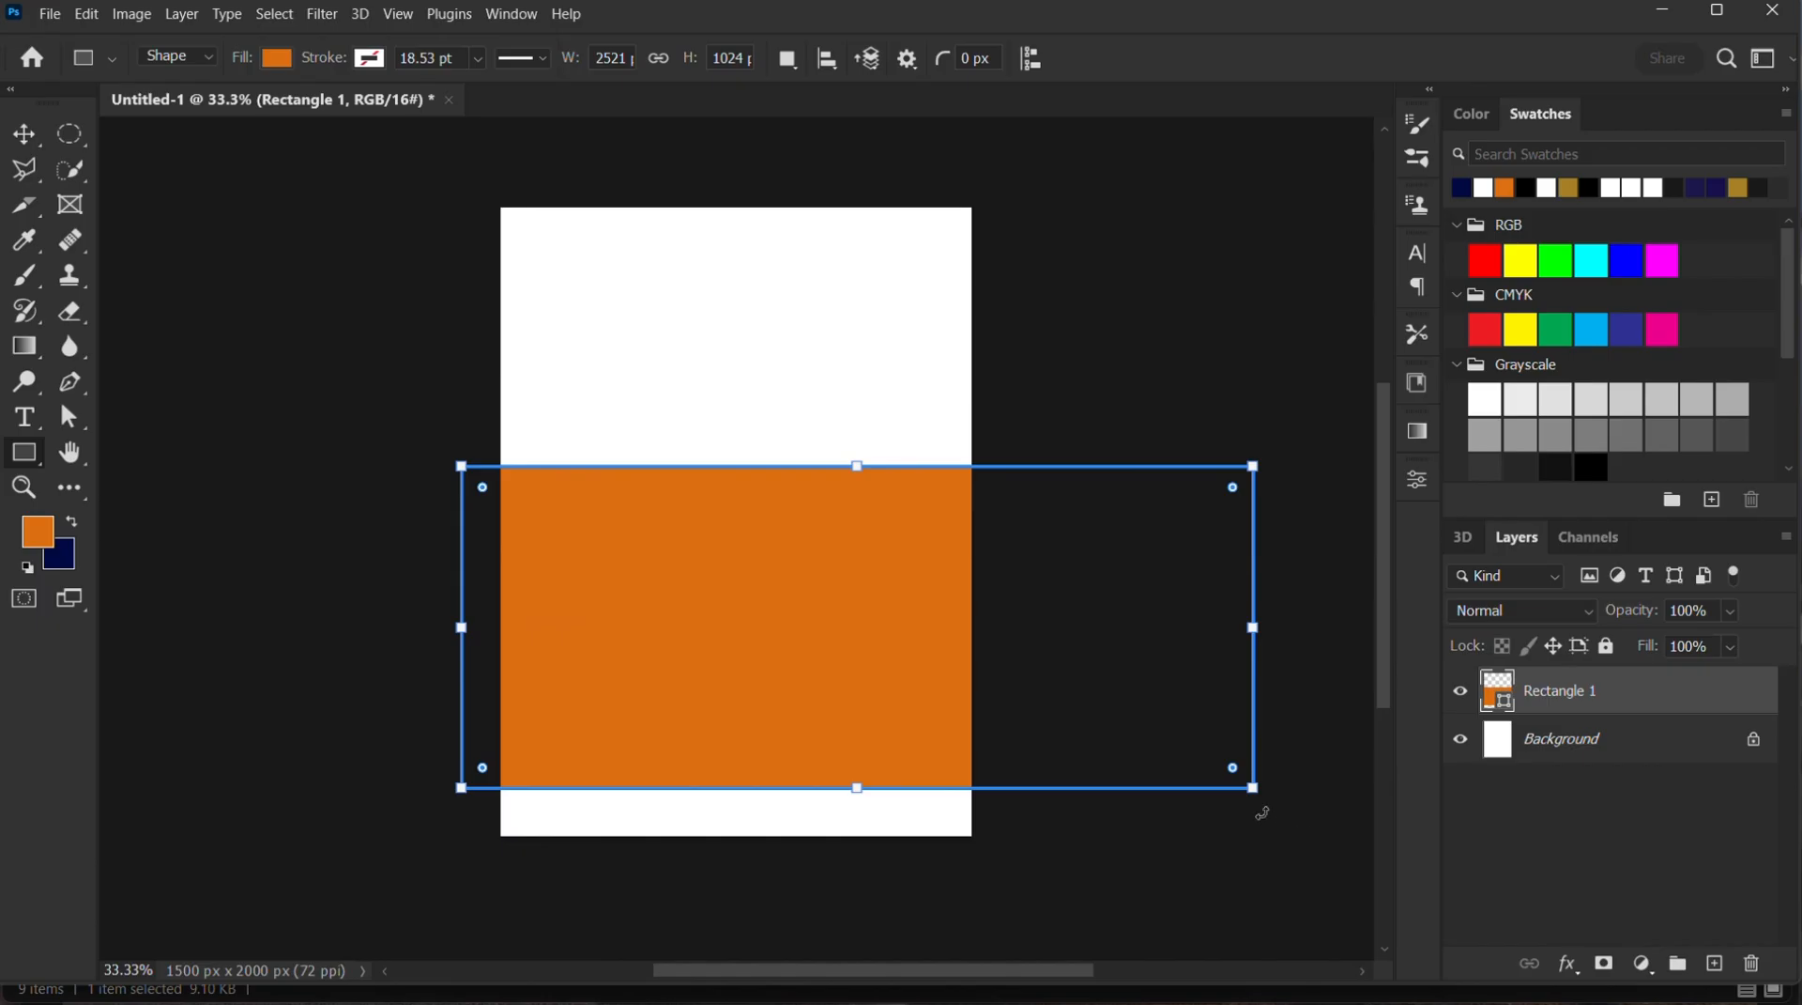
Tilt the orange rectangle, extend its height to about 1344 px and position it to fill the canvas's lower-right area with a diagonal edge
drag(1270, 813, 1305, 500)
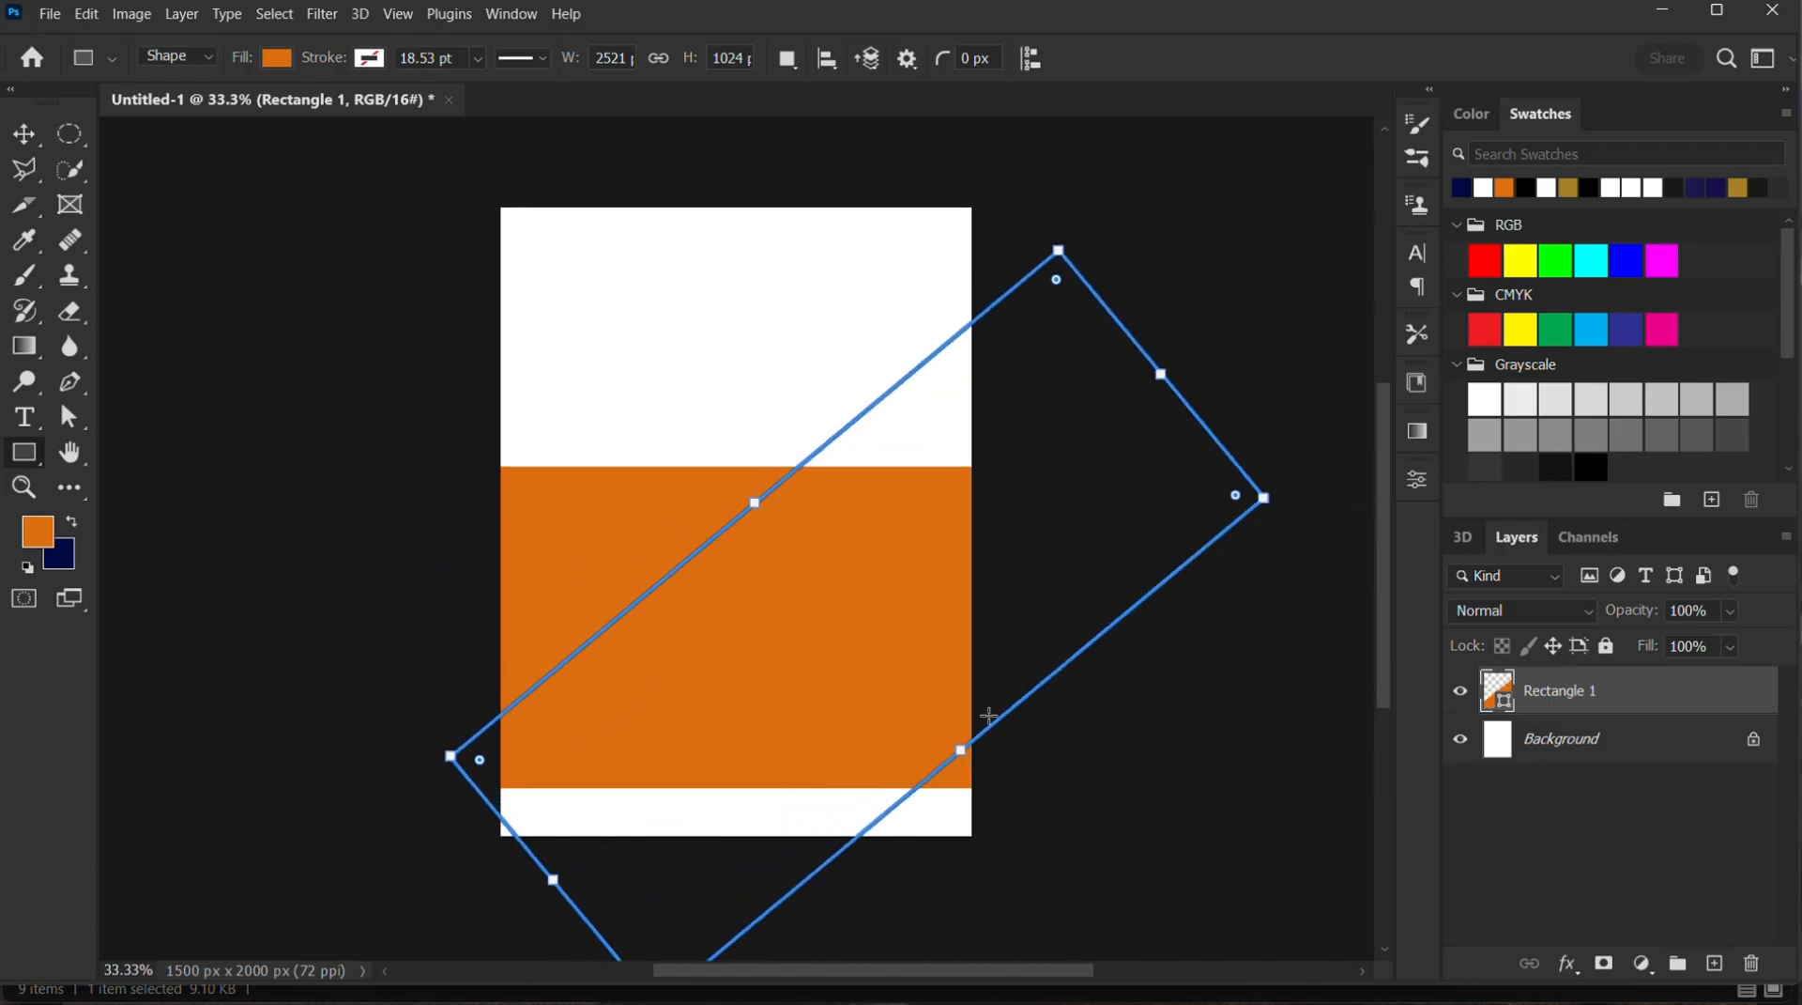
drag(959, 751, 1066, 779)
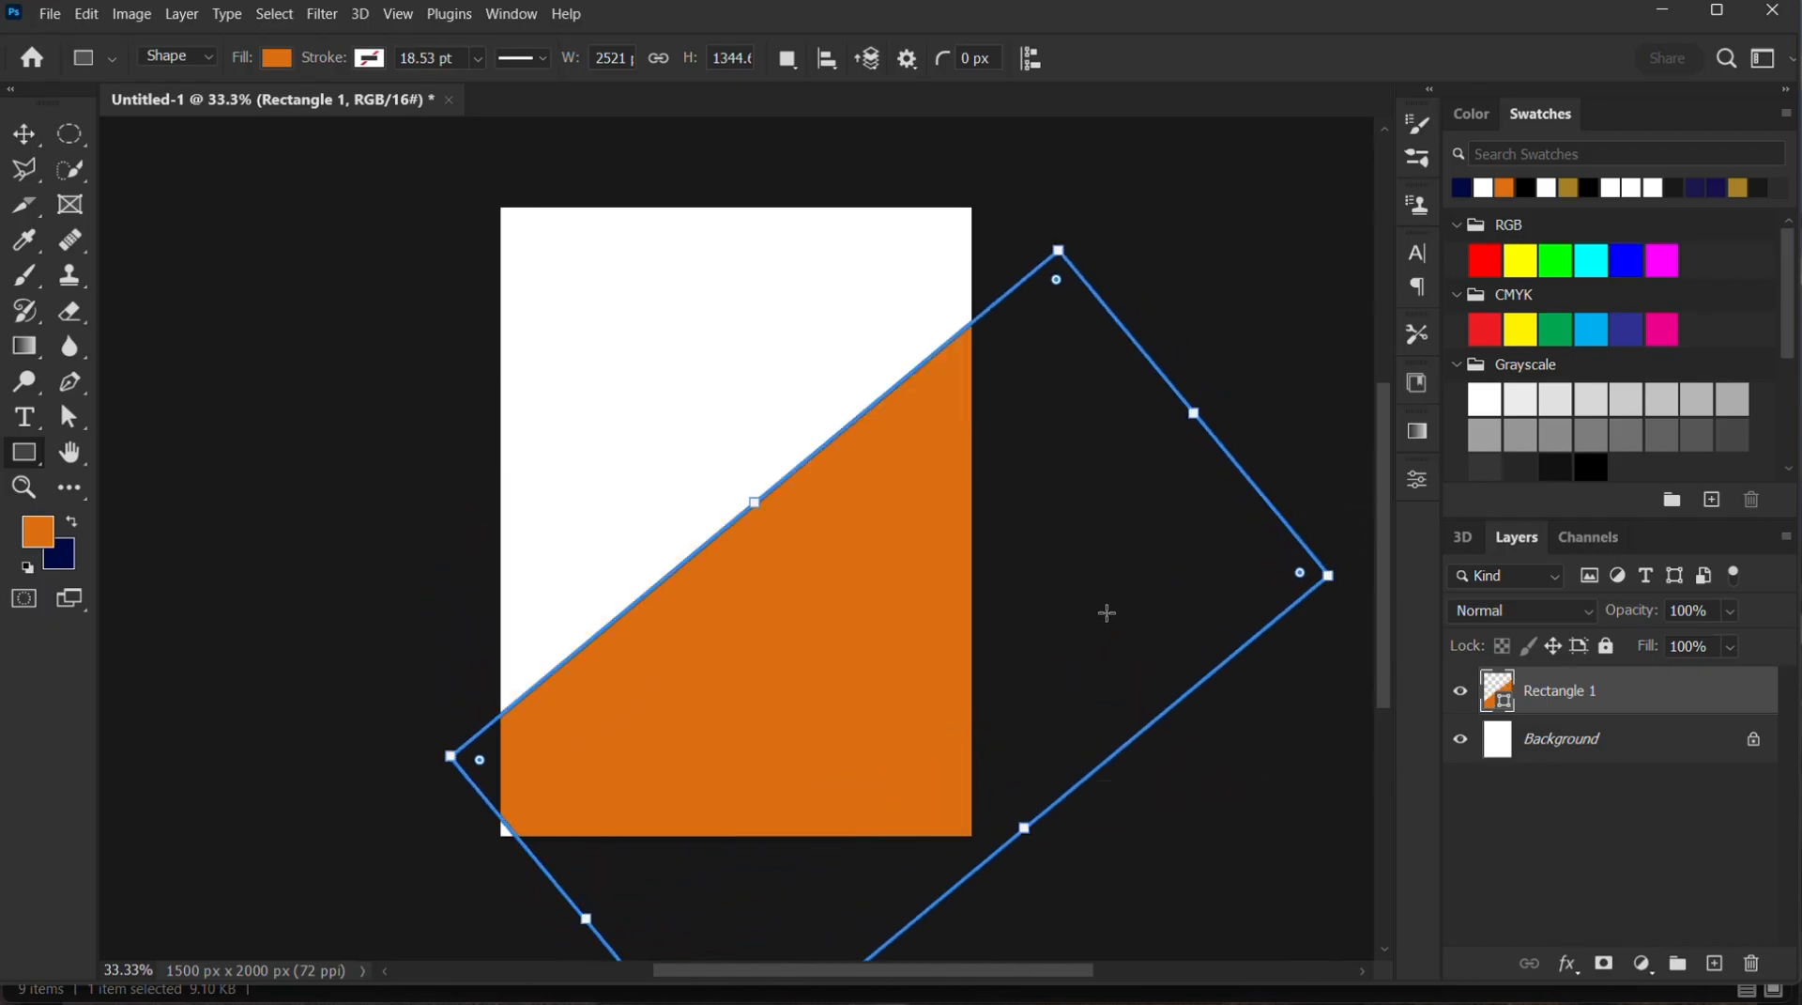
click(31, 134)
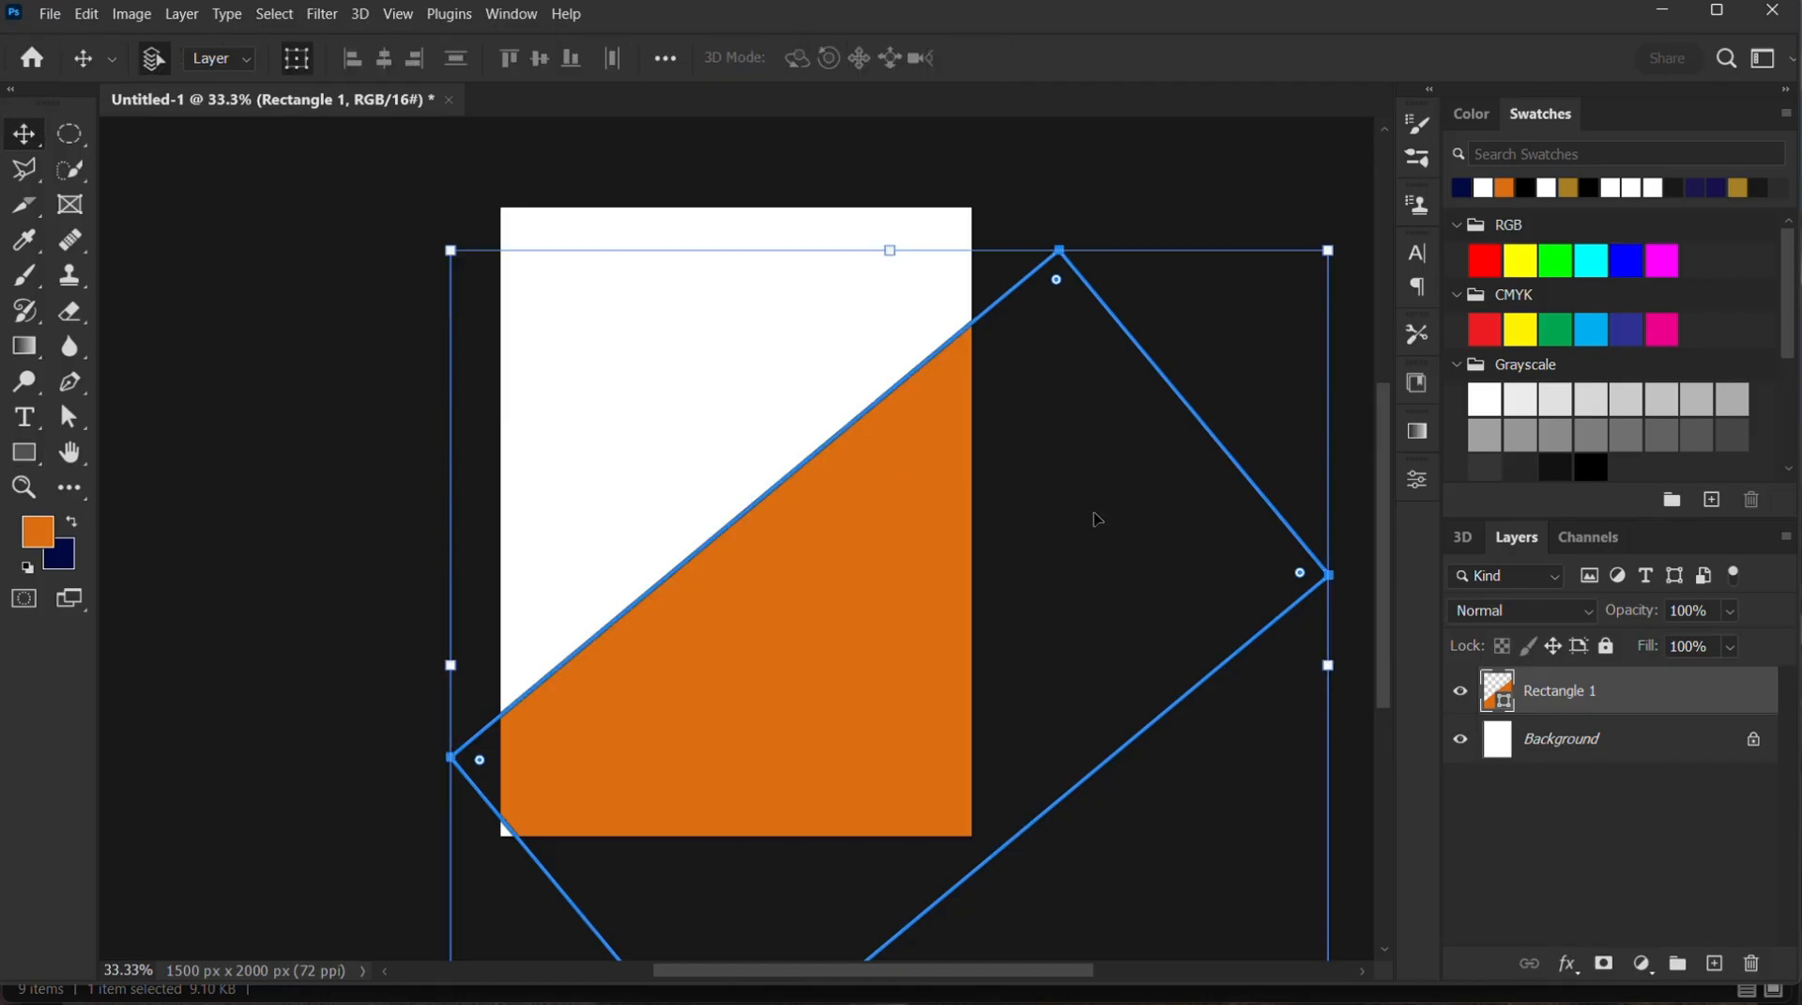
drag(1076, 560, 1047, 594)
click(1158, 184)
click(892, 526)
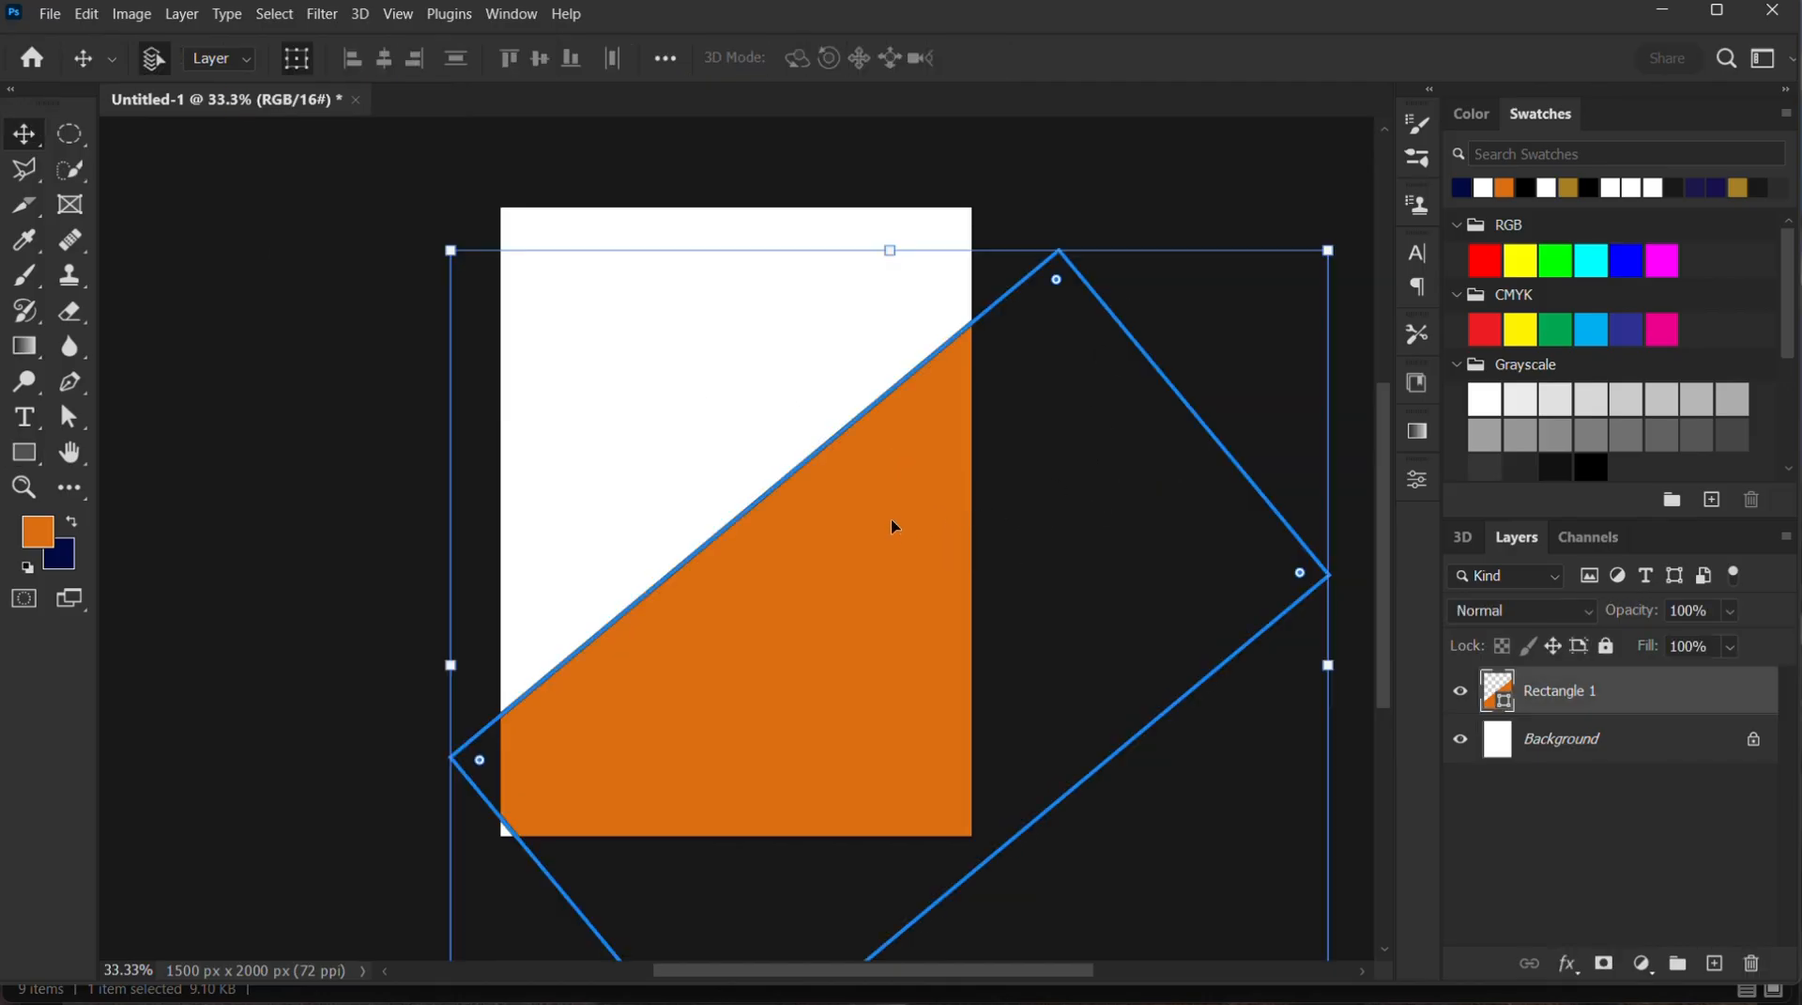
drag(891, 526, 861, 593)
click(1163, 226)
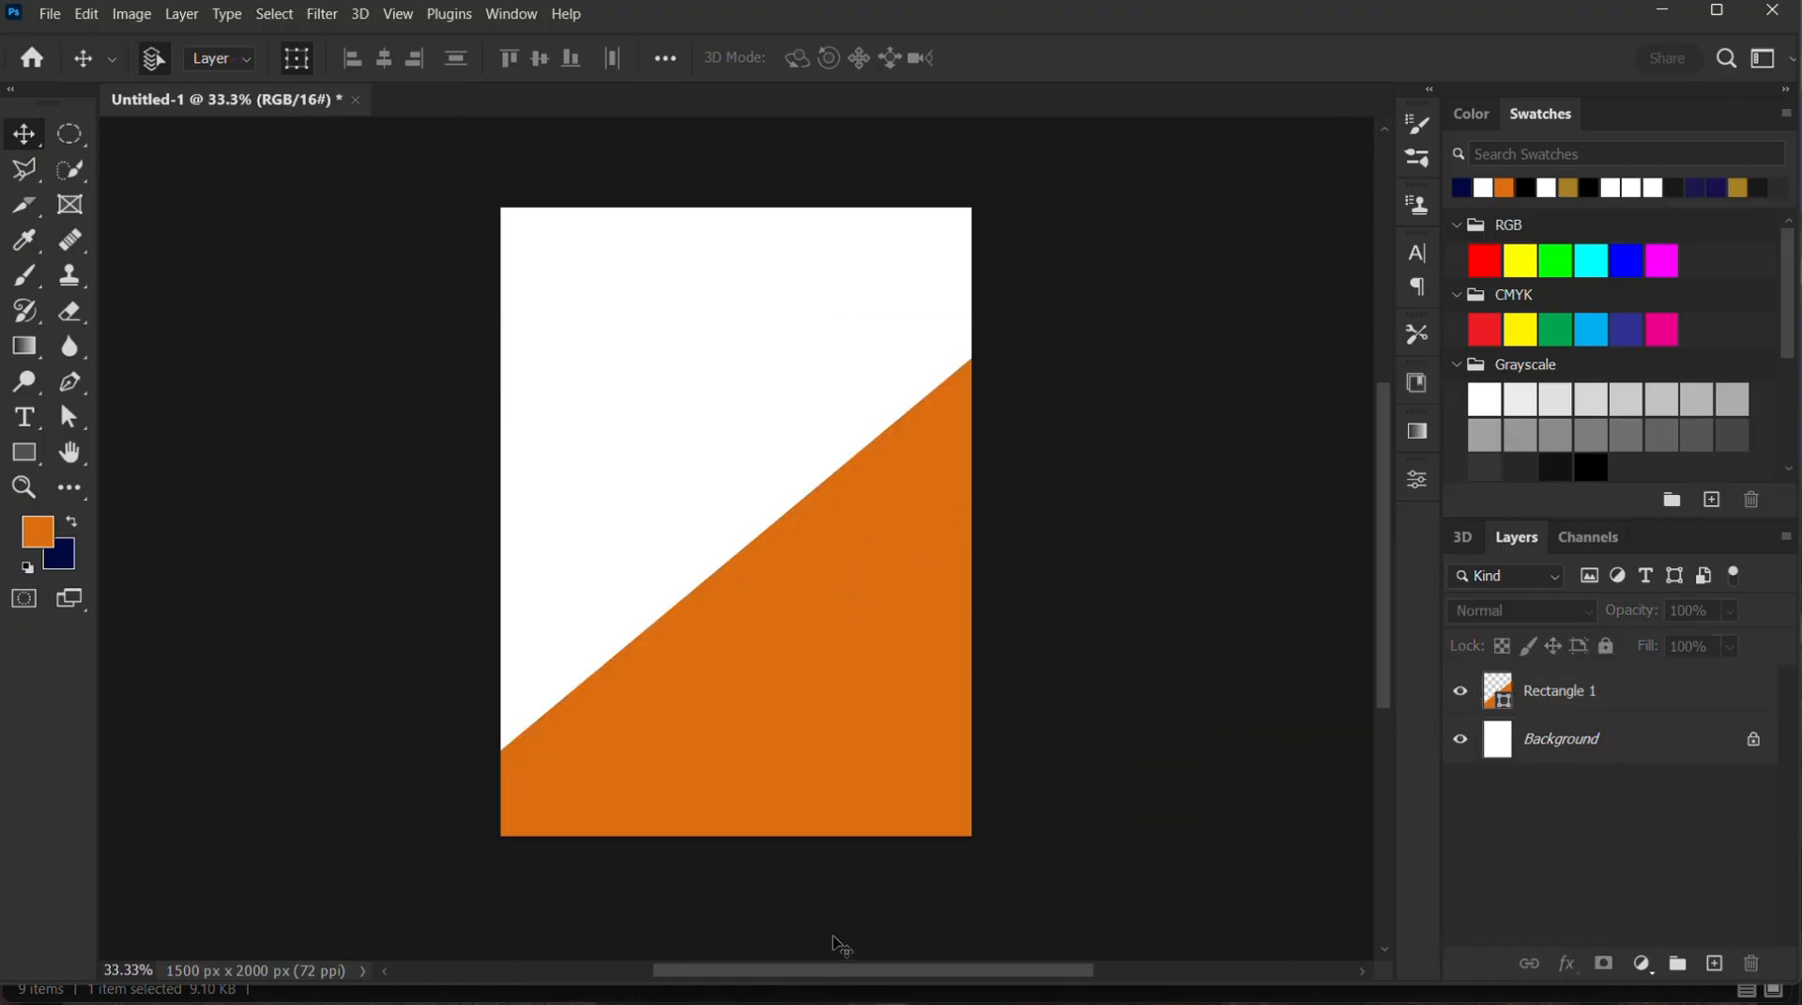
Place the torn paper png image from the Source files folder onto the canvas, scaled to about 179%
mouse_move(930, 988)
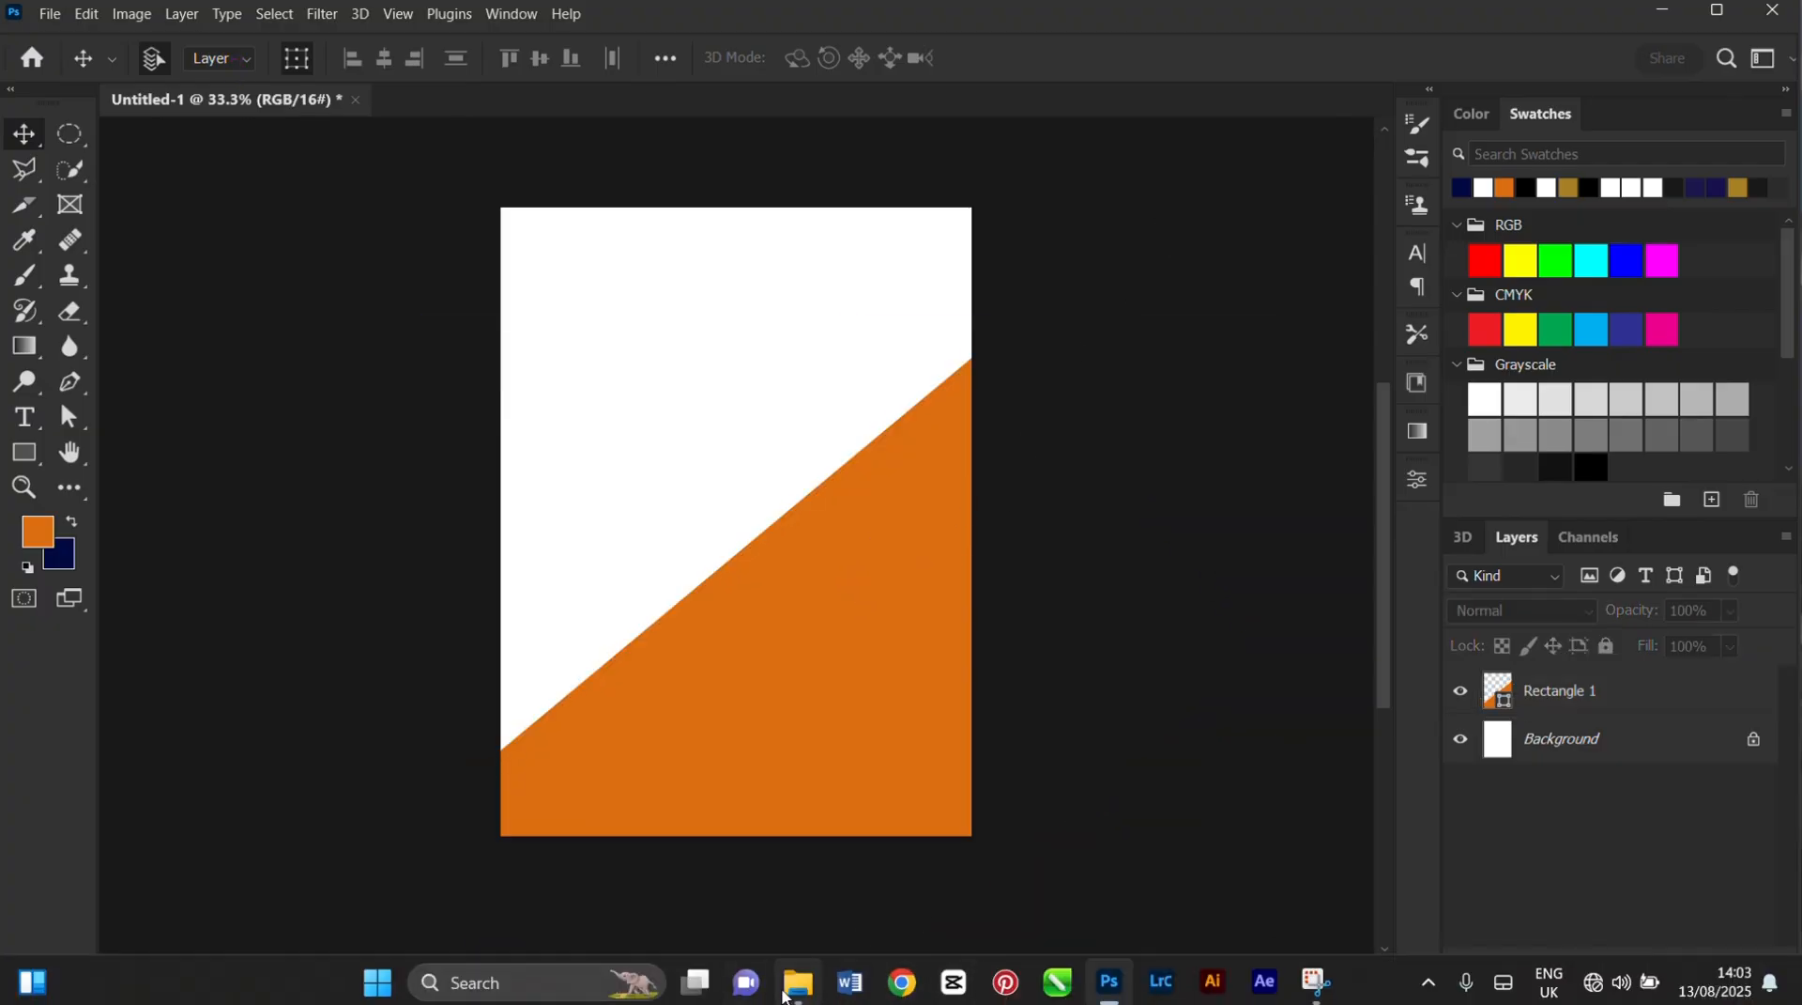
click(796, 982)
drag(481, 524, 840, 662)
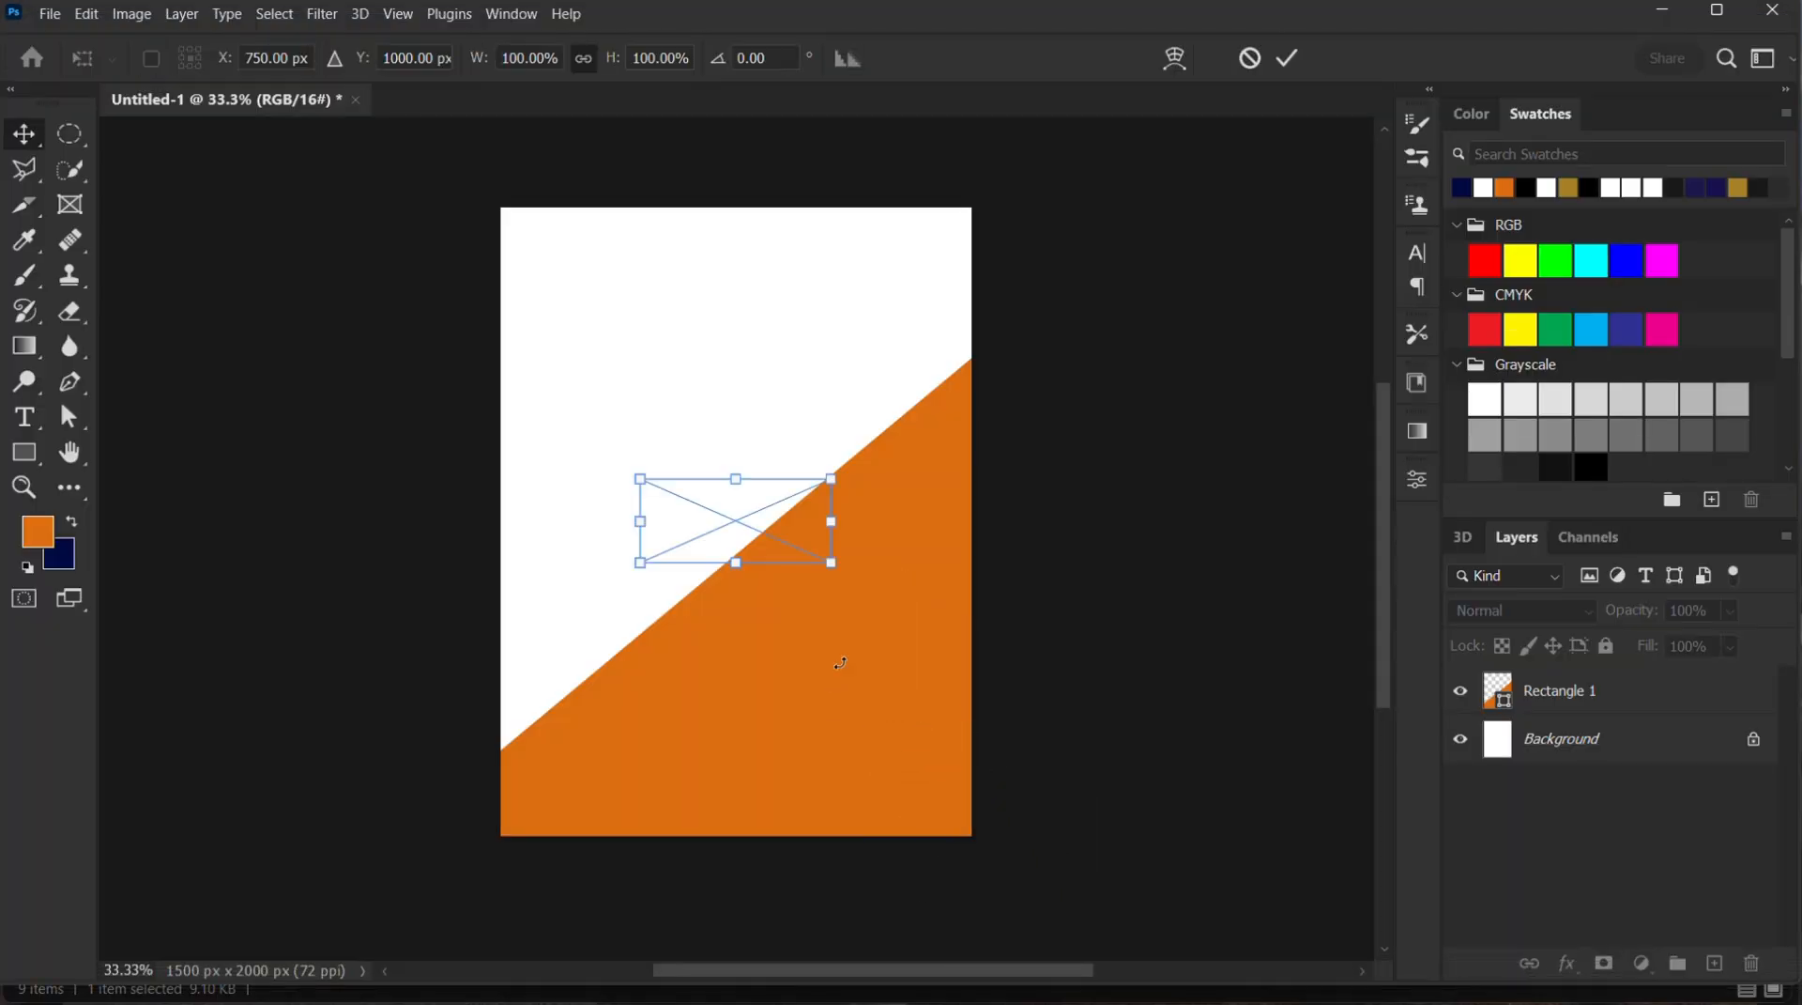
drag(837, 576, 936, 621)
drag(623, 466, 568, 439)
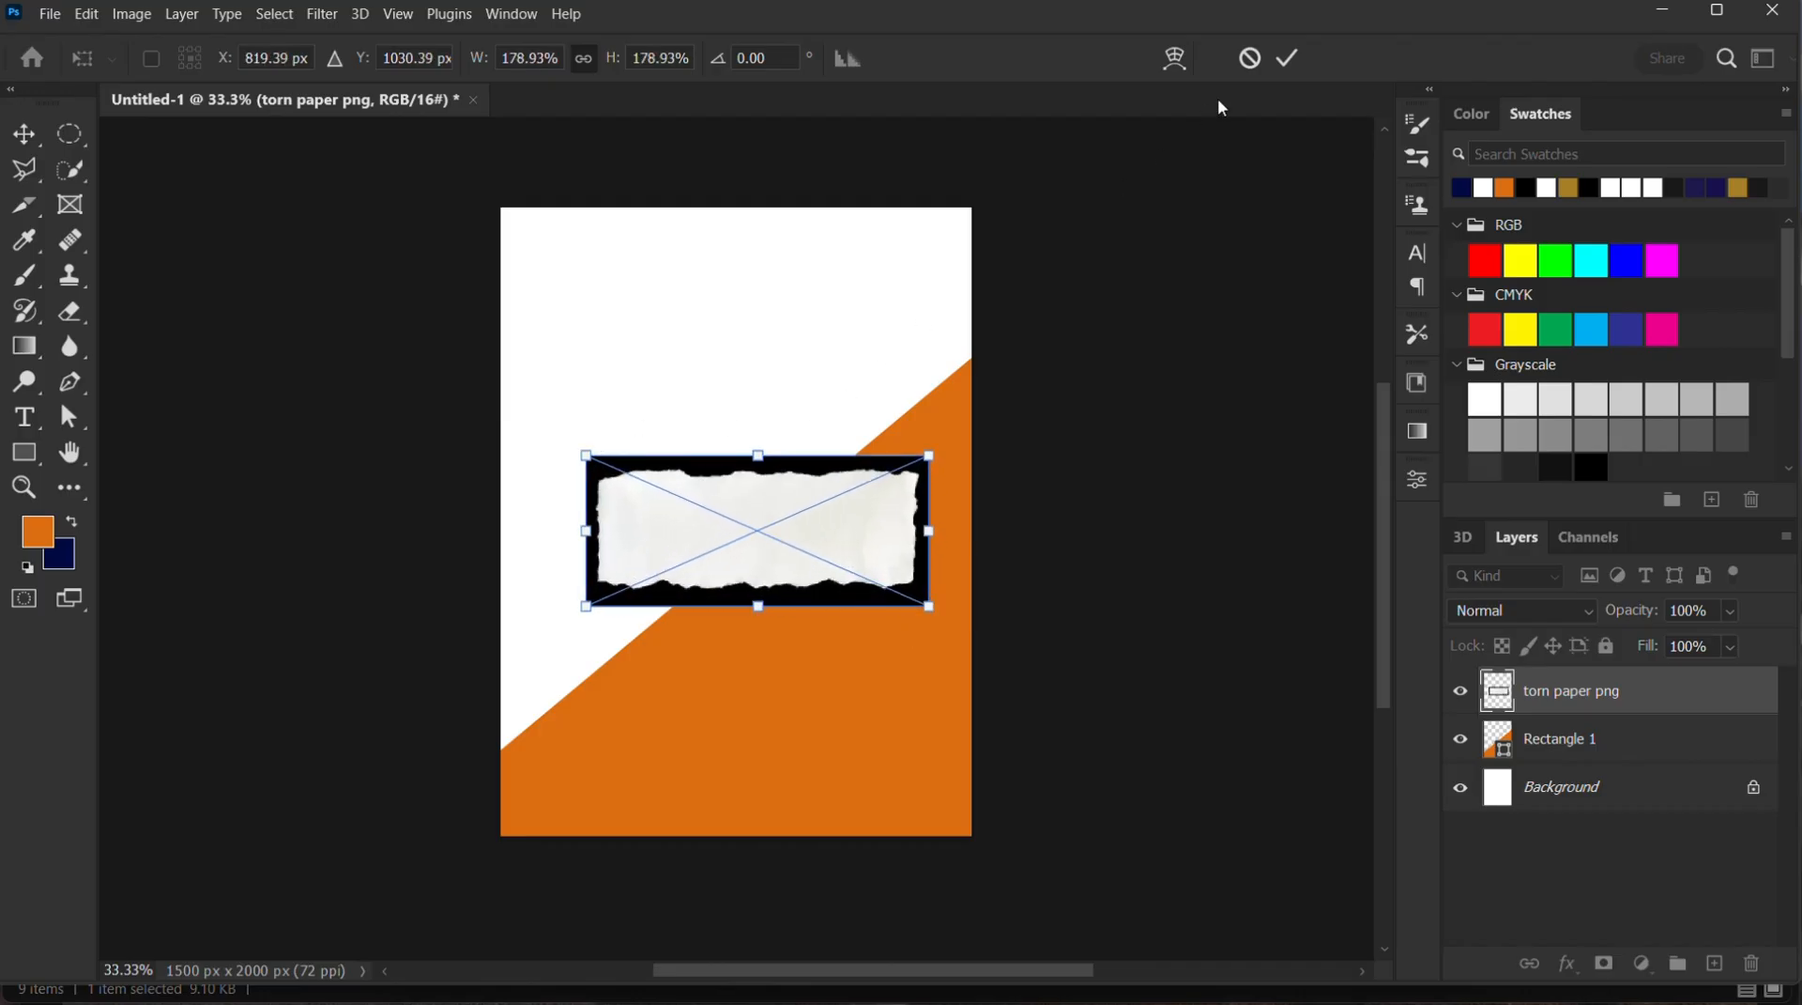
click(1286, 60)
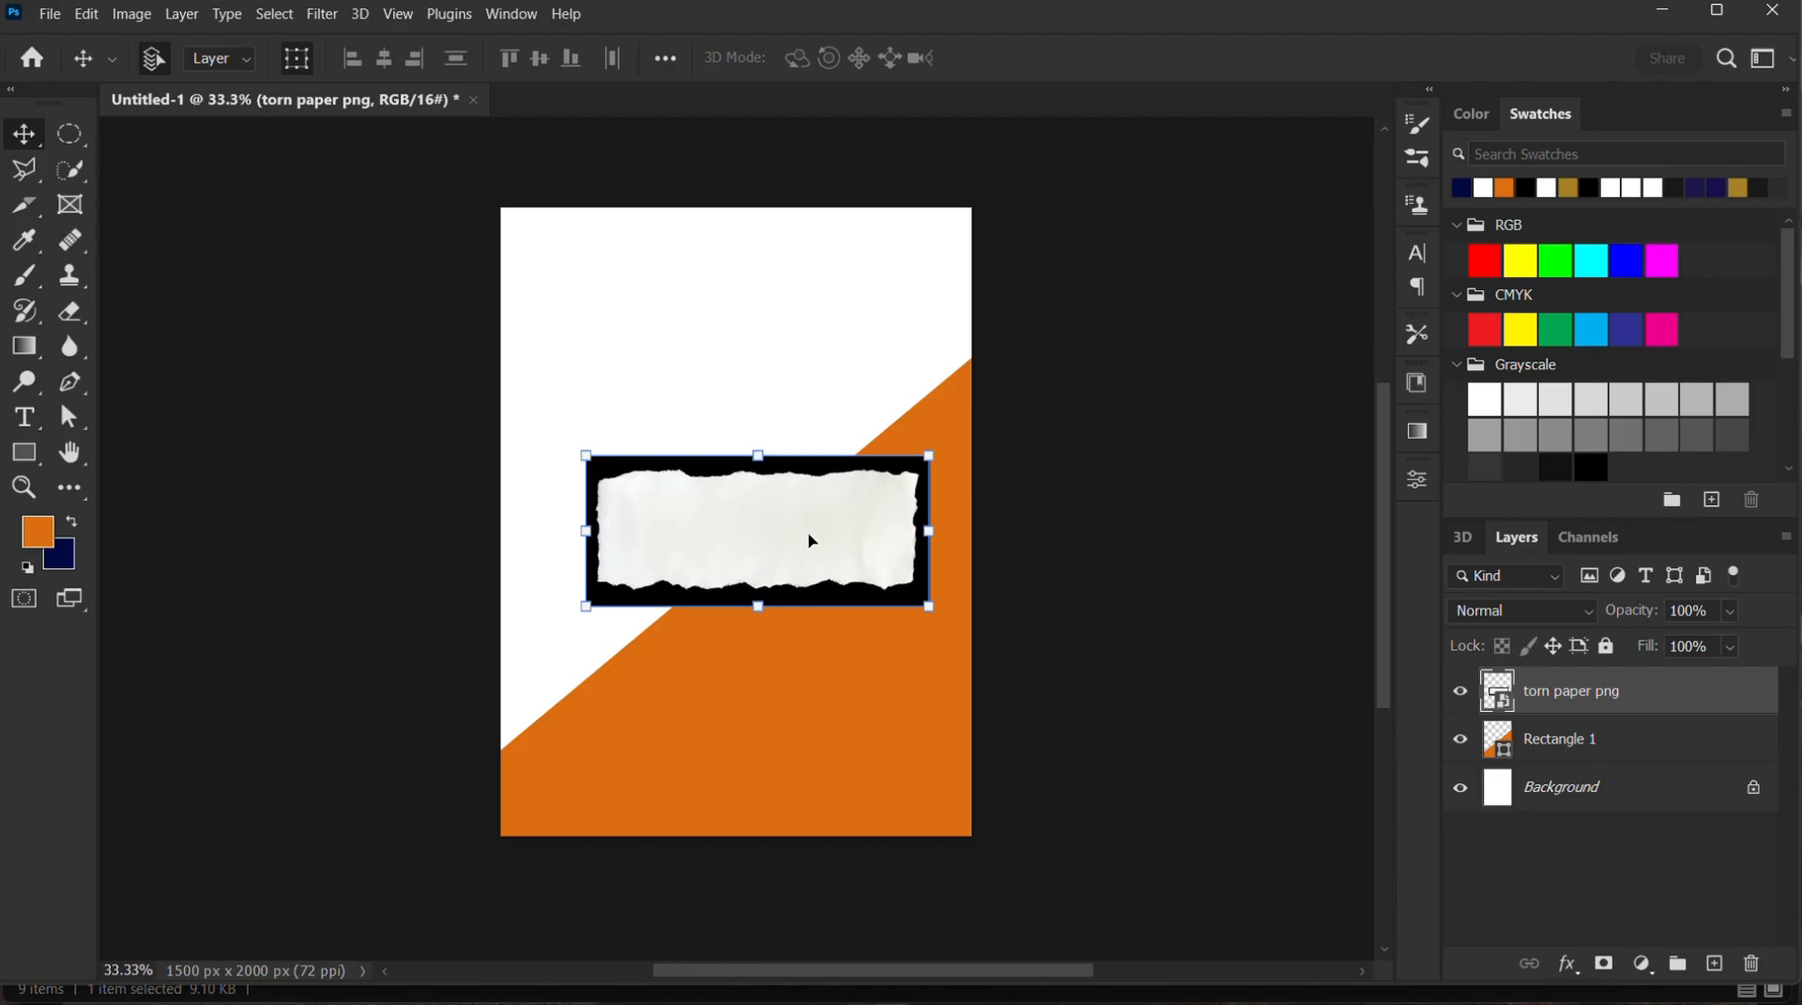
Select the white torn-paper shape with the Quick Selection tool and rasterize the torn paper png layer
click(68, 173)
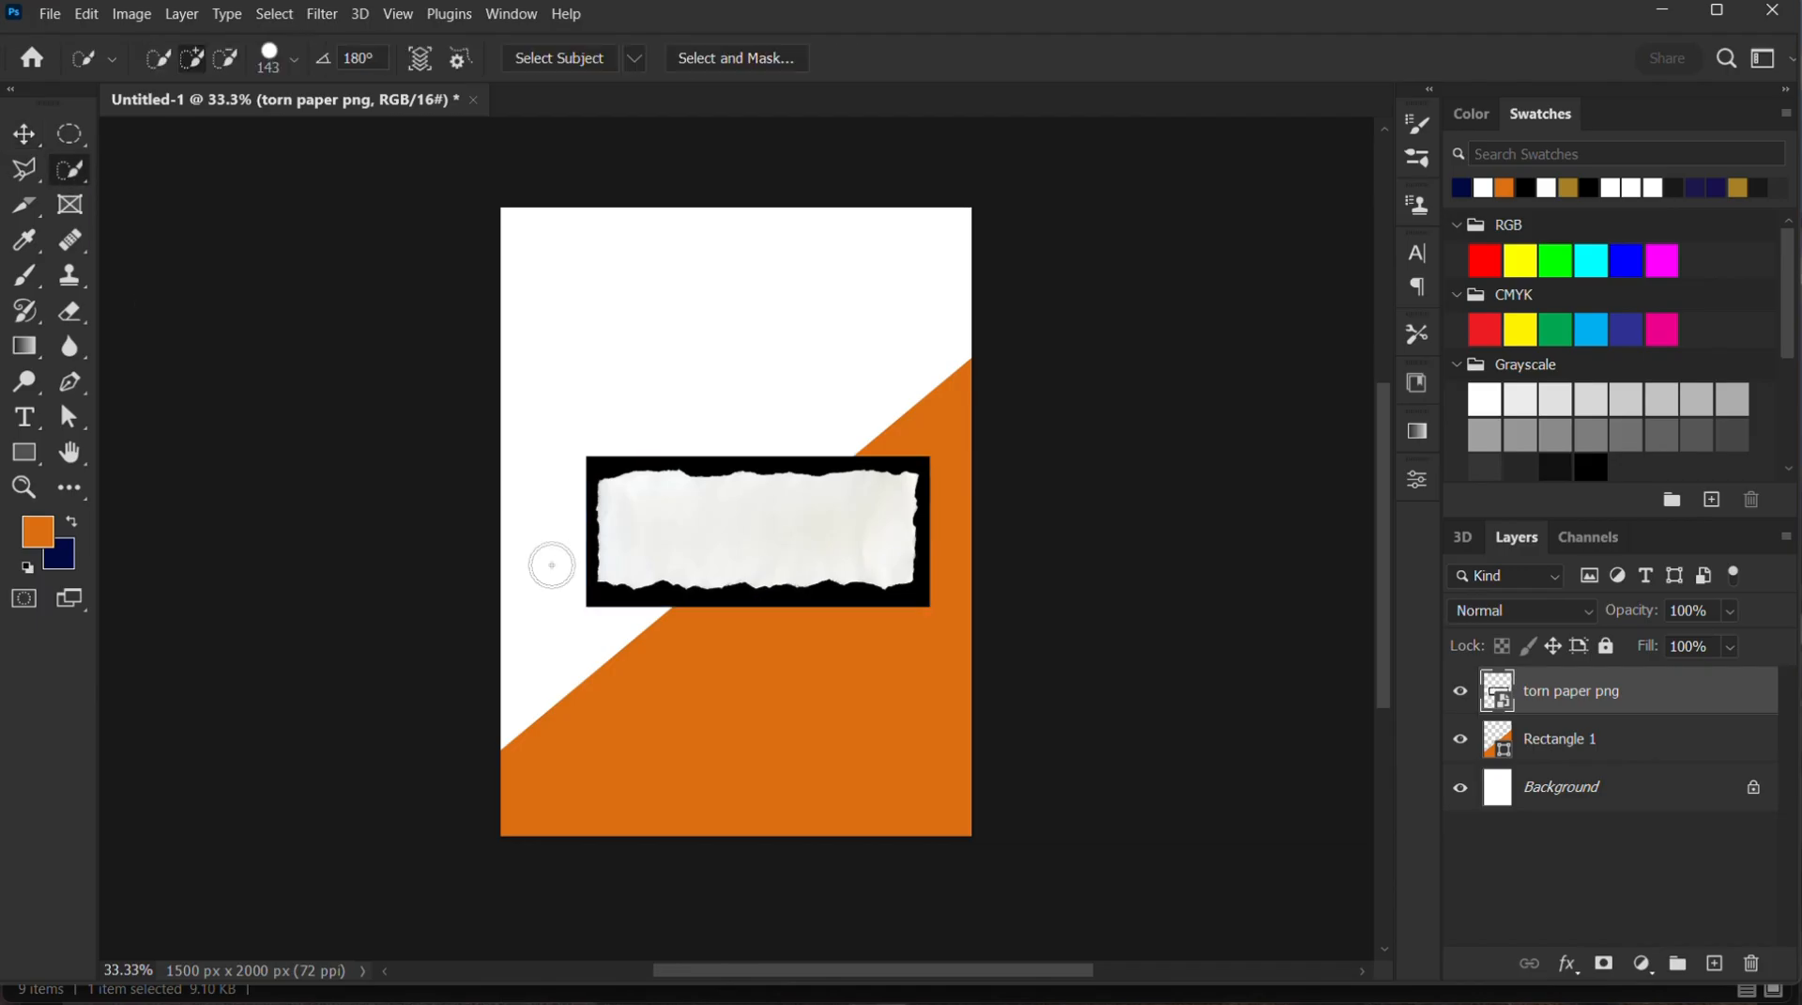
drag(765, 540, 815, 528)
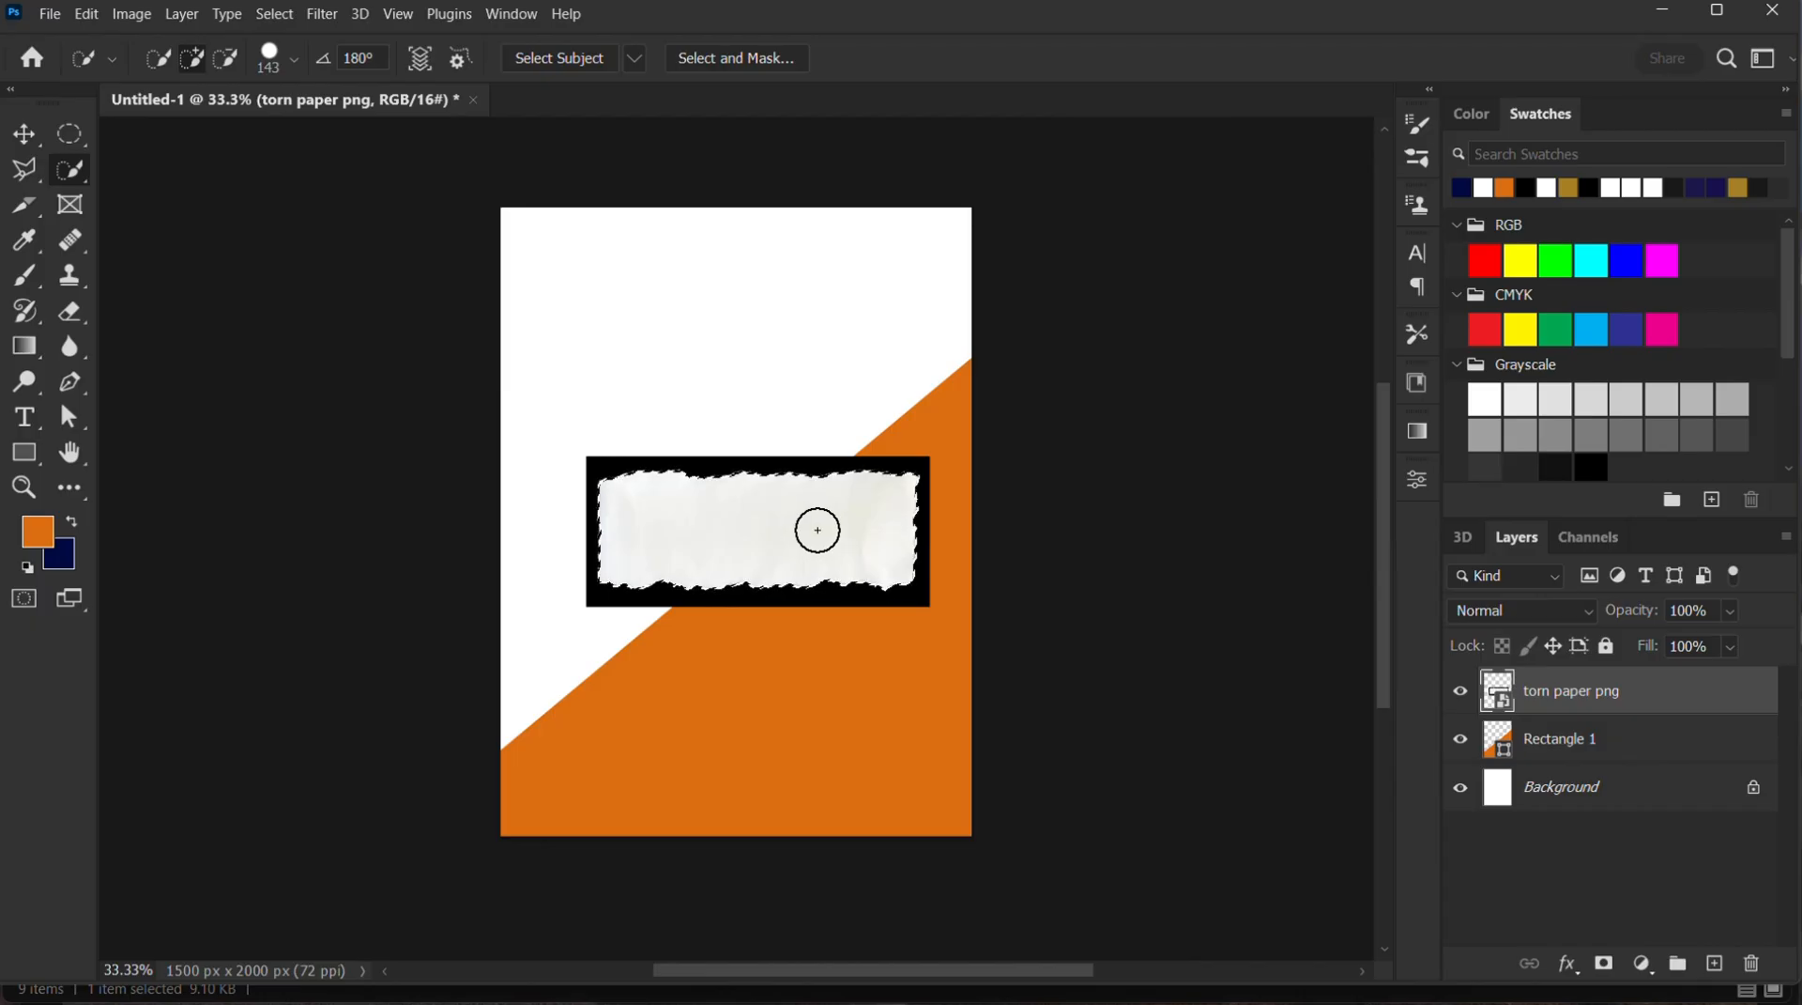
right_click(1514, 695)
click(1263, 480)
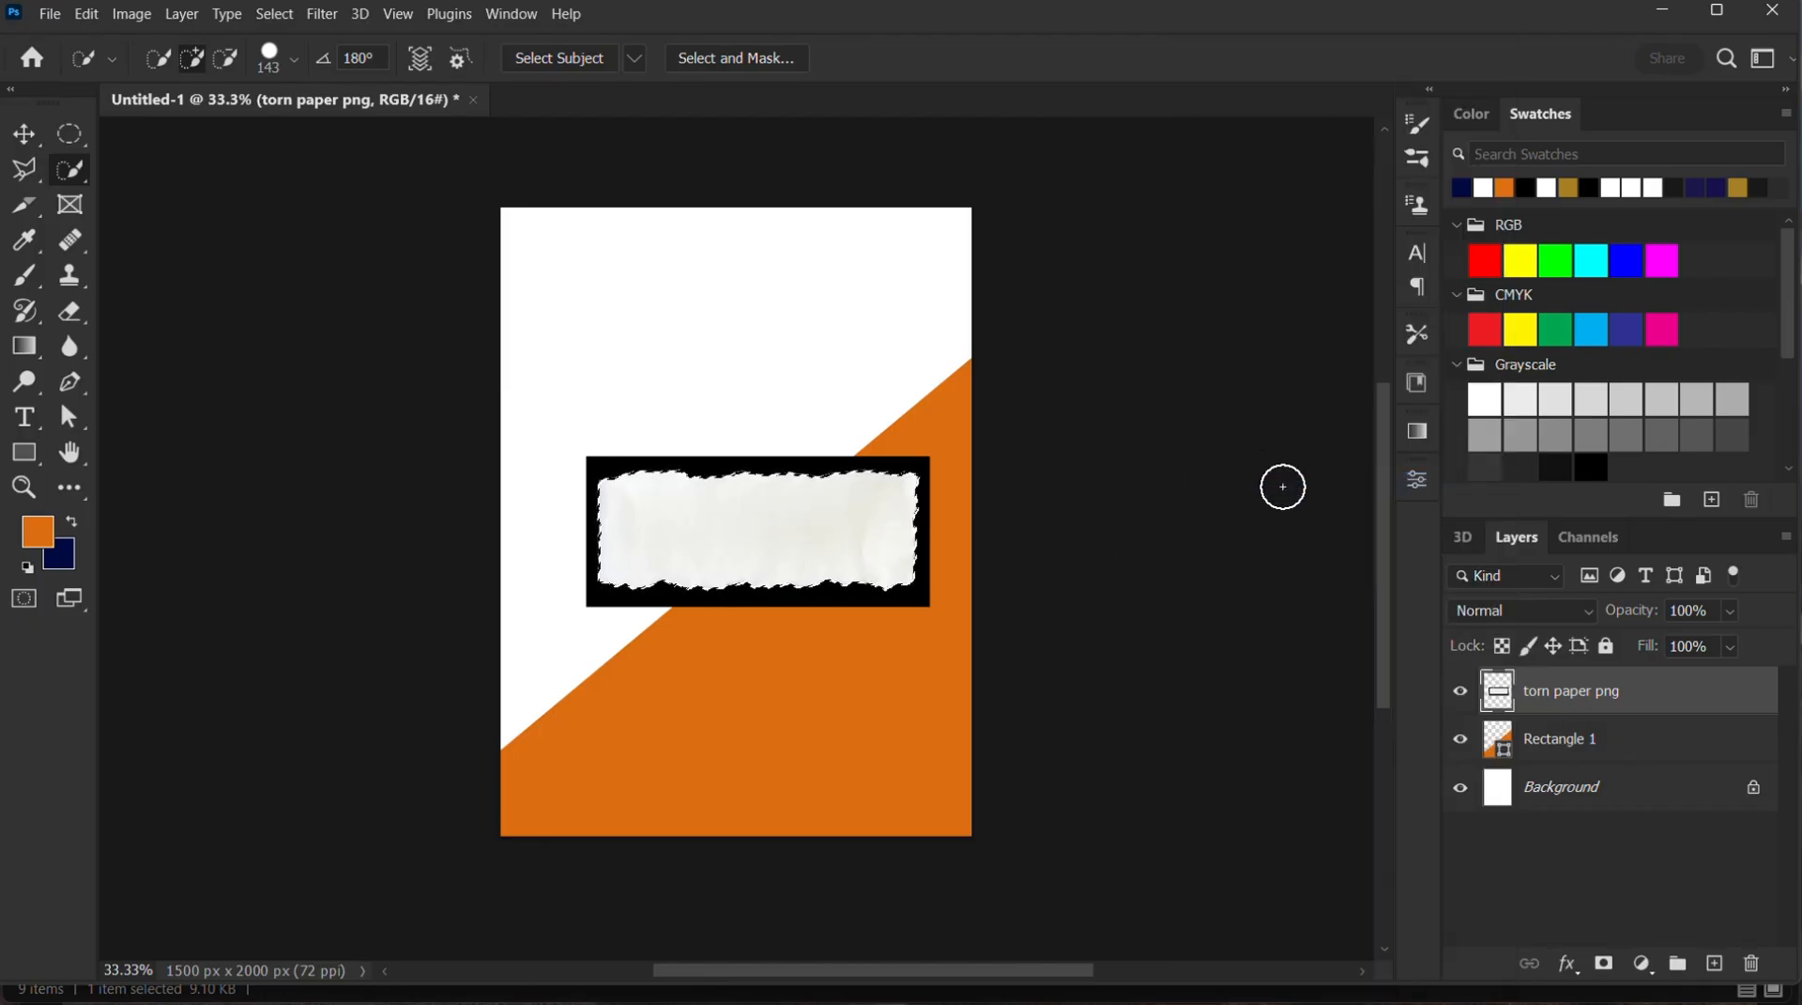
Cut the selected white paper onto its own layer and delete the remaining black torn paper png layer
right_click(910, 534)
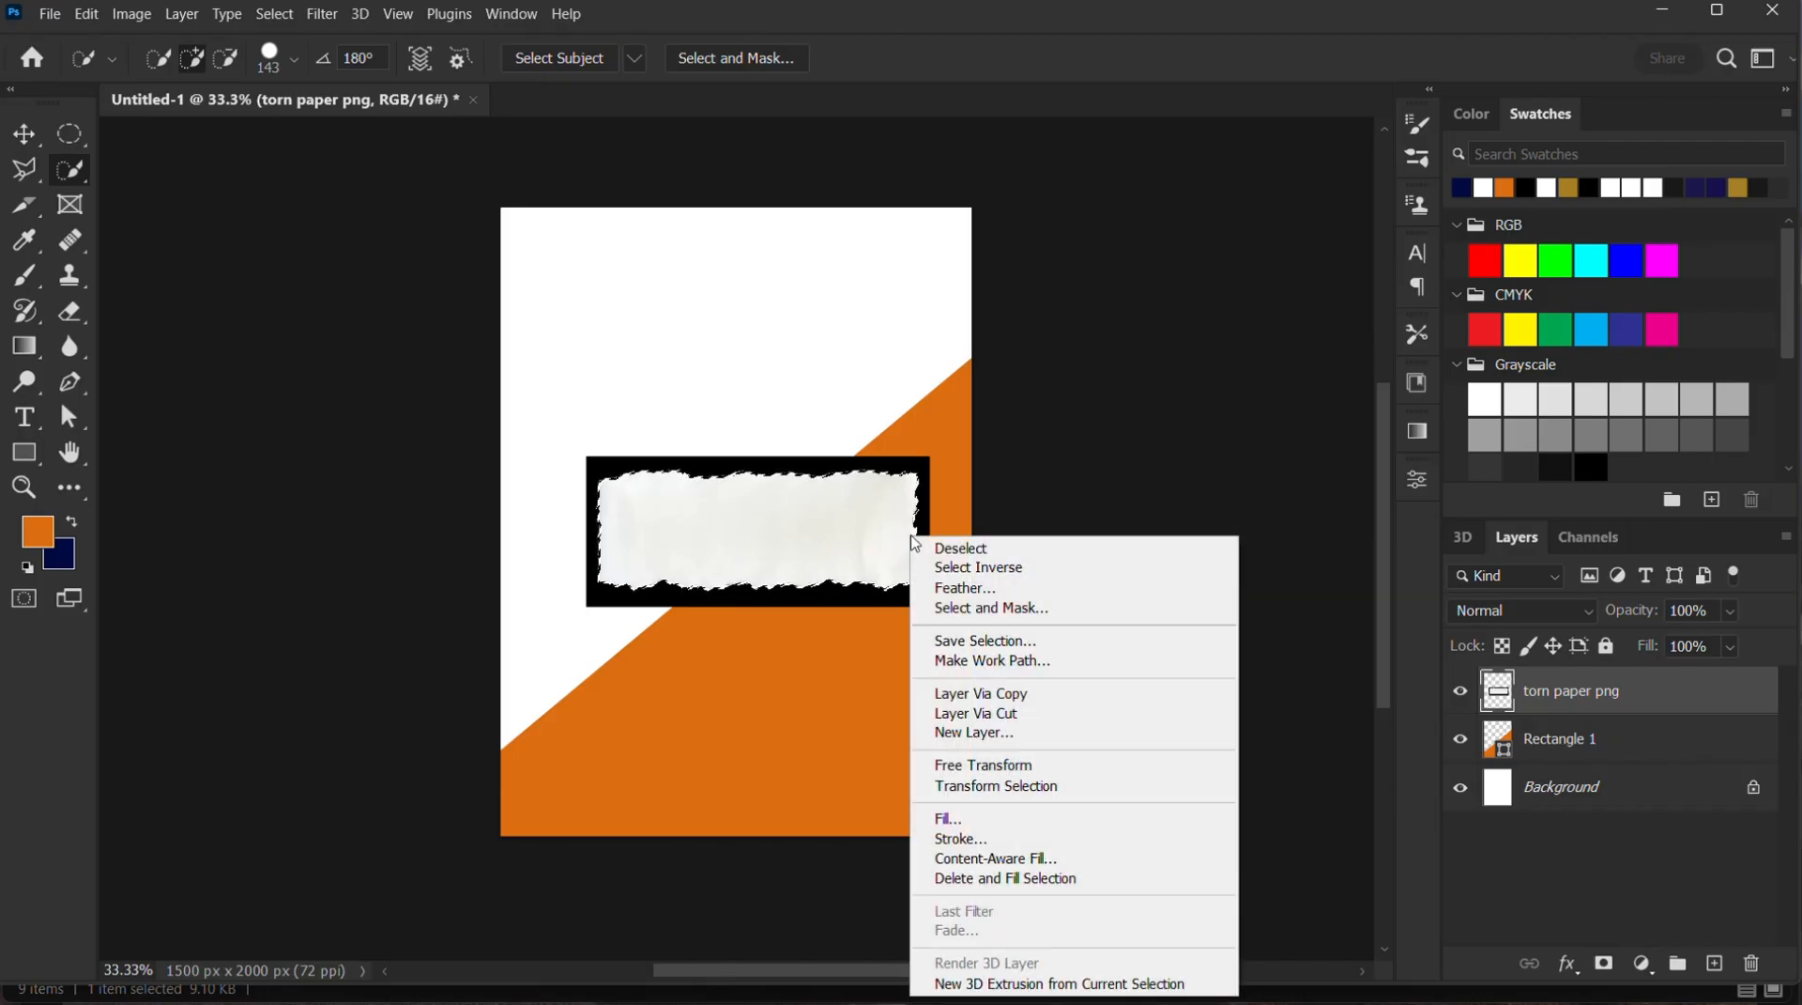
click(961, 718)
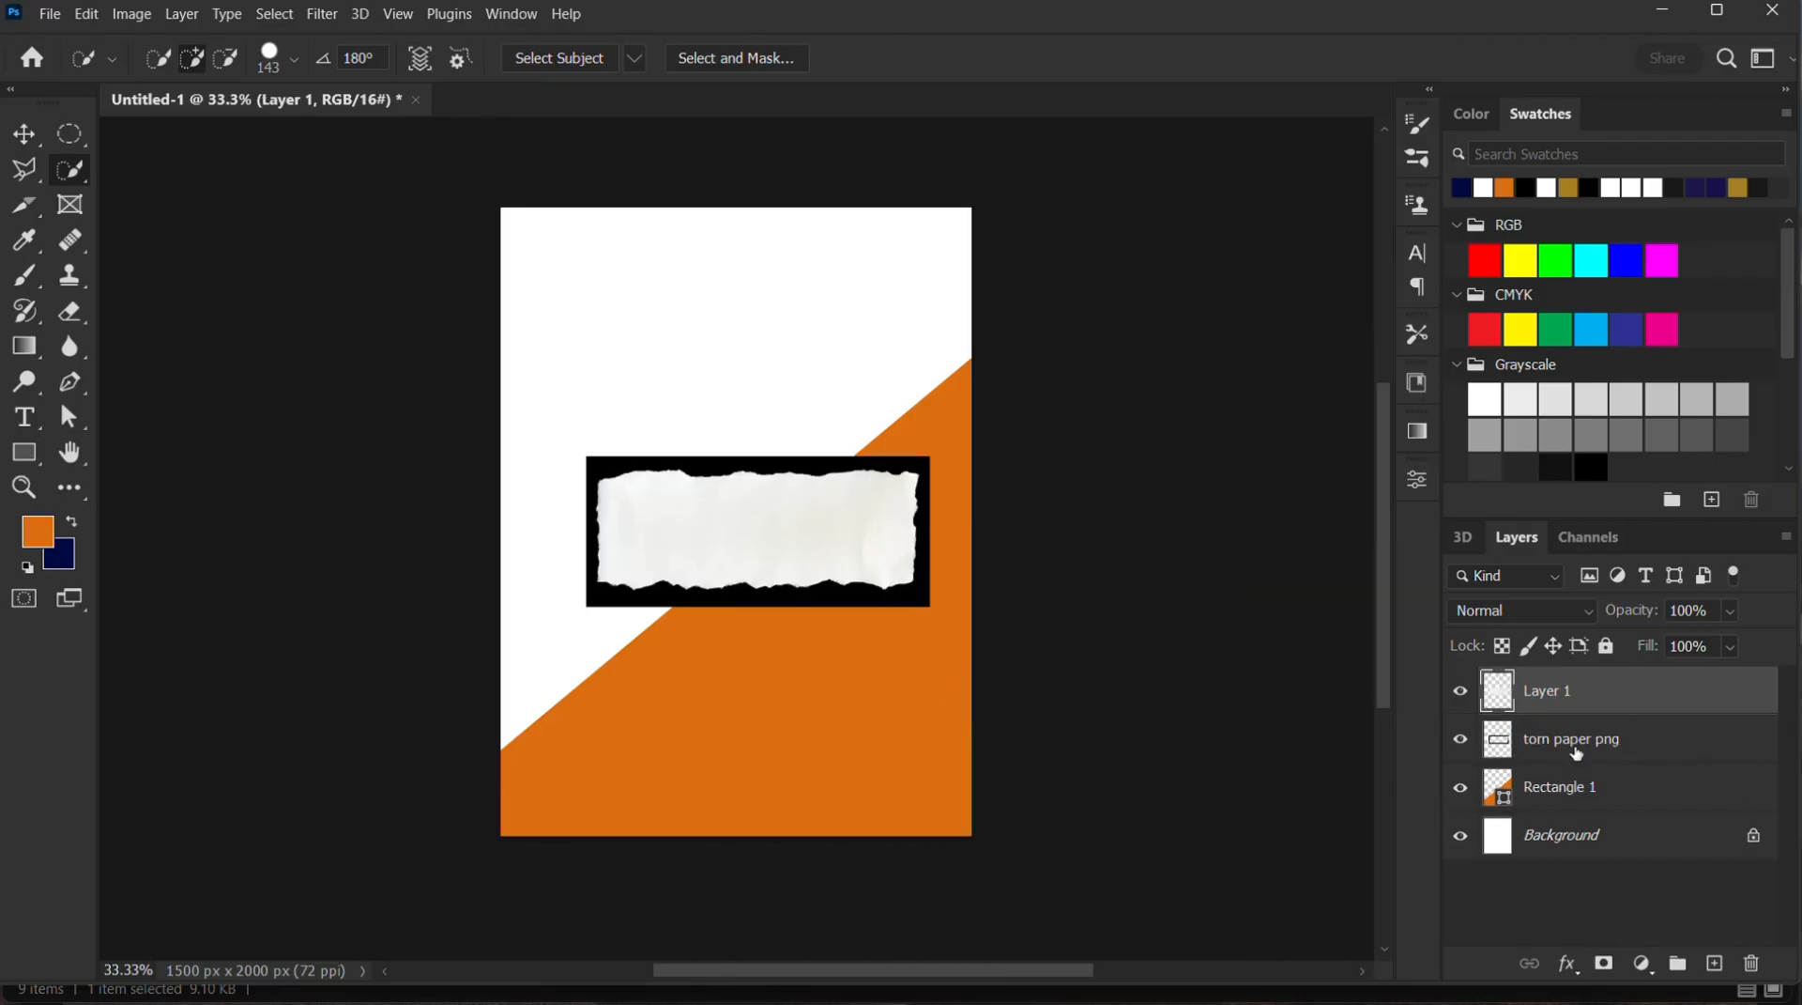
click(1576, 746)
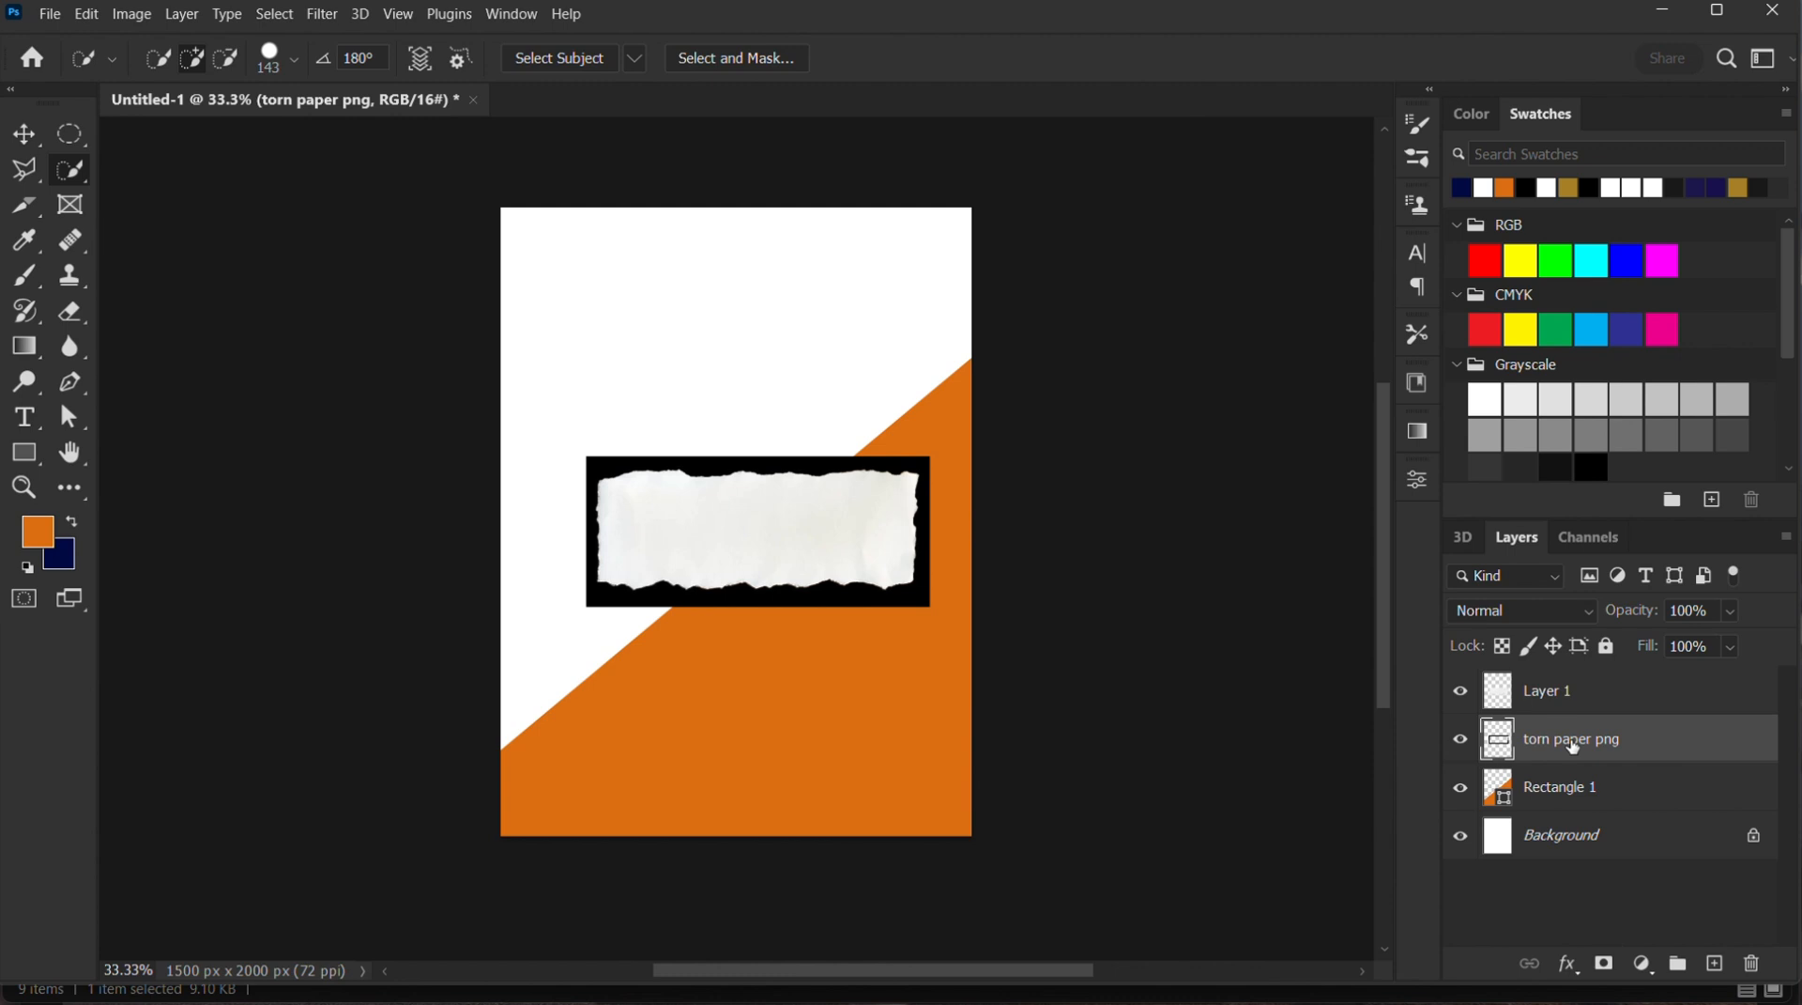
key(Delete)
Enlarge the cut-out torn paper to about 134% and rotate it by about -34.3°
click(23, 135)
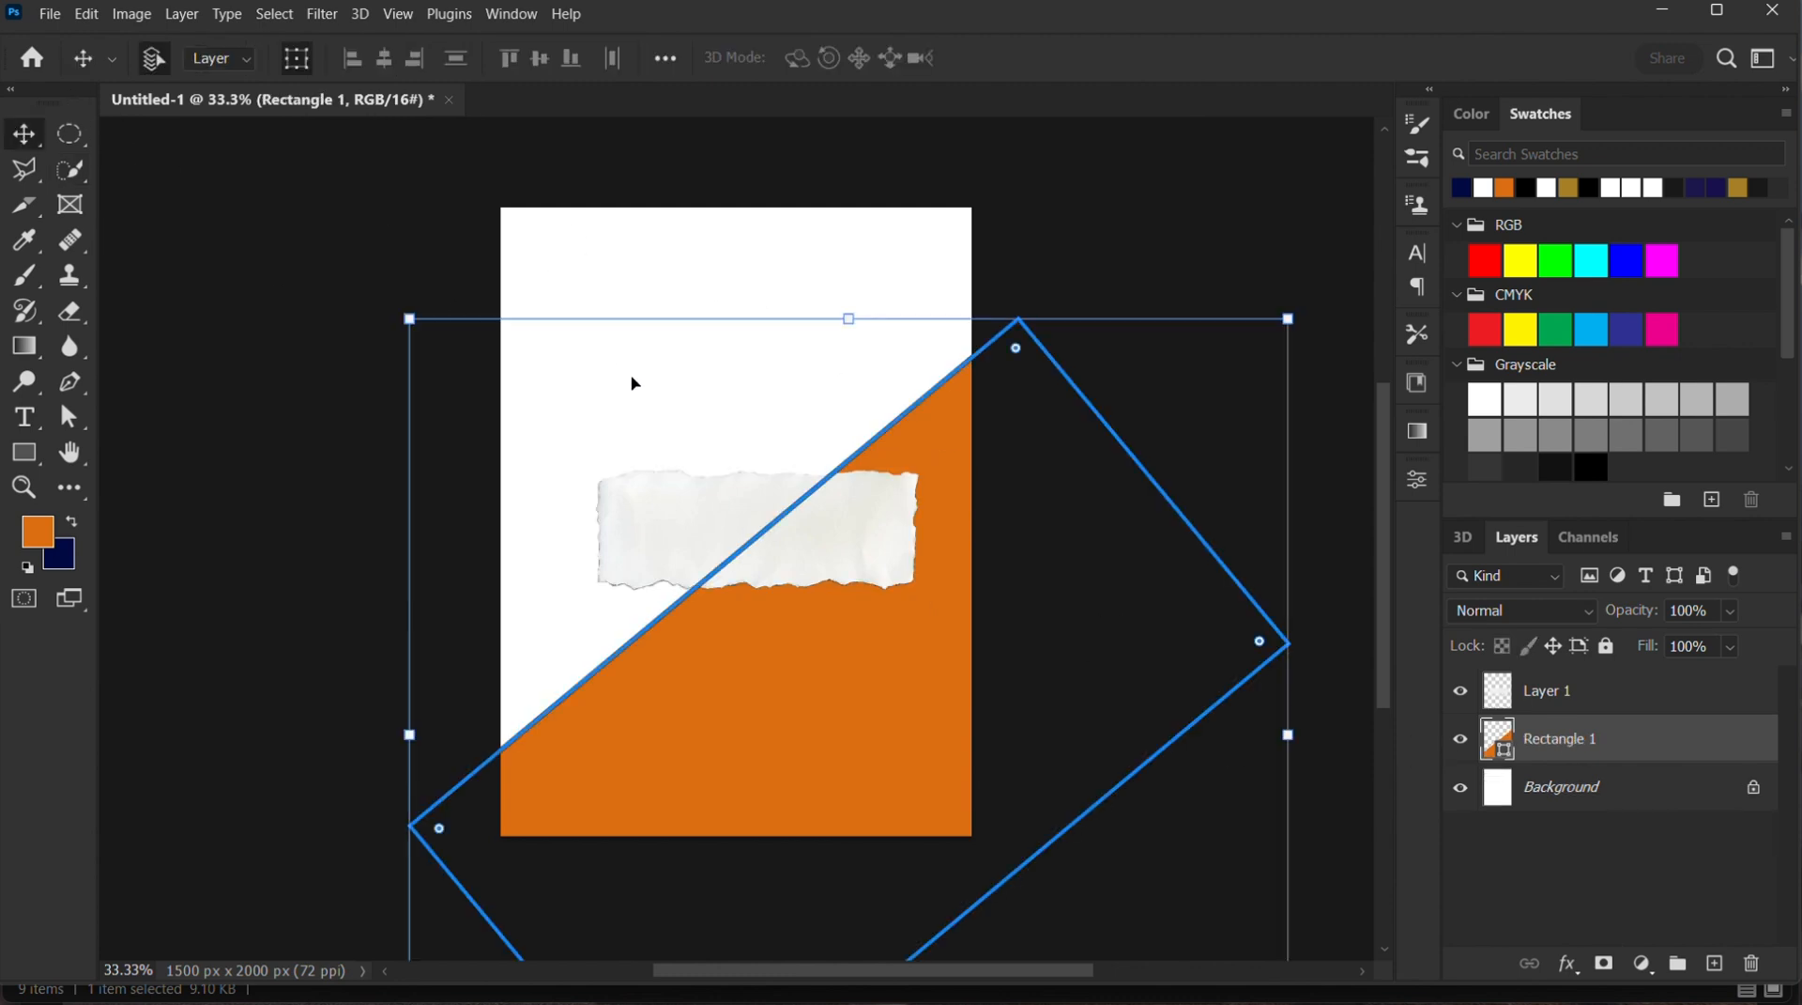
click(698, 524)
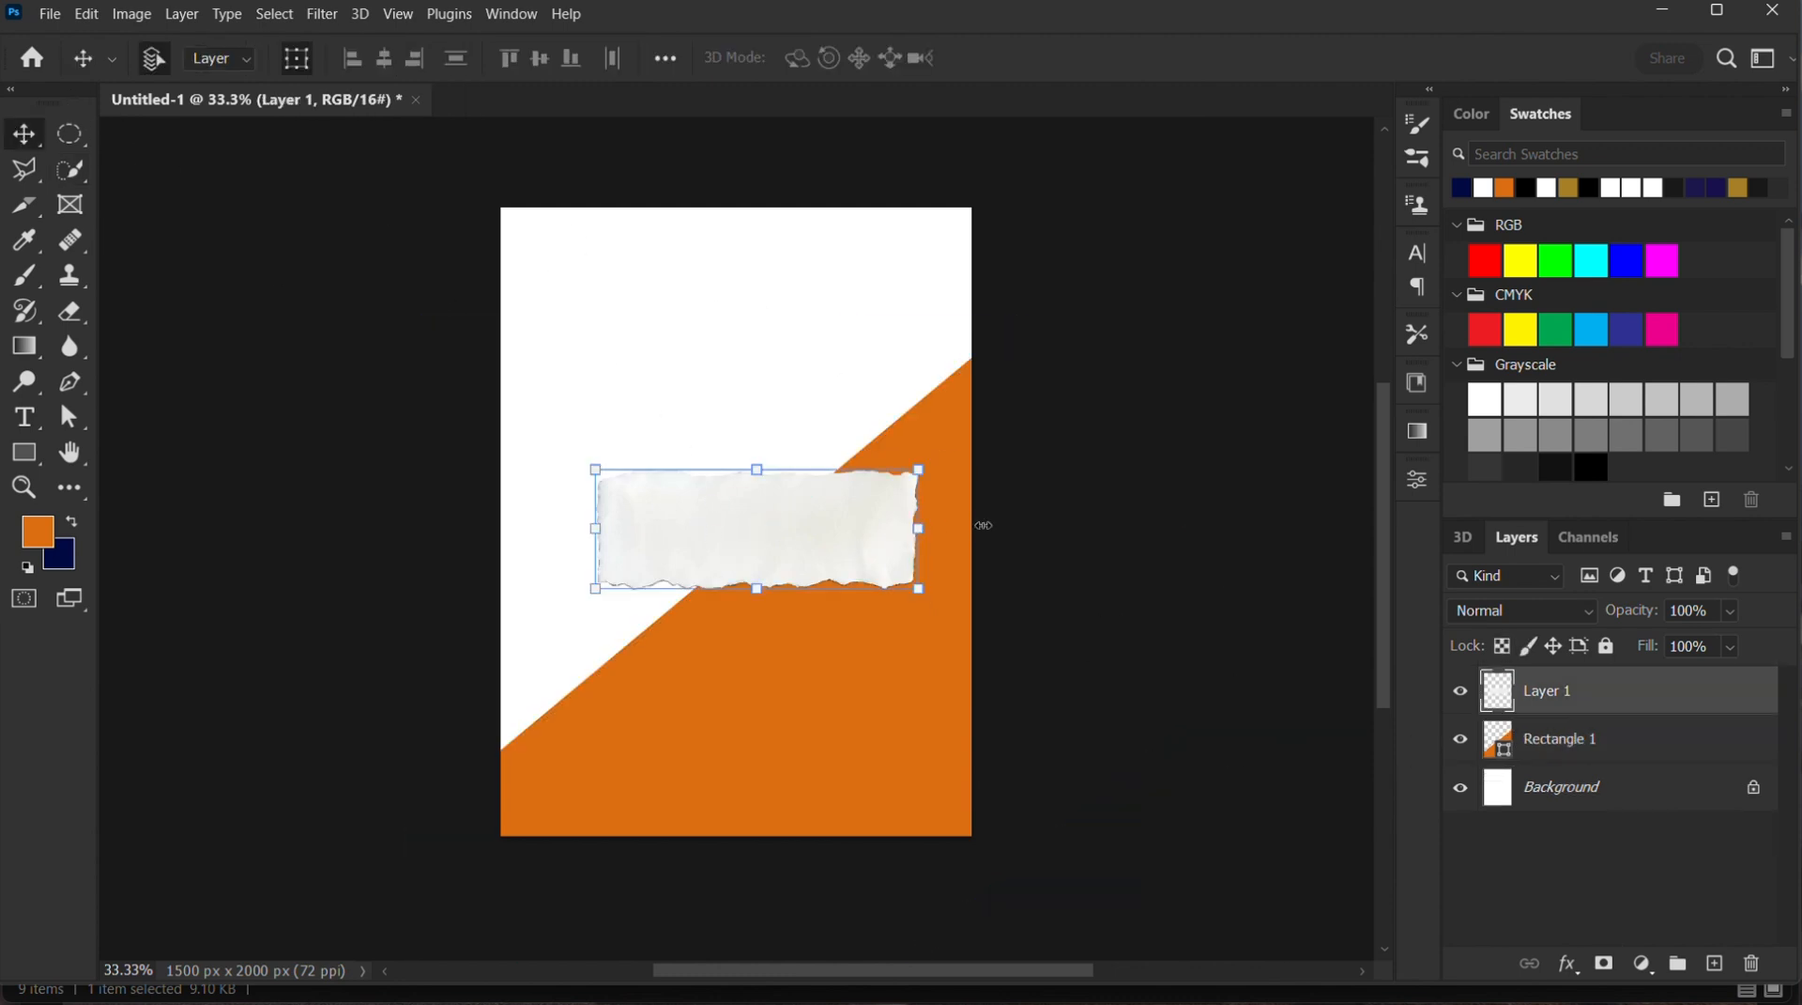
drag(983, 525, 1030, 527)
drag(780, 566, 946, 690)
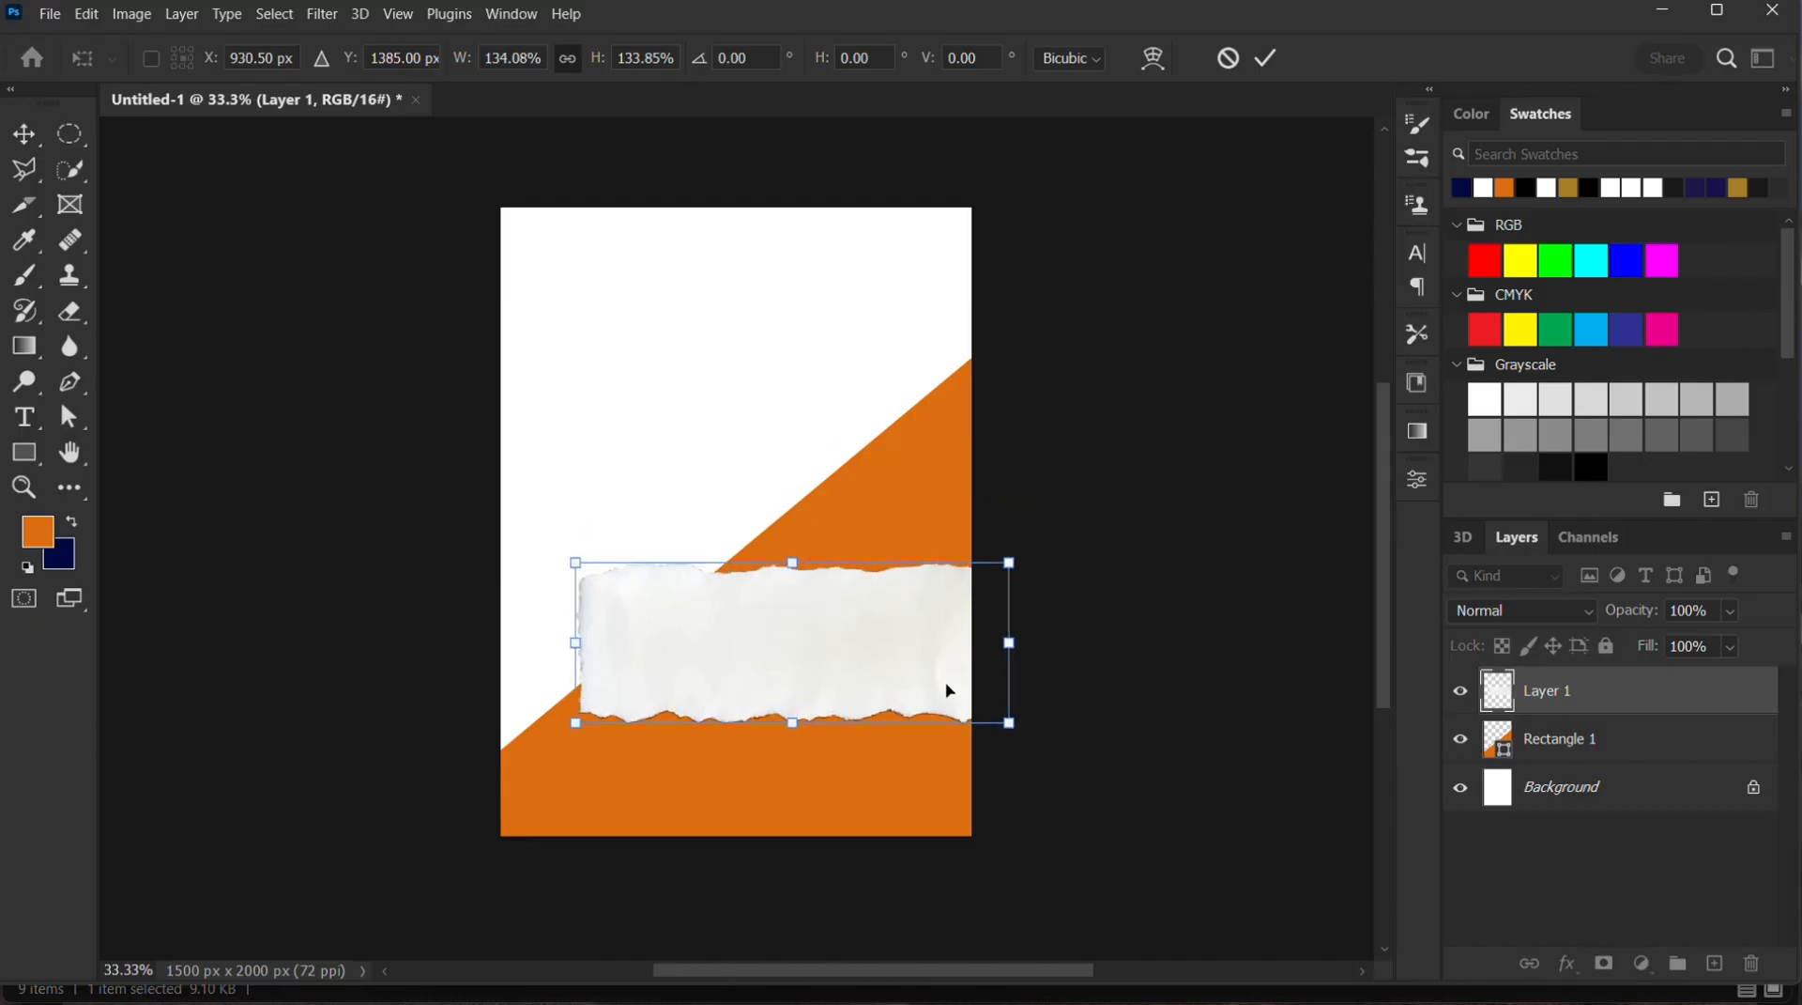
drag(1024, 757, 1044, 575)
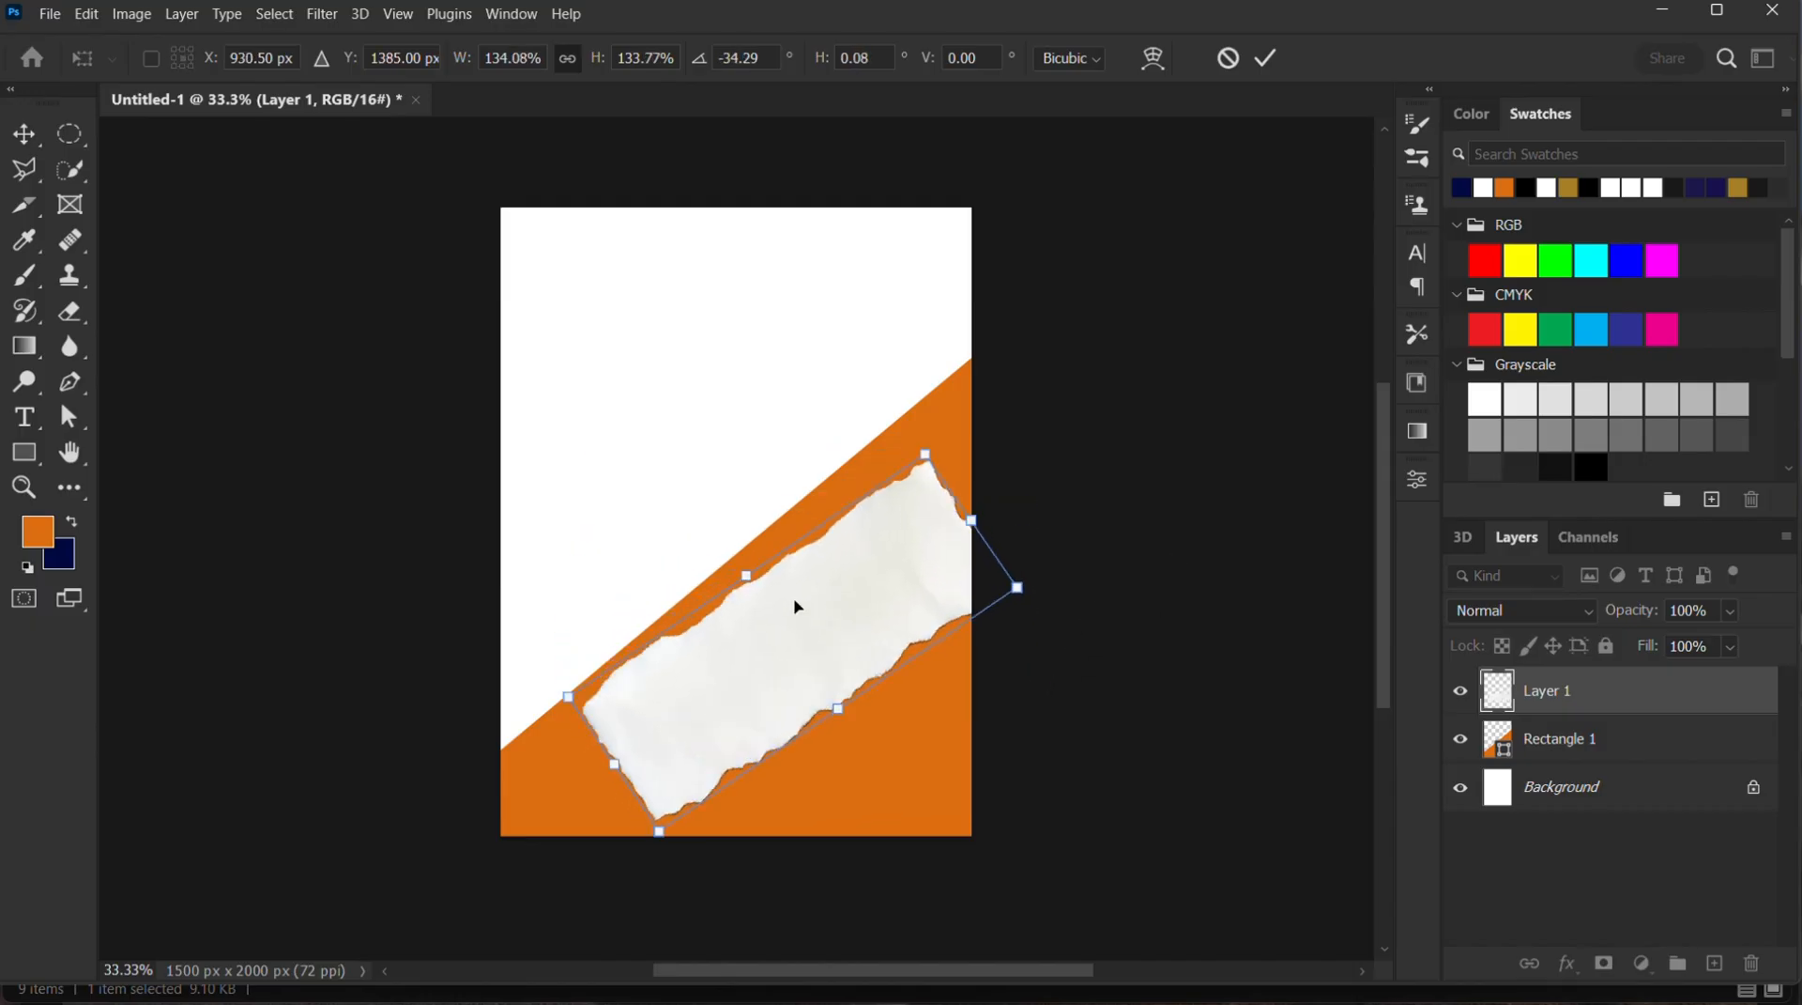
Position the tilted torn paper in the canvas's lower-right corner, resize it to about 145% and apply the transform
drag(797, 606, 816, 712)
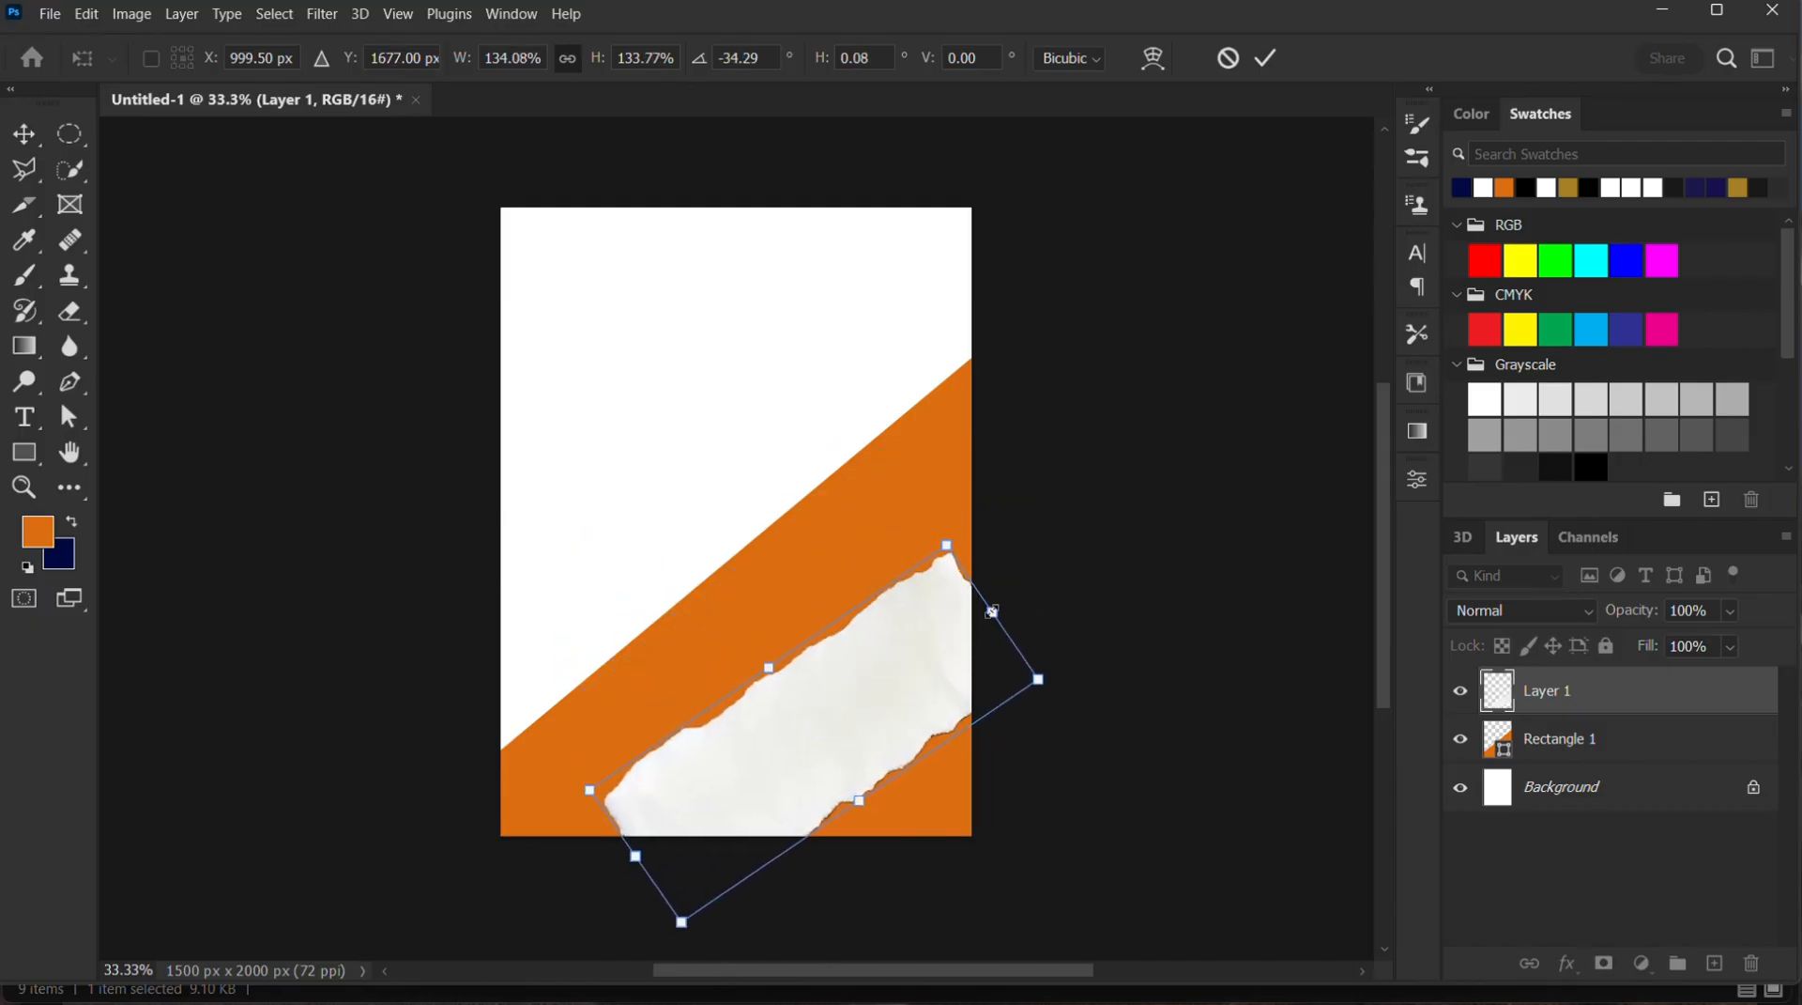
drag(992, 609, 1047, 569)
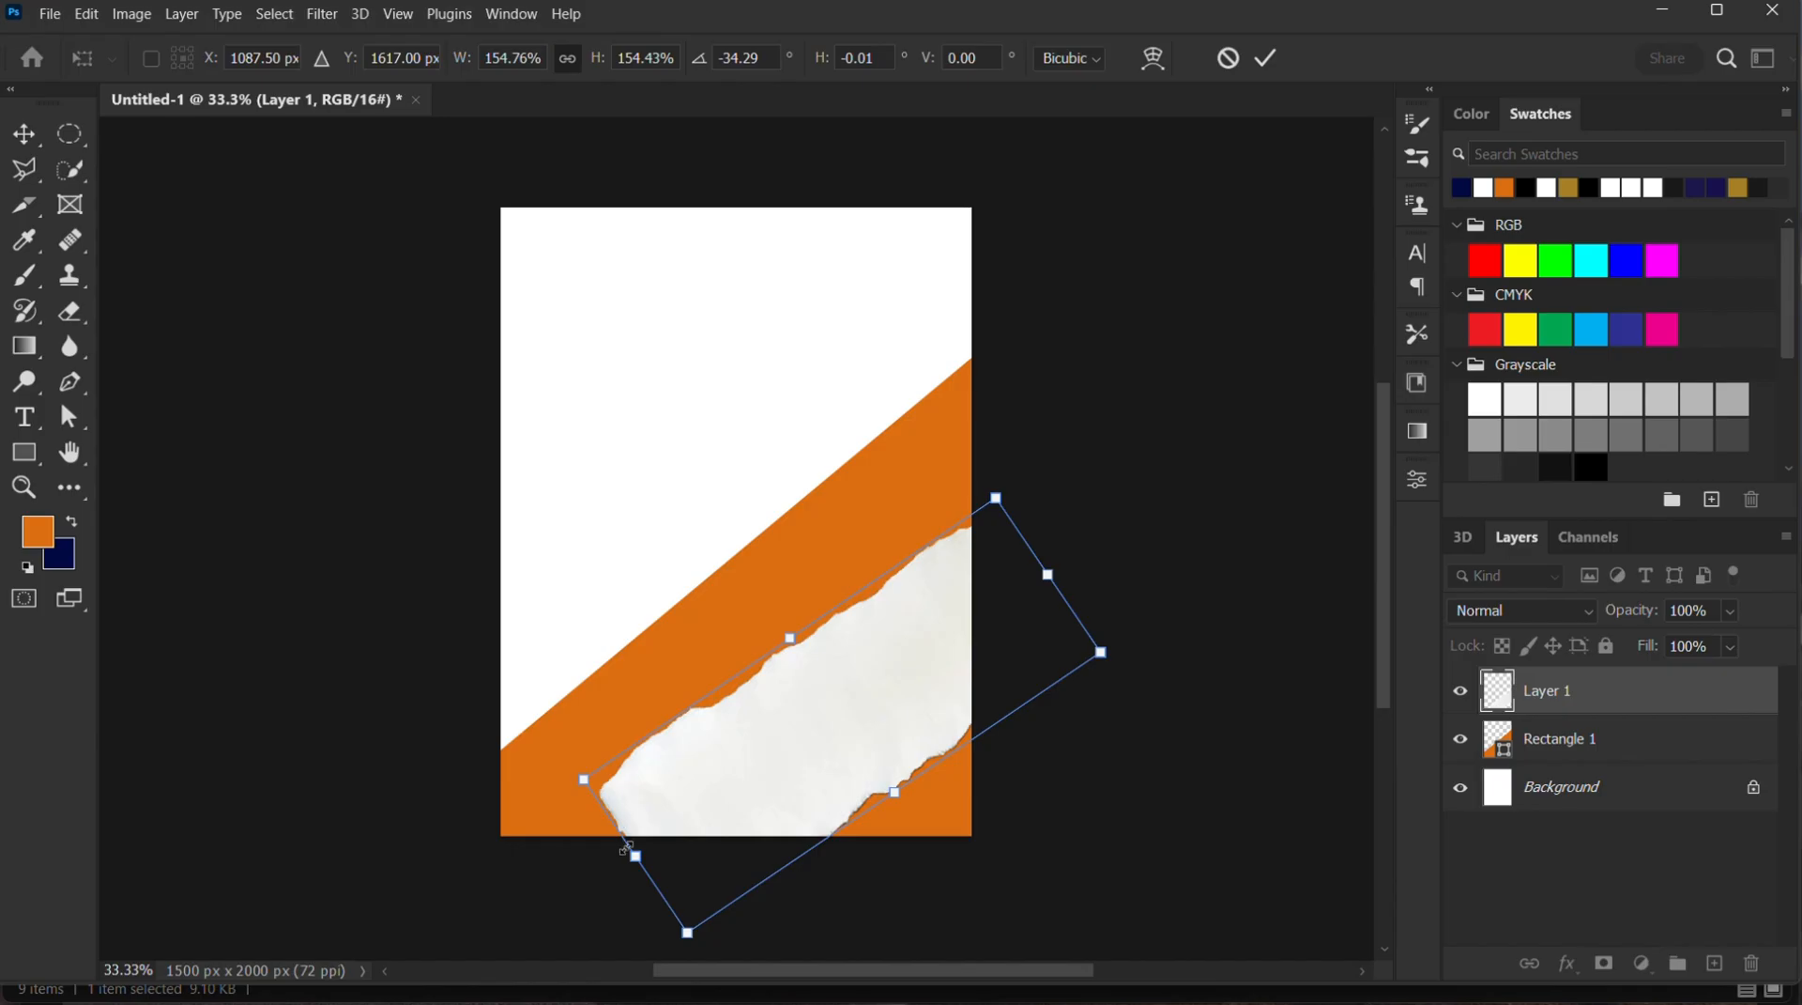
drag(626, 847, 561, 918)
drag(832, 721, 849, 736)
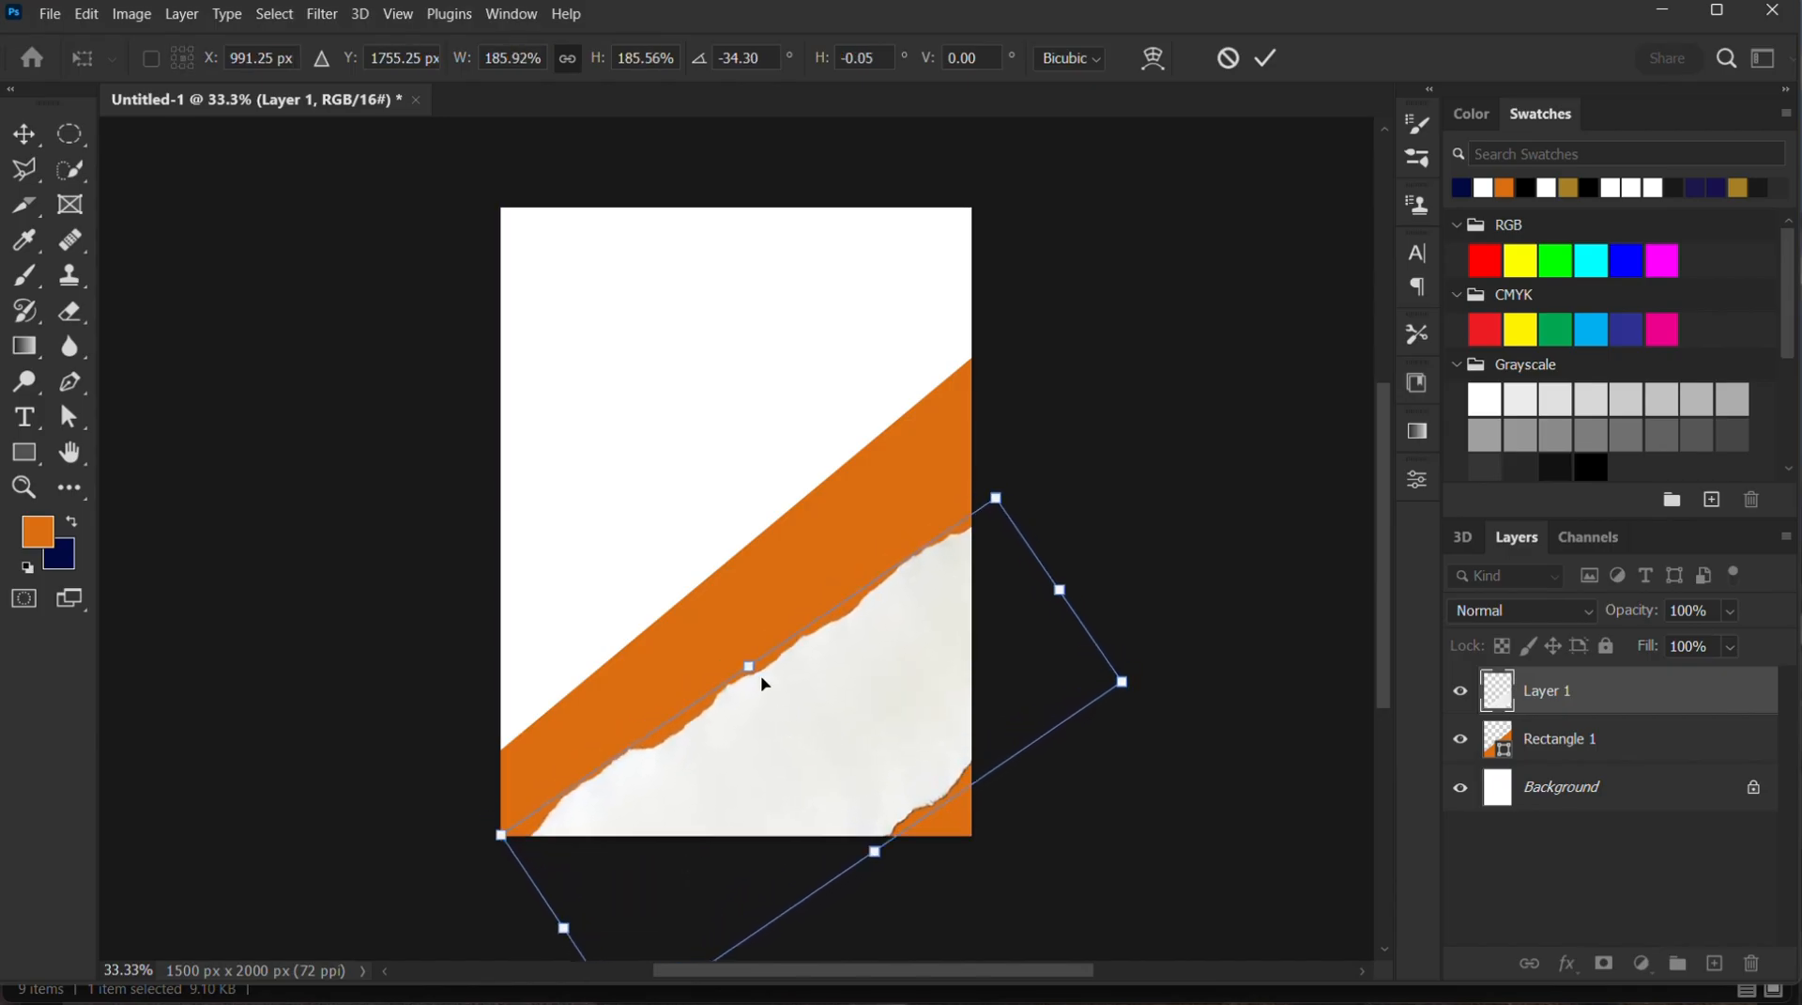
drag(748, 667, 816, 677)
click(1267, 58)
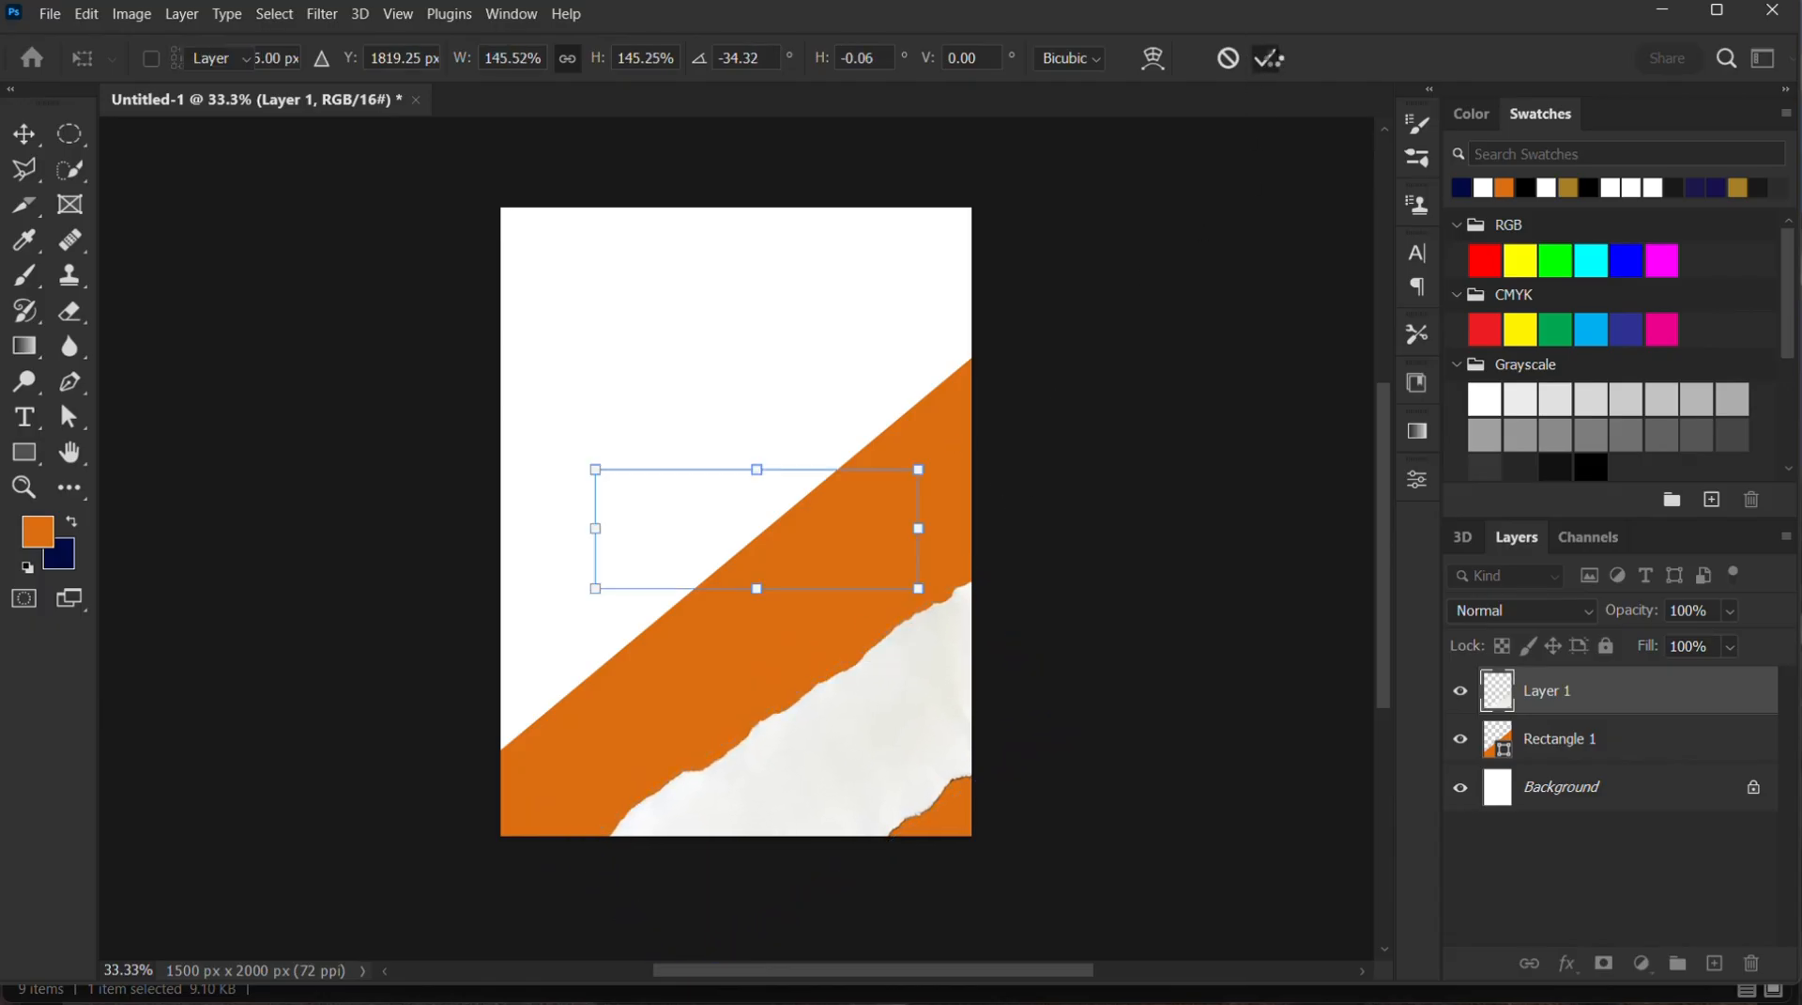
Place the round rice-and-beef plate image named Layer from the Source files folder, scaled to about 209%, near the canvas centre
mouse_move(974, 982)
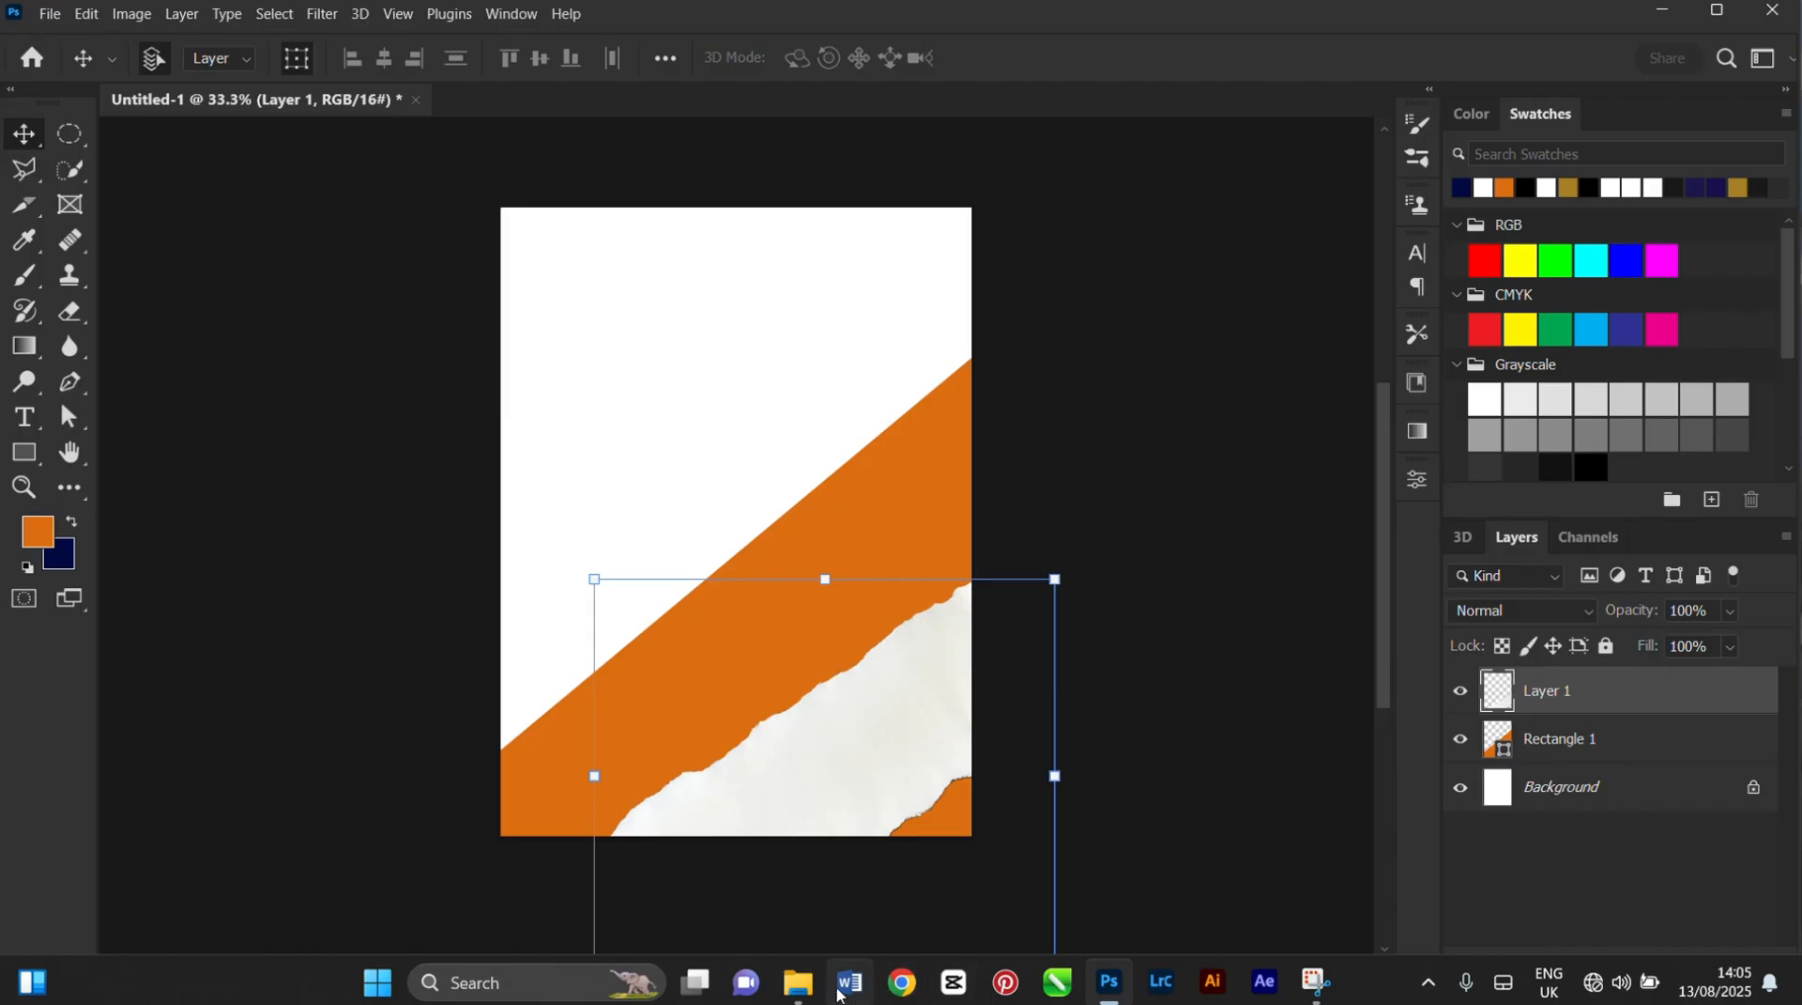
mouse_move(798, 982)
click(757, 915)
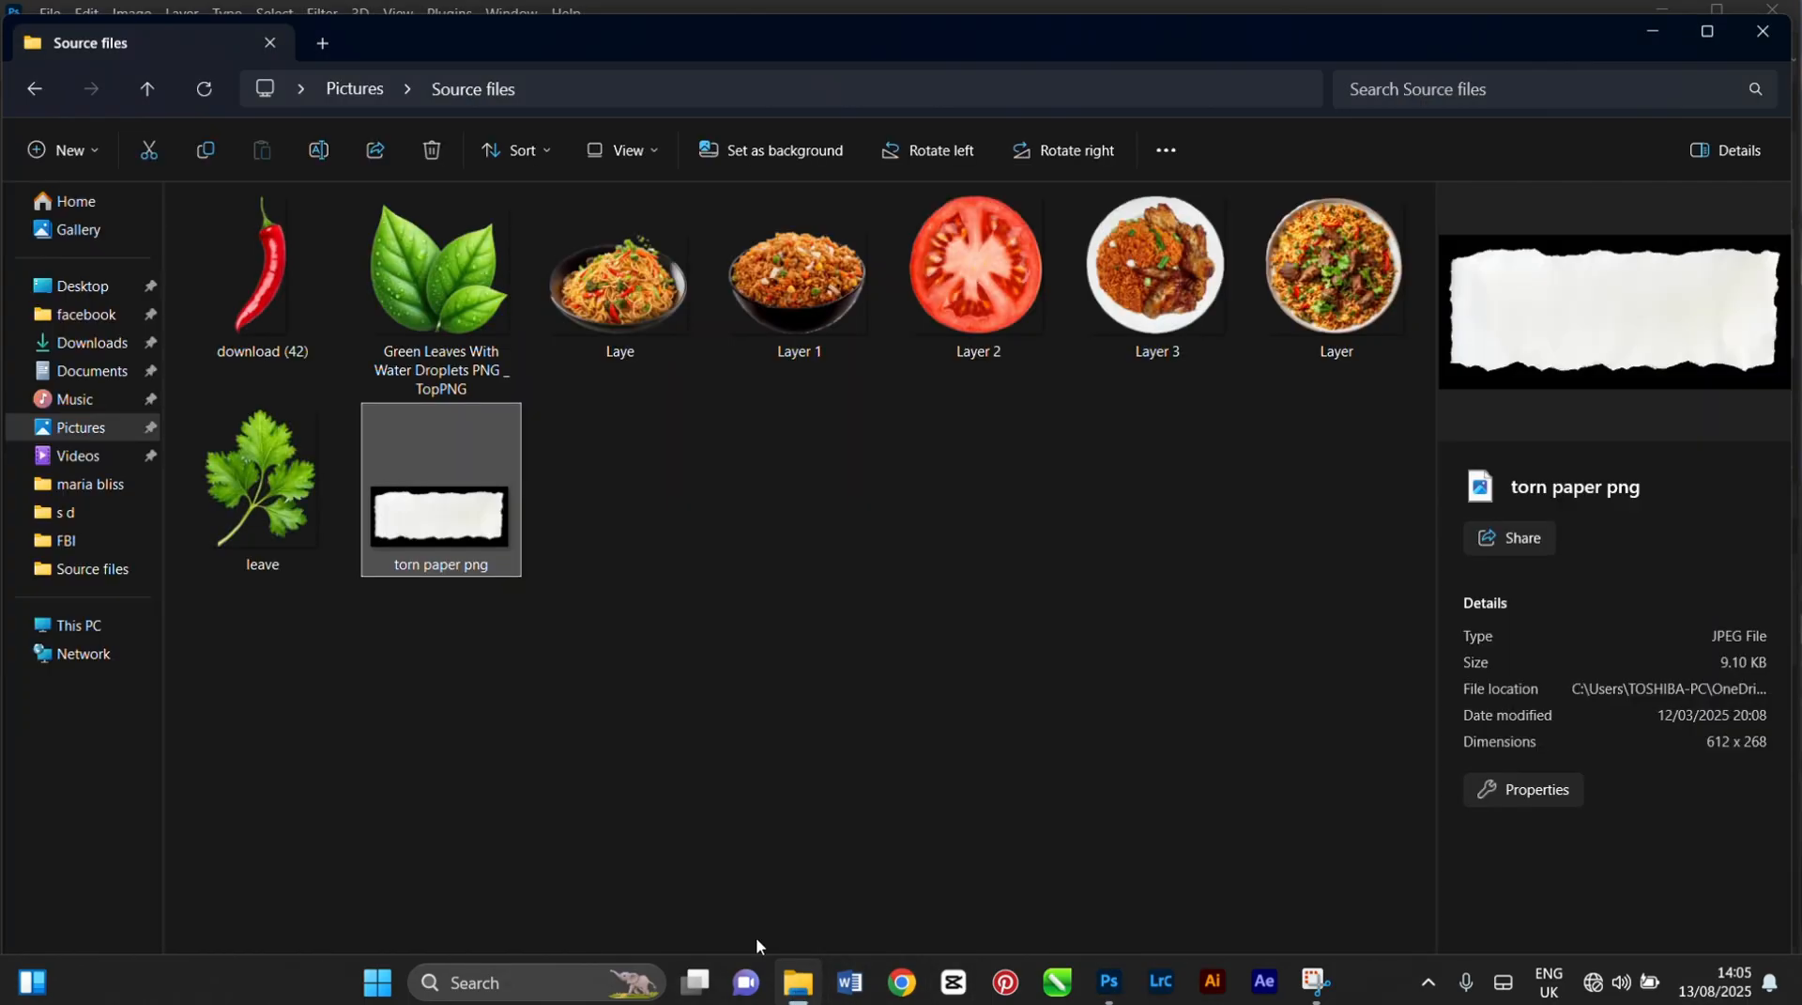
click(625, 281)
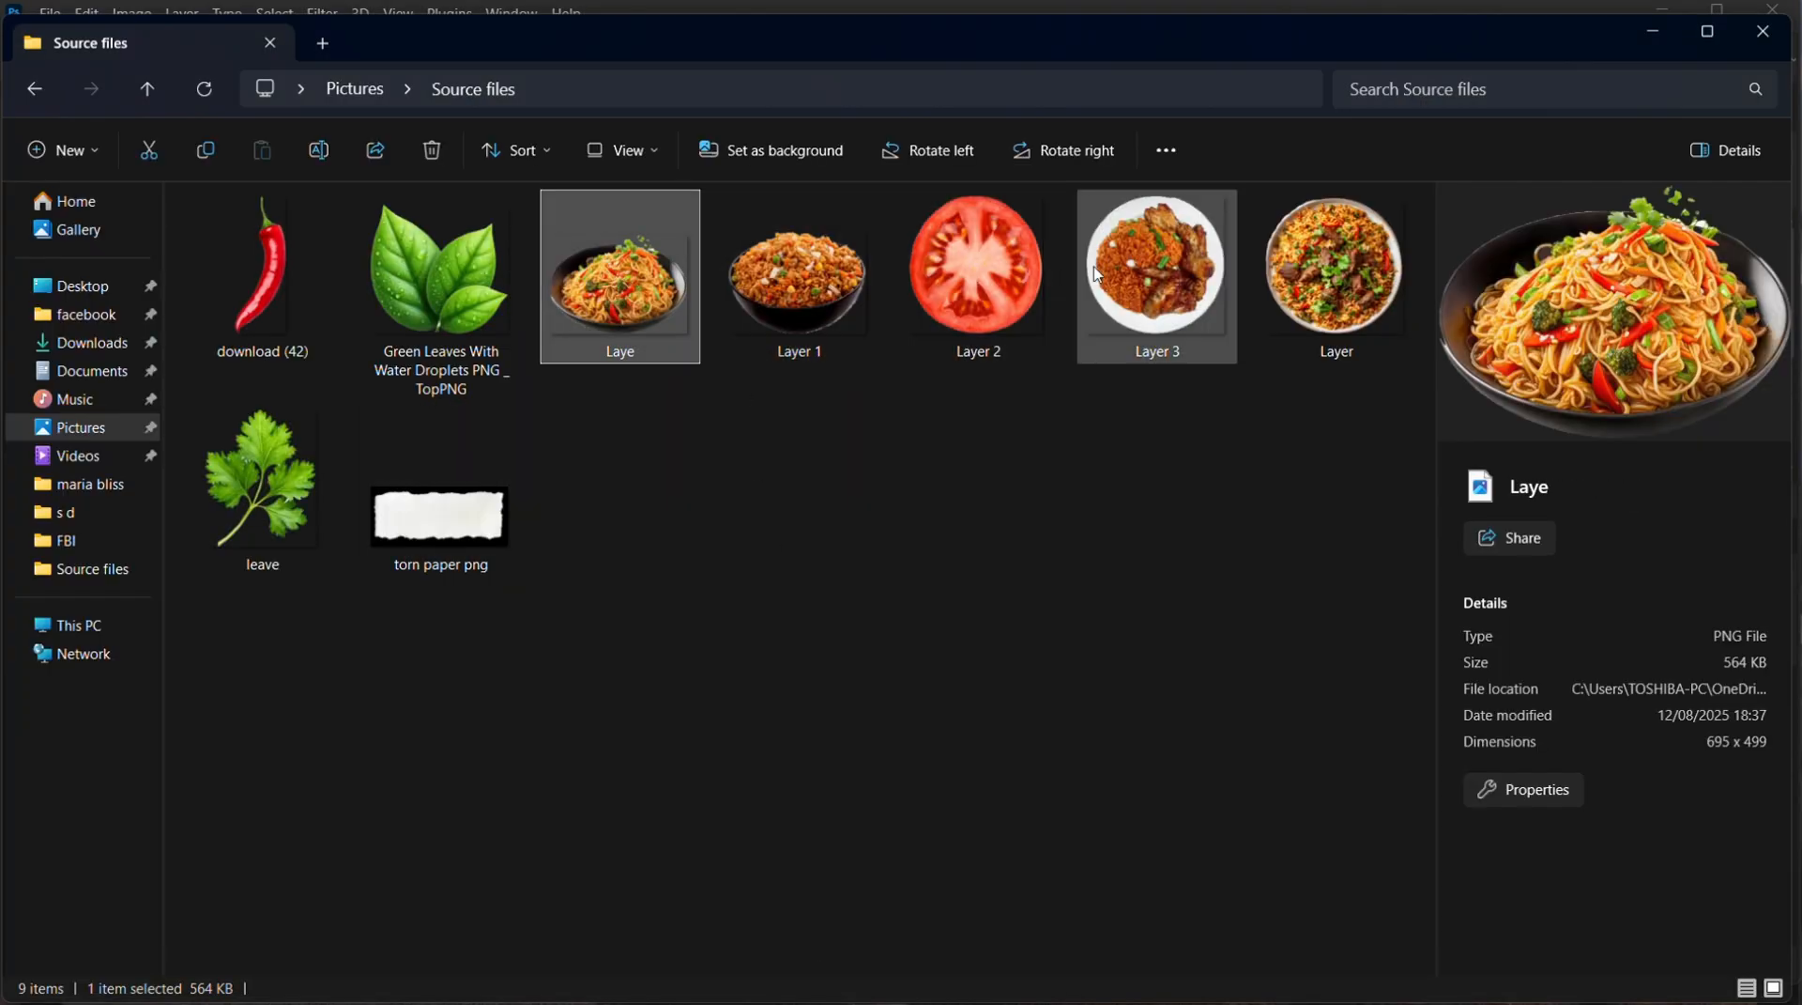
click(1348, 274)
drag(1348, 274, 924, 701)
drag(787, 559, 758, 534)
drag(644, 428, 605, 390)
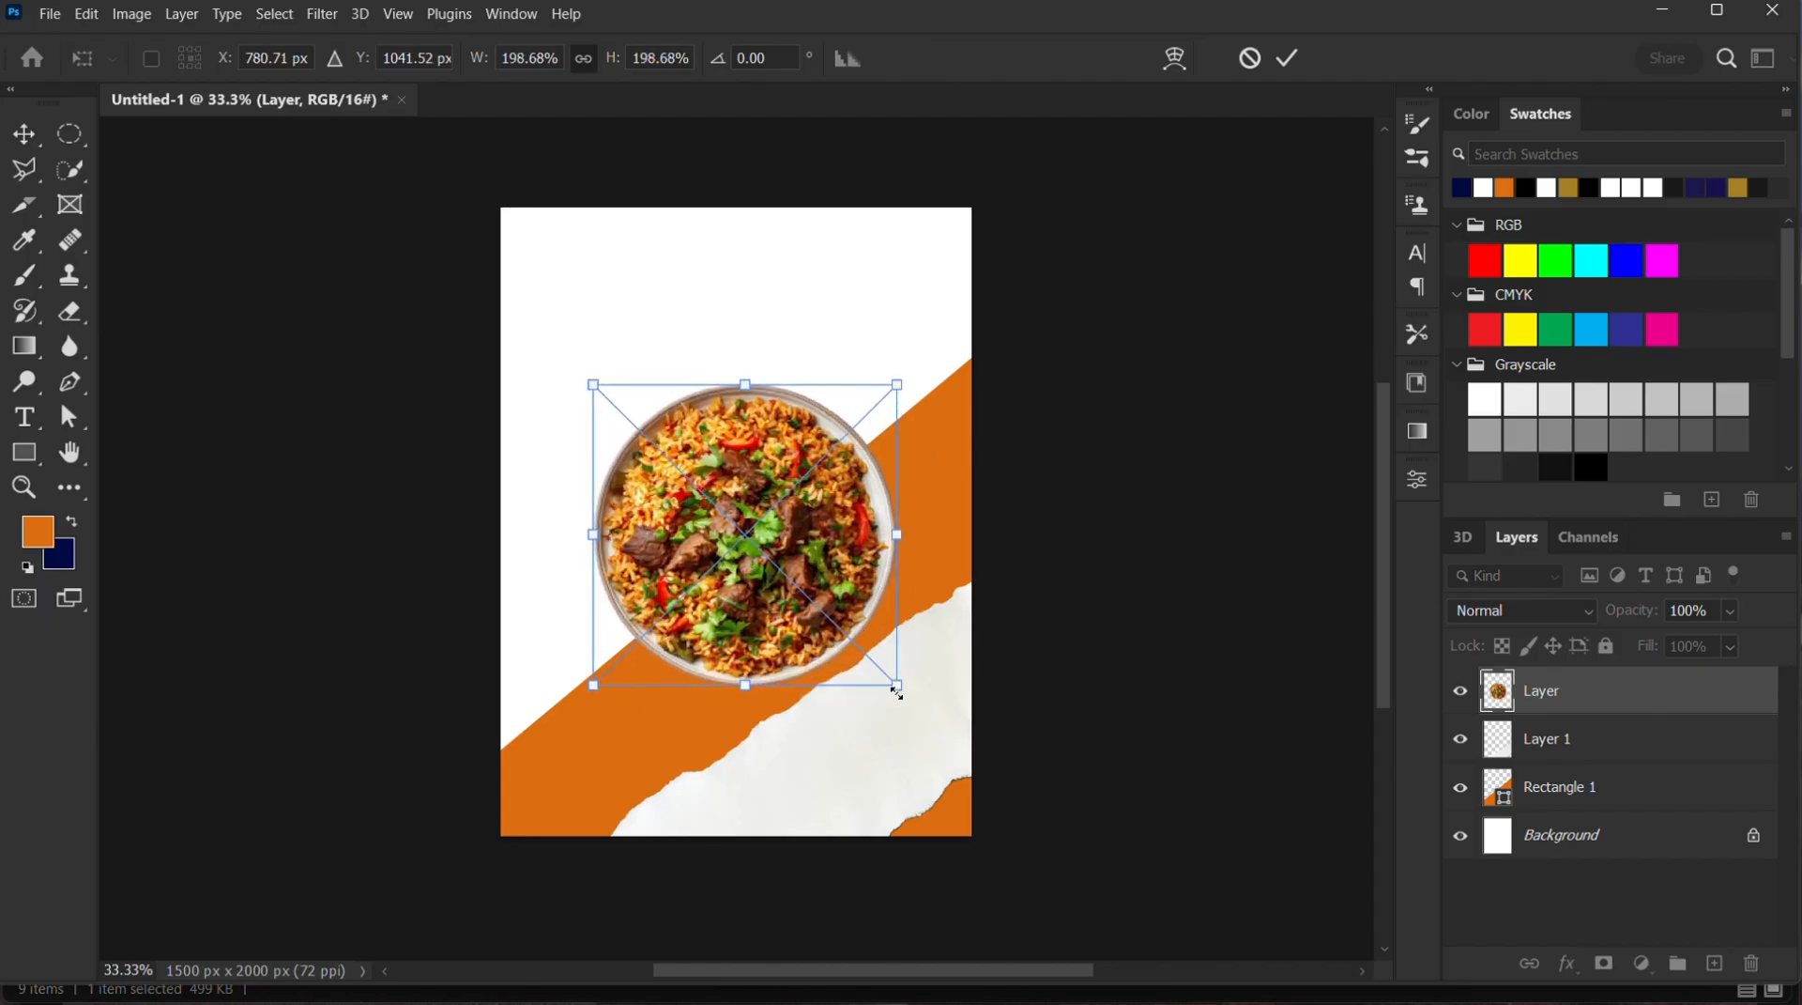
drag(897, 692, 915, 707)
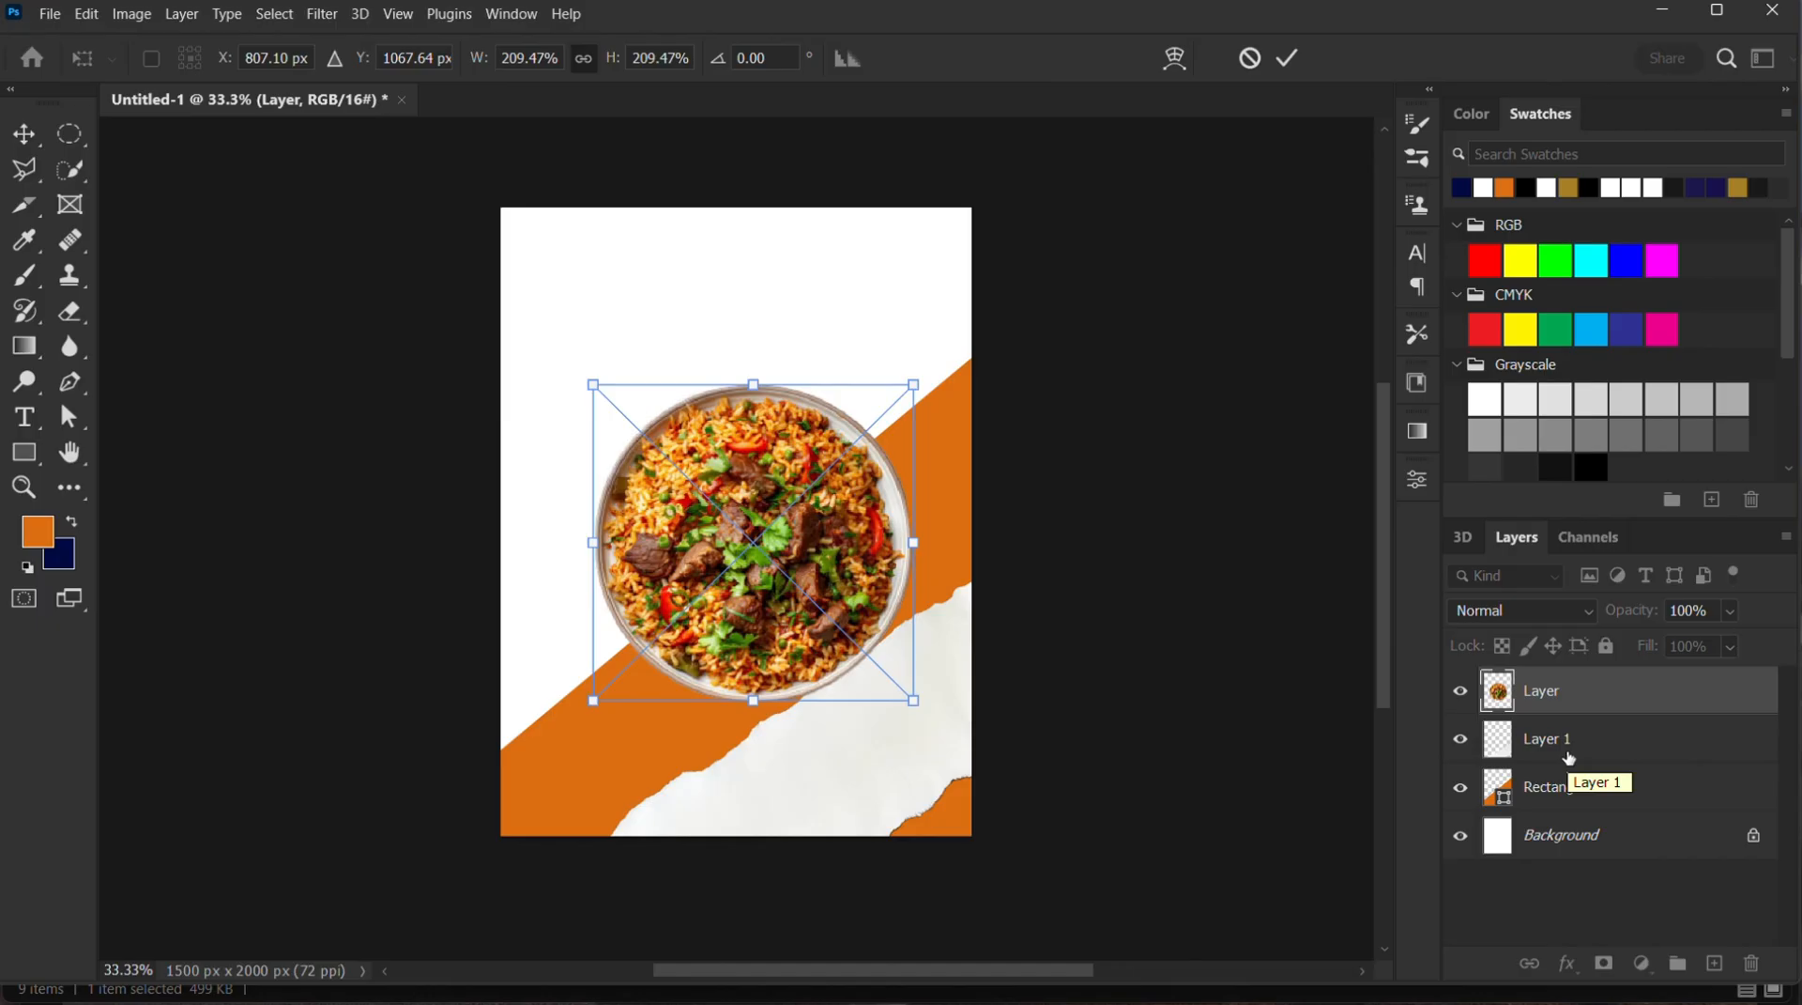
key(Return)
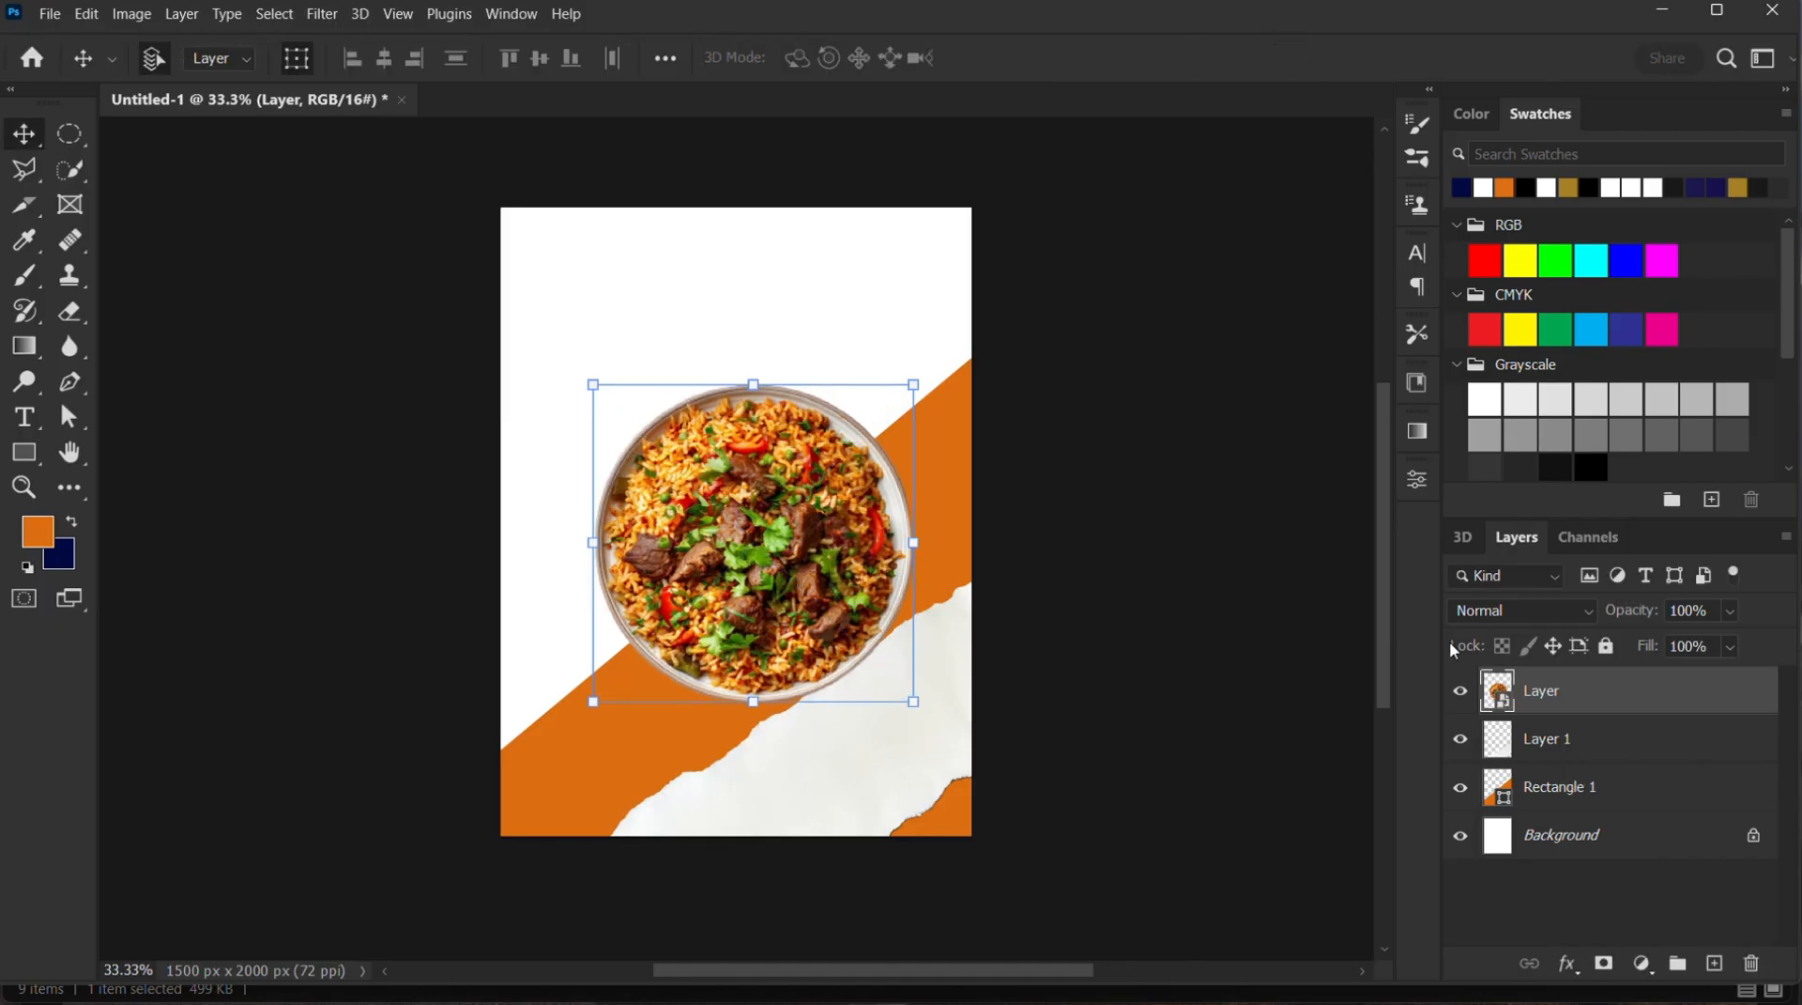
Clip the rice plate image to the torn paper layer and shift the torn paper slightly to the right
right_click(1571, 698)
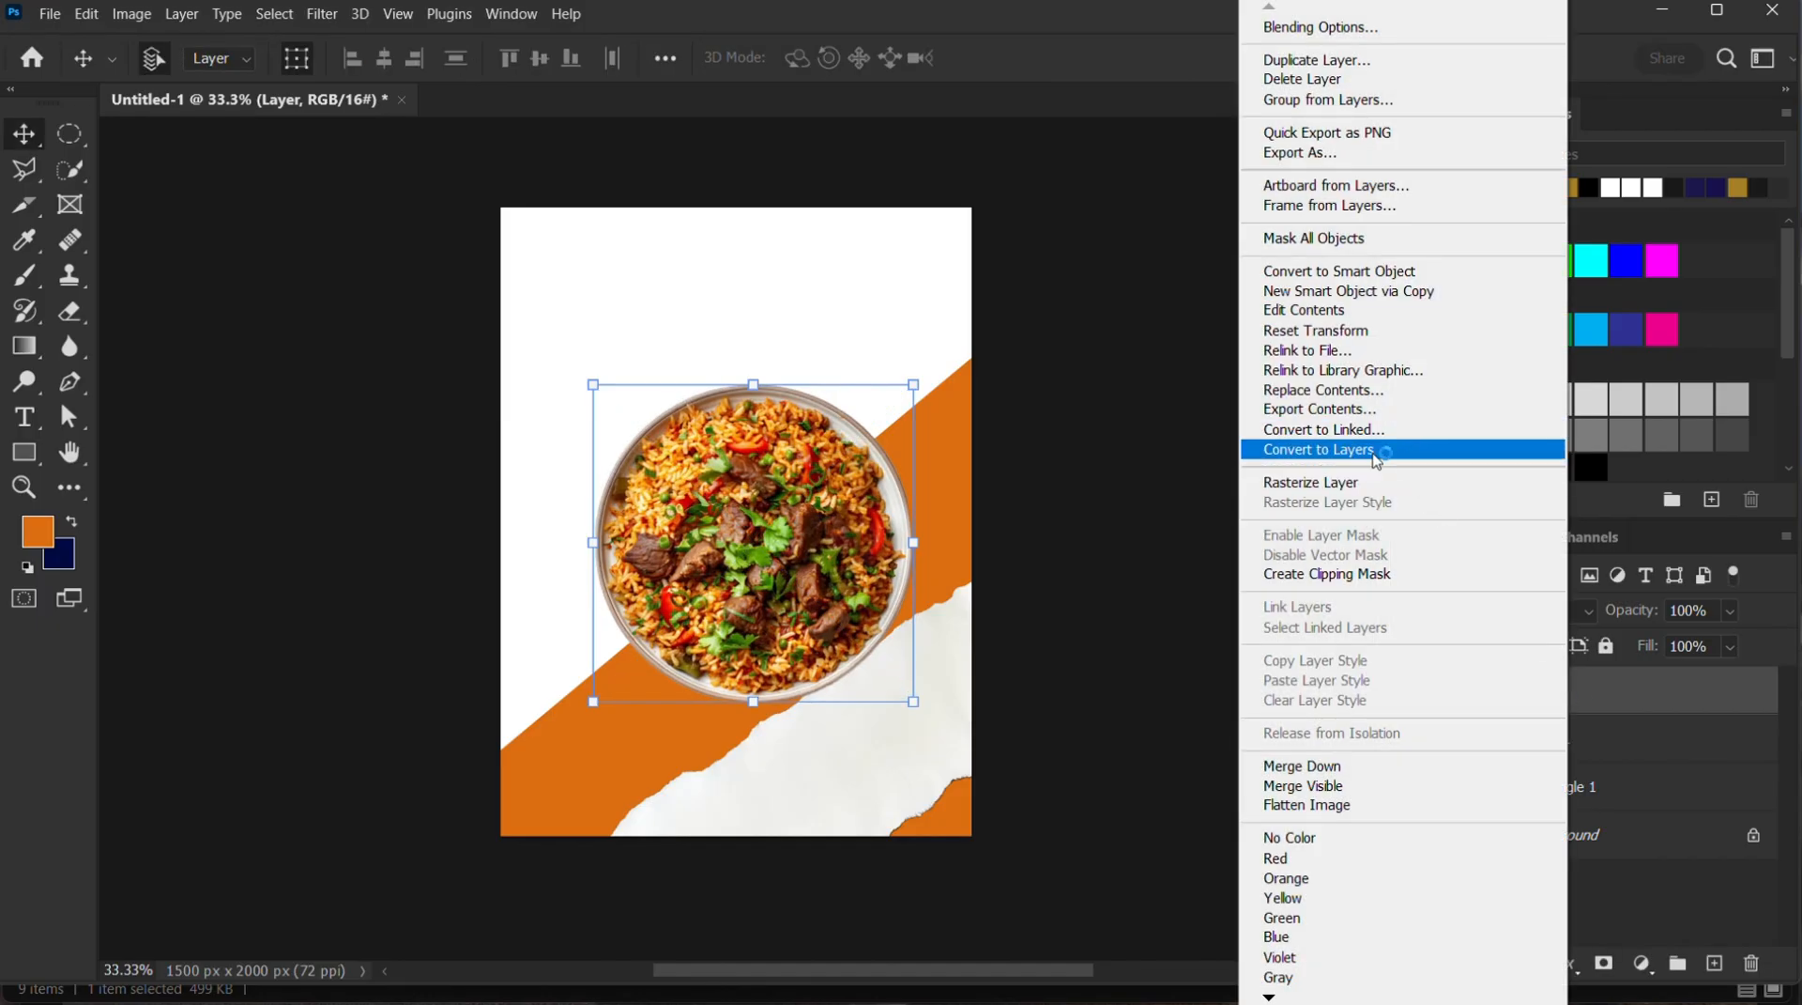
click(1357, 573)
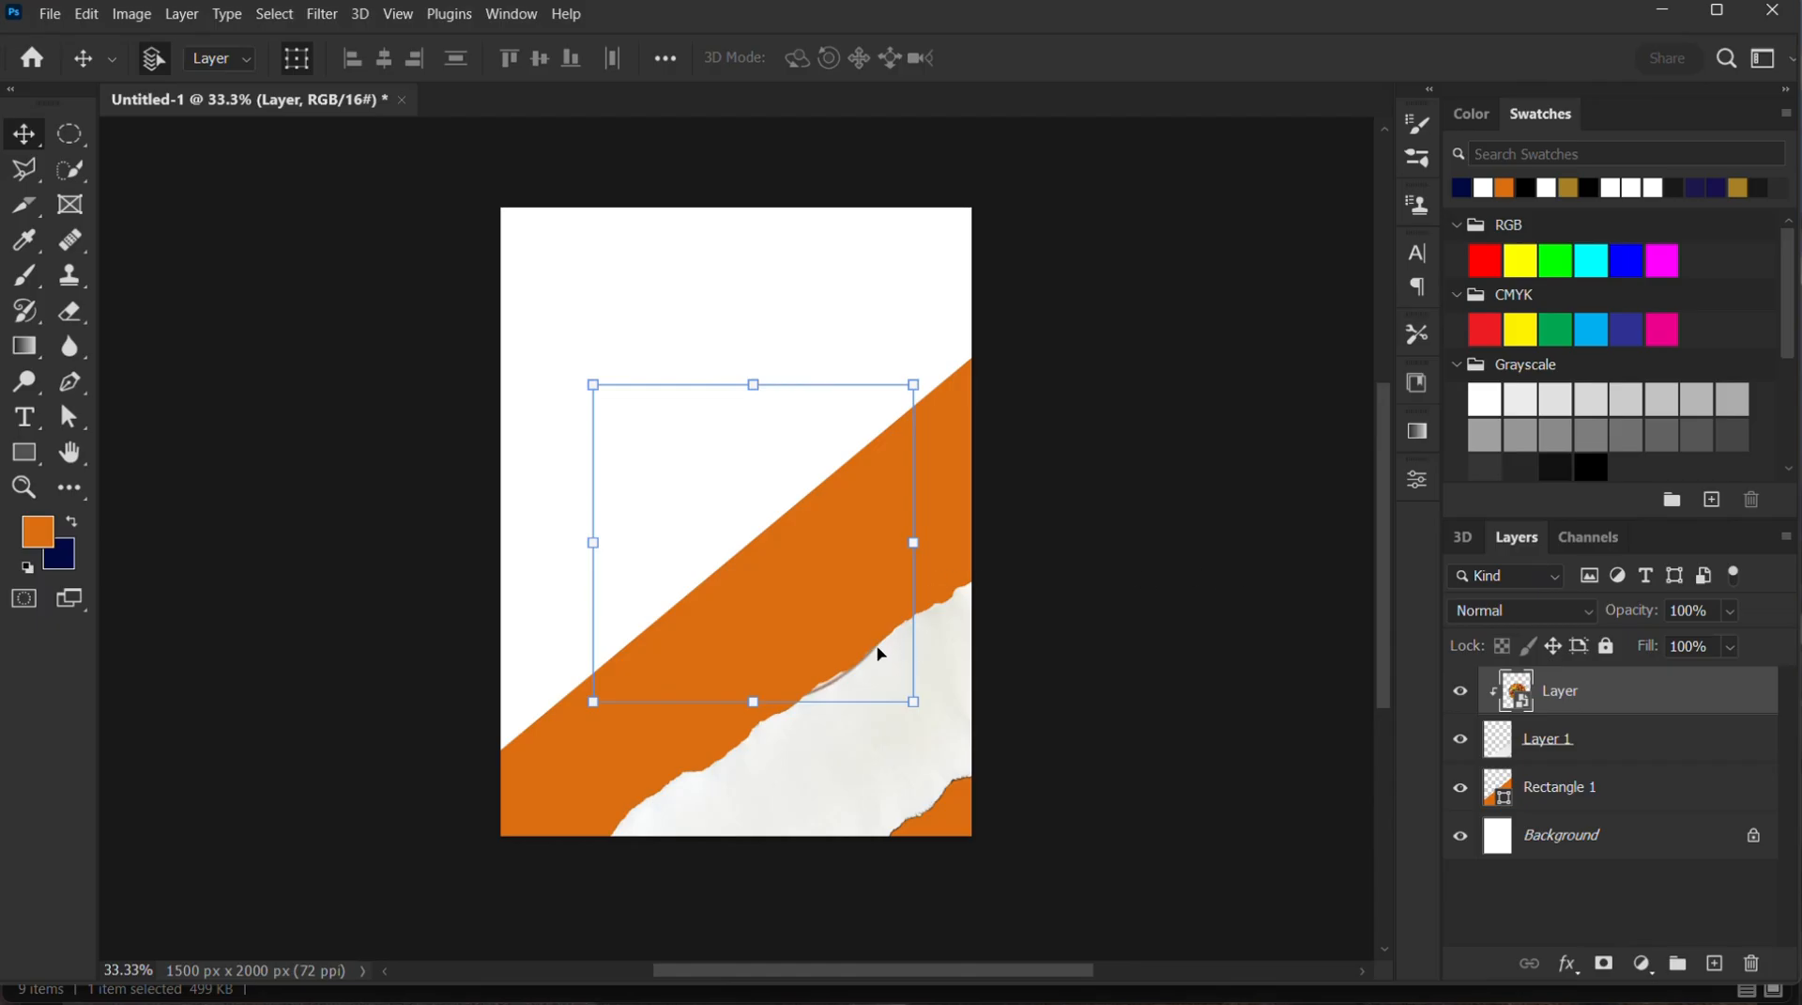
drag(895, 699, 915, 638)
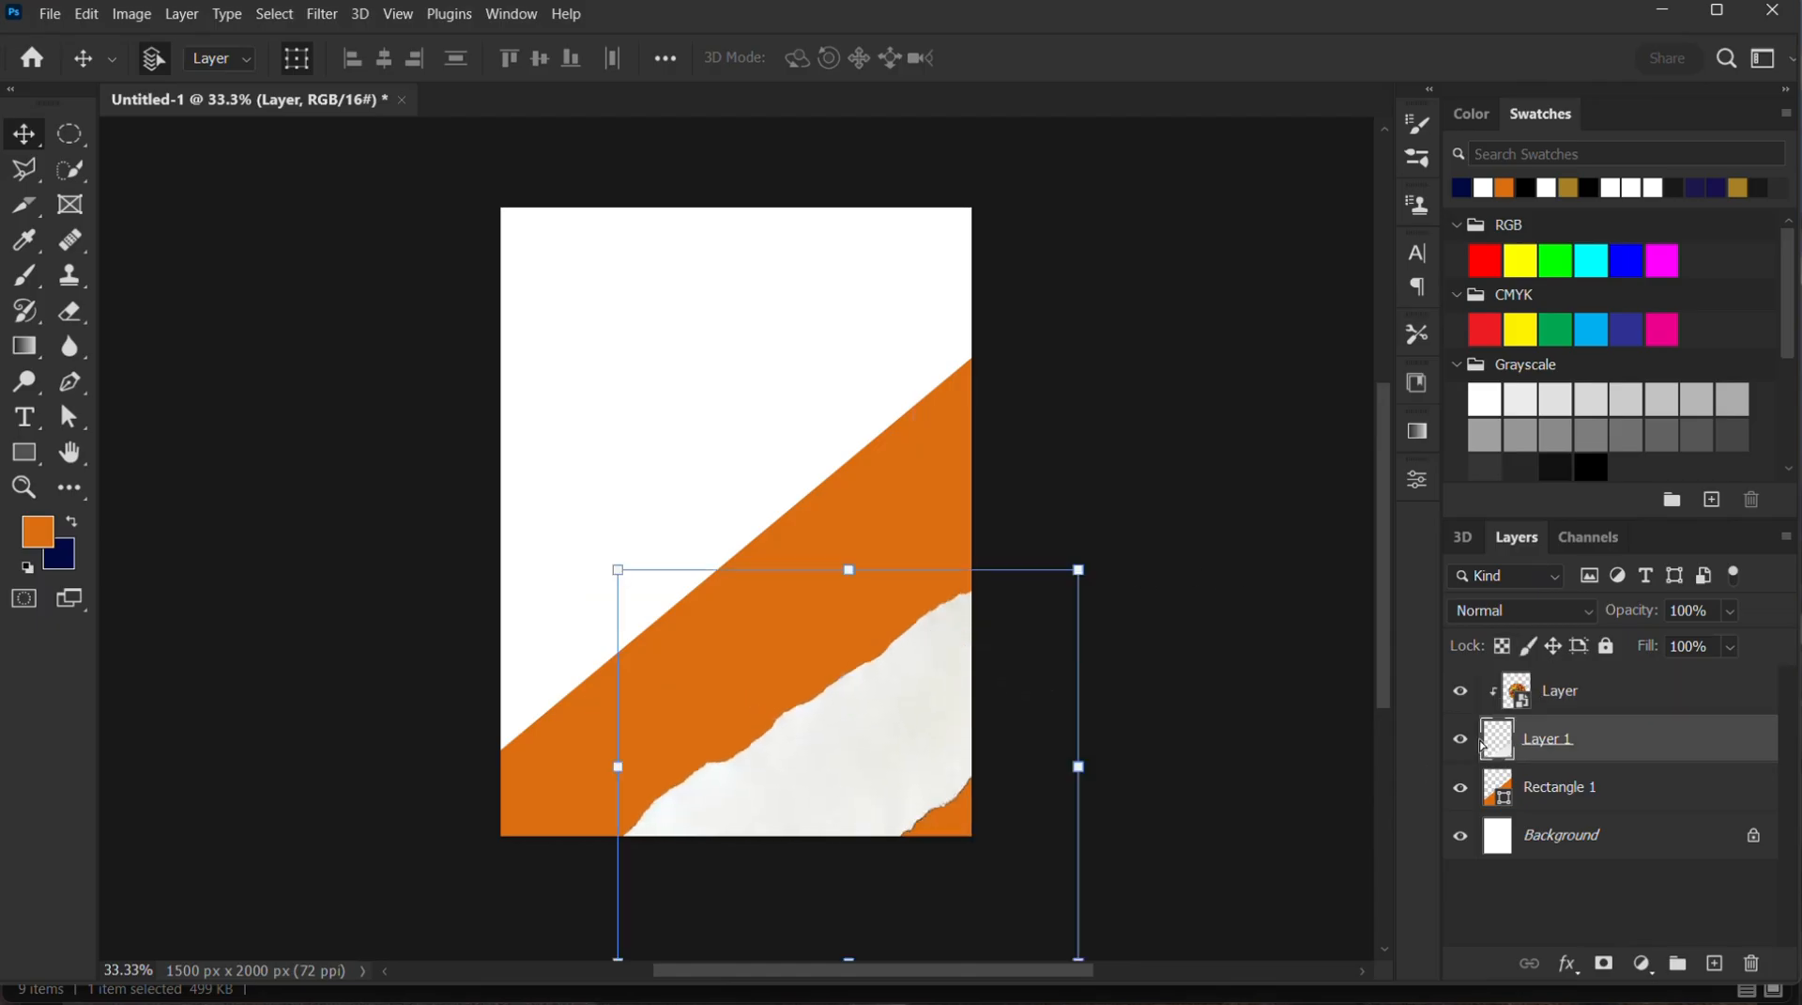
Move the clipped rice-and-beef plate onto the torn paper in the canvas's lower-right corner and scale it to about 171%
click(1615, 704)
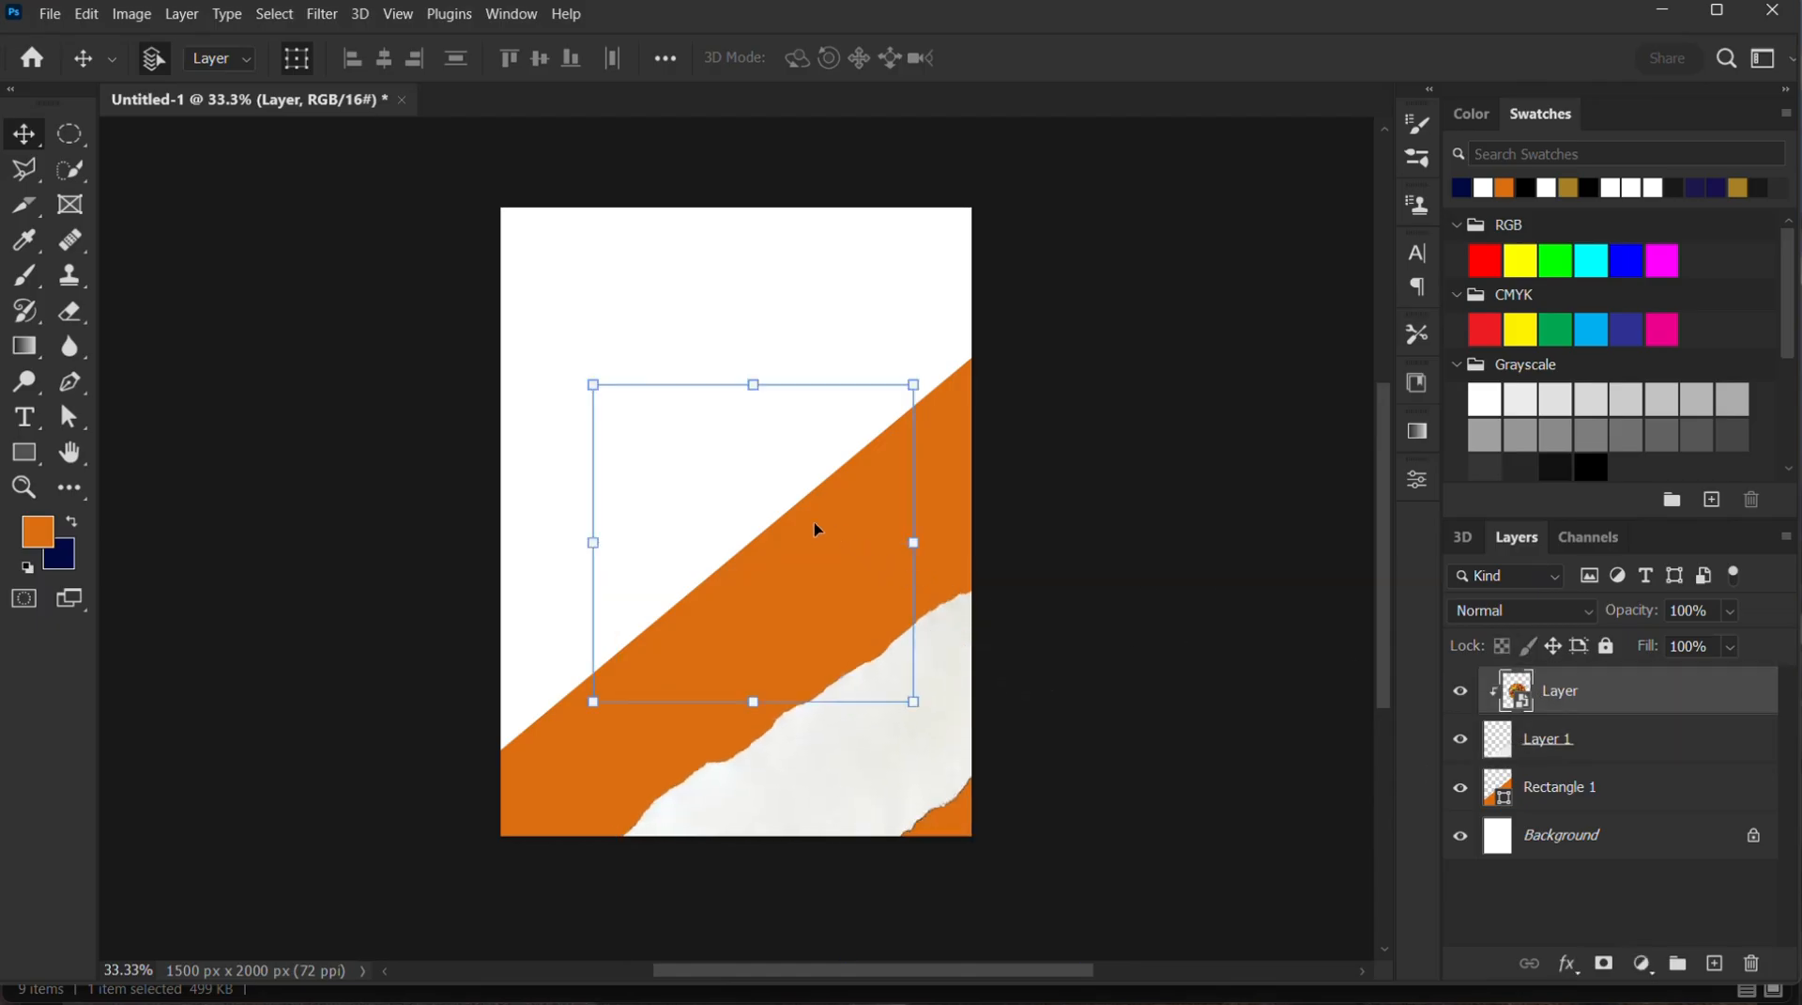
drag(854, 620, 965, 775)
drag(685, 544, 745, 598)
drag(829, 787, 802, 821)
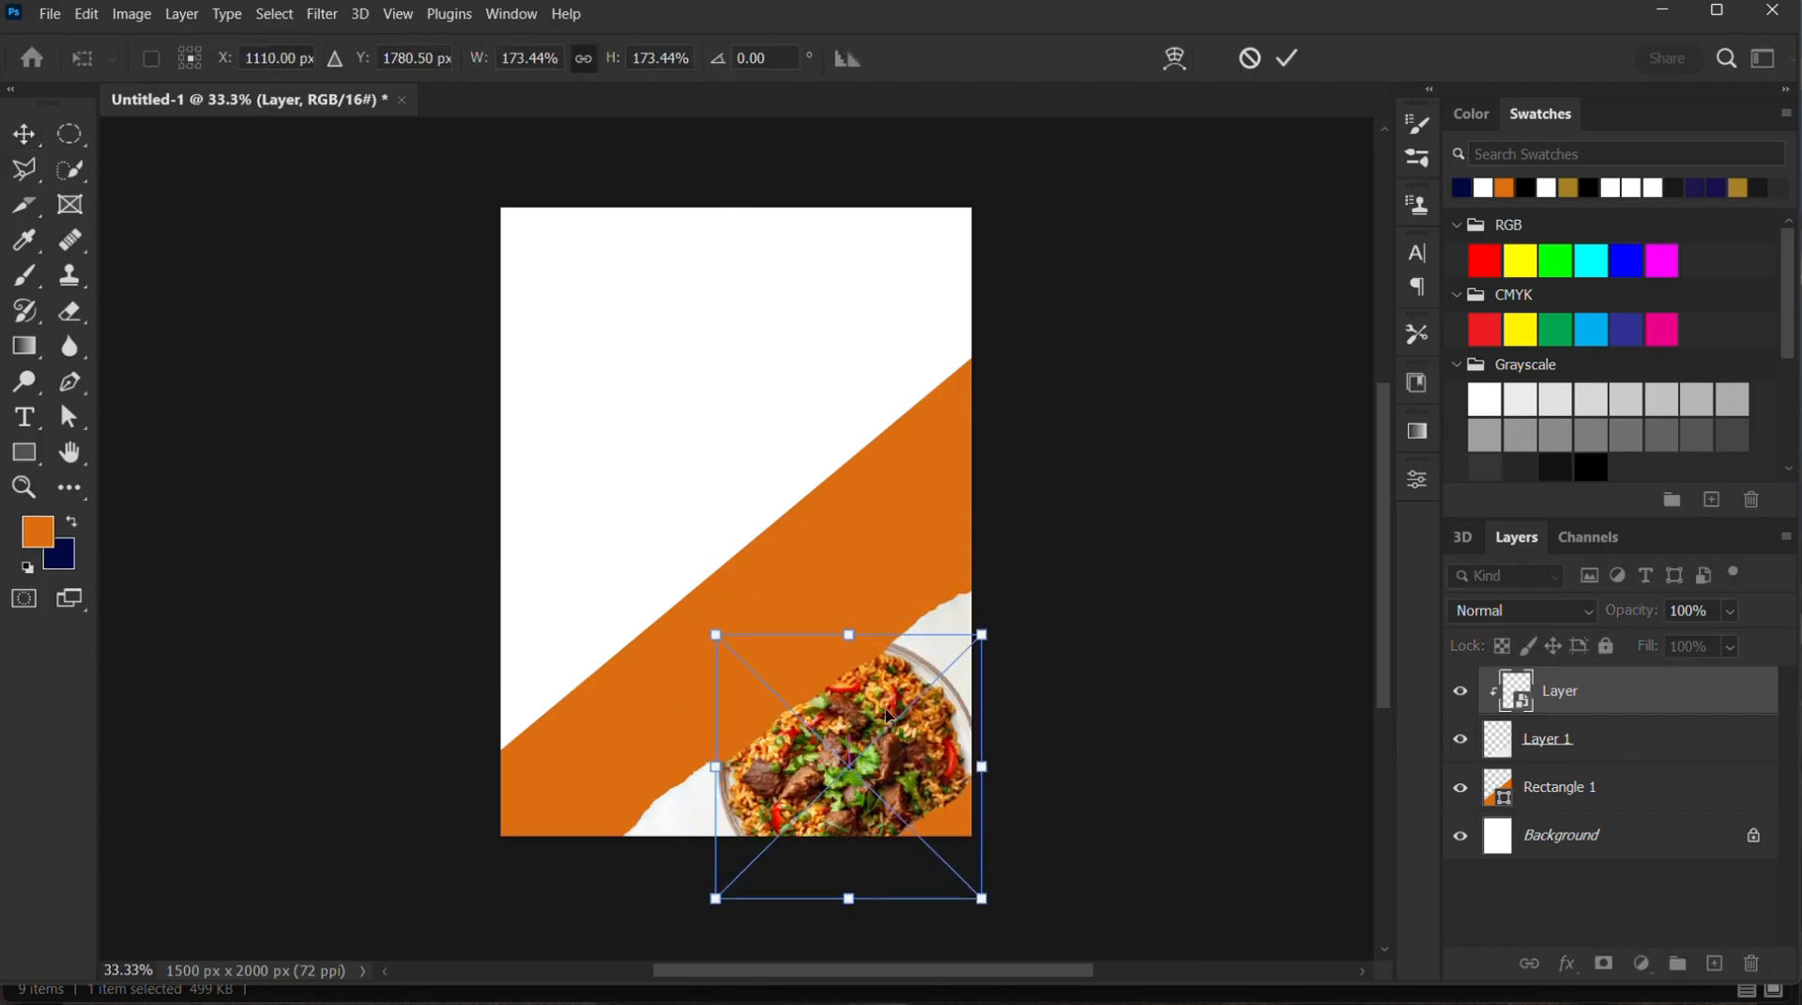
drag(977, 638, 1008, 610)
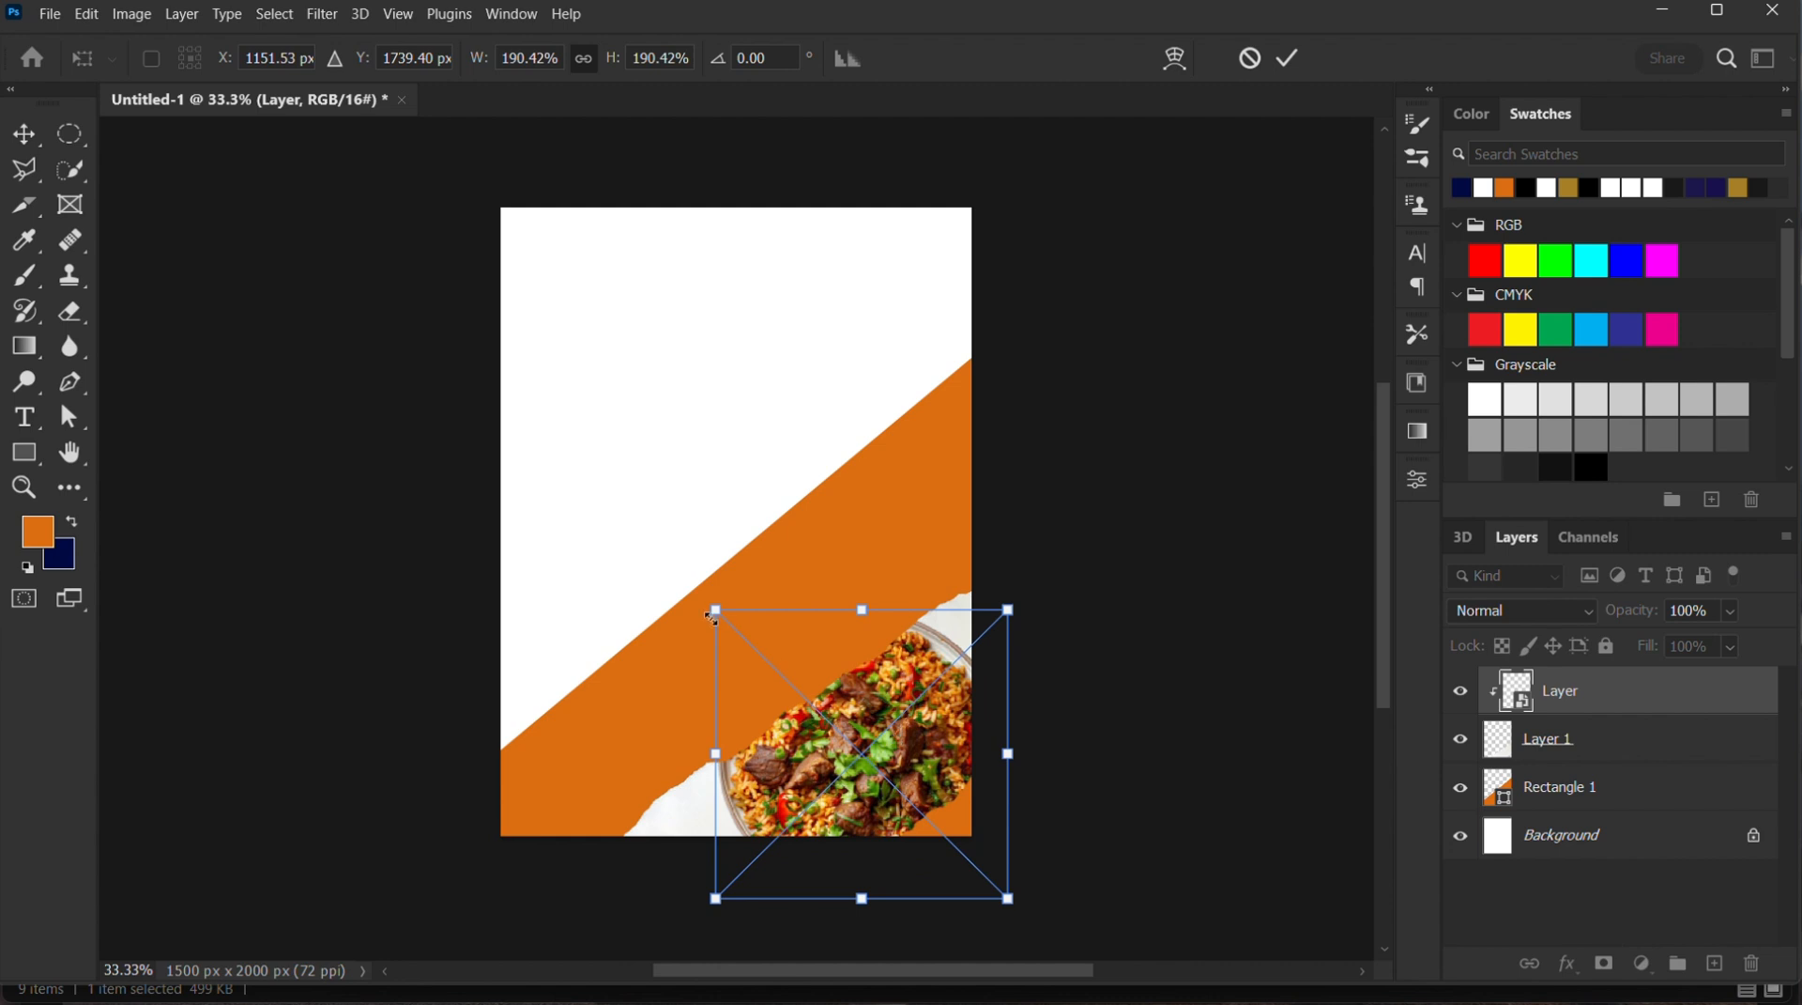
drag(710, 616, 731, 647)
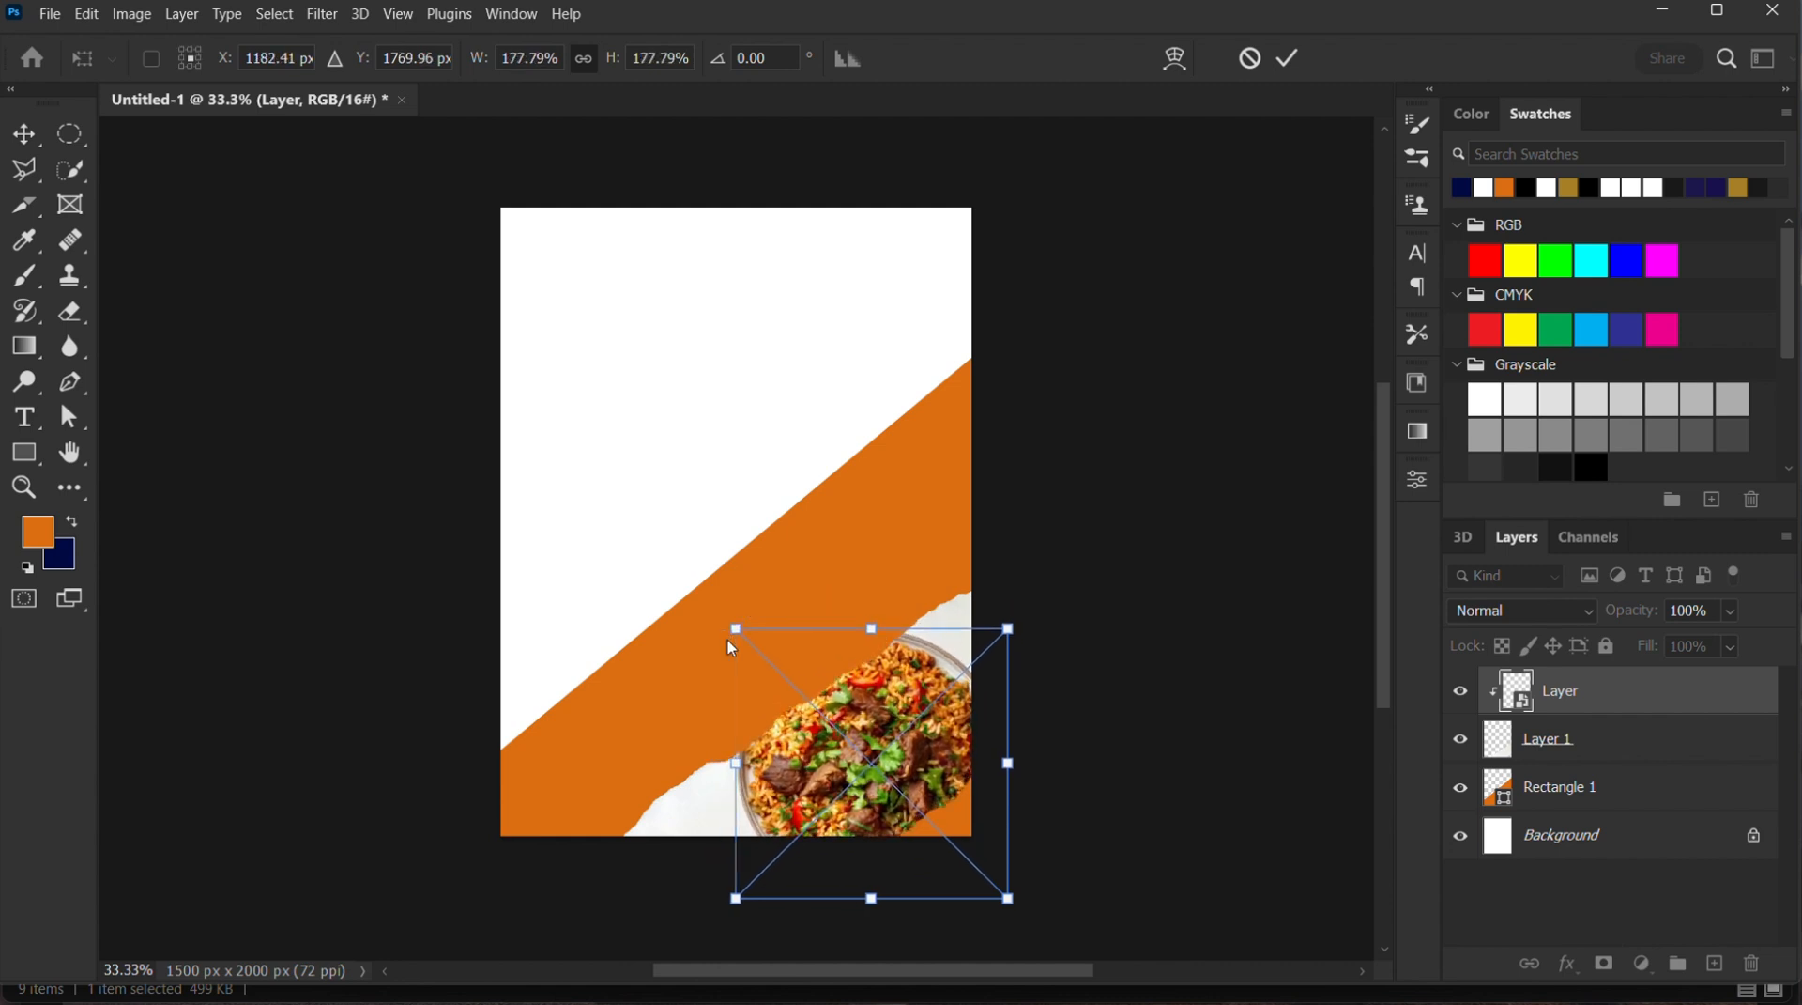
drag(1010, 901, 990, 880)
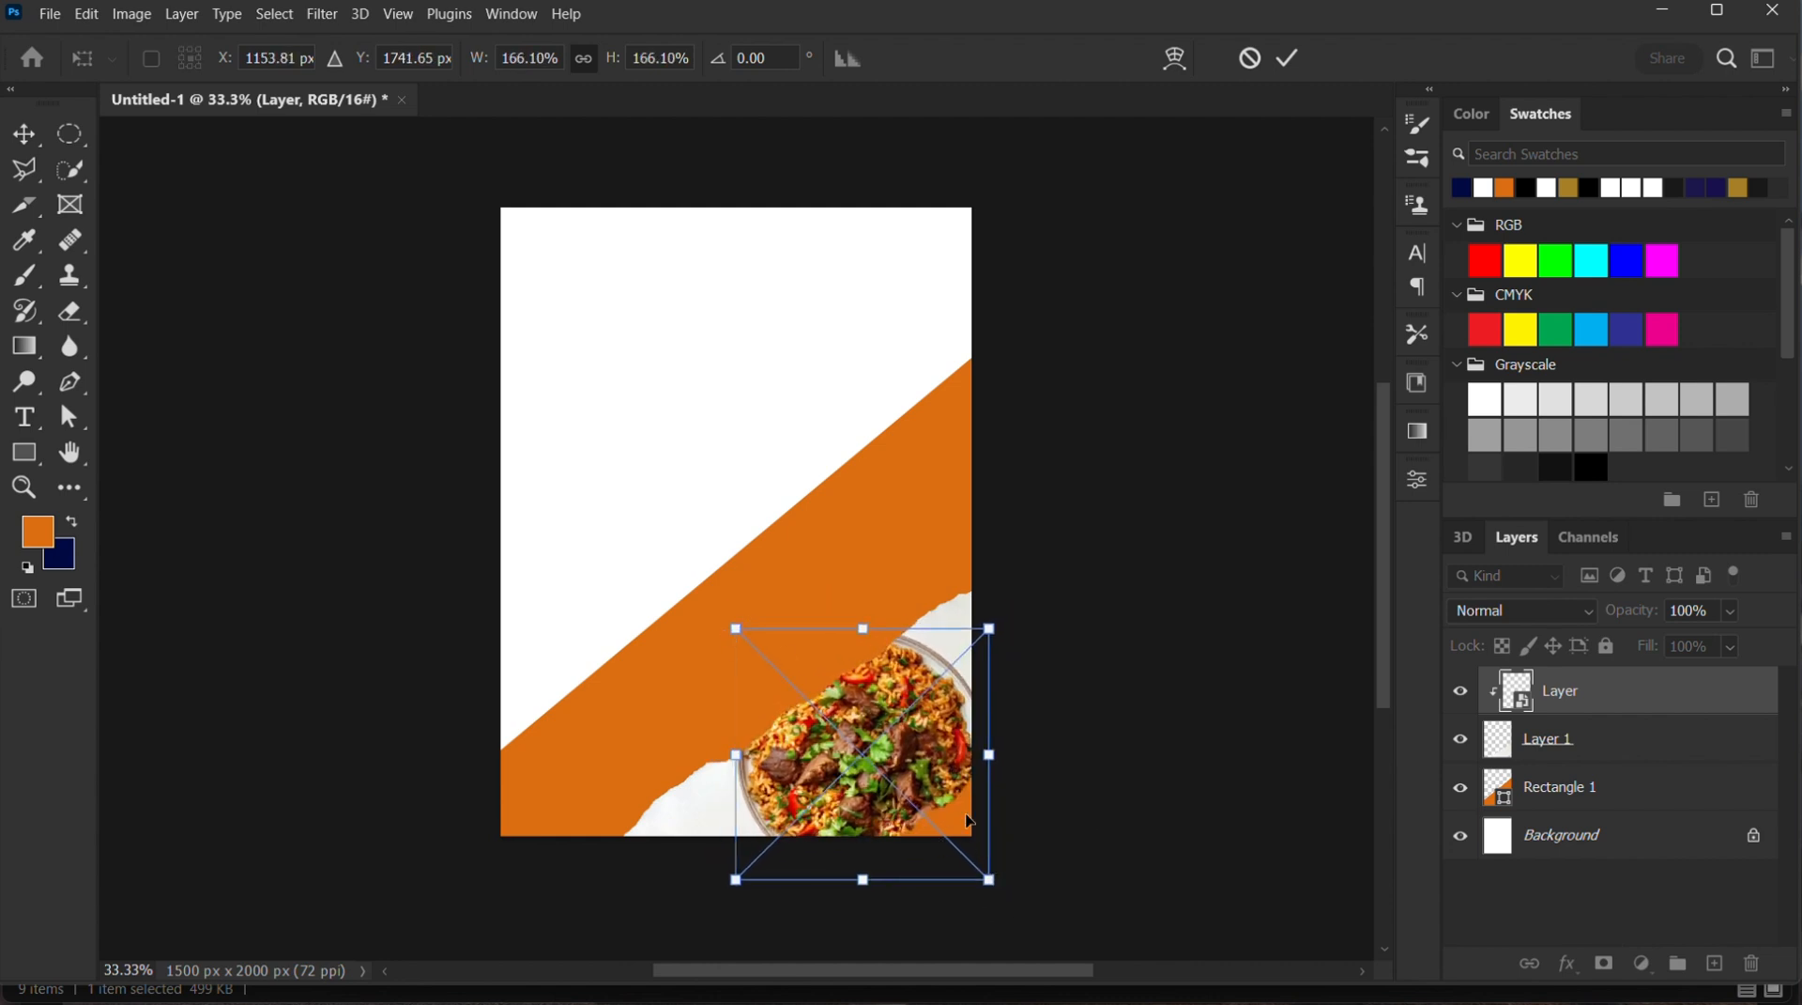
drag(989, 629, 997, 622)
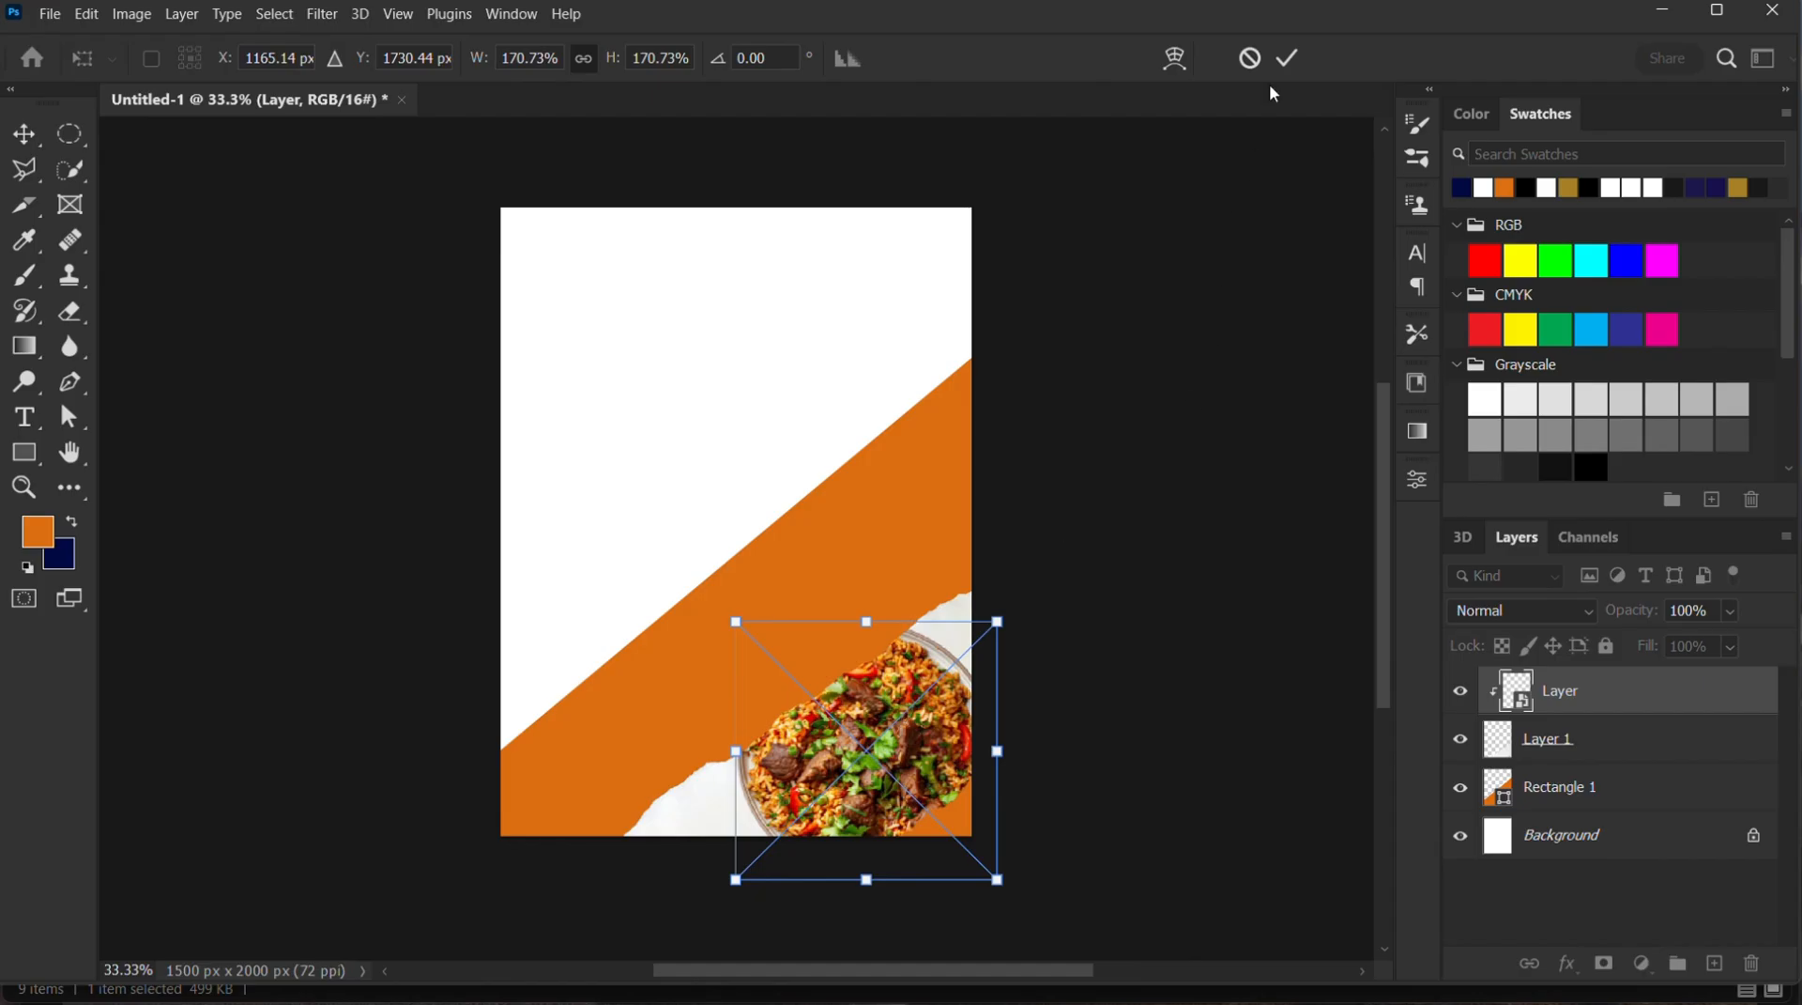
click(1287, 53)
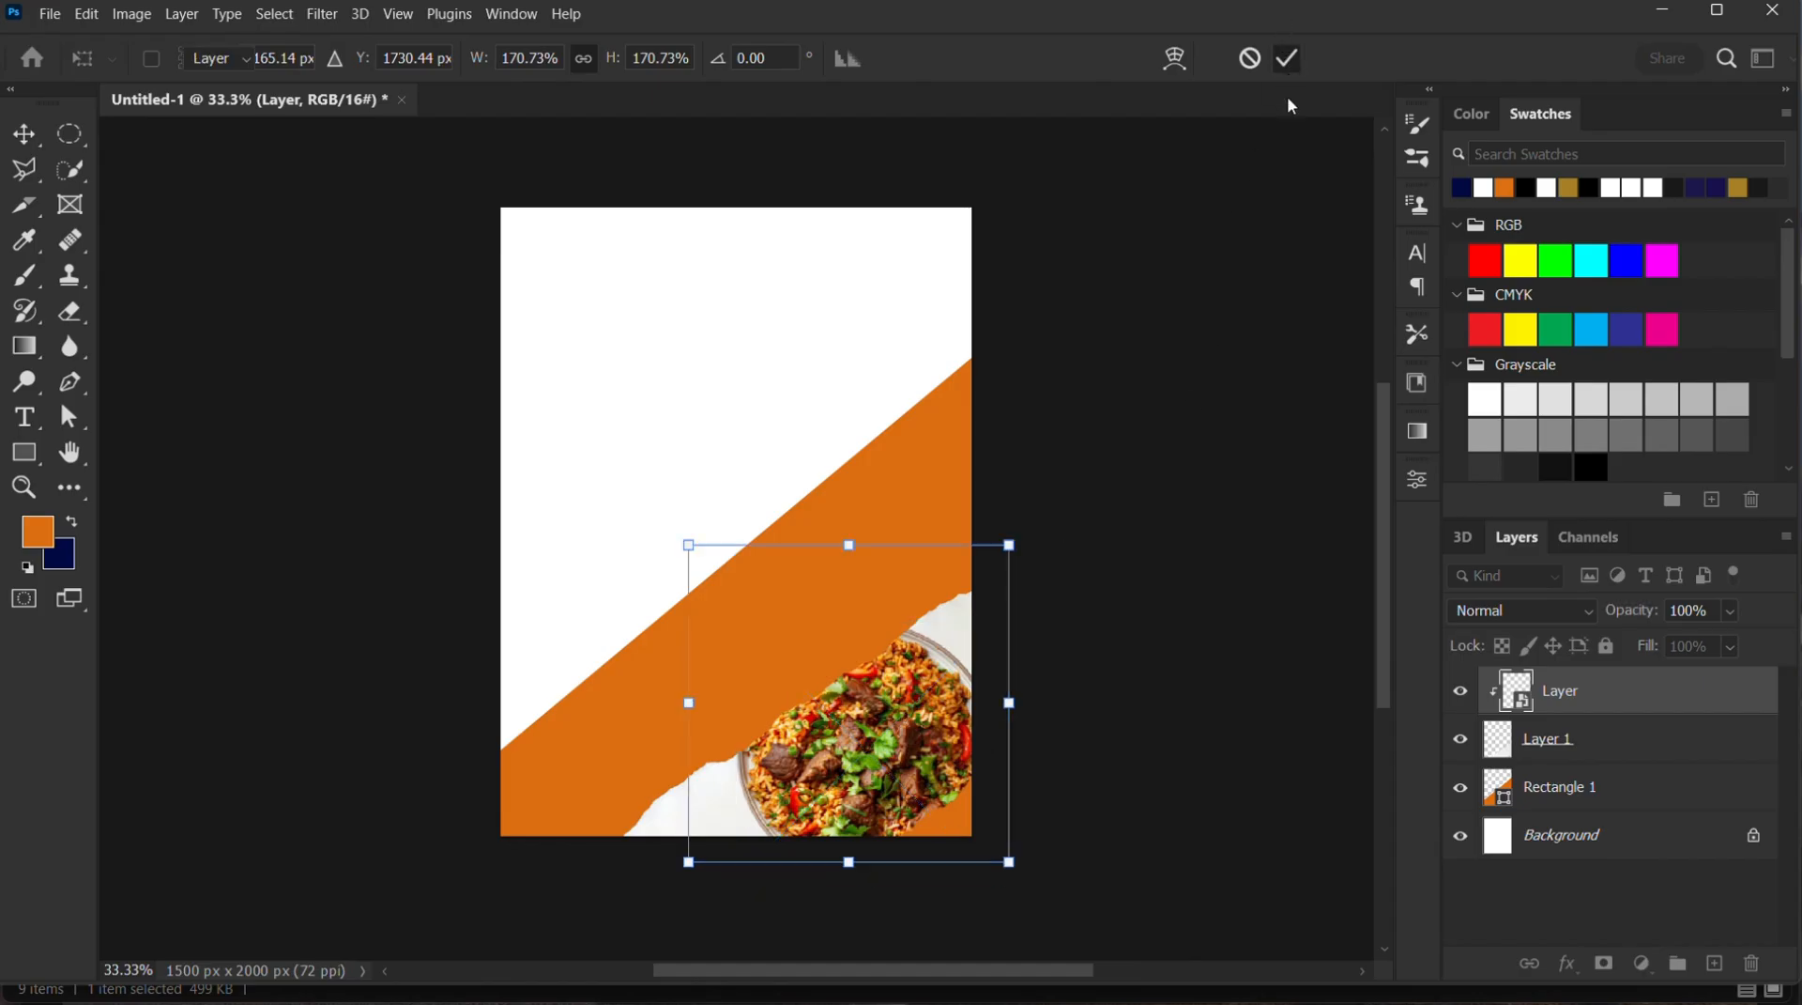
Add an 18 px white outside Stroke effect to the torn paper layer, Layer 1
click(1581, 751)
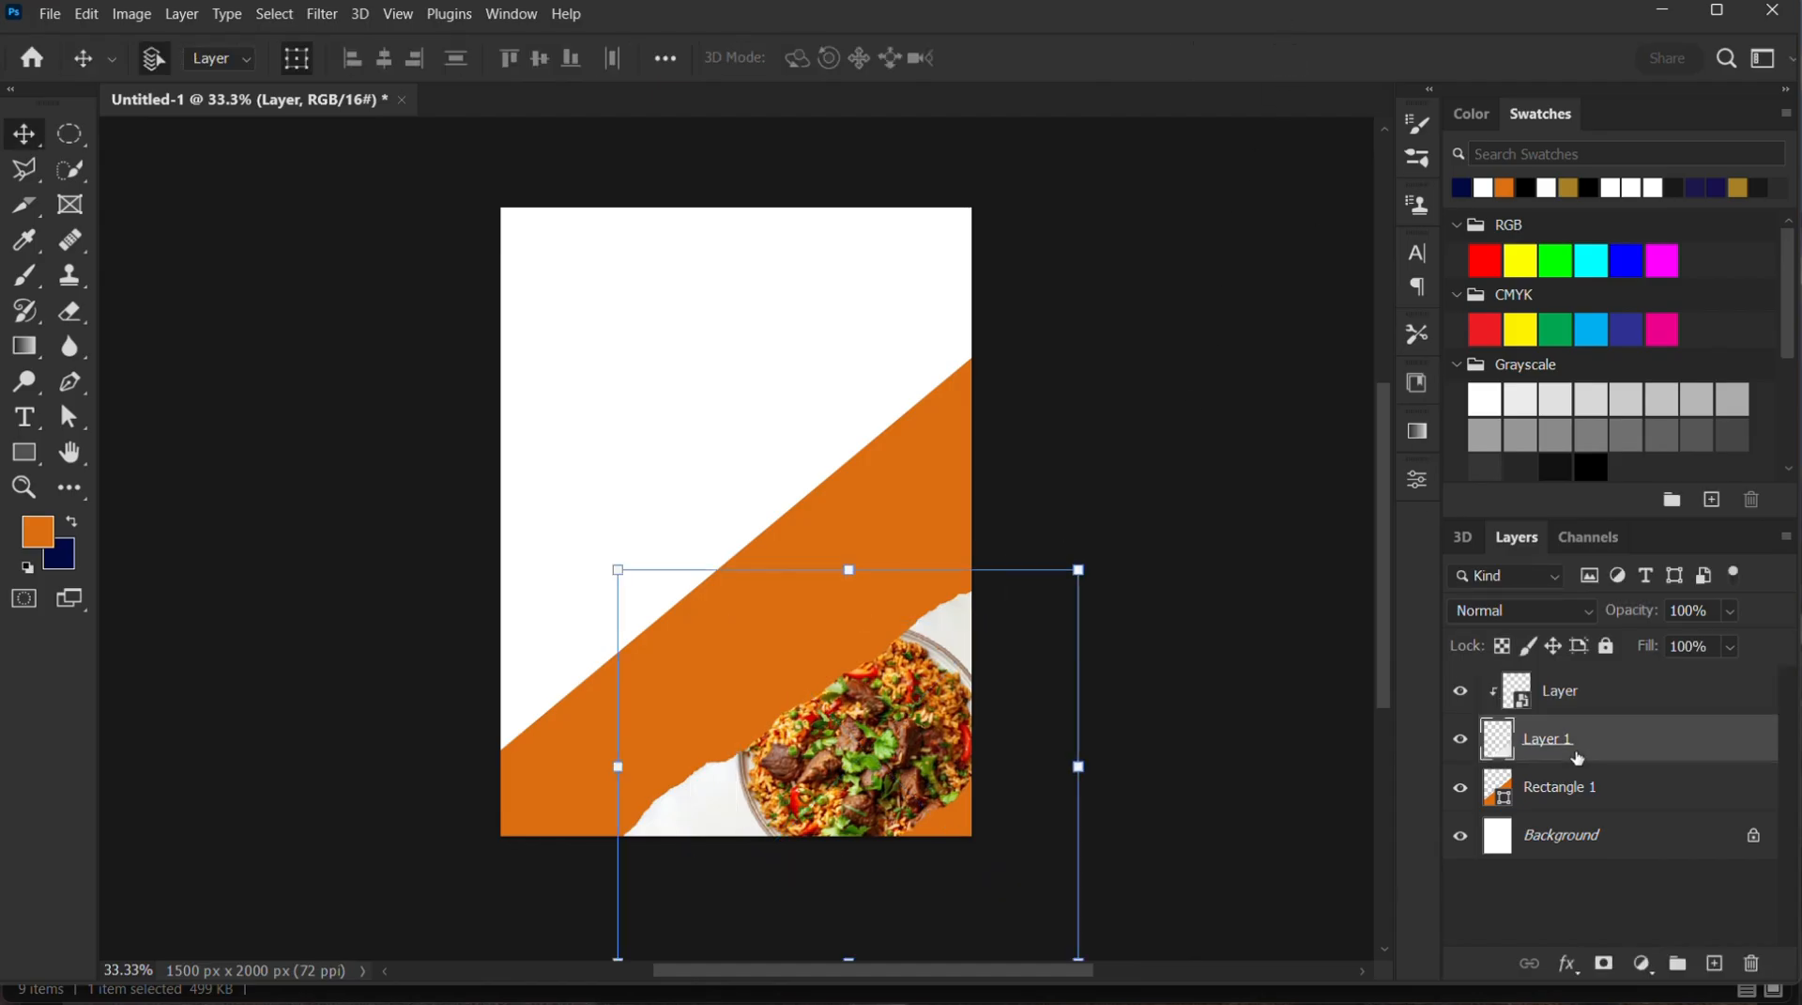
click(1570, 967)
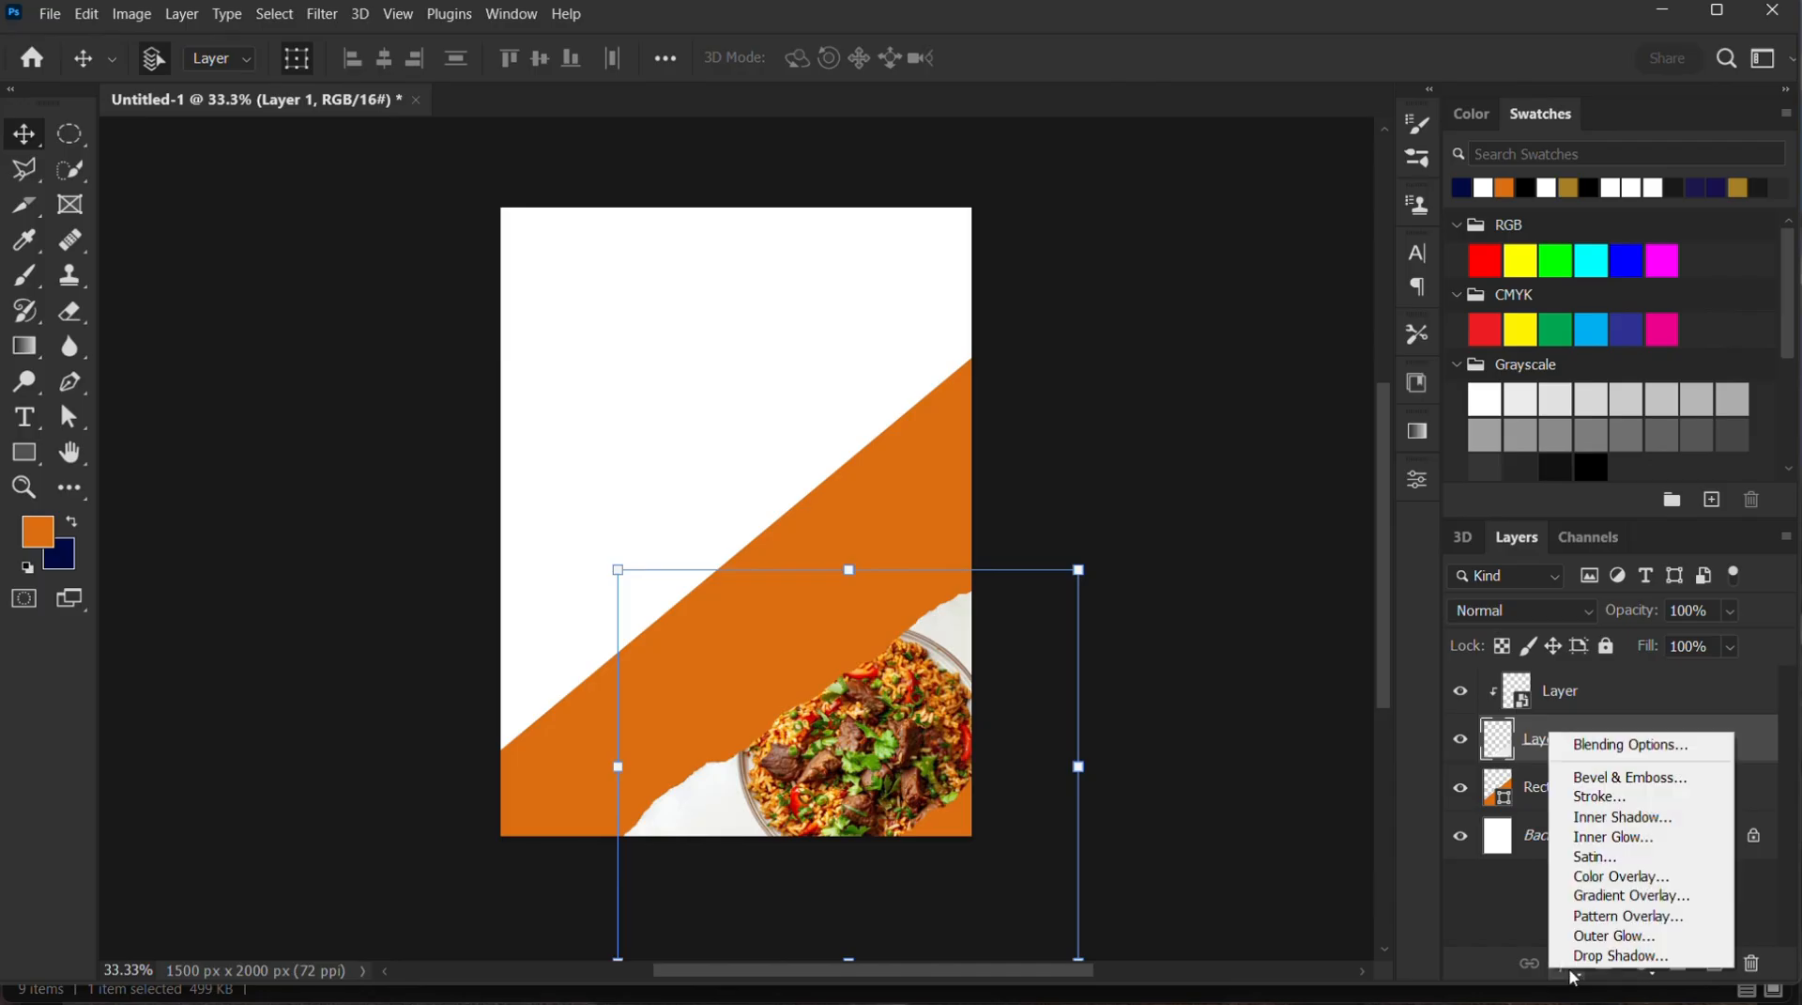
click(1598, 804)
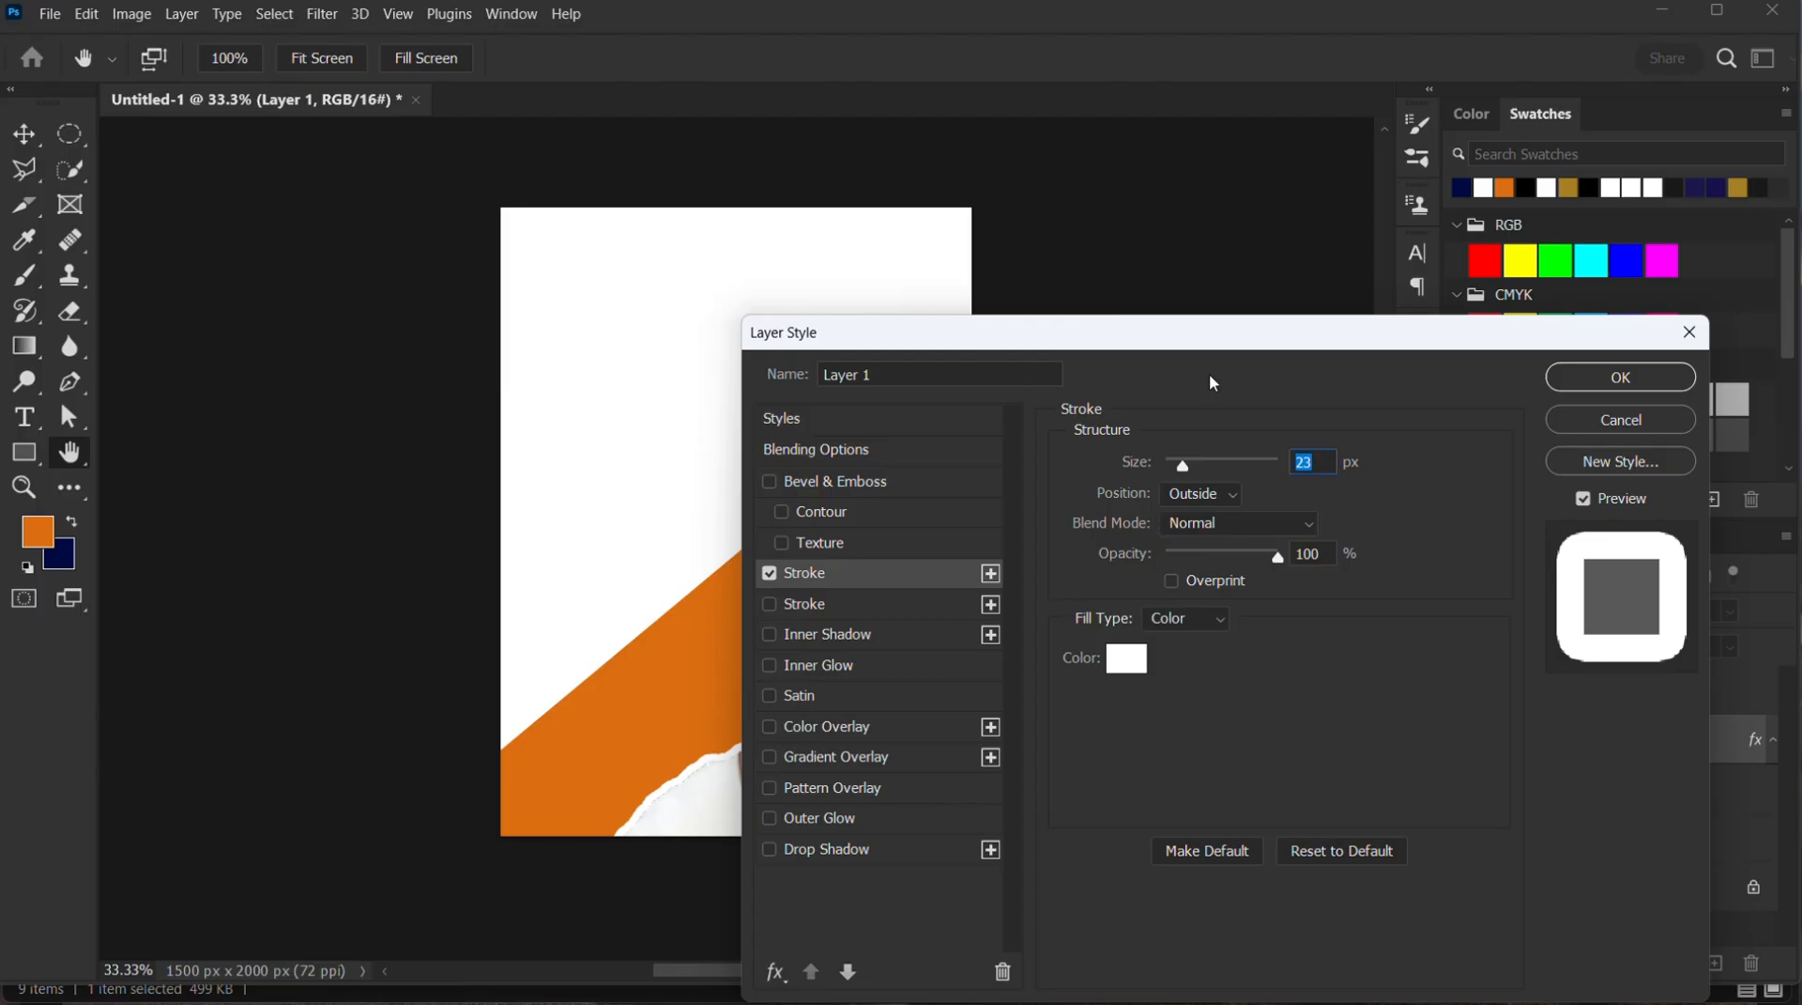
drag(1244, 341, 1430, 325)
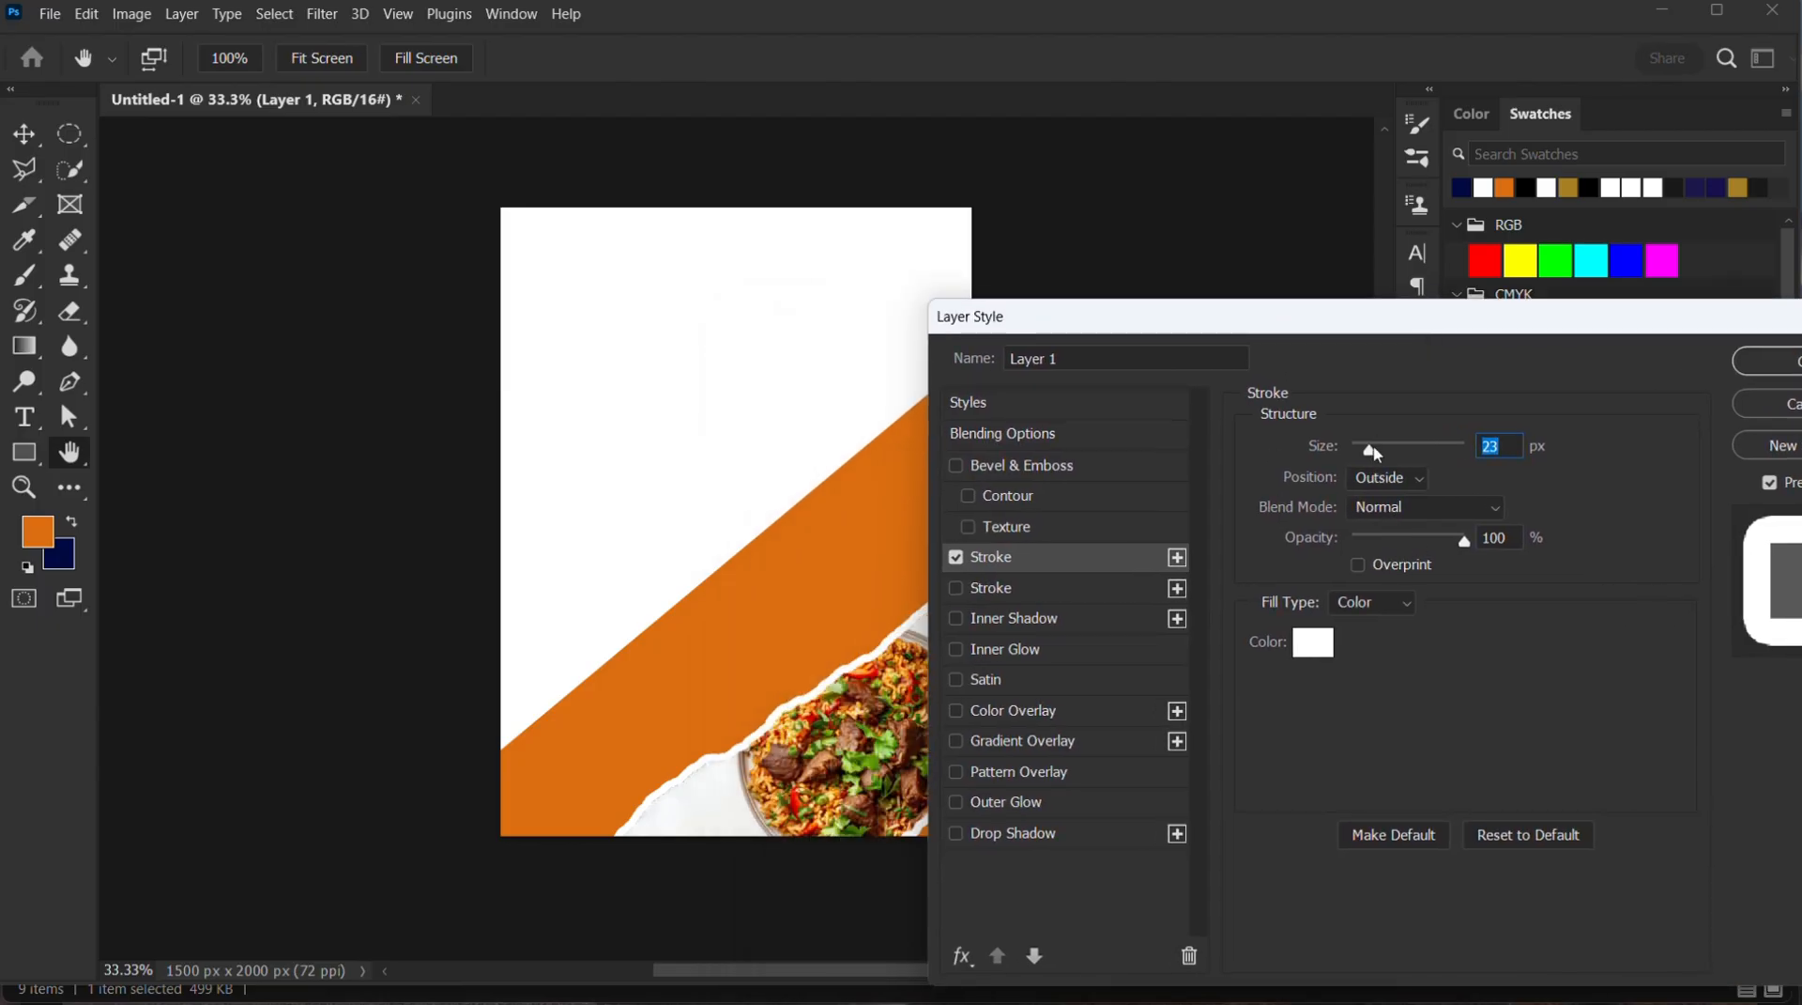
drag(1374, 453, 1370, 457)
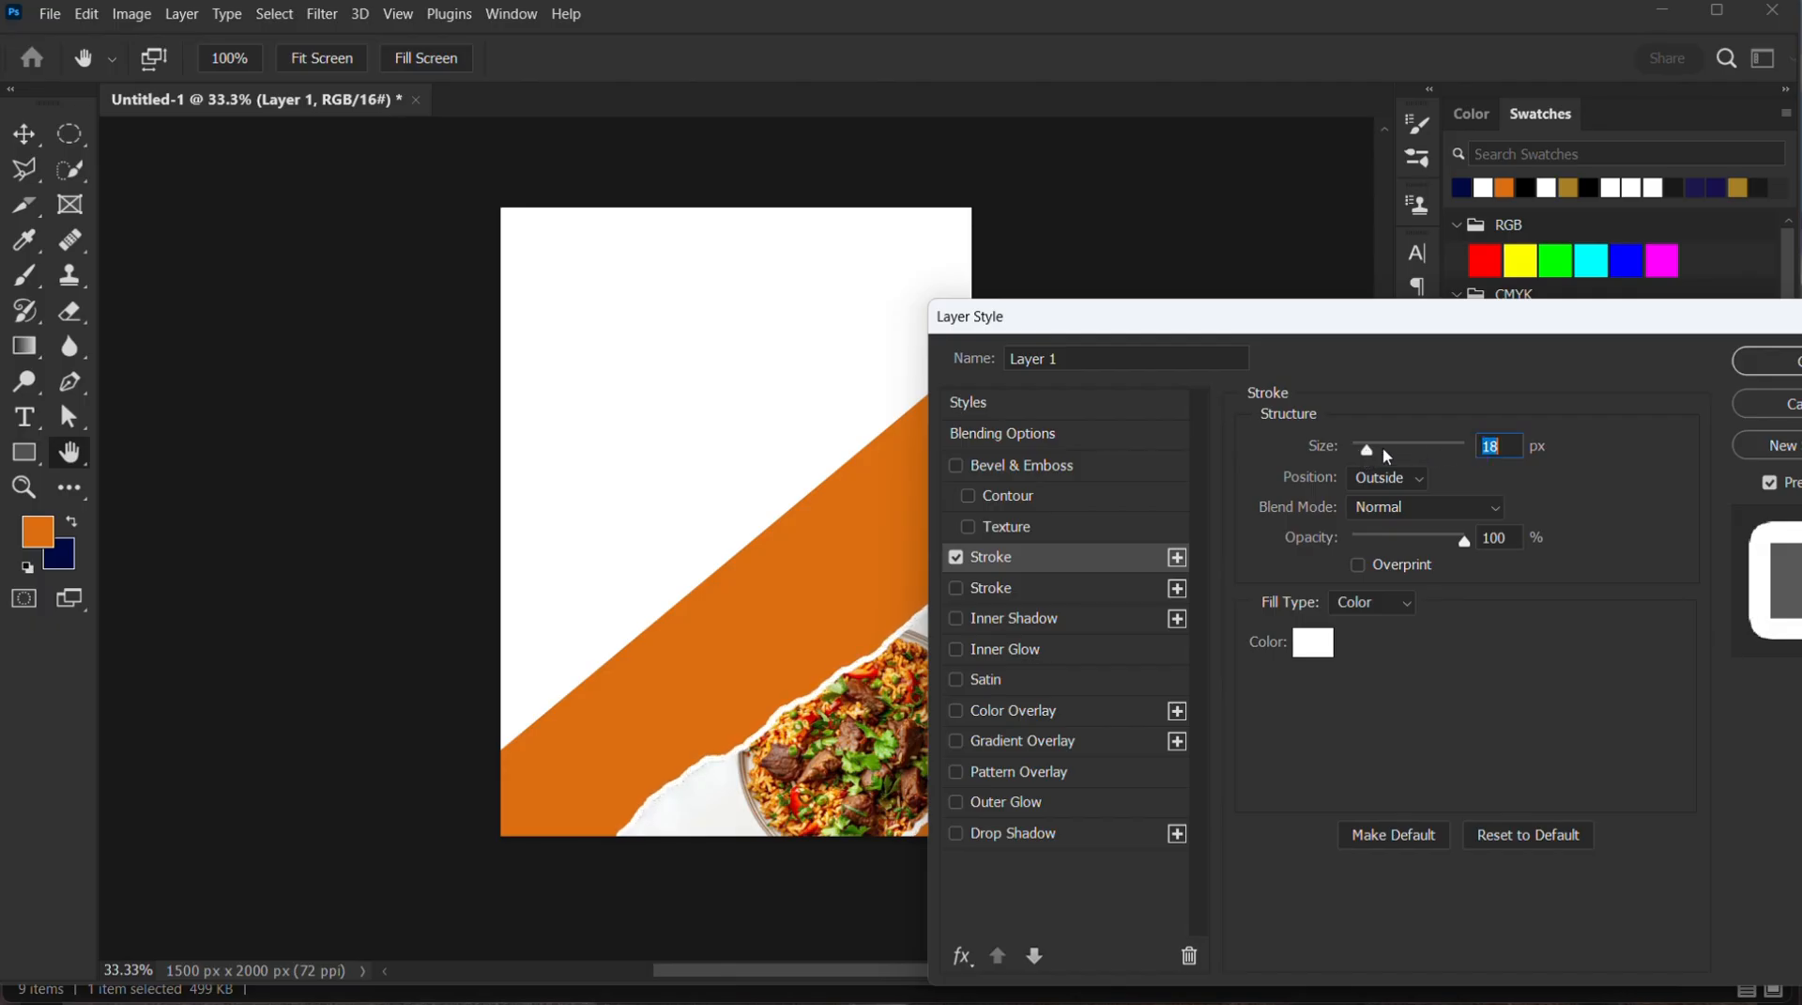
drag(1737, 333, 1521, 332)
click(1589, 373)
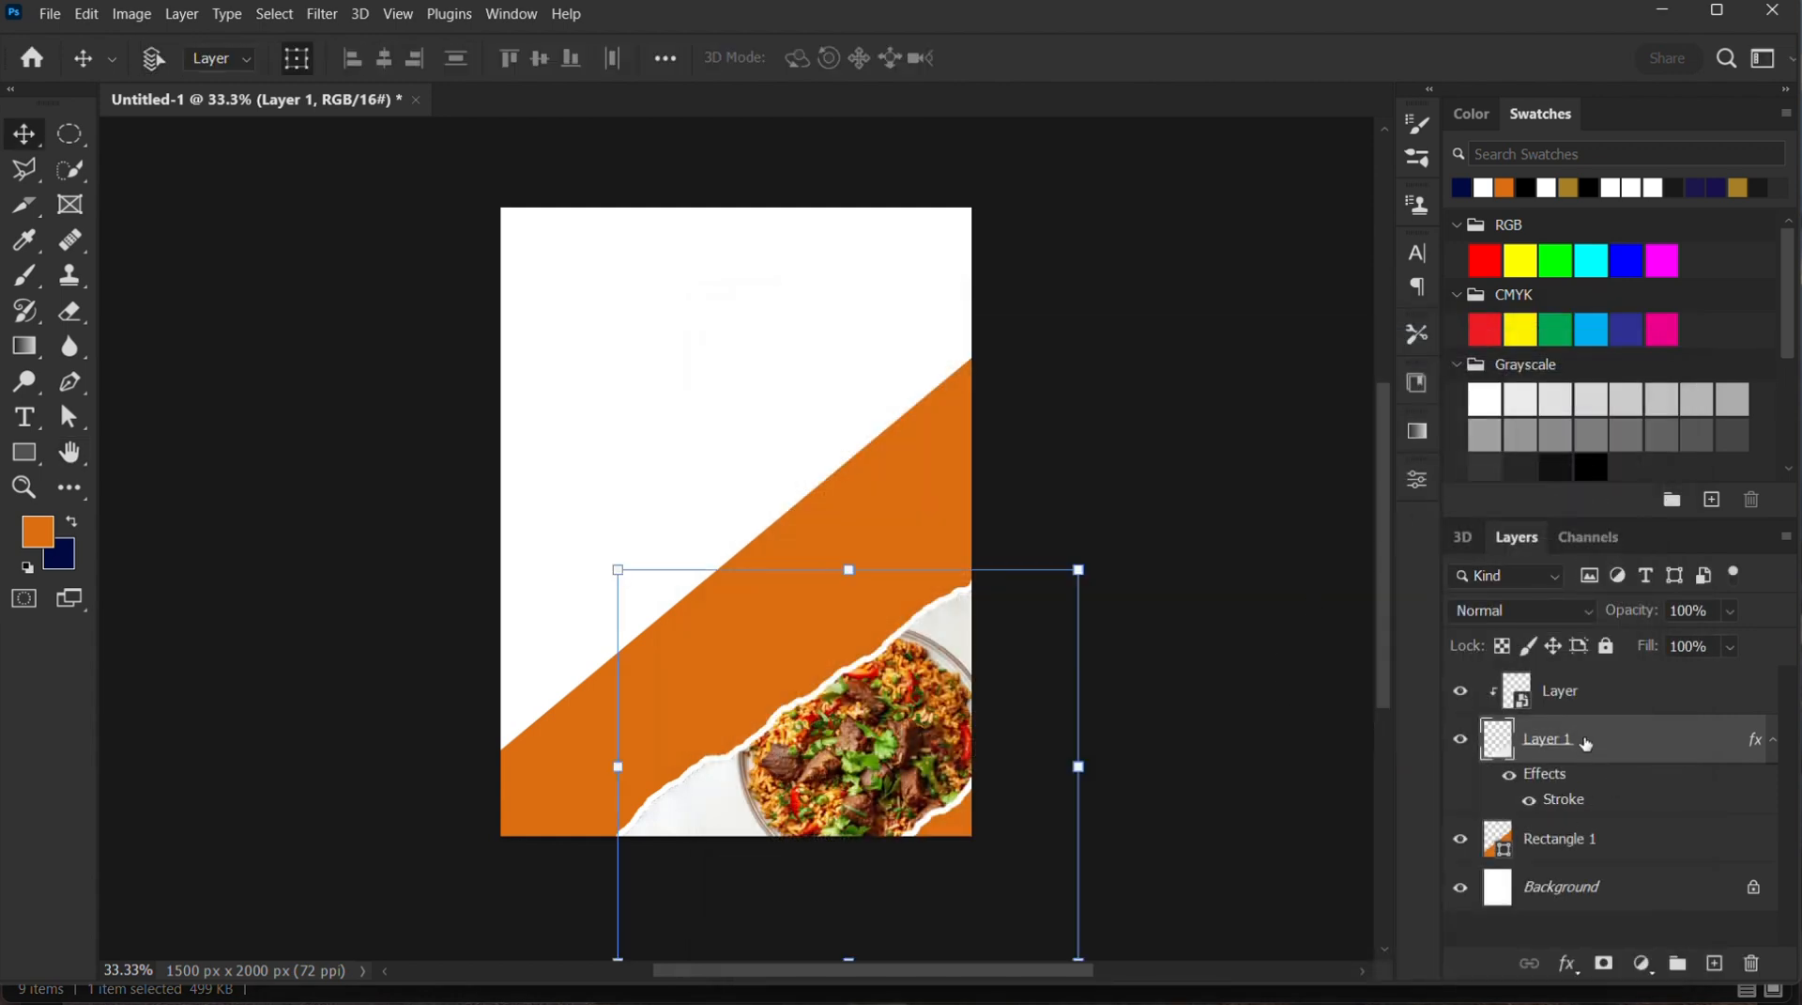
Duplicate the stroked torn paper, shift the copy up and to the left, and stack it below Layer 1
key(ctrl+j)
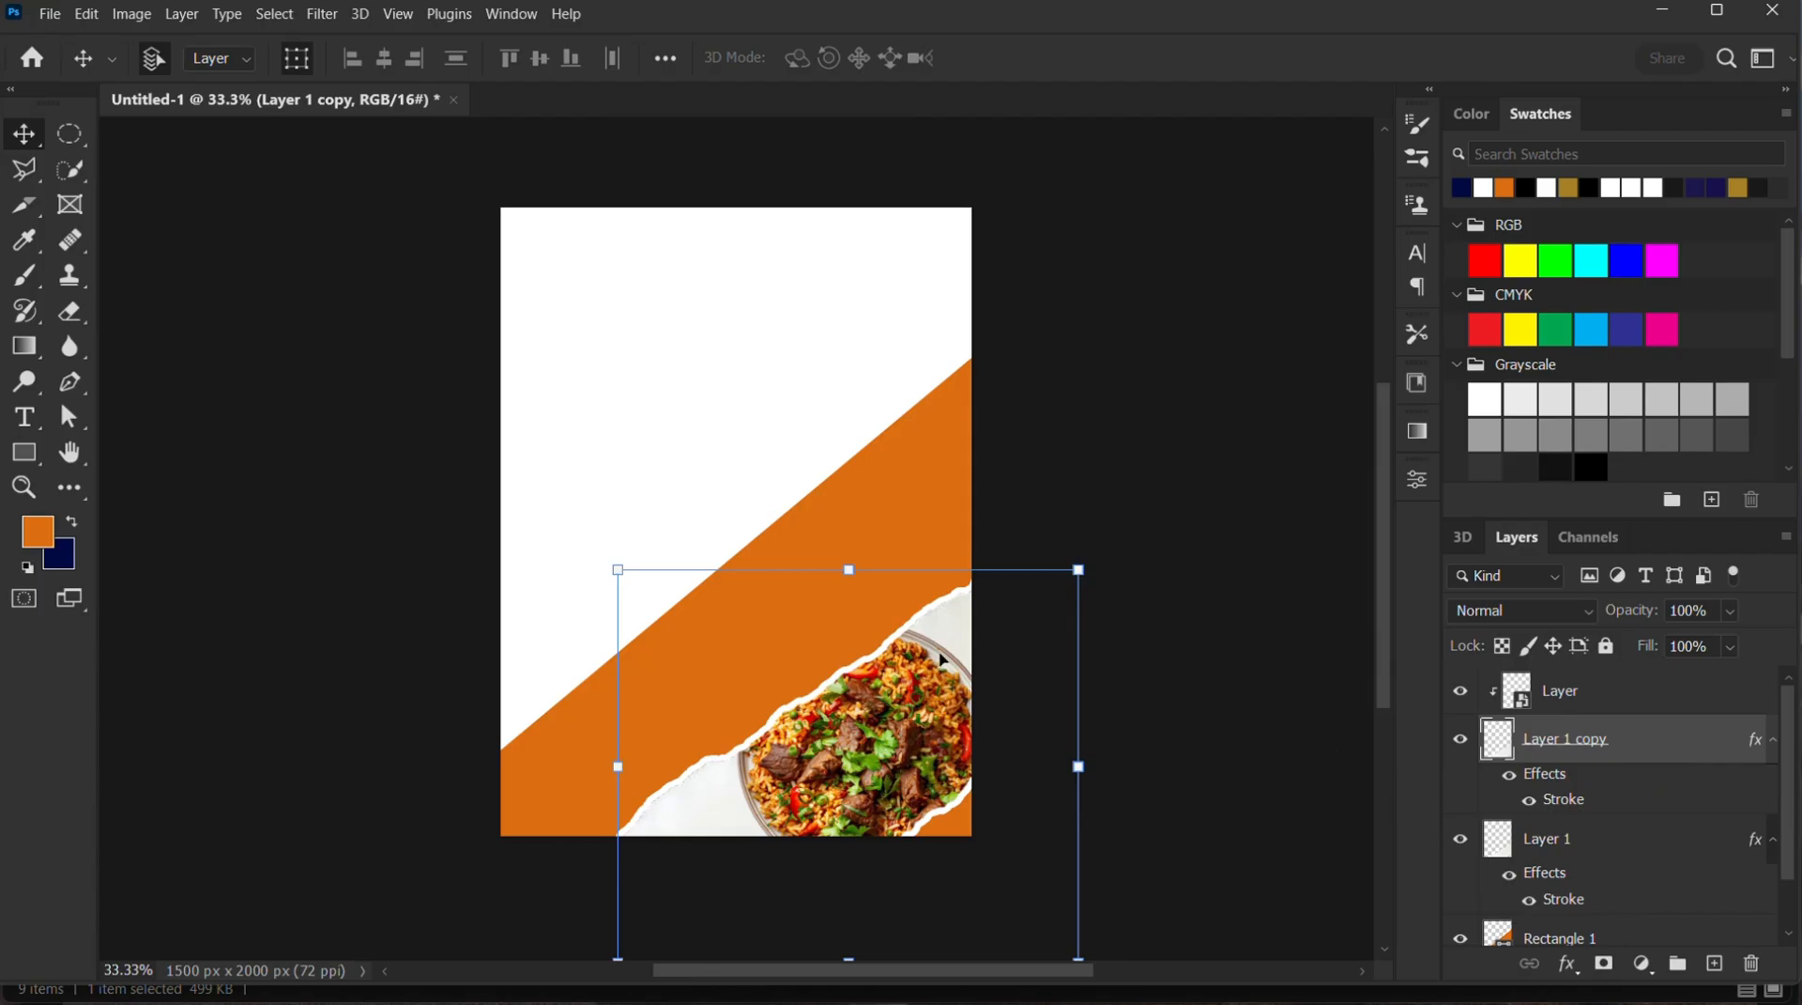
drag(951, 634, 871, 521)
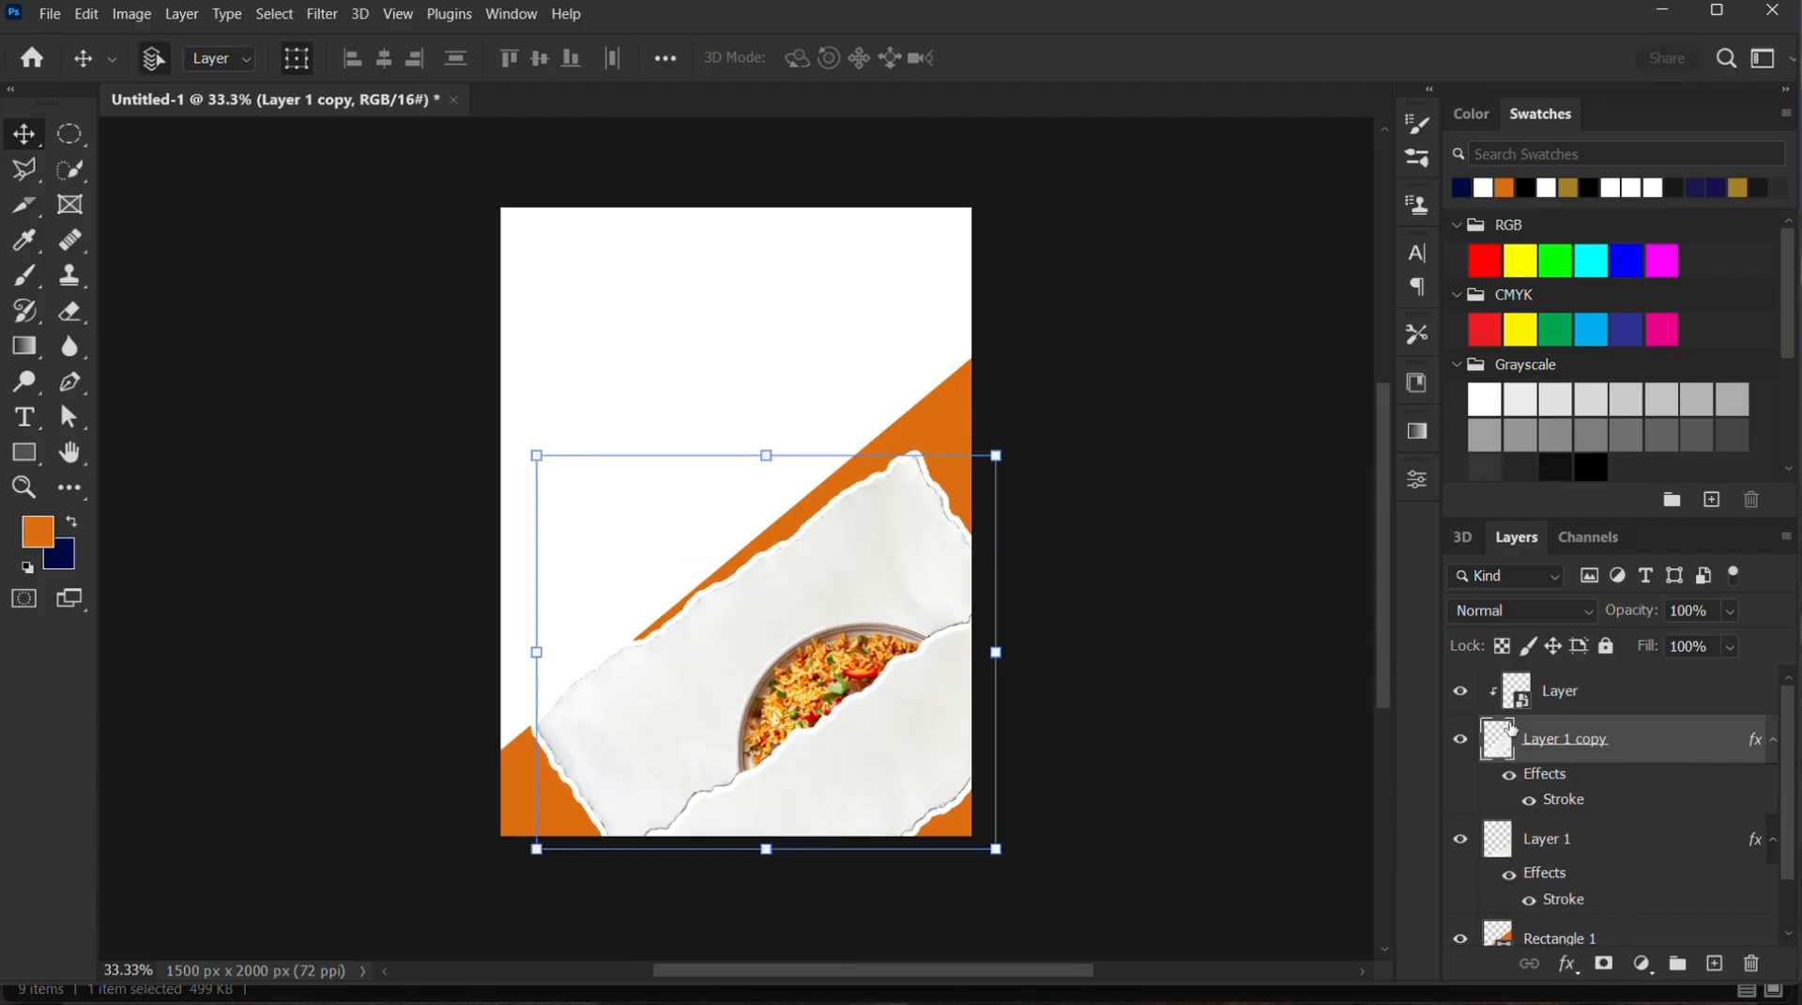
drag(1605, 743, 1577, 806)
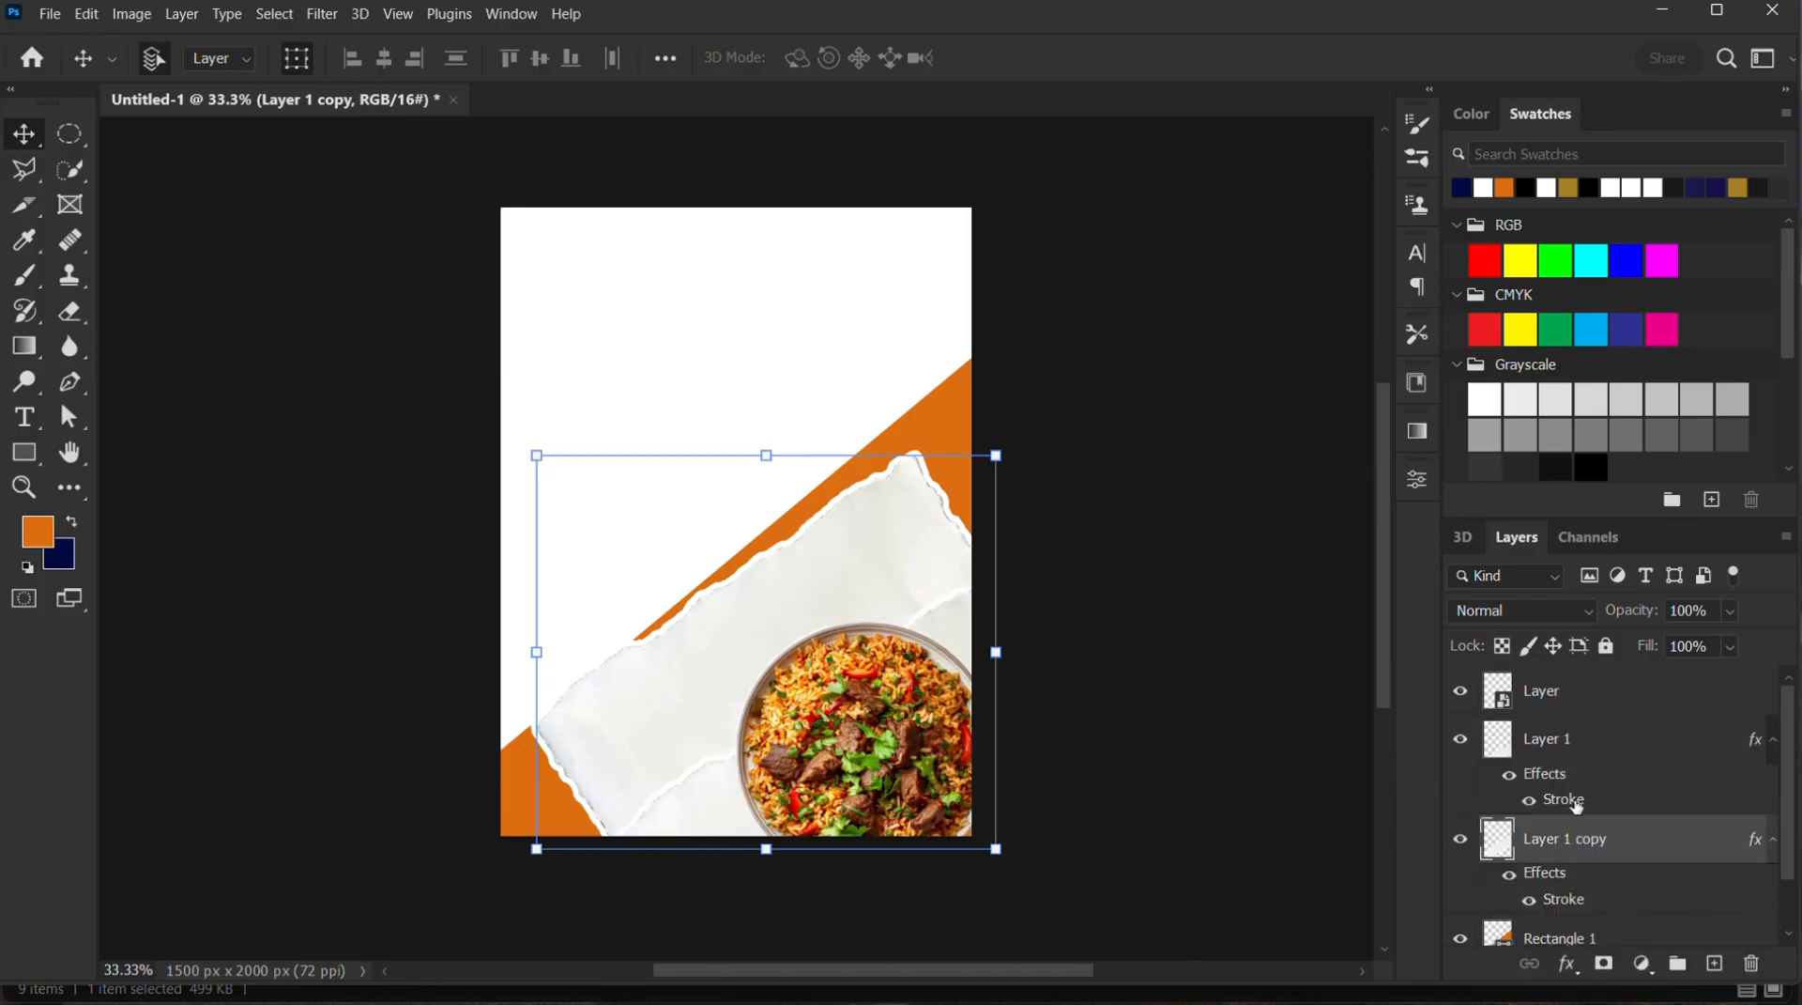
Clip the rice-and-beef plate image to the original torn paper, Layer 1, again
click(1568, 699)
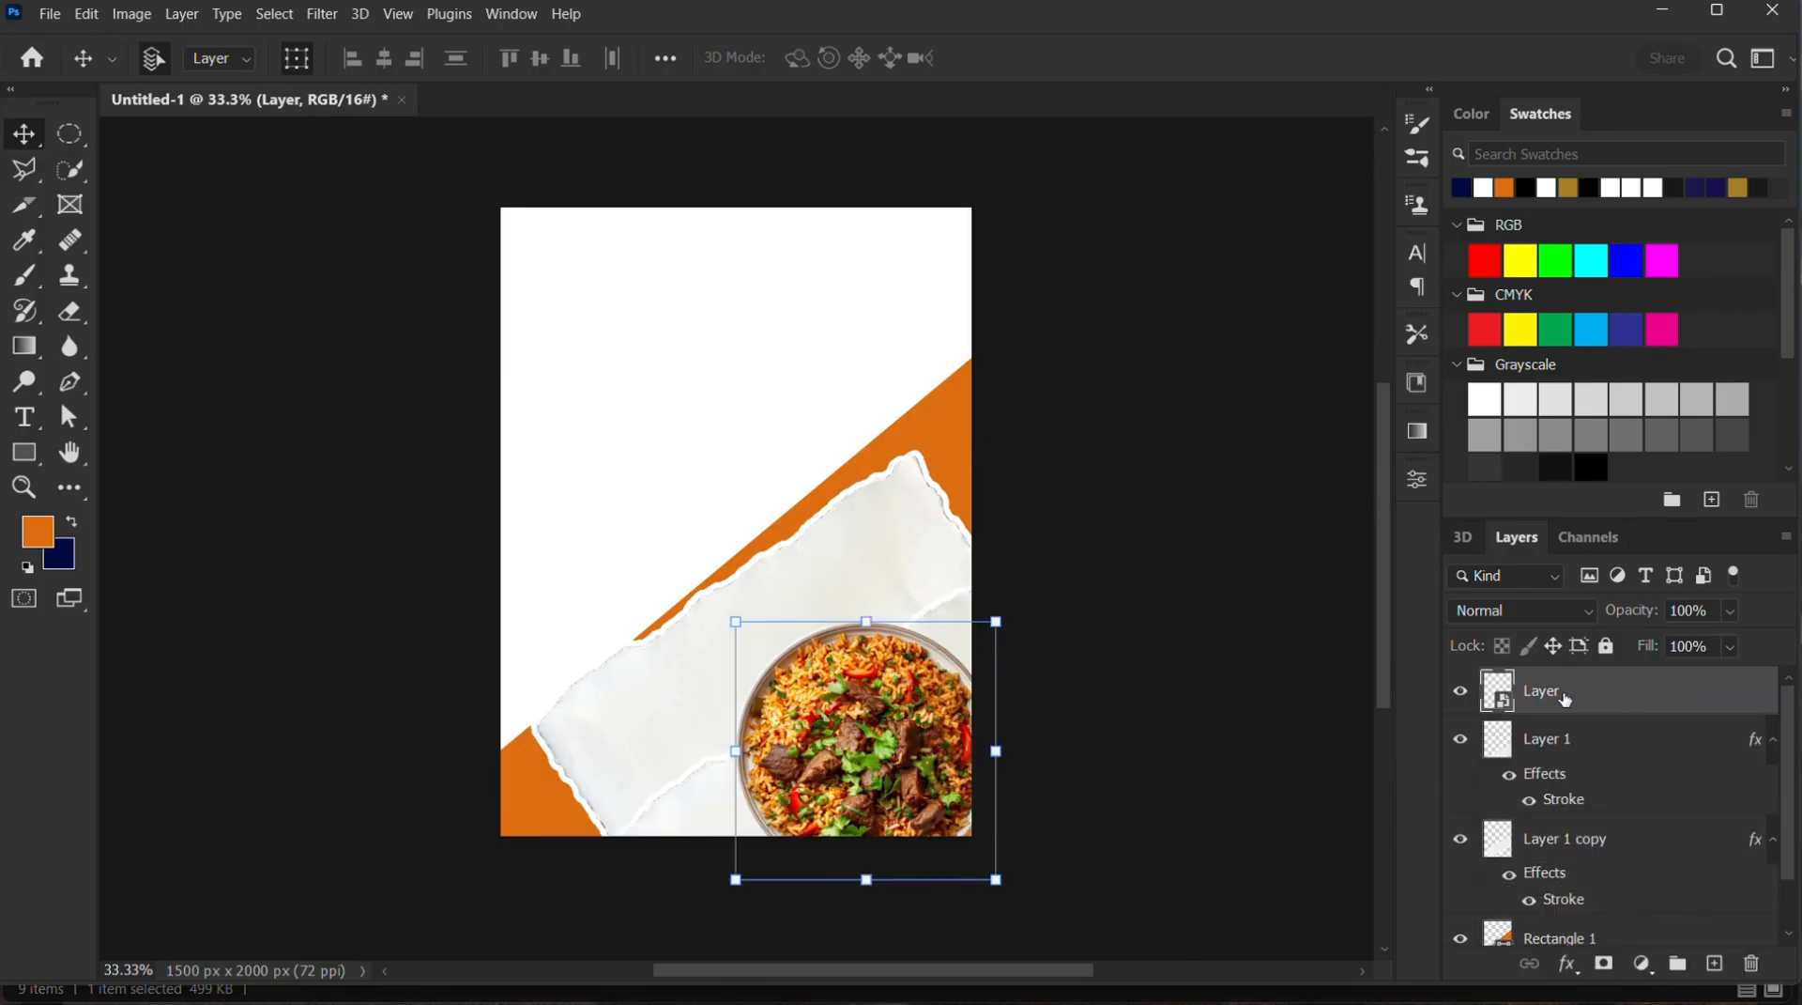
right_click(1568, 697)
click(1361, 576)
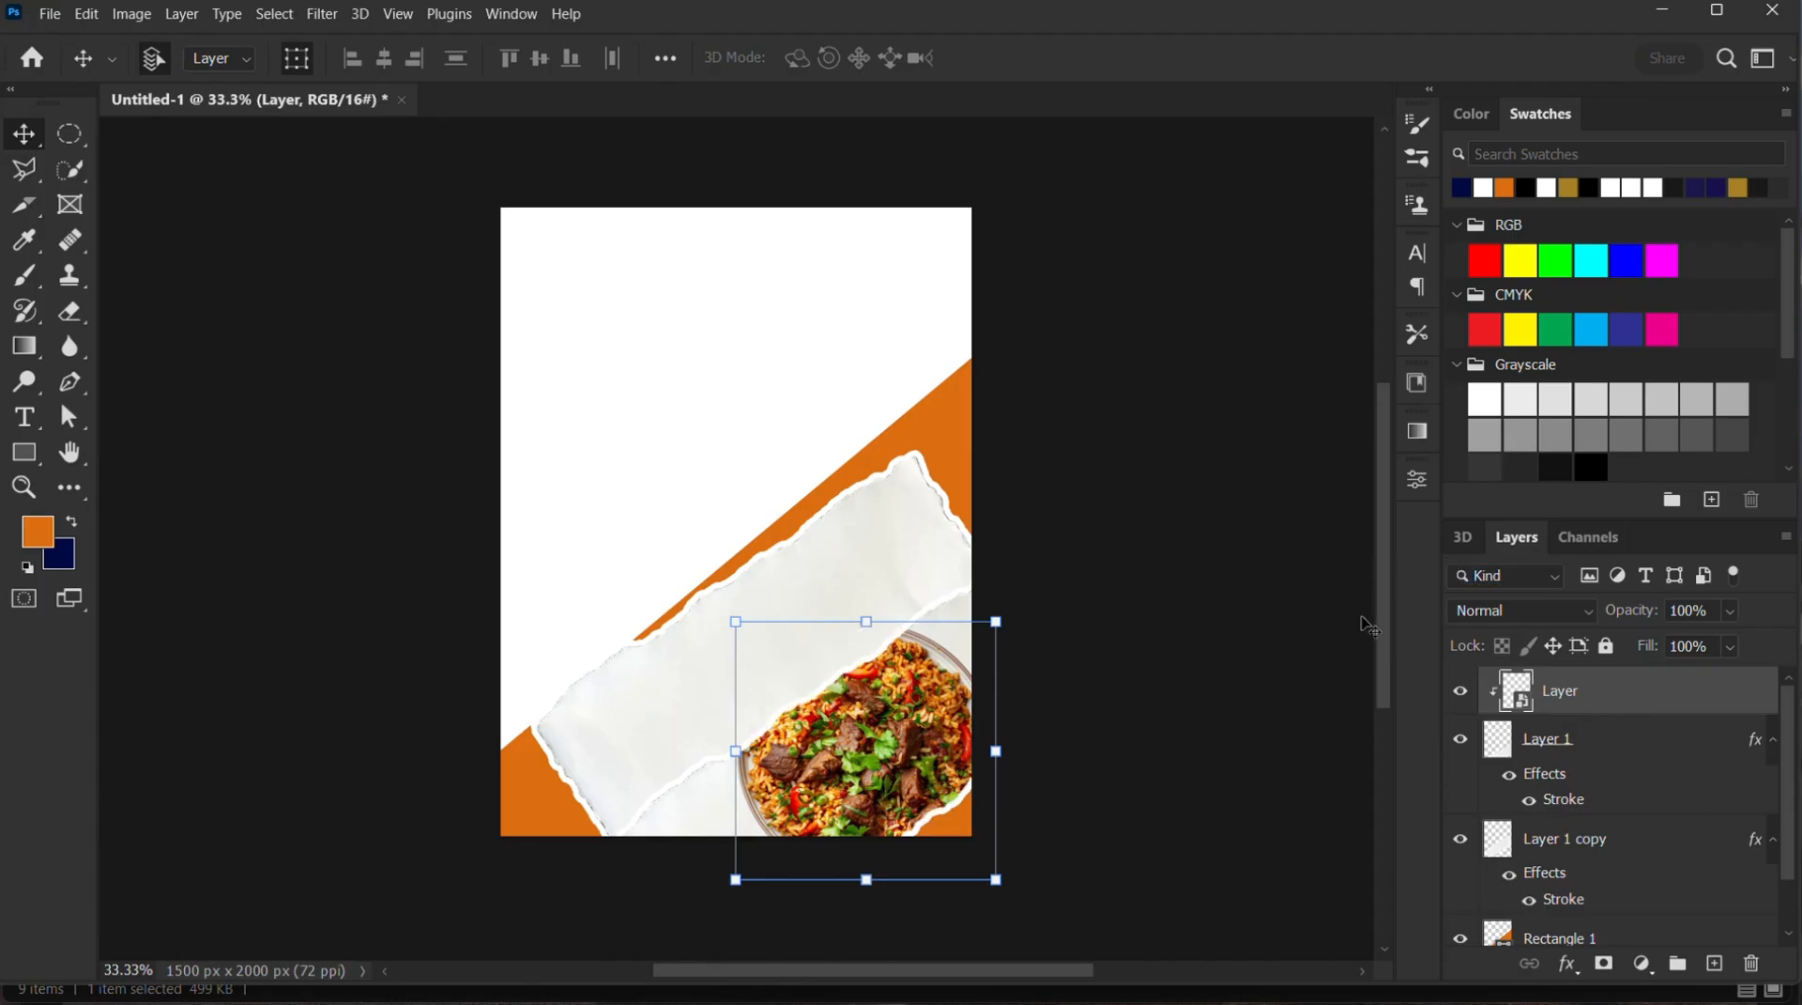
Enlarge the torn paper copy to about 138% and position it as a diagonal strip reaching both canvas edges above the first strip
click(927, 555)
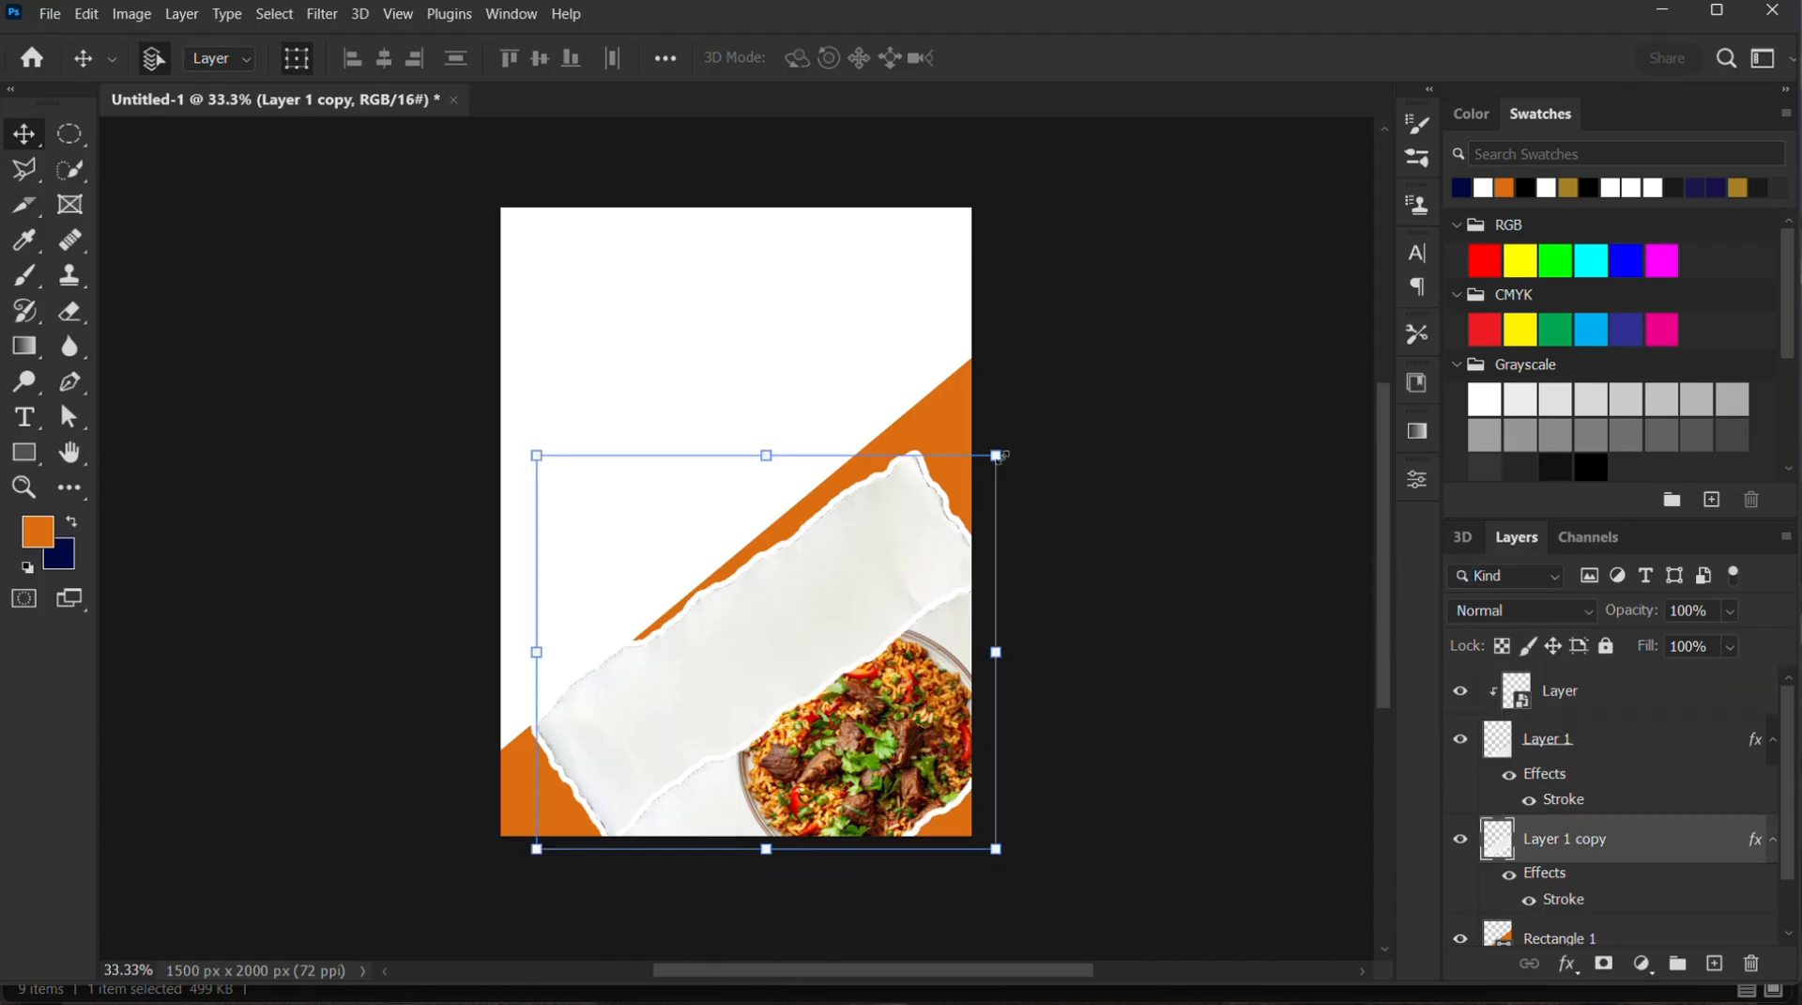
drag(998, 456, 1141, 281)
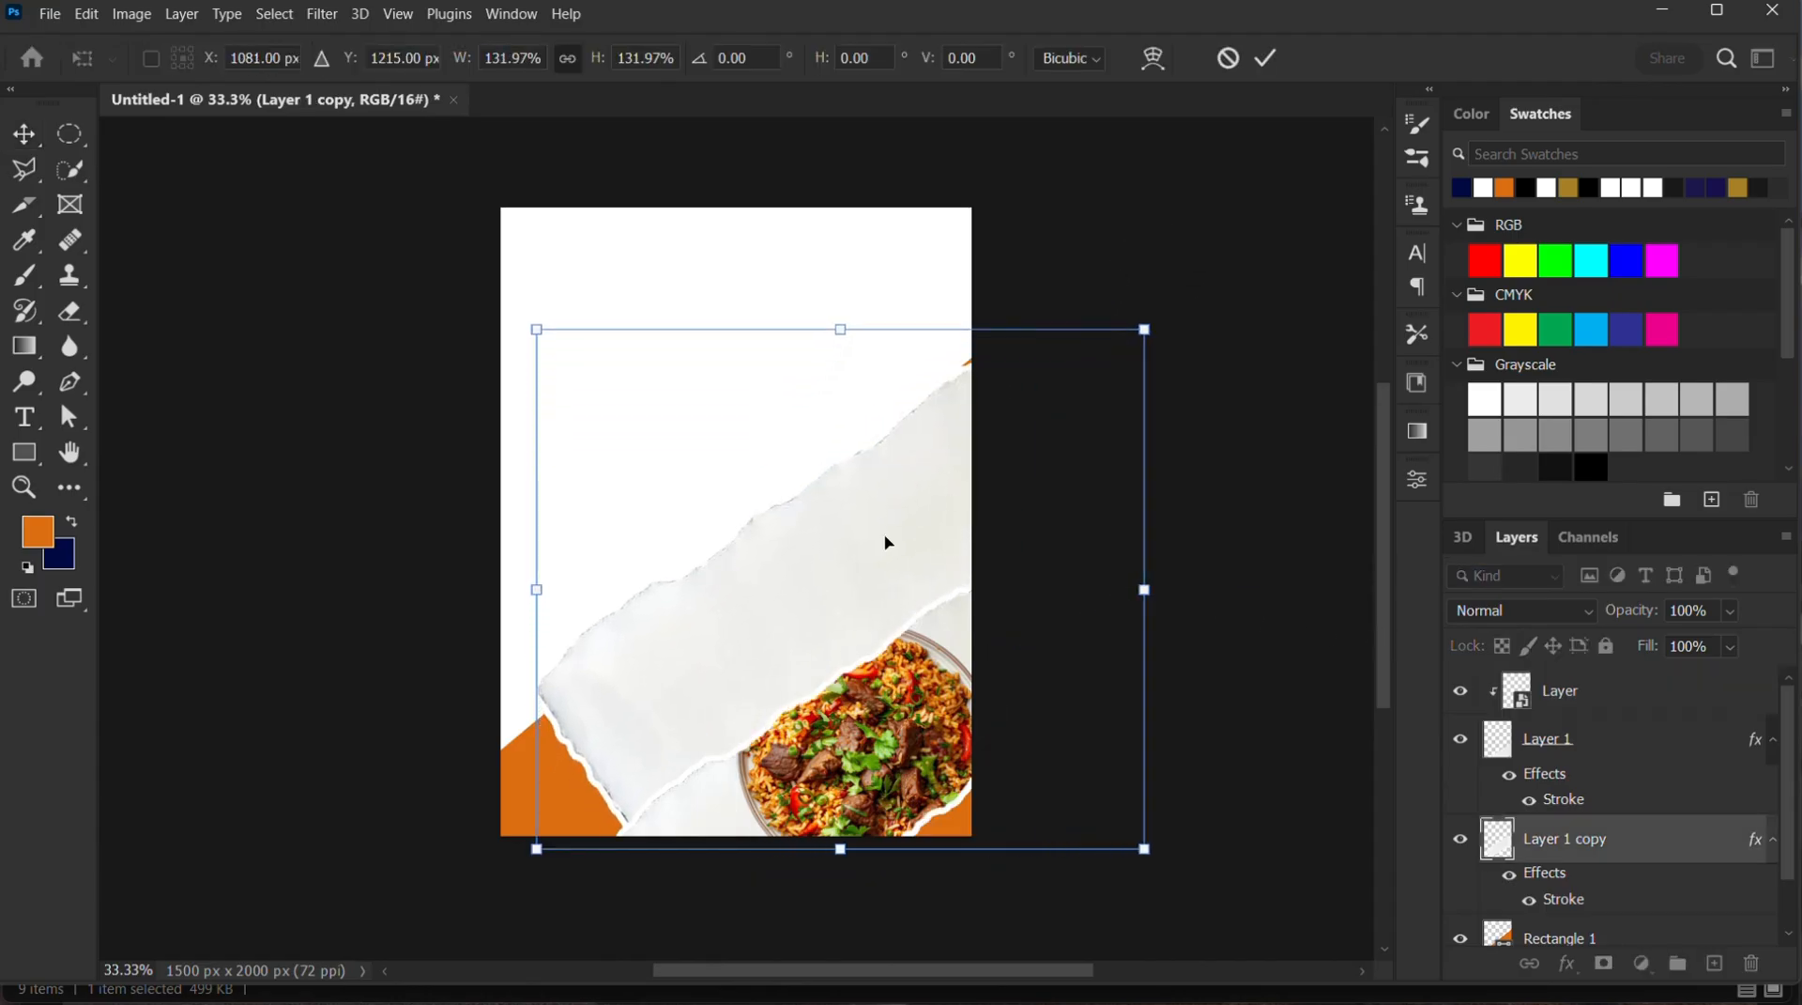
drag(888, 542, 863, 655)
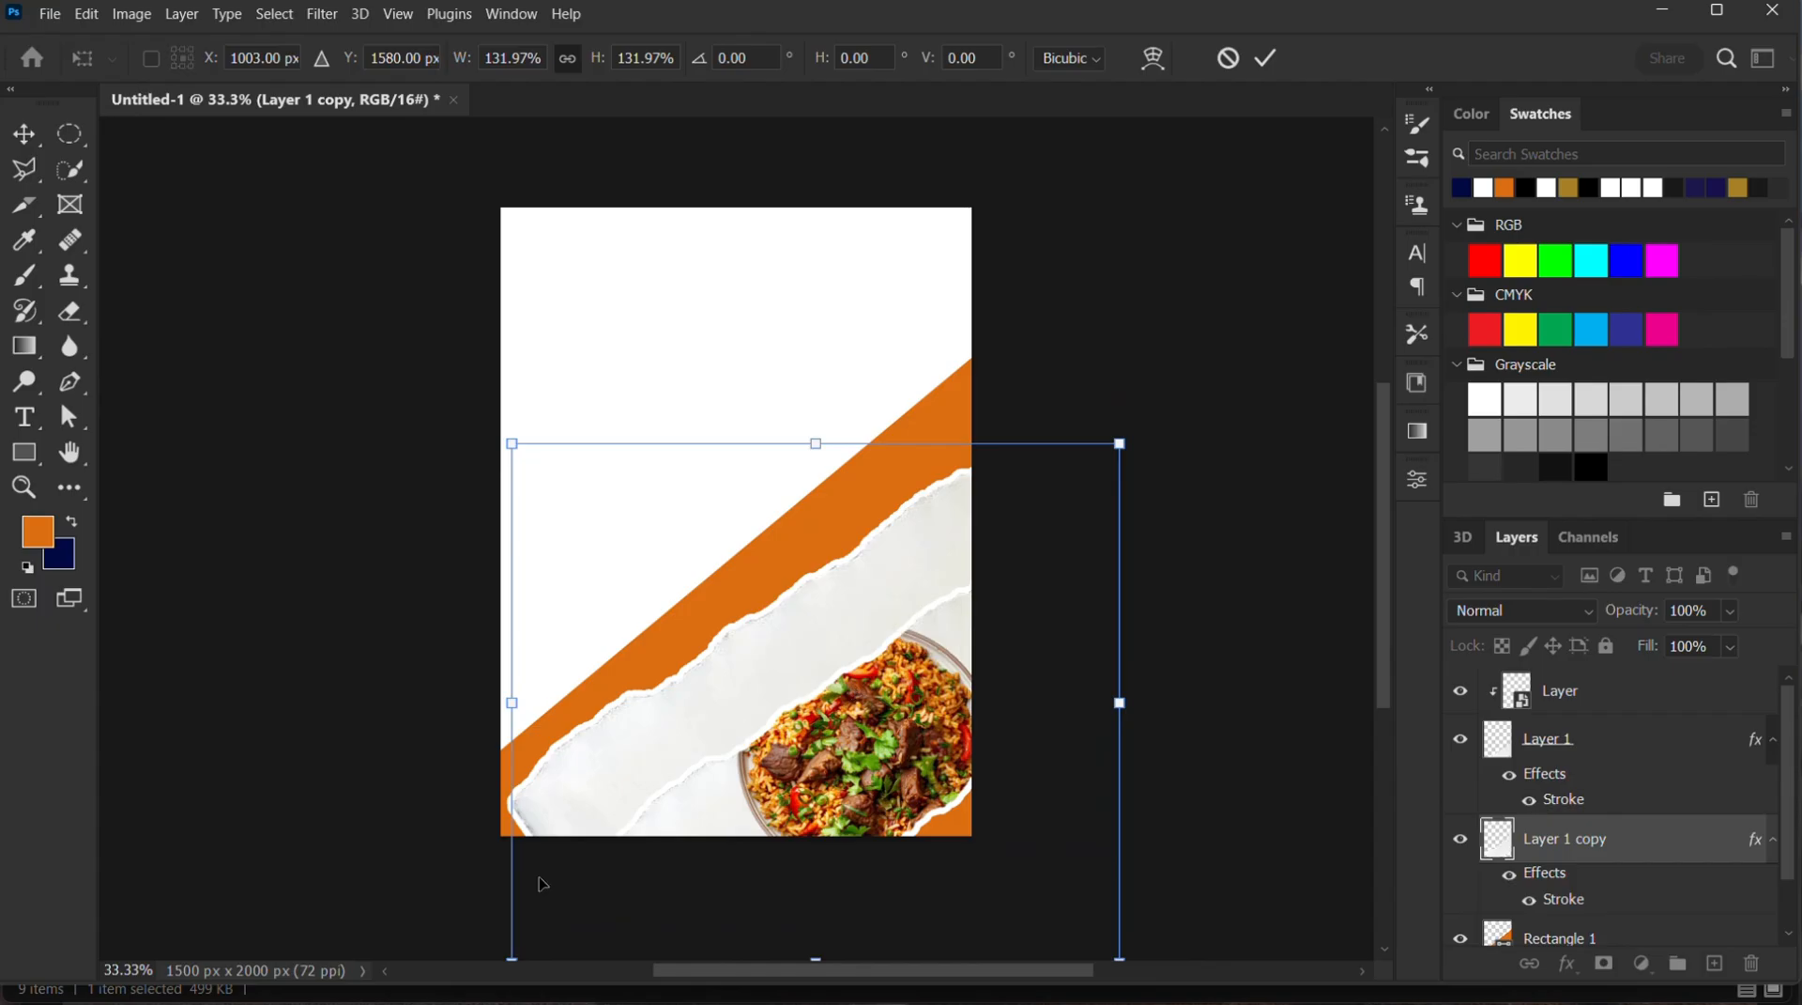
scroll(527, 844, up, 3)
scroll(493, 813, down, 3)
drag(515, 704, 485, 703)
drag(761, 651, 762, 649)
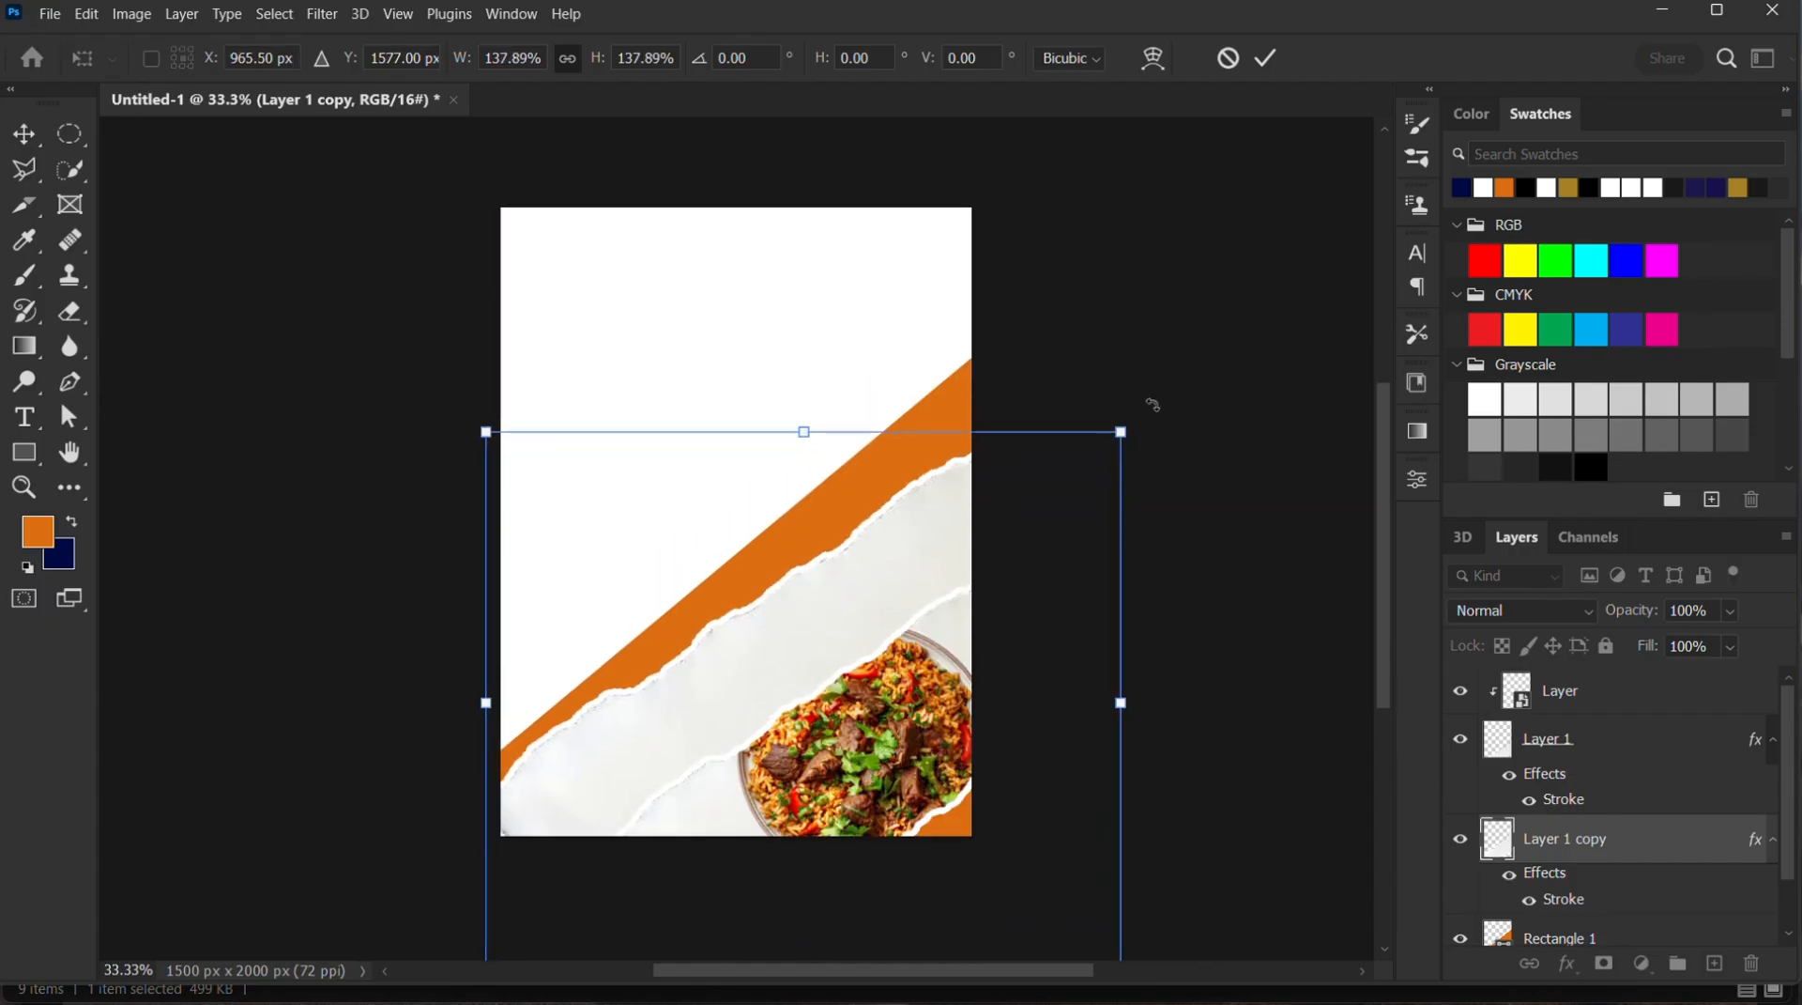
click(1268, 59)
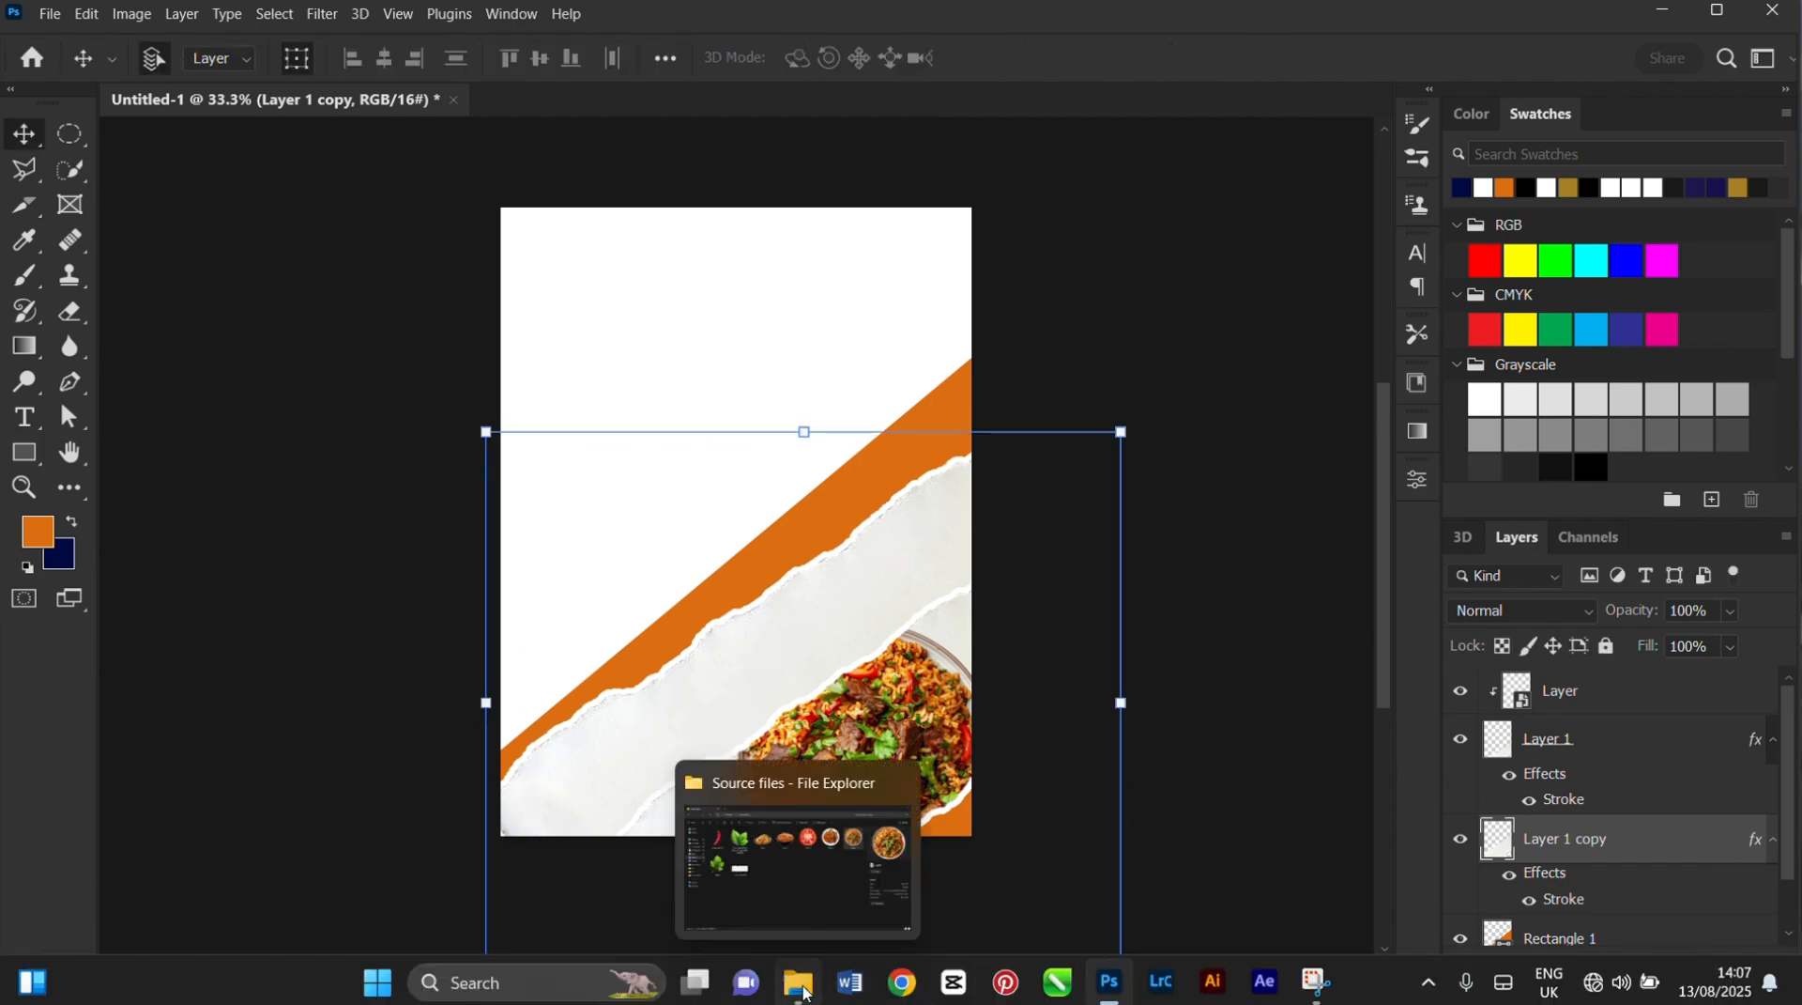
Place the noodle bowl image Laye from the Source files folder above the torn paper copy and clip it to that layer
click(805, 992)
click(673, 310)
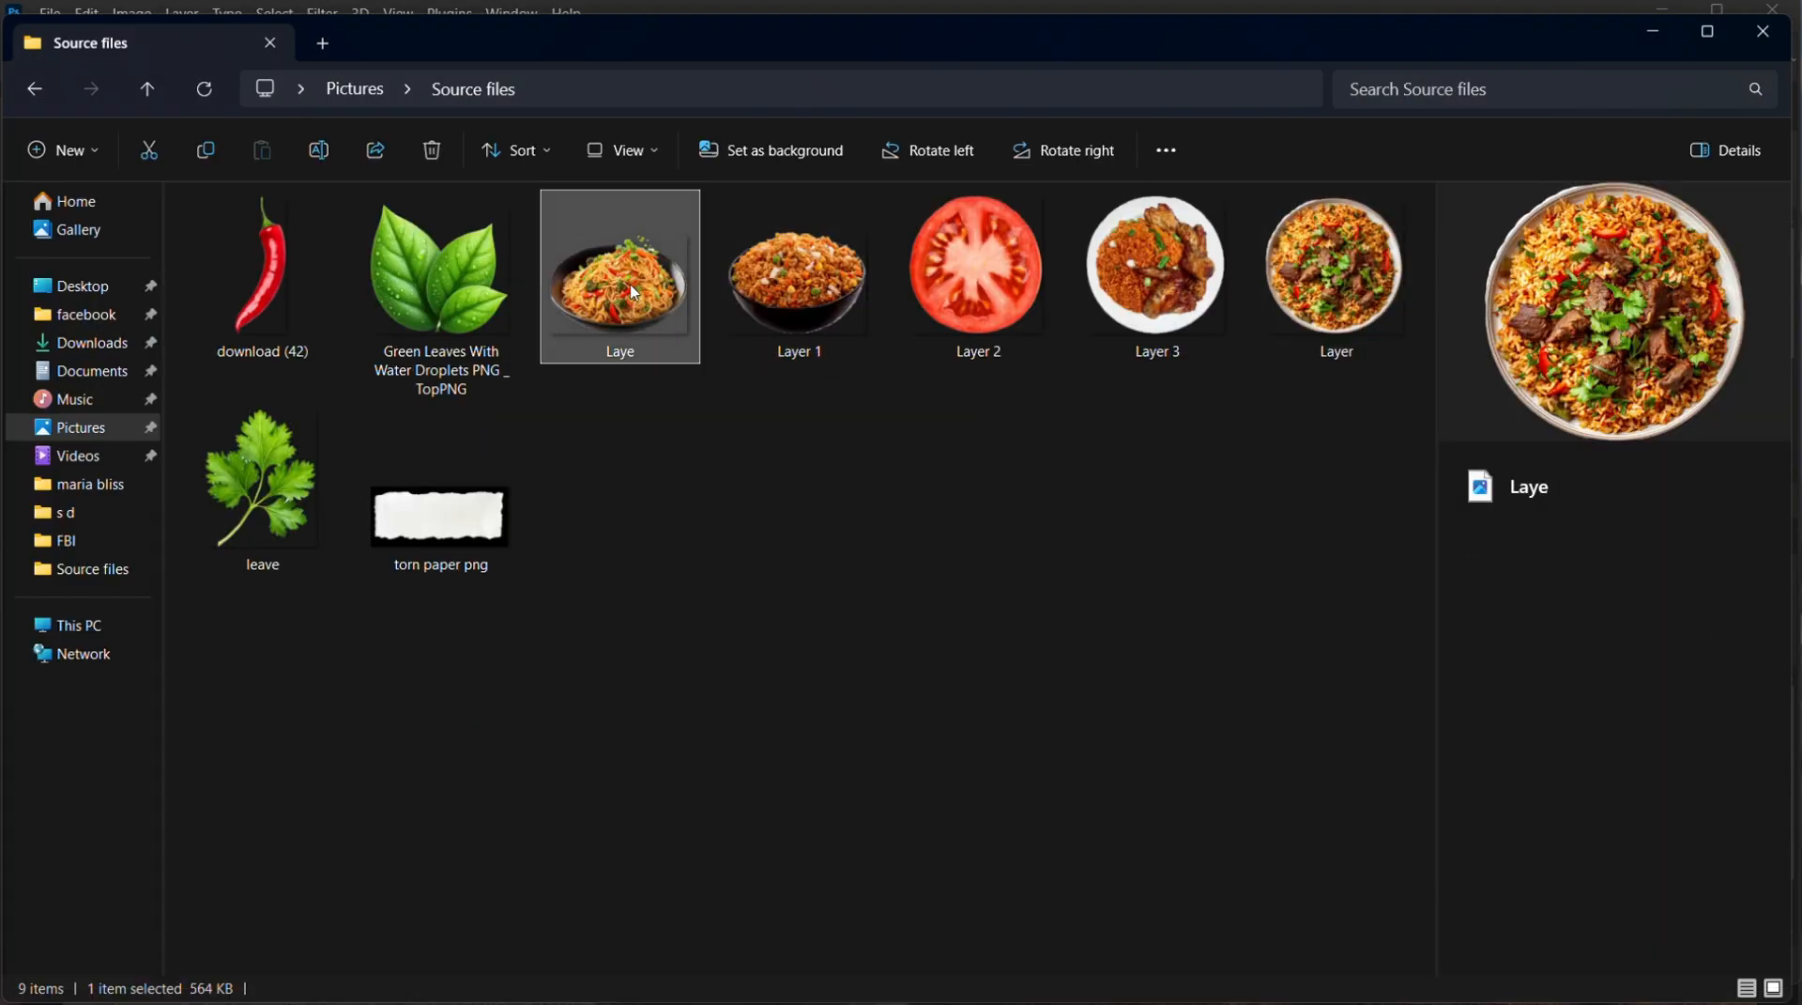
drag(634, 292, 718, 559)
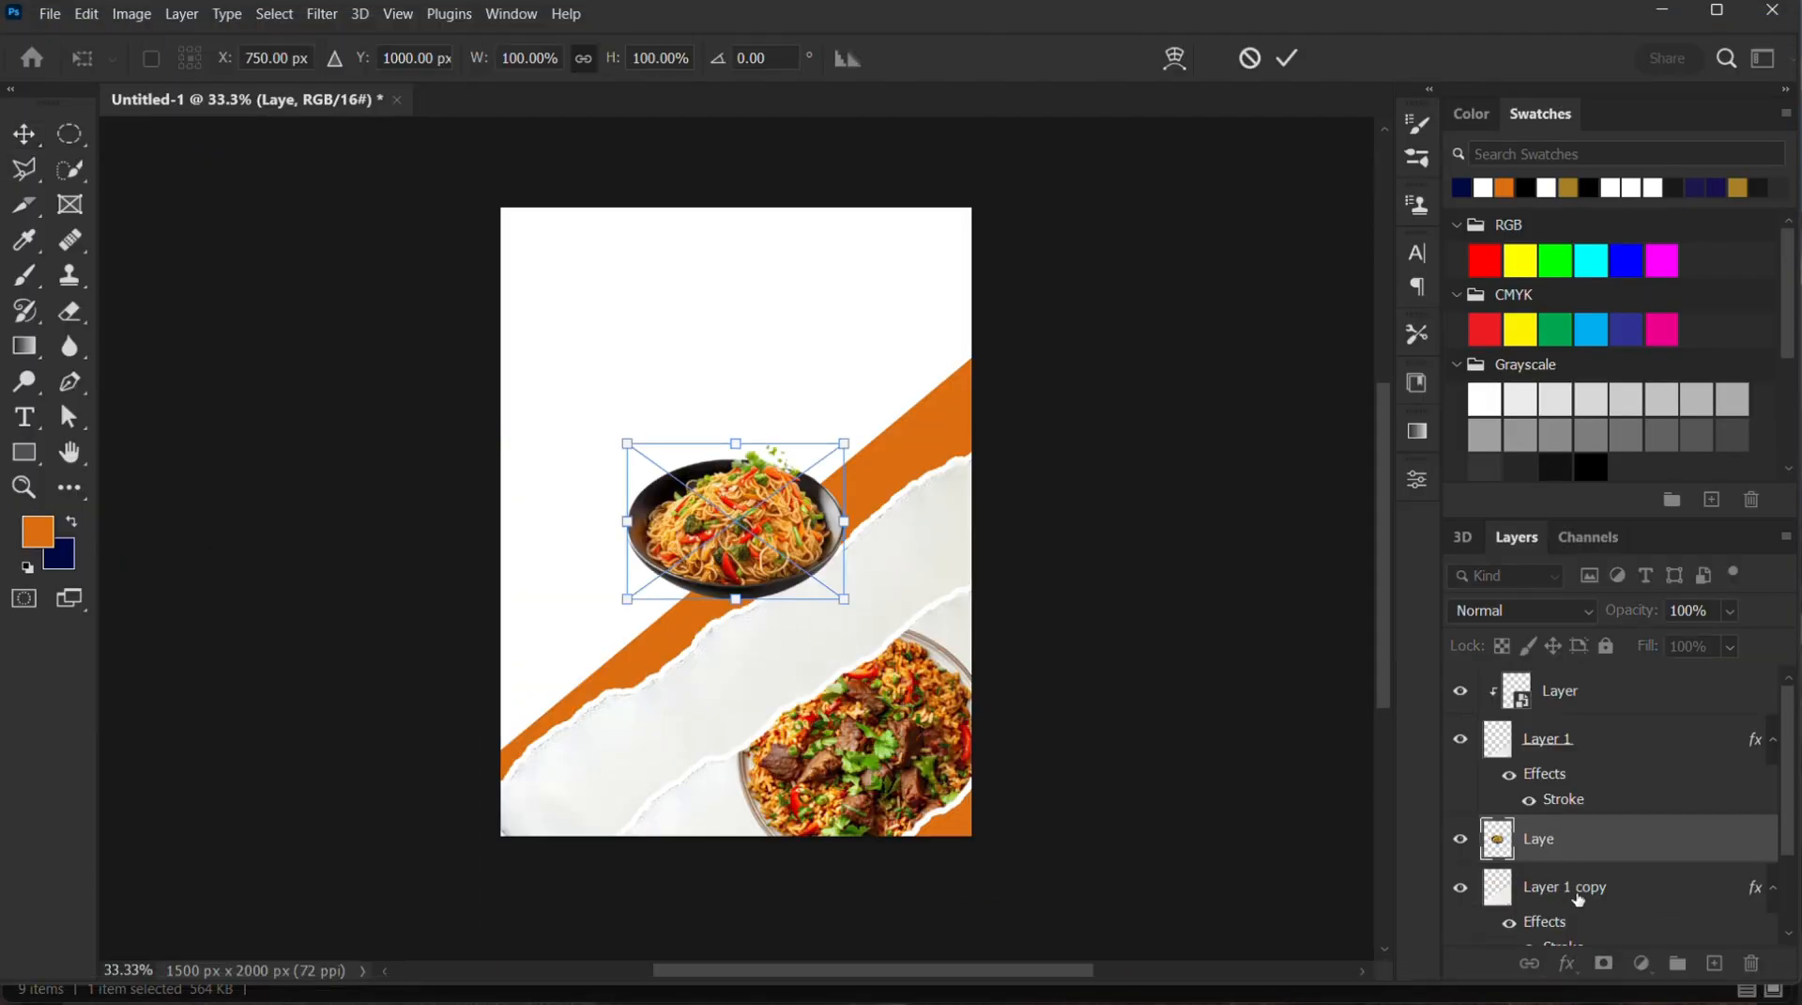
scroll(1596, 876, down, 2)
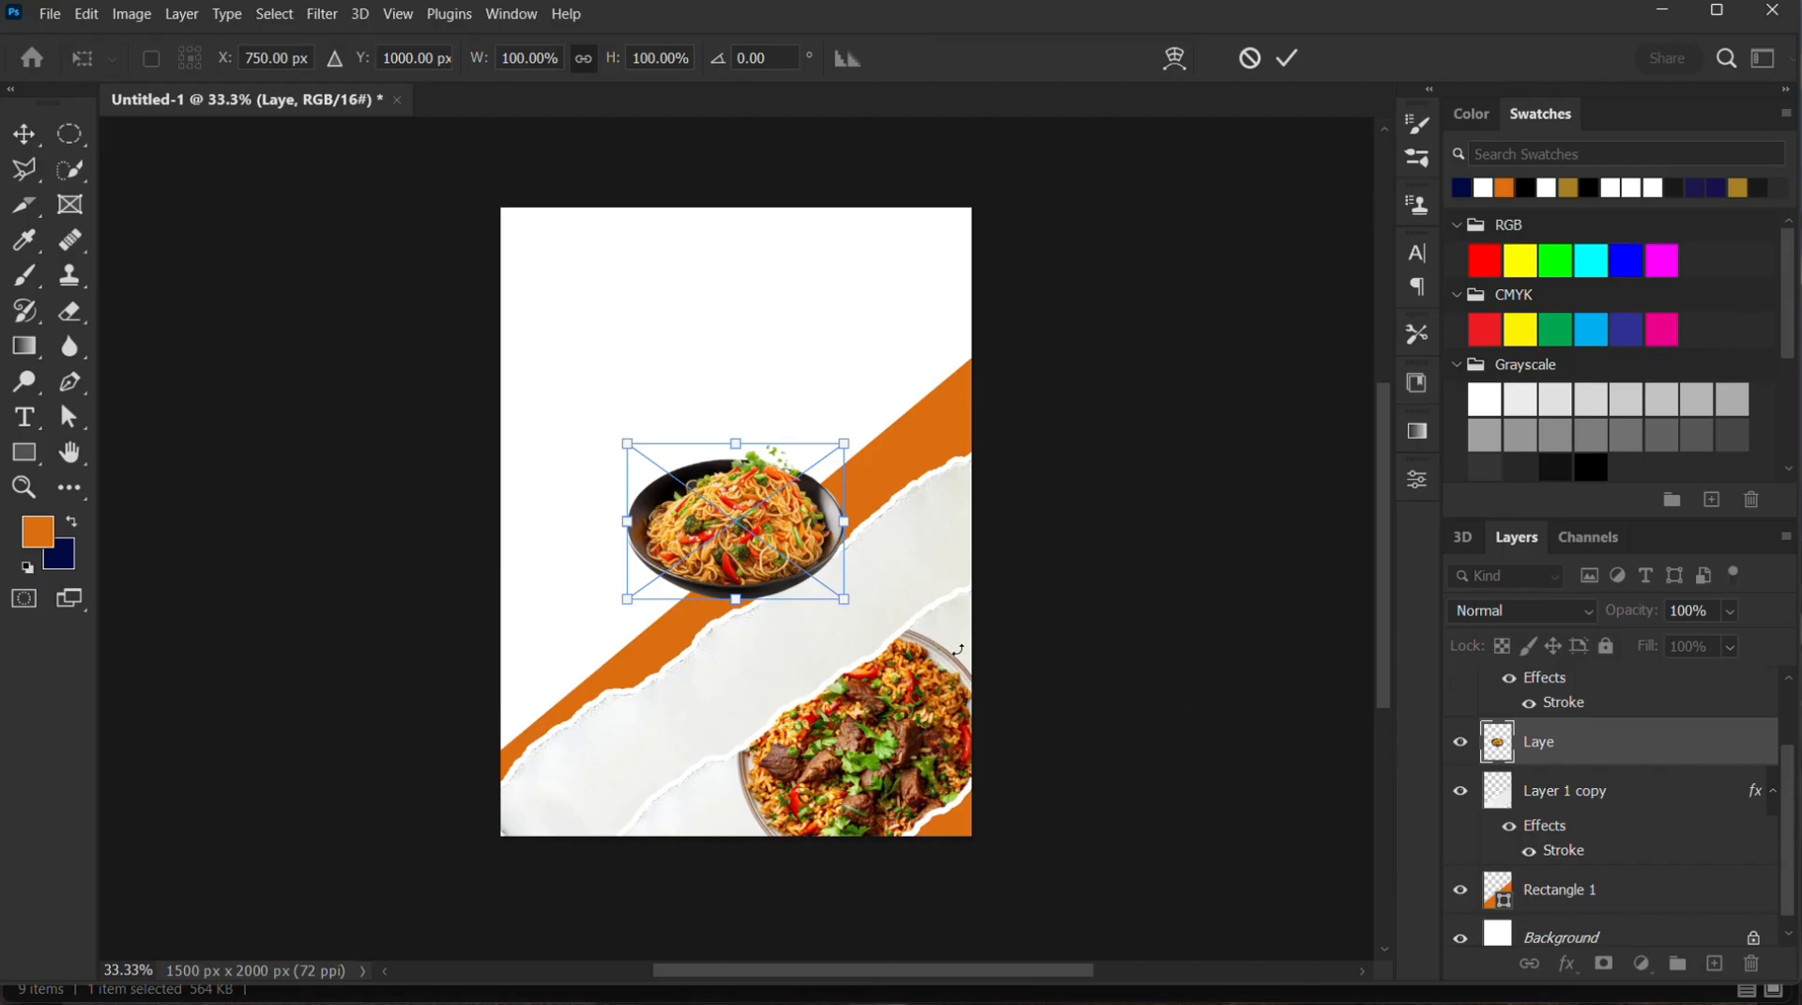
key(Return)
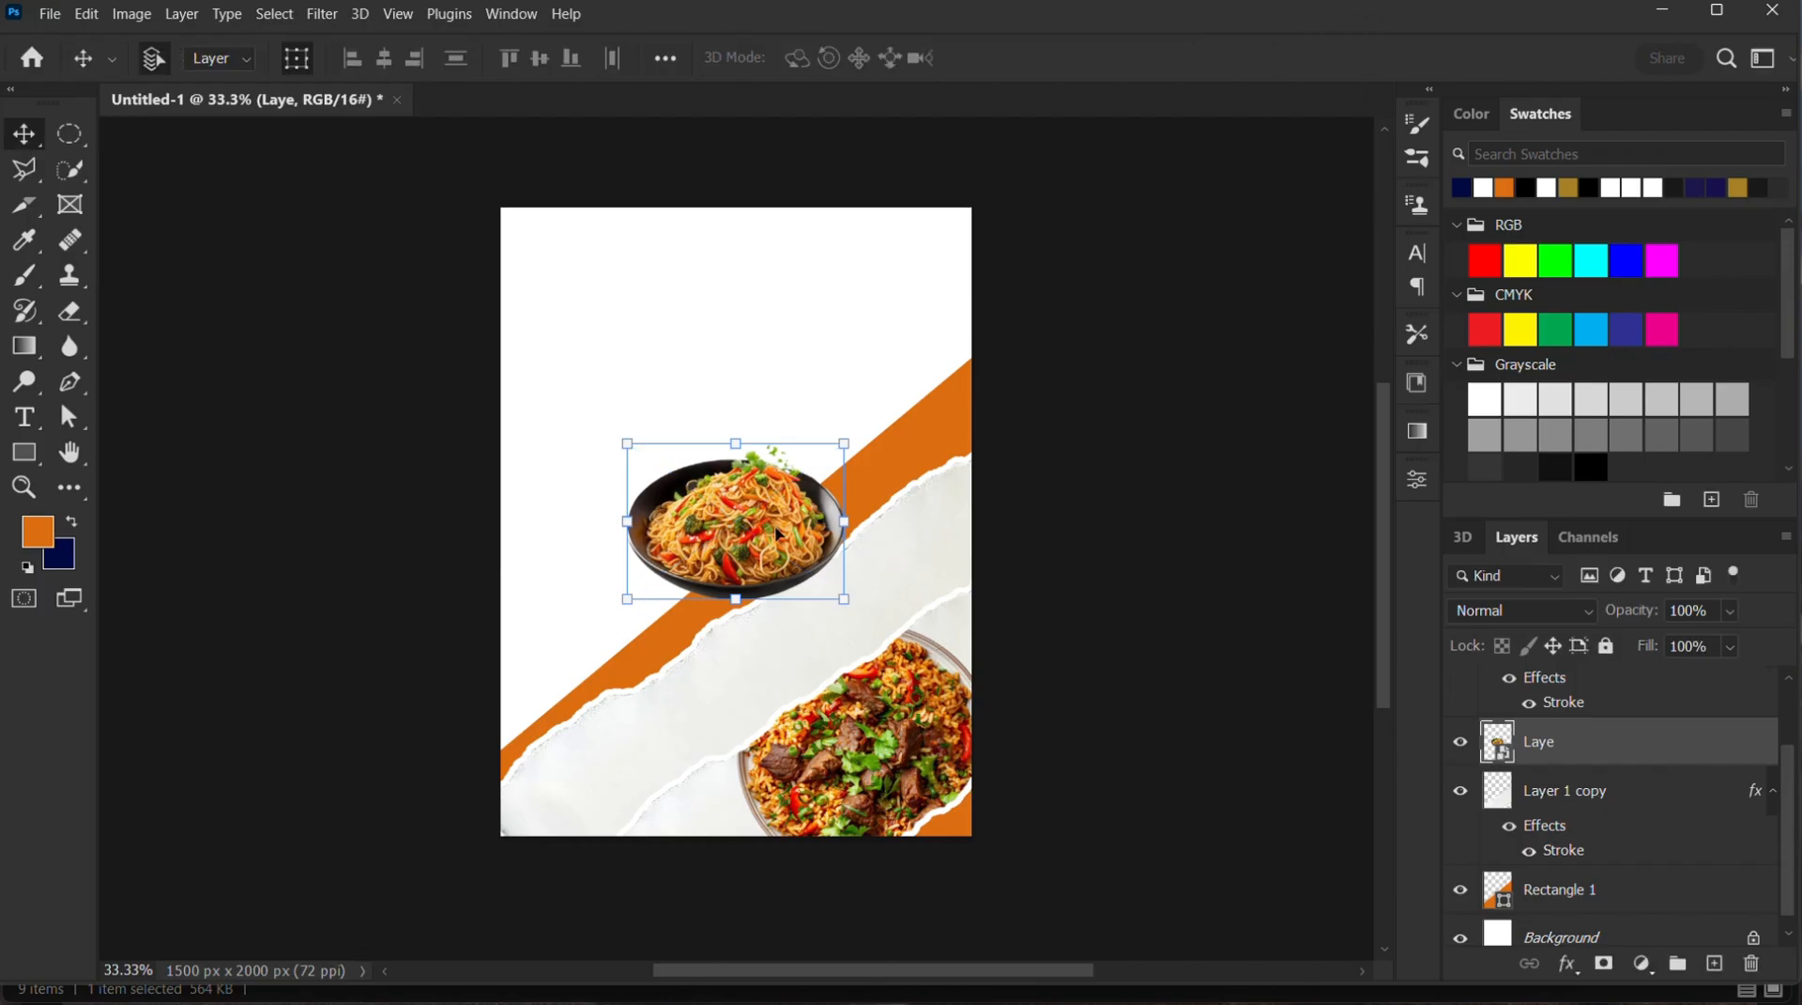
right_click(1577, 757)
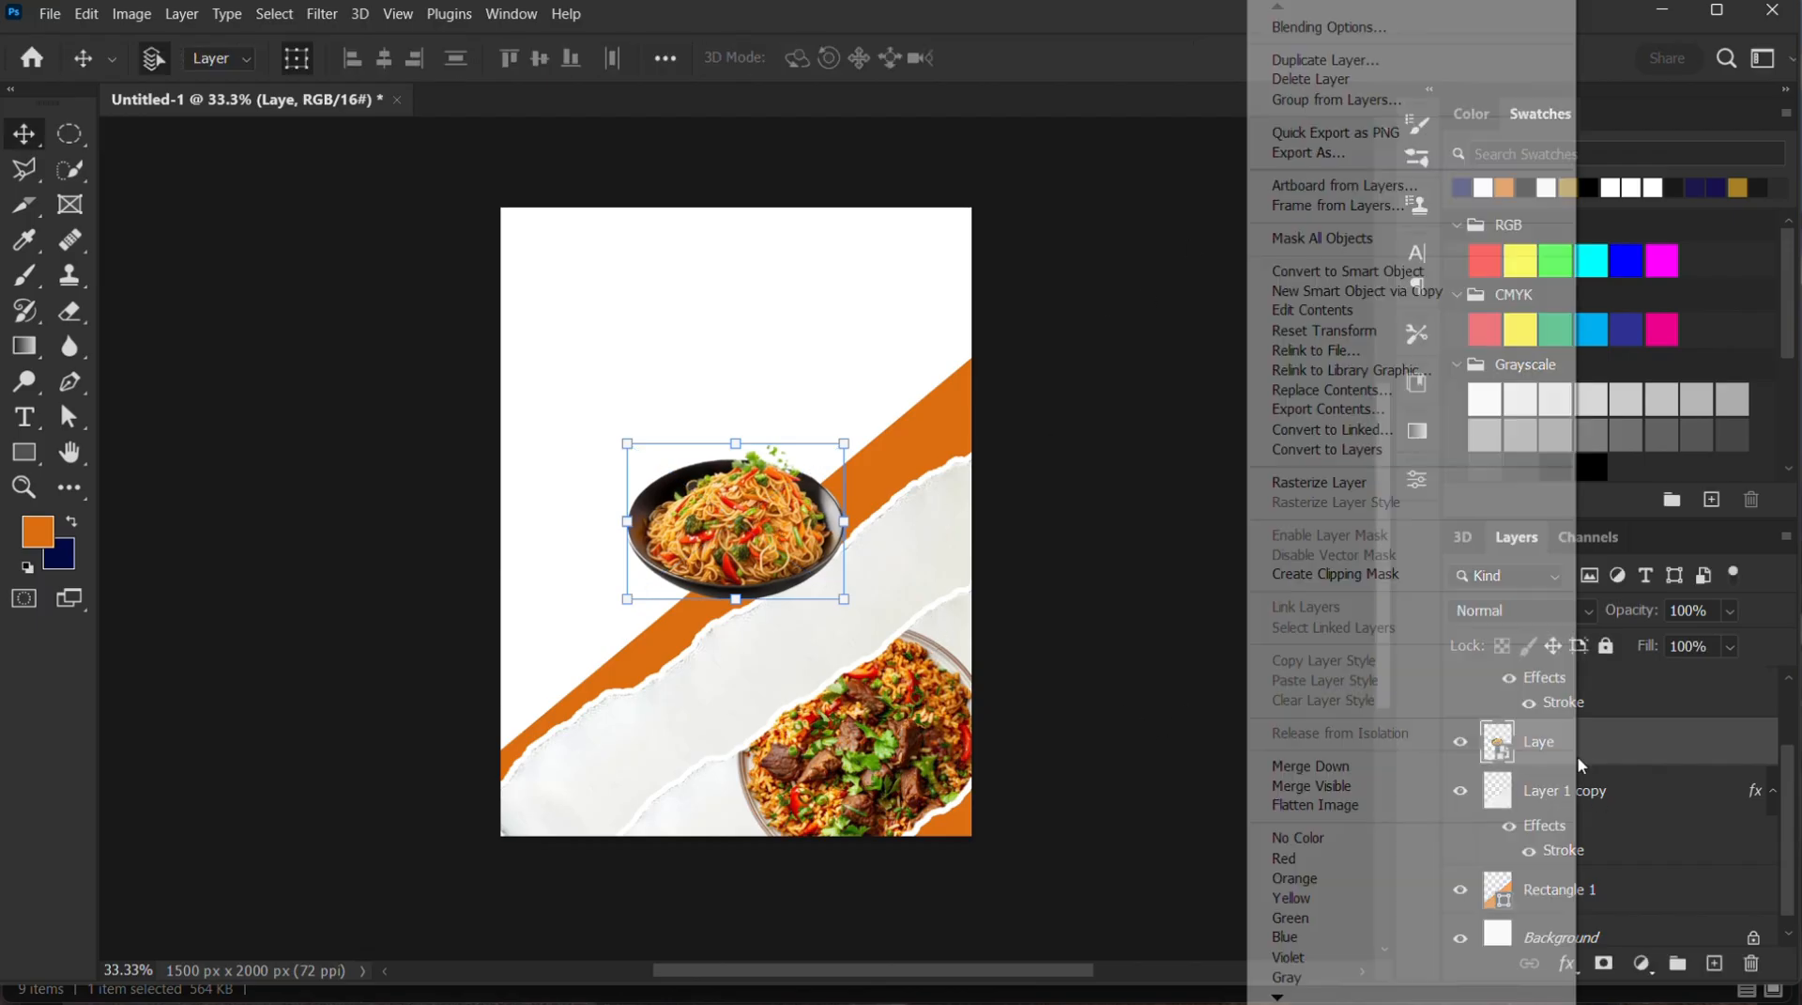
click(1406, 577)
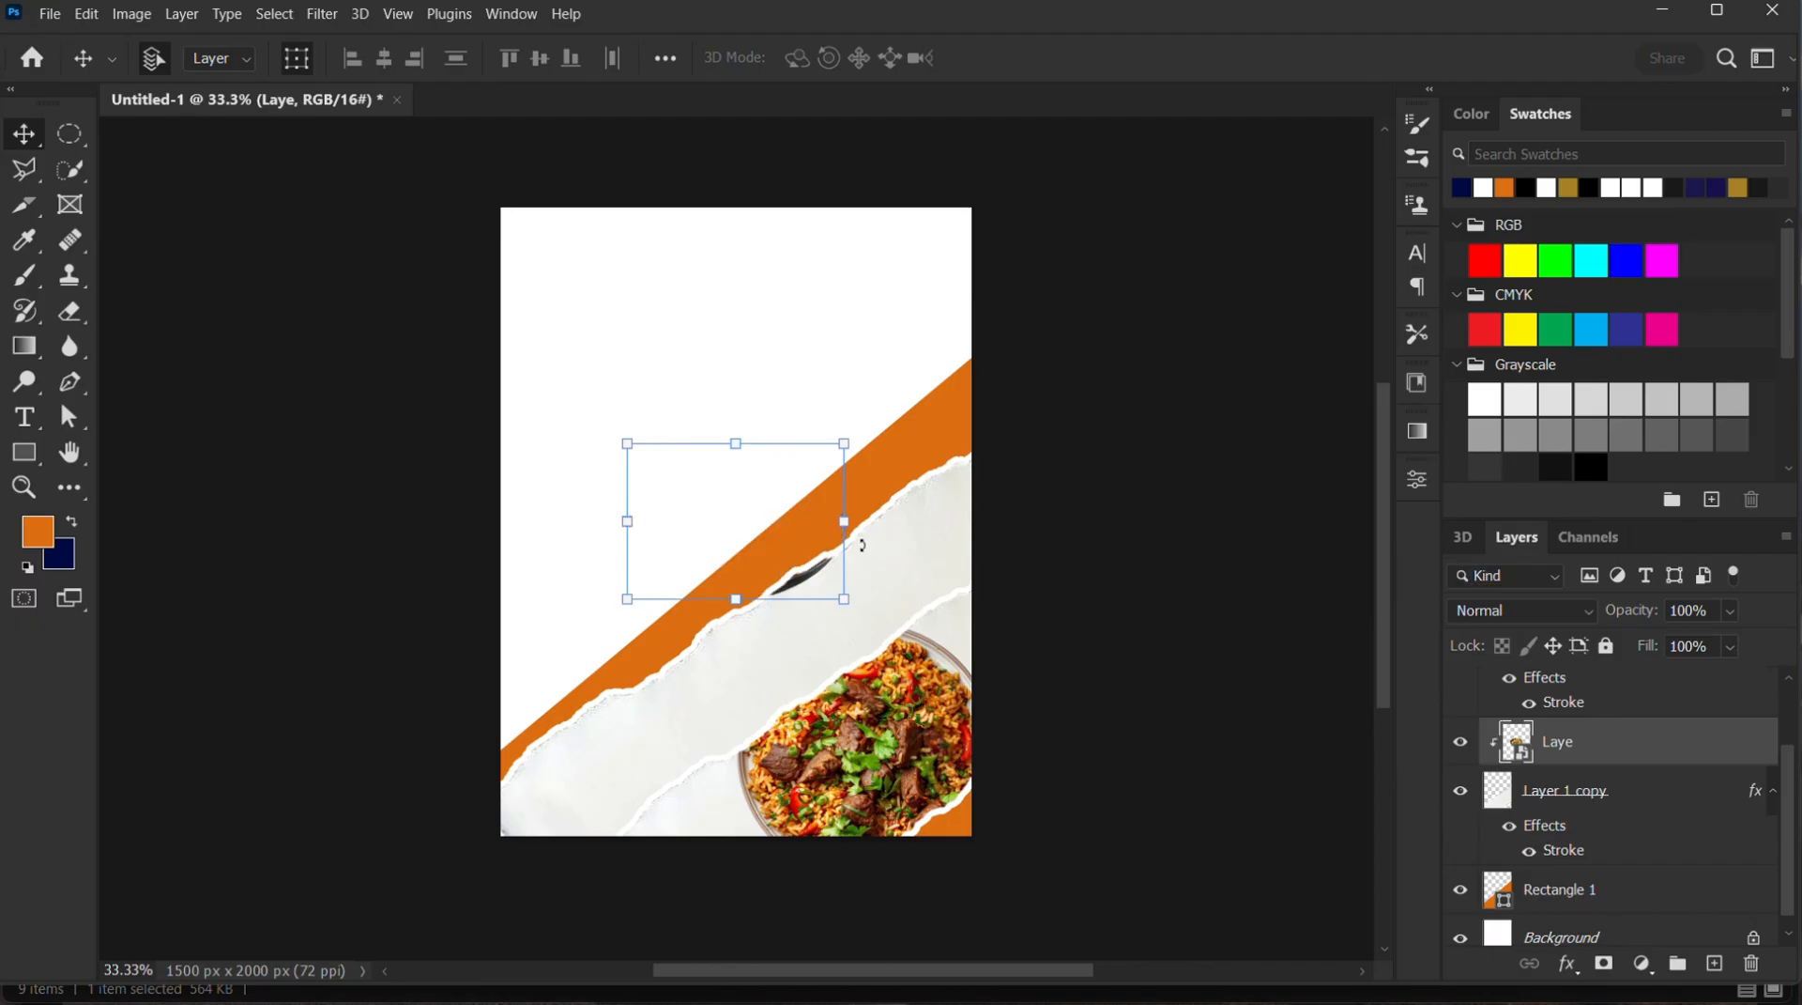
Scale the clipped noodle bowl to about 156% and position it at the right end of the upper torn strip
drag(809, 584, 865, 686)
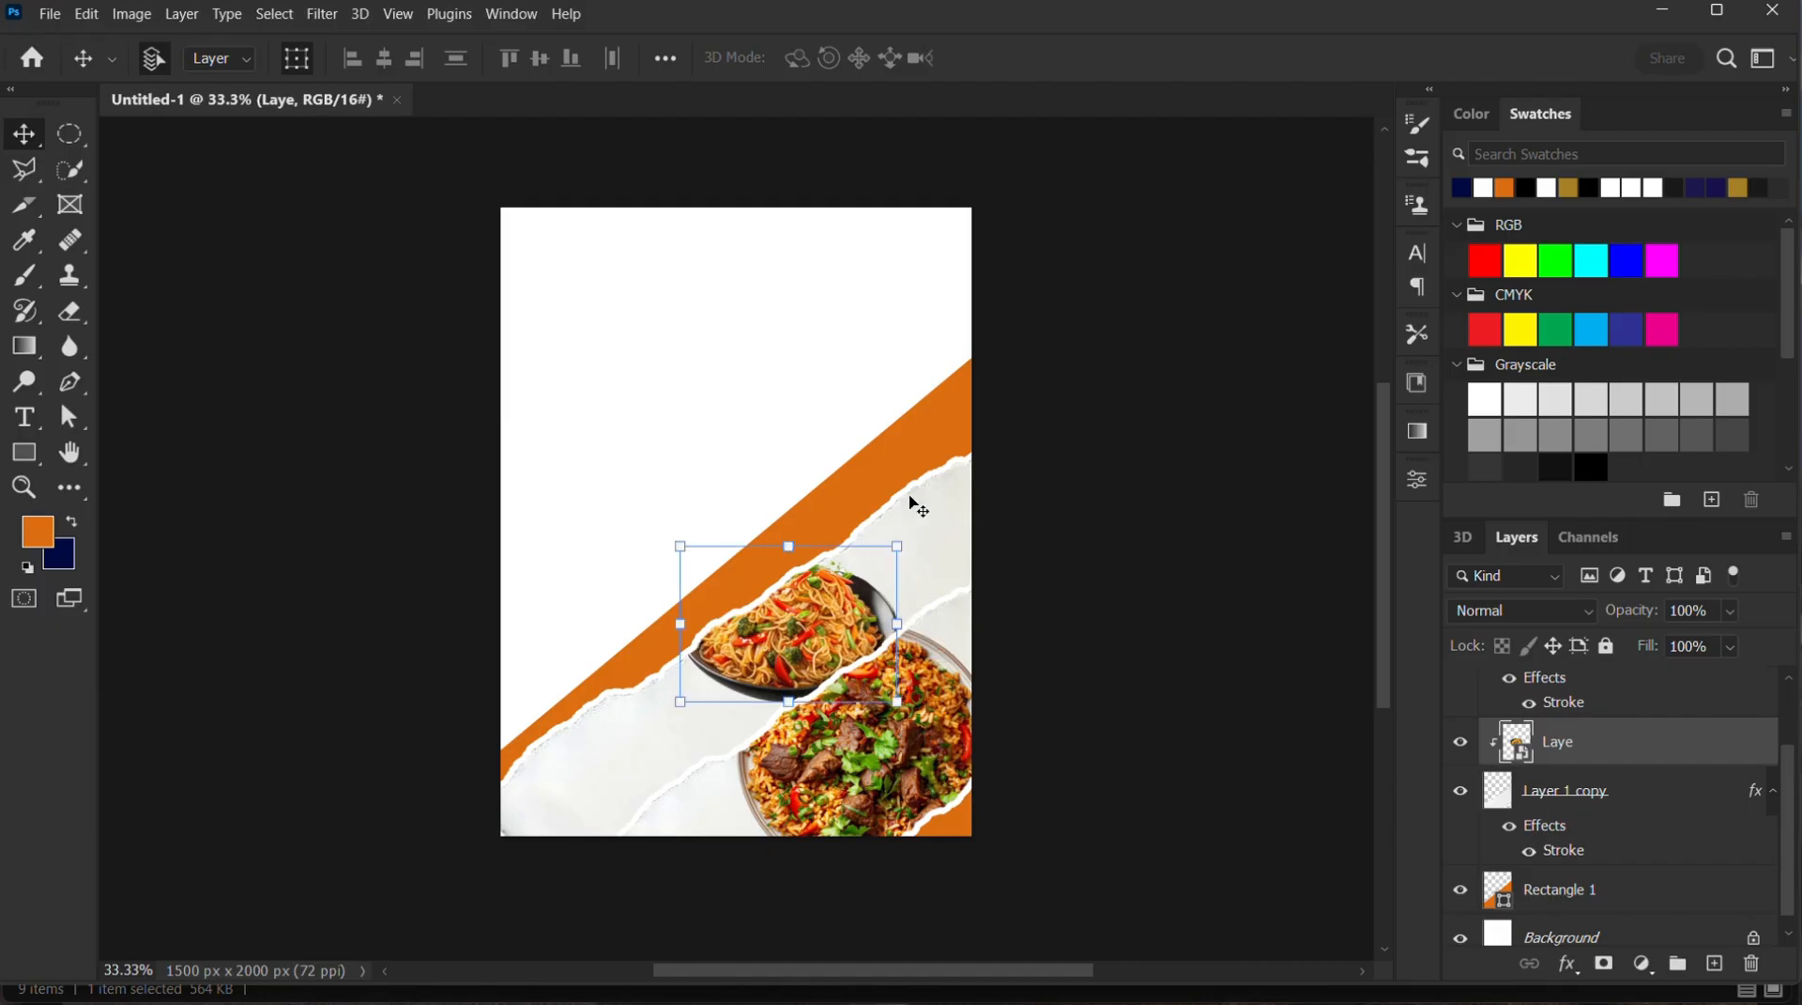
drag(898, 549, 994, 476)
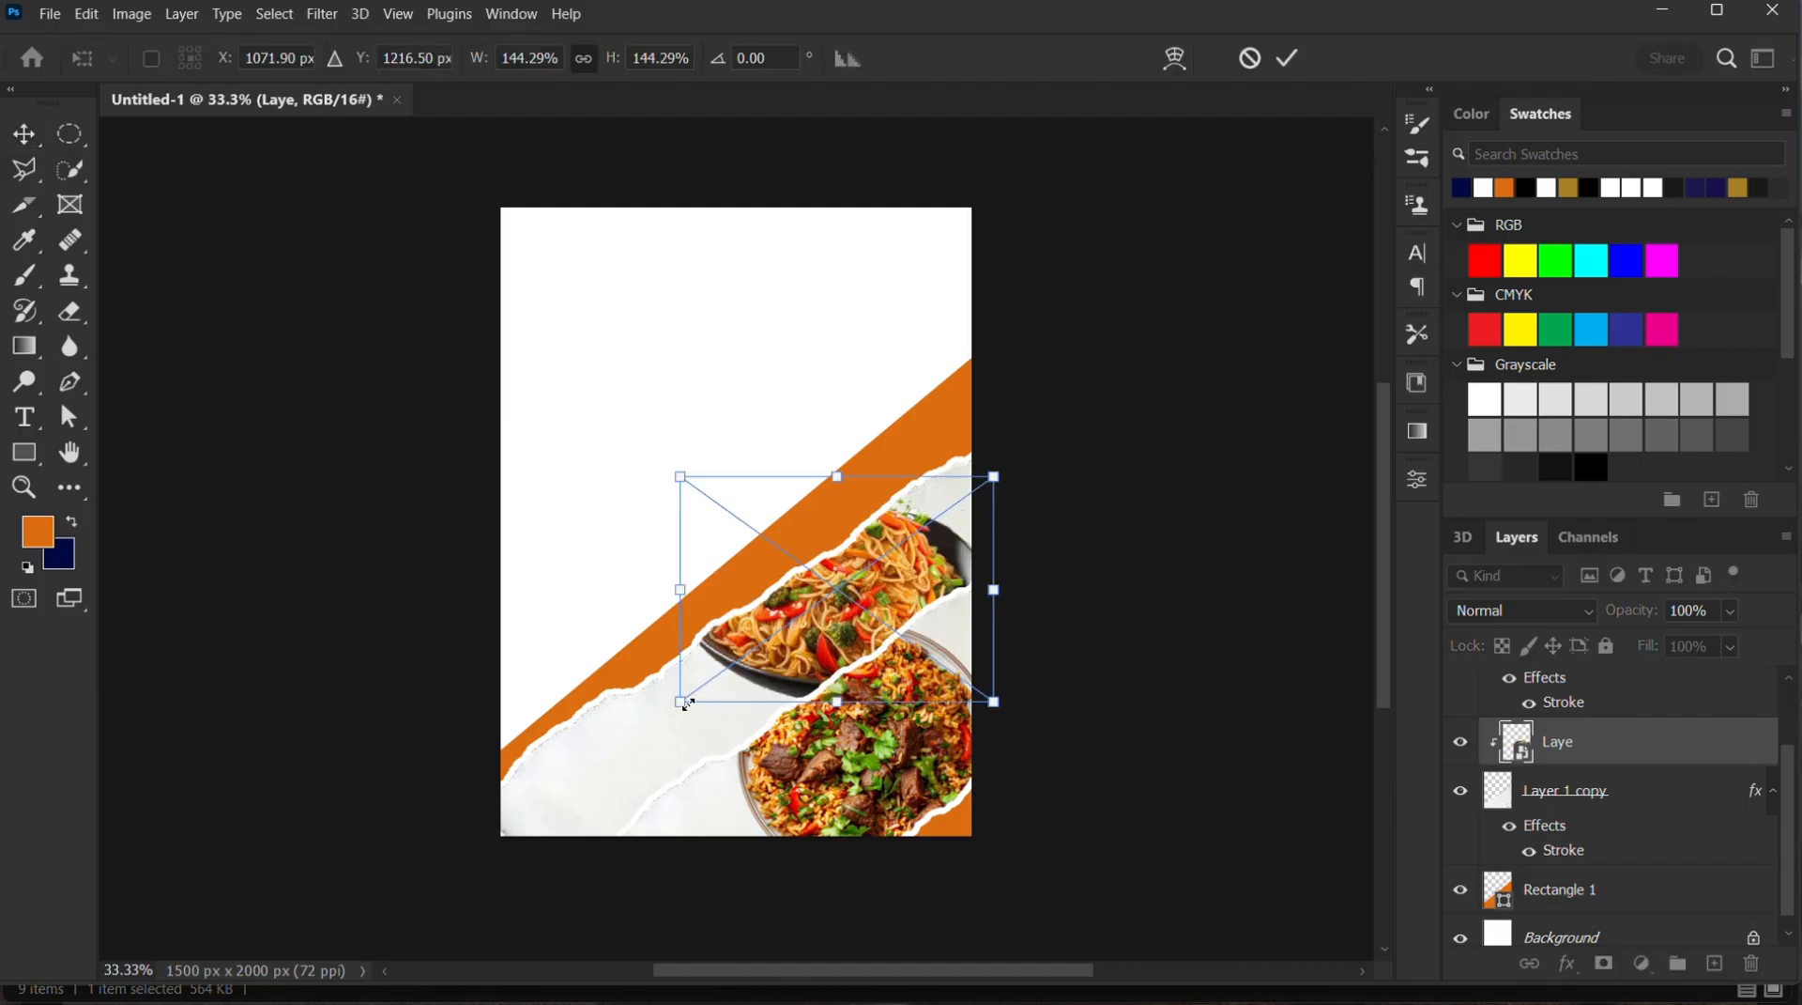
drag(686, 705, 660, 723)
drag(833, 629, 865, 651)
drag(912, 598, 932, 572)
click(1286, 62)
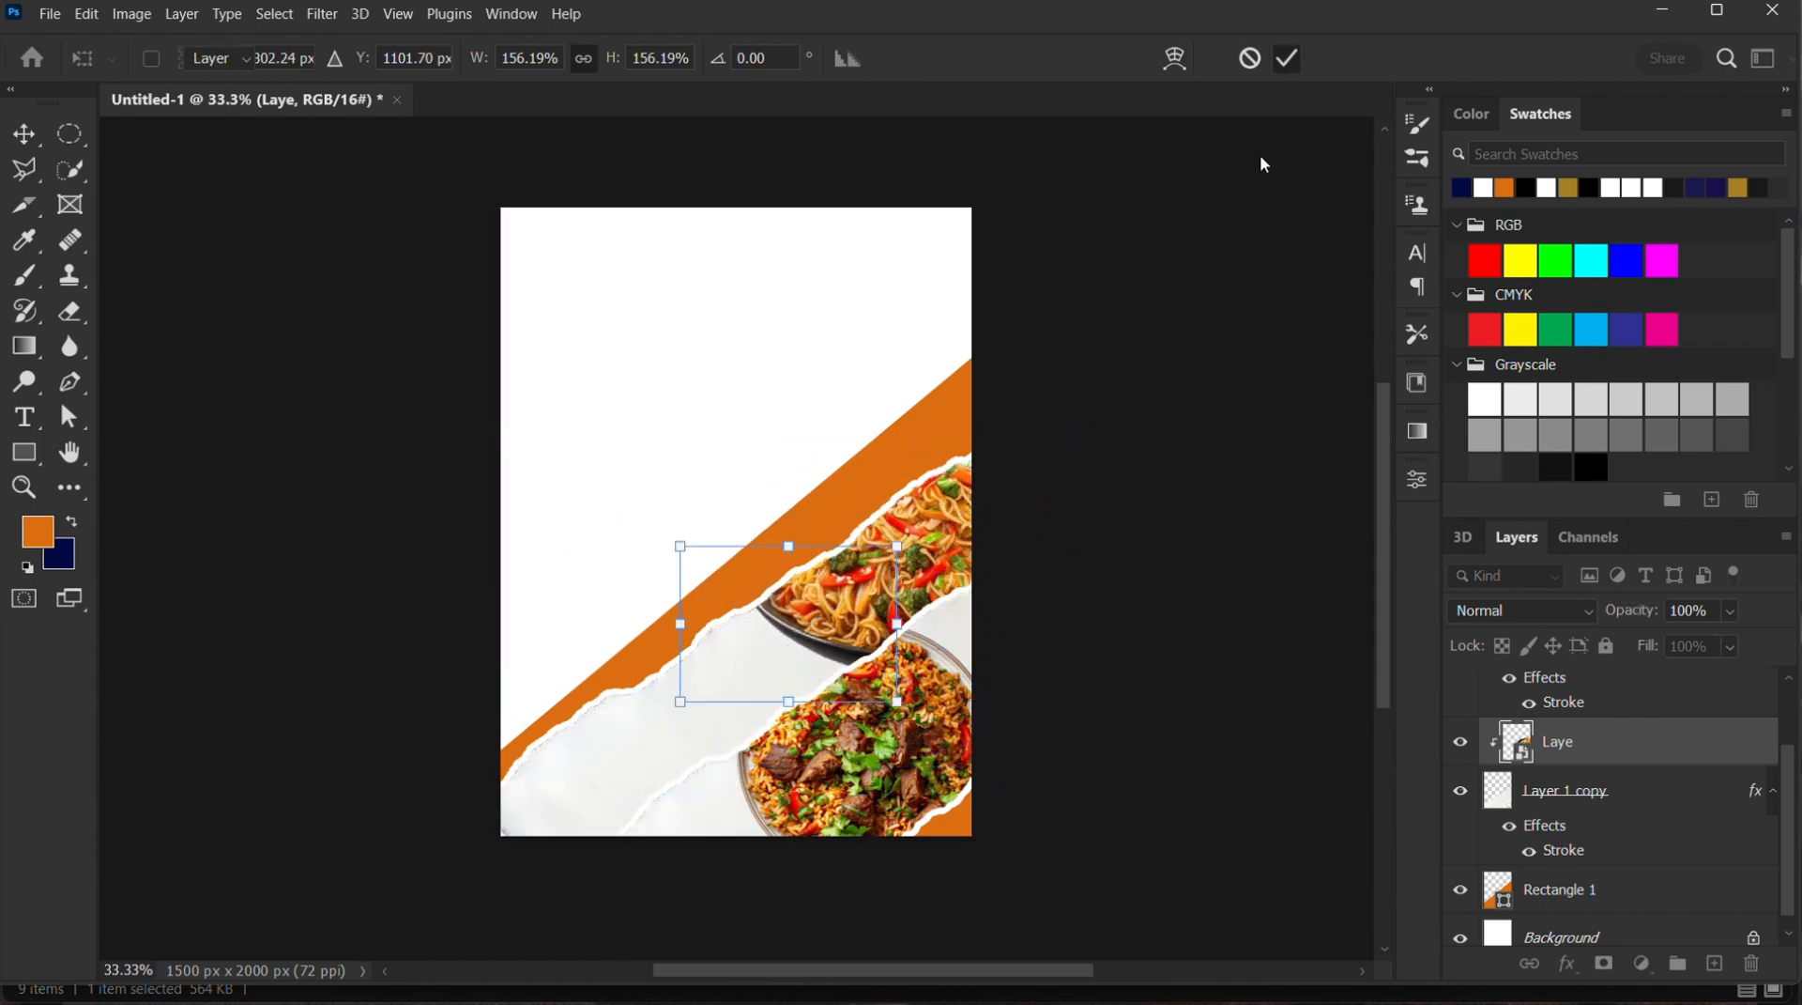
Place the fried rice bowl image Layer 1 from the Source files folder over the strips' lower-left area, scaled to about 158%
click(798, 982)
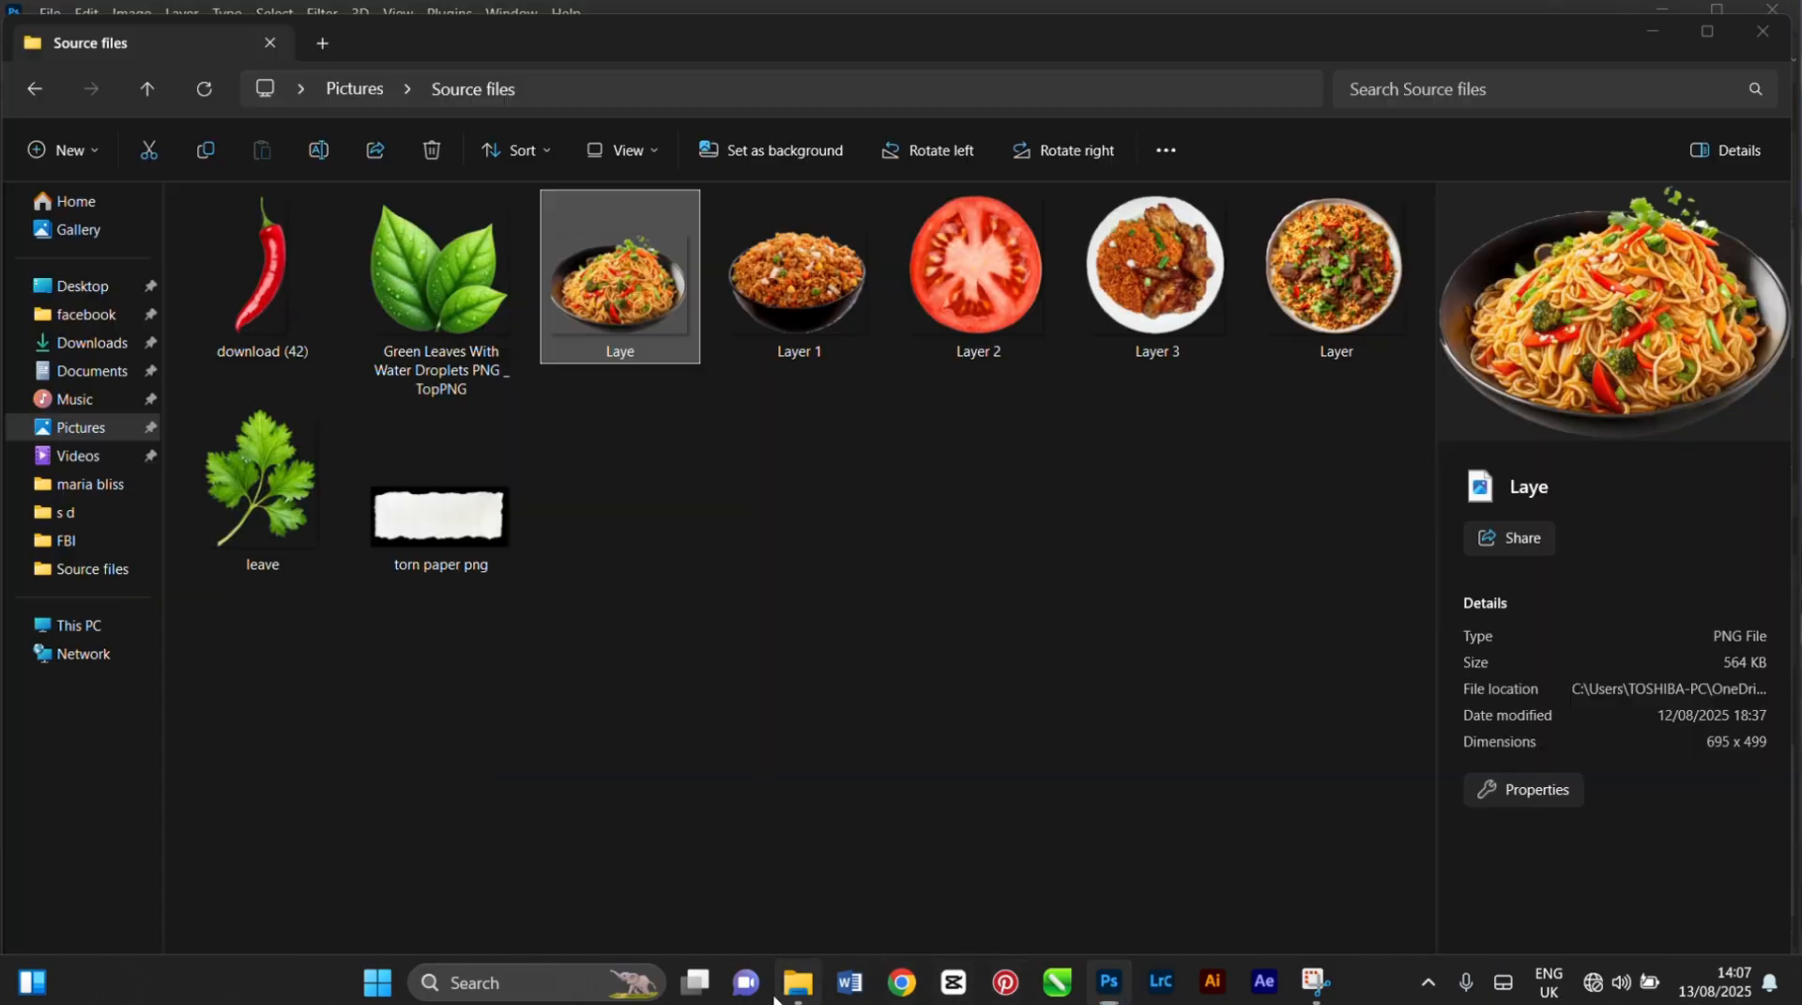
click(798, 982)
click(798, 982)
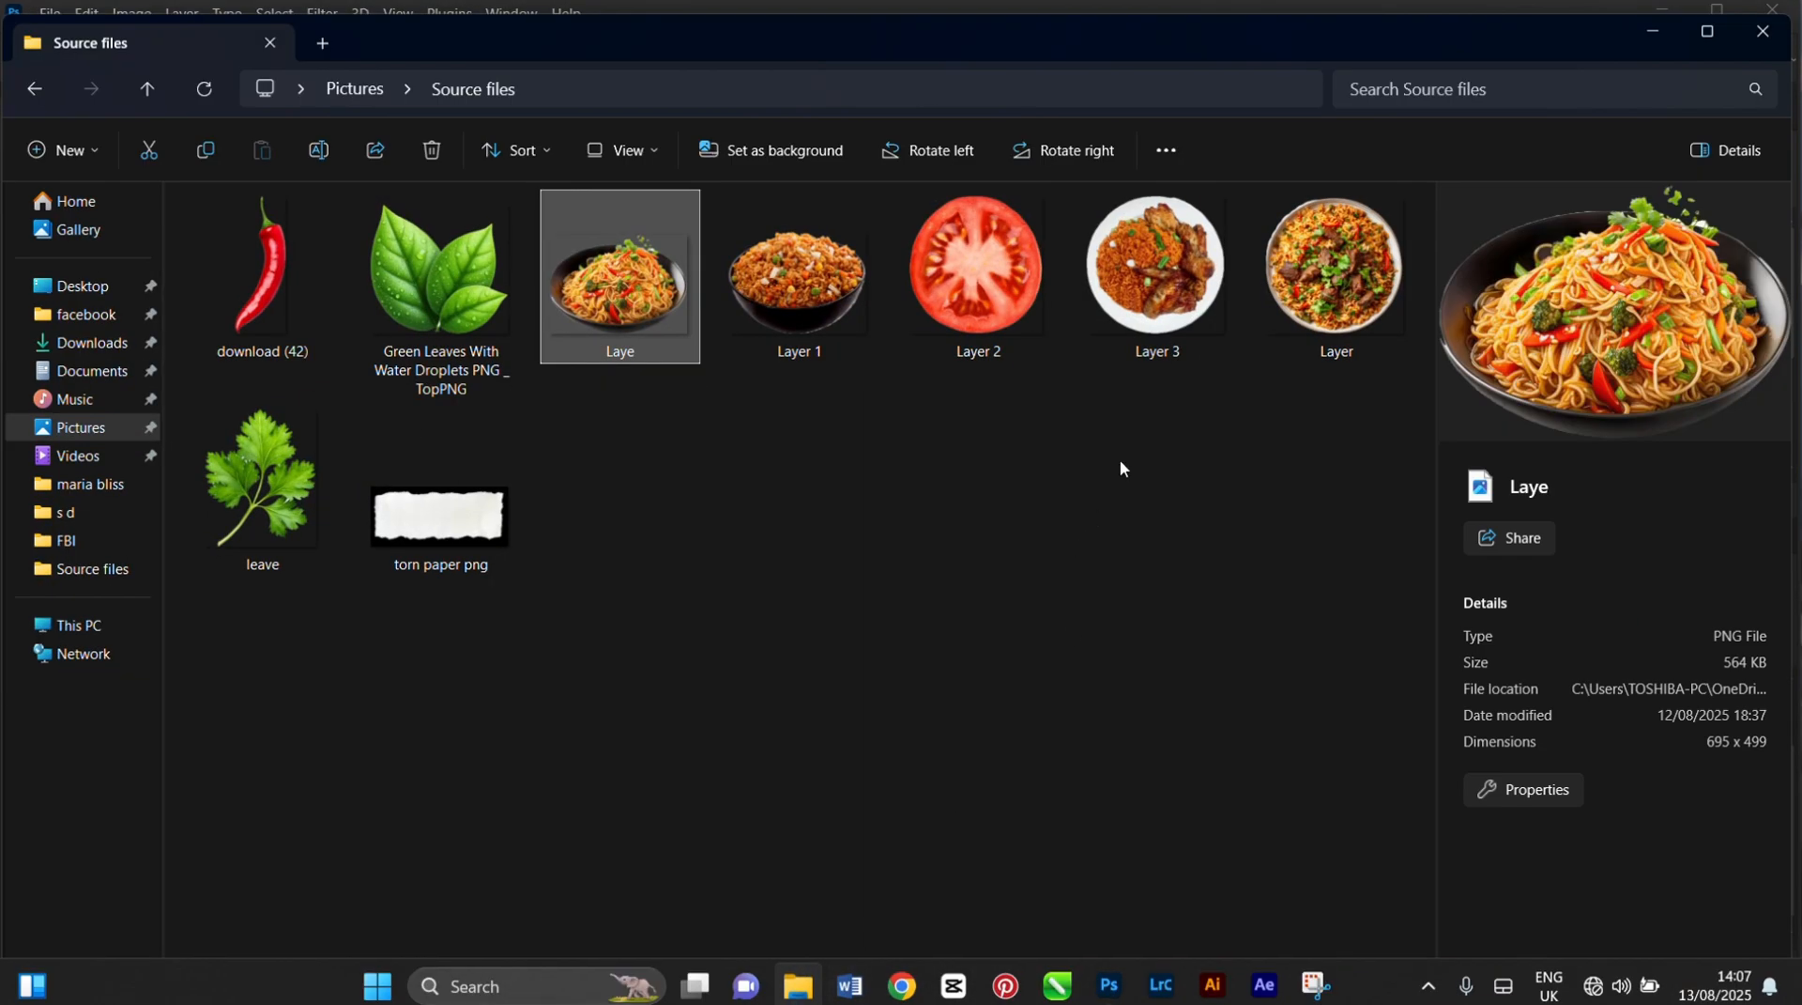
click(813, 298)
drag(798, 278, 664, 736)
drag(751, 547, 653, 717)
drag(716, 750, 798, 826)
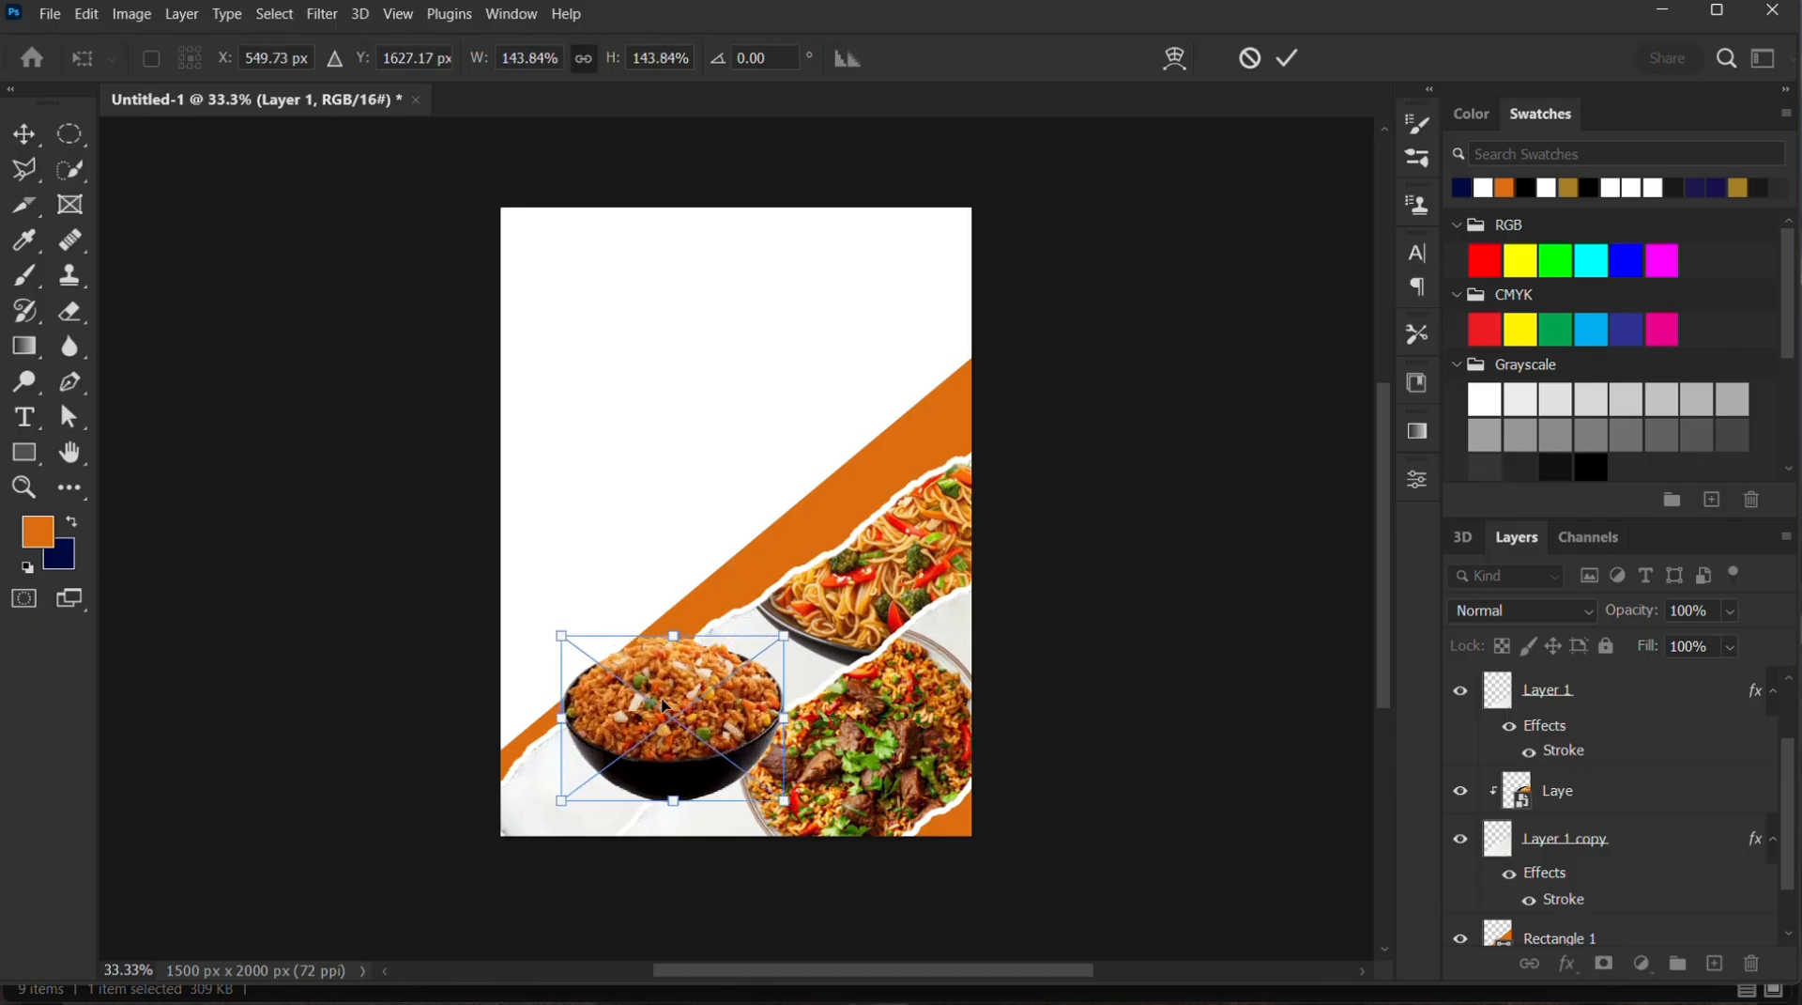
drag(561, 639, 539, 620)
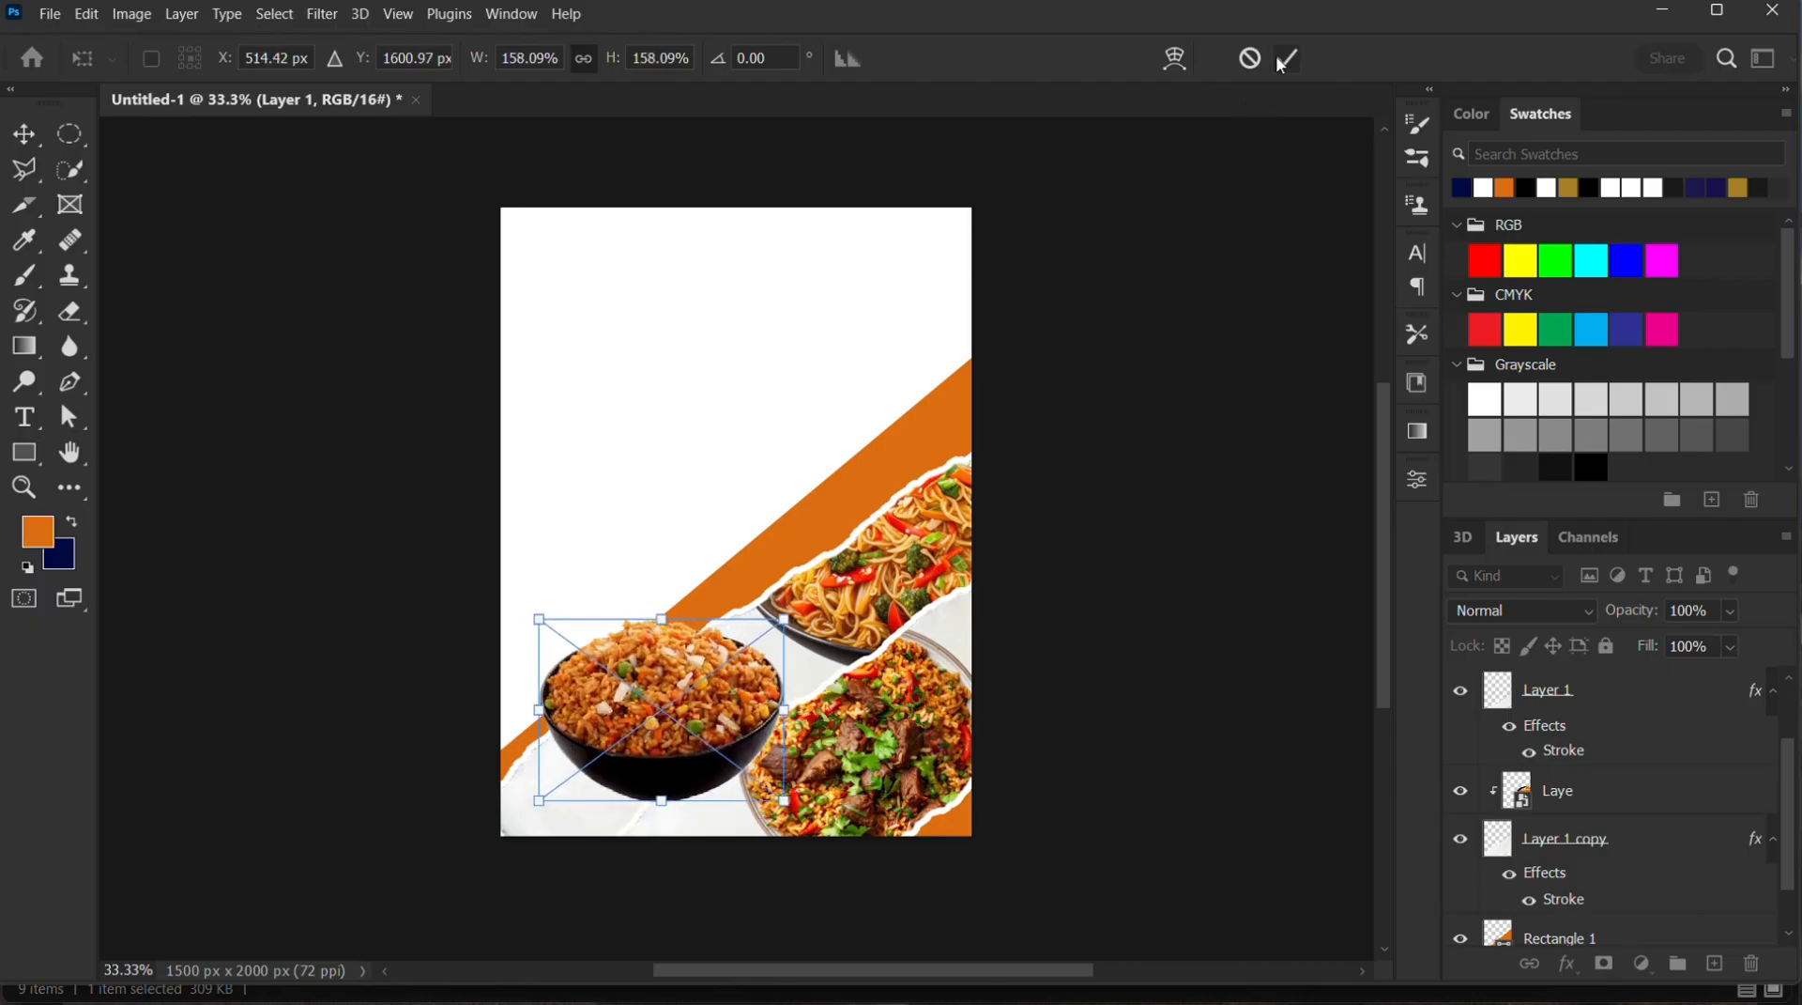
key(Return)
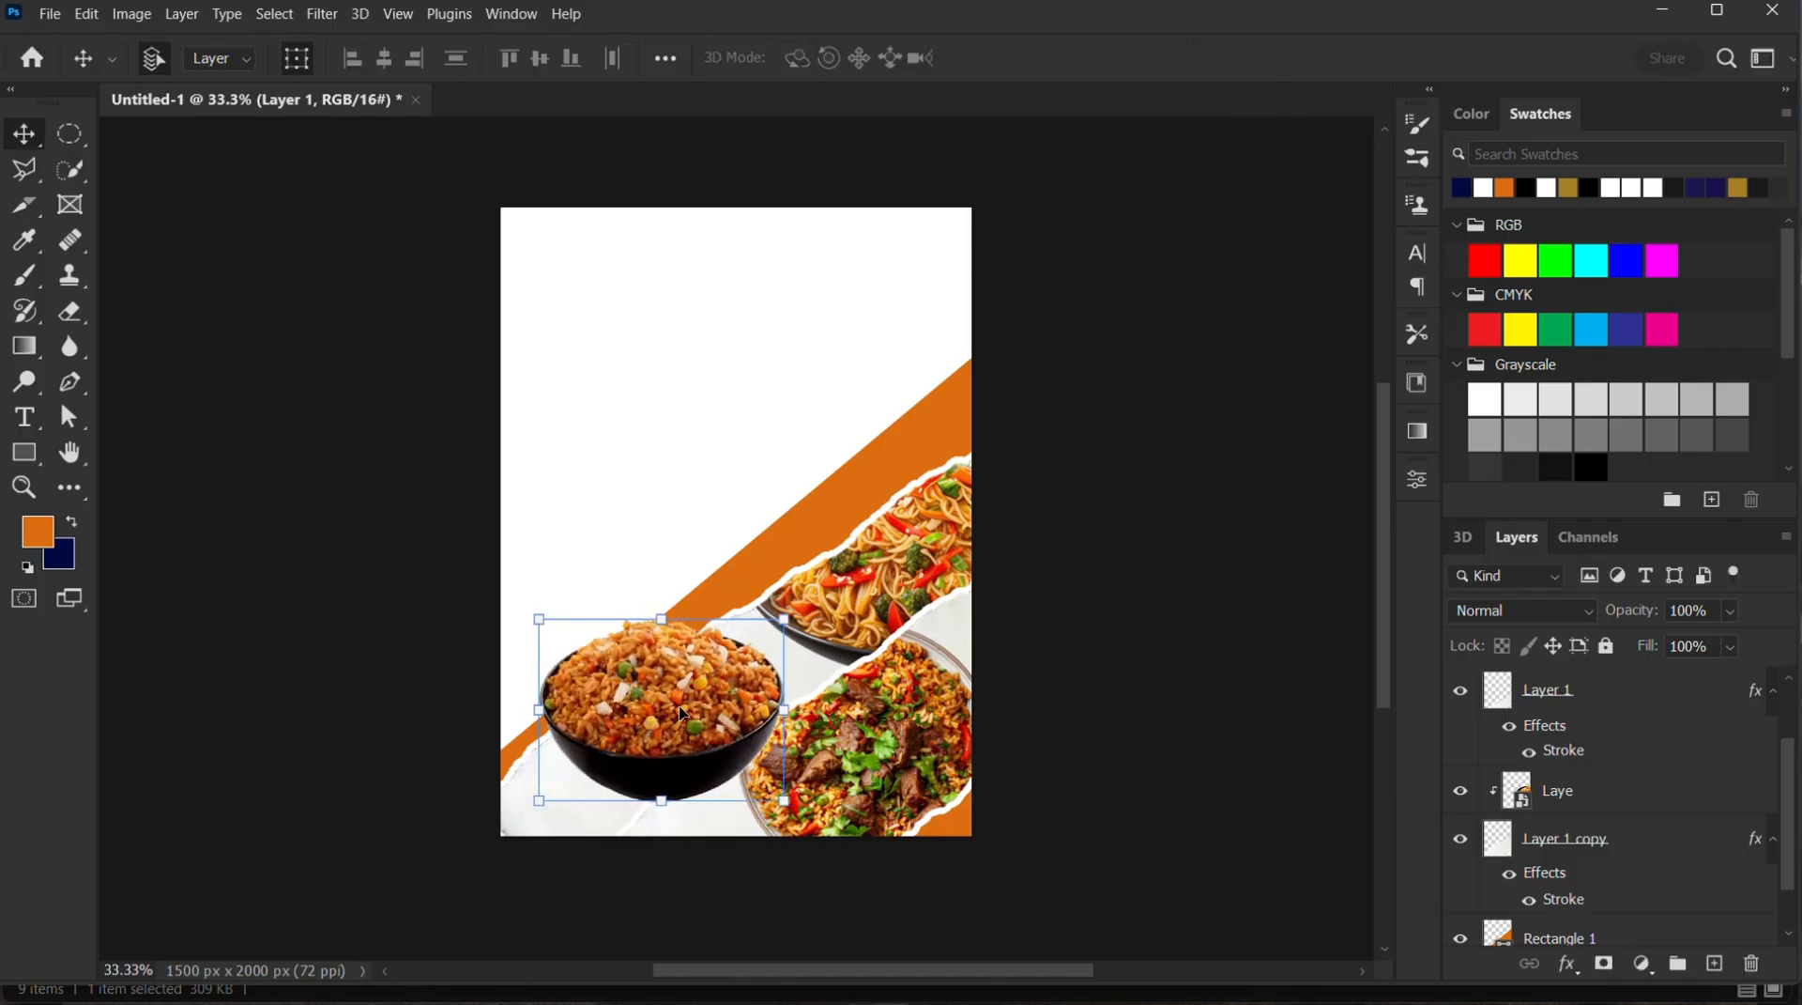
scroll(1700, 754, up, 2)
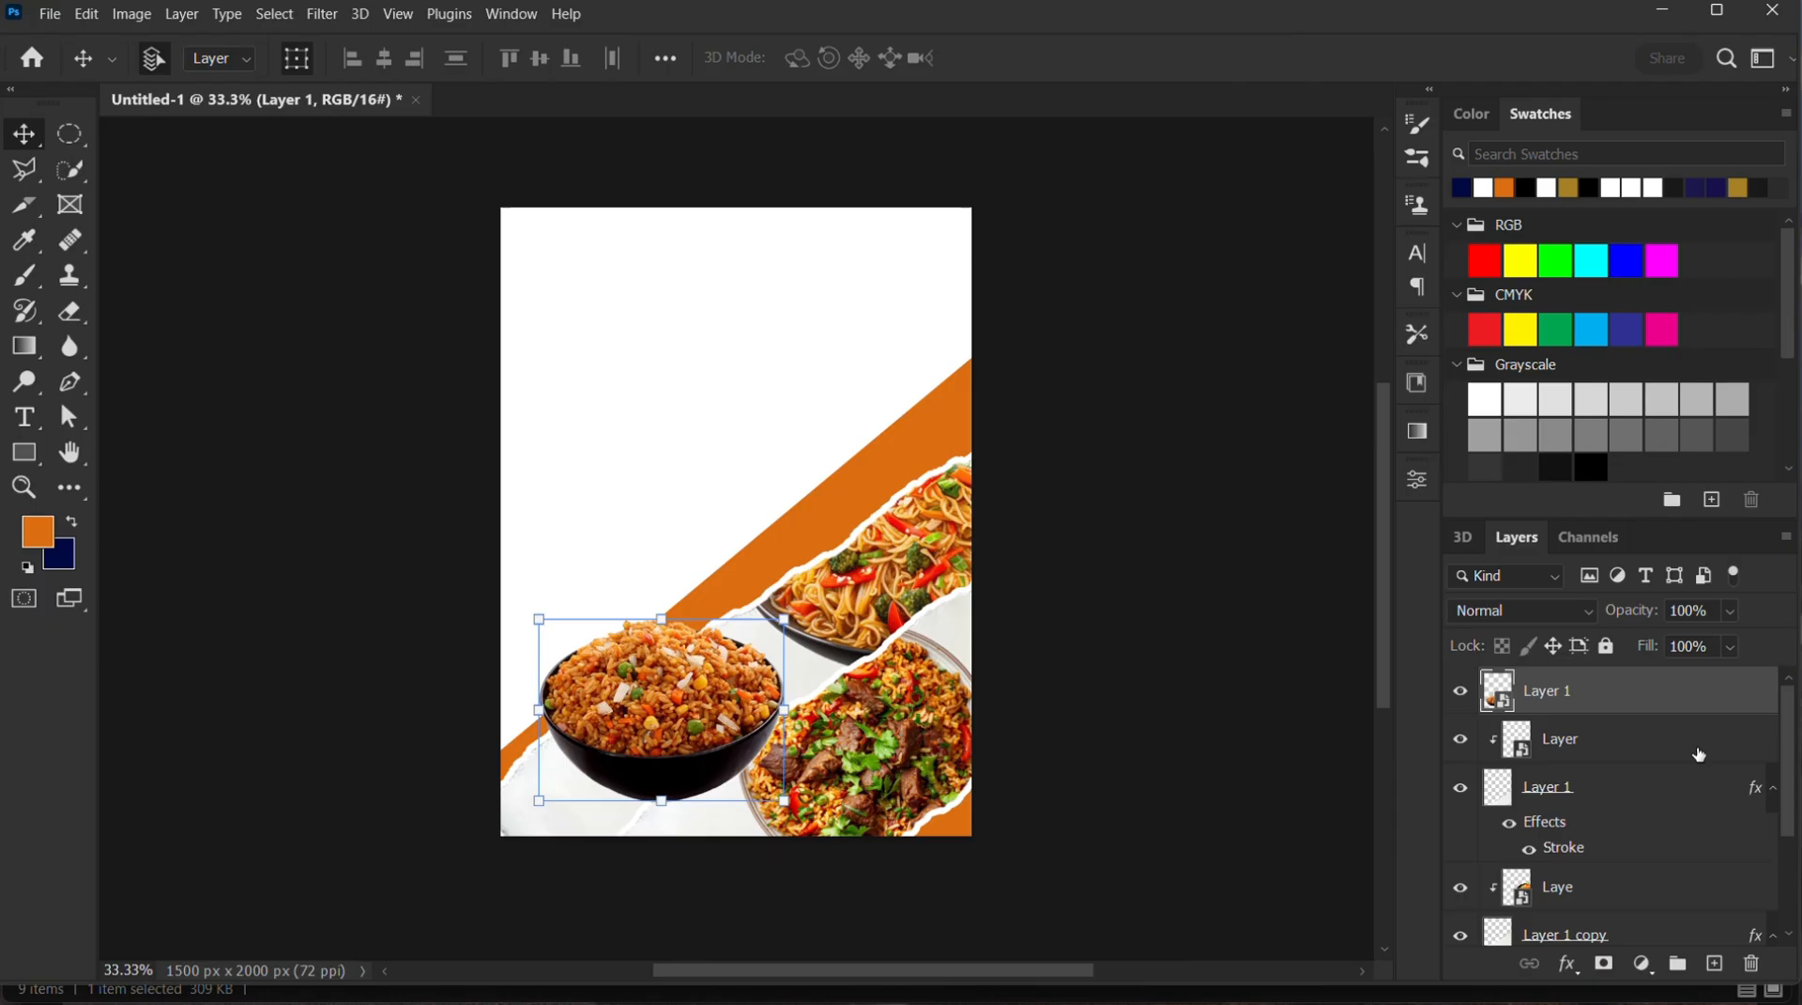
right_click(1602, 693)
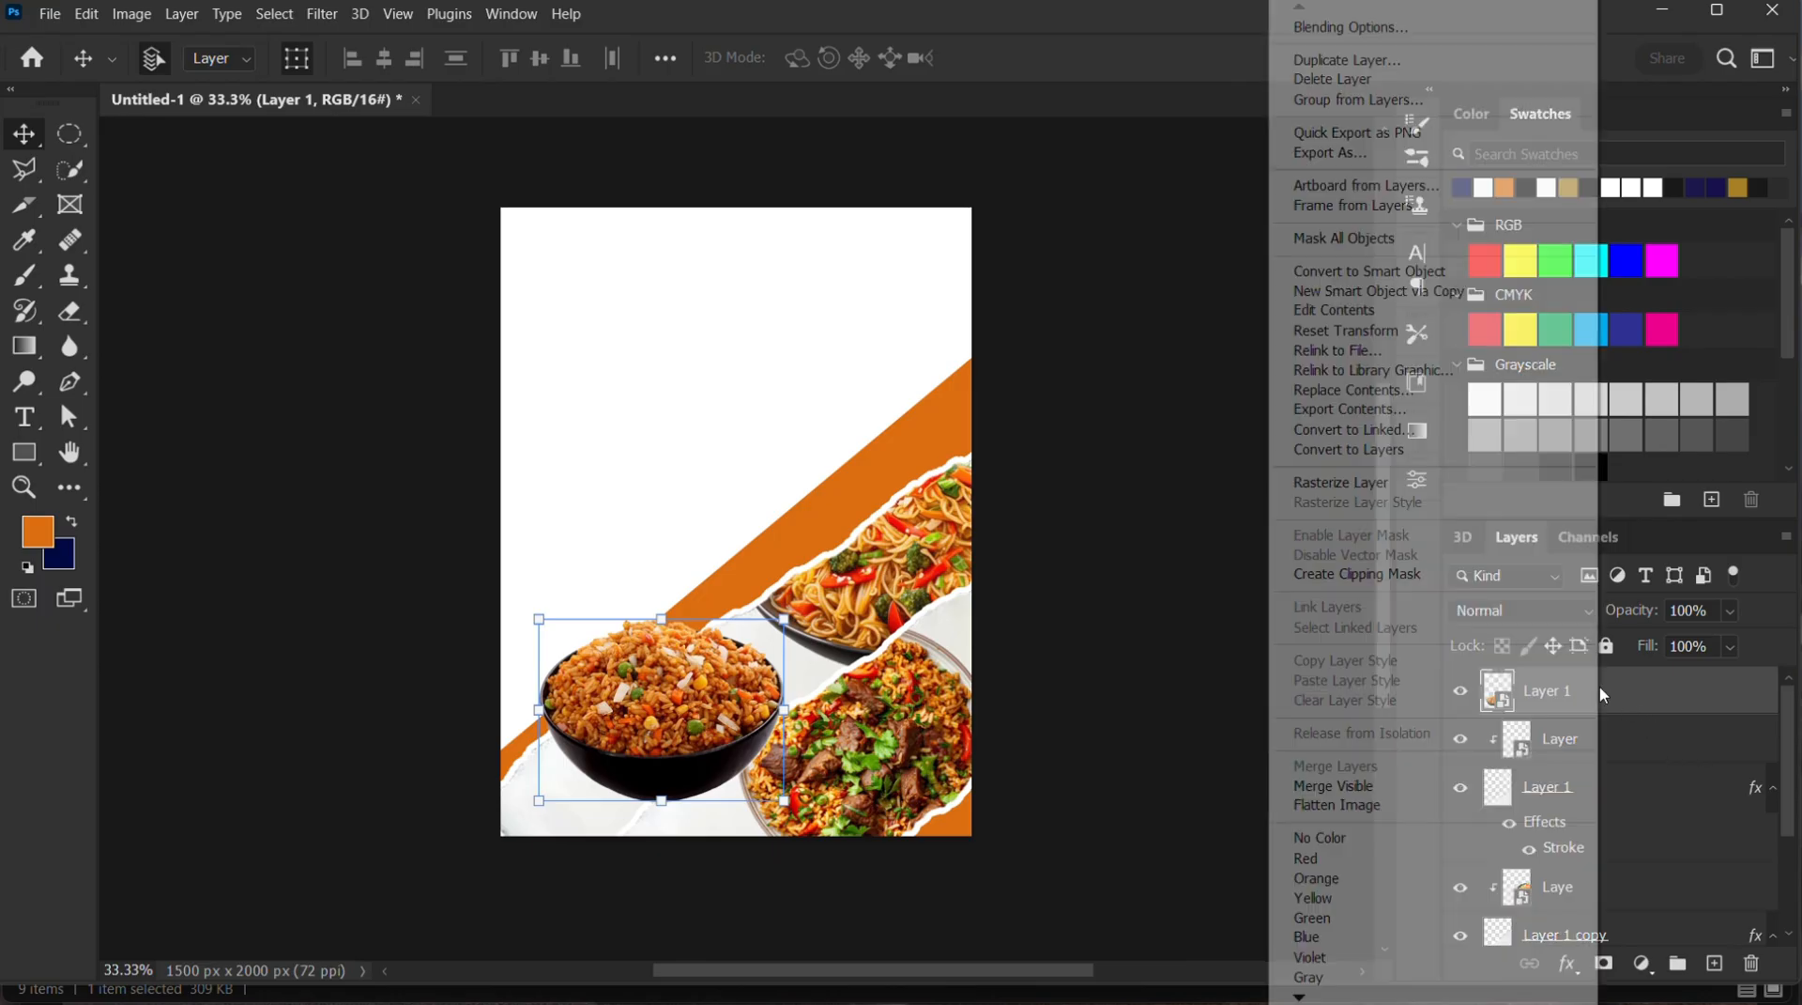
click(1395, 573)
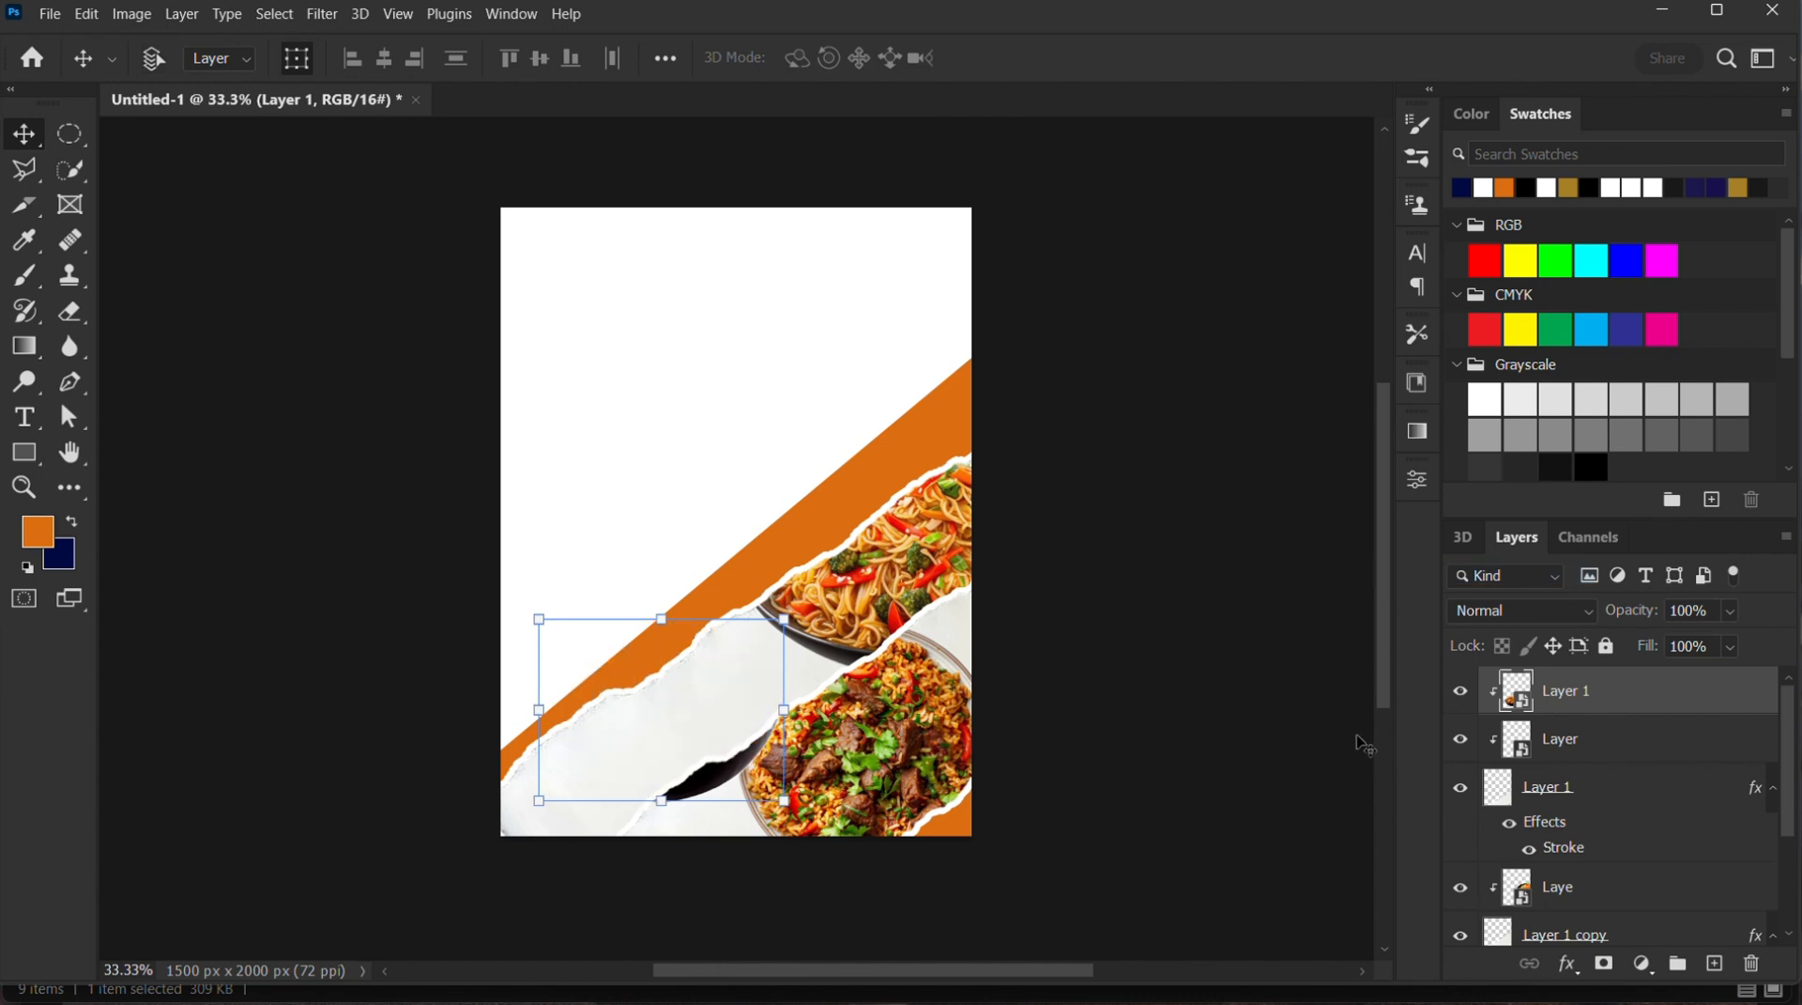
key(ctrl+alt+g)
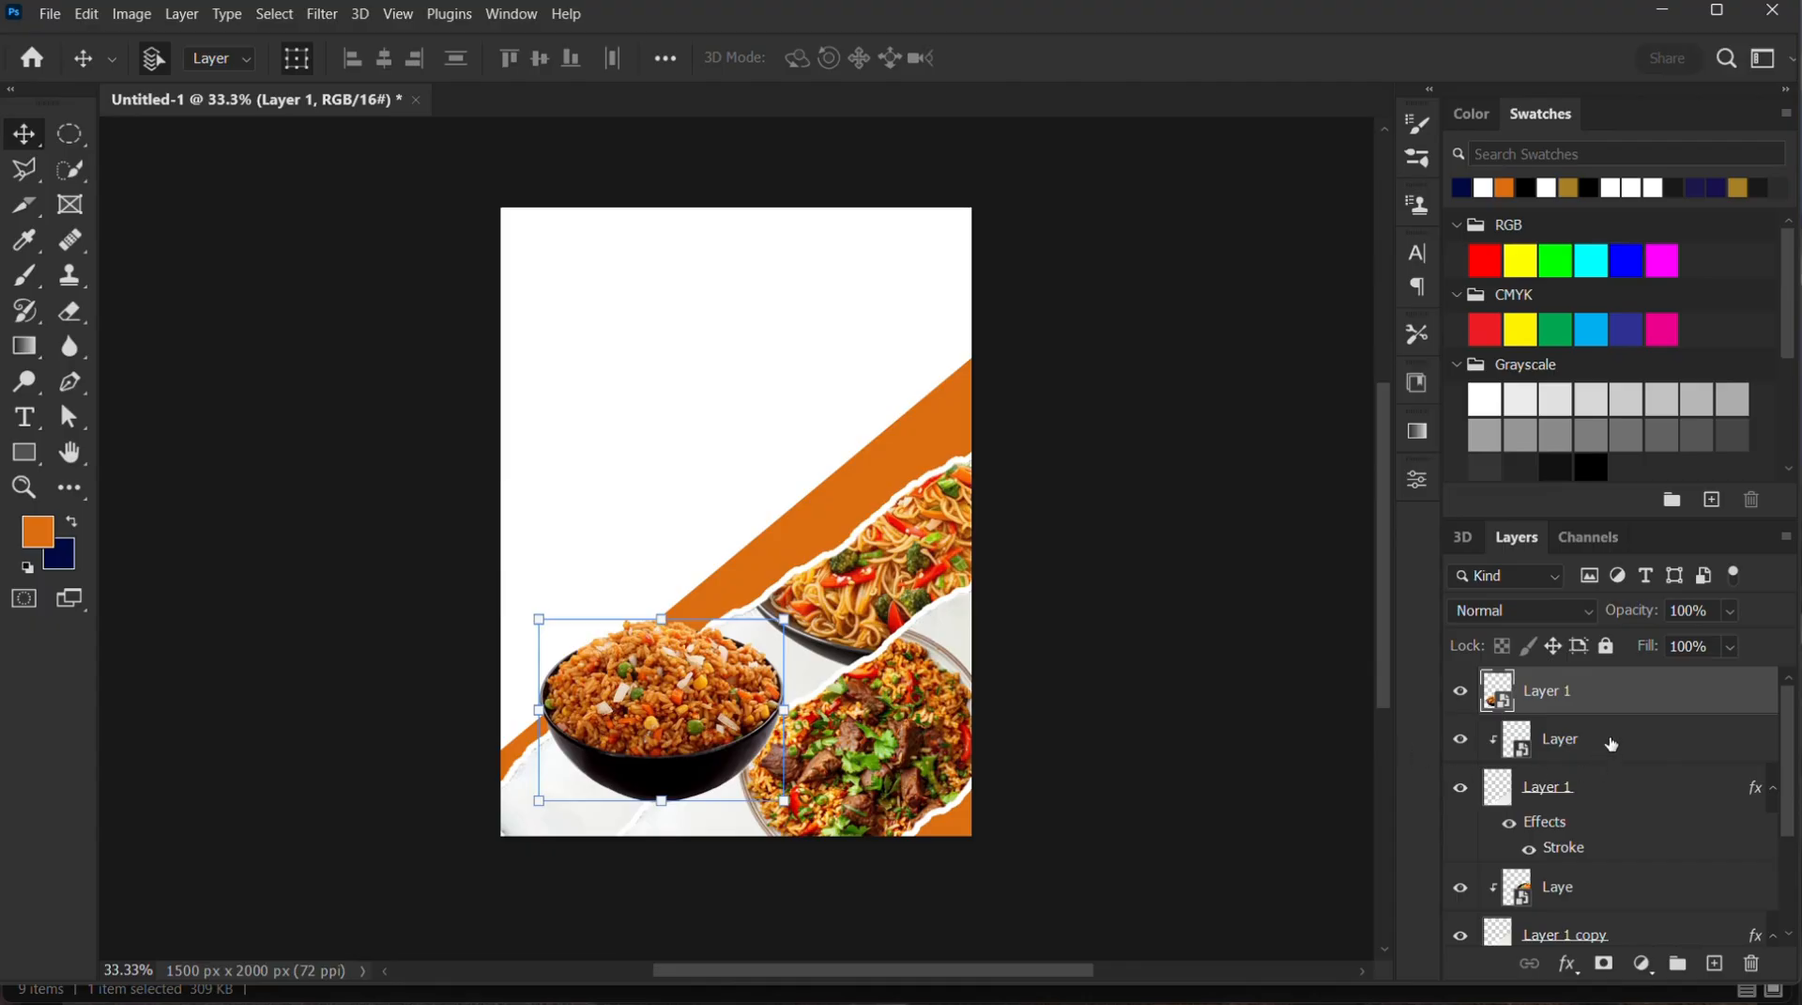
Move the rice bowl layer directly above the noodle bowl layer Laye and clip it to the torn paper copy
drag(1602, 702, 1627, 872)
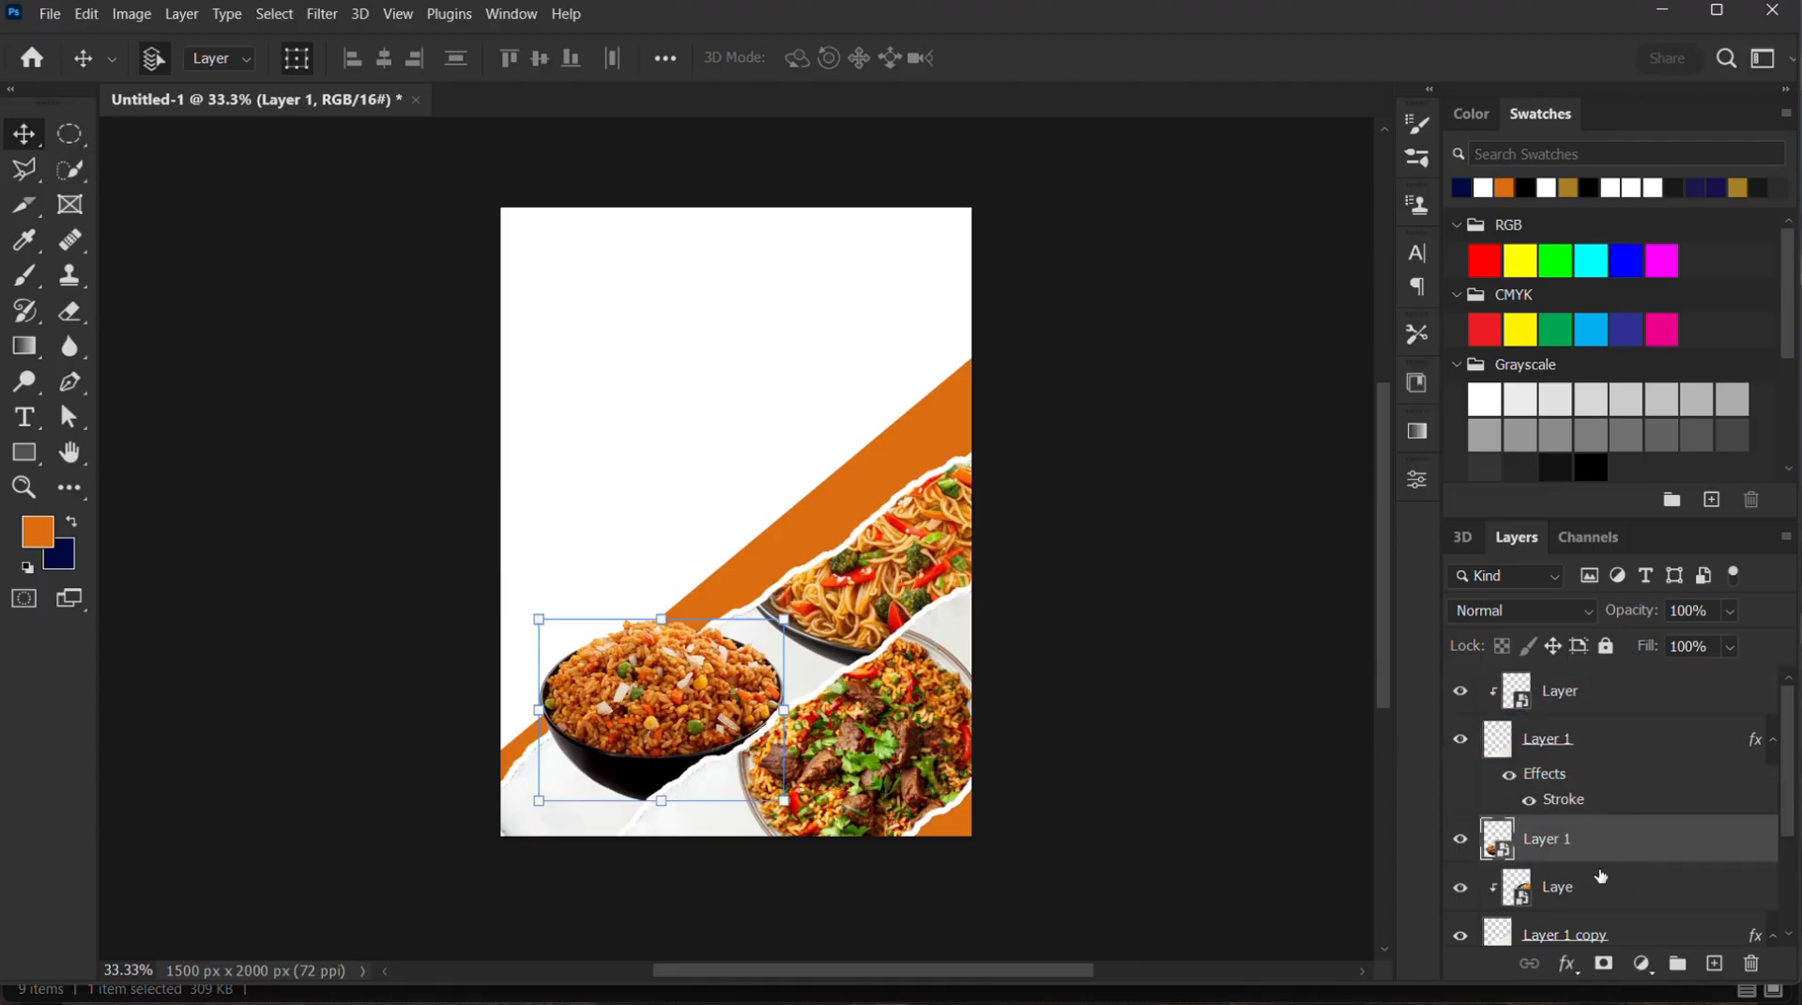
right_click(1599, 846)
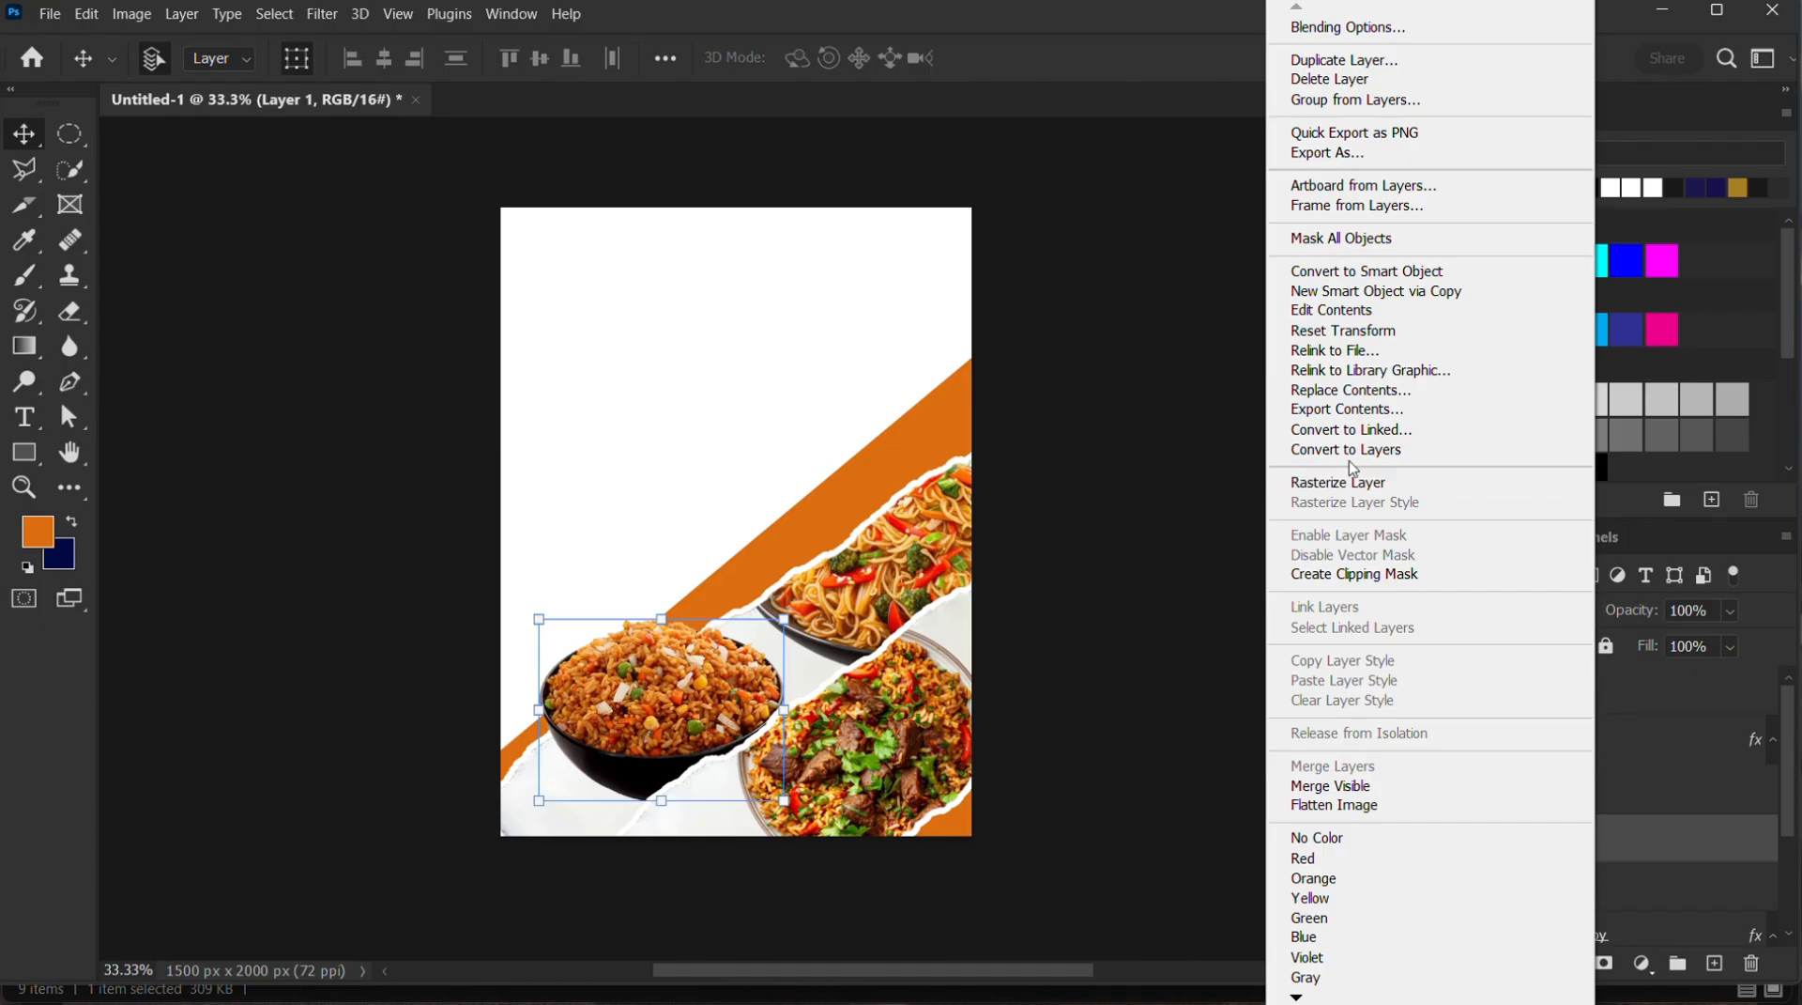
click(1341, 581)
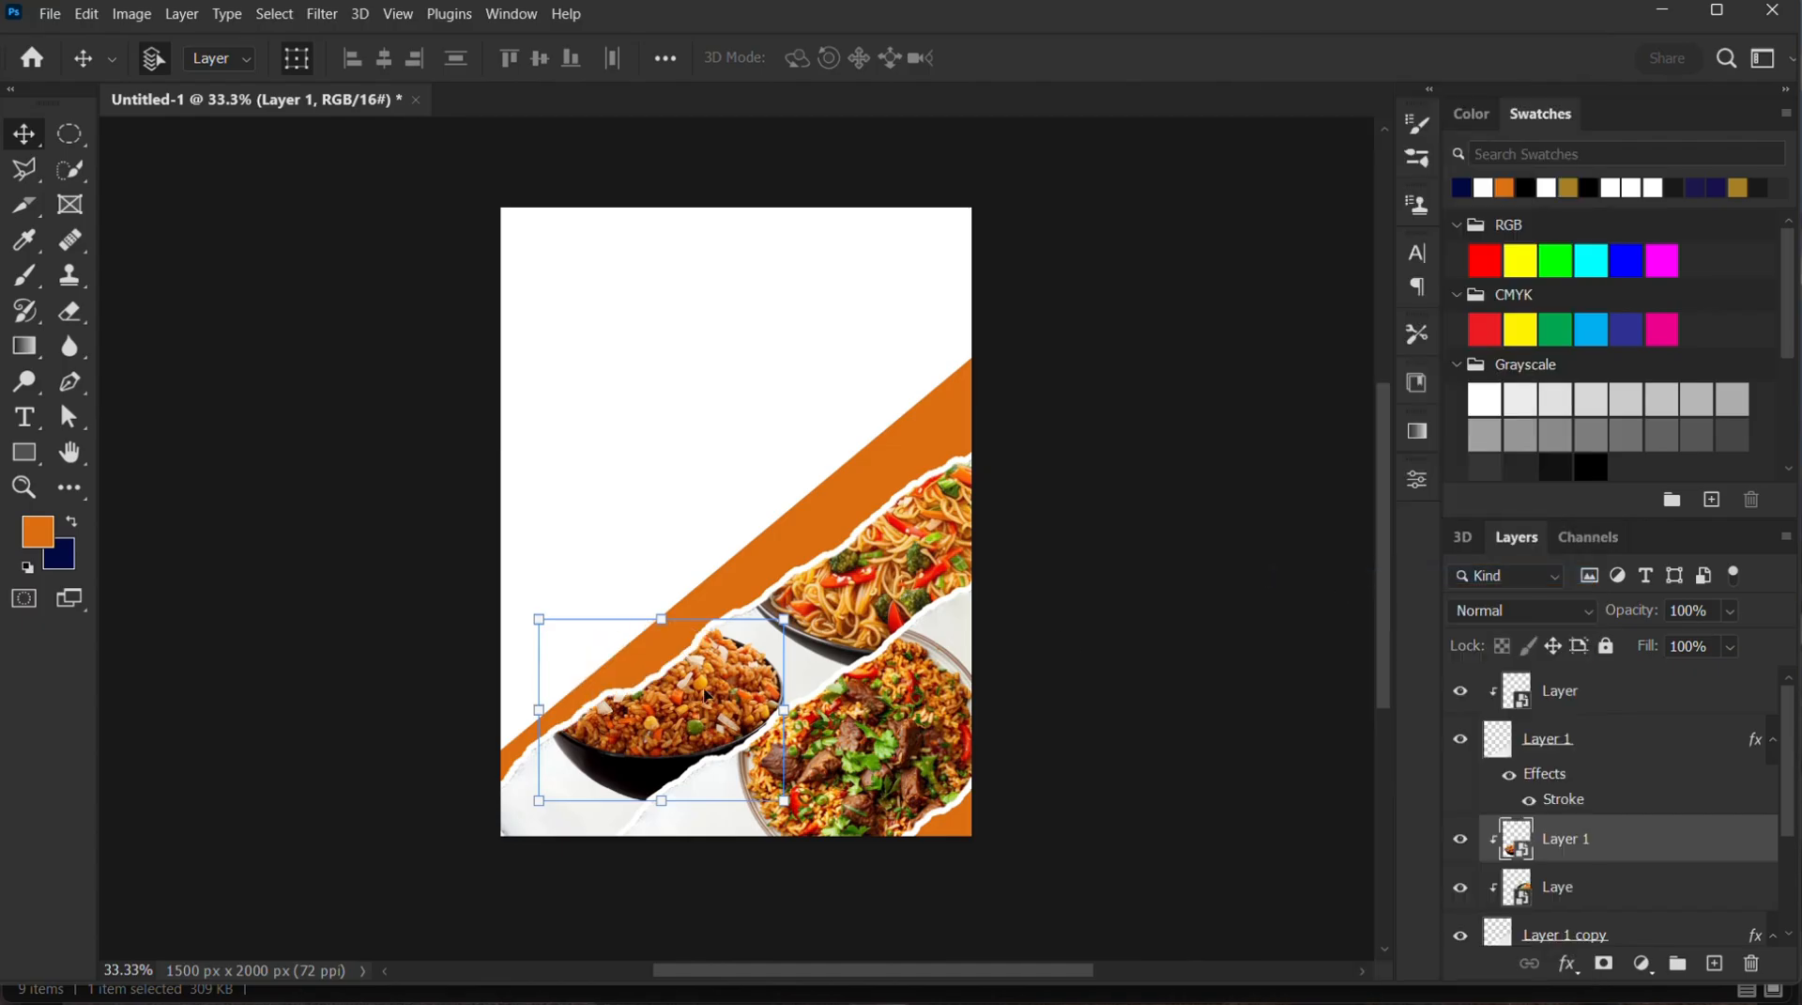
Move the clipped rice bowl to the left end of the upper torn strip and enlarge it to about 210%
drag(704, 702, 646, 751)
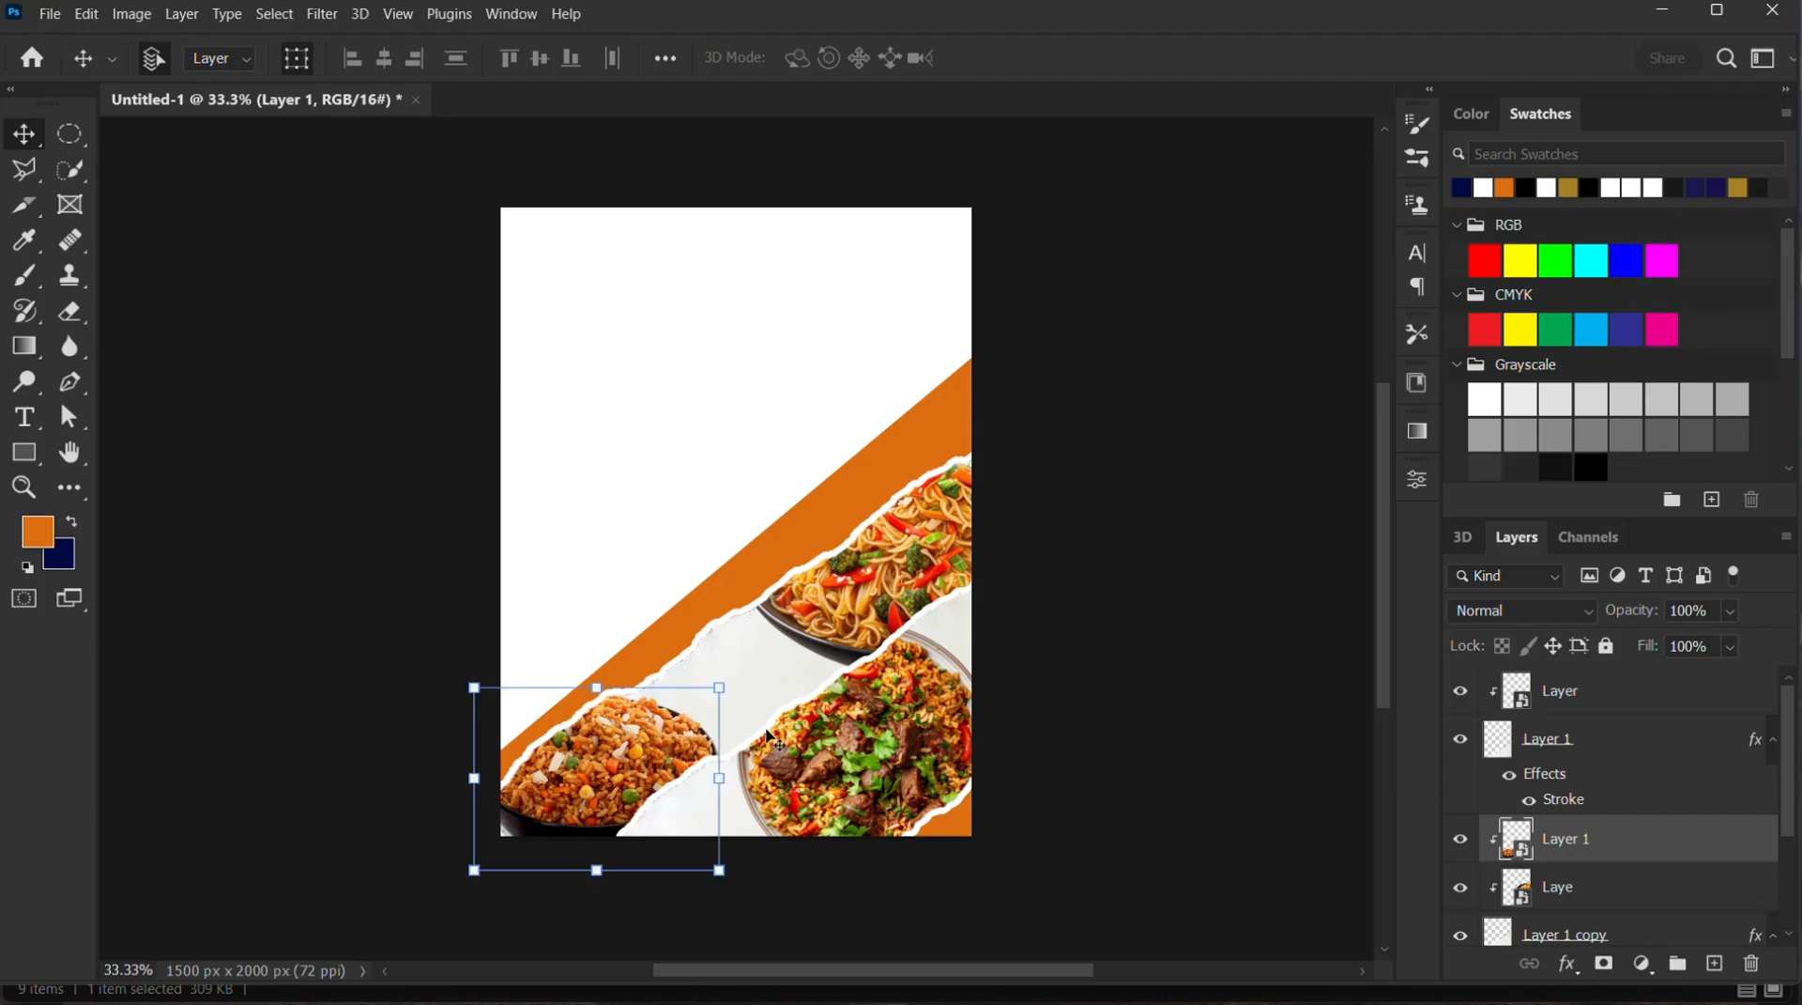
drag(734, 677, 795, 620)
drag(672, 737, 648, 762)
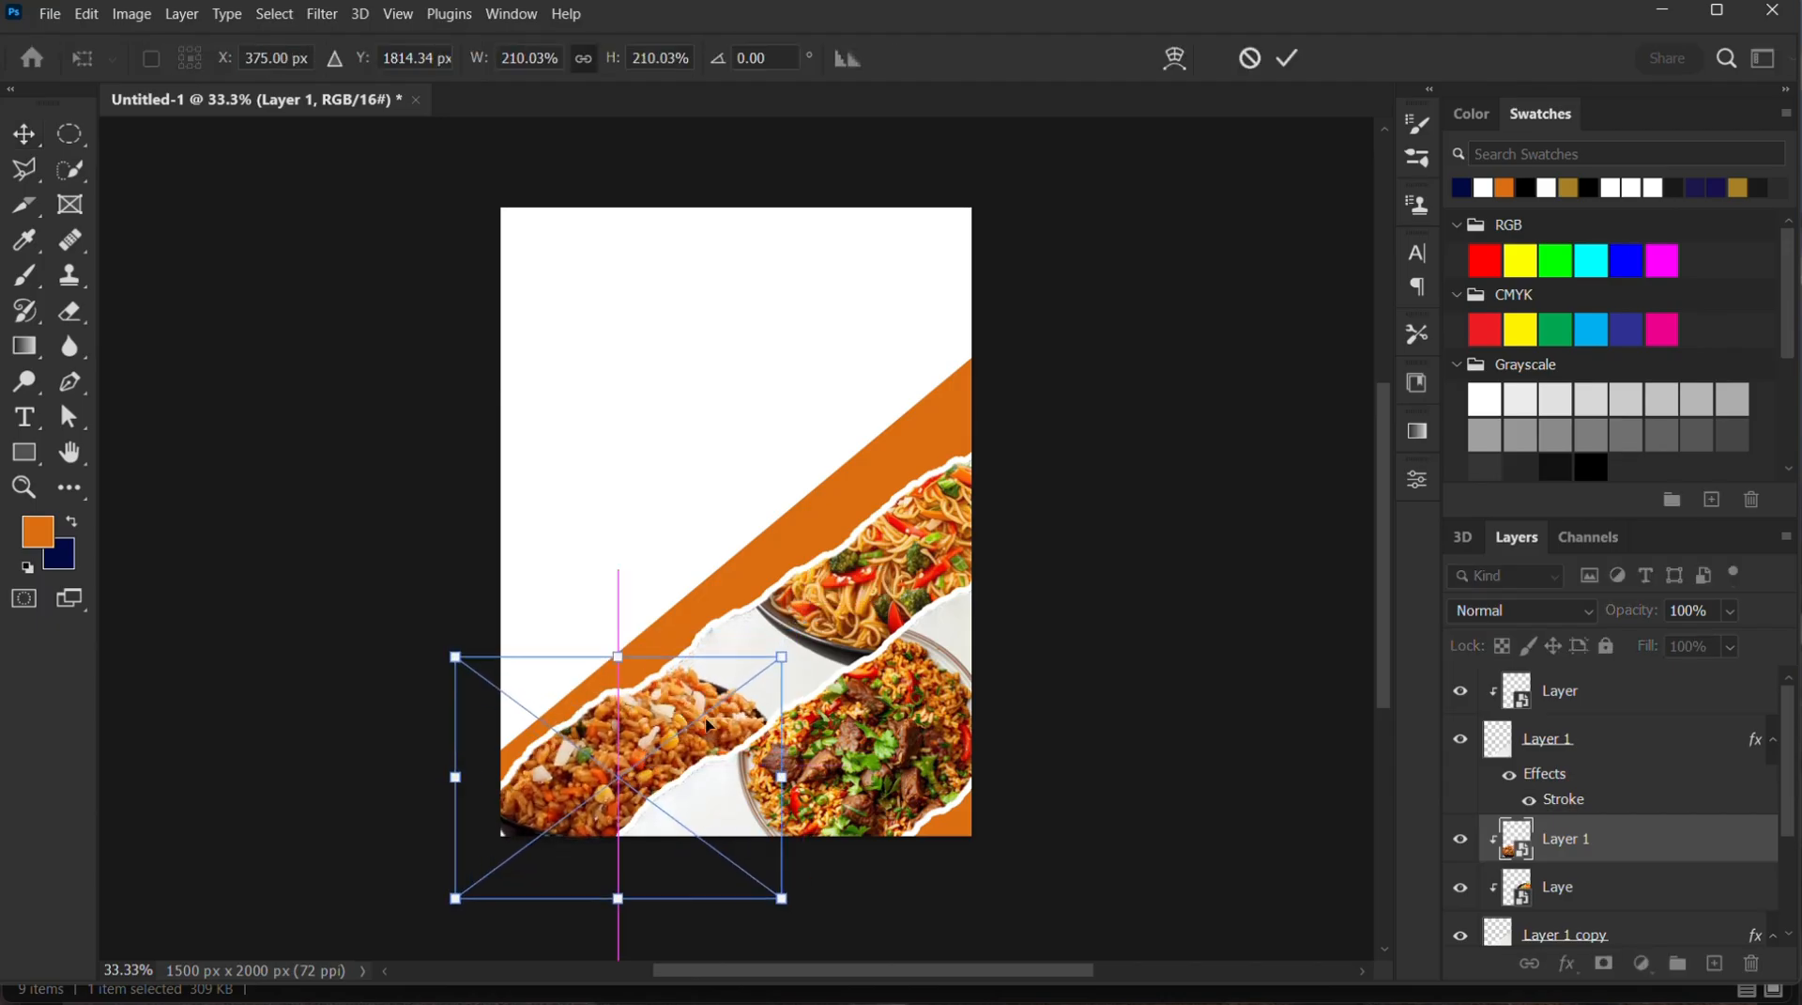
click(1287, 58)
click(1227, 510)
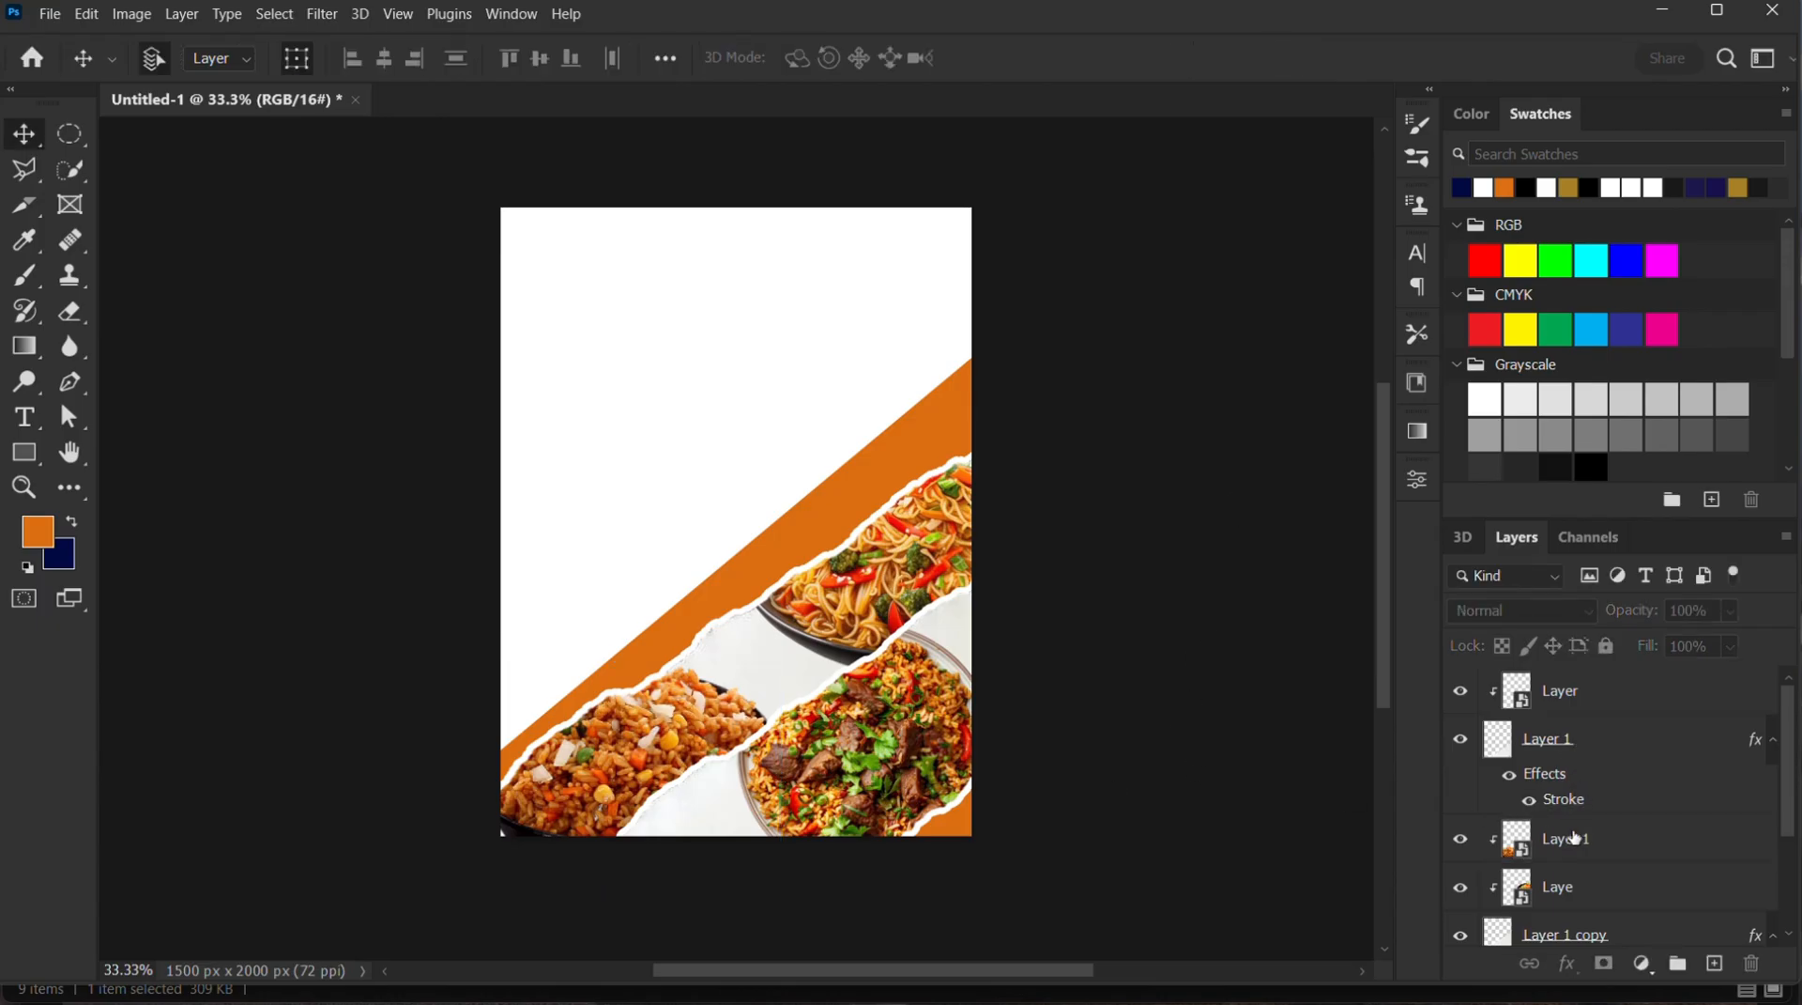
Duplicate the torn paper layer Layer 1 copy and shift the lower of the two up and left as a third diagonal strip
scroll(1574, 838, down, 3)
click(1575, 779)
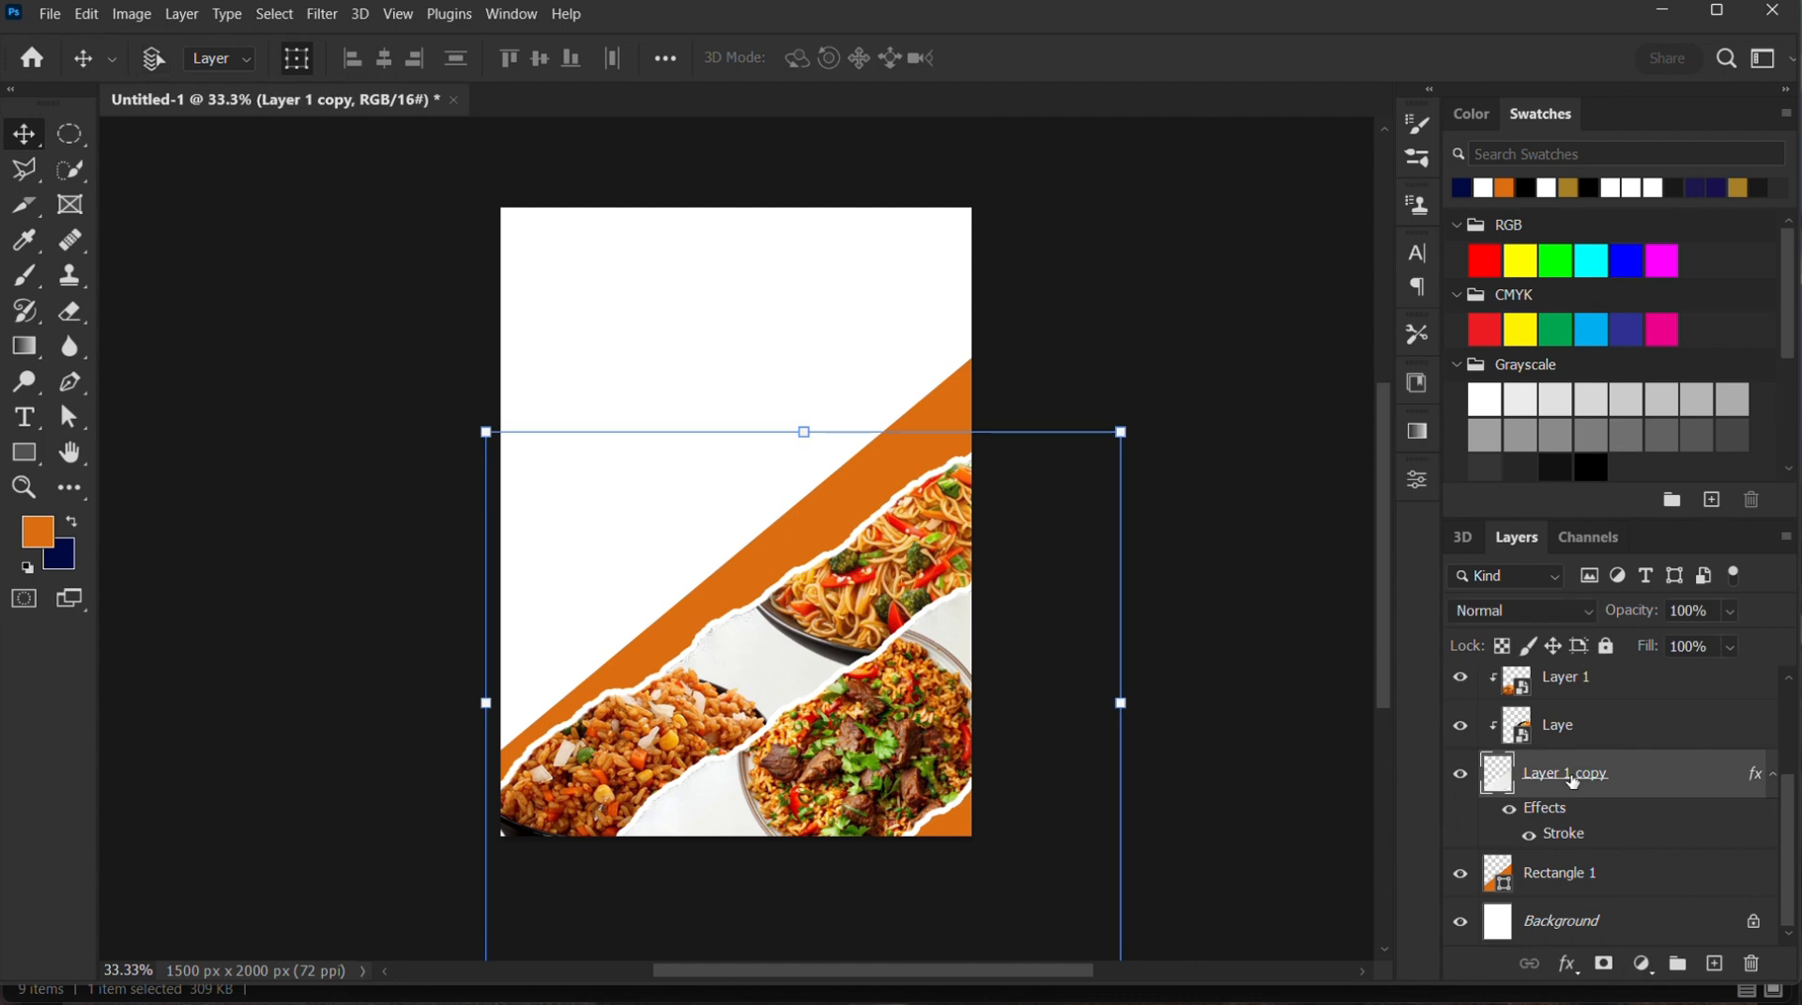
key(ctrl+j)
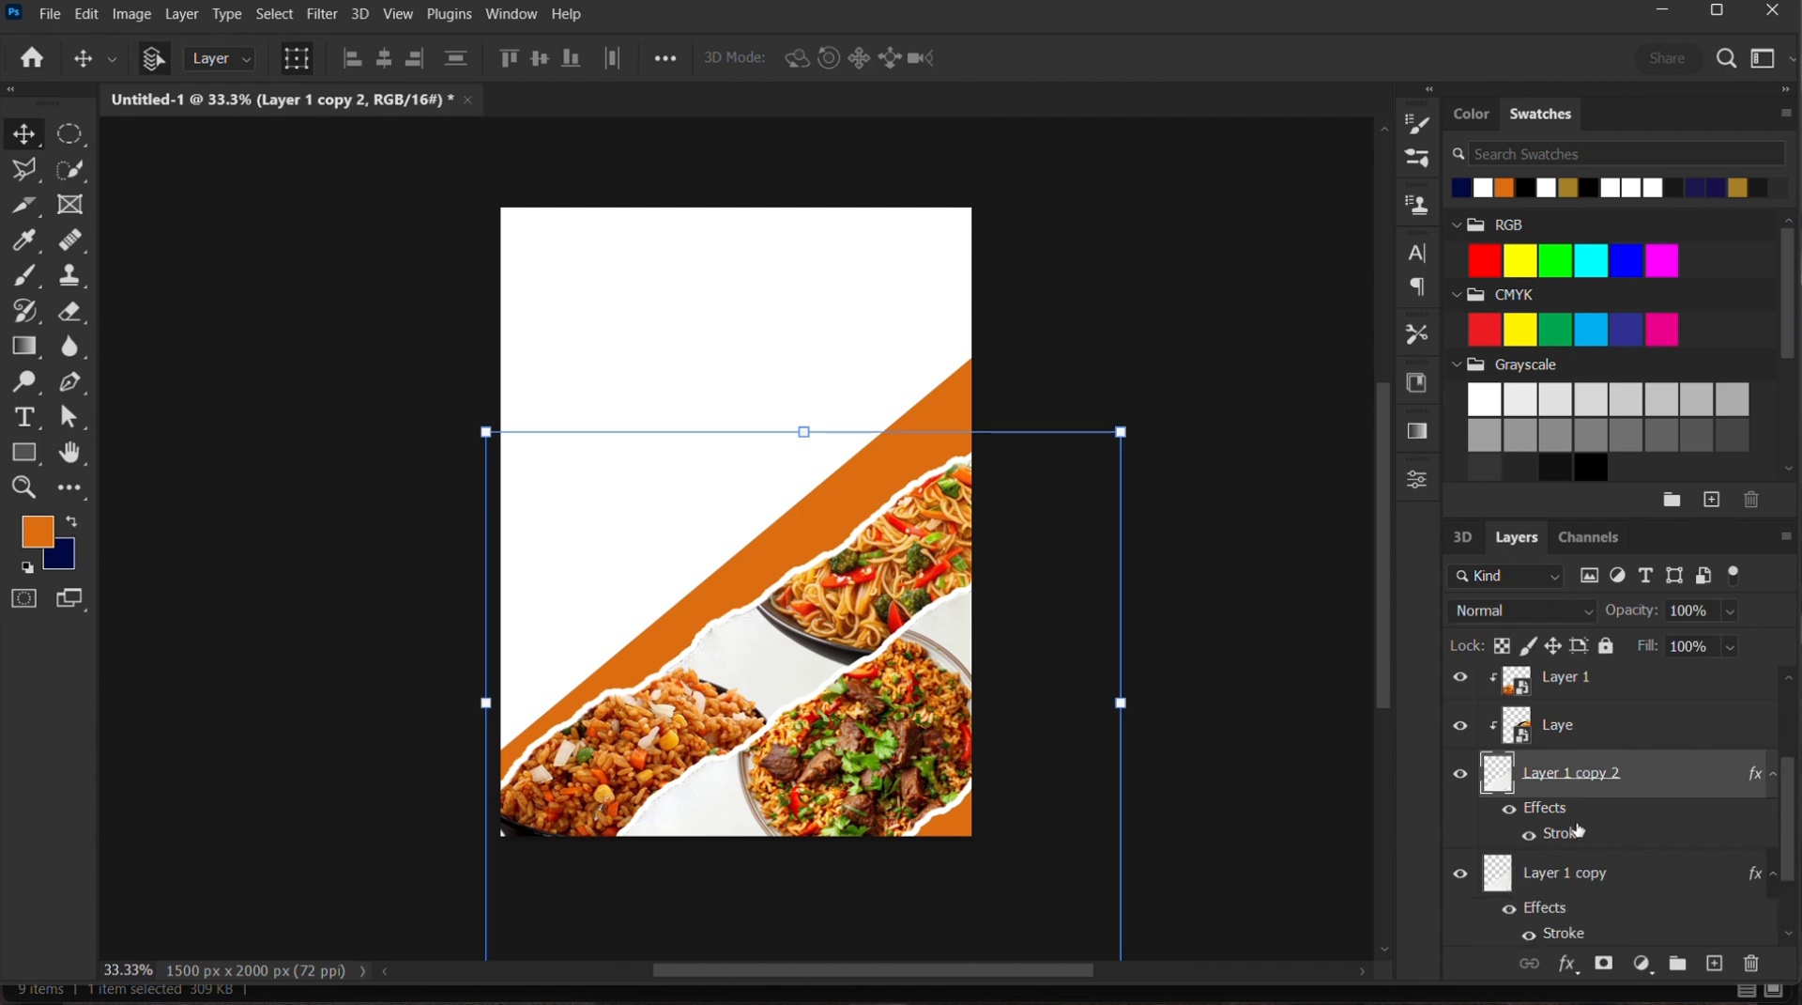
click(1565, 874)
scroll(1563, 878, down, 1)
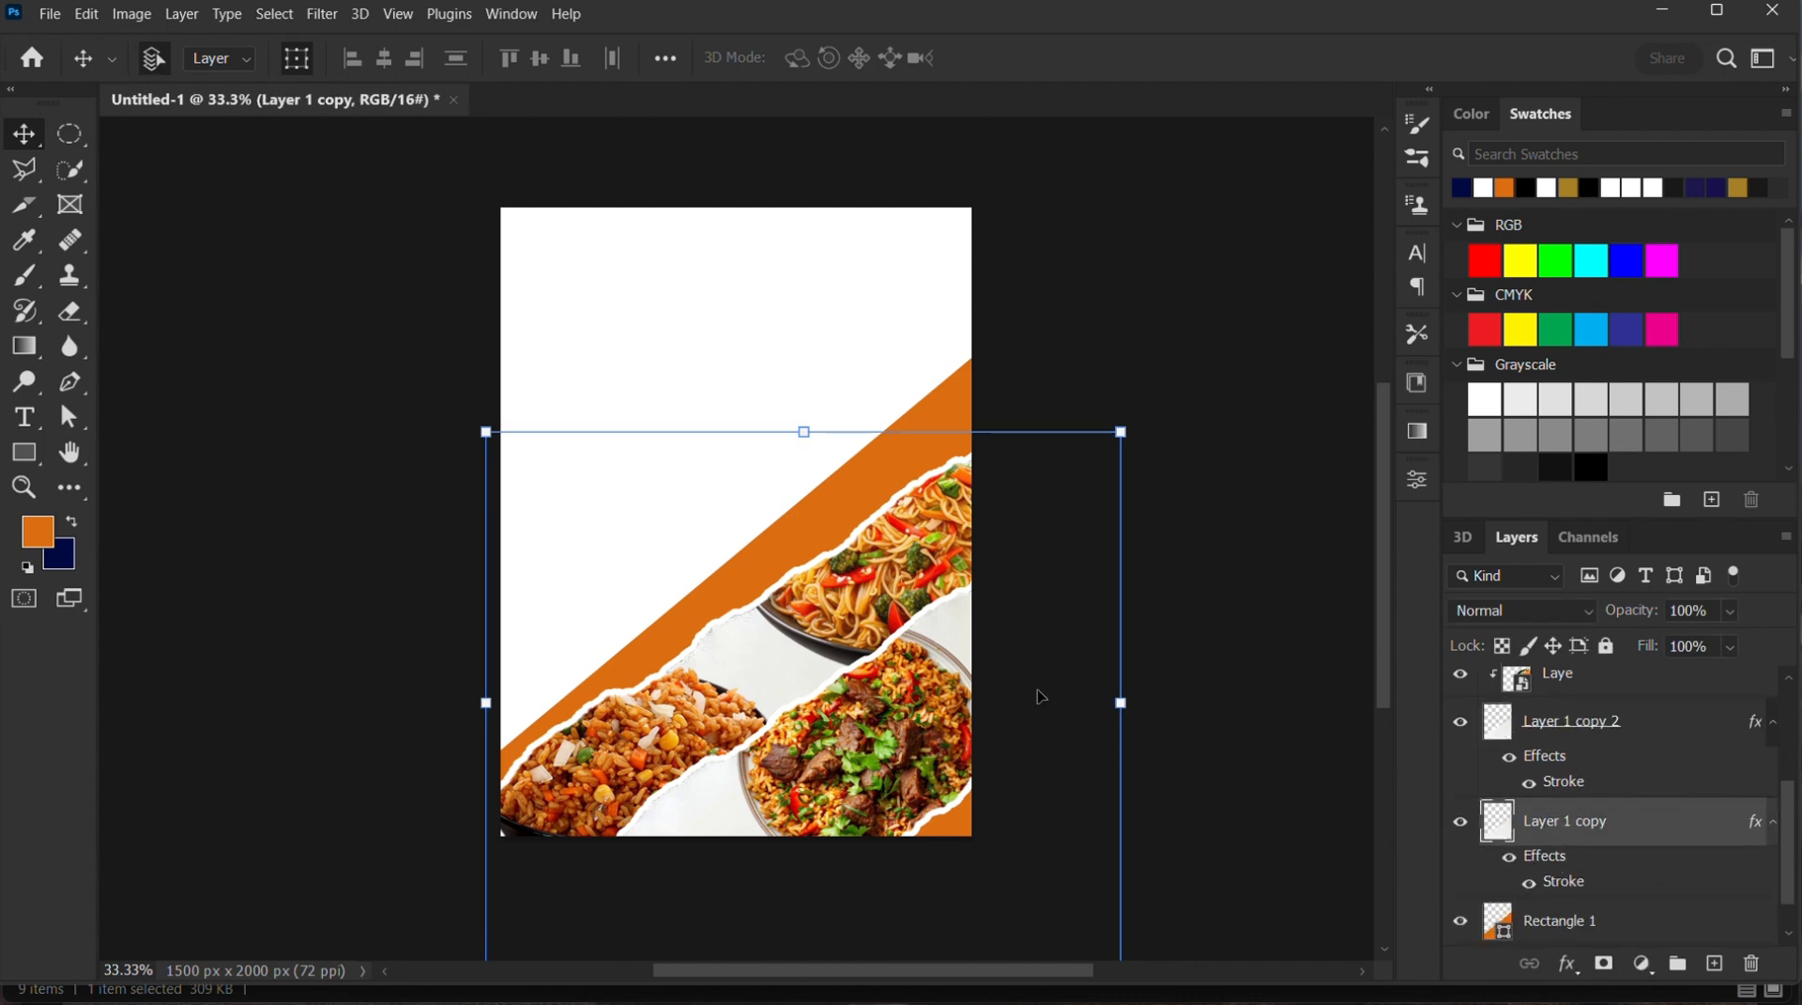
drag(792, 563, 680, 516)
click(1197, 535)
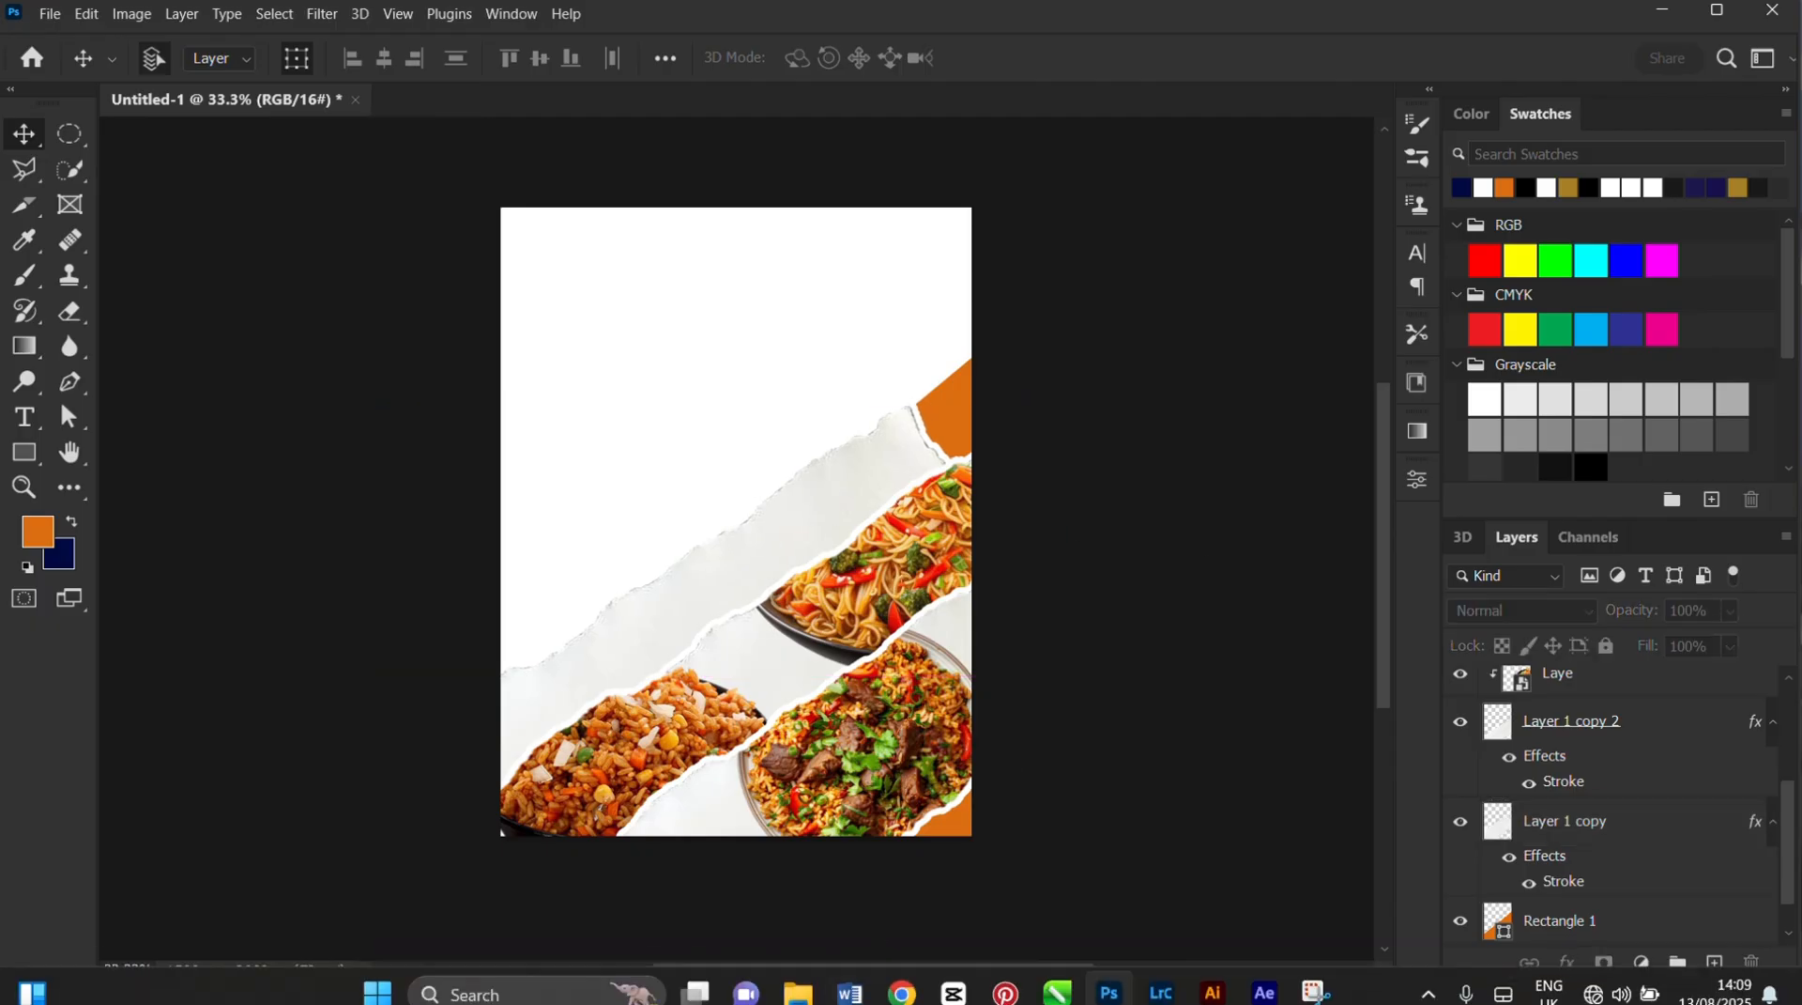
Place the rice-and-chicken plate image Layer 3 from the Source files folder onto the flyer
click(798, 999)
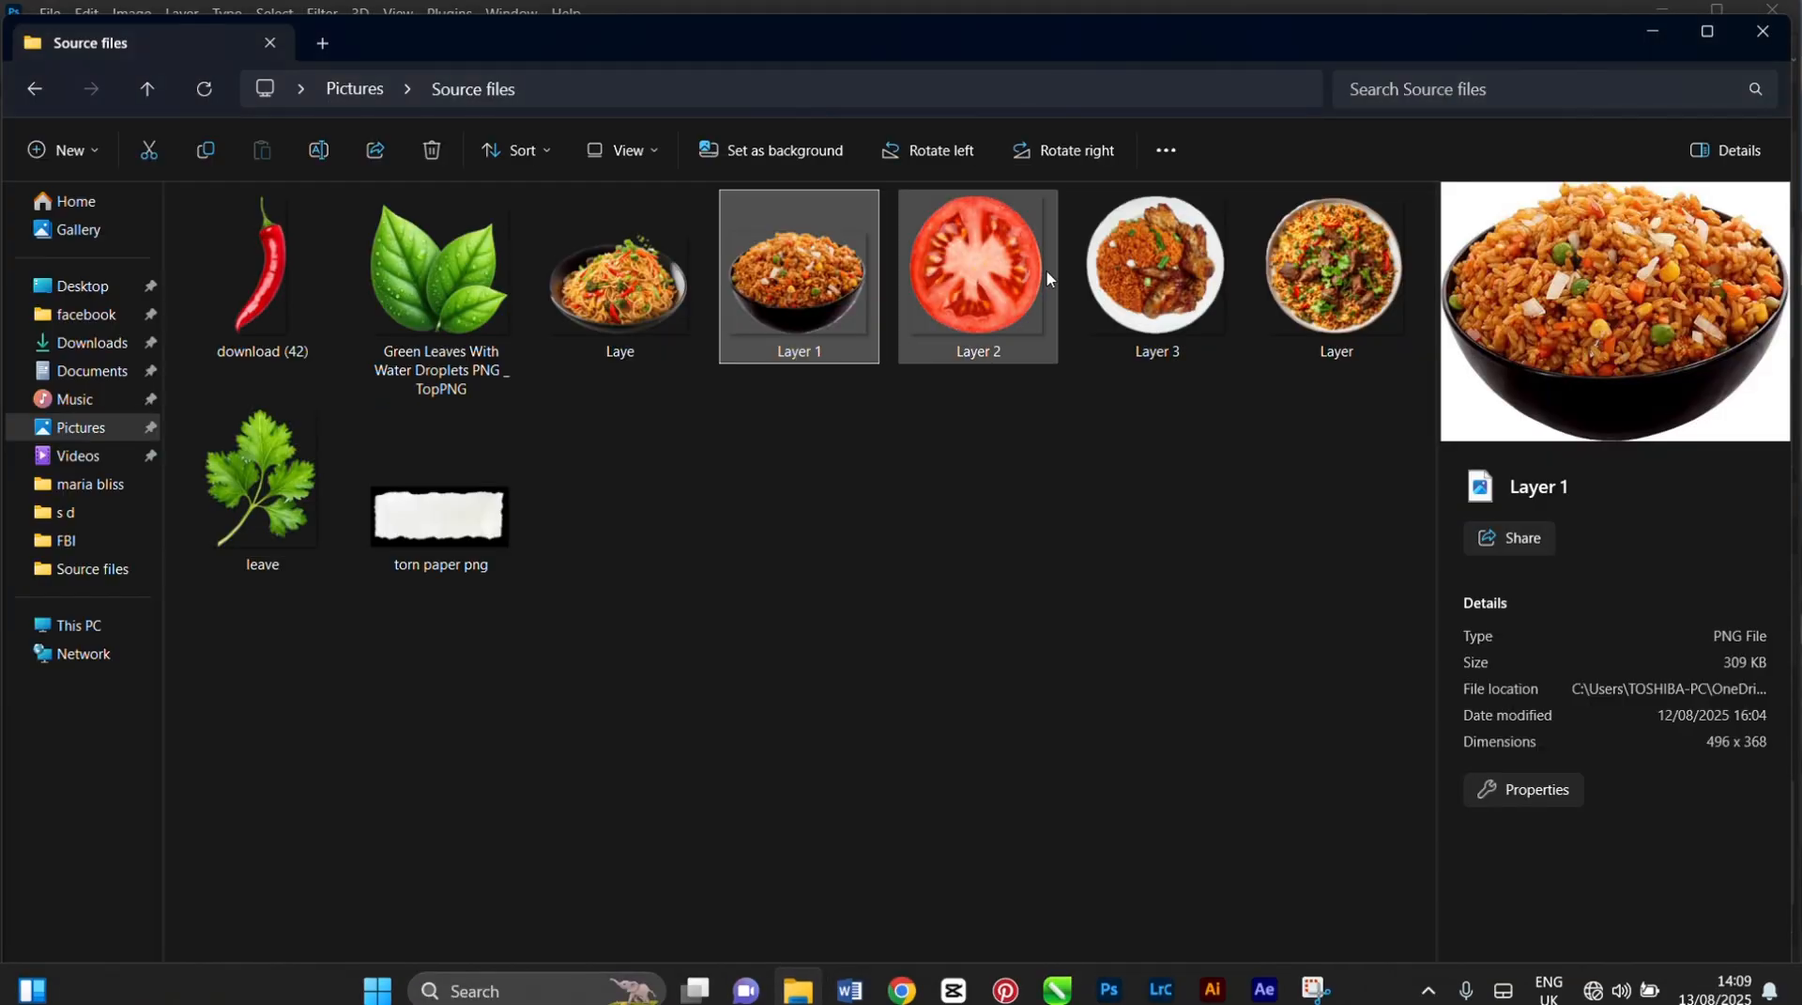
click(1168, 284)
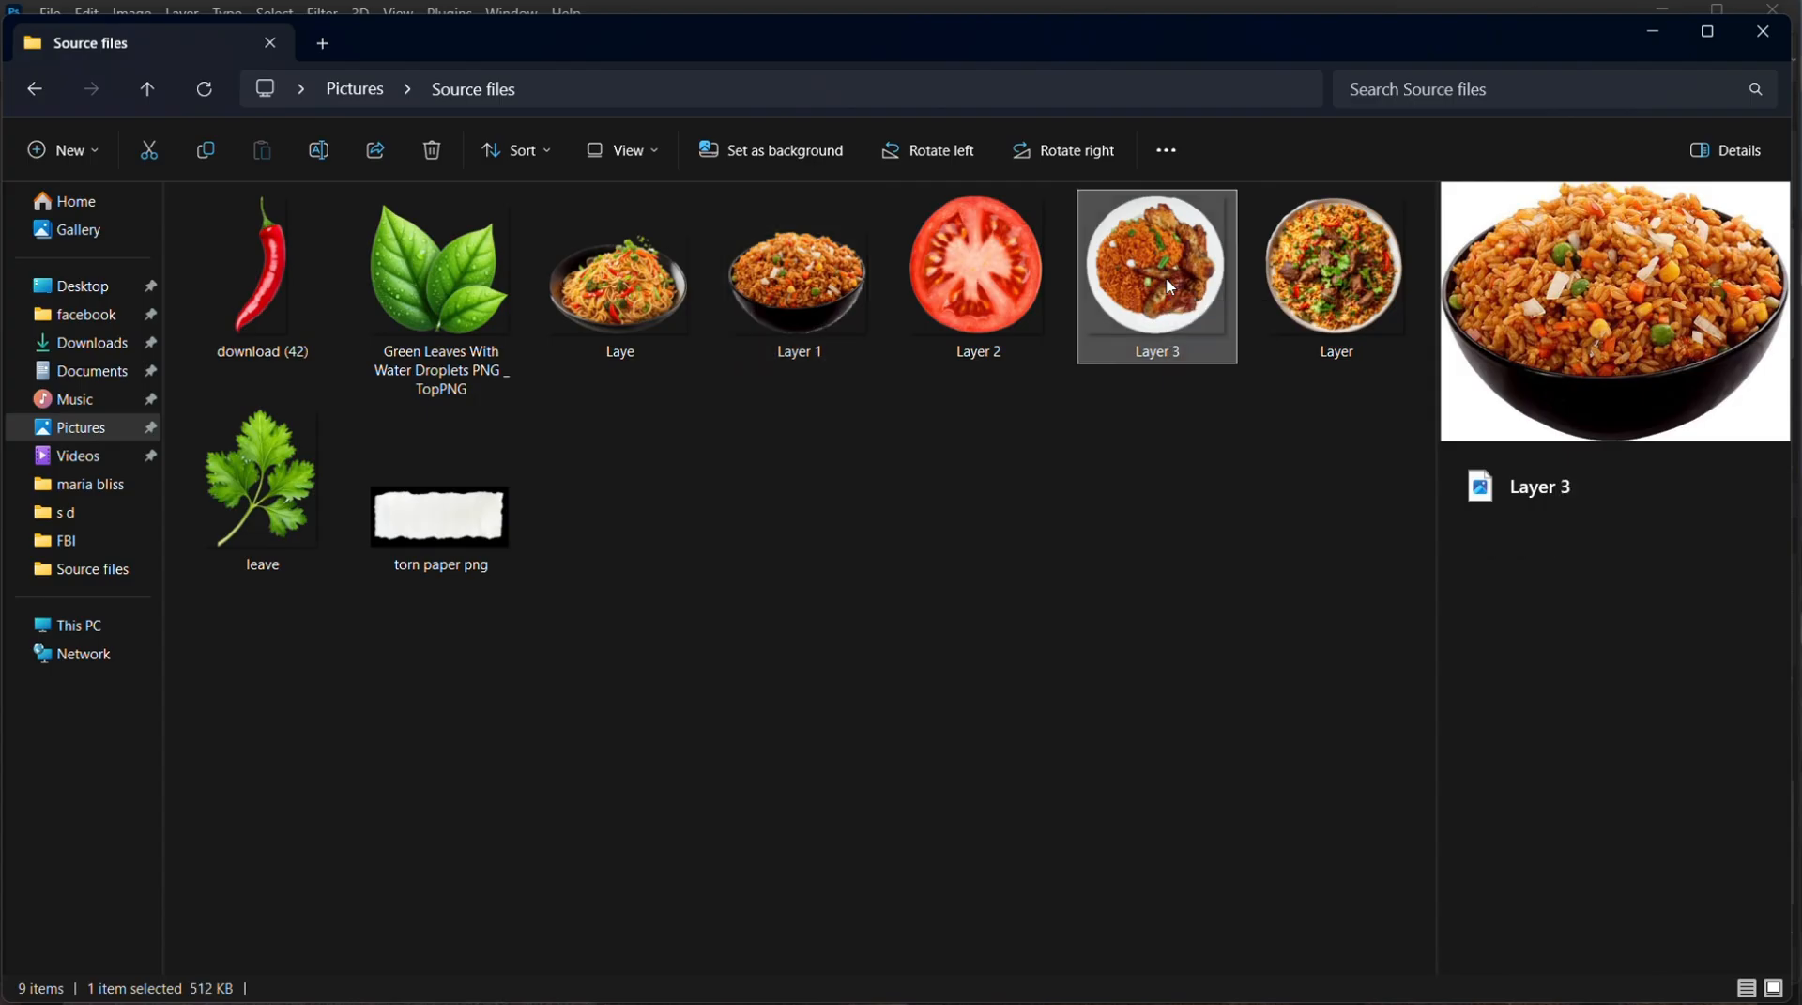
drag(1165, 273, 713, 524)
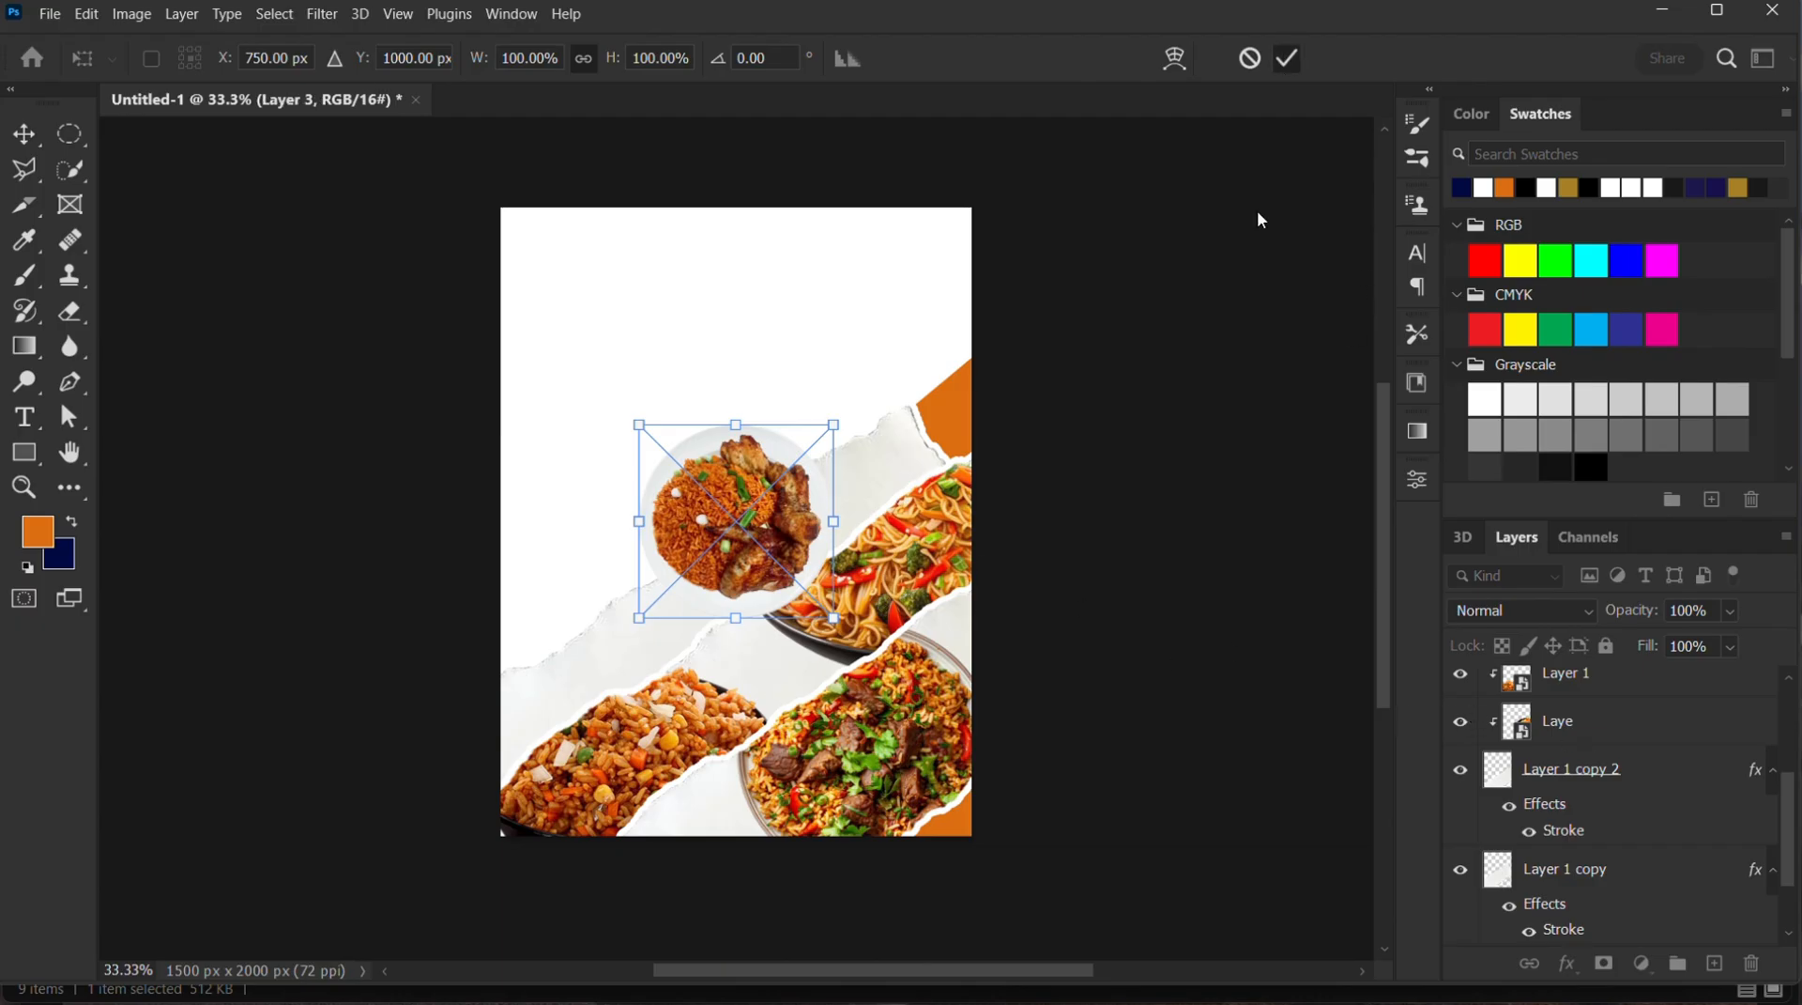
Move the rice-and-chicken plate layer directly above Layer 1 copy and clip it to that torn paper
click(891, 485)
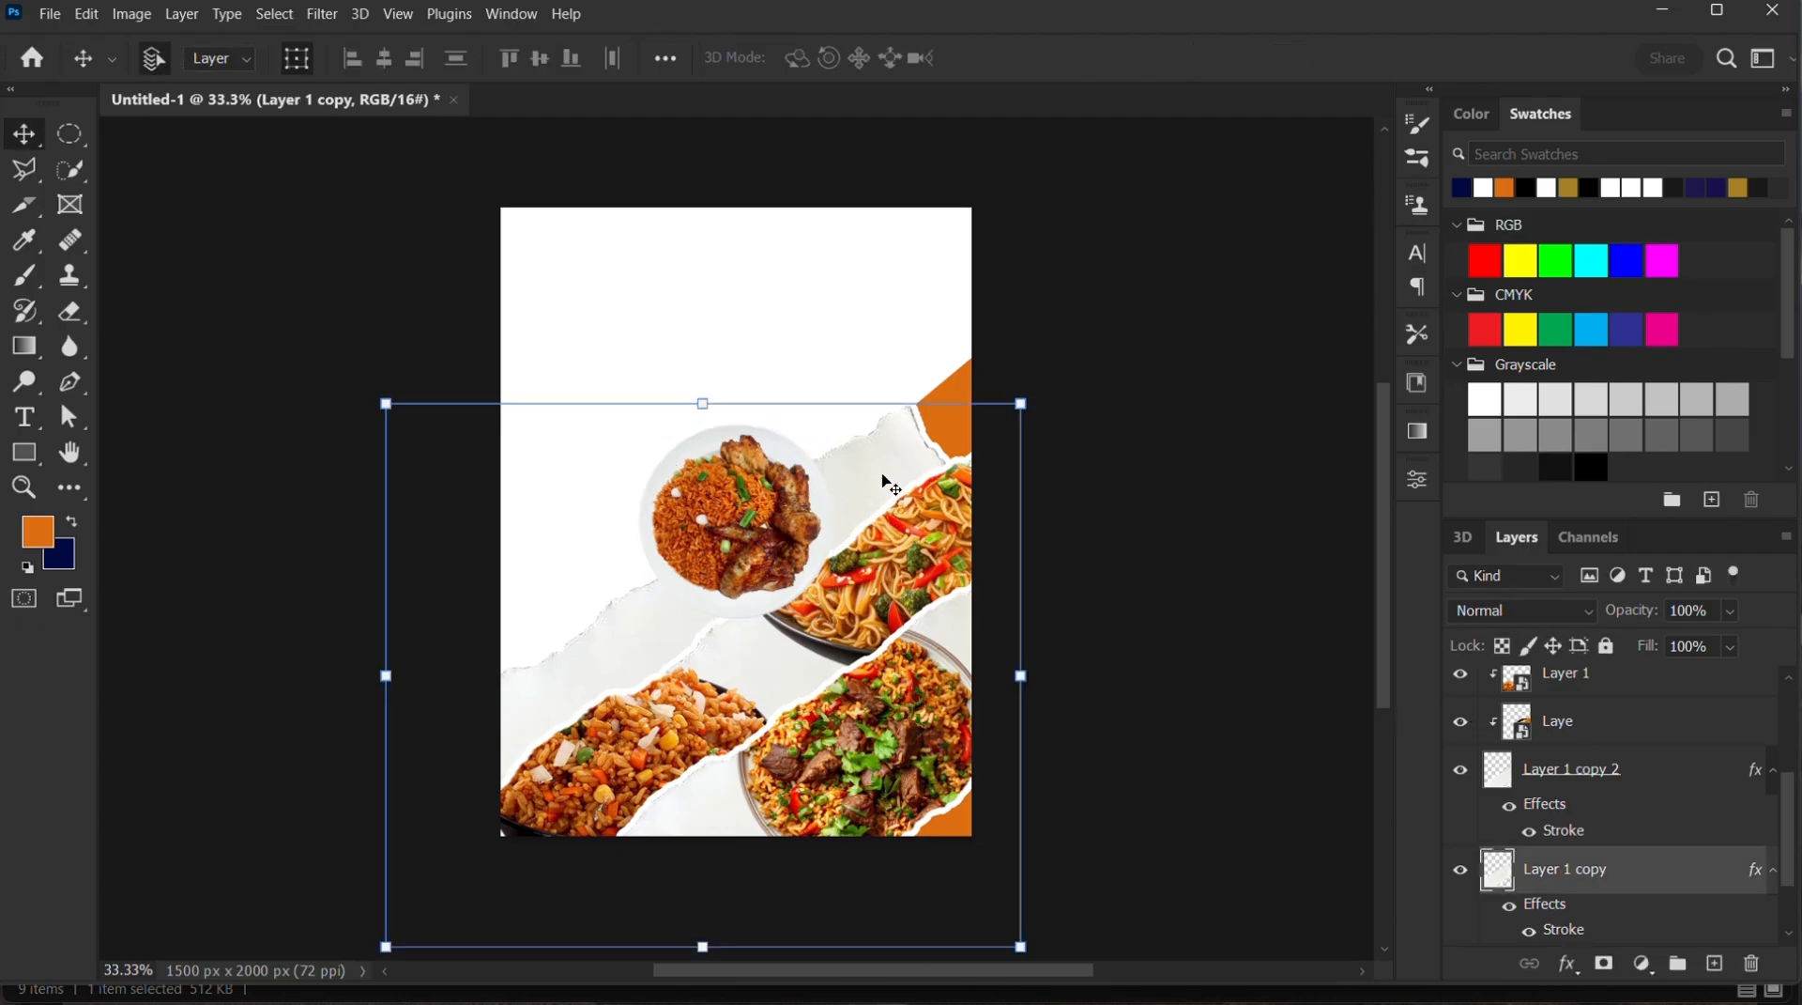
click(1259, 320)
click(762, 521)
drag(1631, 698, 1641, 818)
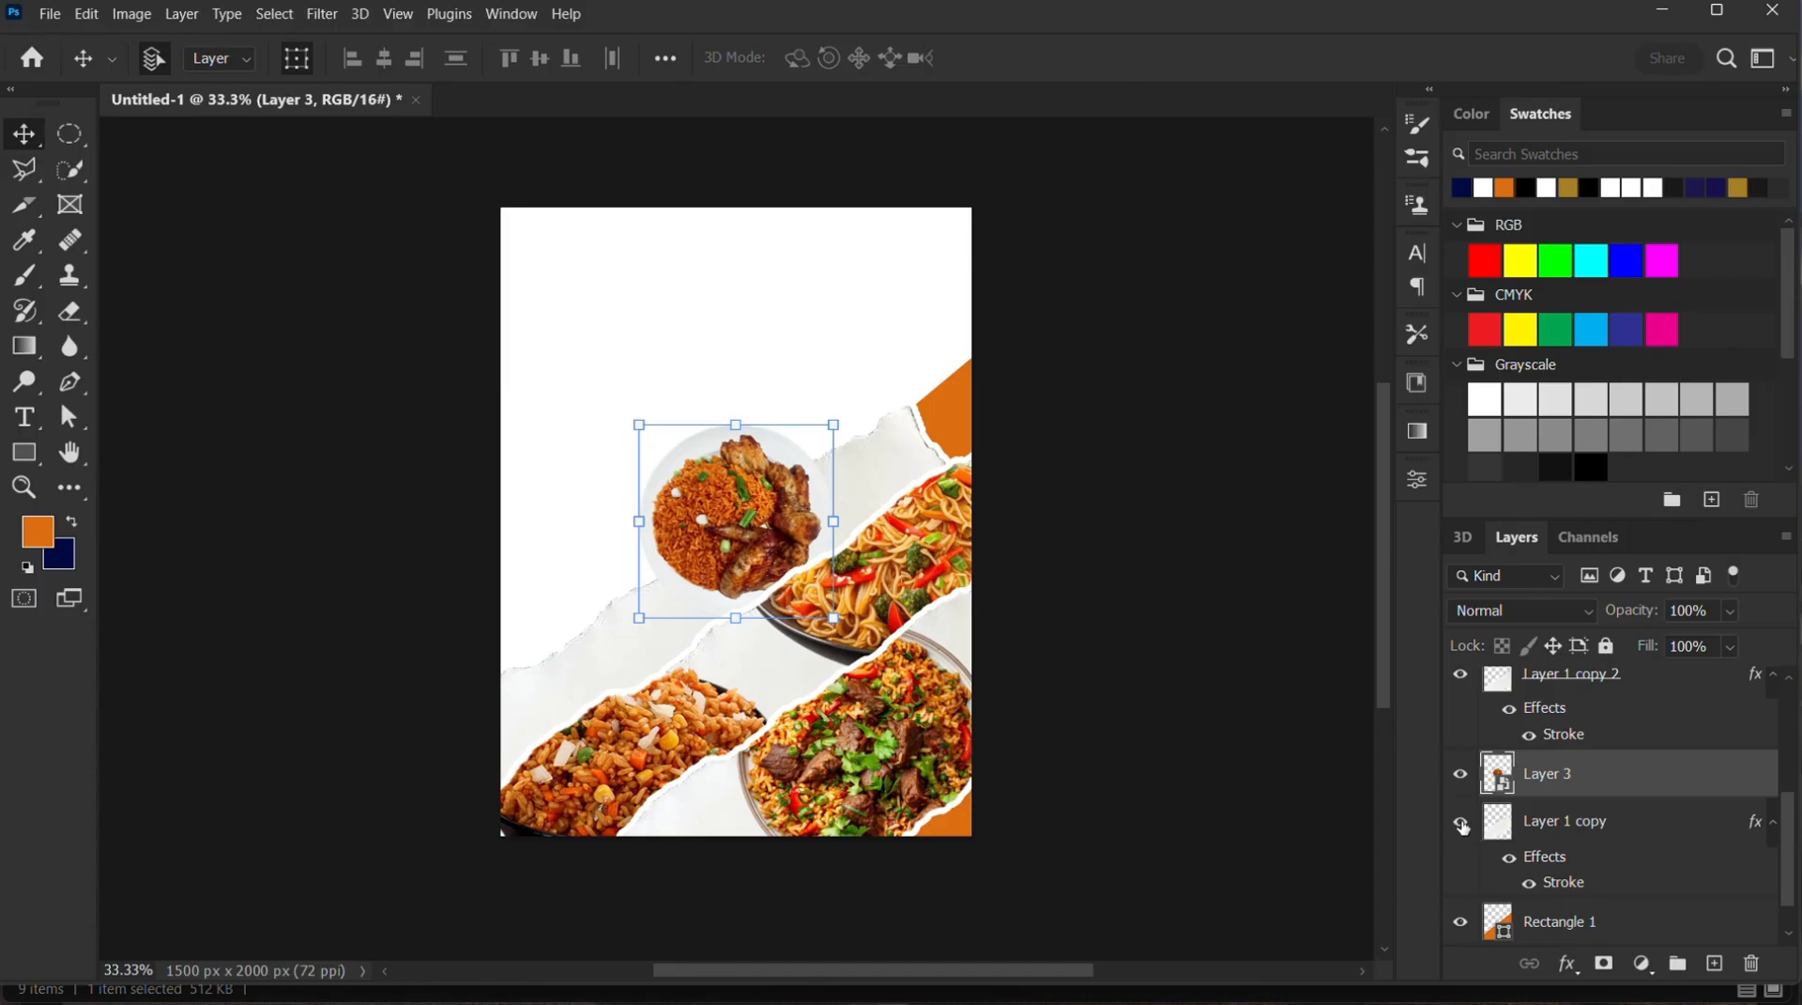
click(1462, 824)
click(1462, 824)
right_click(1593, 785)
click(1437, 574)
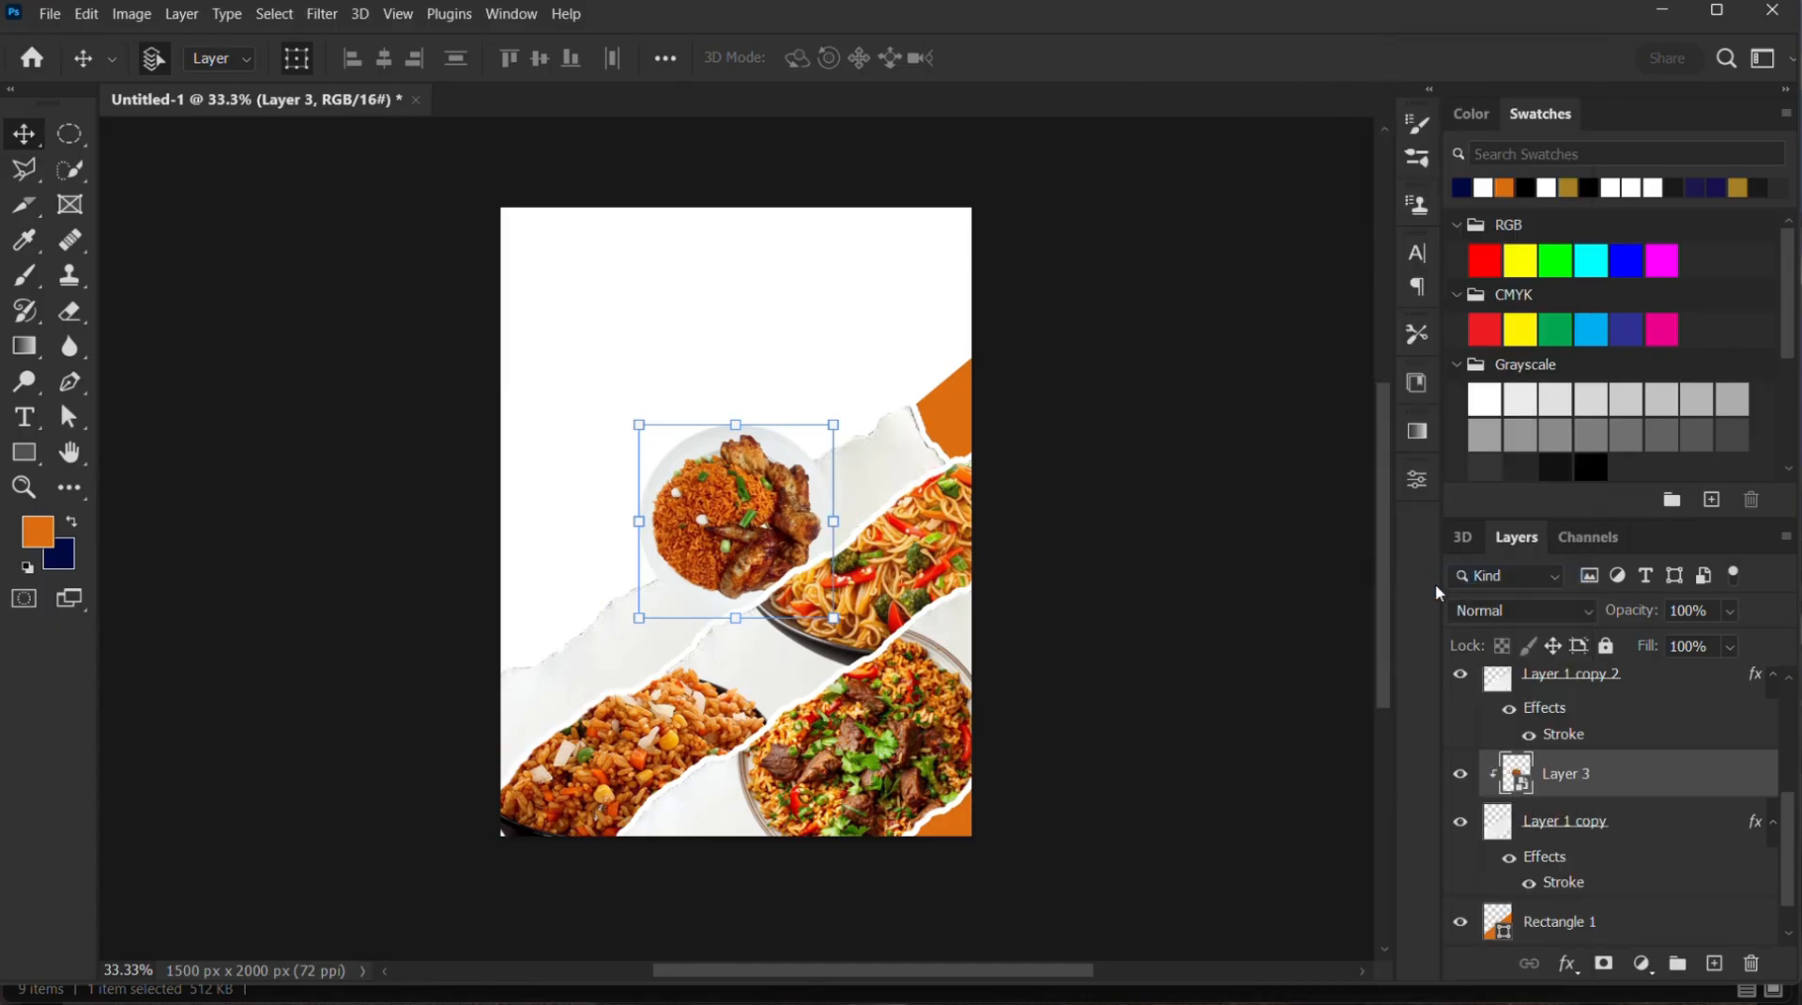
Enlarge the clipped rice-and-chicken plate to about 178% and position it in the left half of the topmost torn strip
drag(784, 528, 751, 601)
drag(799, 498, 967, 410)
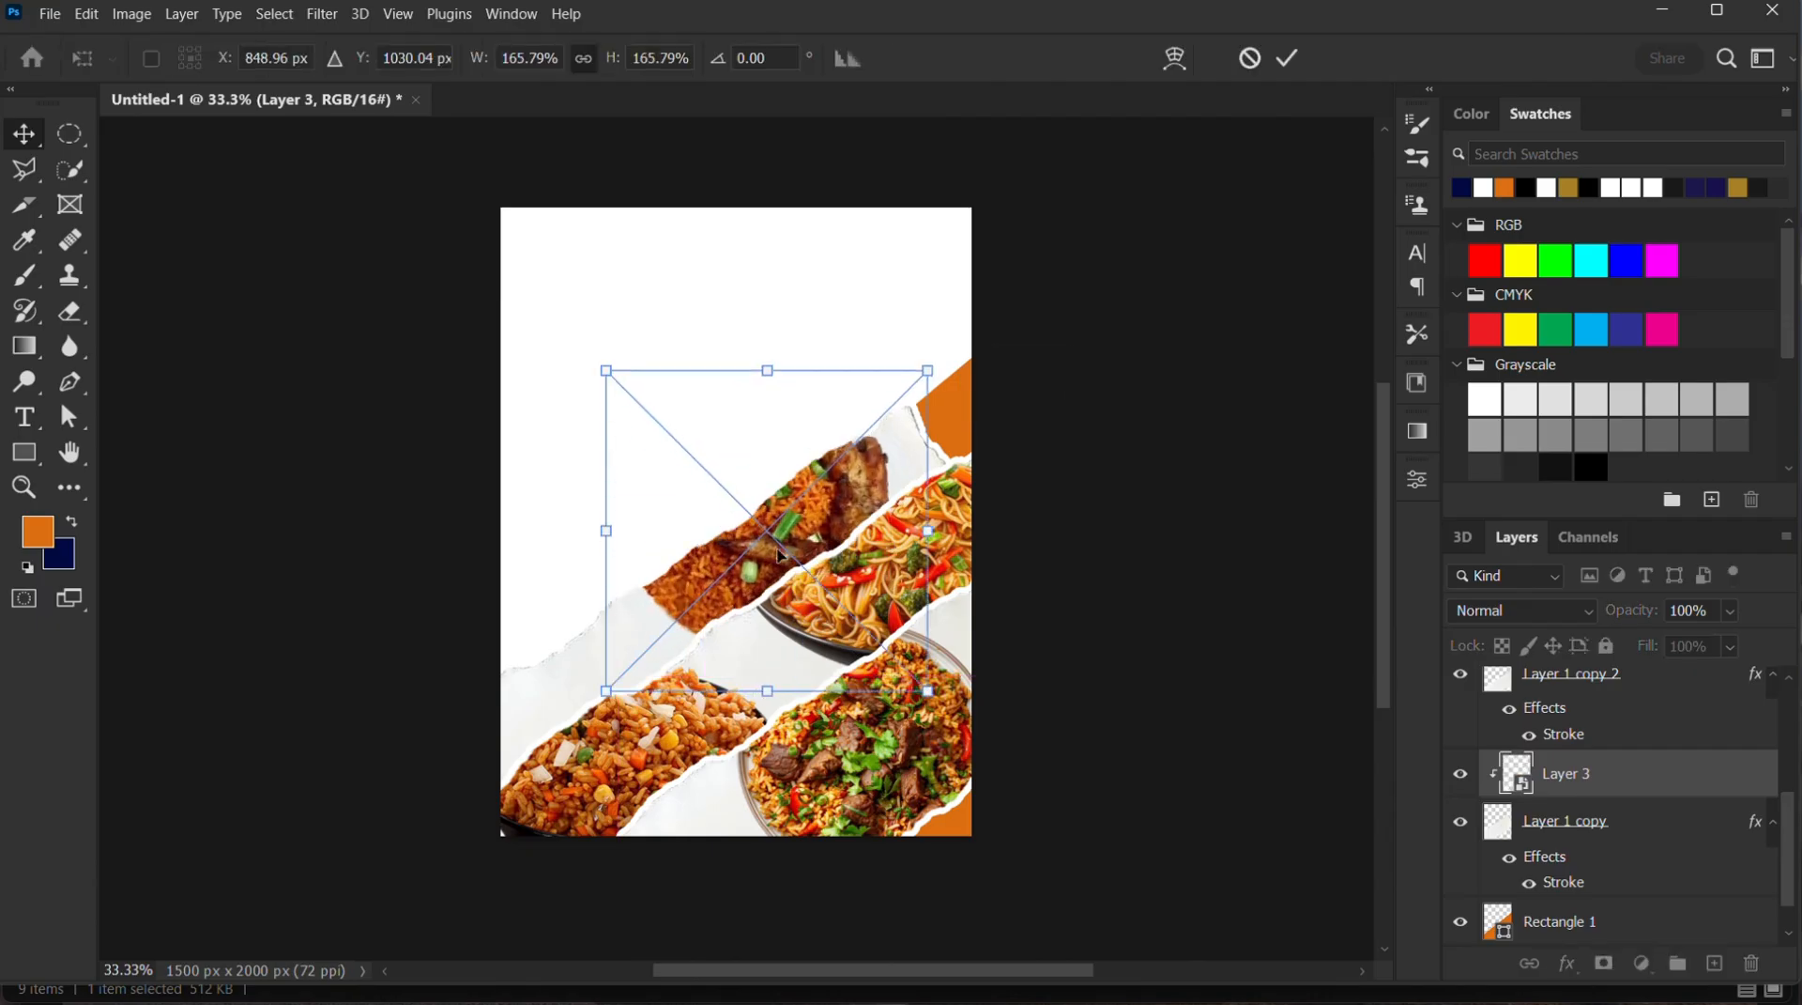
drag(797, 544, 753, 651)
click(1287, 59)
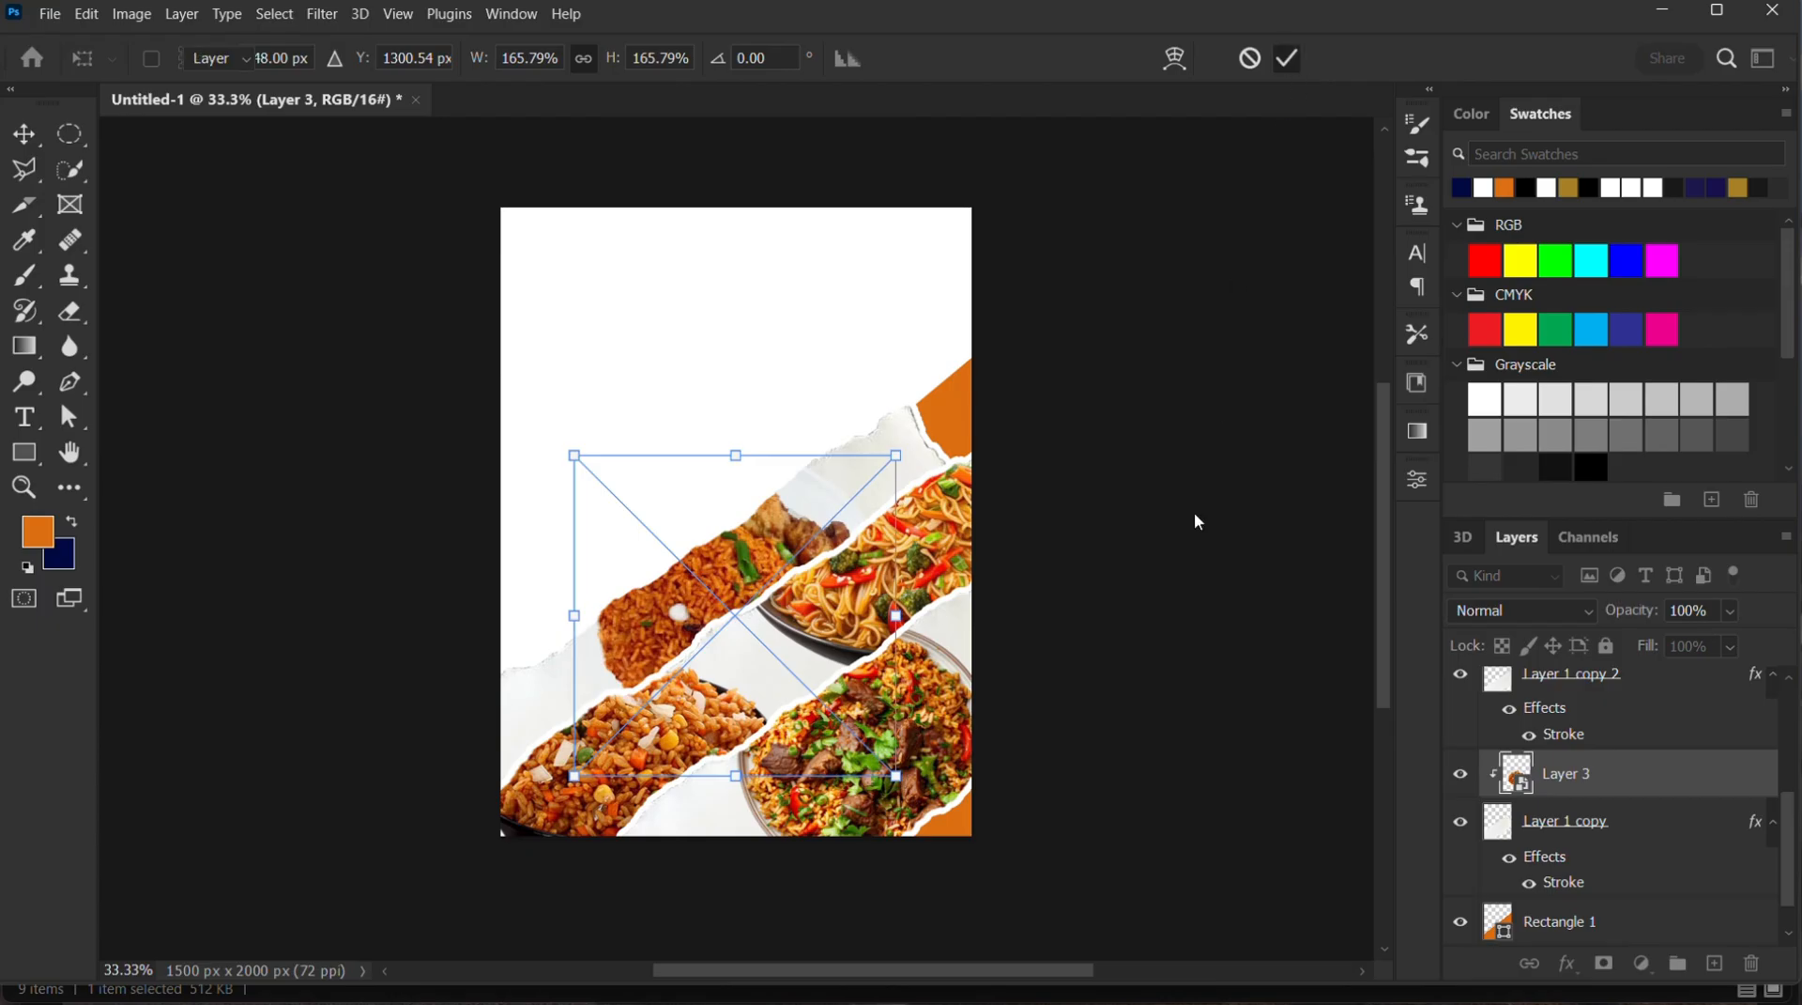
drag(899, 460, 920, 432)
drag(826, 514, 793, 546)
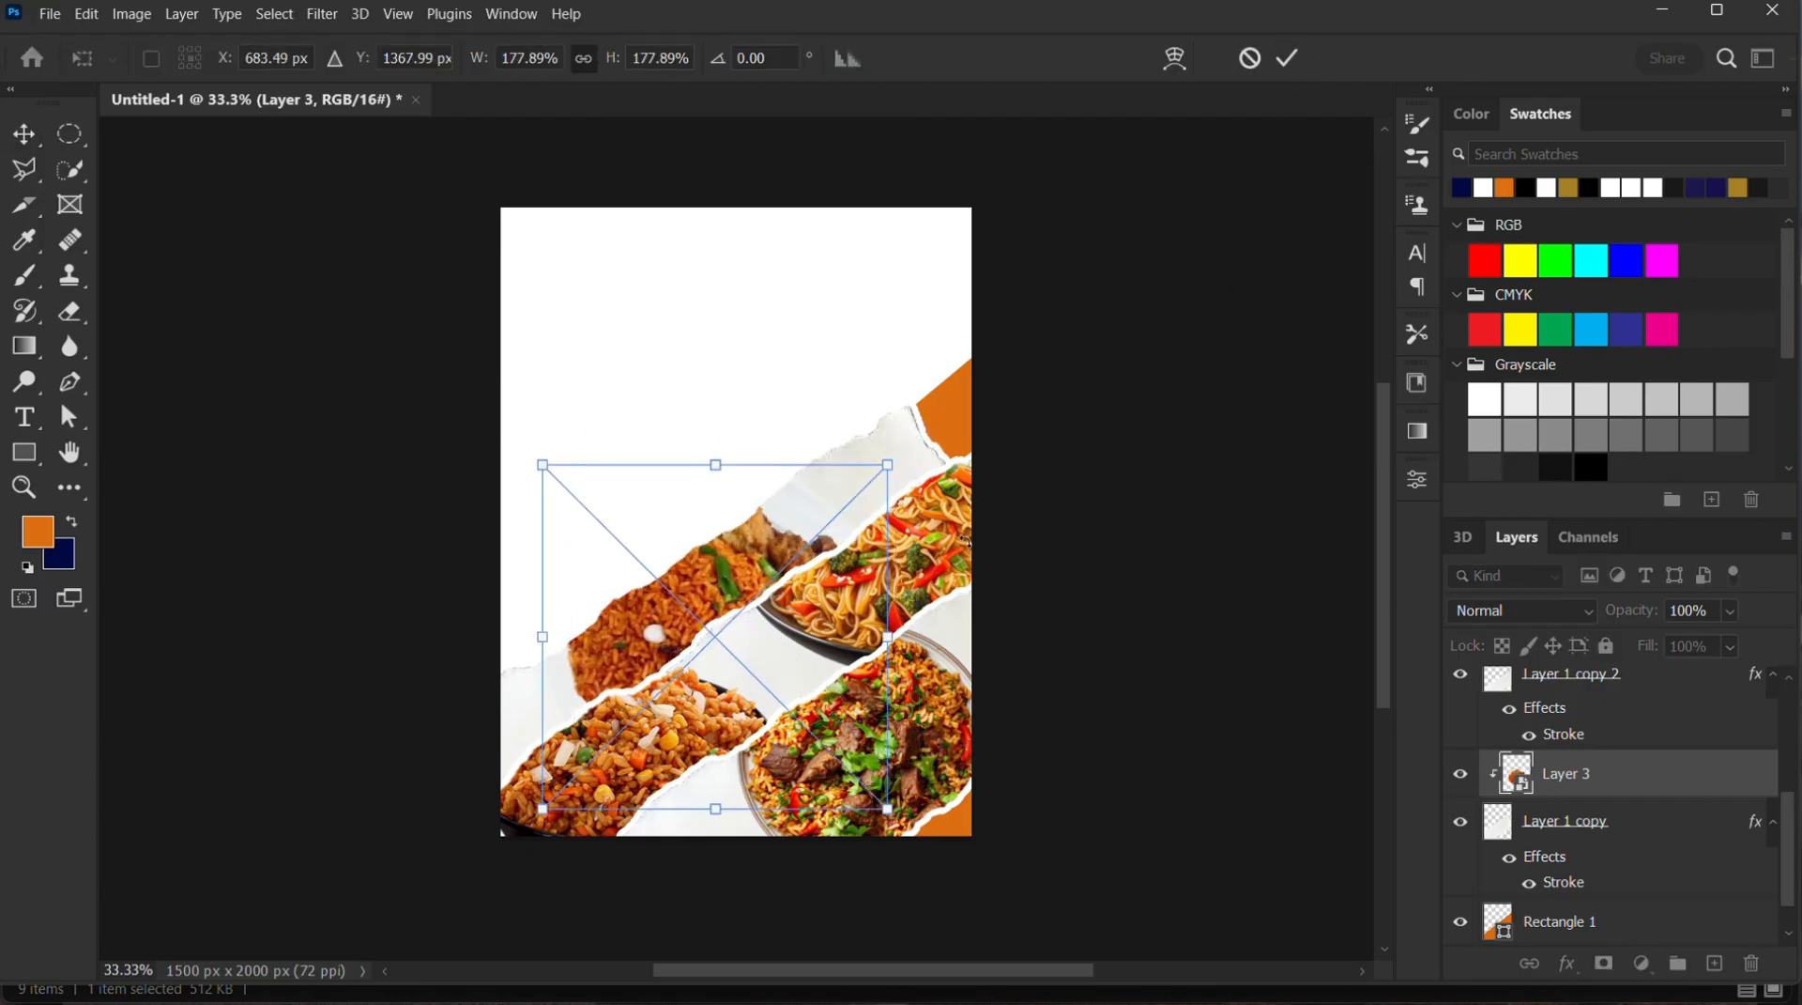
key(Return)
click(1181, 603)
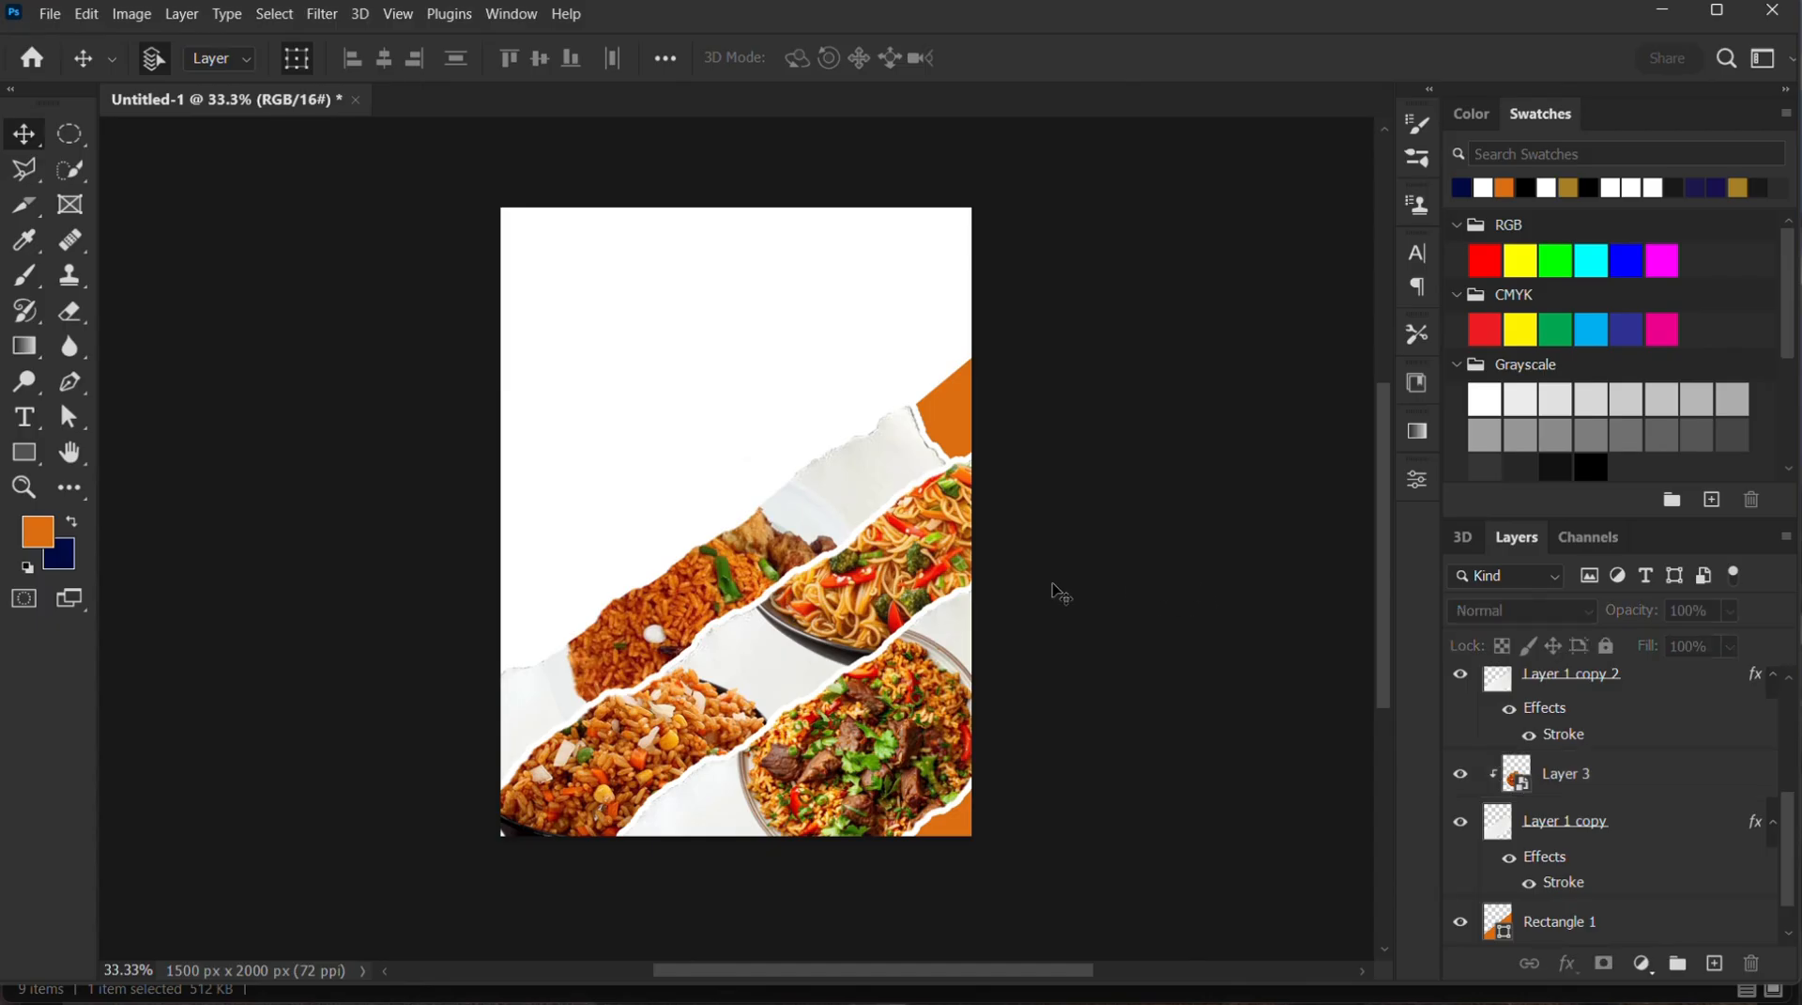
Shift the noodle bowl down and left within its torn strip and enlarge it to about 178%
drag(920, 582, 896, 615)
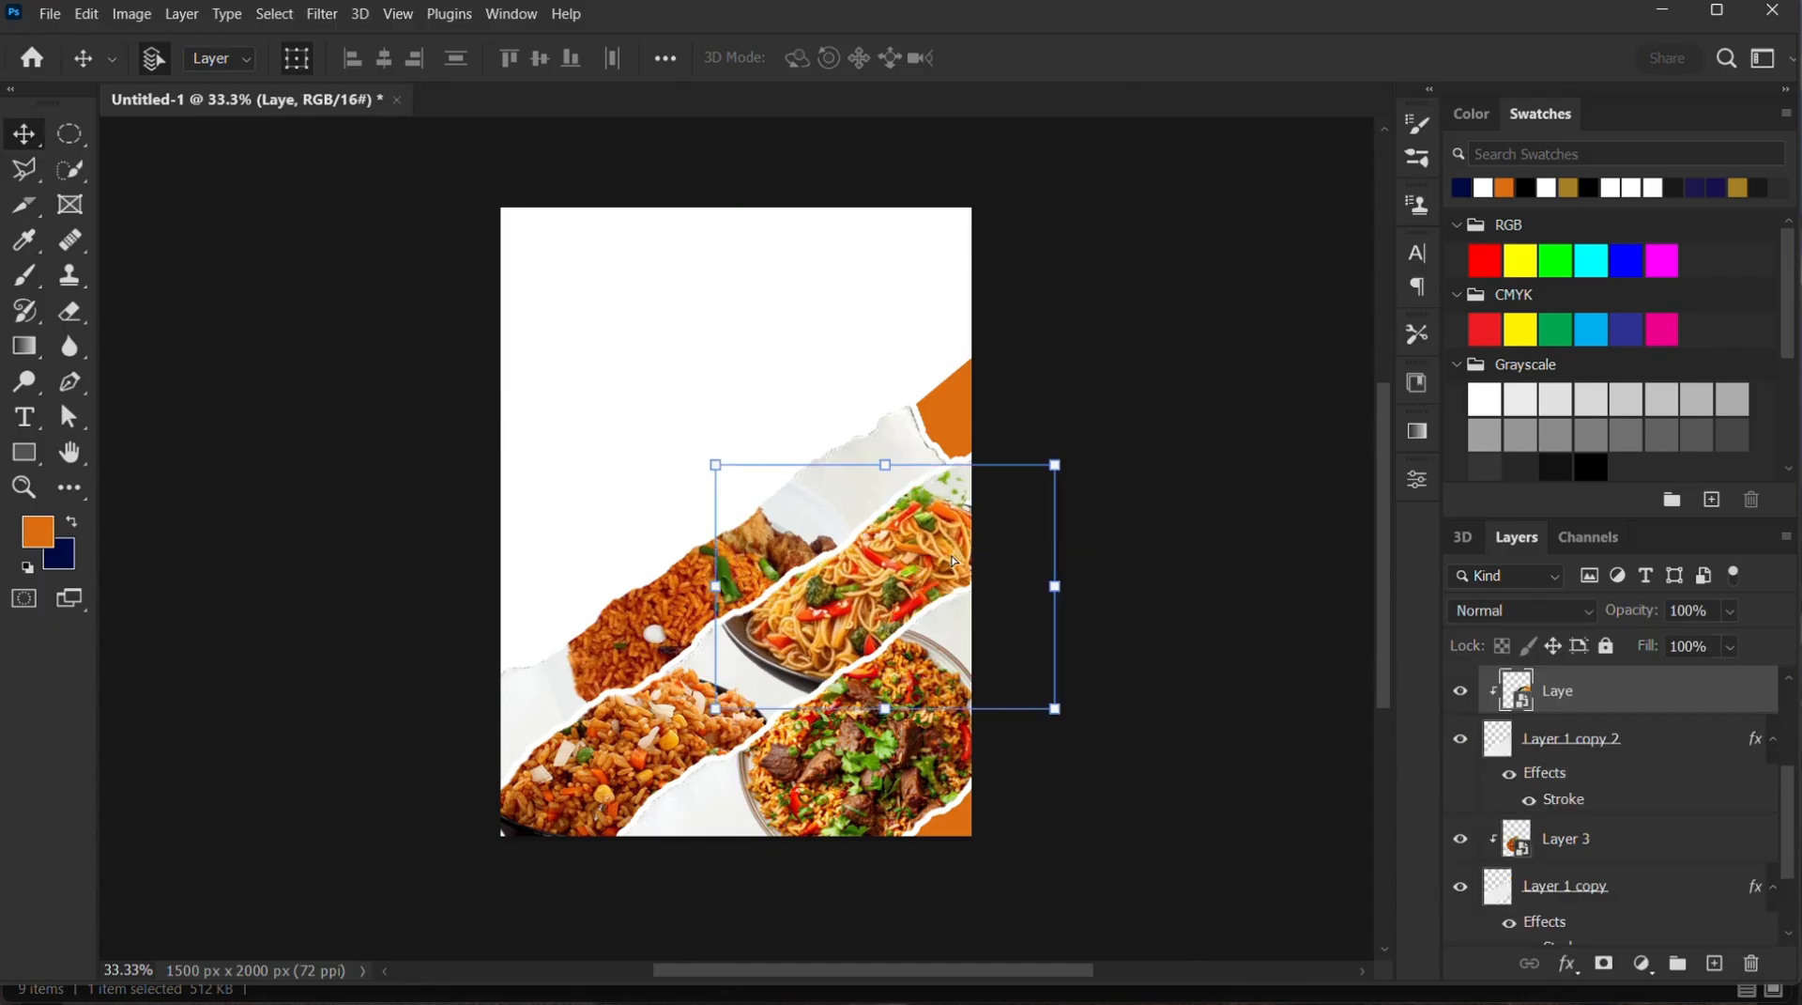
drag(1074, 462, 1123, 428)
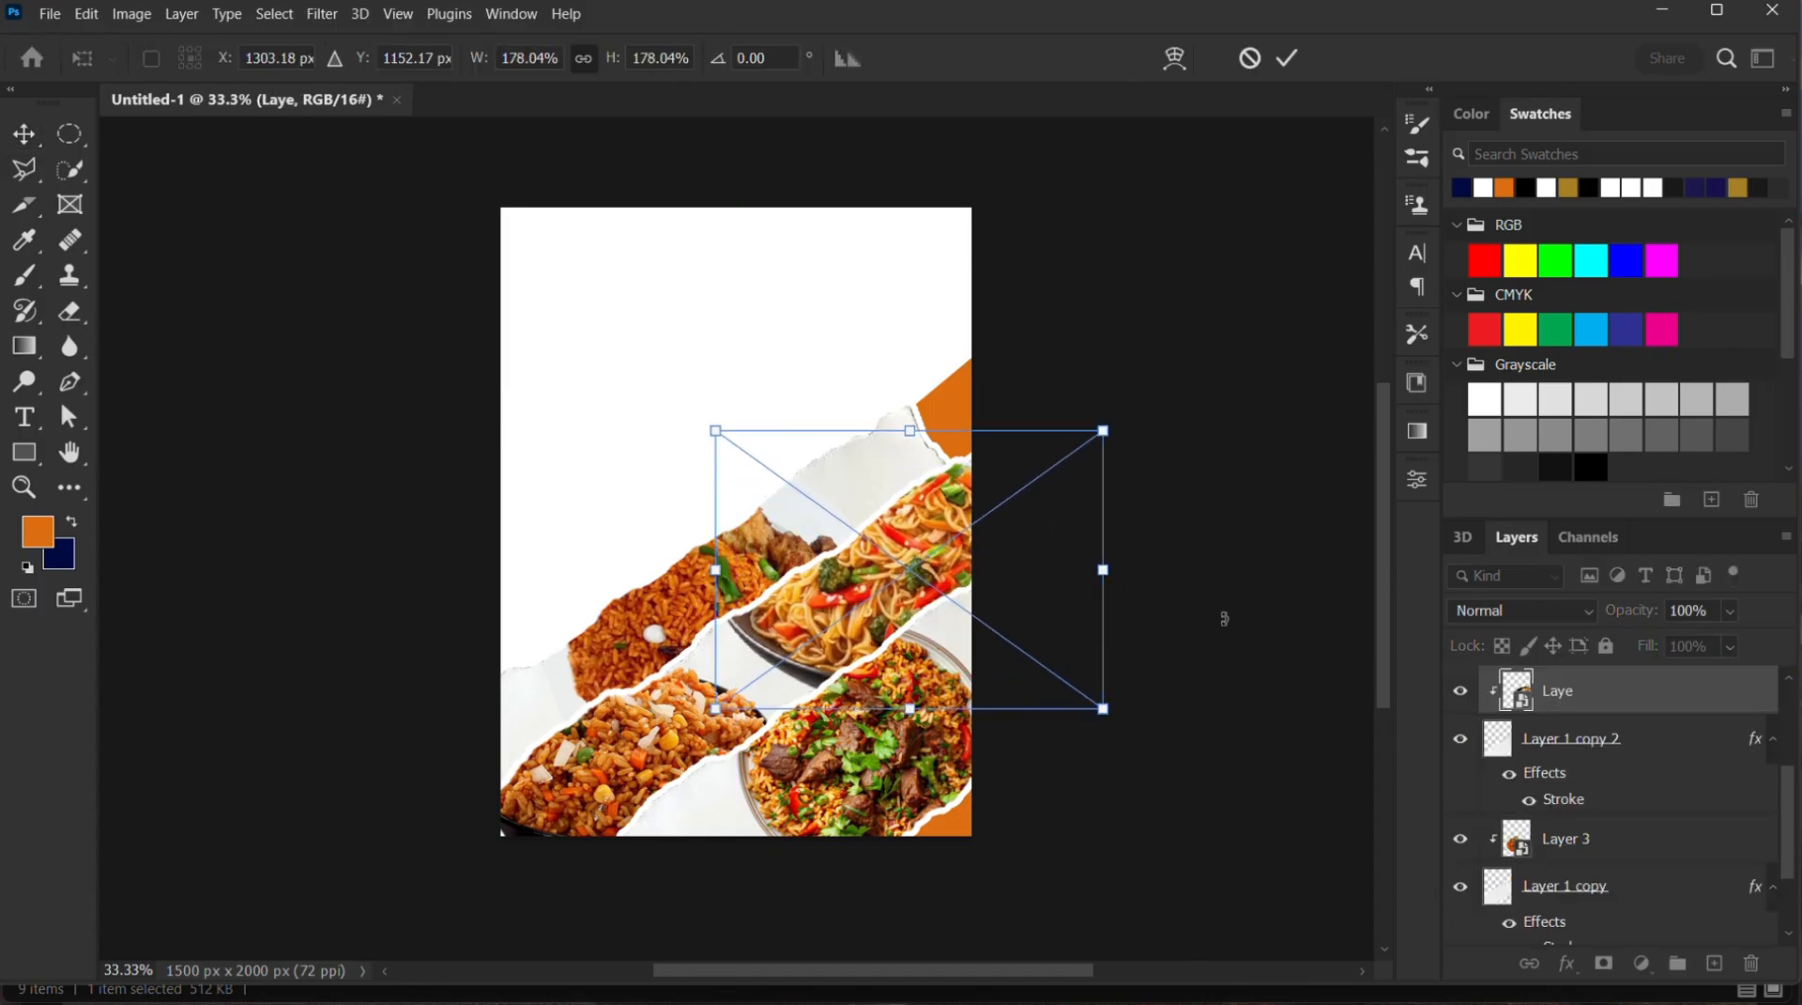
click(1288, 60)
click(1130, 690)
Enlarge the rice-and-beef plate in the lowest torn strip to about 198%, extending it down and left
click(859, 791)
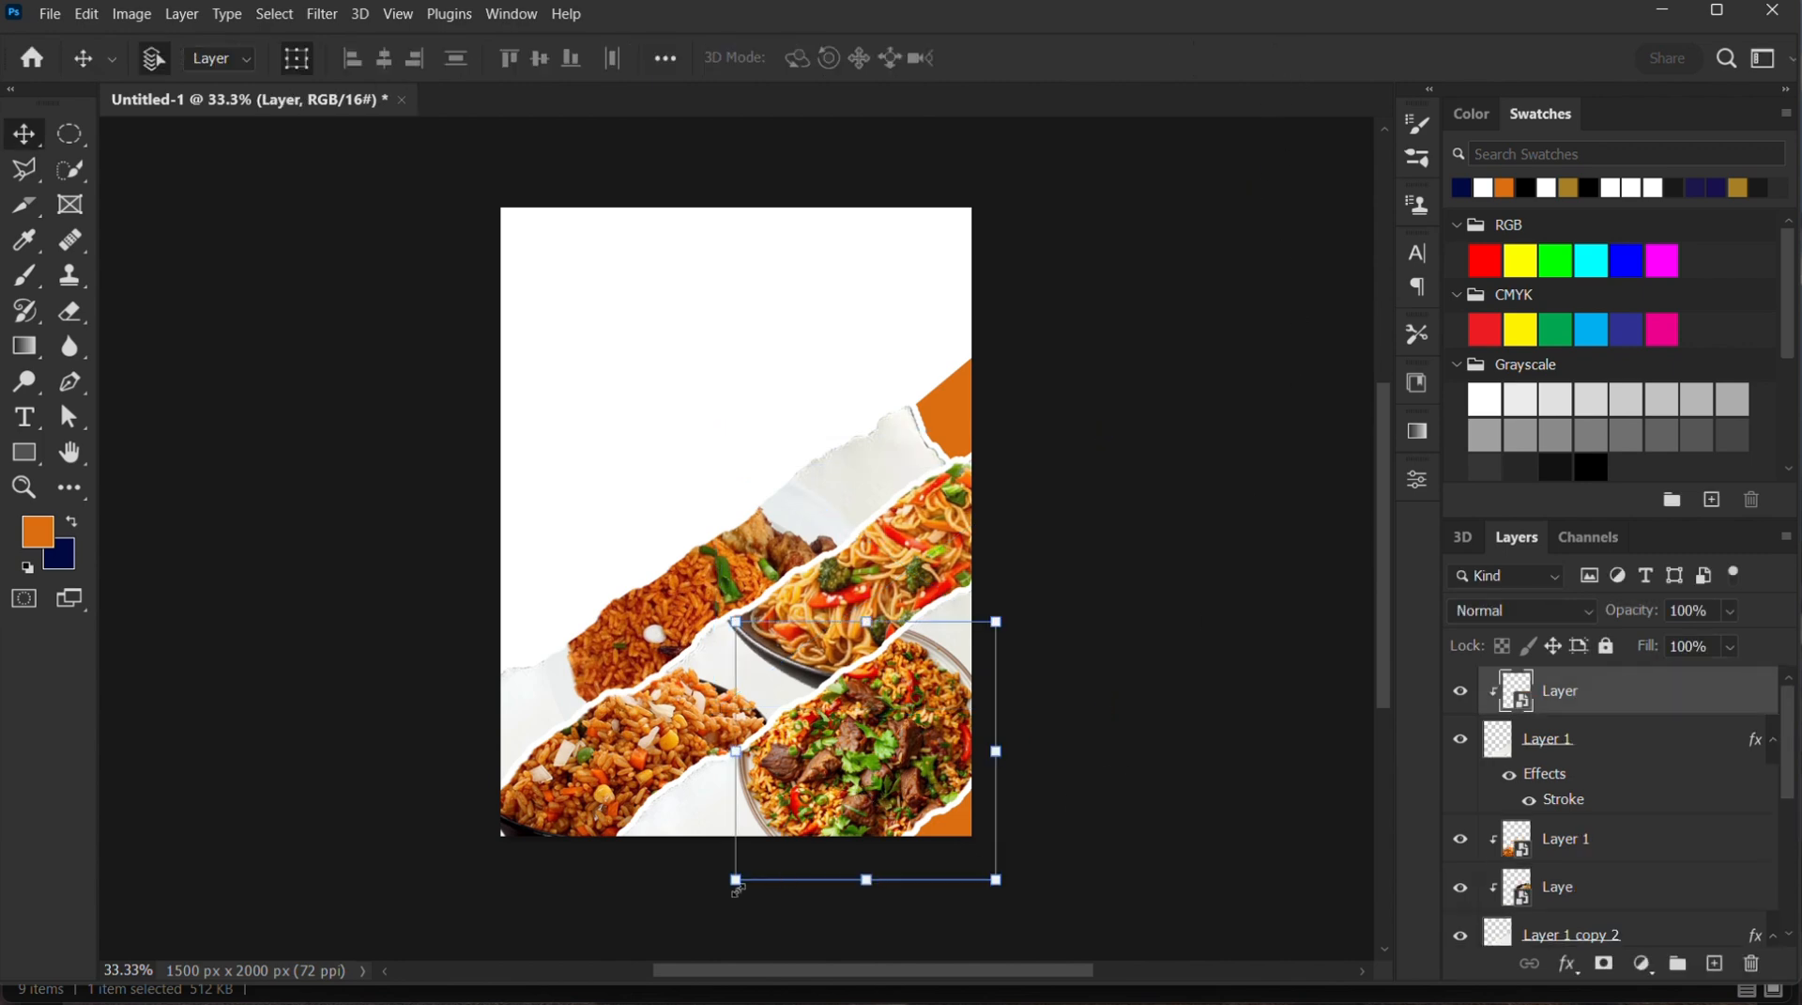
drag(736, 879, 693, 921)
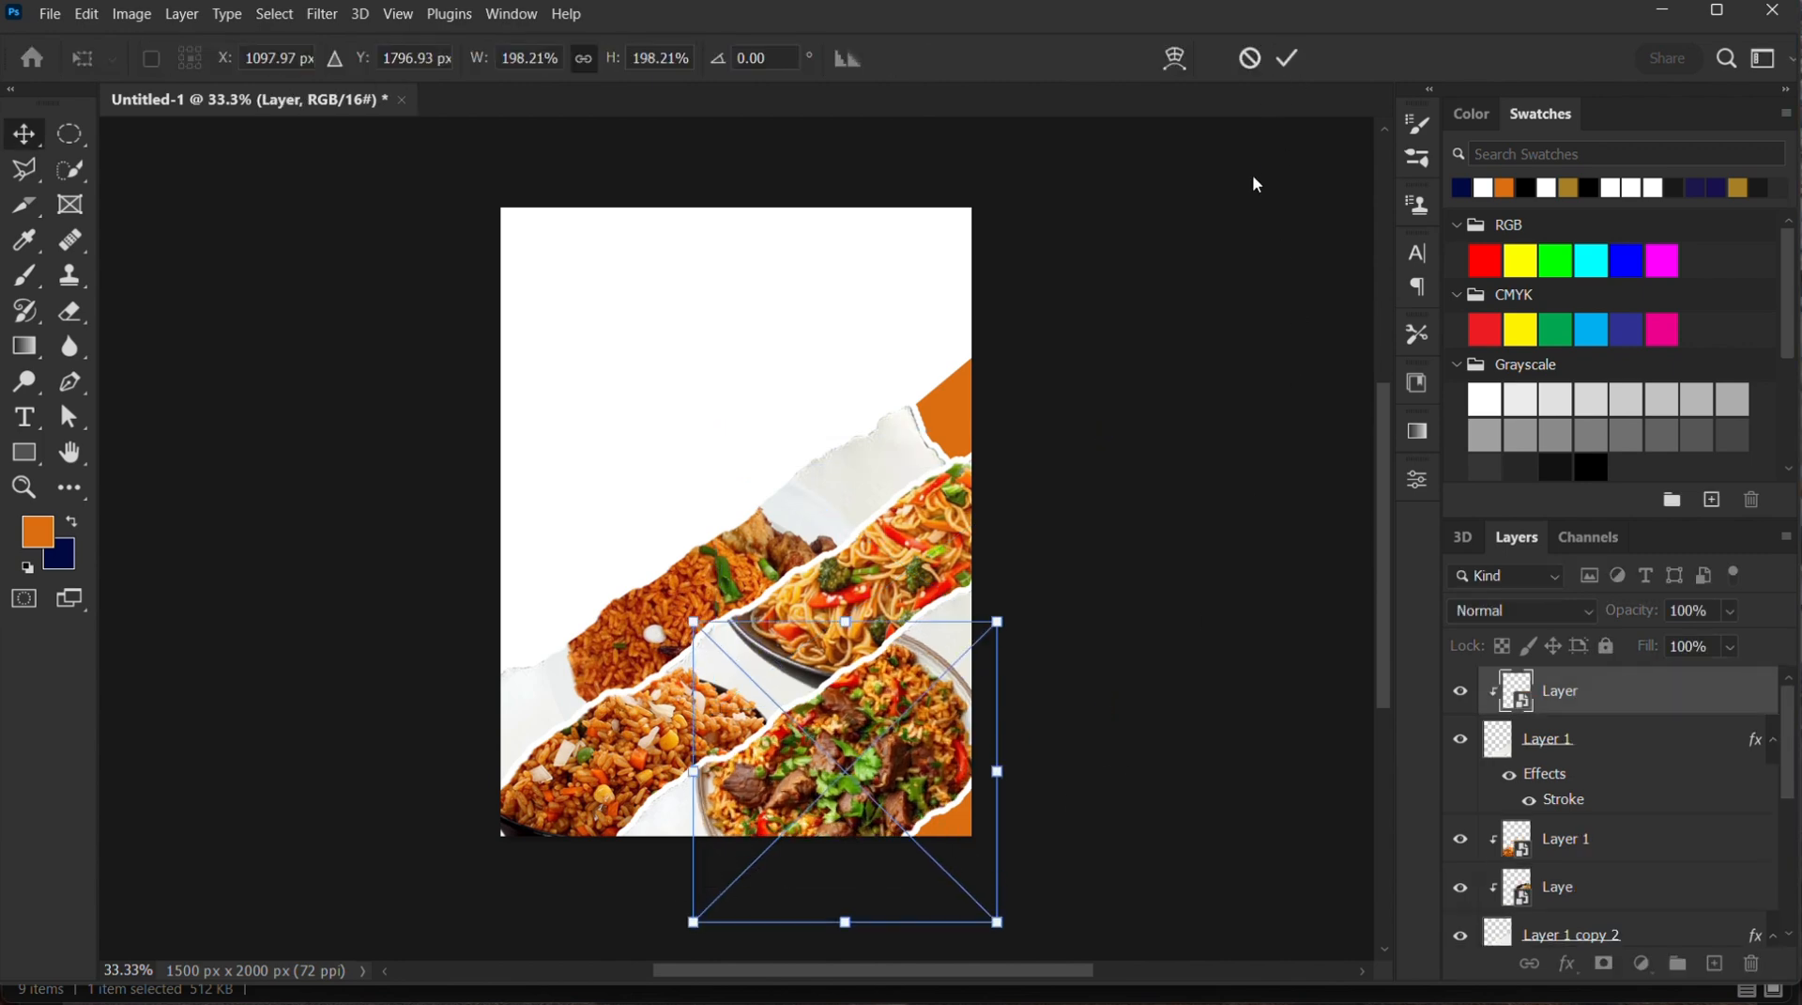
click(1290, 60)
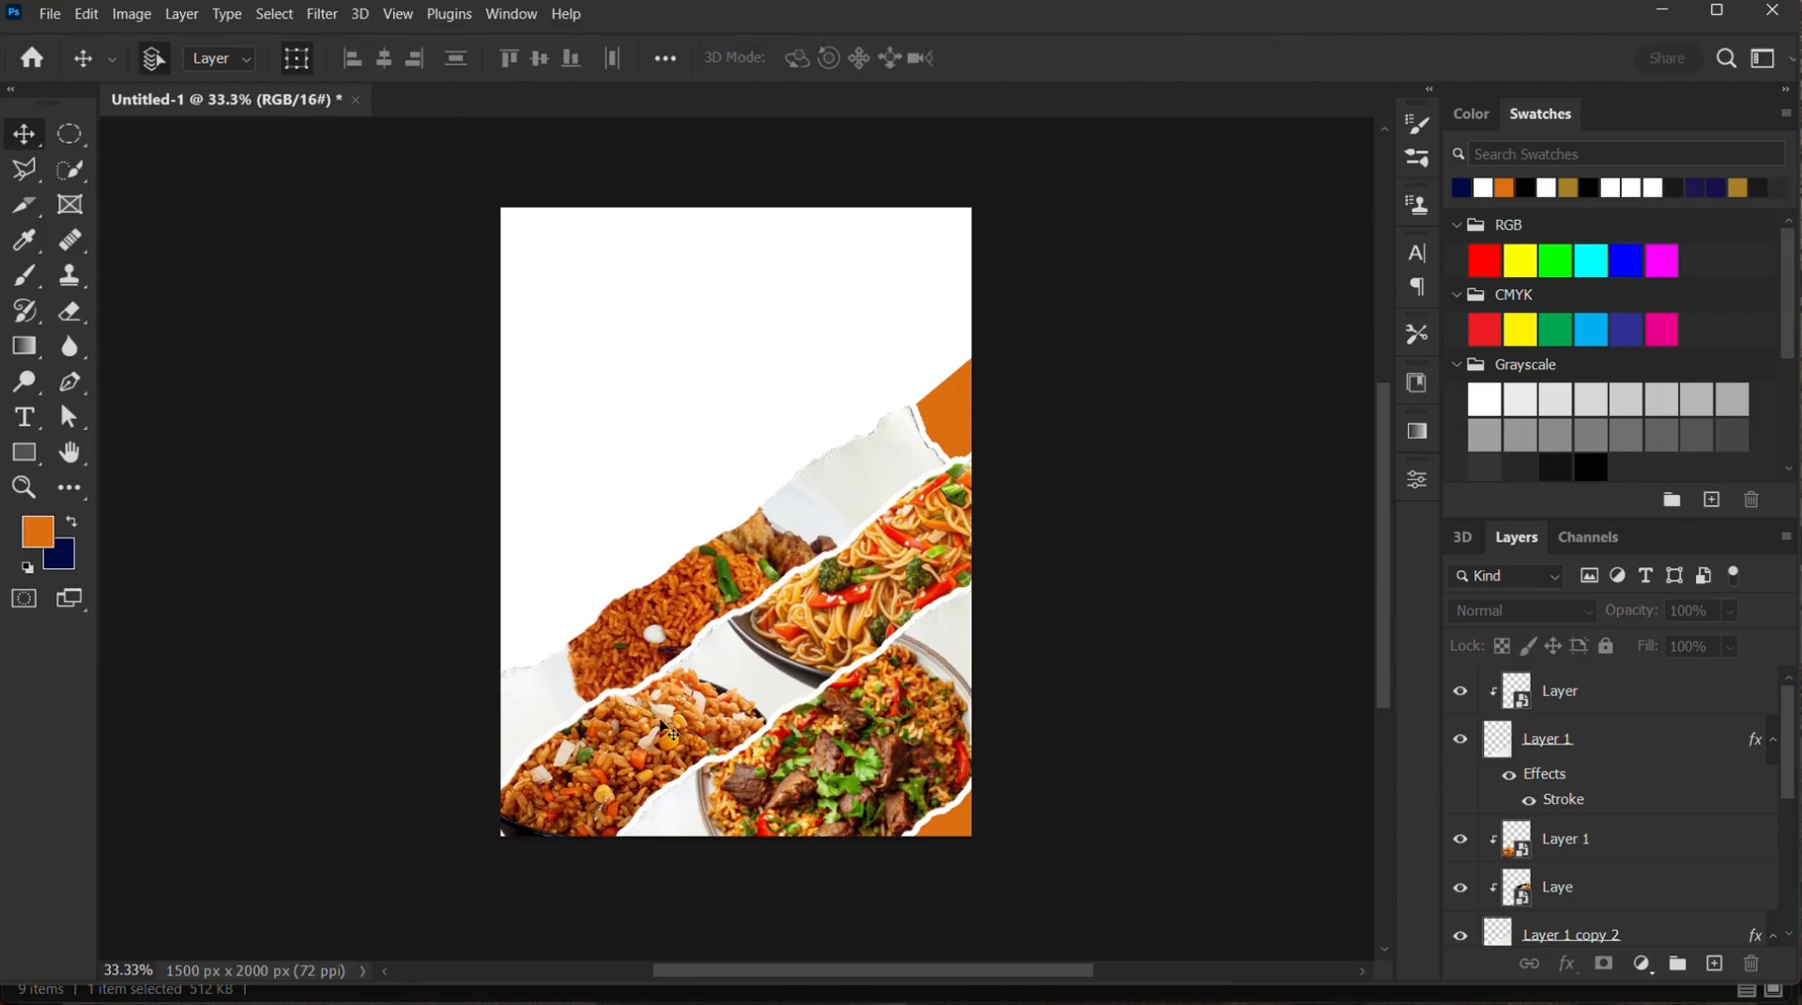
Enlarge the fried rice bowl in the middle torn strip to about 232%, extending it up and right
click(760, 704)
drag(780, 651, 815, 631)
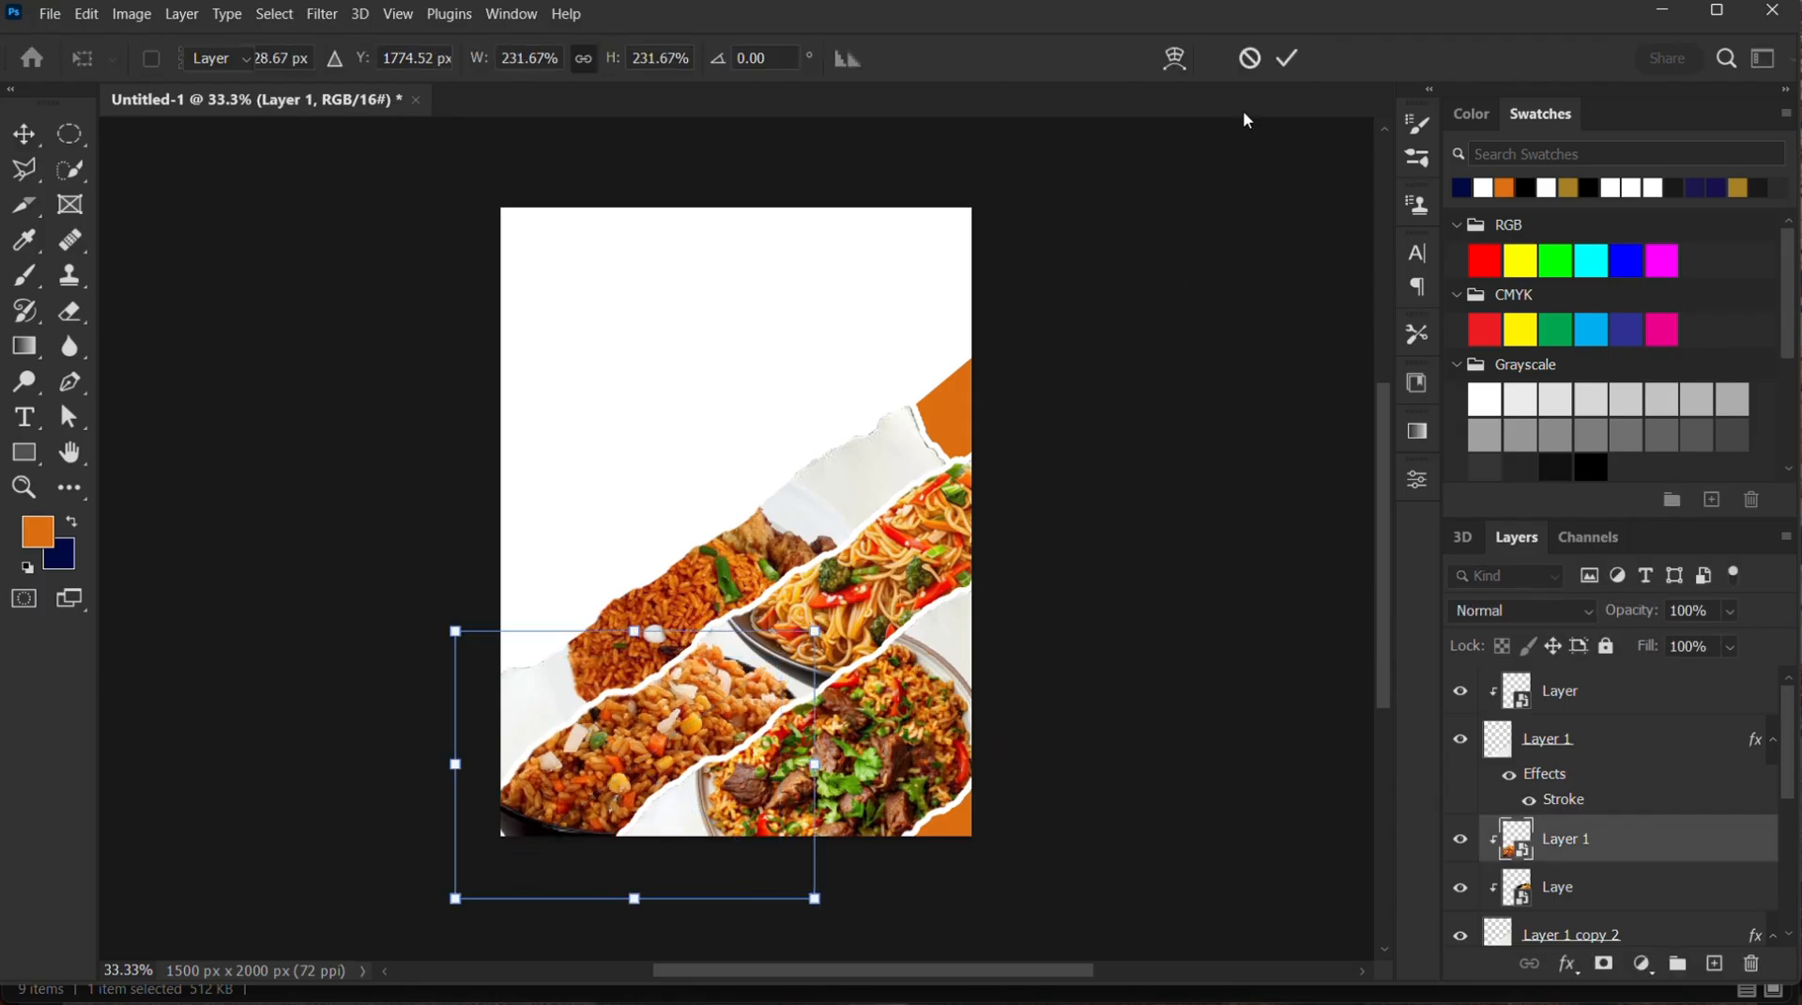
Enlarge the rice-and-chicken plate in the topmost torn strip to about 206%, extending it up and right
click(1287, 58)
click(1204, 388)
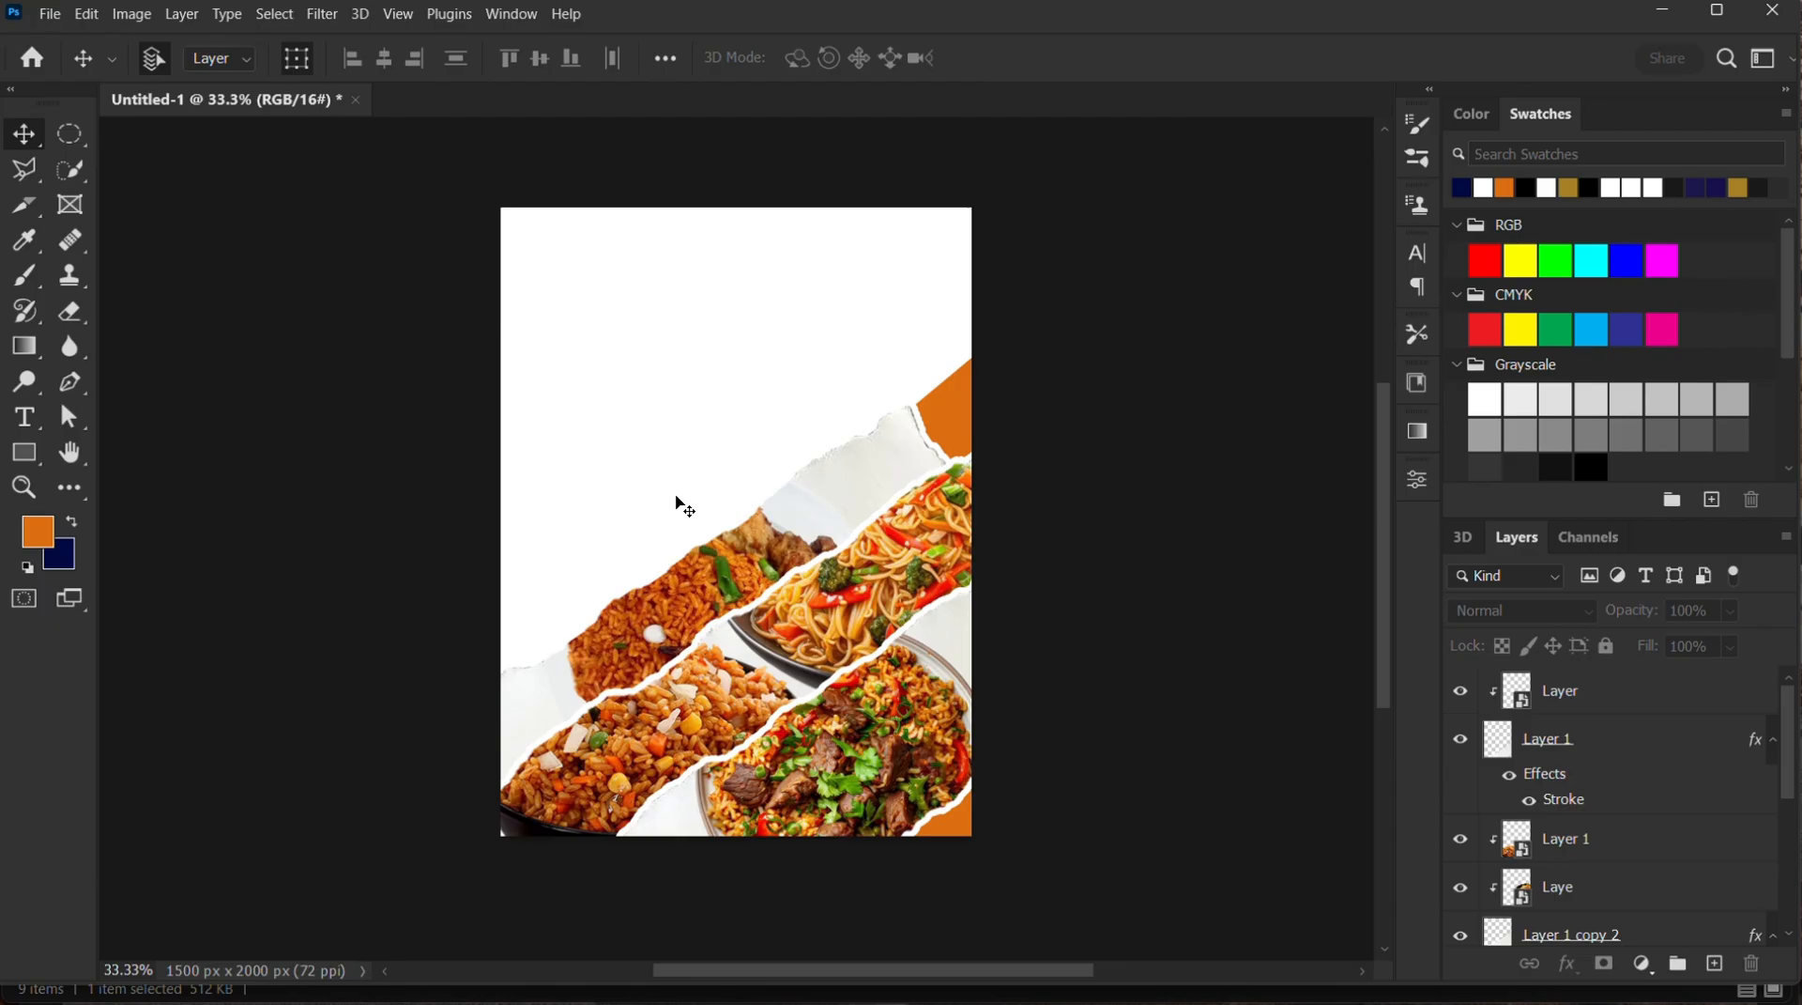
click(693, 611)
drag(915, 443, 938, 413)
click(1287, 58)
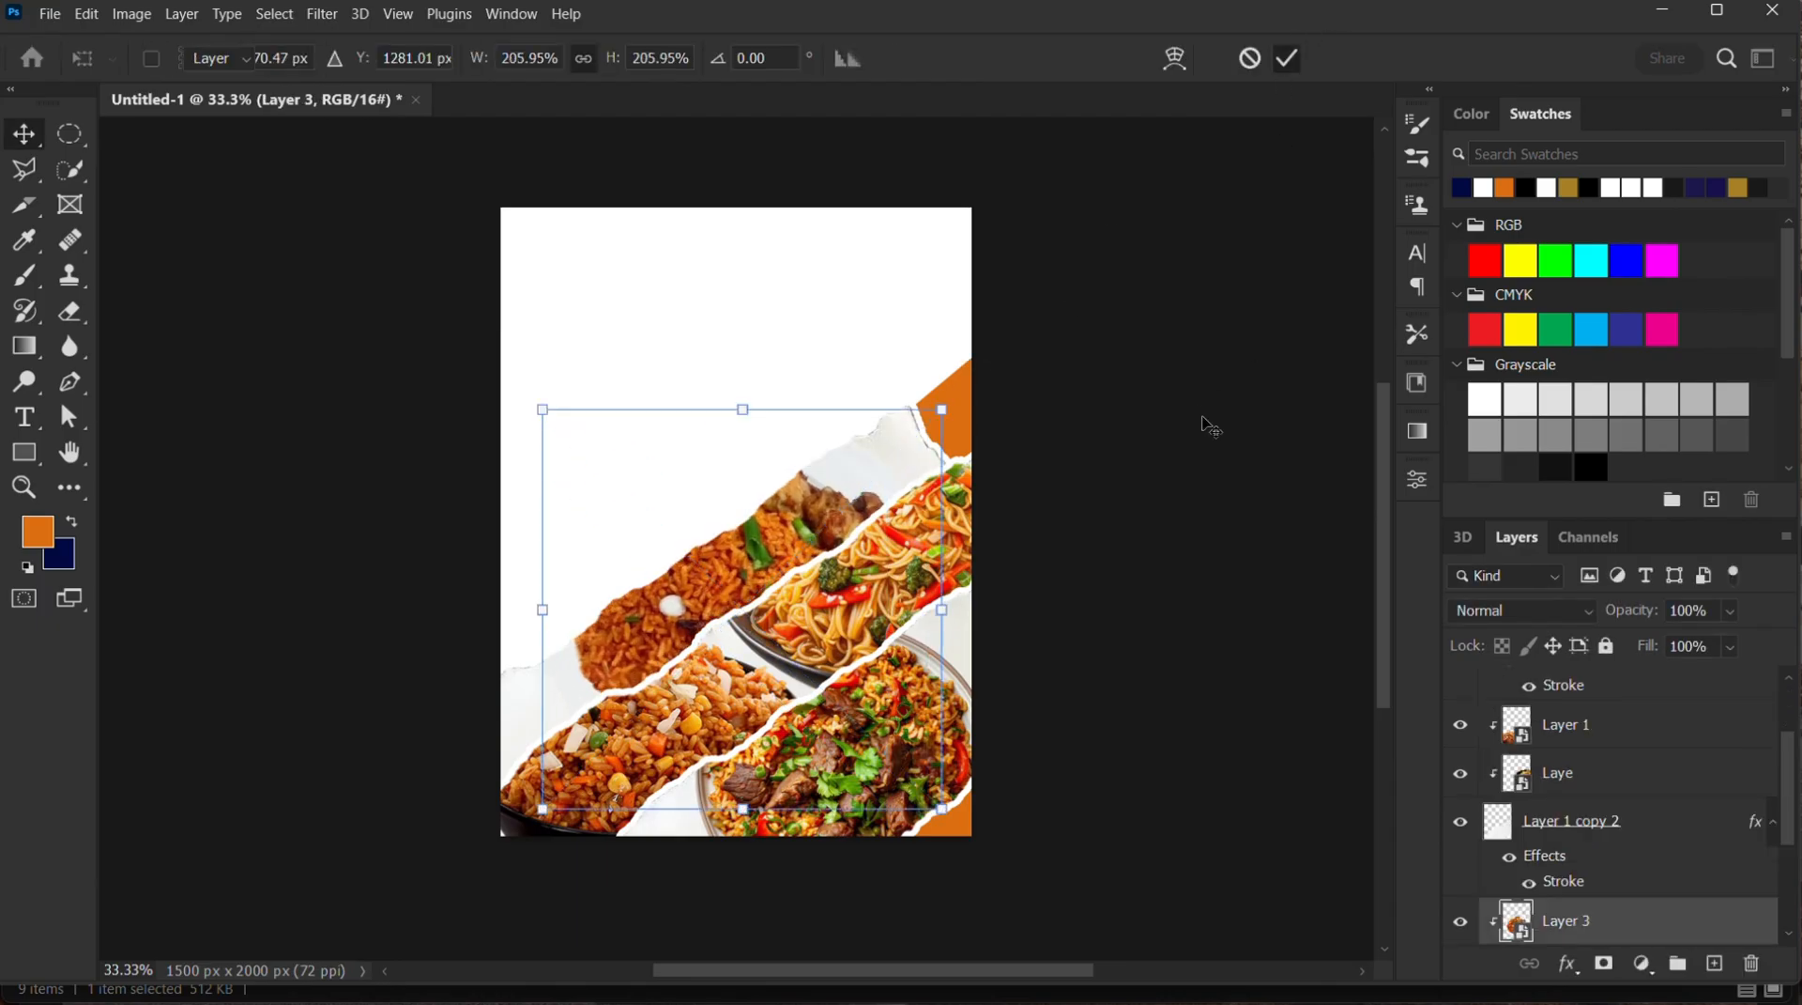
click(1202, 420)
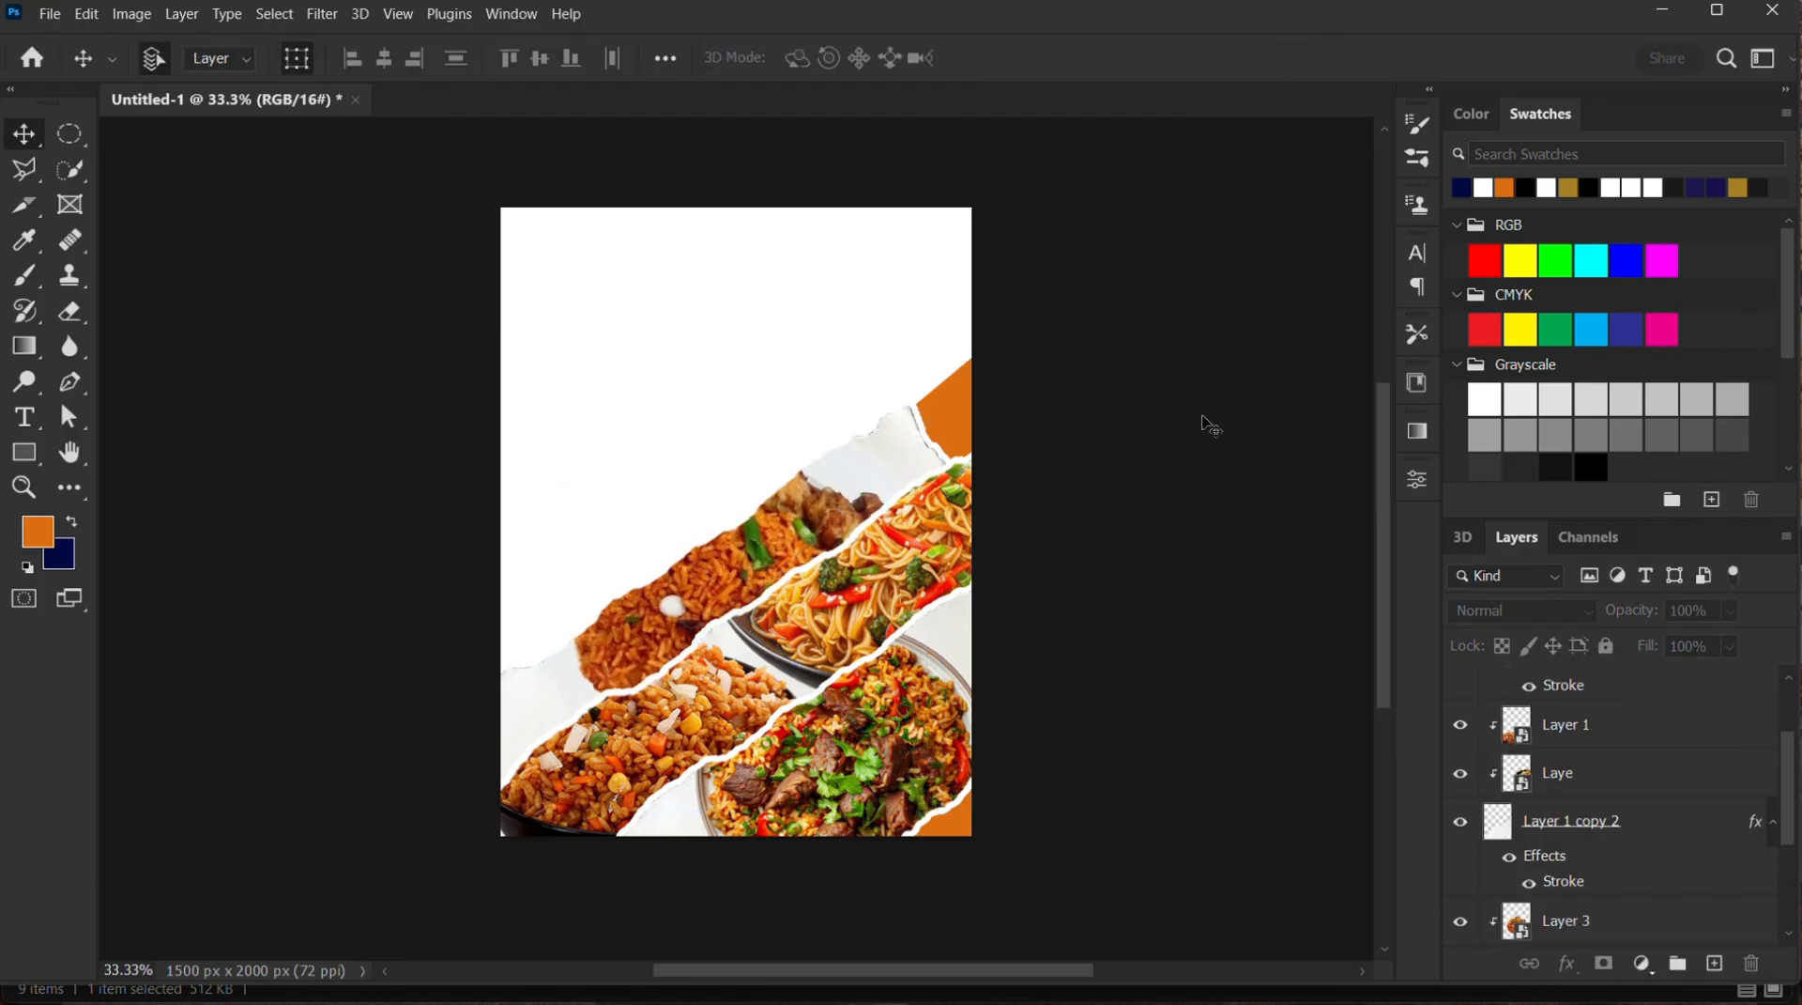
Add the headline text "Sat Lucky" in 72 pt Montserrat Regular at the upper left of the flyer
click(24, 416)
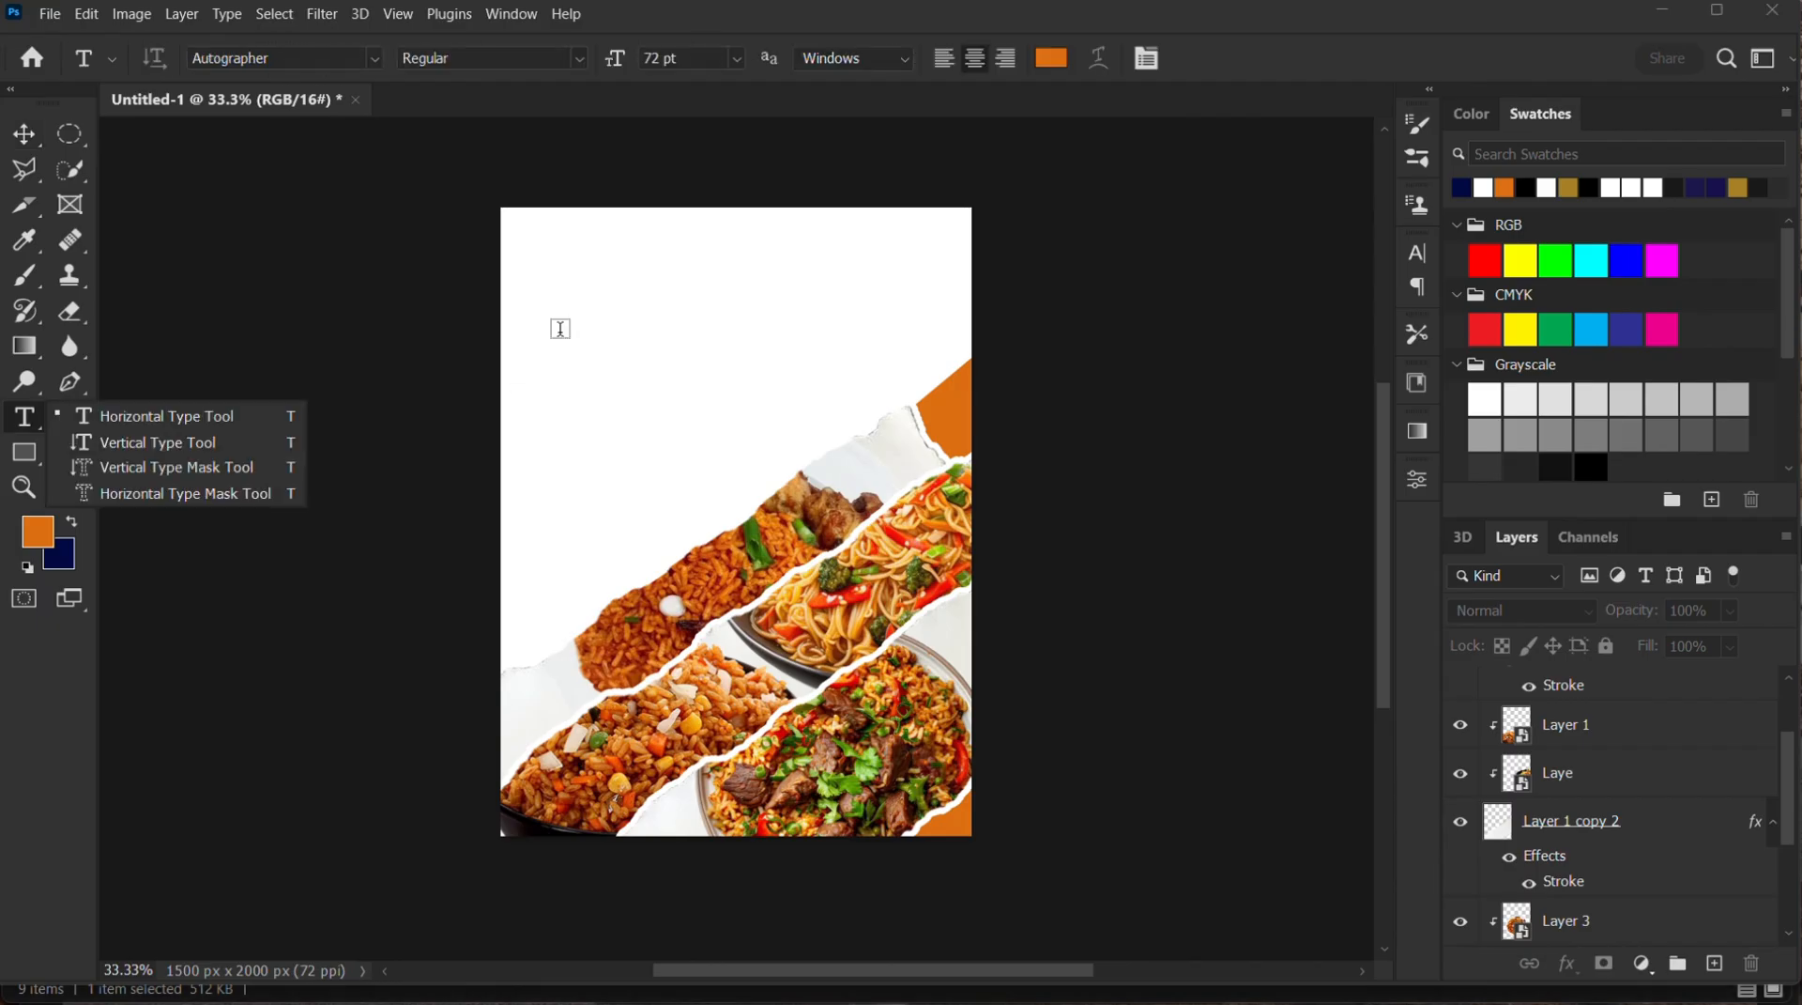
click(571, 282)
click(572, 281)
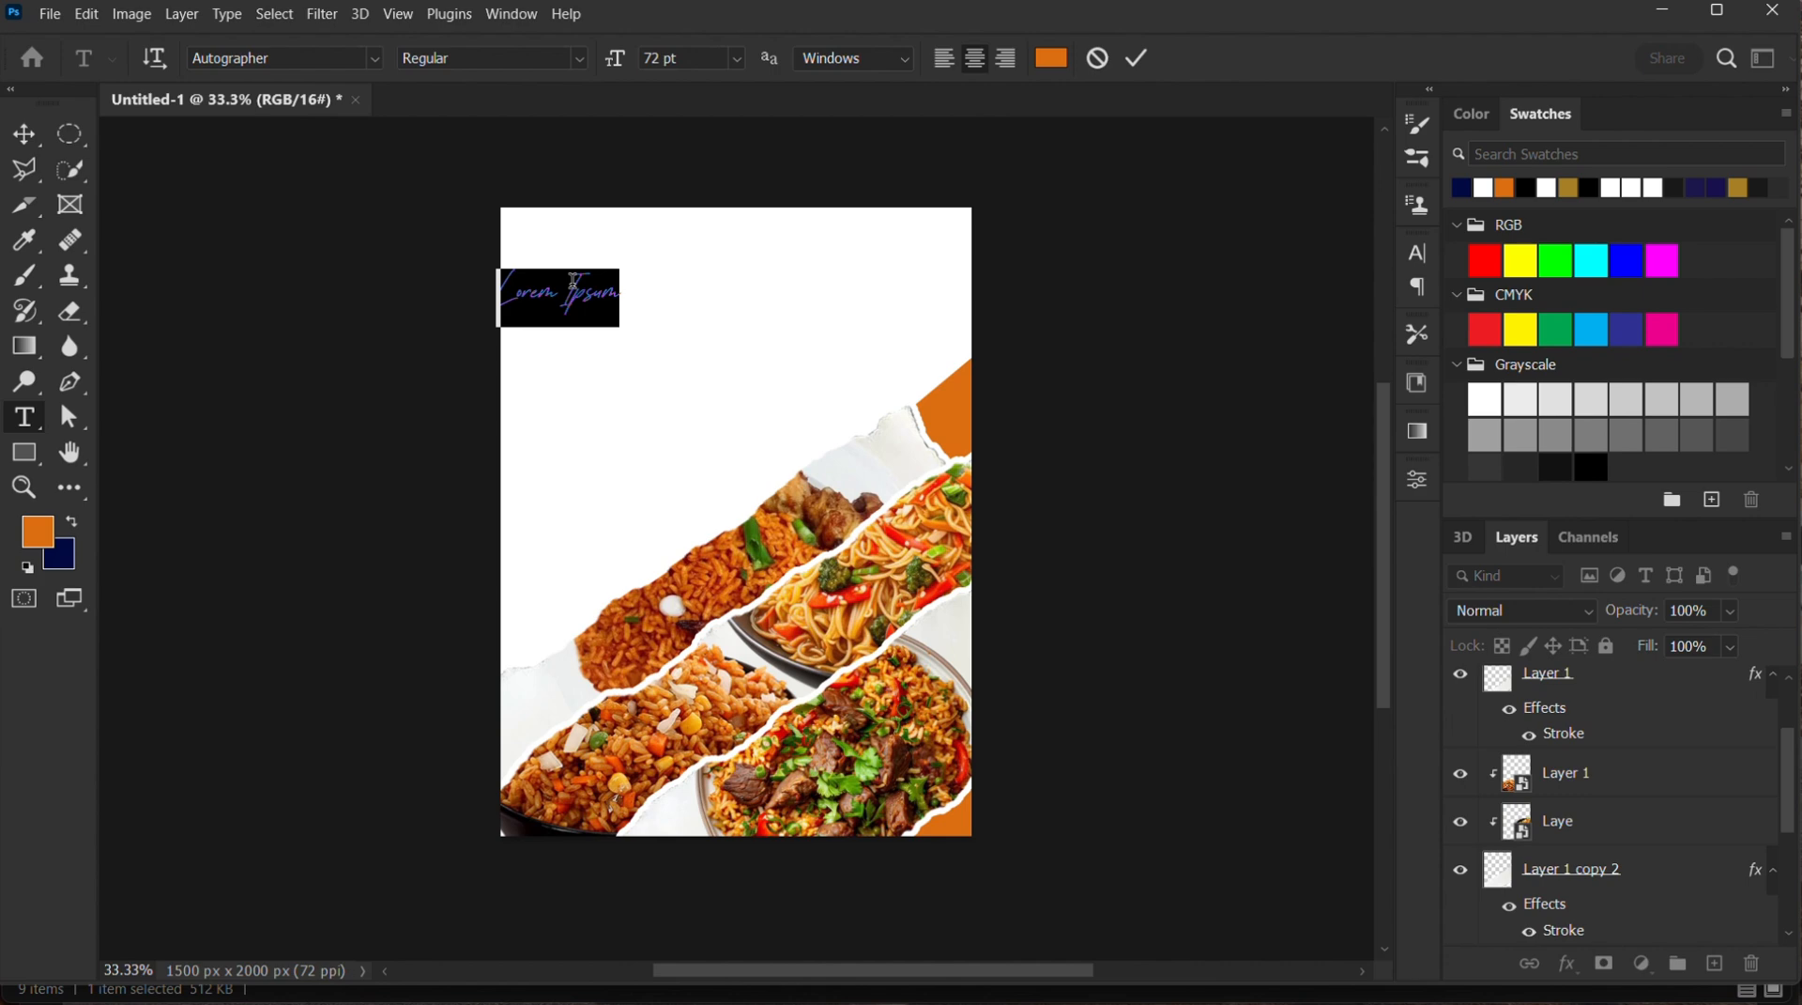
click(1419, 254)
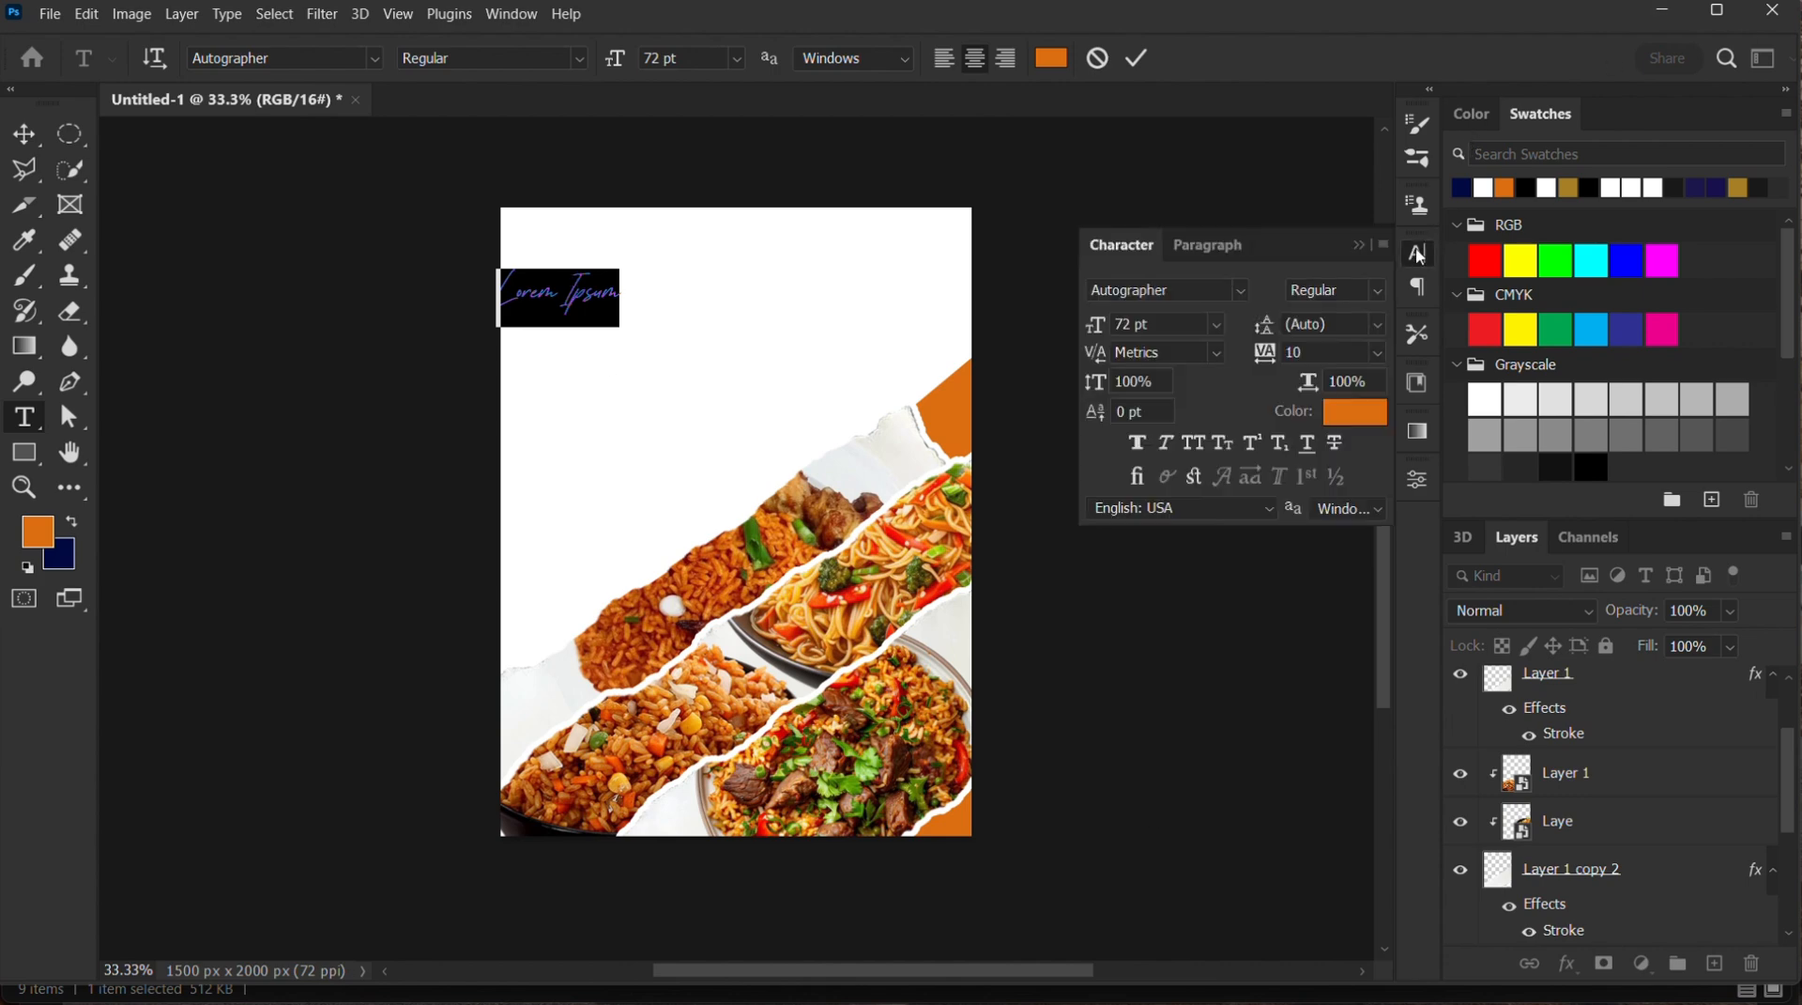
click(1241, 291)
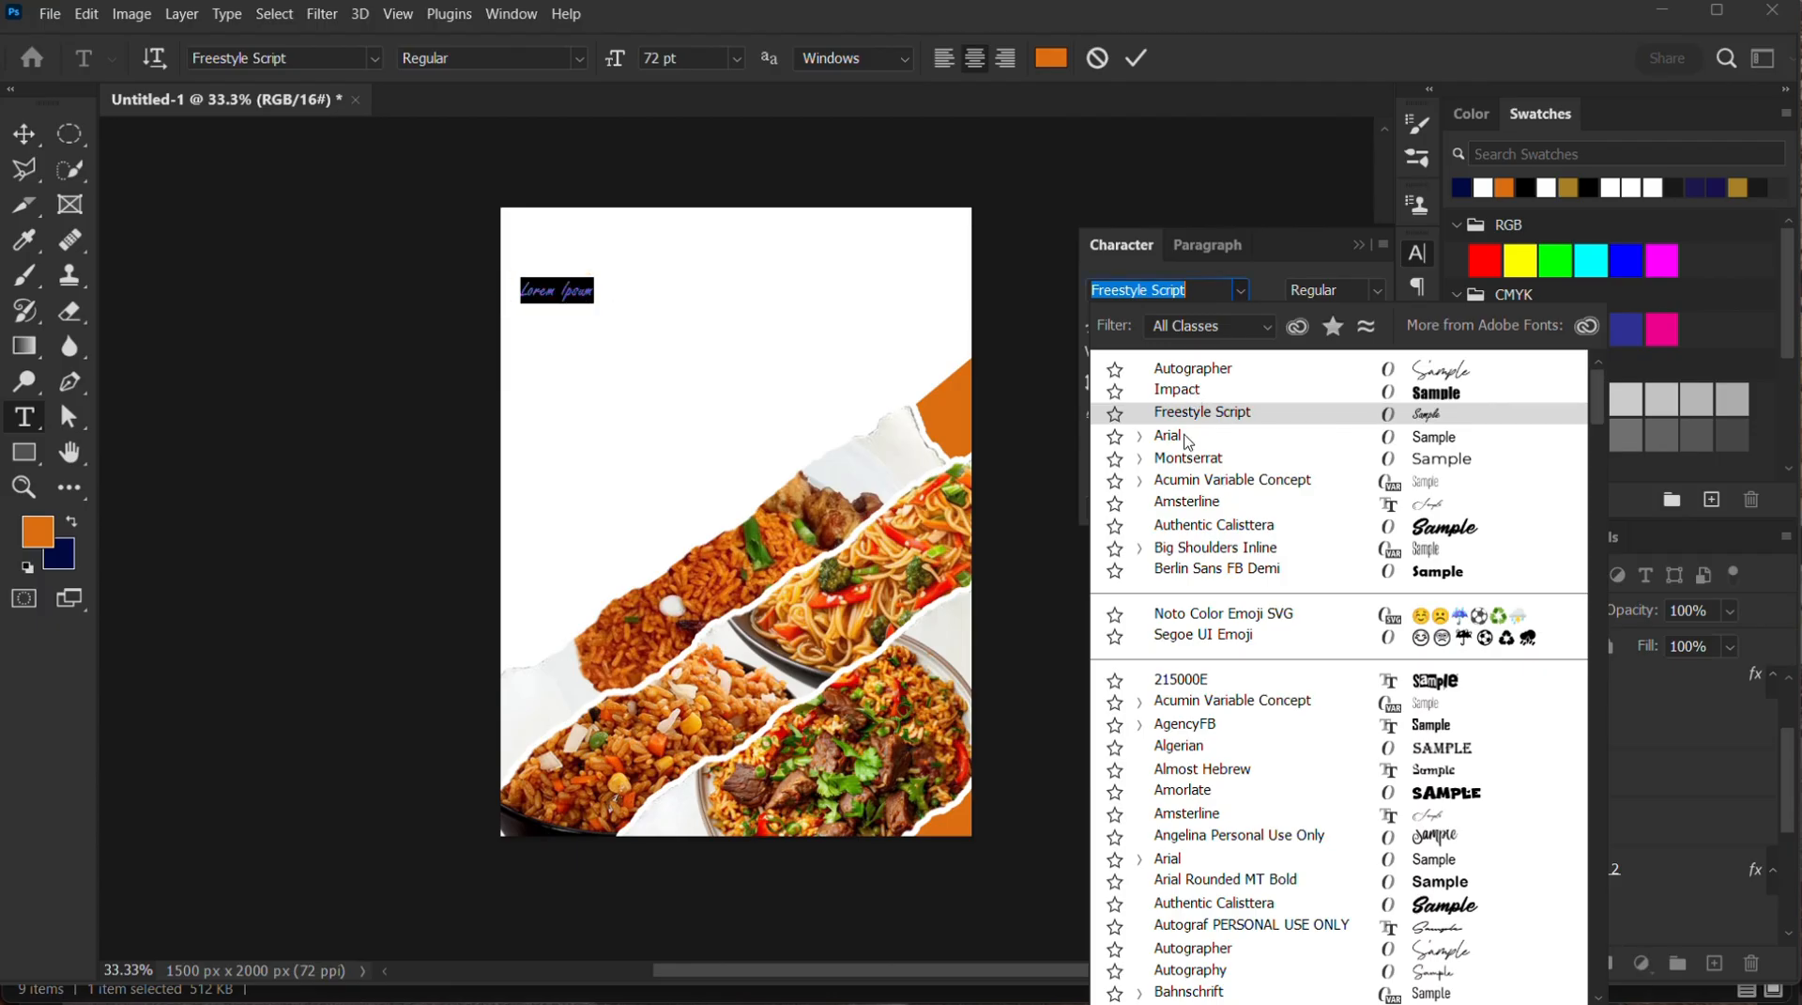
click(1187, 460)
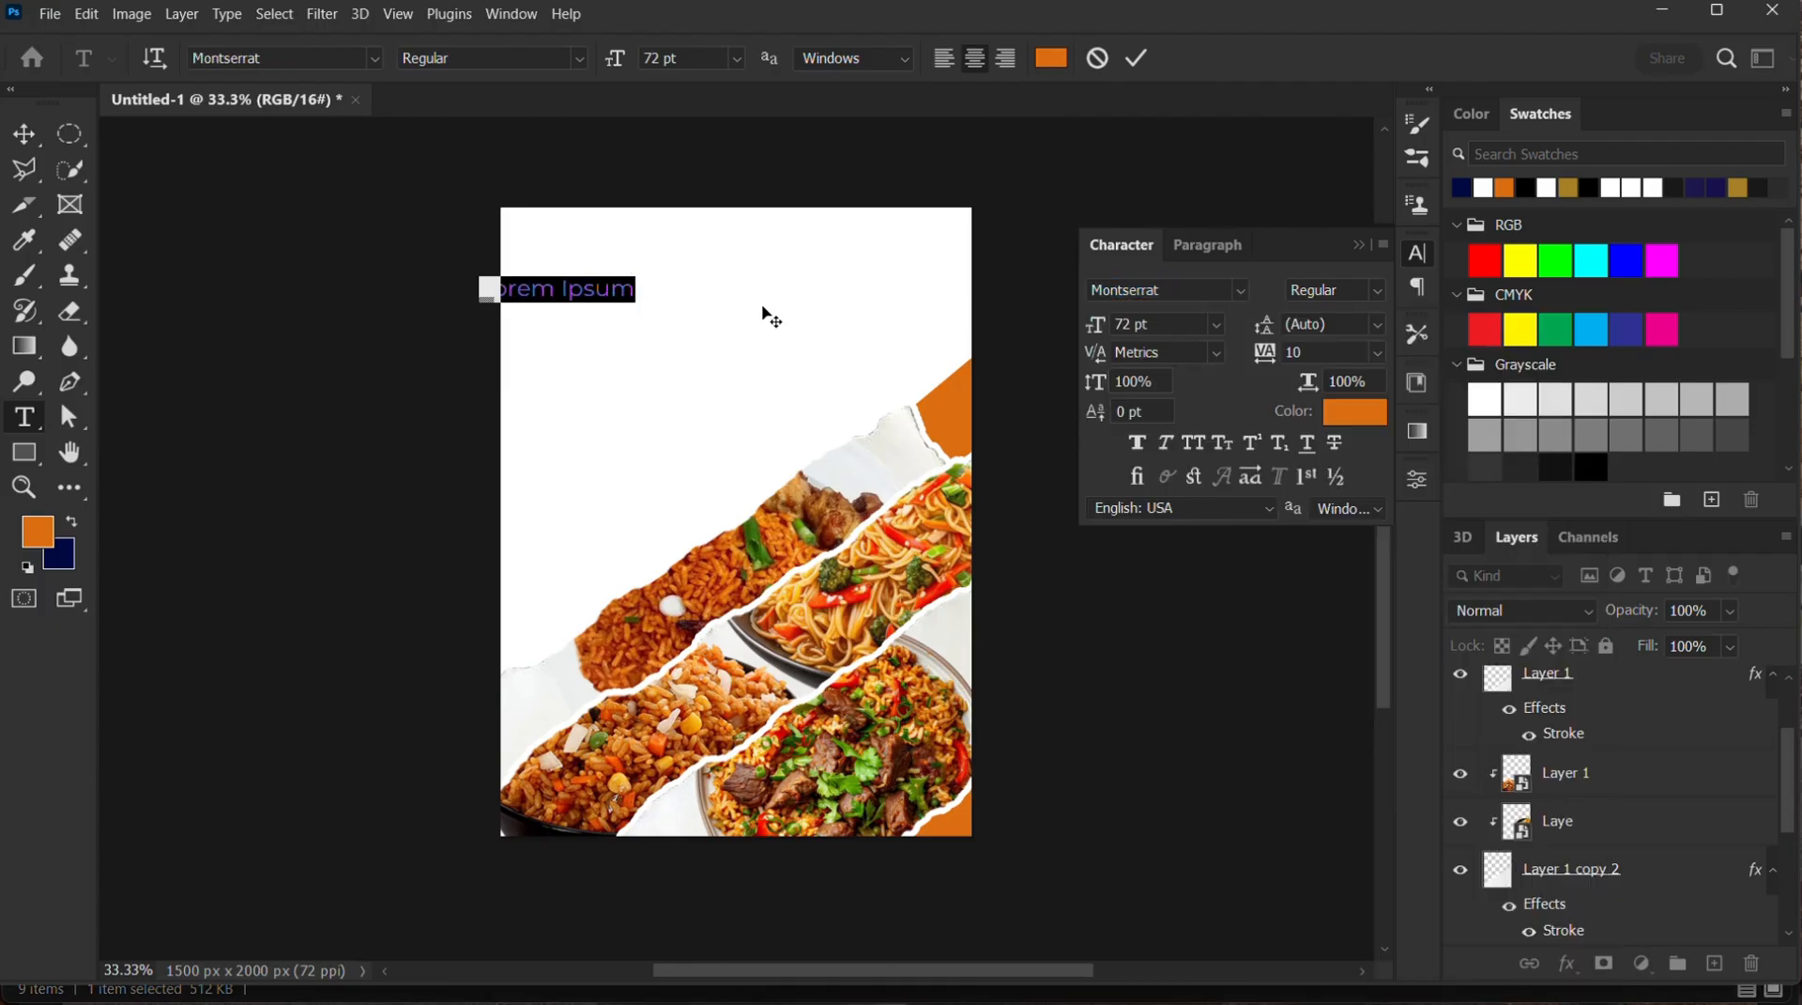
text(Sat)
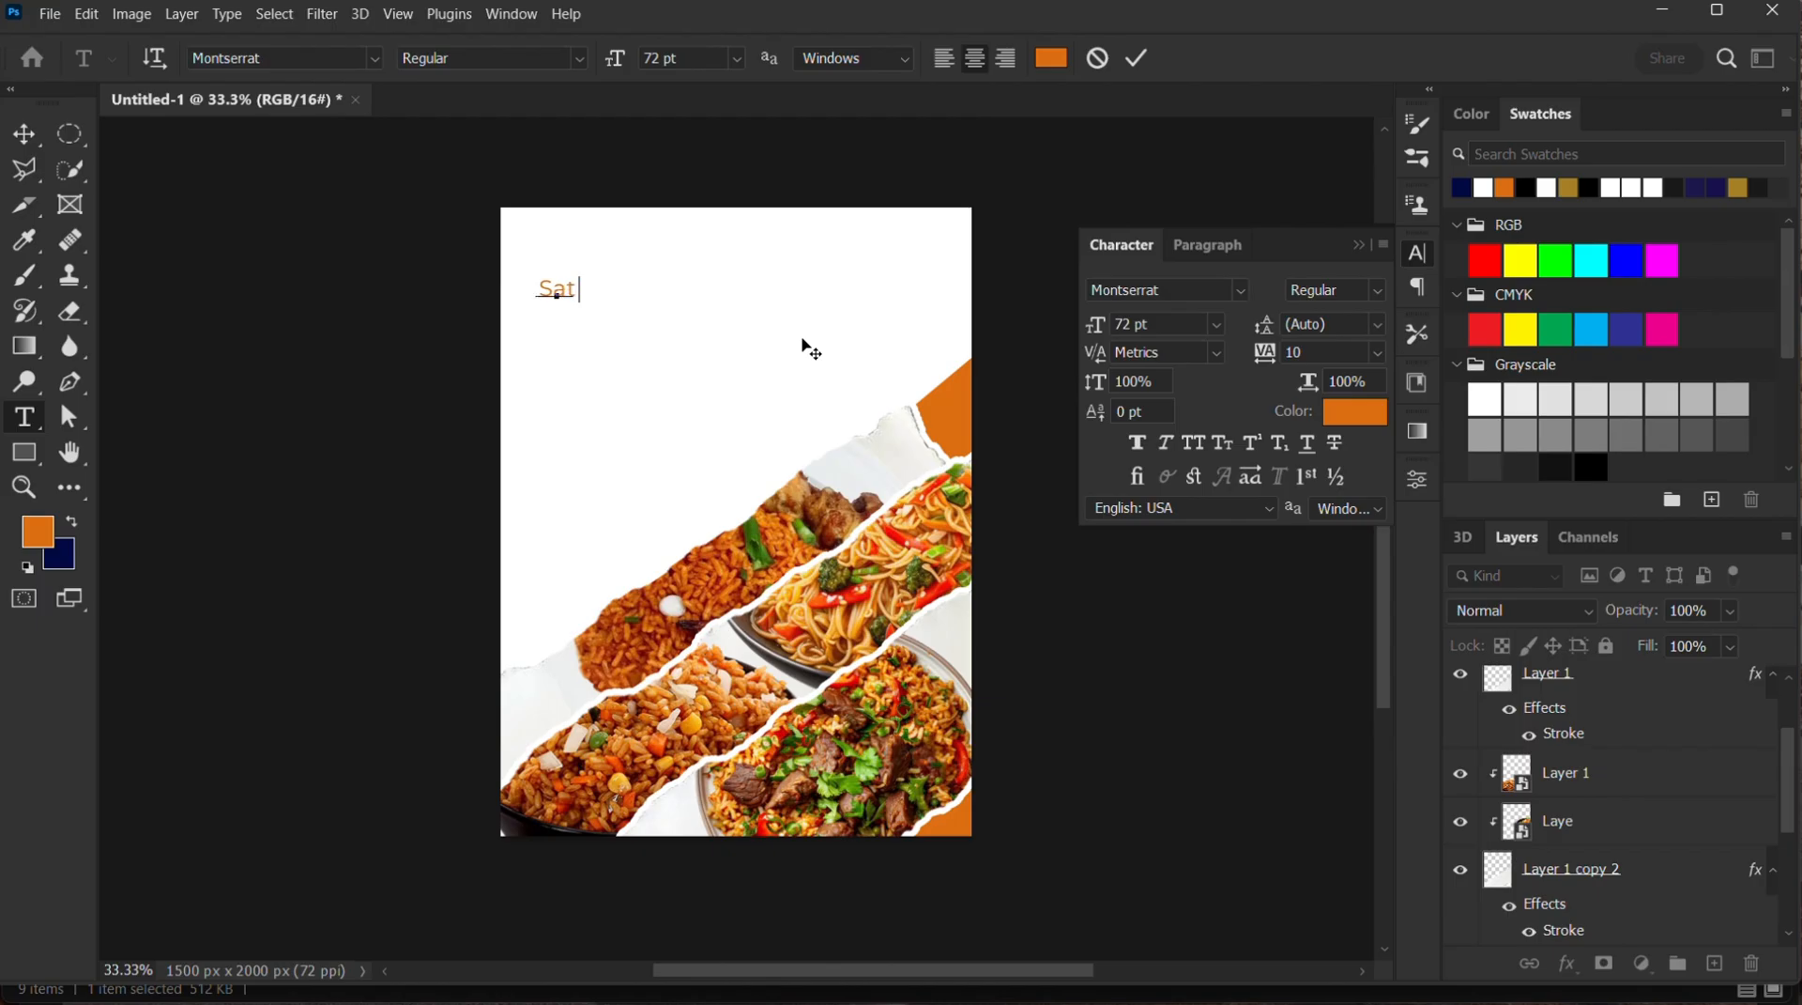
text(Lucky)
Enlarge the "Sat Lucky" headline to about 178 pt across the top of the flyer and set its style to Bold
click(18, 137)
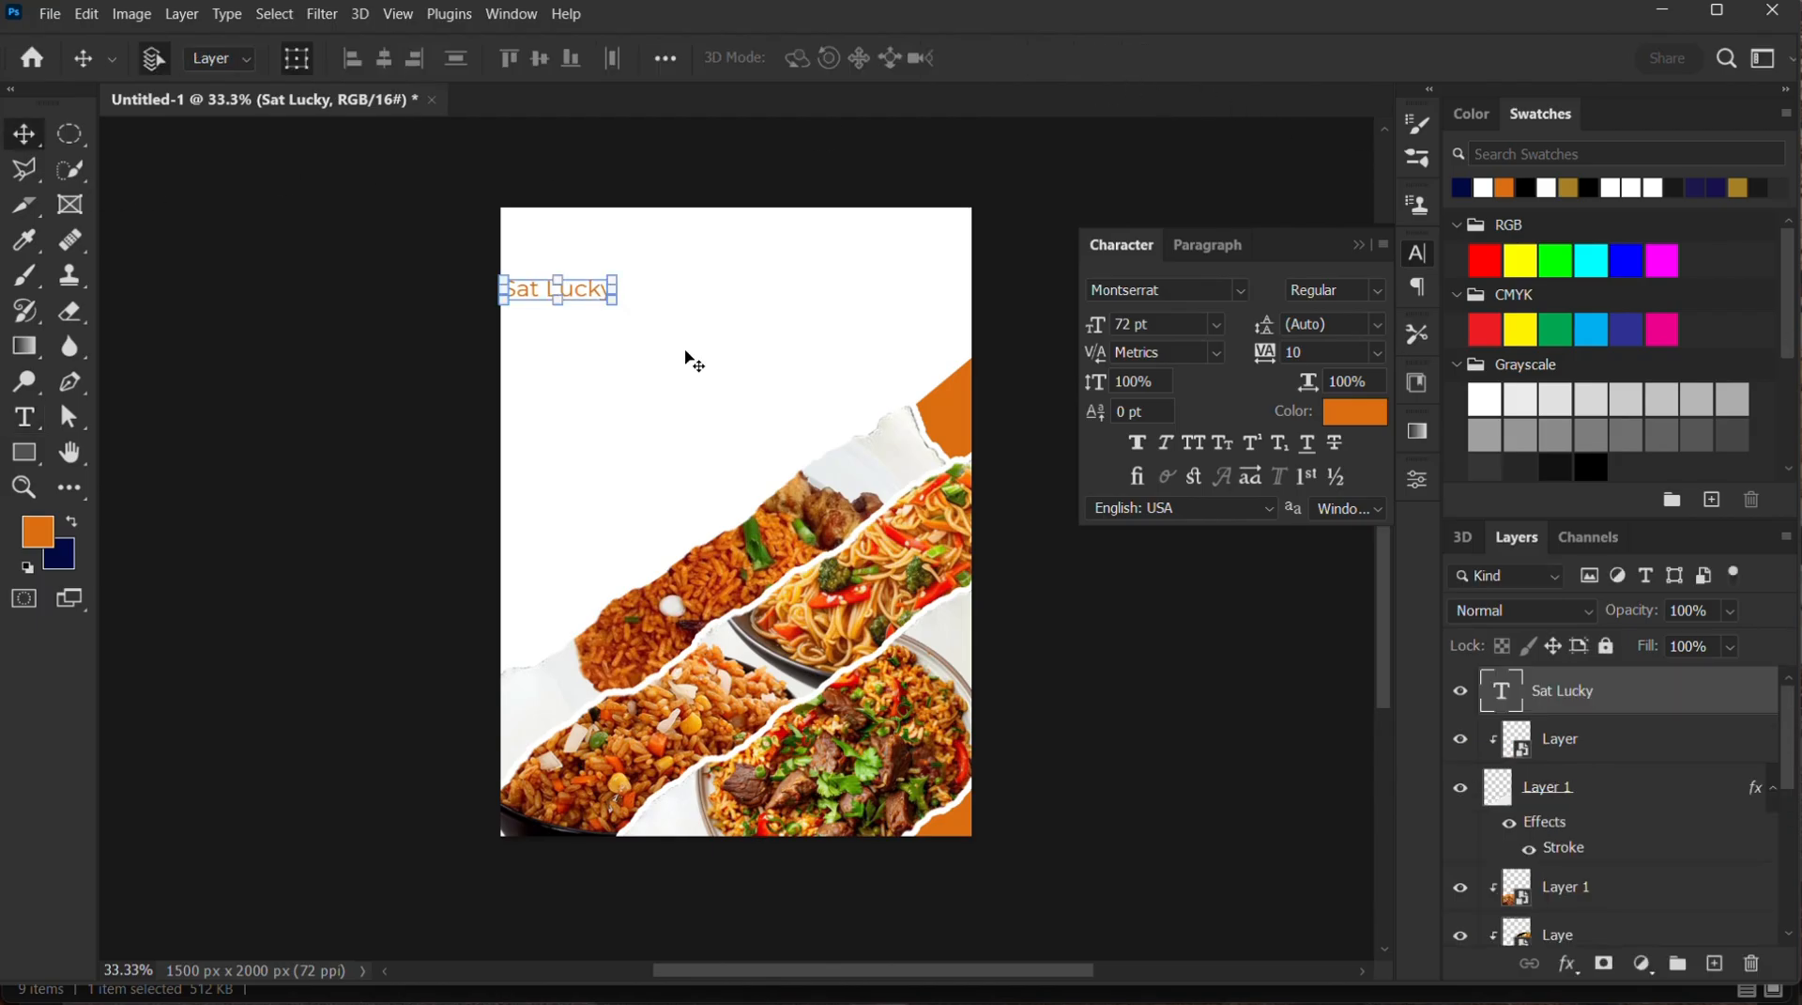
drag(580, 296, 790, 373)
drag(735, 294, 806, 274)
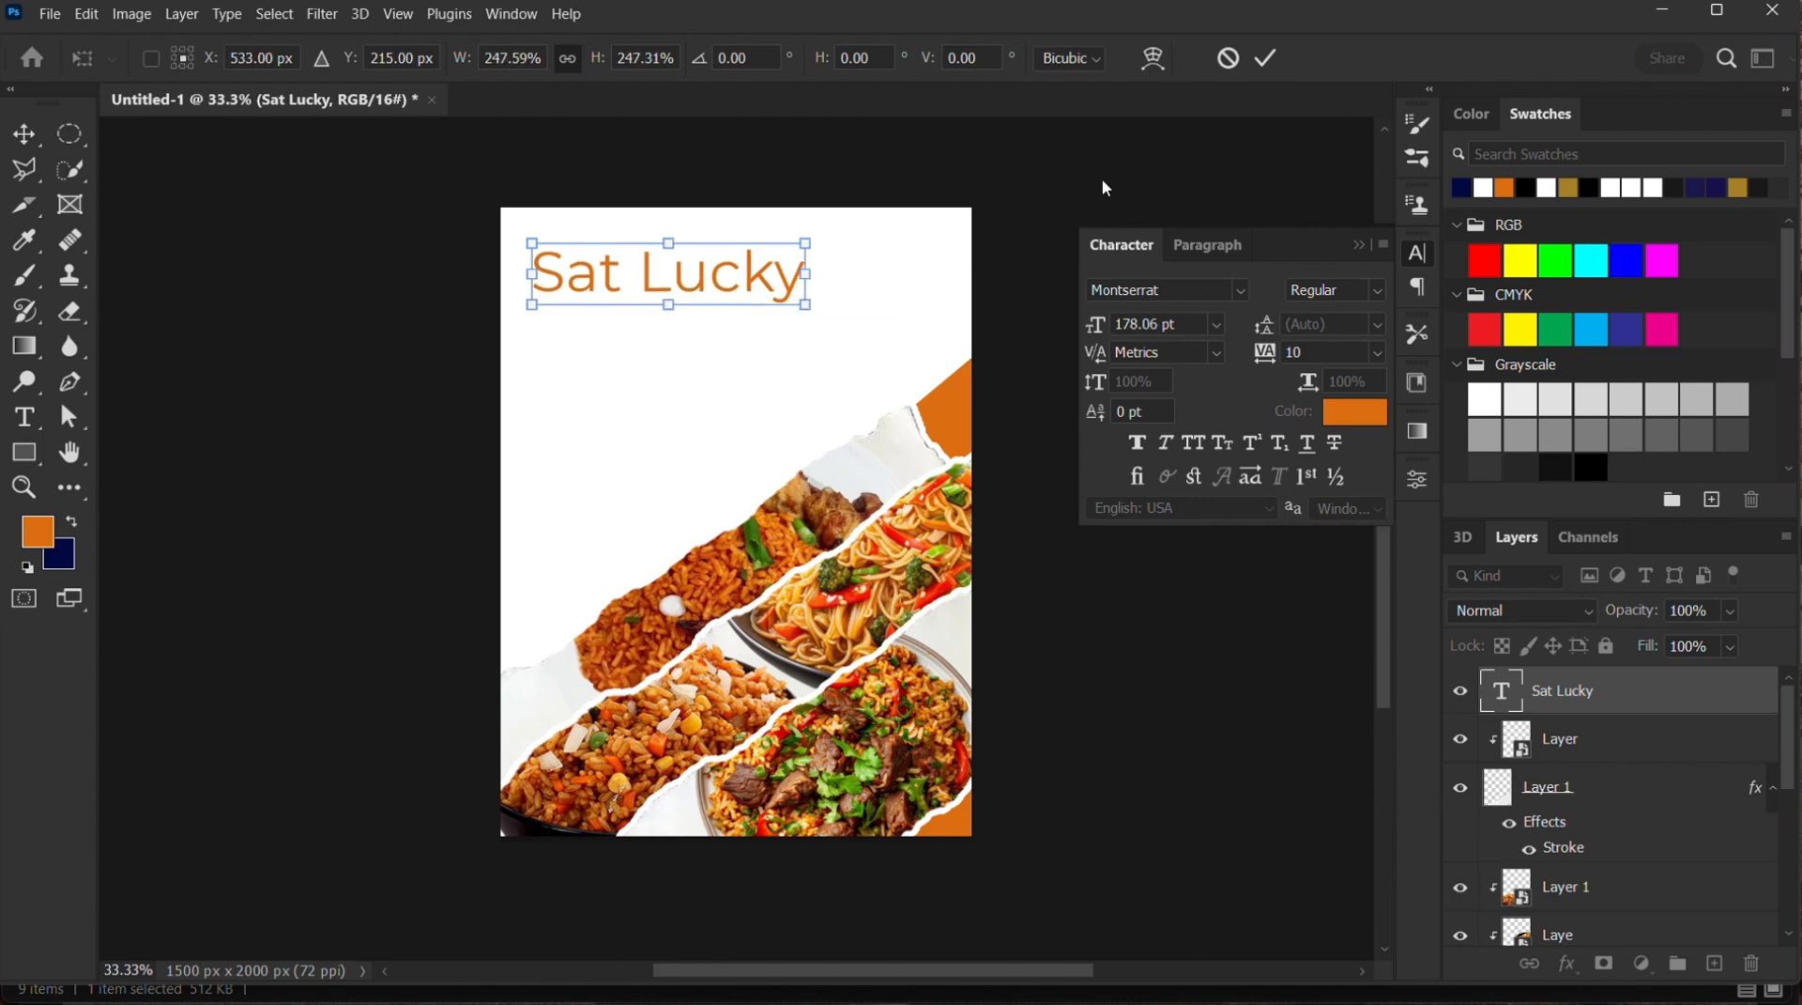
click(1266, 60)
click(1379, 290)
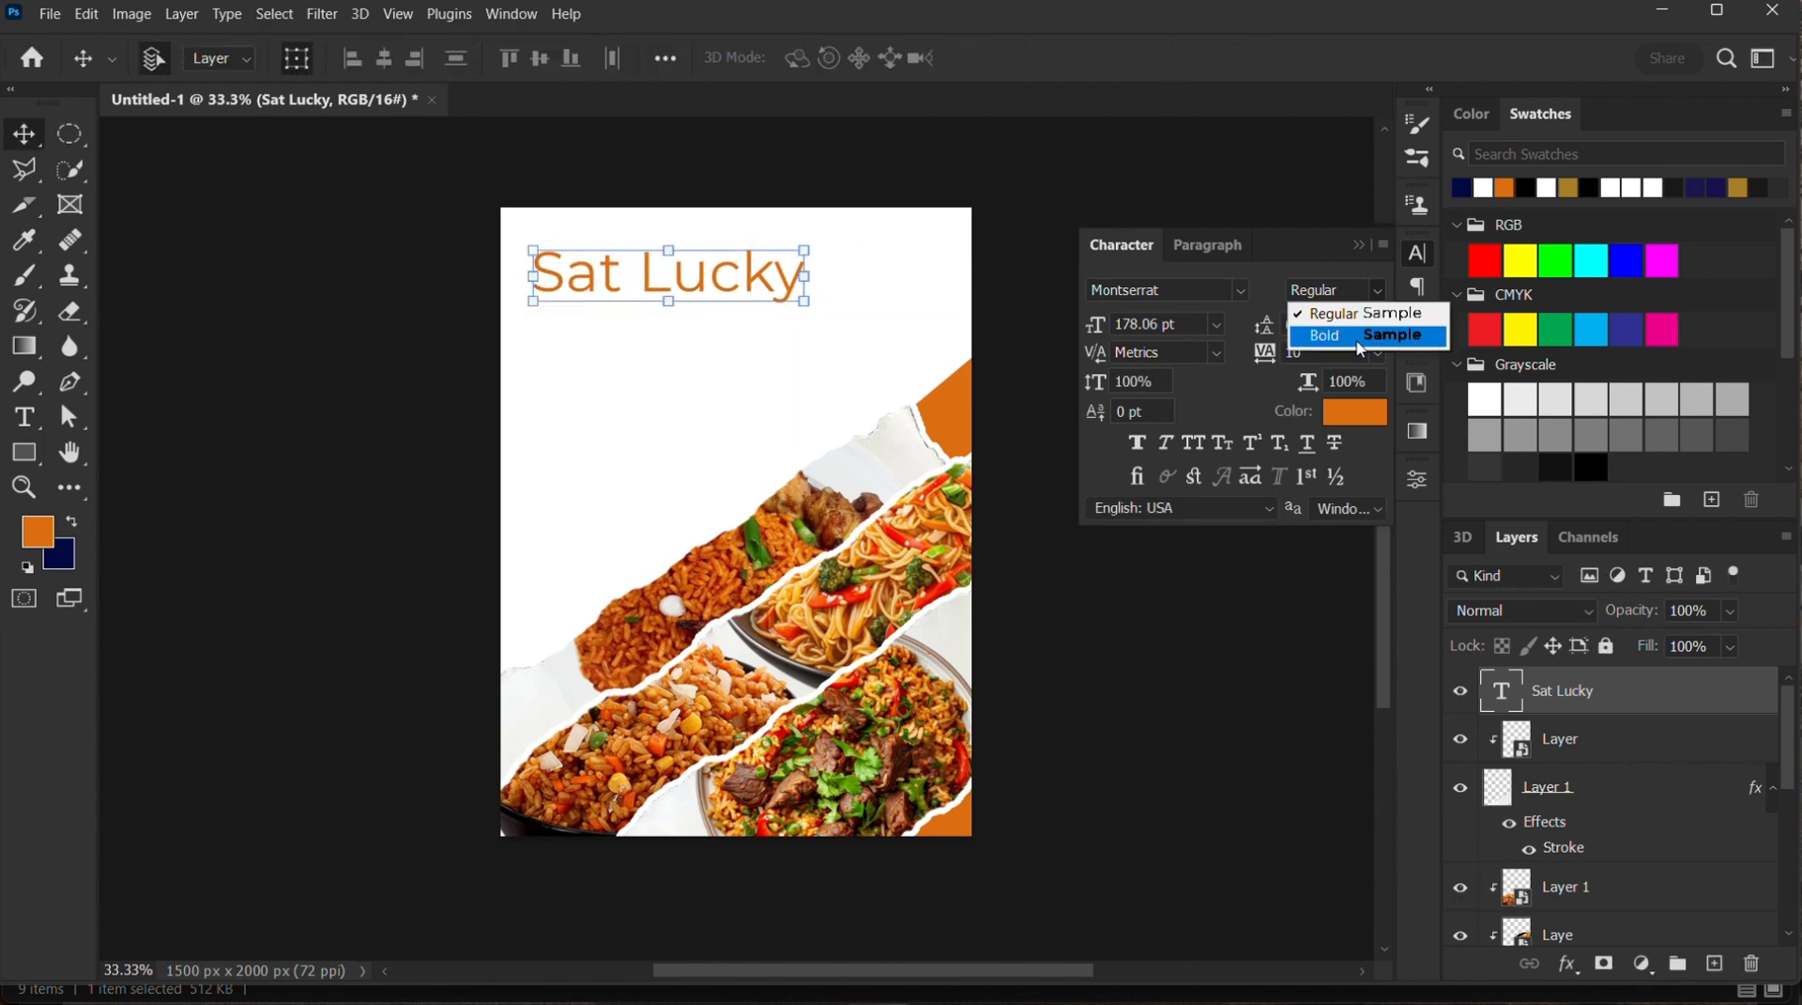
click(1360, 336)
click(892, 322)
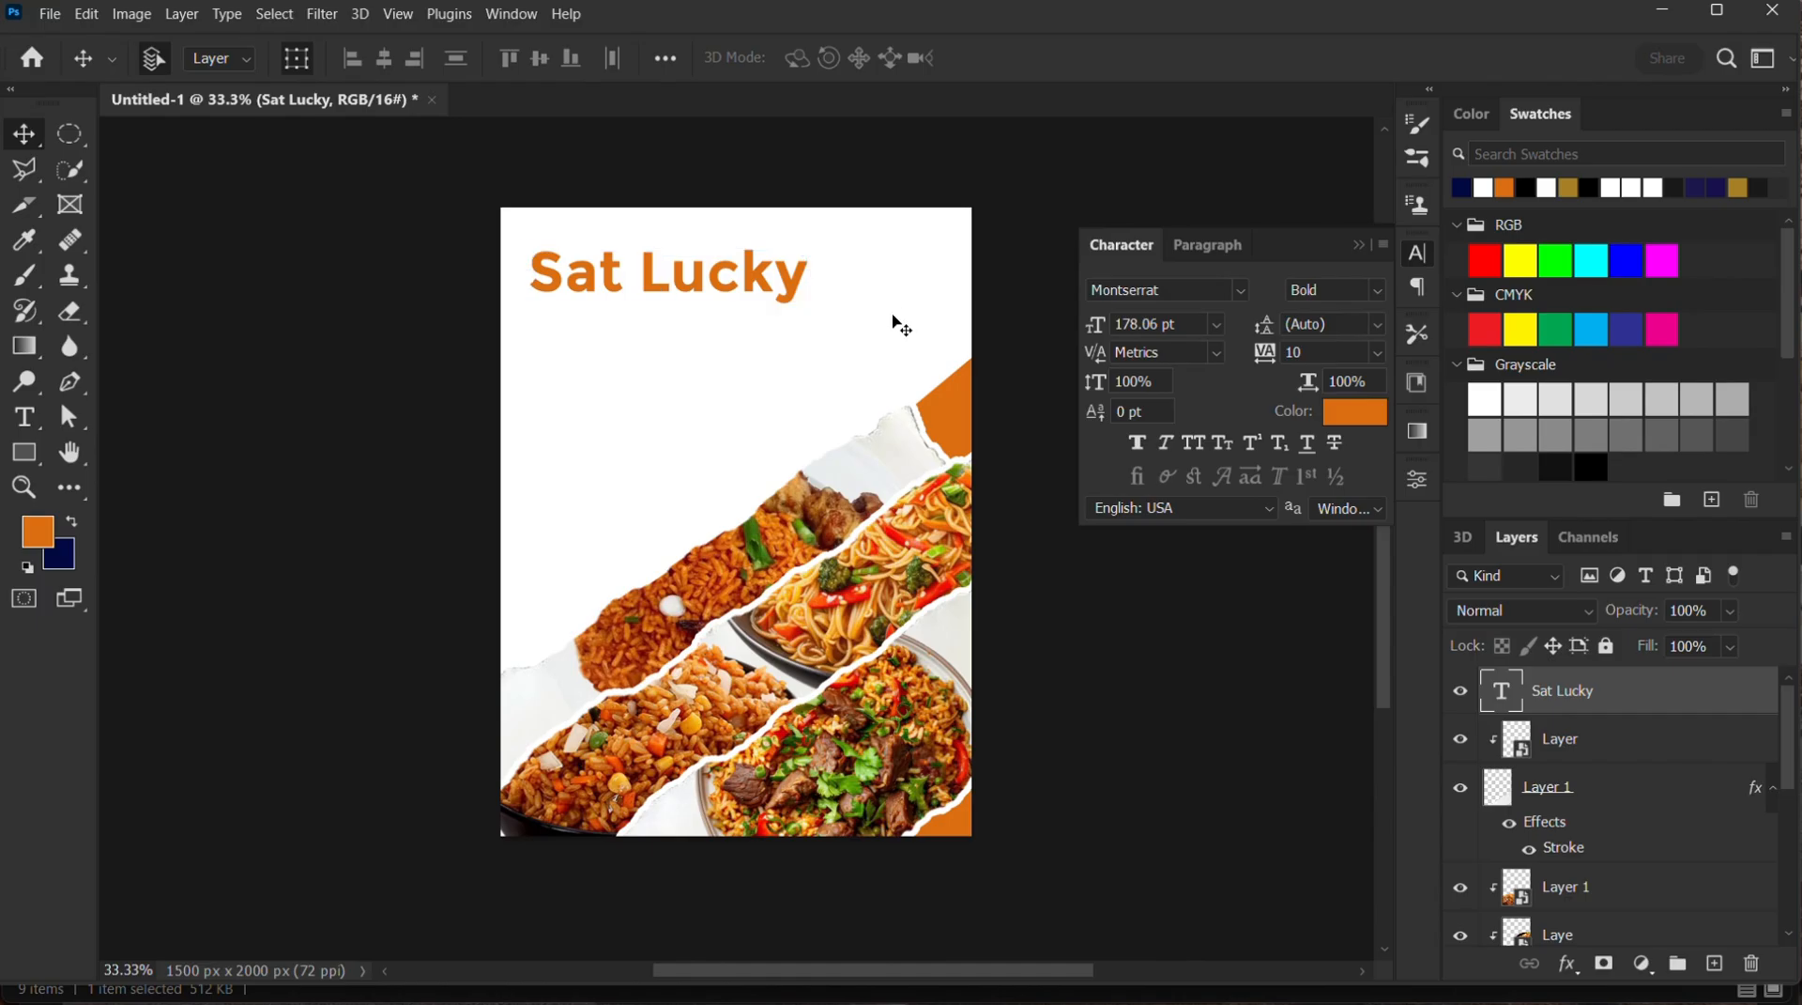
Add the text "Hot Jellof" in Montserrat Bold, enlarge it to about 106 pt and place it below the "Sat Lucky" headline
click(24, 415)
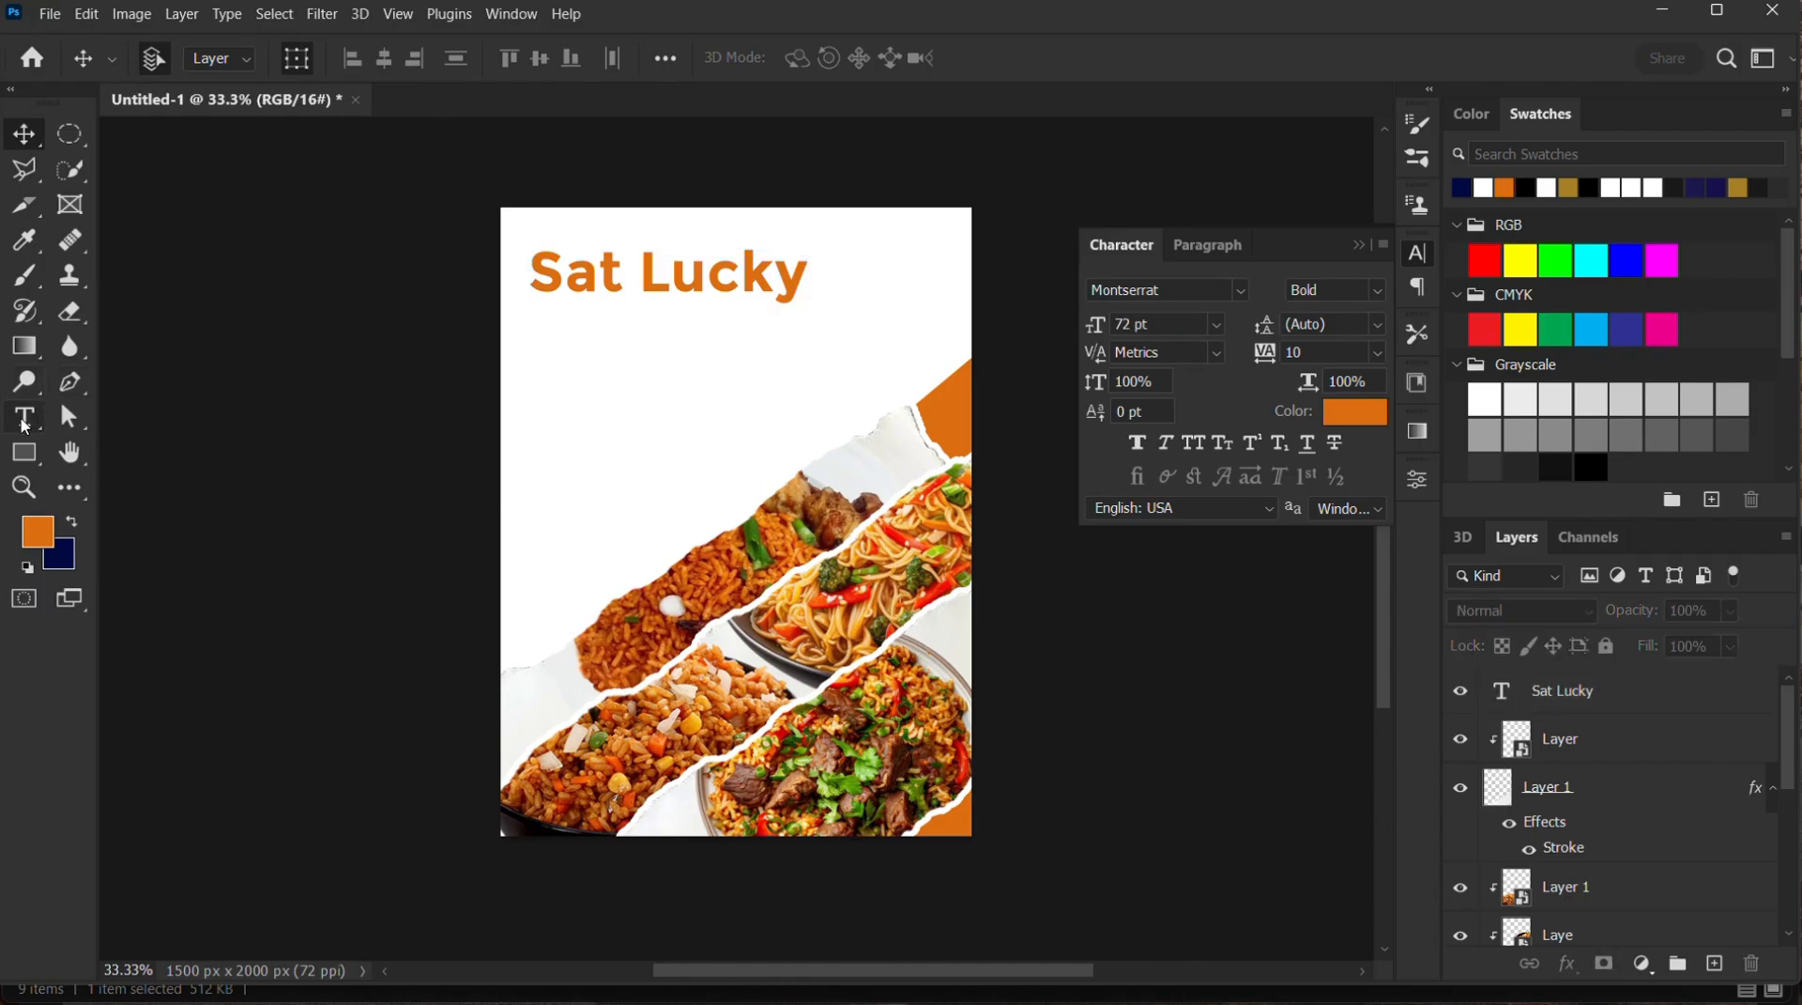
click(615, 436)
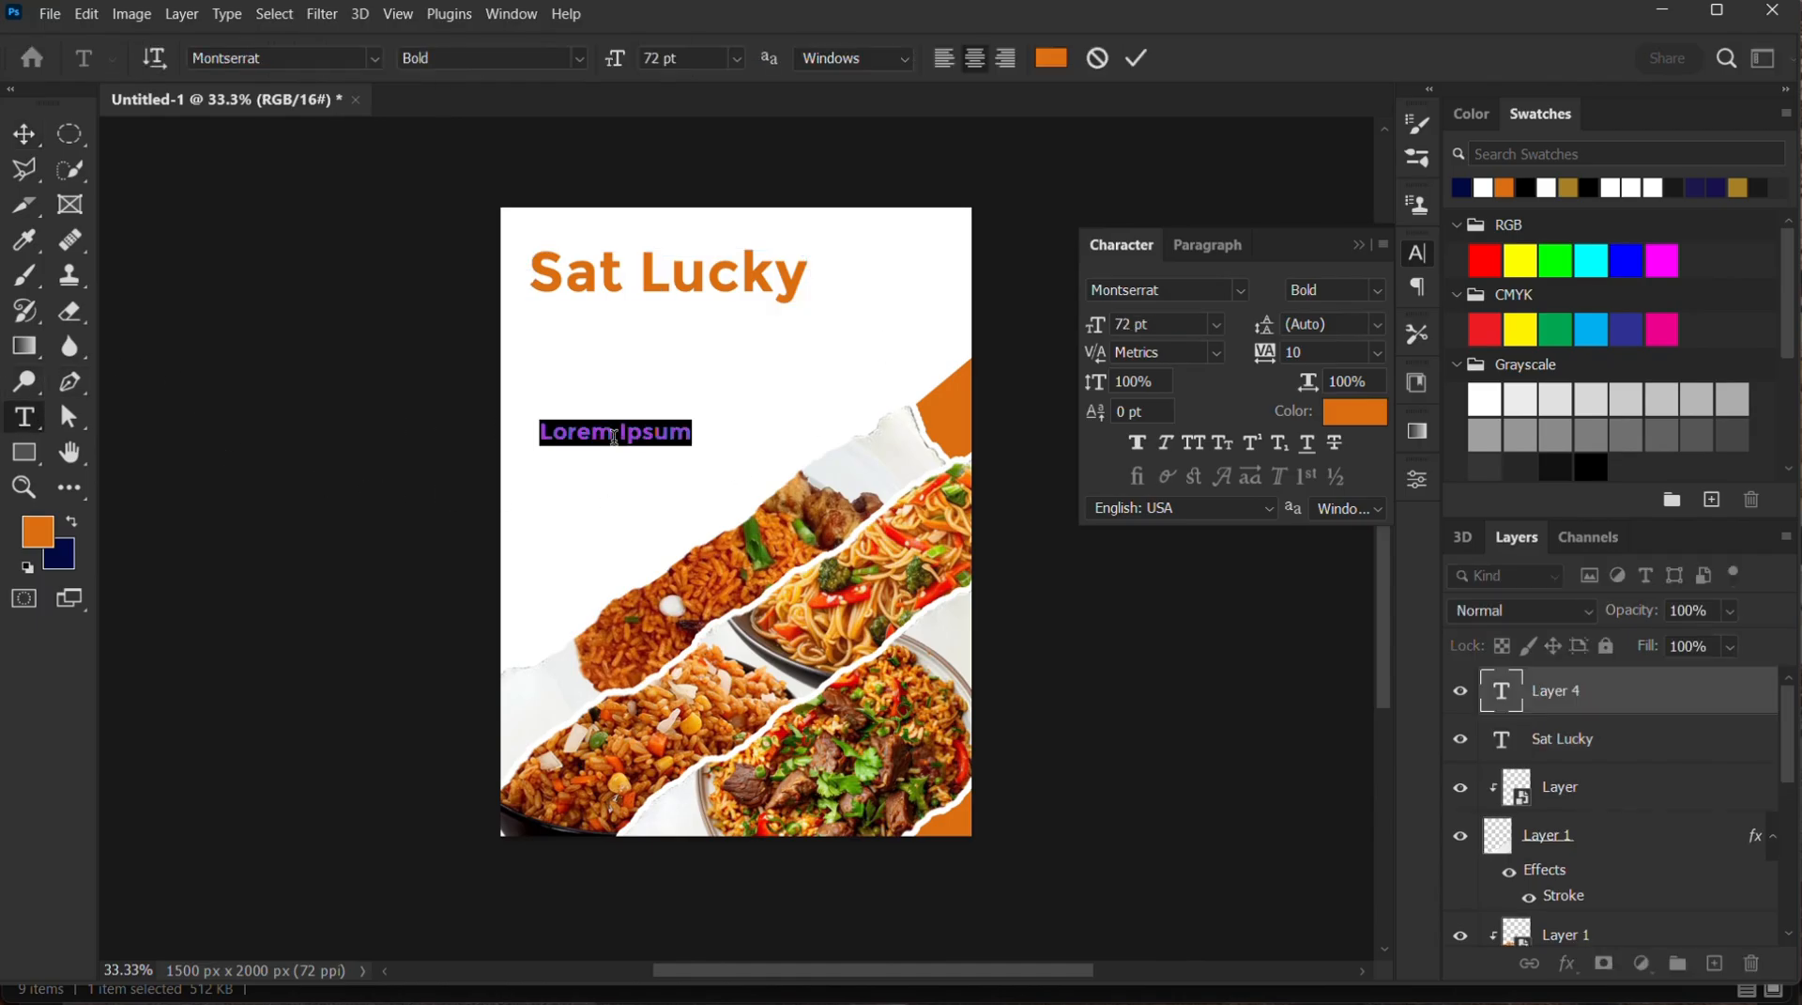
text(H)
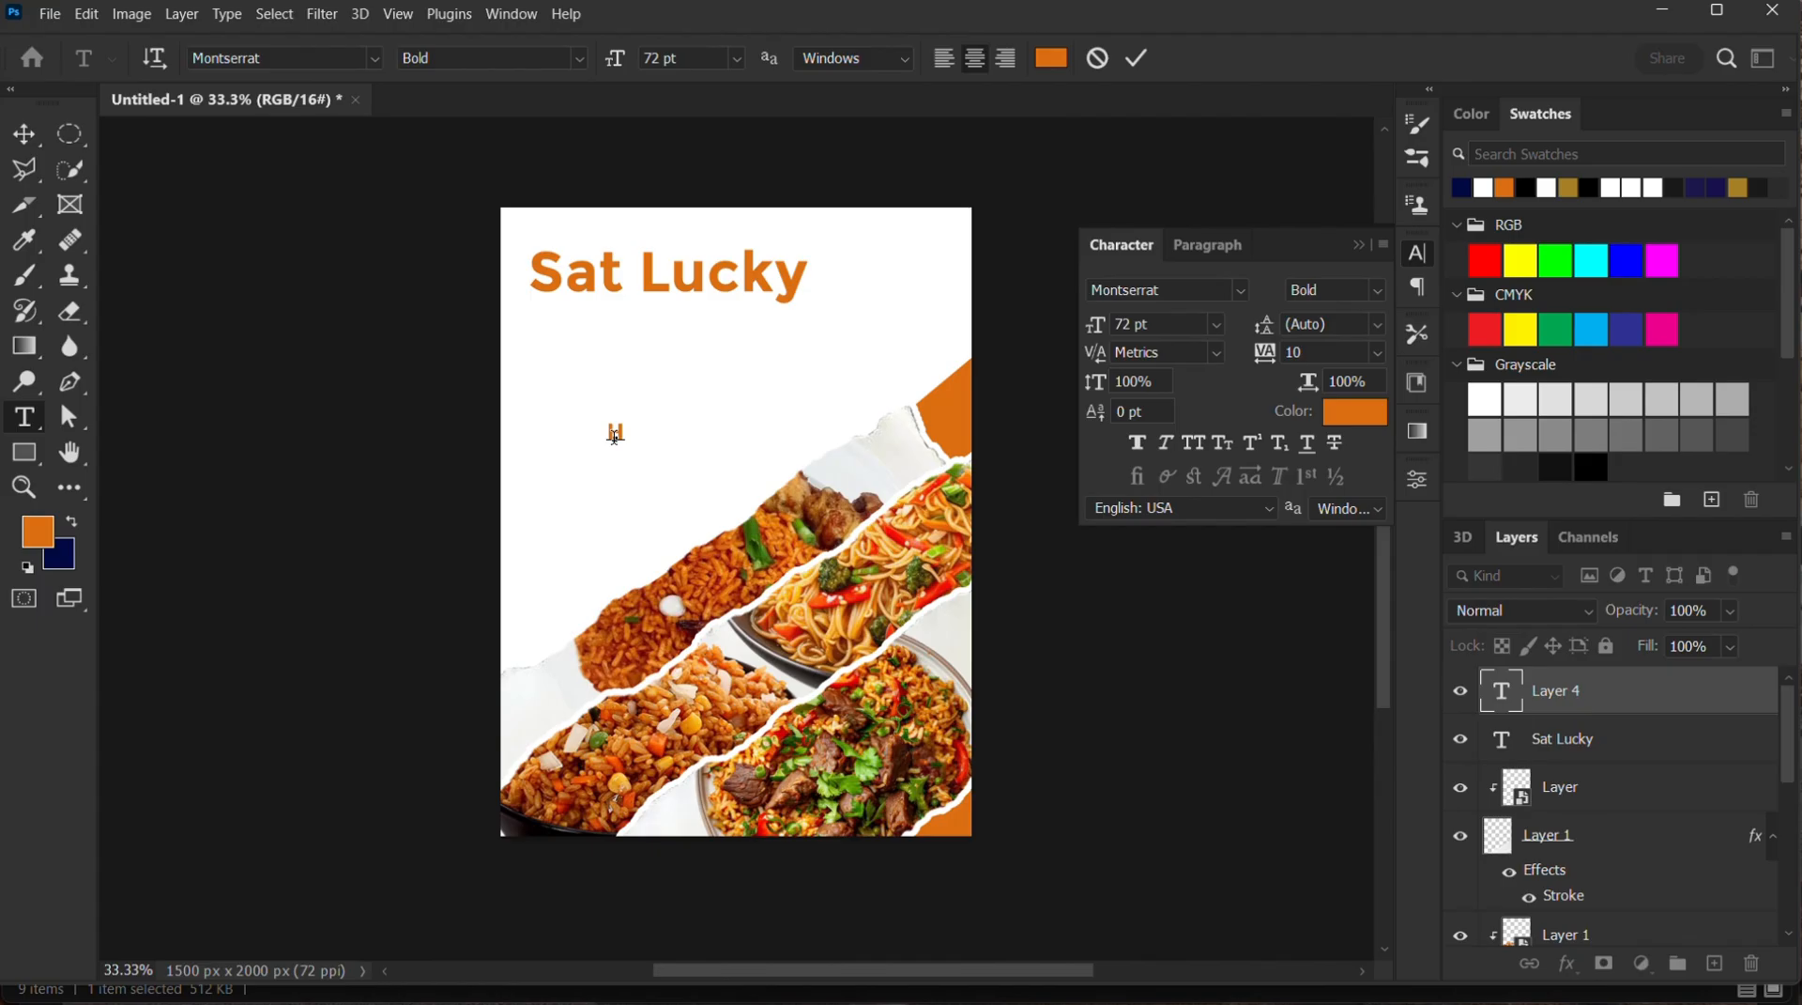
text(ot Jellof)
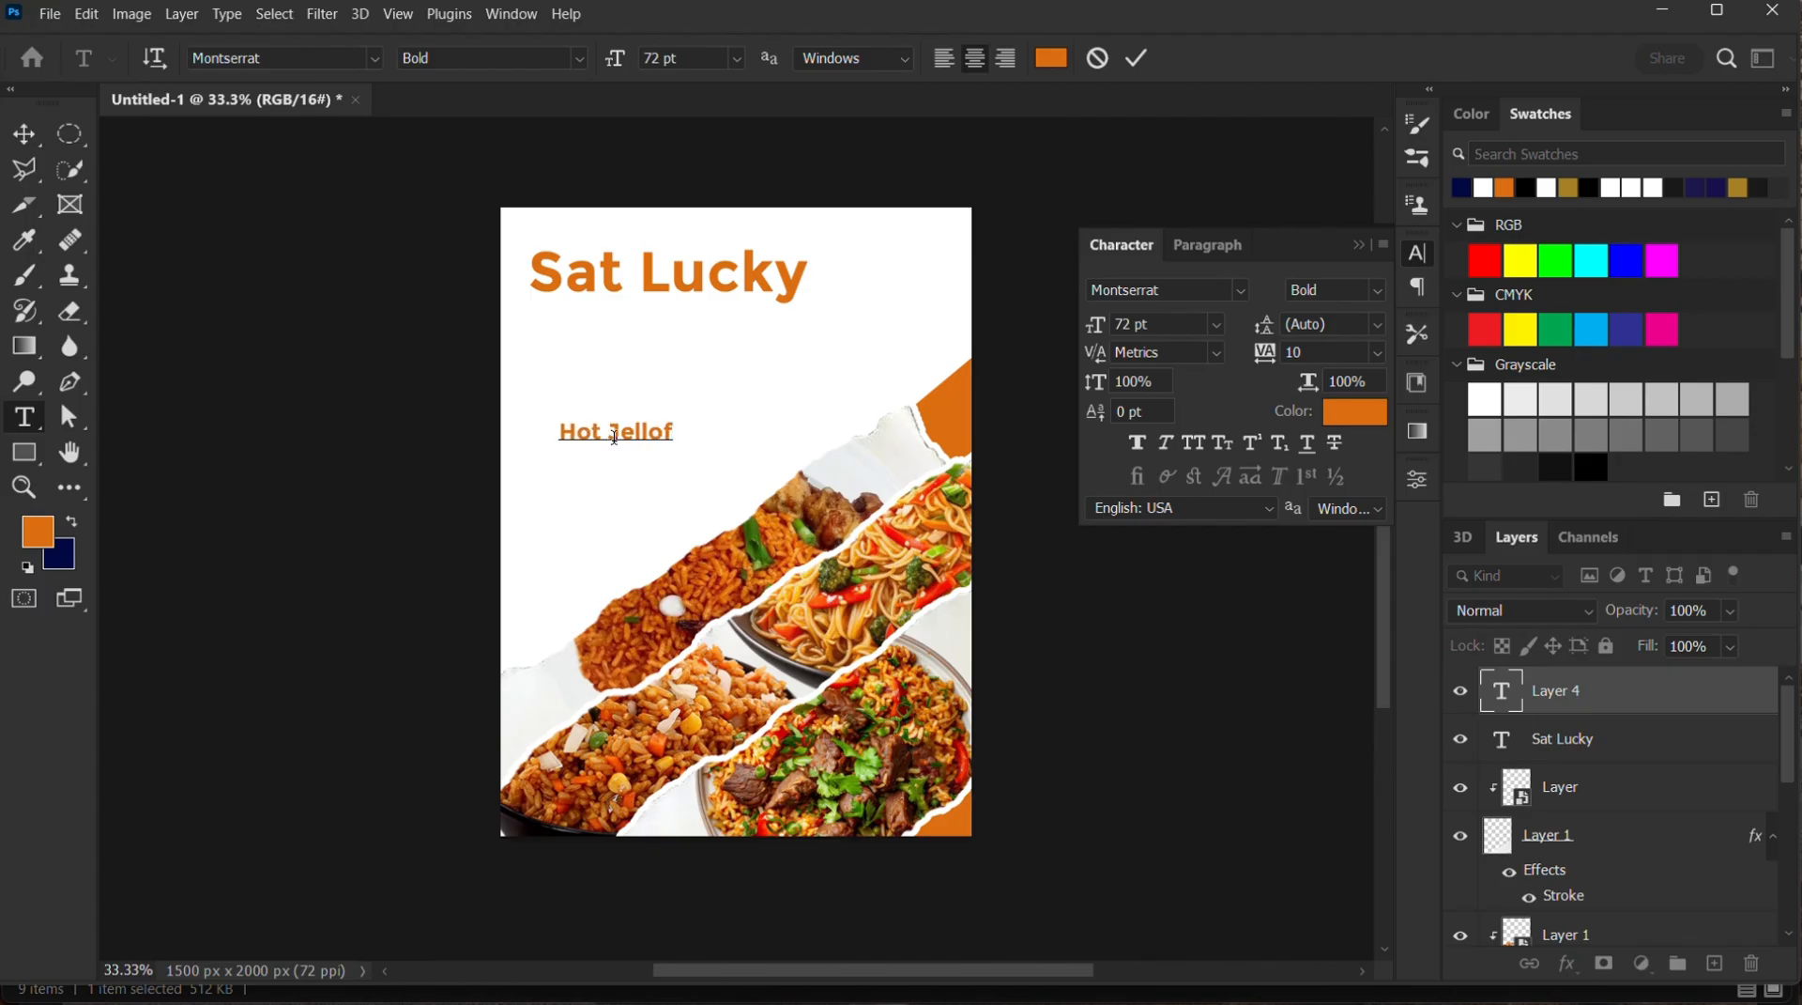
click(1139, 59)
click(24, 133)
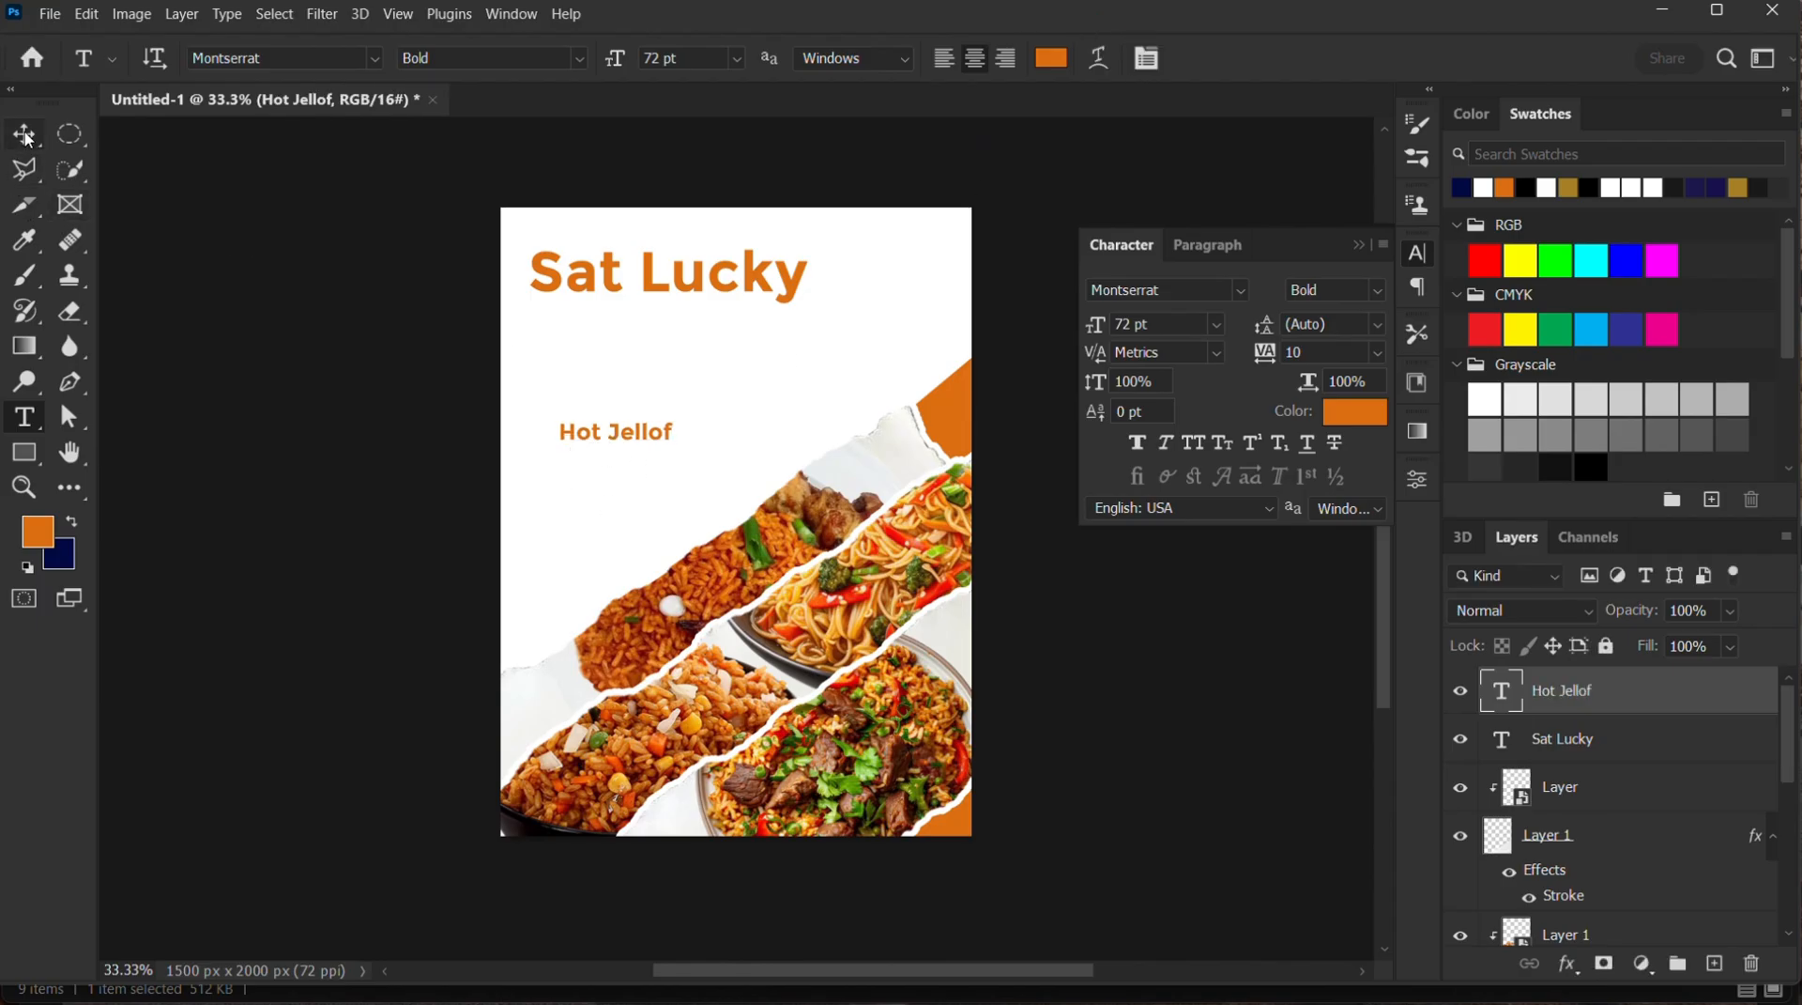
drag(667, 441, 663, 375)
click(1266, 58)
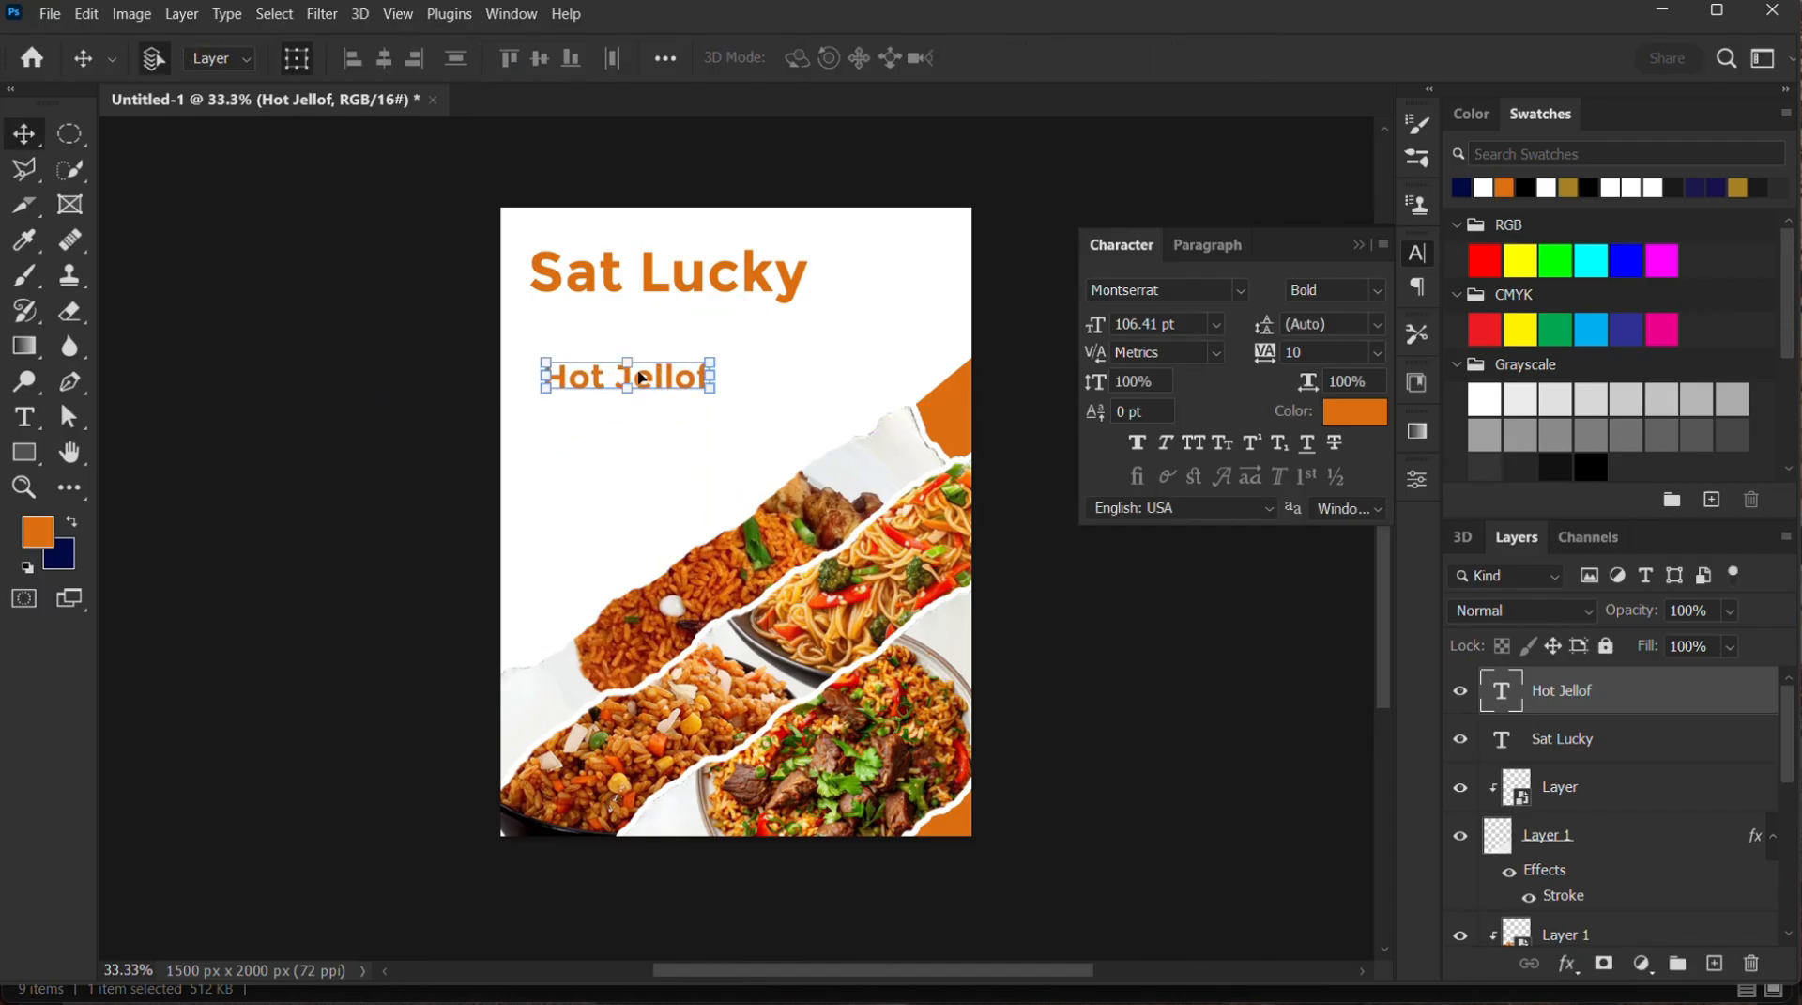
Warp the "Hot Jellof" text, trying Arc, Shell Lower and Rise before applying Arch at +50% bend, and move it just beneath the headline
click(230, 15)
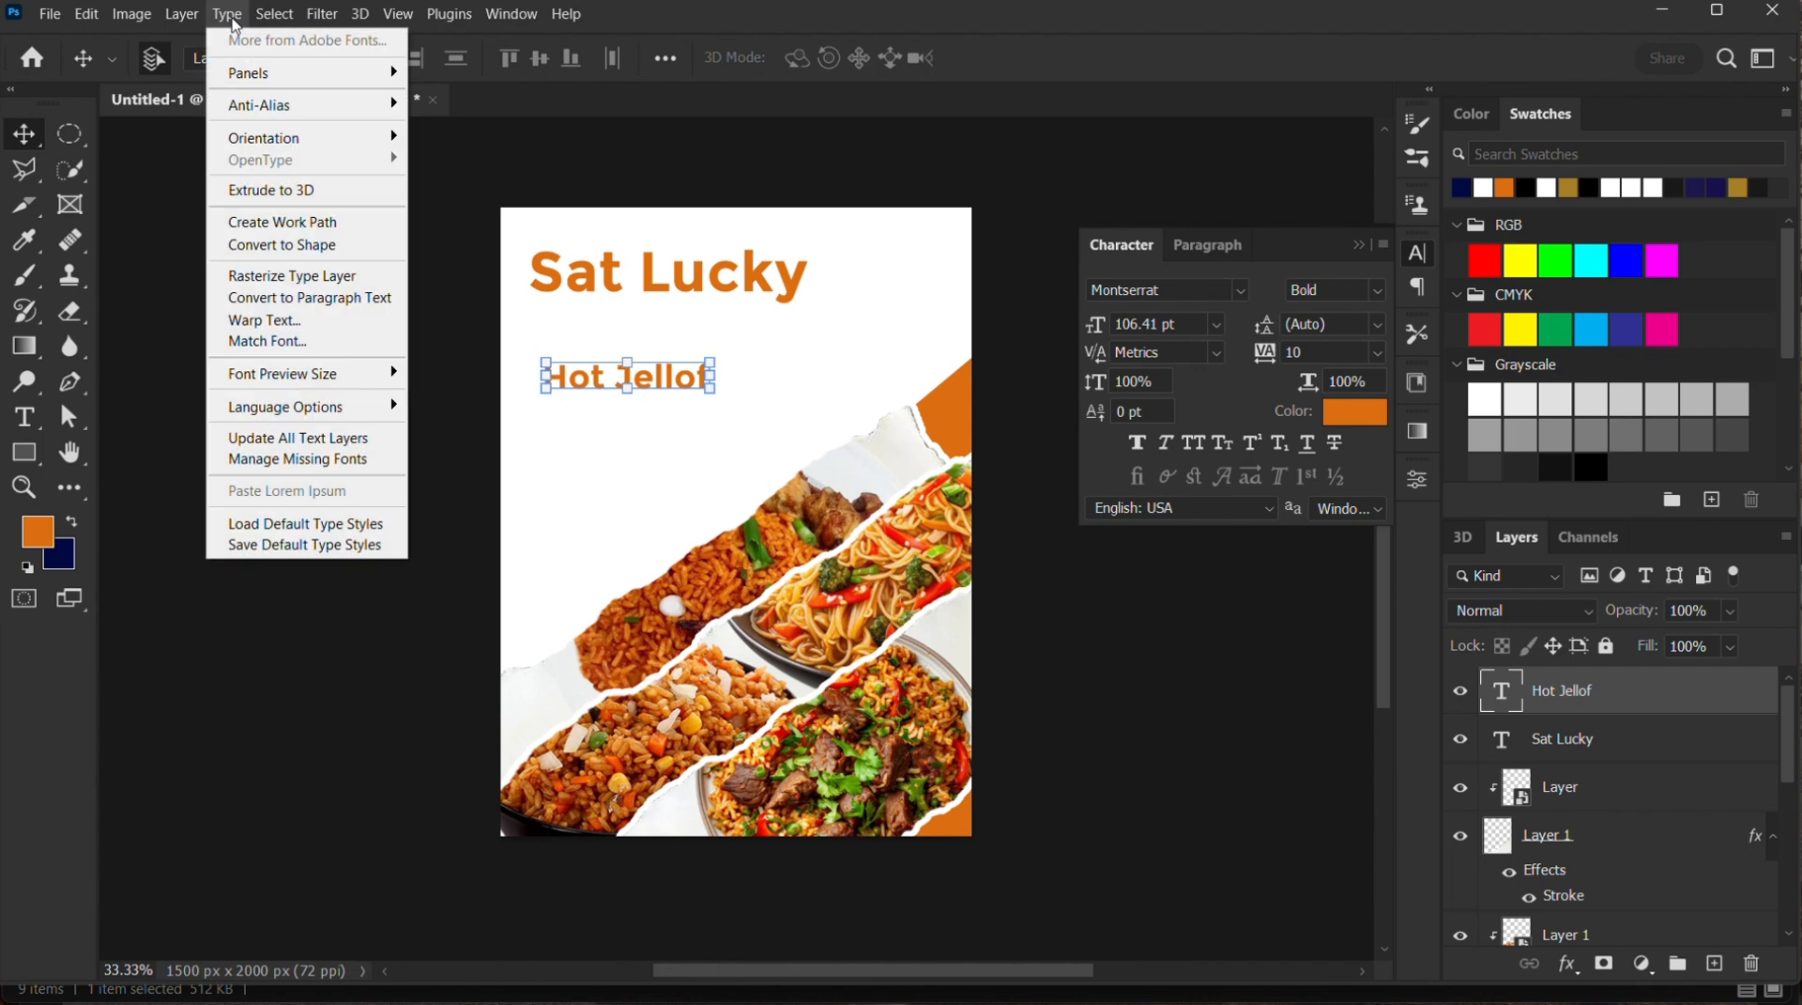
click(324, 322)
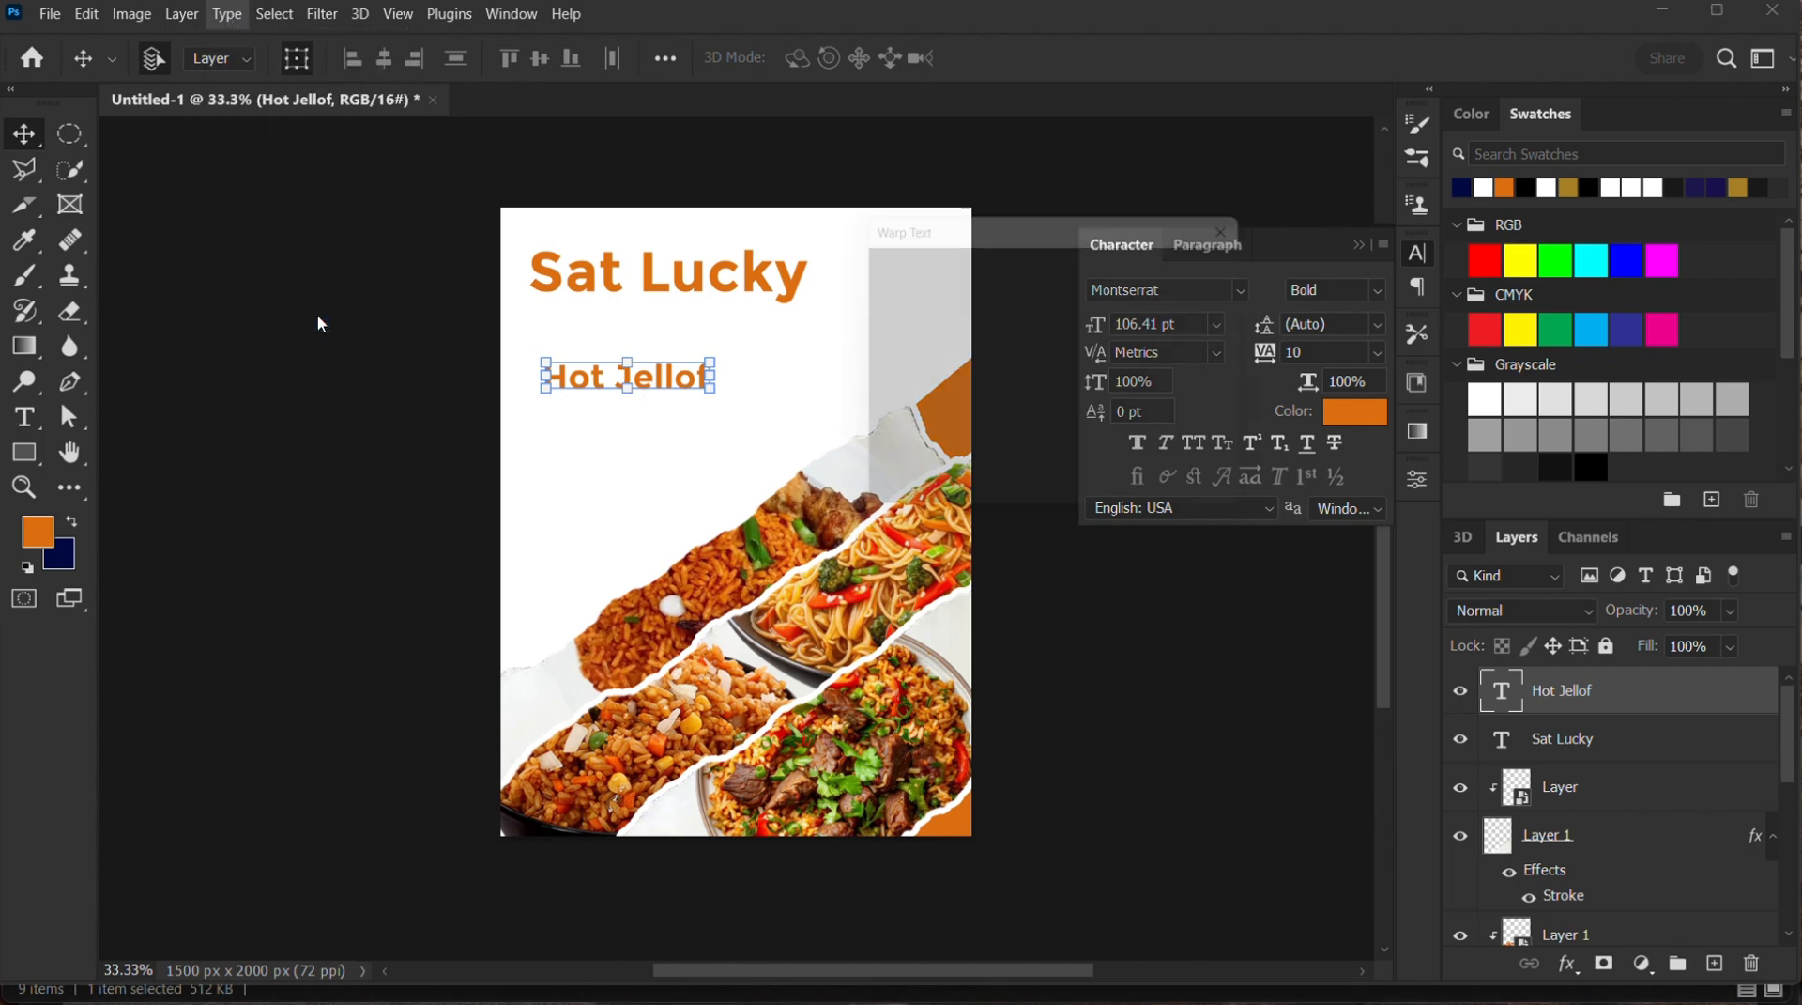
click(1102, 259)
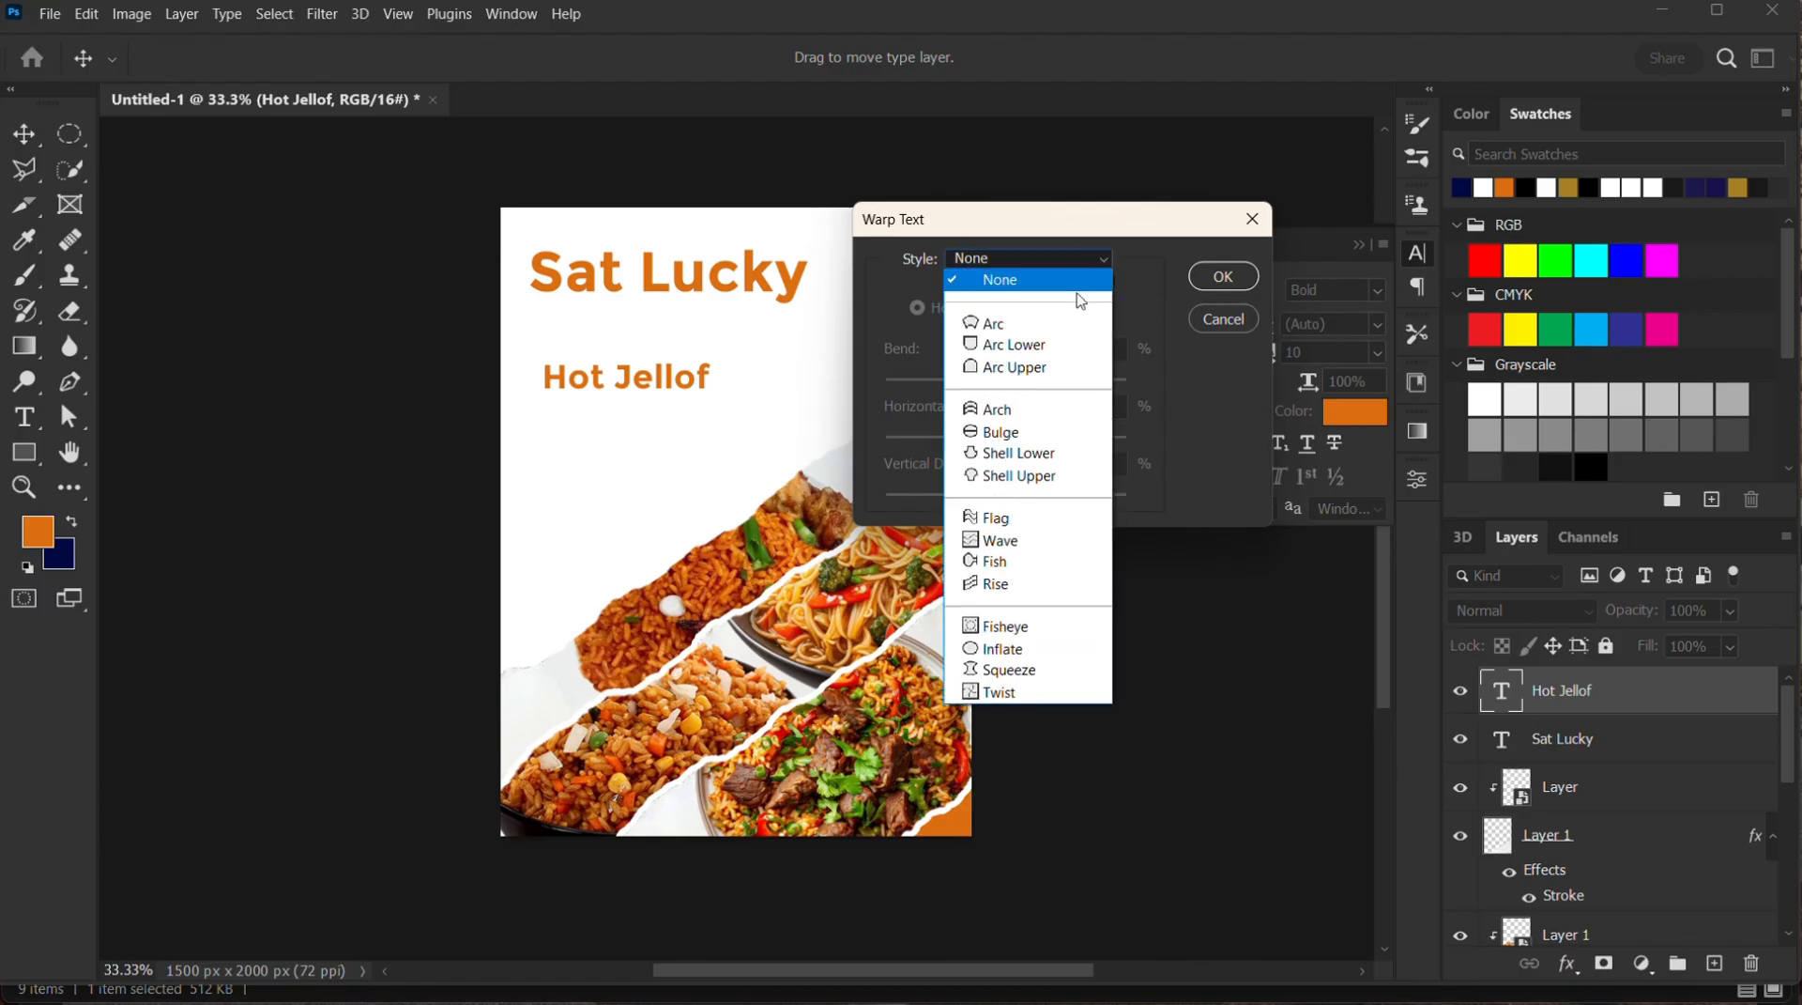
click(985, 317)
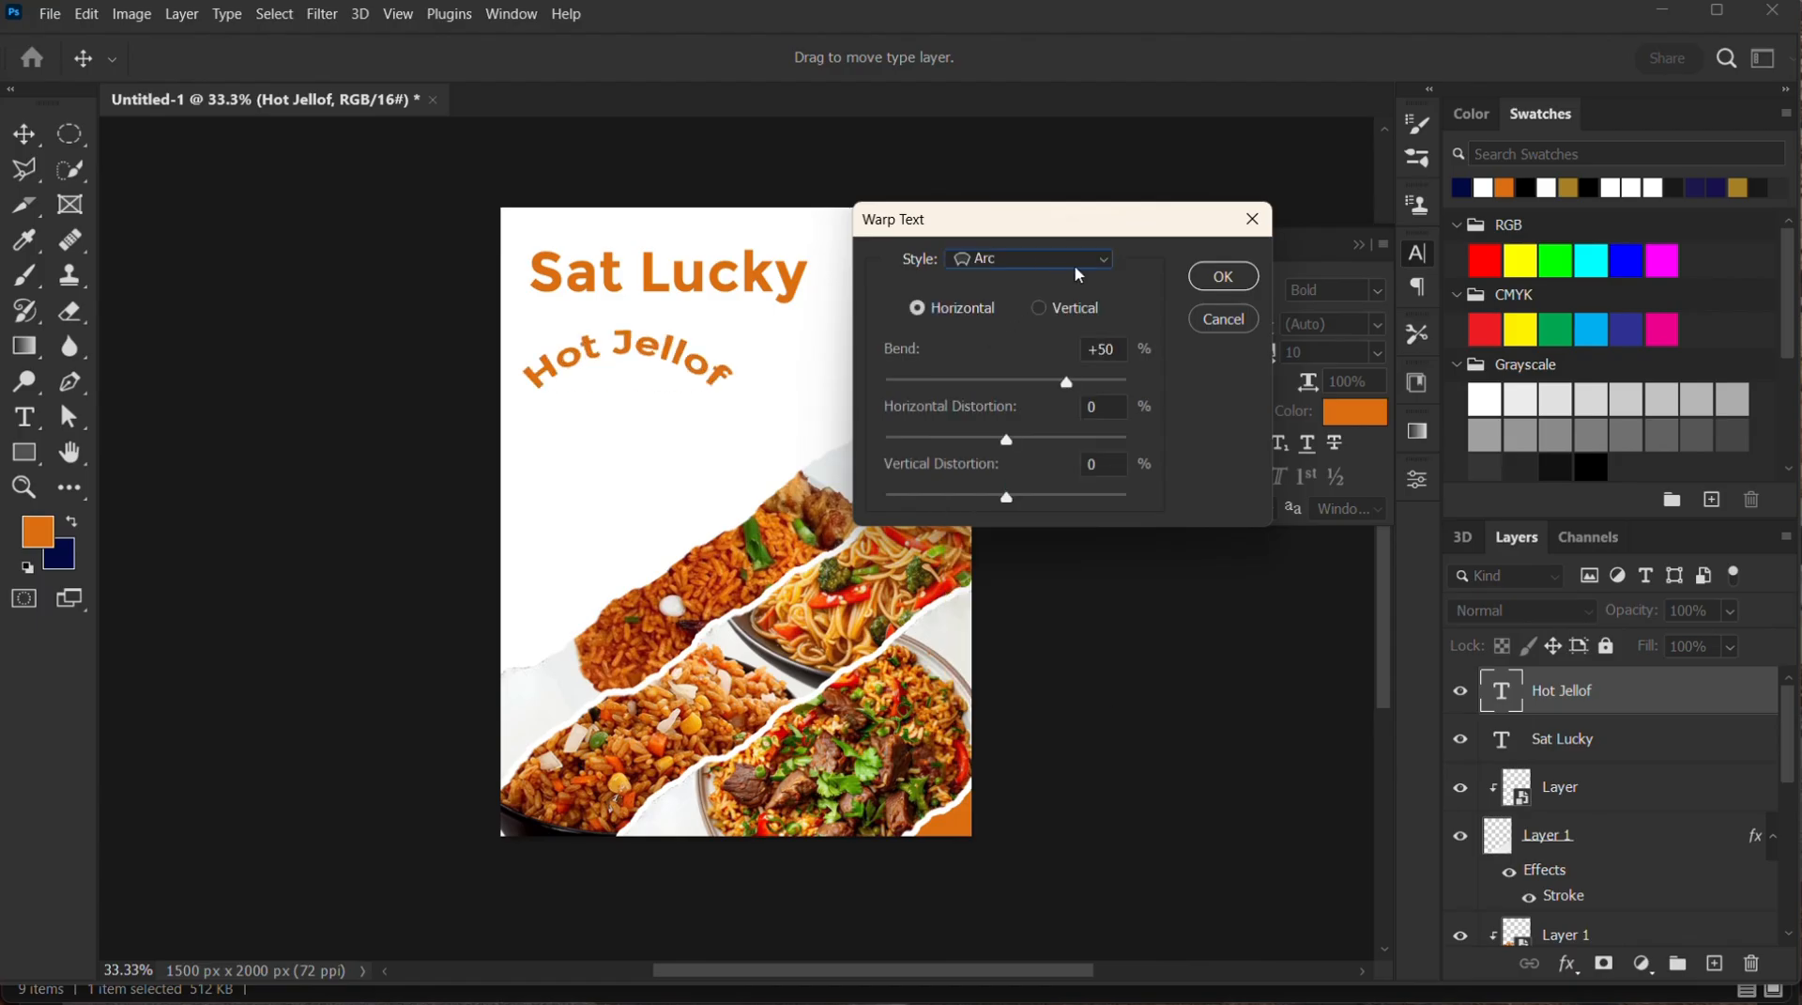
click(1104, 267)
click(1045, 457)
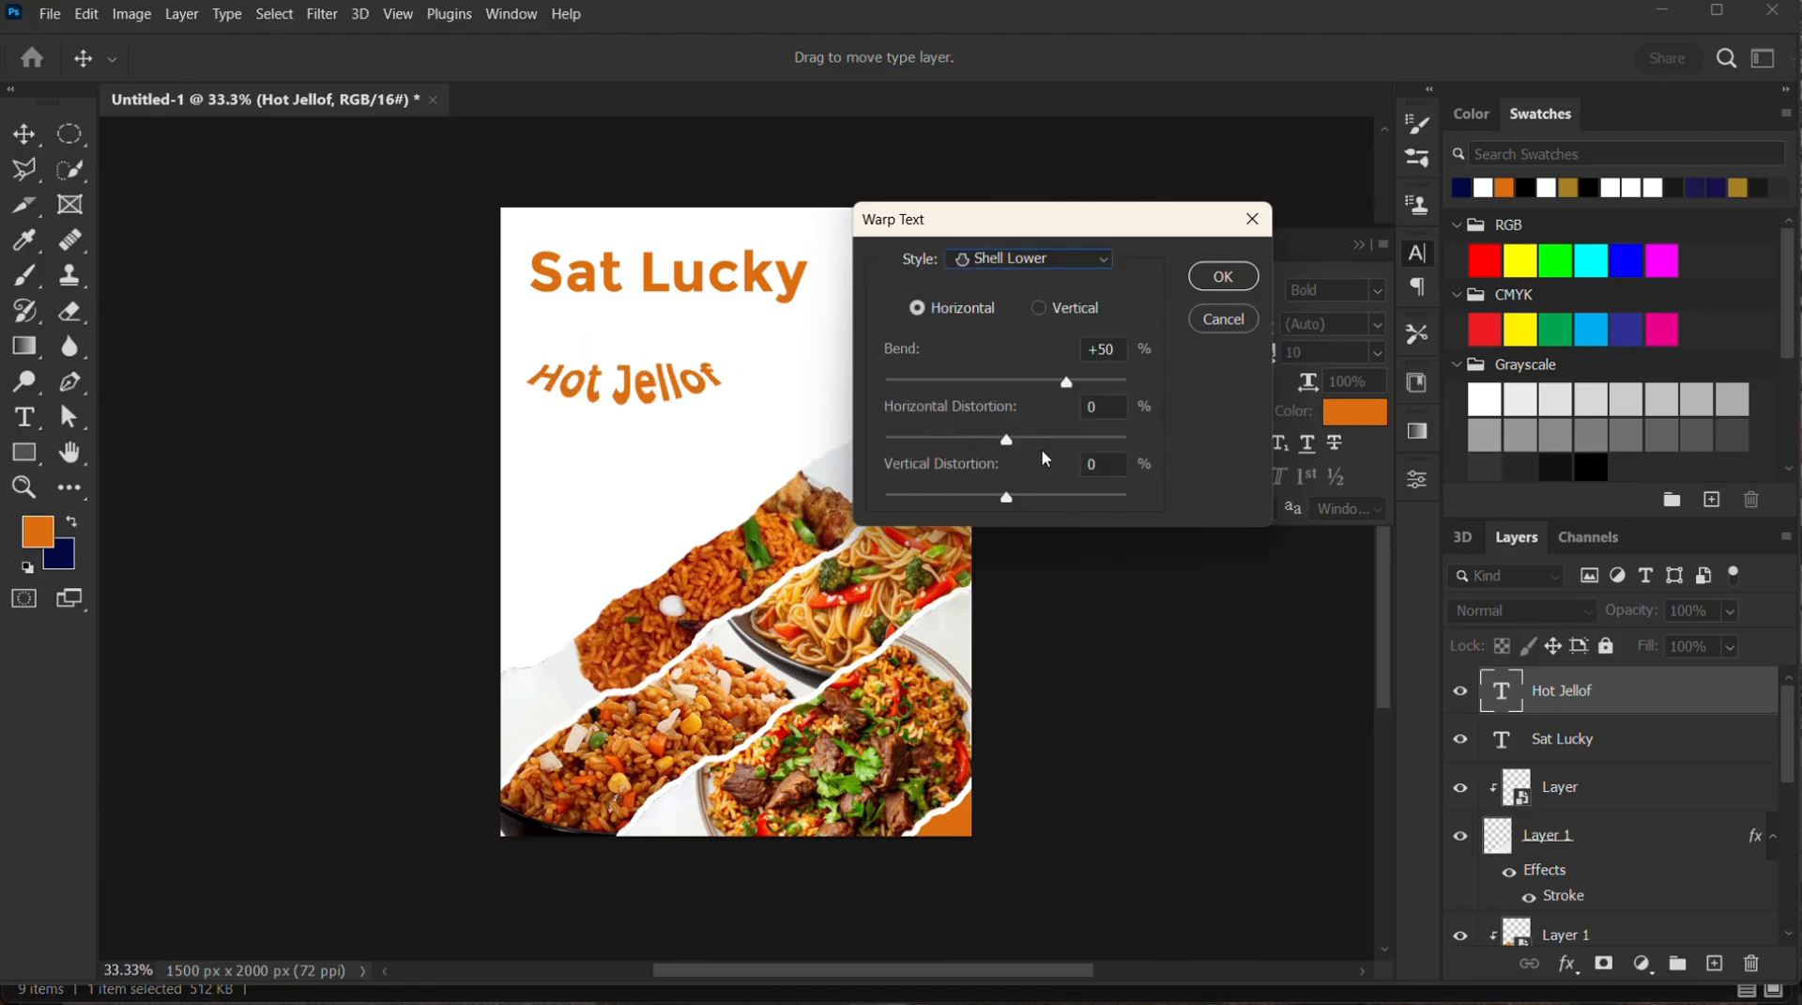
click(1102, 271)
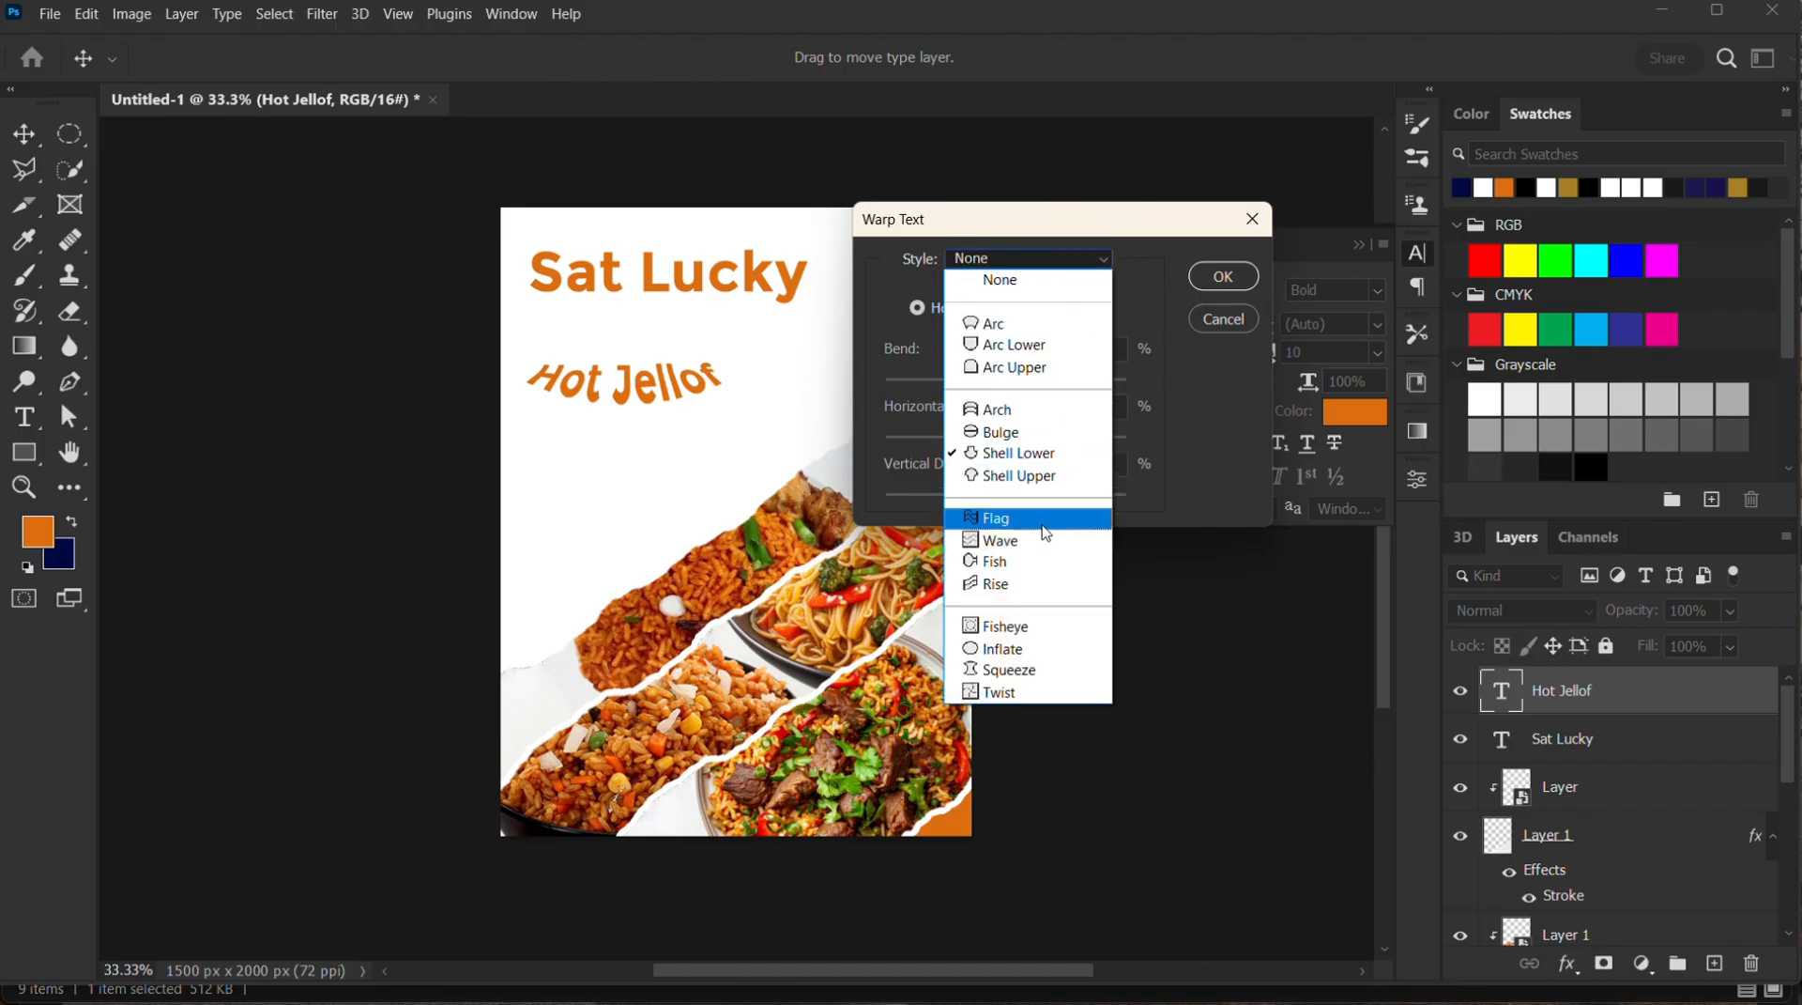
click(1016, 584)
click(1100, 261)
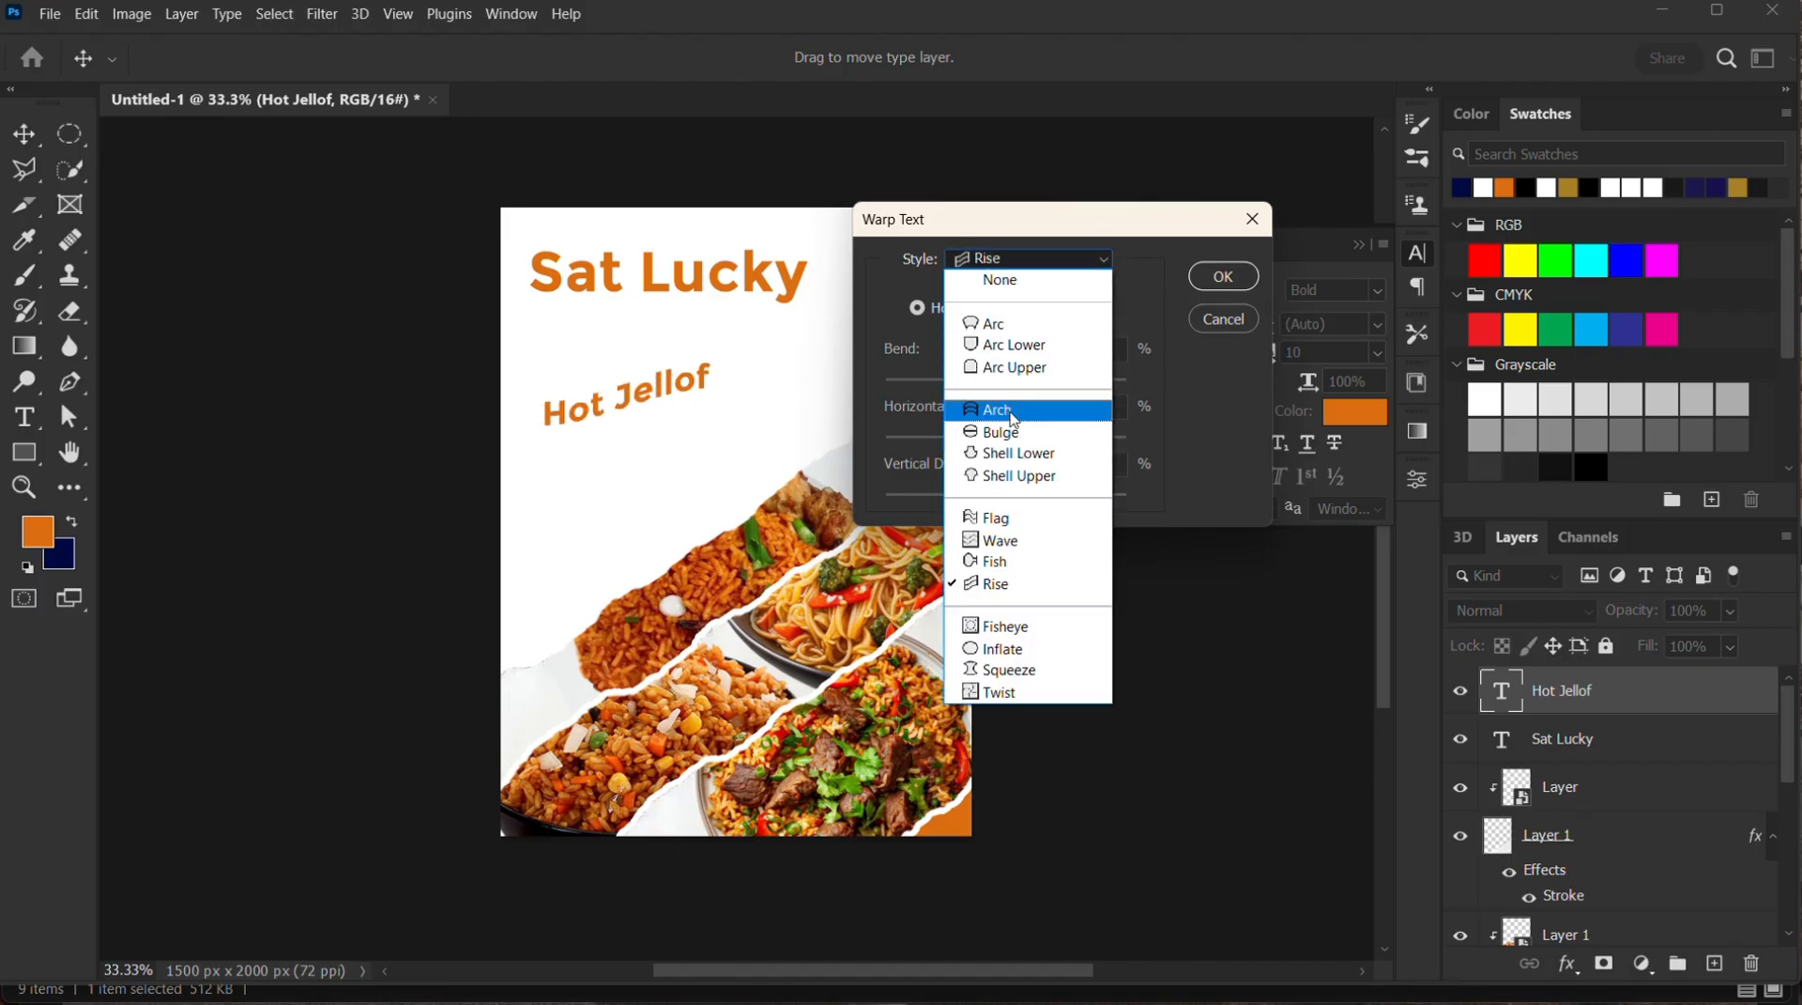
click(1012, 413)
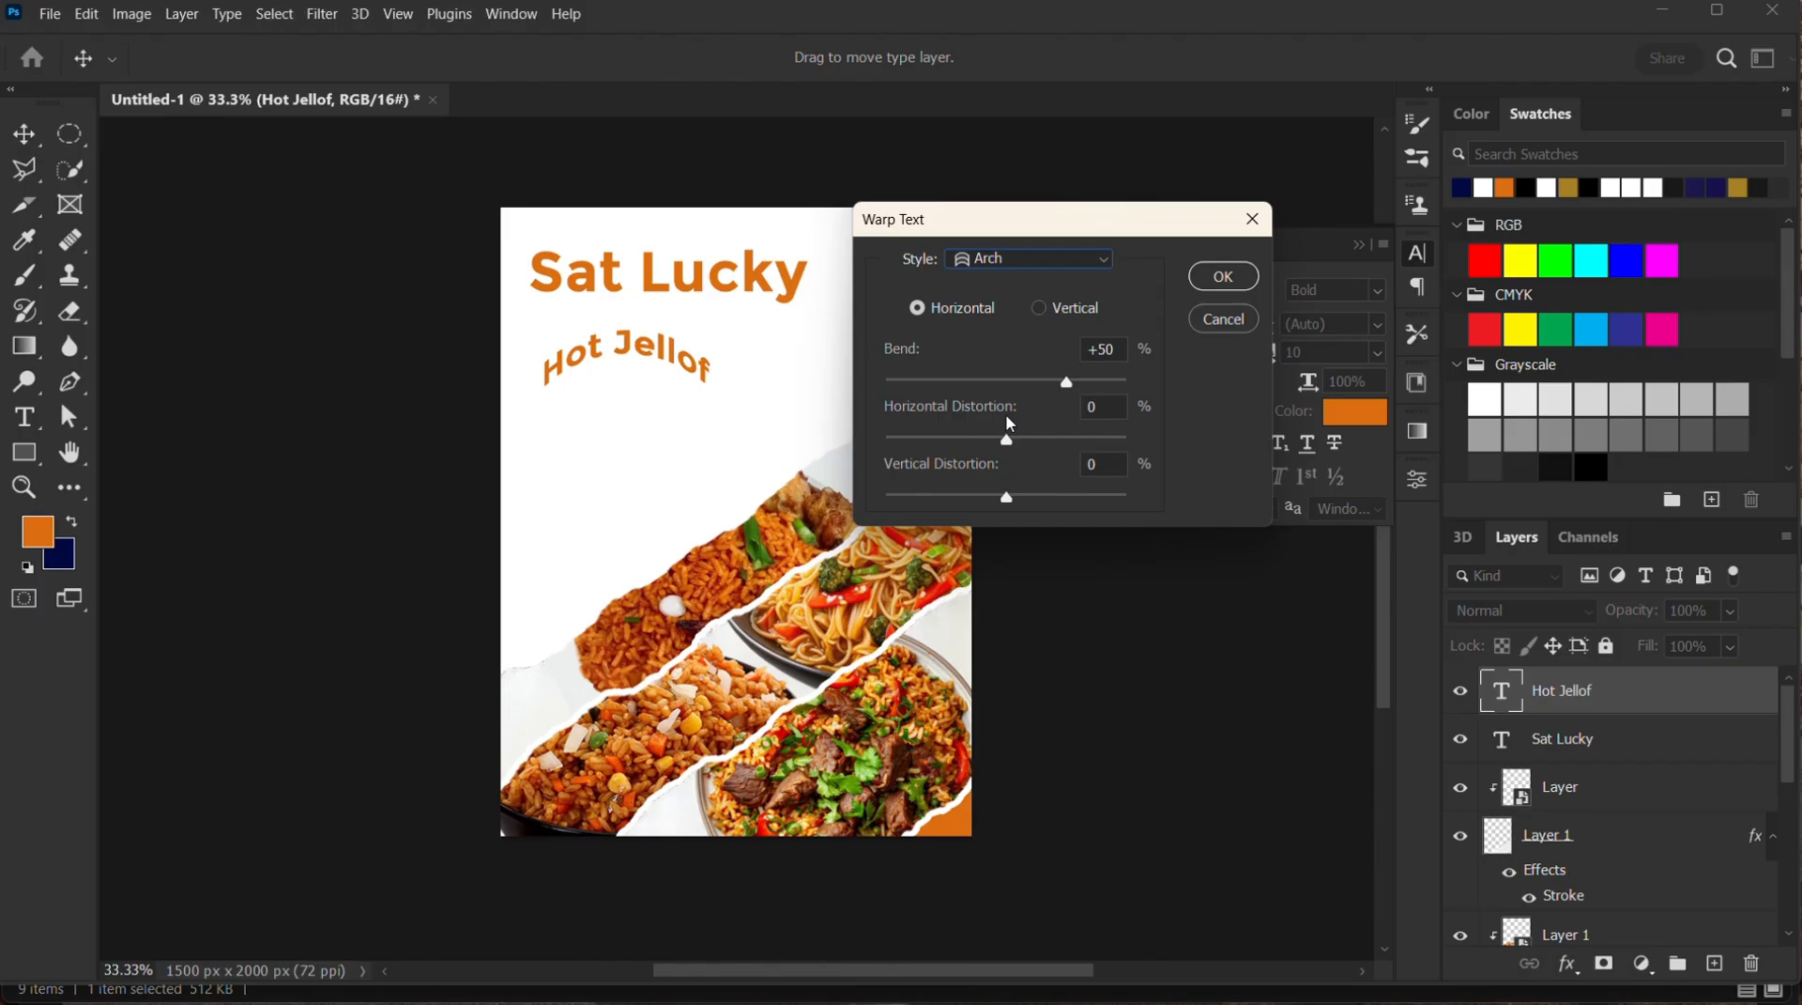
click(1221, 277)
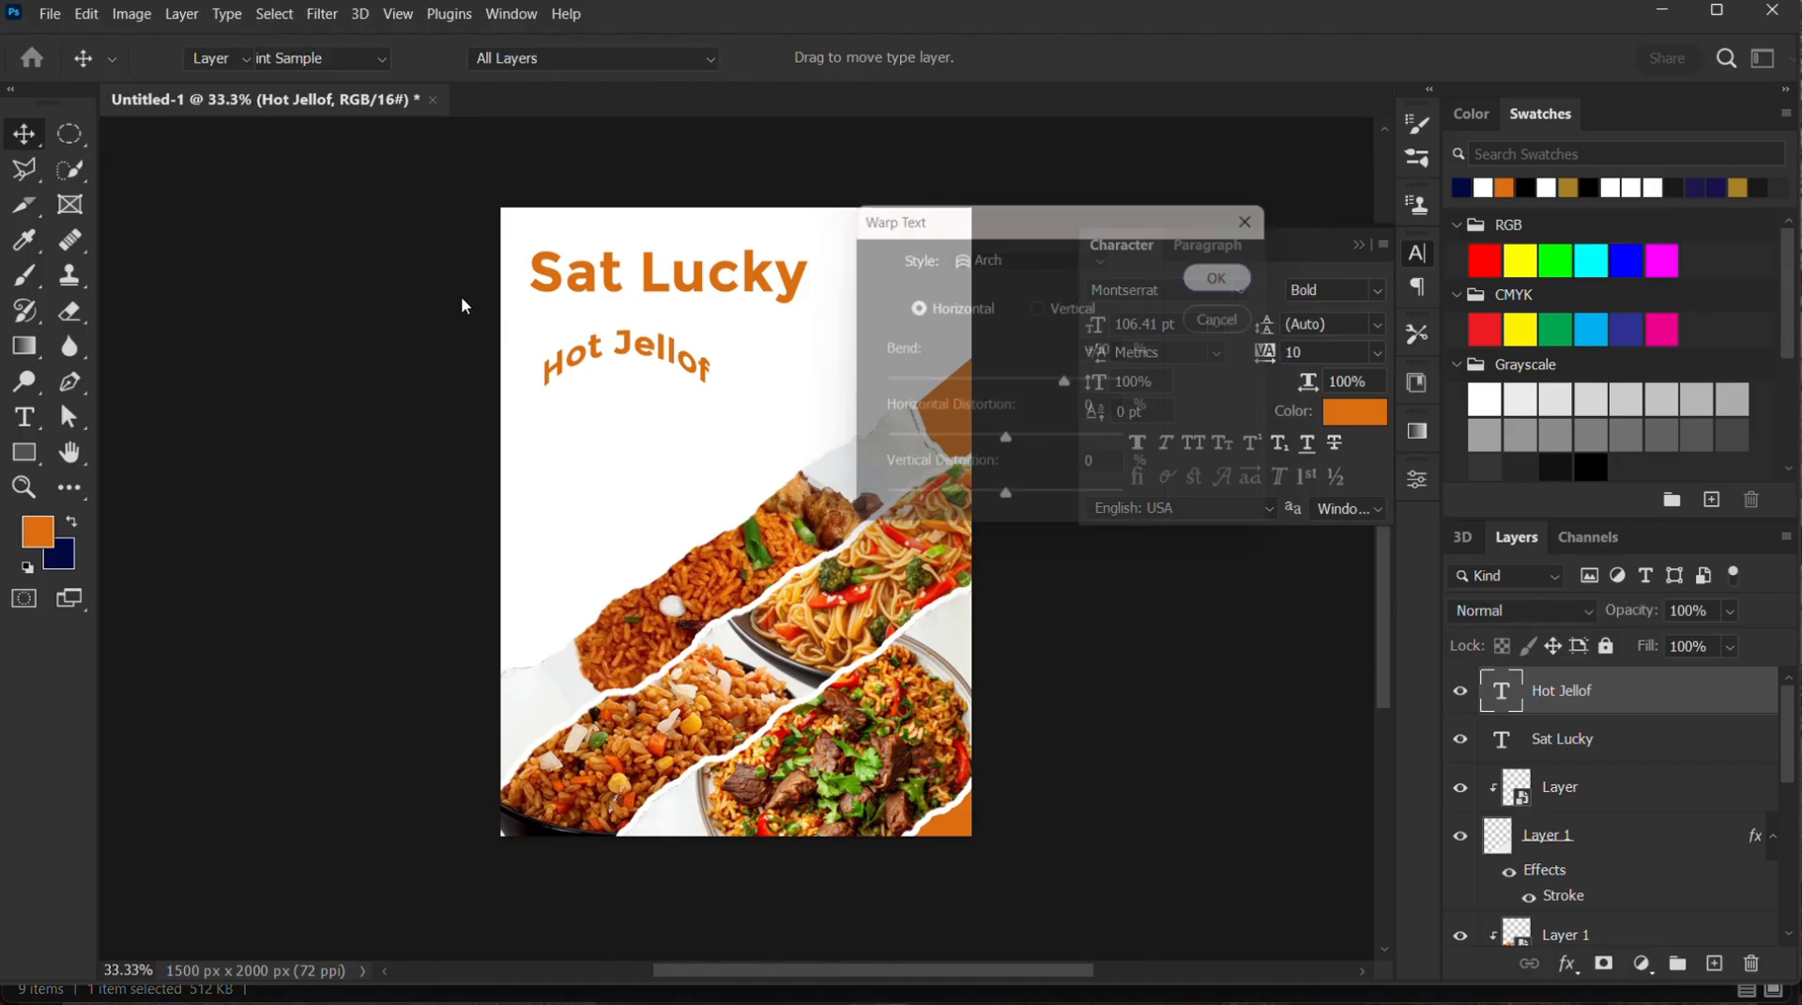
mouse_move(634, 358)
mouse_down()
mouse_move(669, 359)
mouse_move(661, 403)
mouse_move(653, 301)
mouse_move(654, 336)
mouse_up()
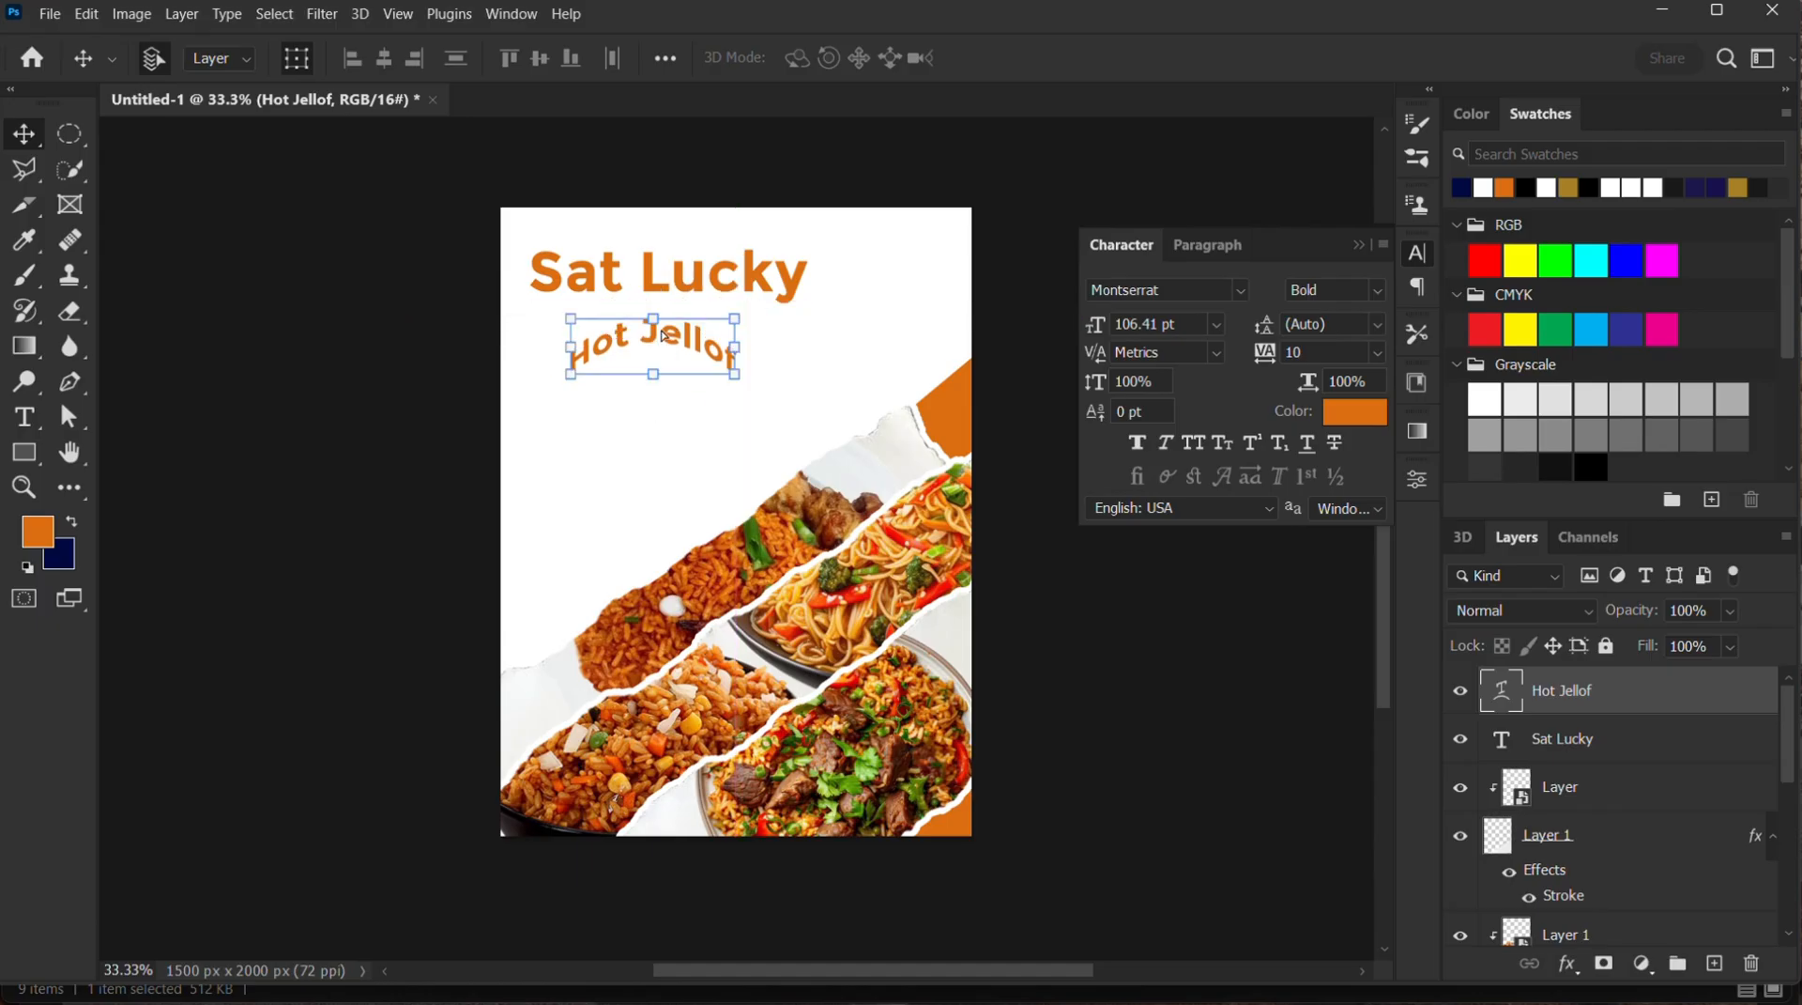
click(1077, 184)
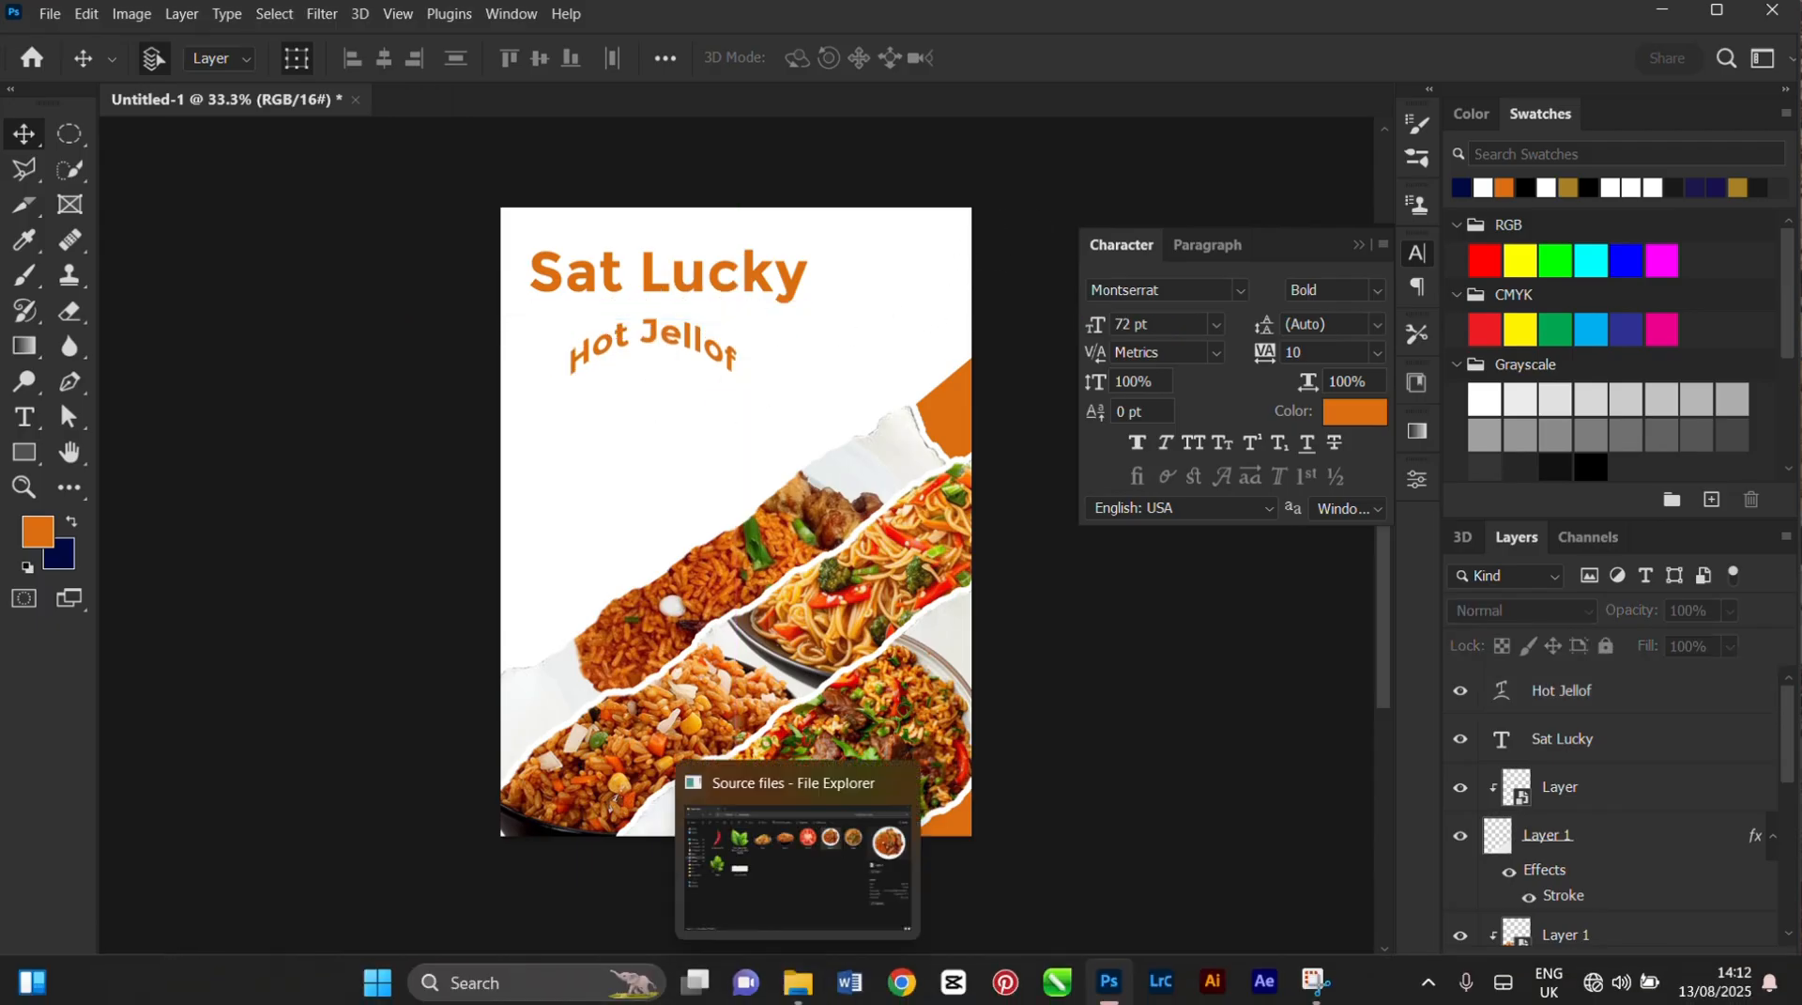
Place the fried rice bowl image "Layer 1" from the Source files folder directly under the arched "Hot Jellof" text, scaled to about 109%
click(802, 1000)
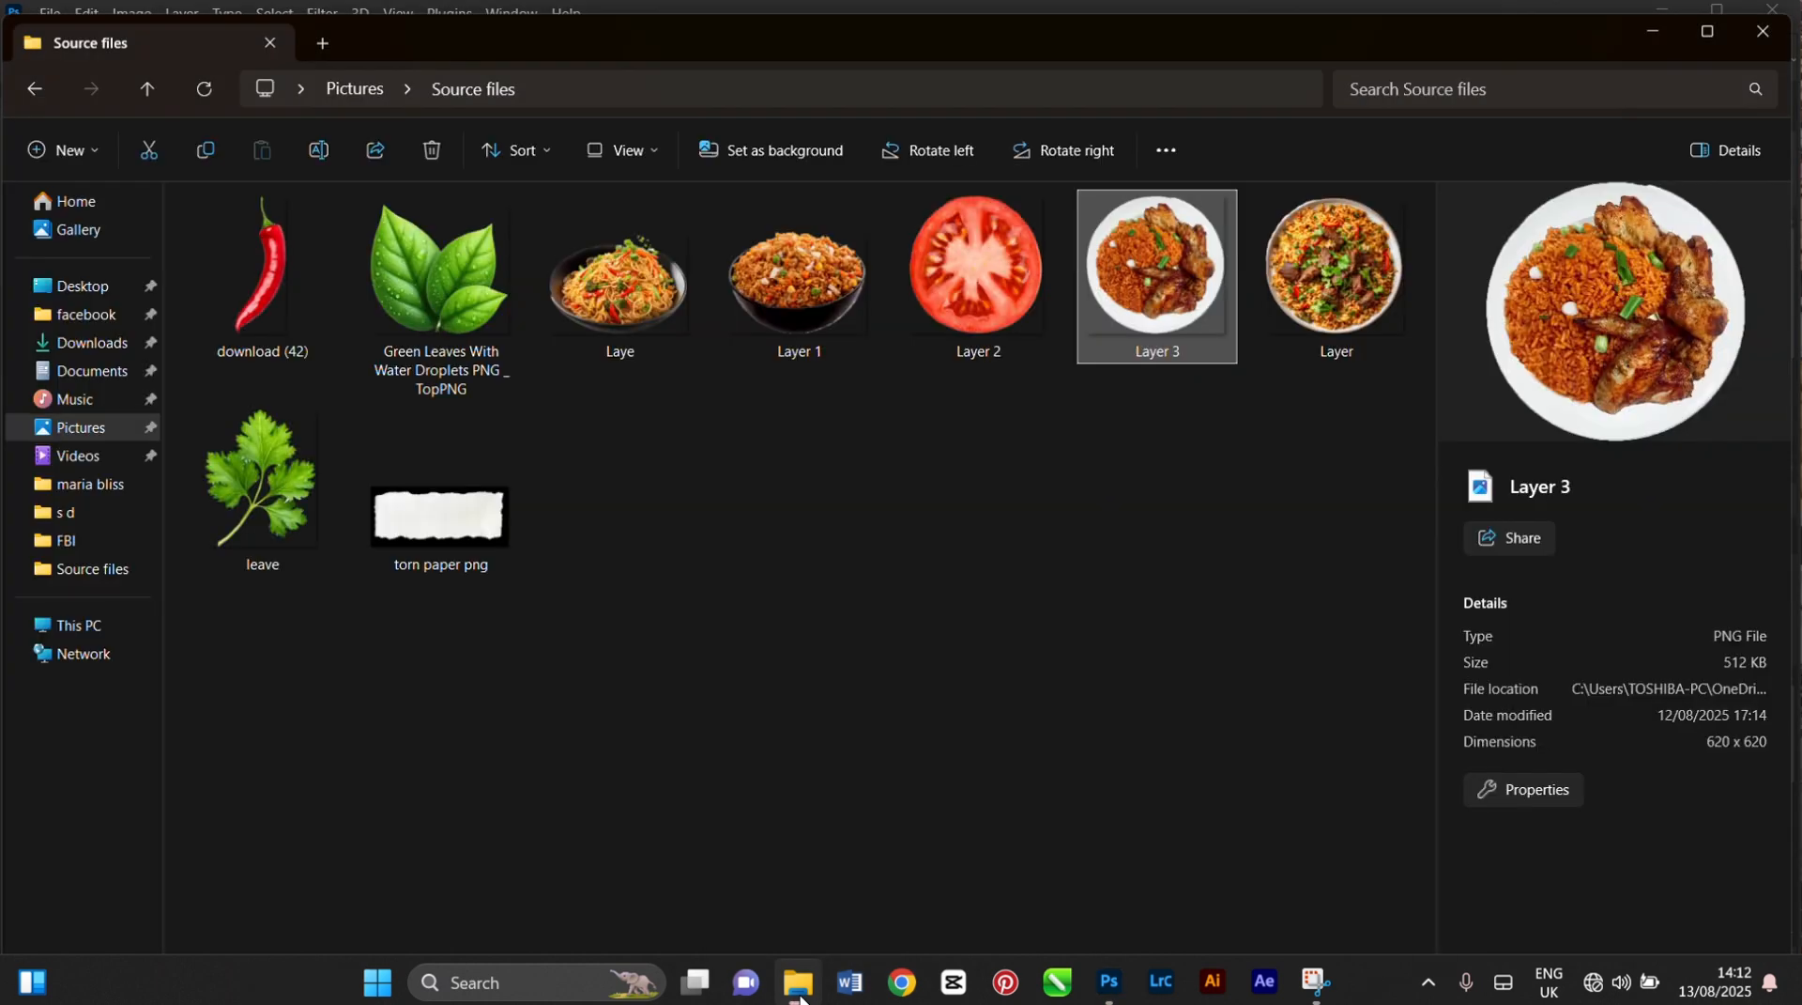
click(777, 279)
drag(777, 278, 651, 458)
drag(730, 500, 654, 385)
drag(582, 462, 567, 477)
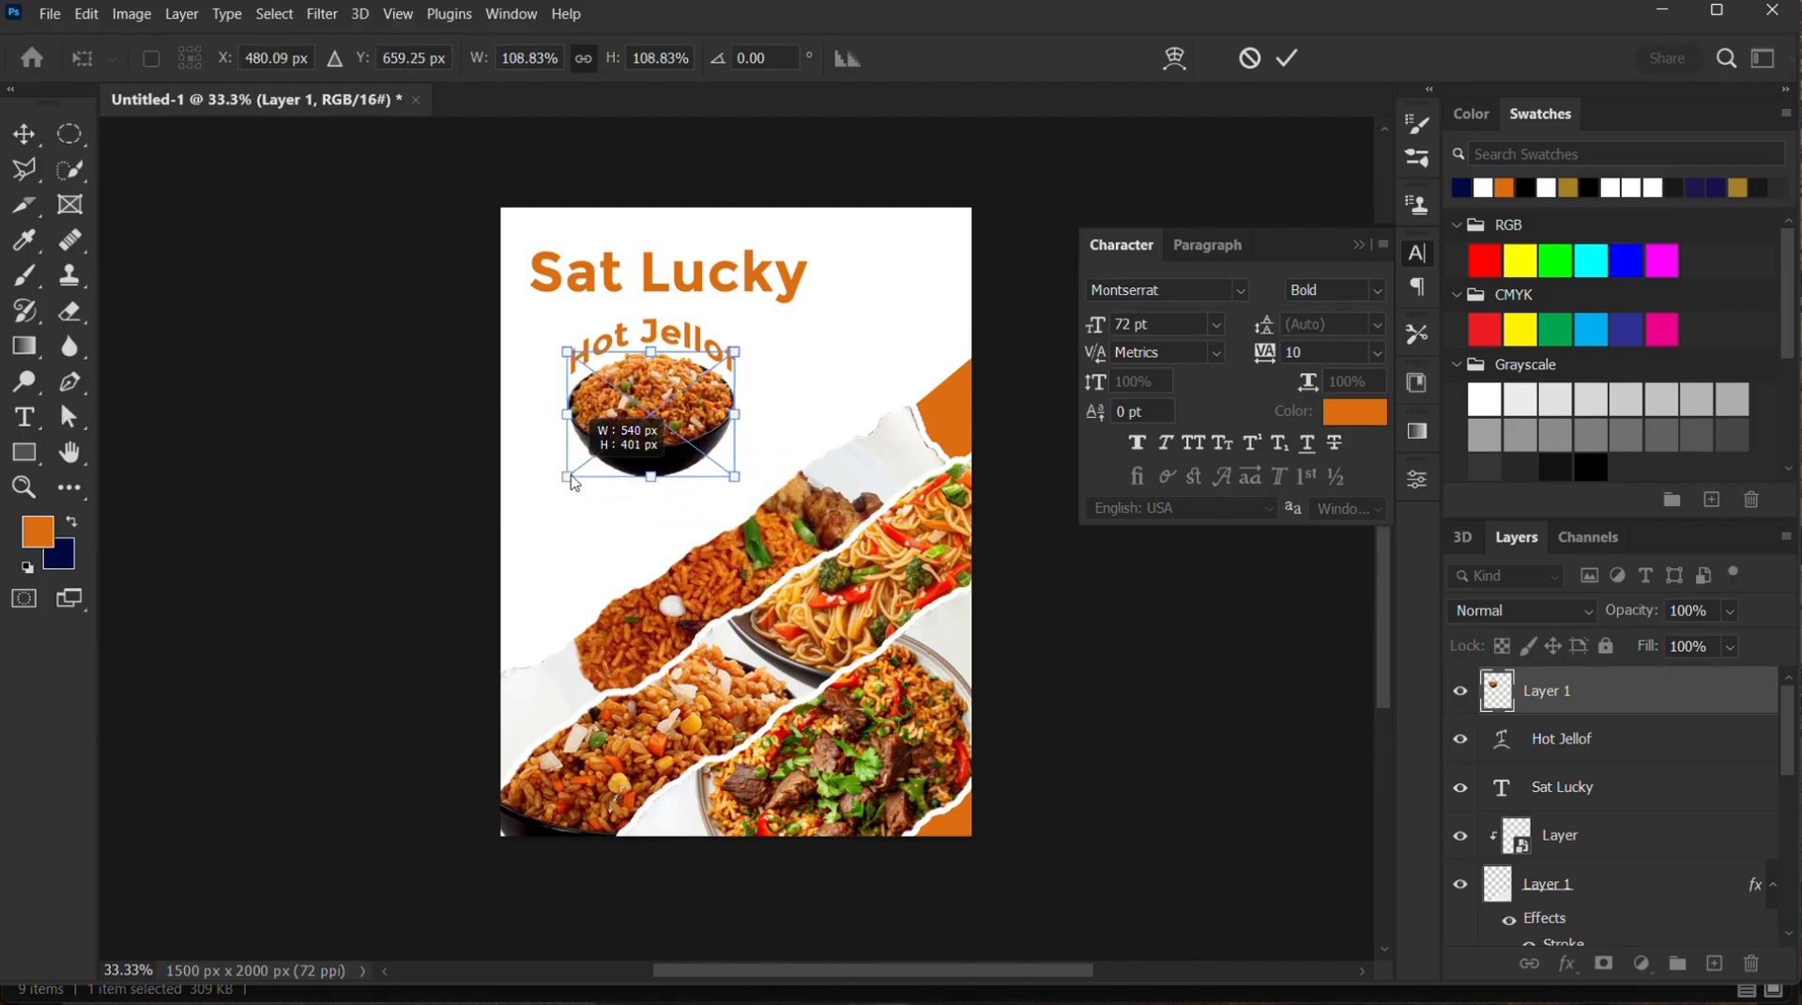
drag(674, 428, 674, 424)
click(1286, 60)
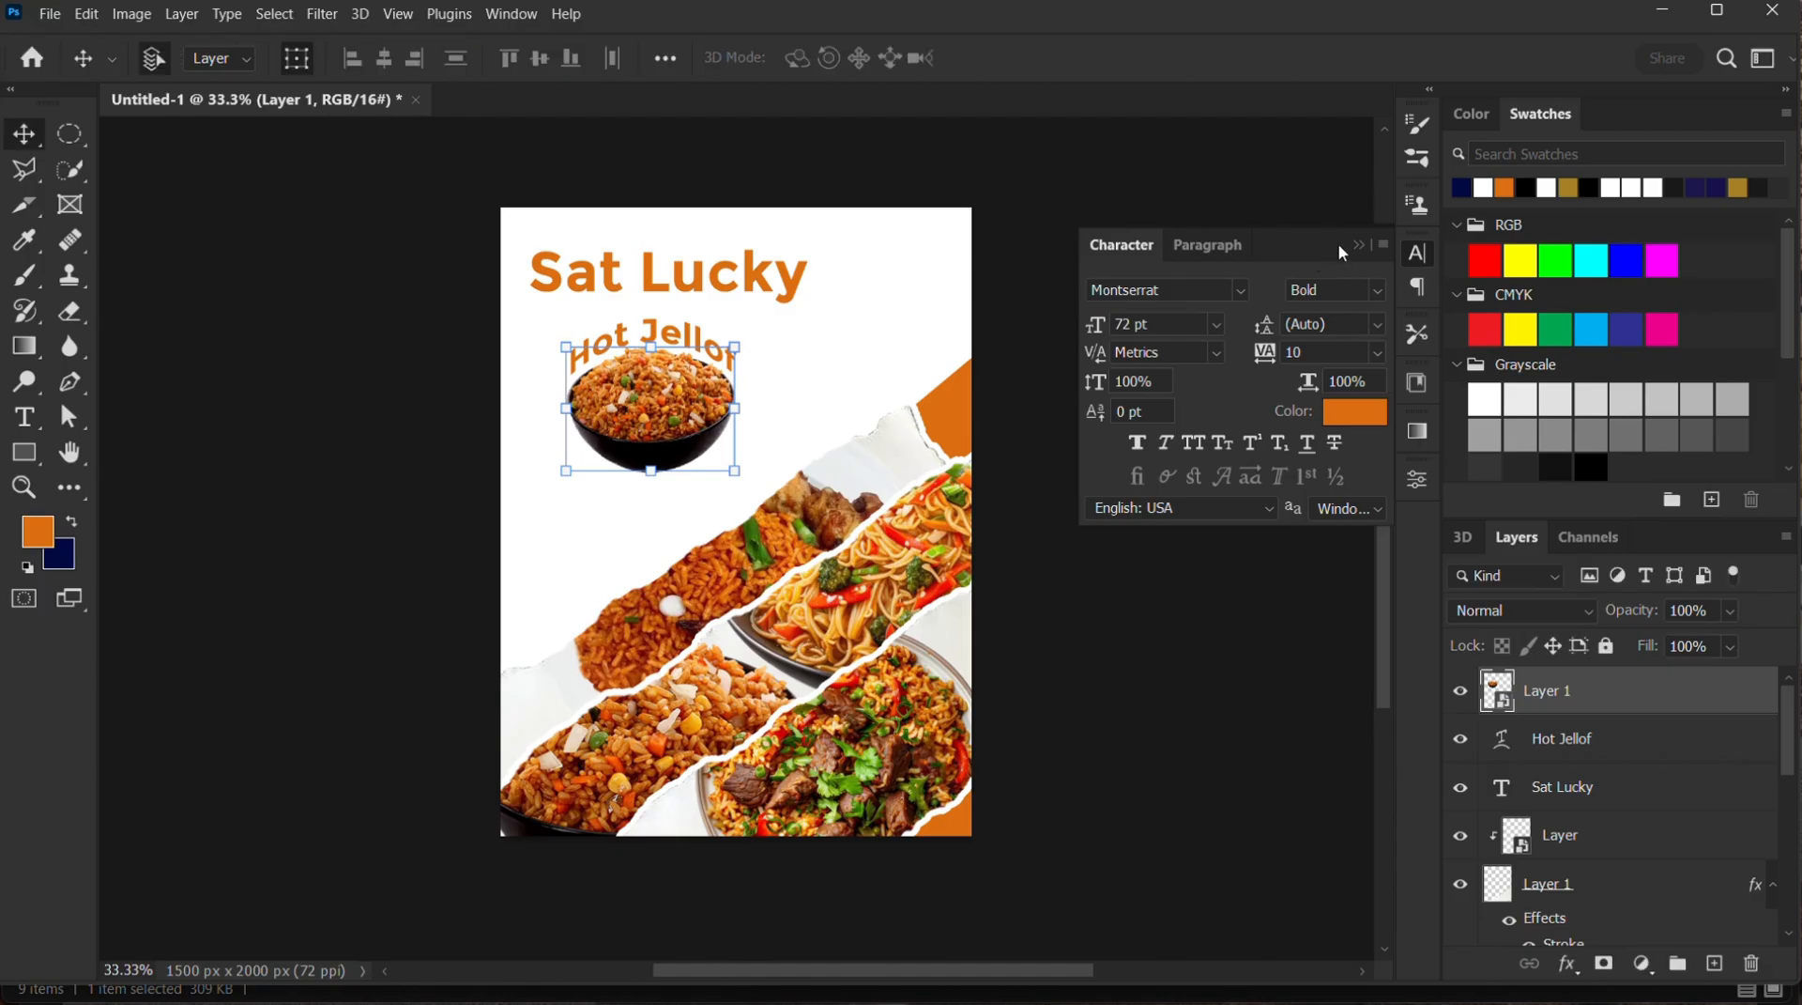
click(1358, 245)
click(1127, 334)
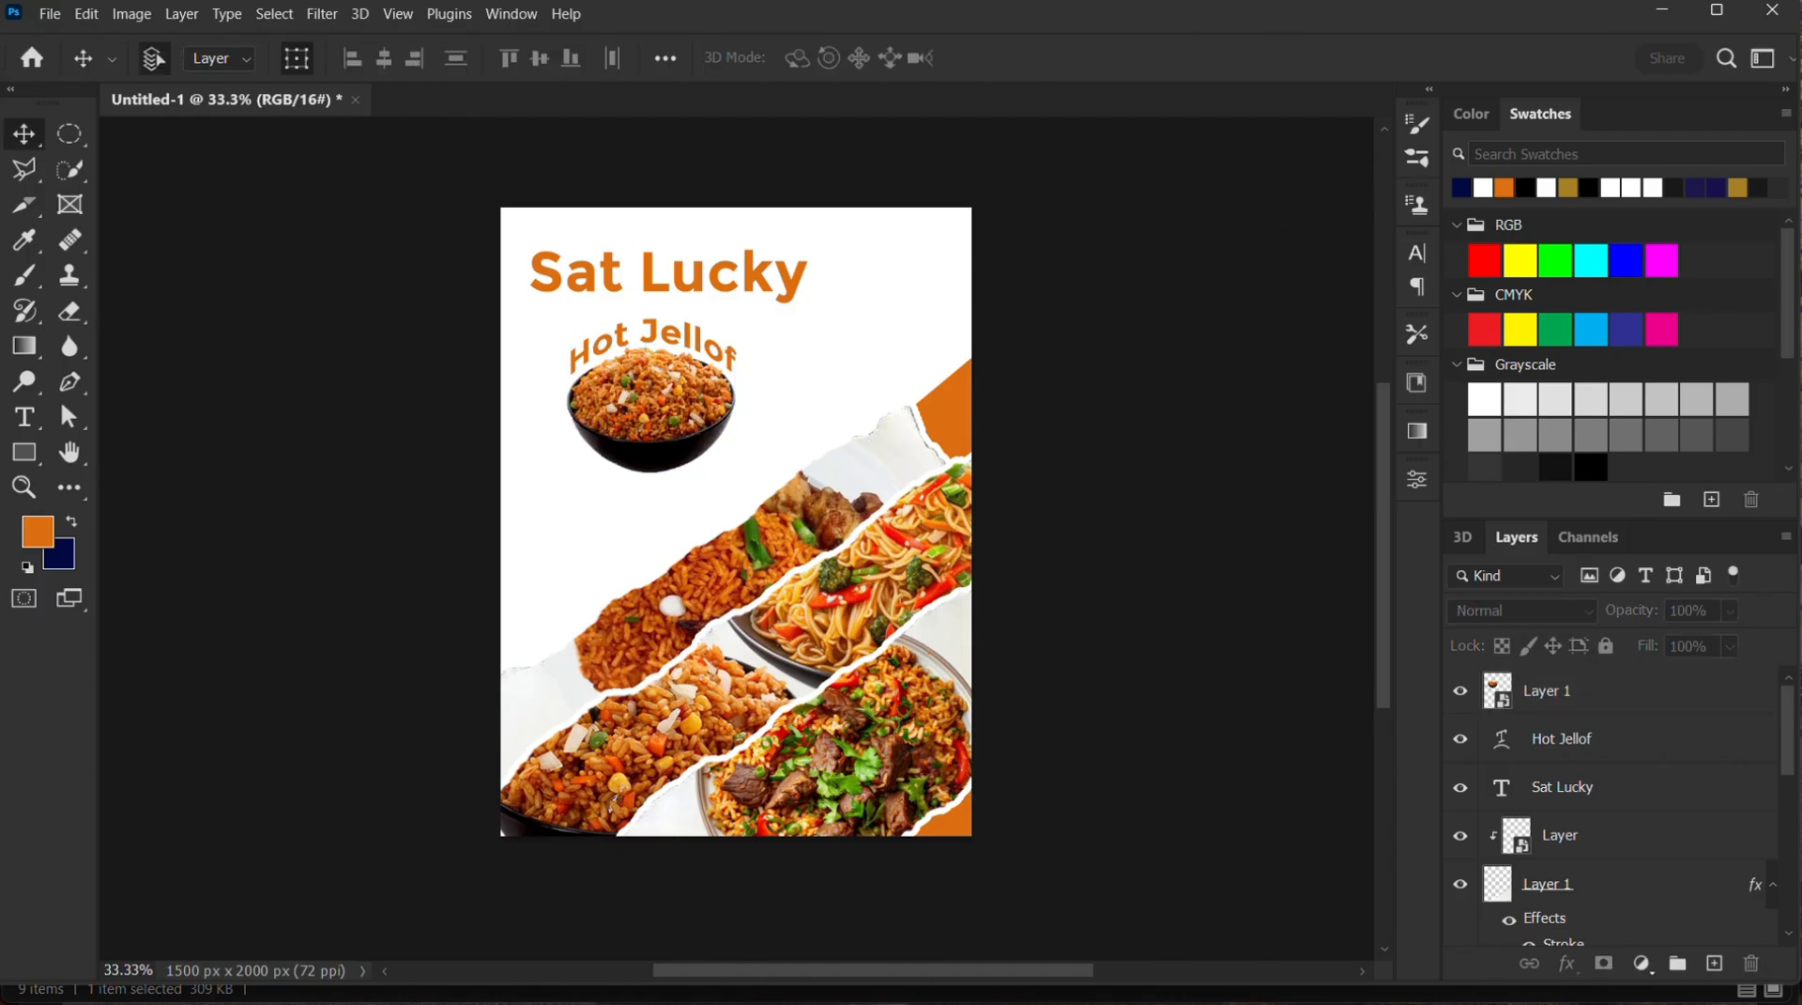
mouse_move(801, 989)
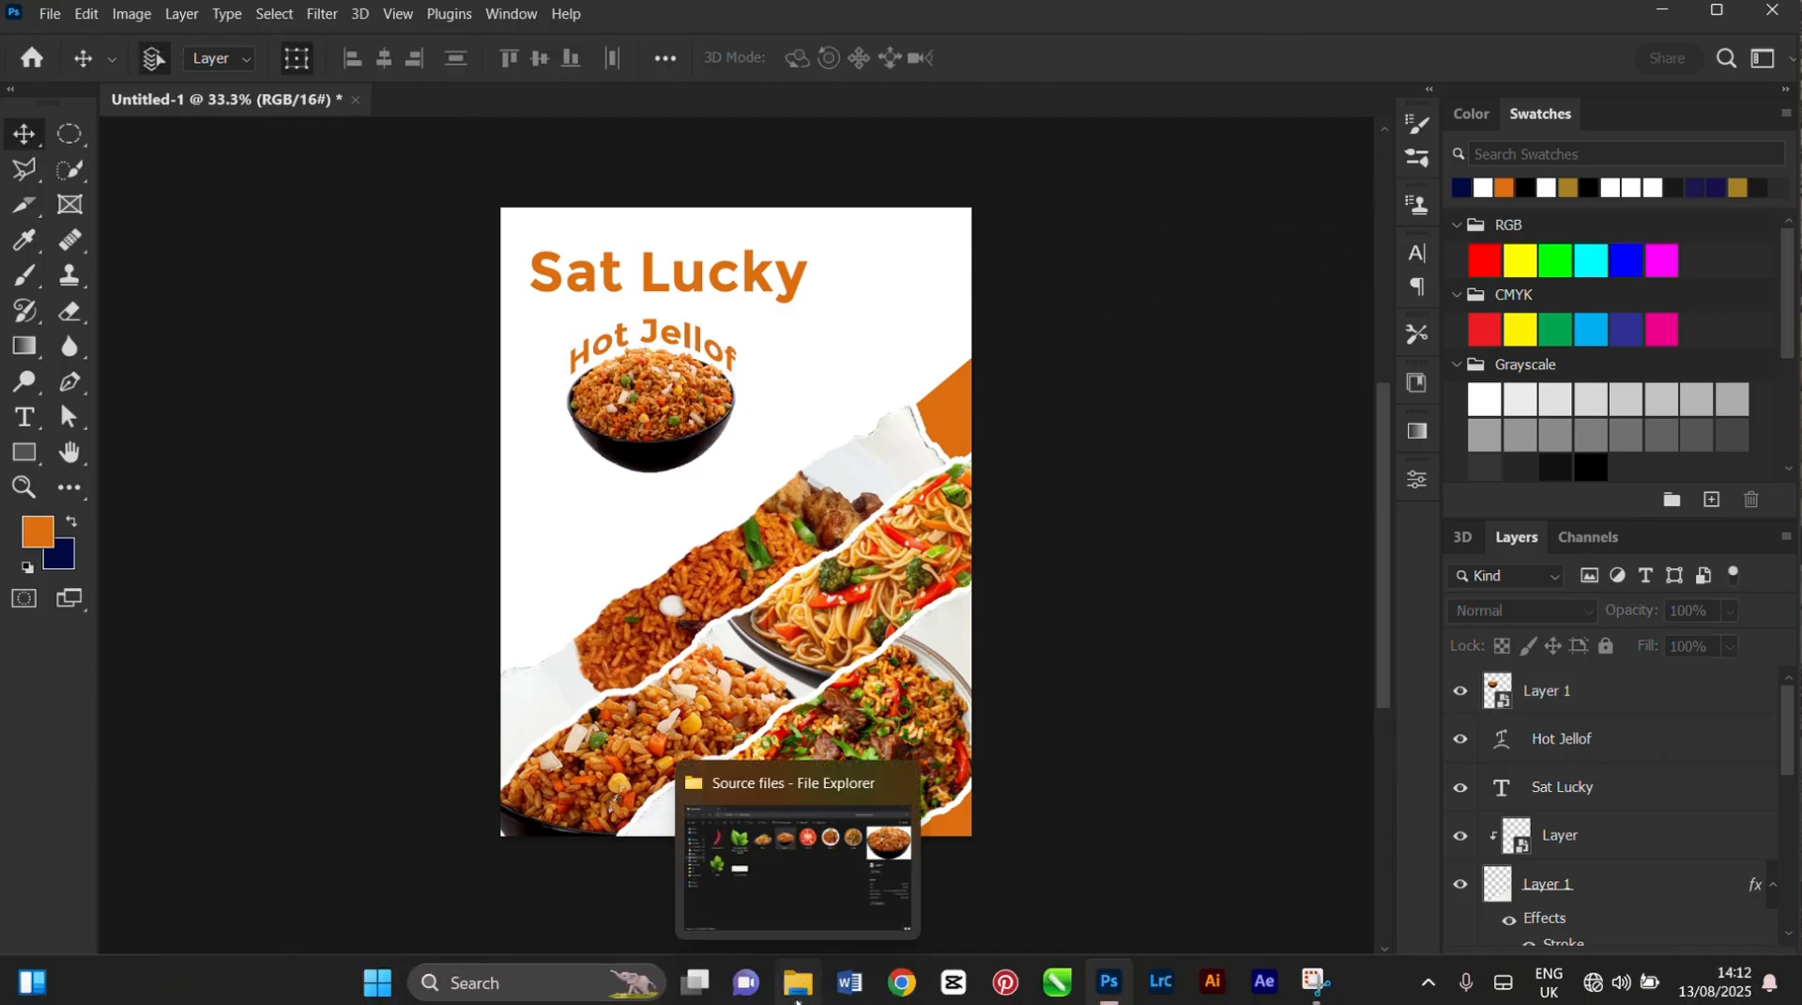
Create a new layer above the rice bowl's layer and flatten the Soft Round brush tip into a thin ellipse sized 309 px
click(653, 439)
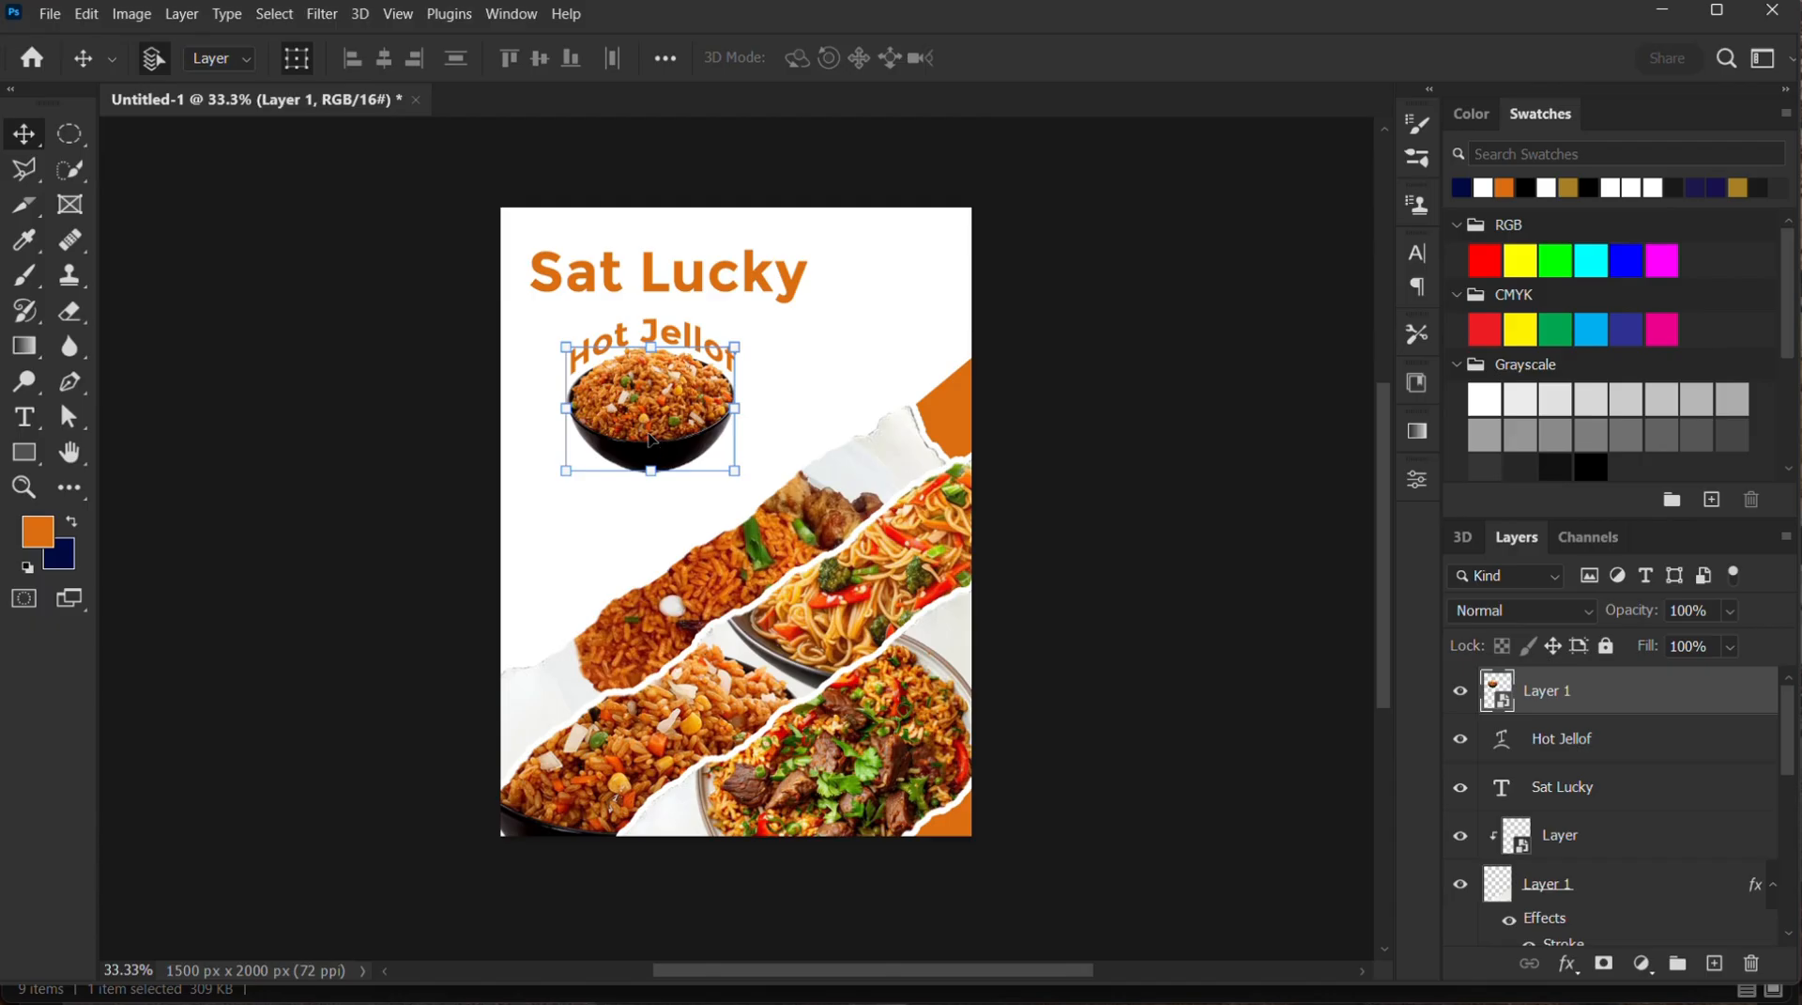
click(1724, 963)
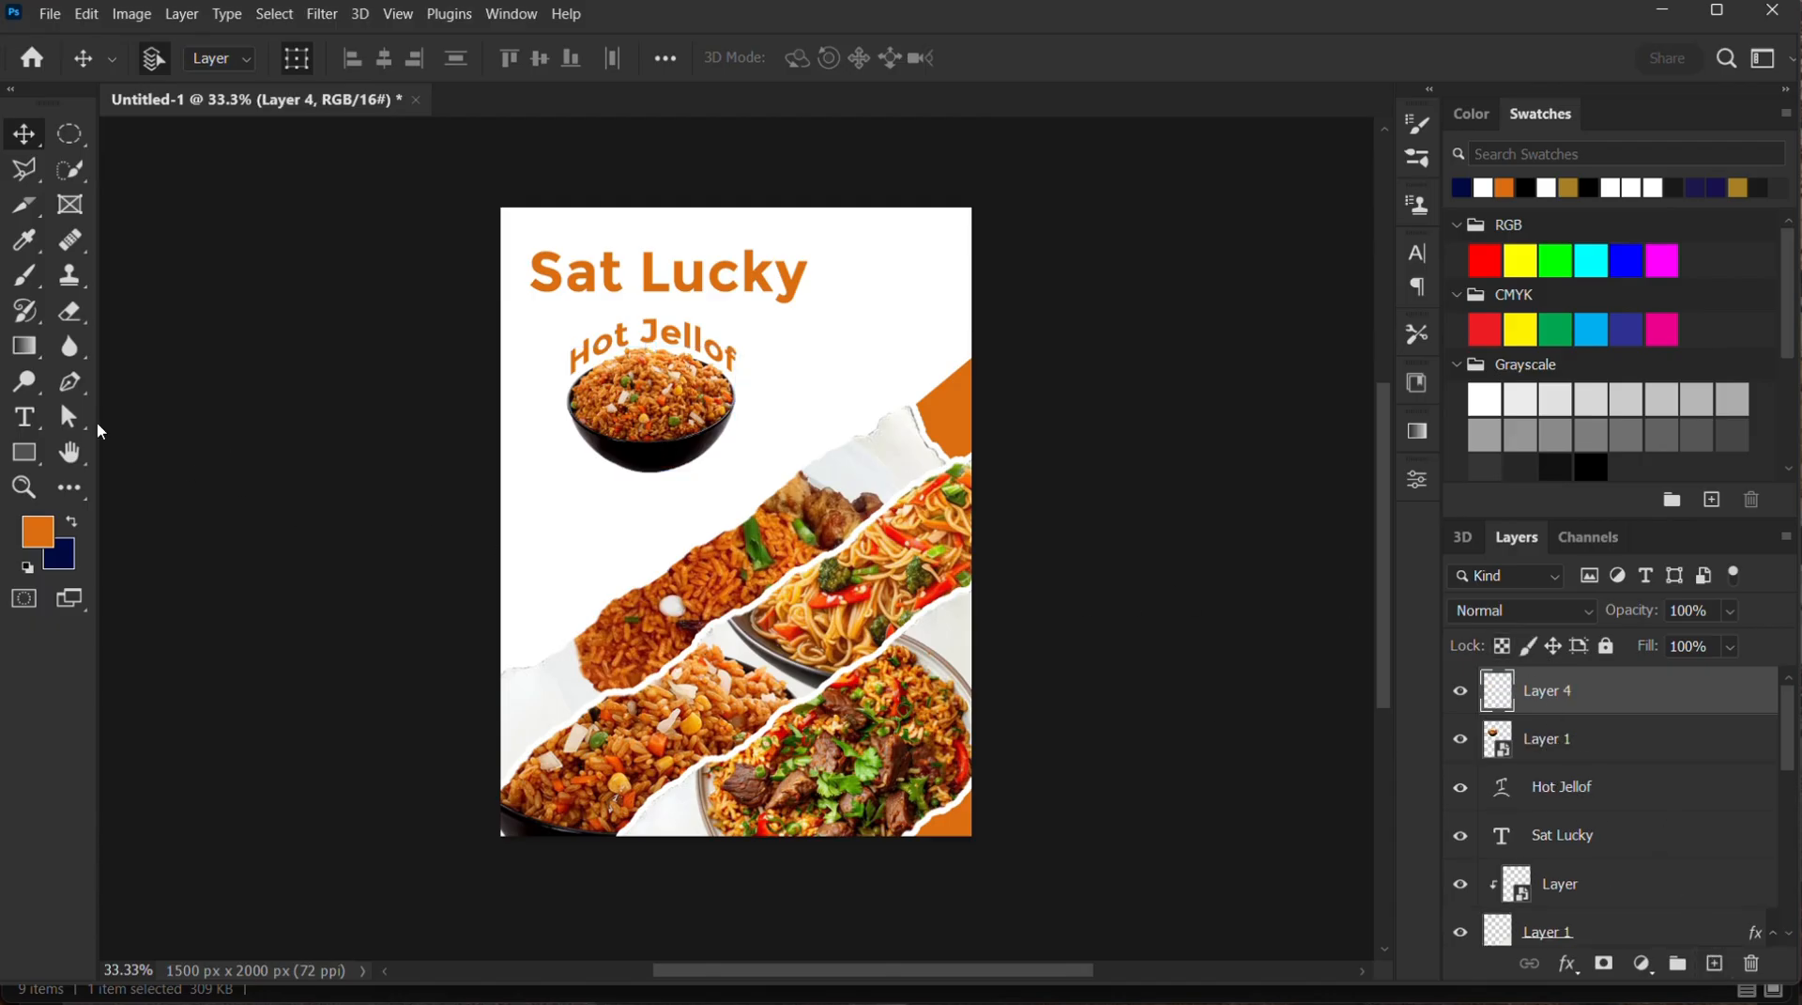
click(24, 275)
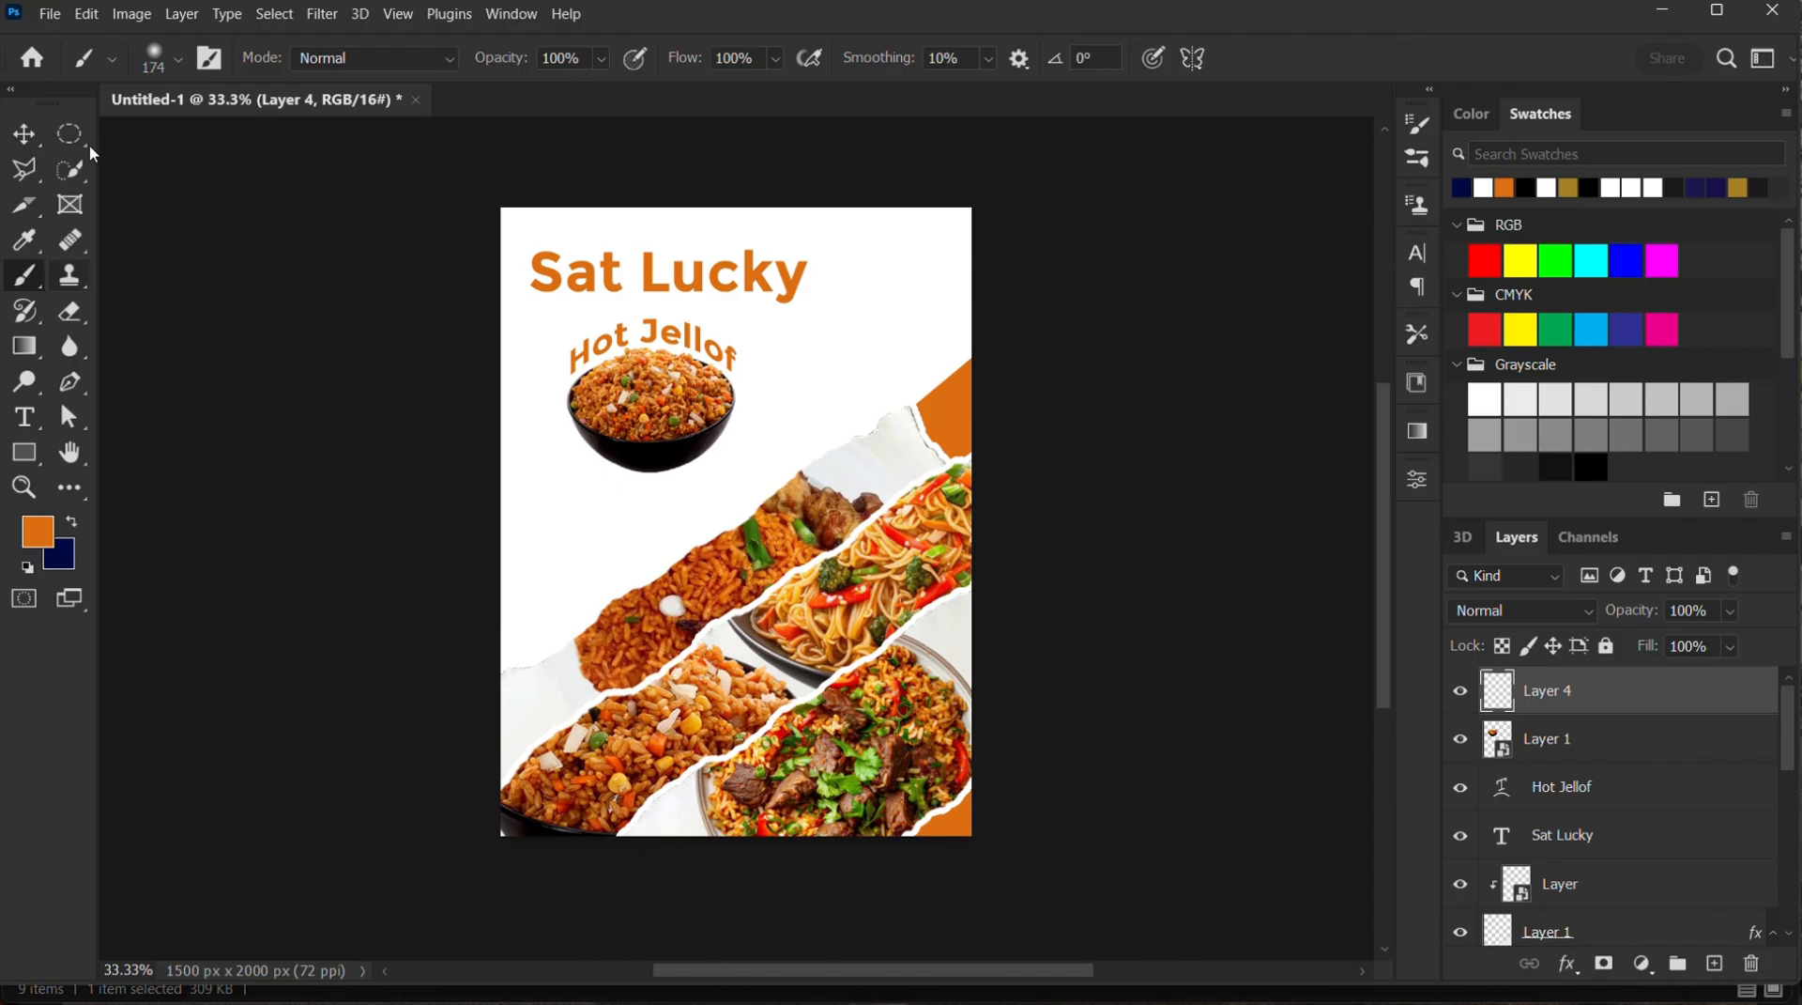
click(176, 62)
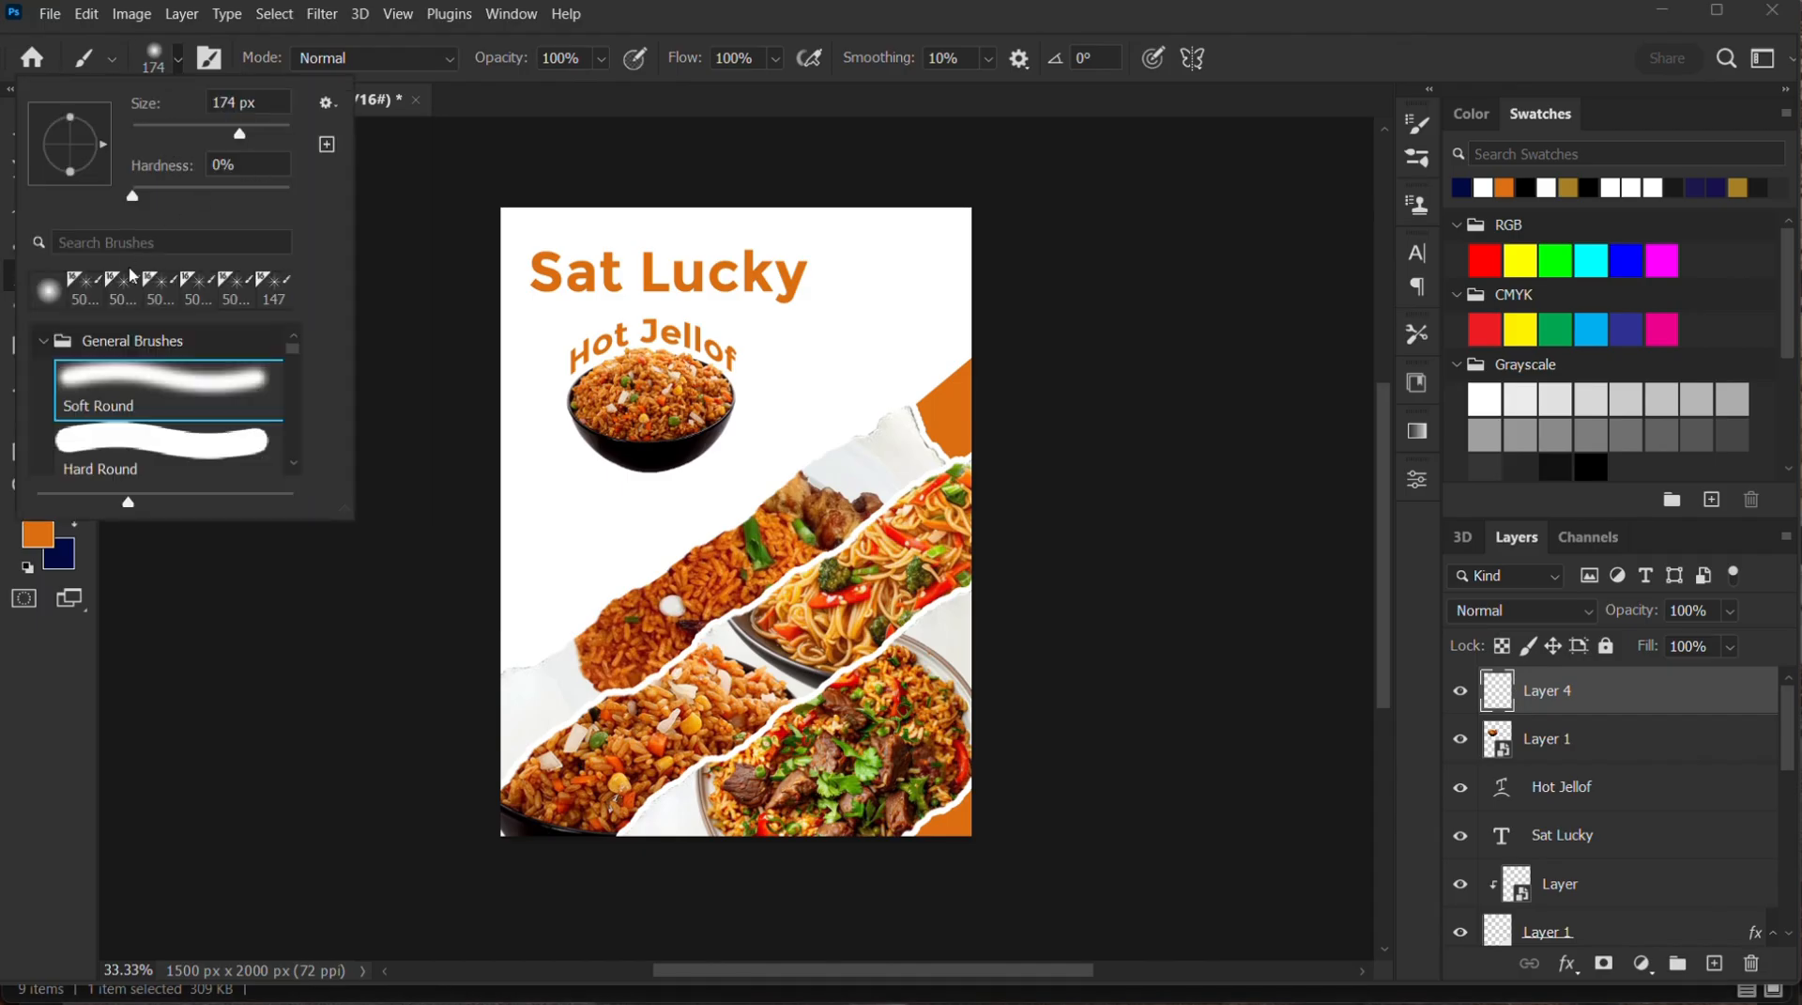
drag(71, 173, 70, 158)
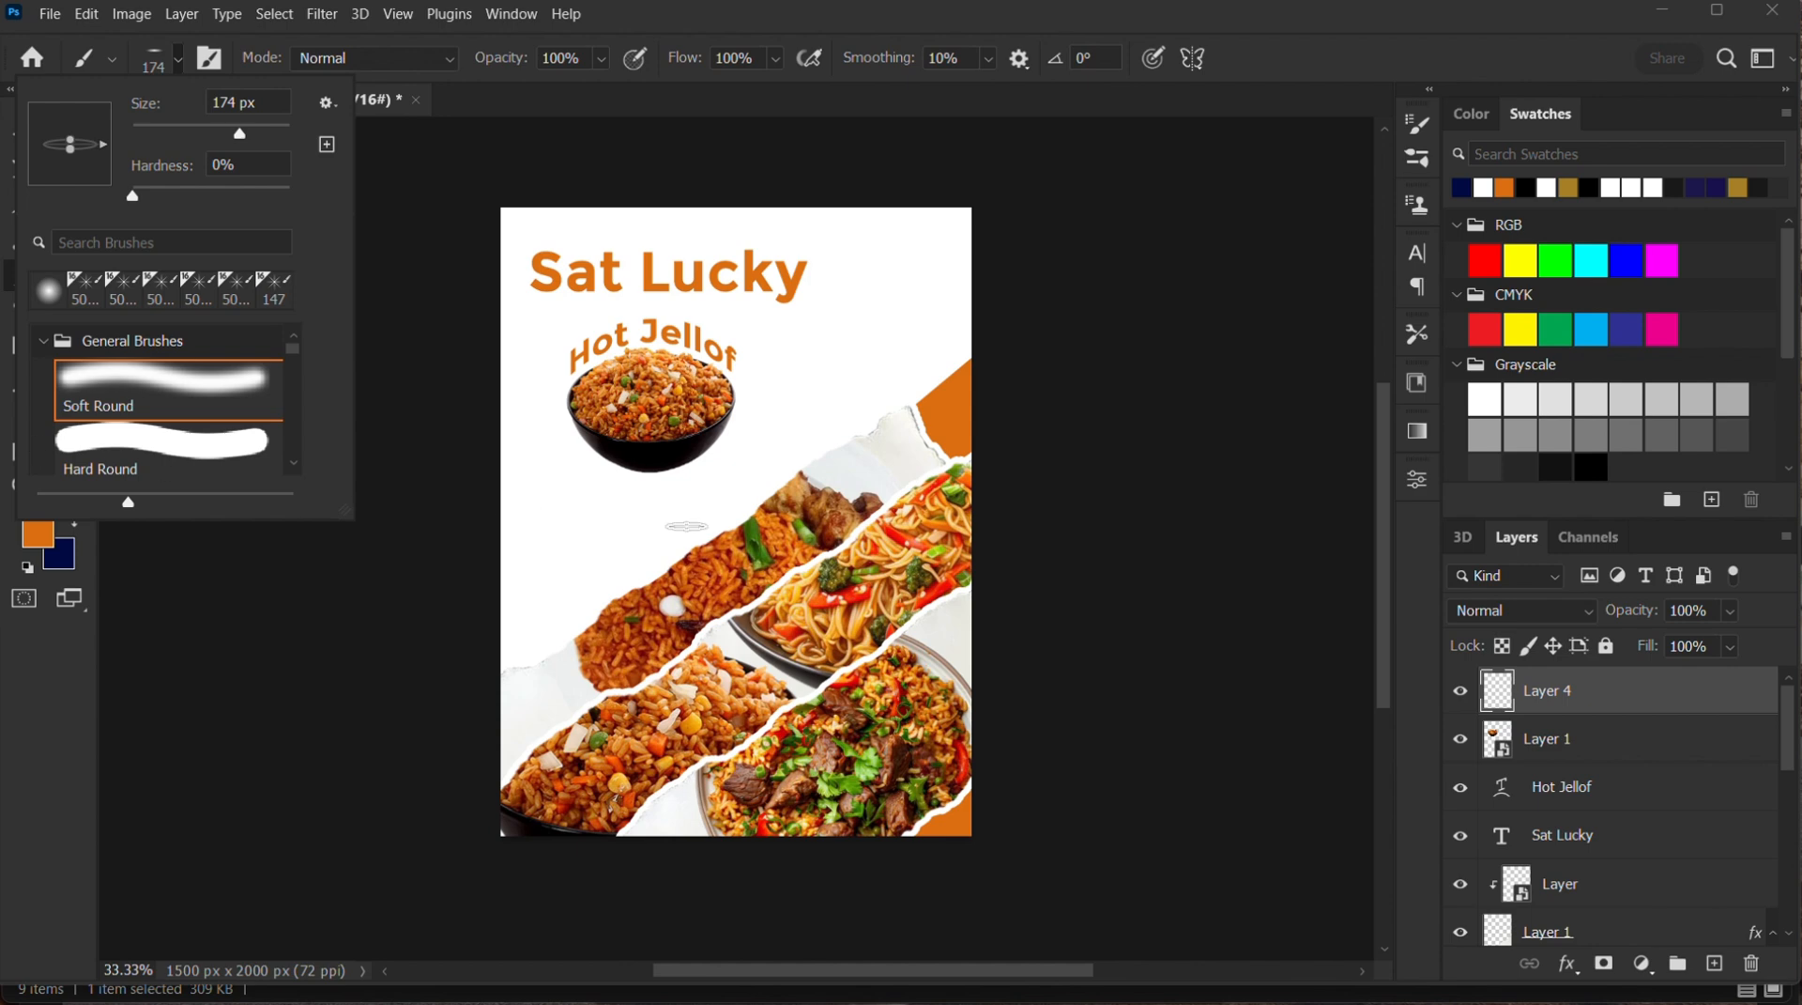
drag(241, 139, 259, 138)
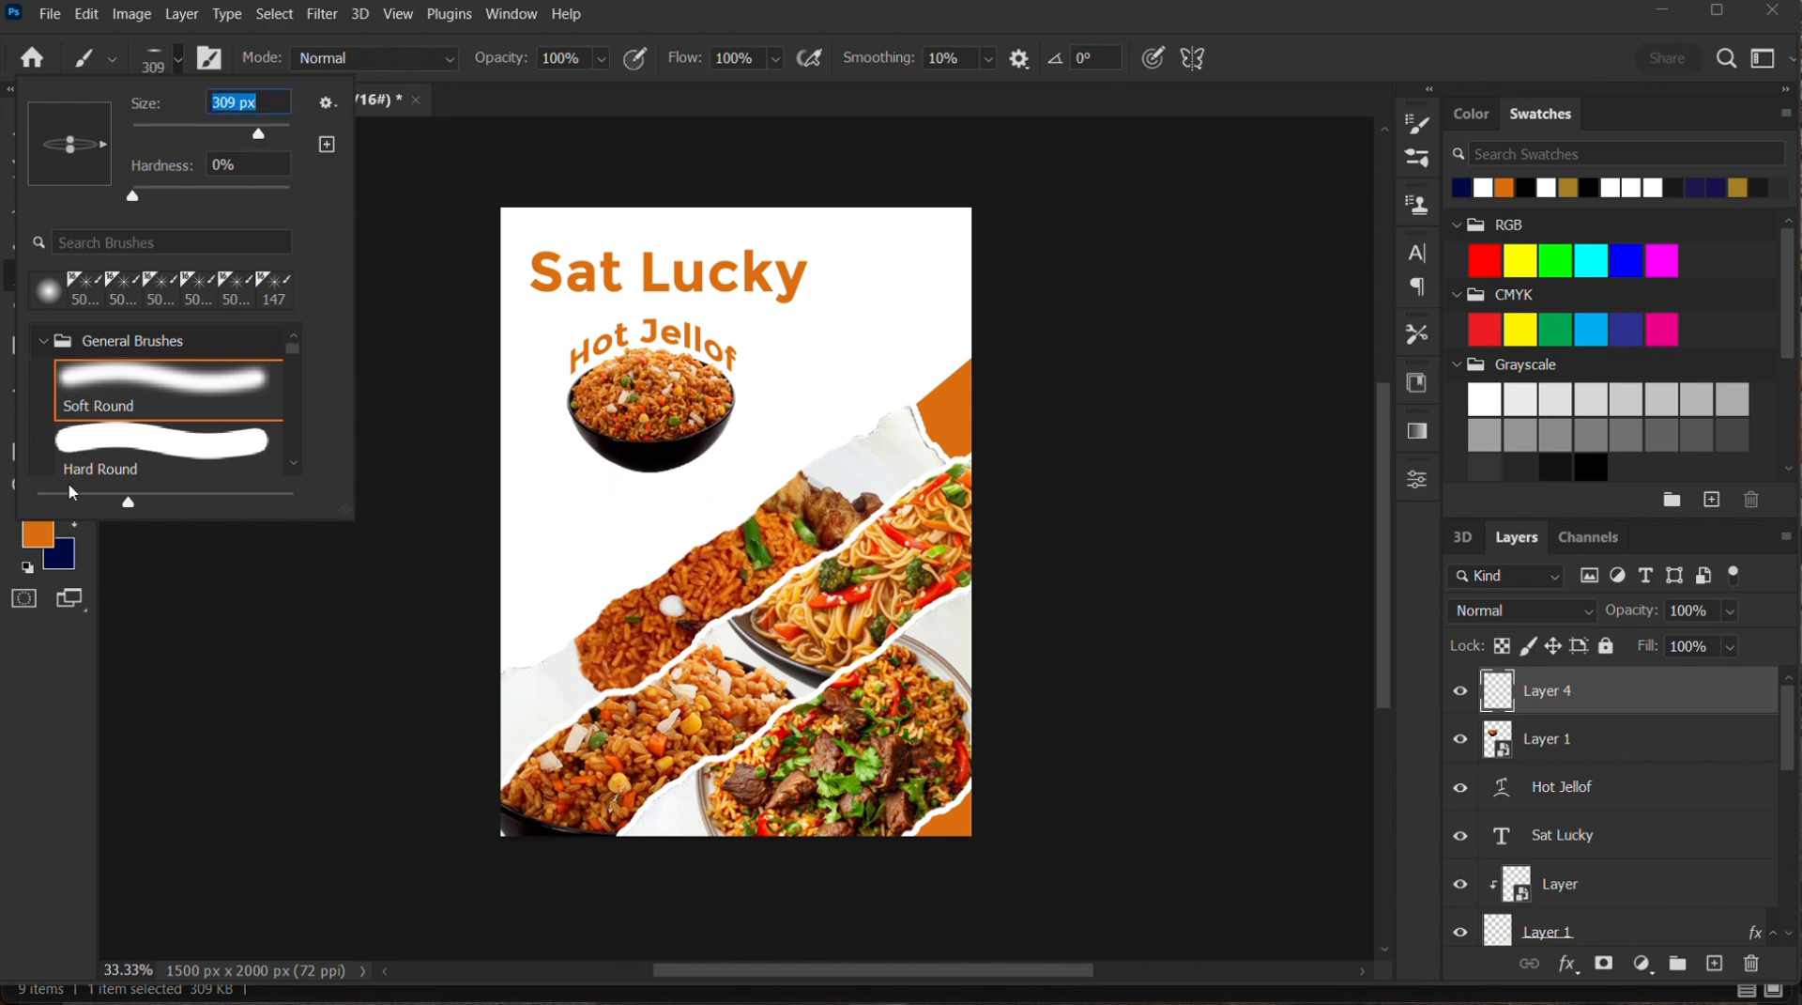
Set the foreground colour to black (000000) and paint a soft elliptical shadow under the rice bowl
click(44, 542)
click(44, 543)
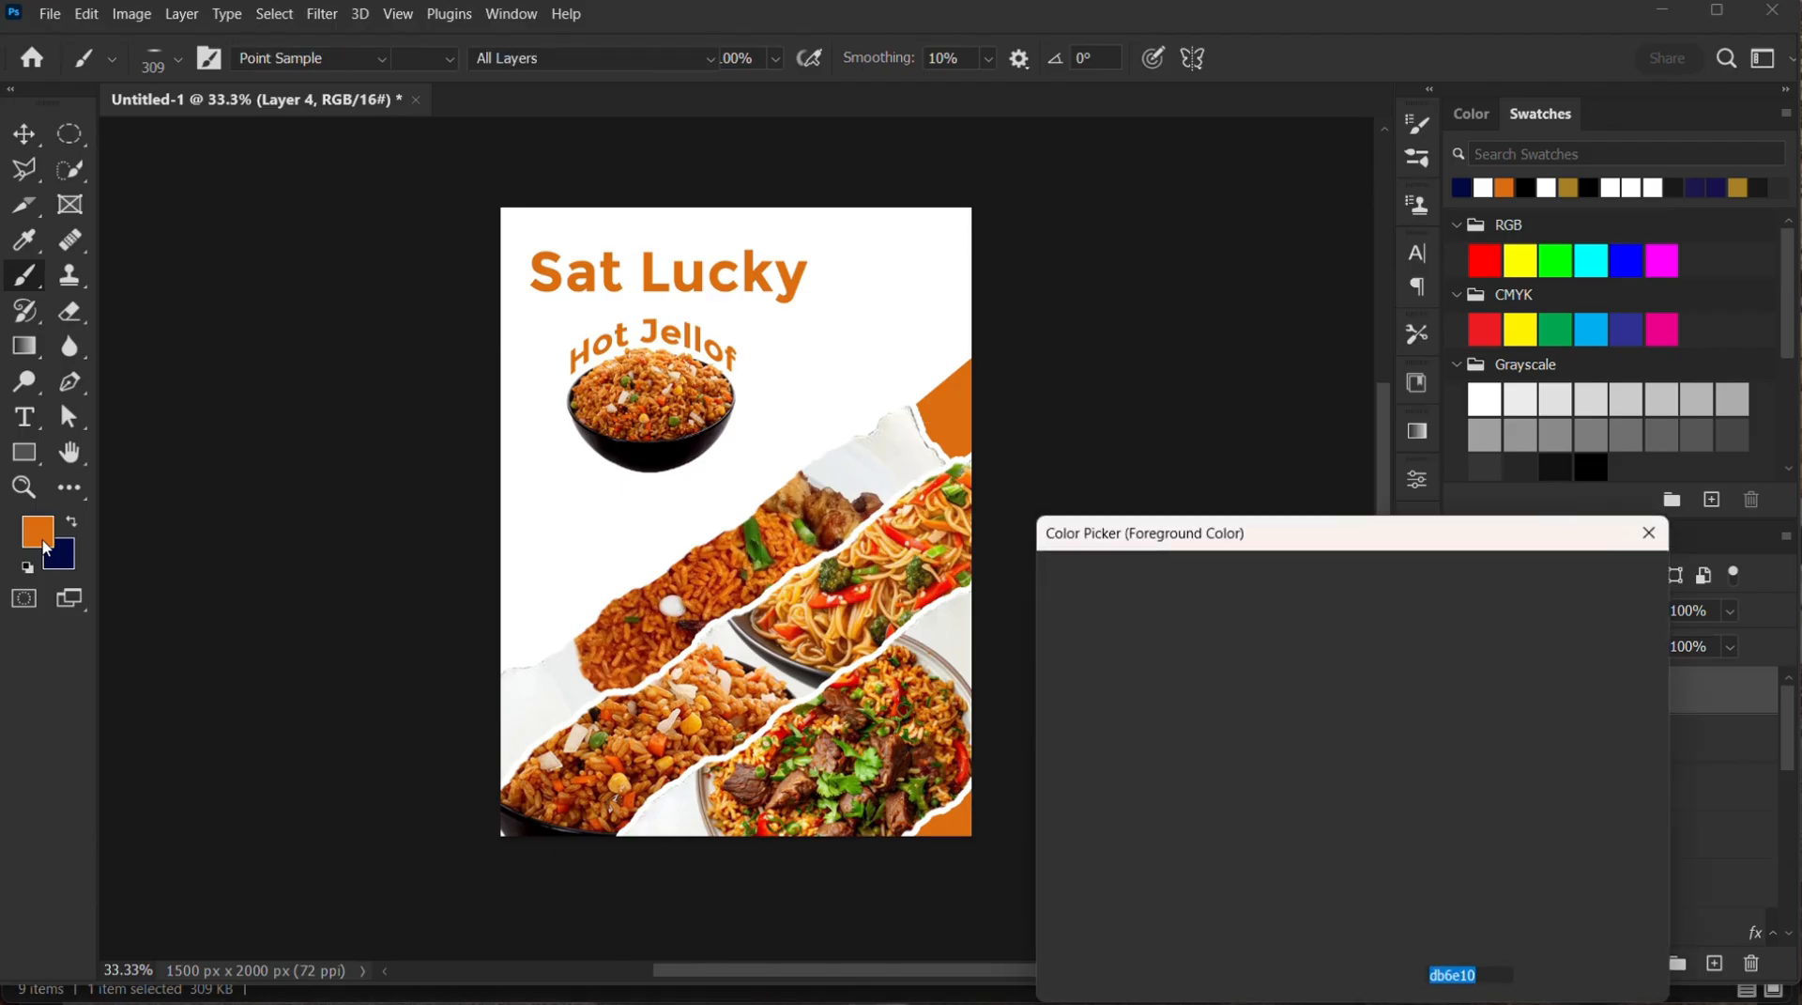
drag(1063, 871, 971, 949)
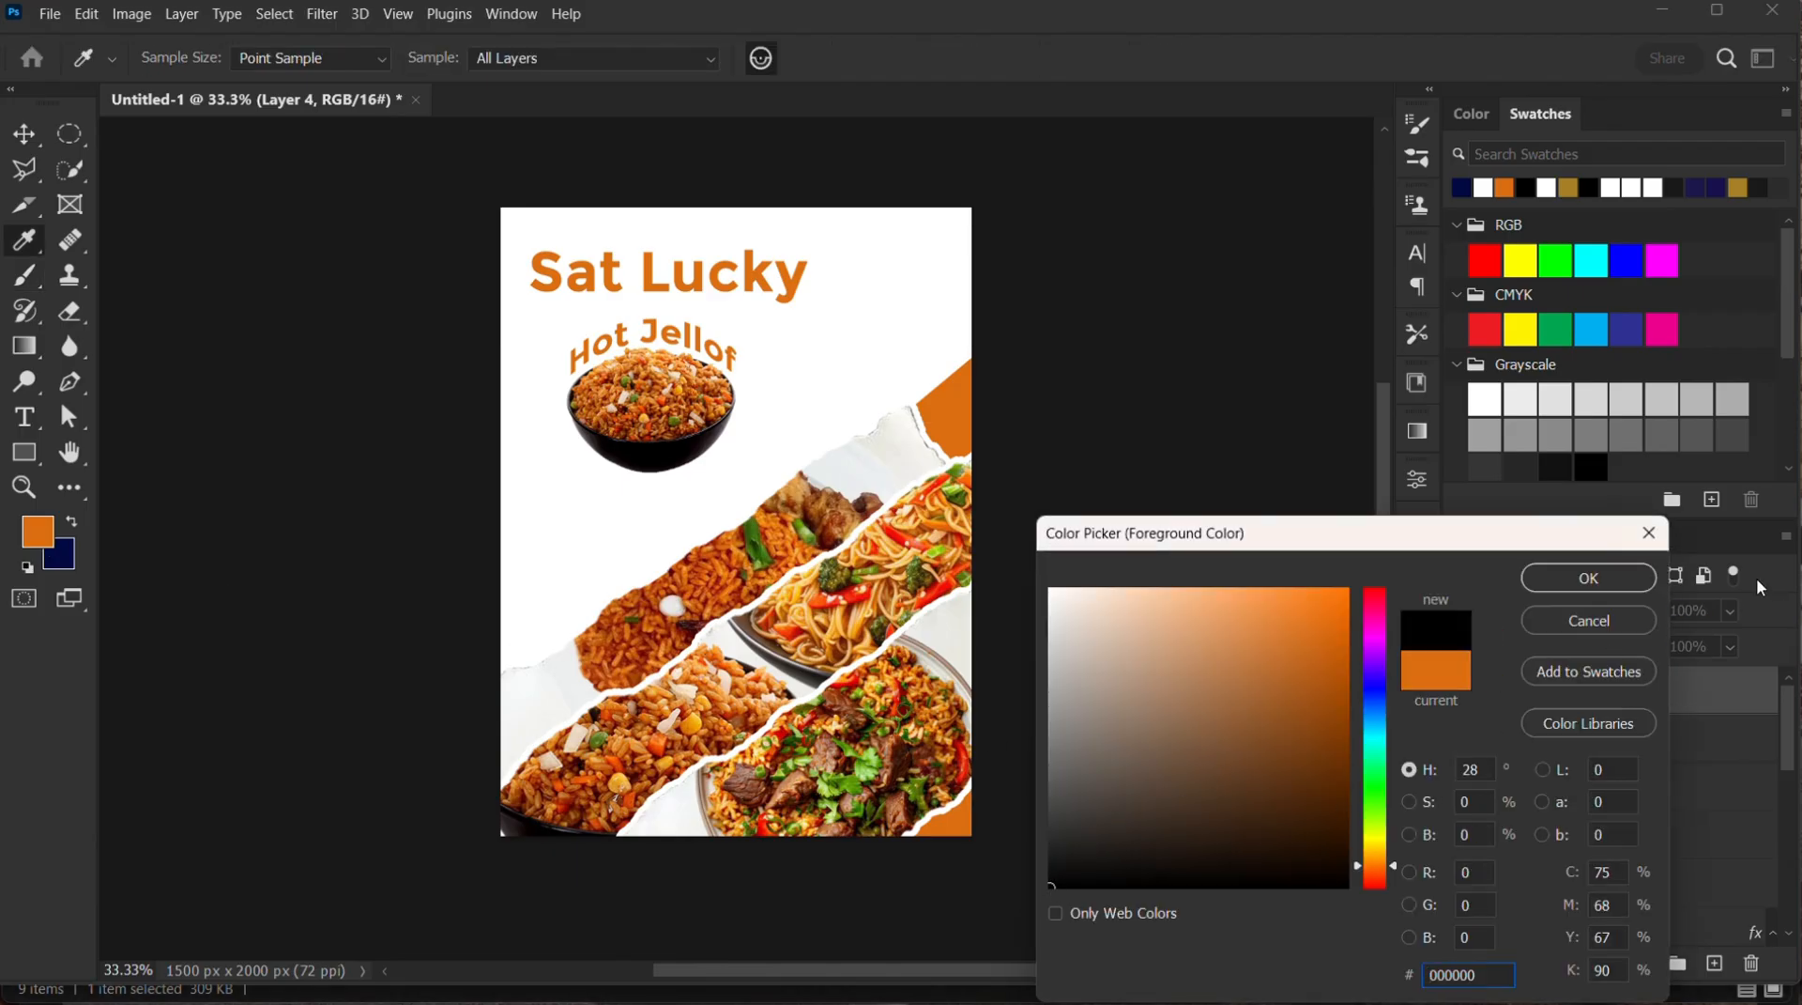
click(1588, 577)
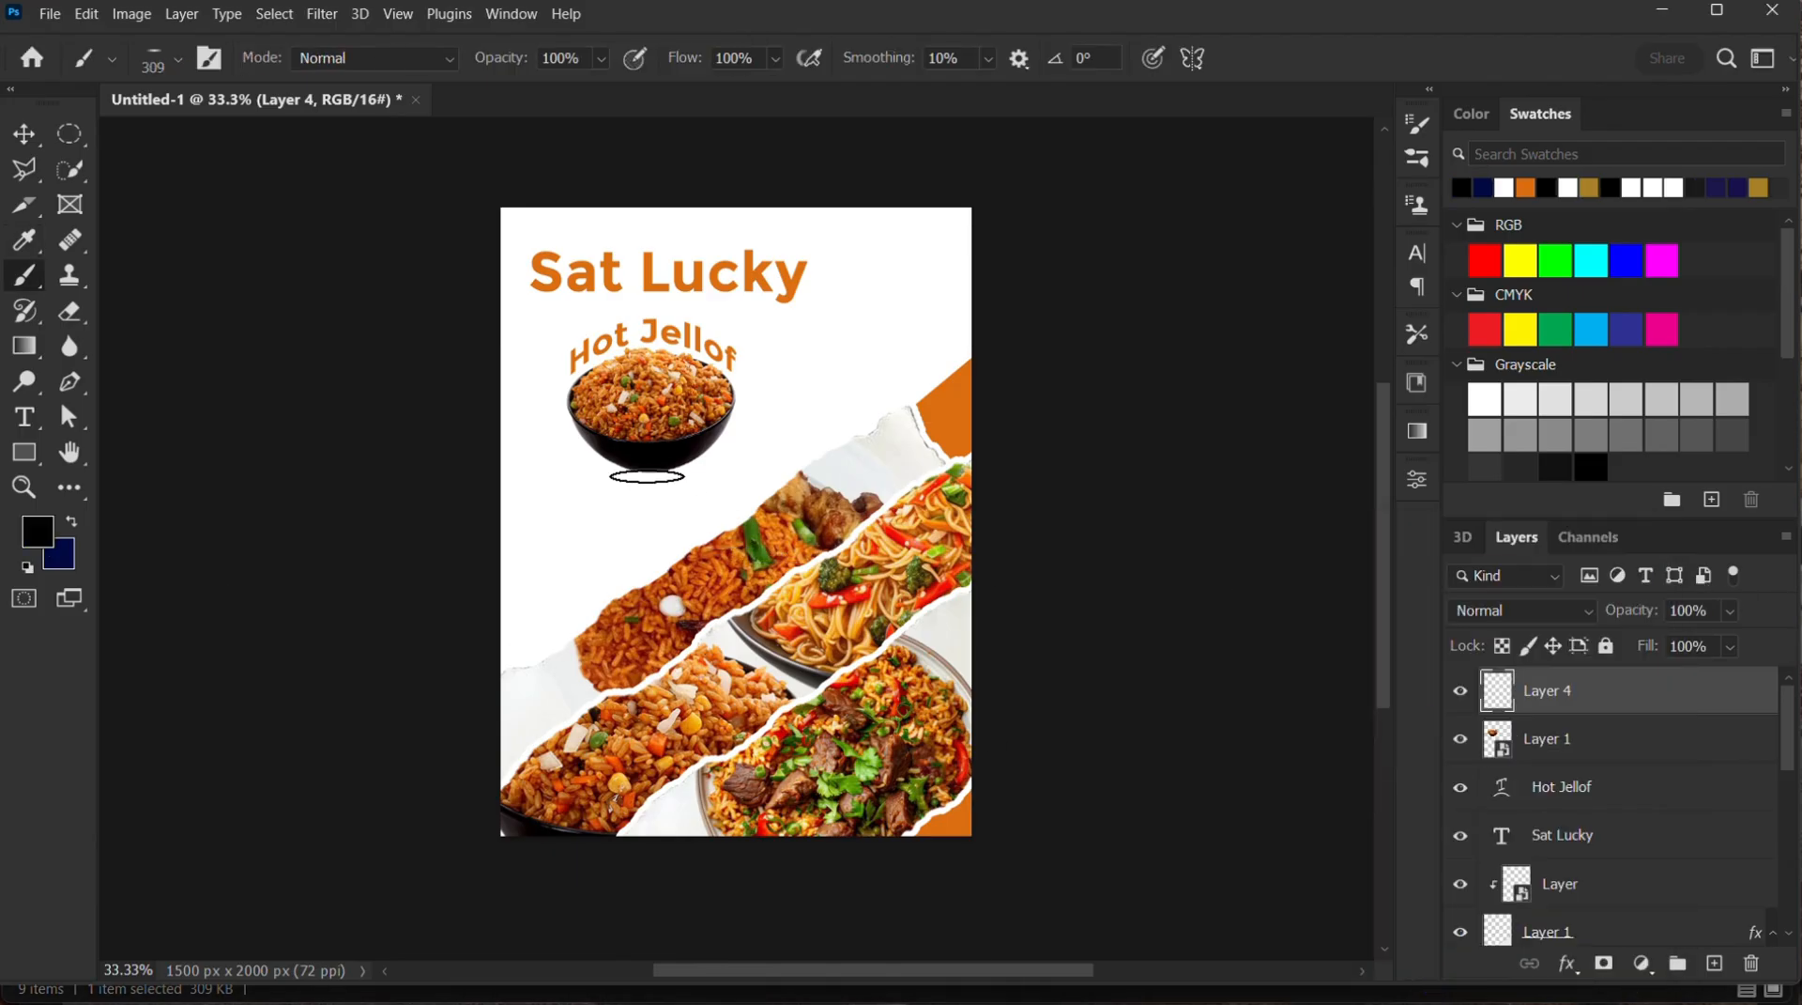
click(644, 474)
click(682, 468)
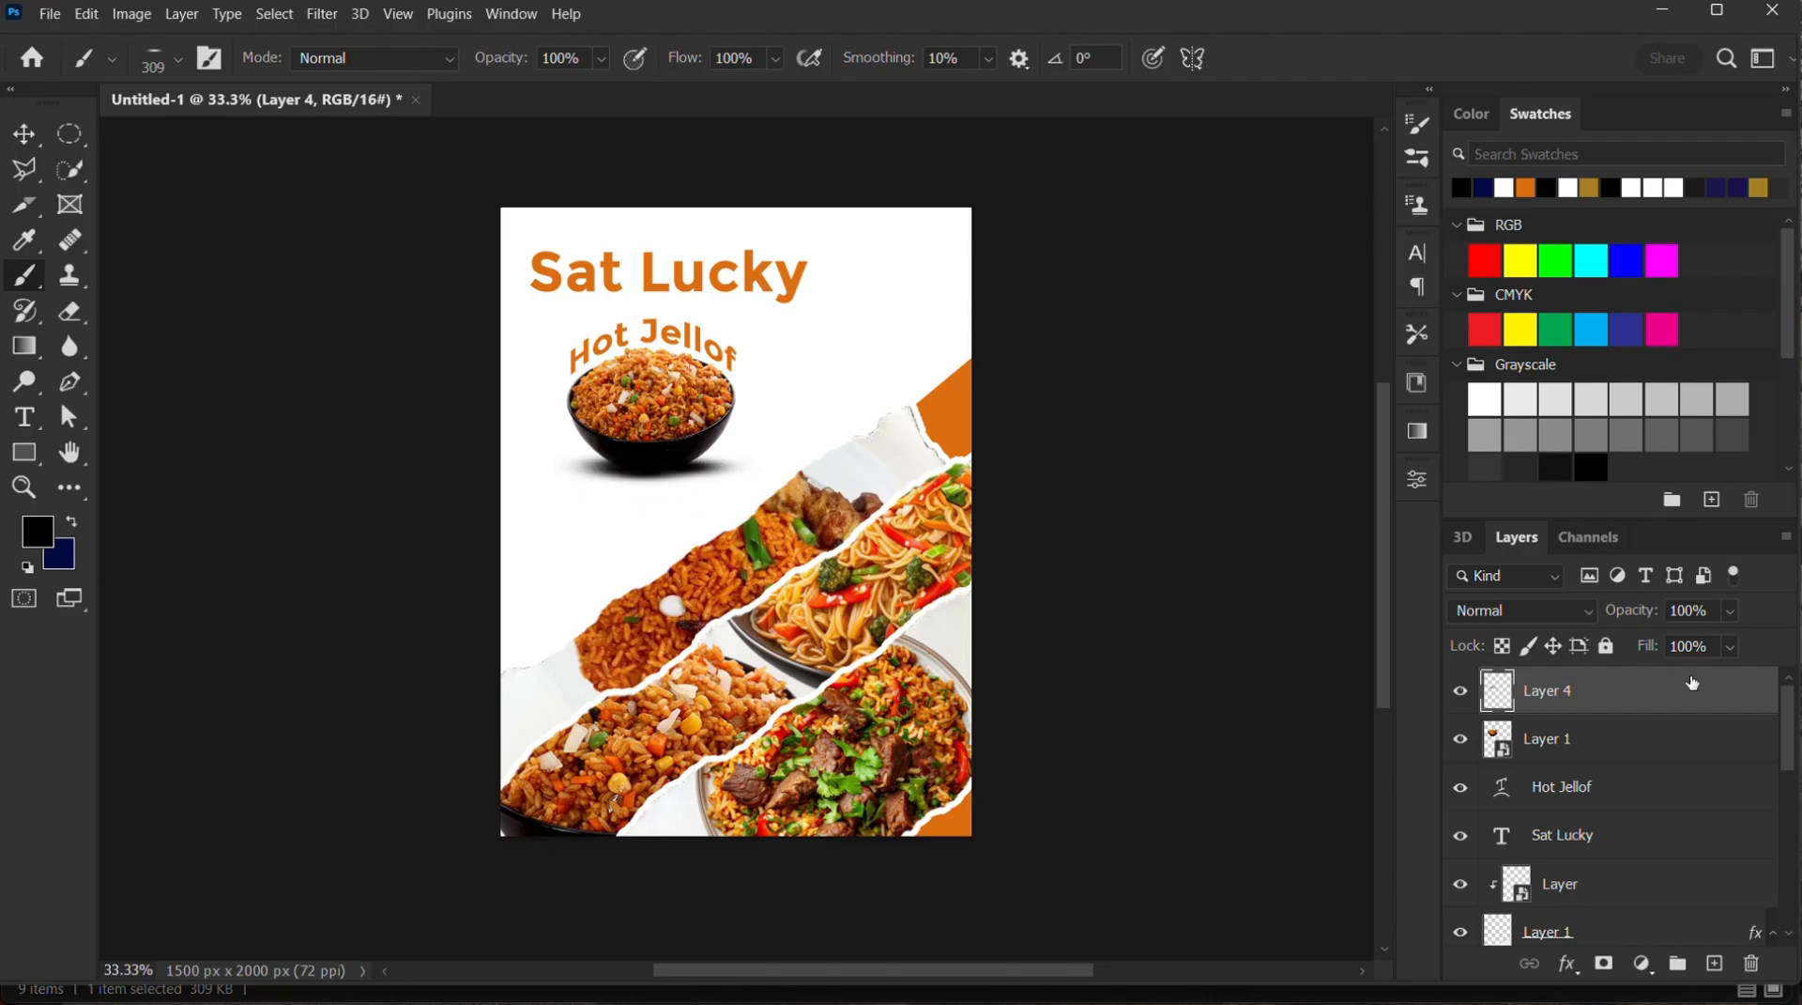
Move the shadow layer below the rice bowl's layer and touch up the shadow with a 75 px brush at 40% opacity
drag(1566, 702, 1577, 775)
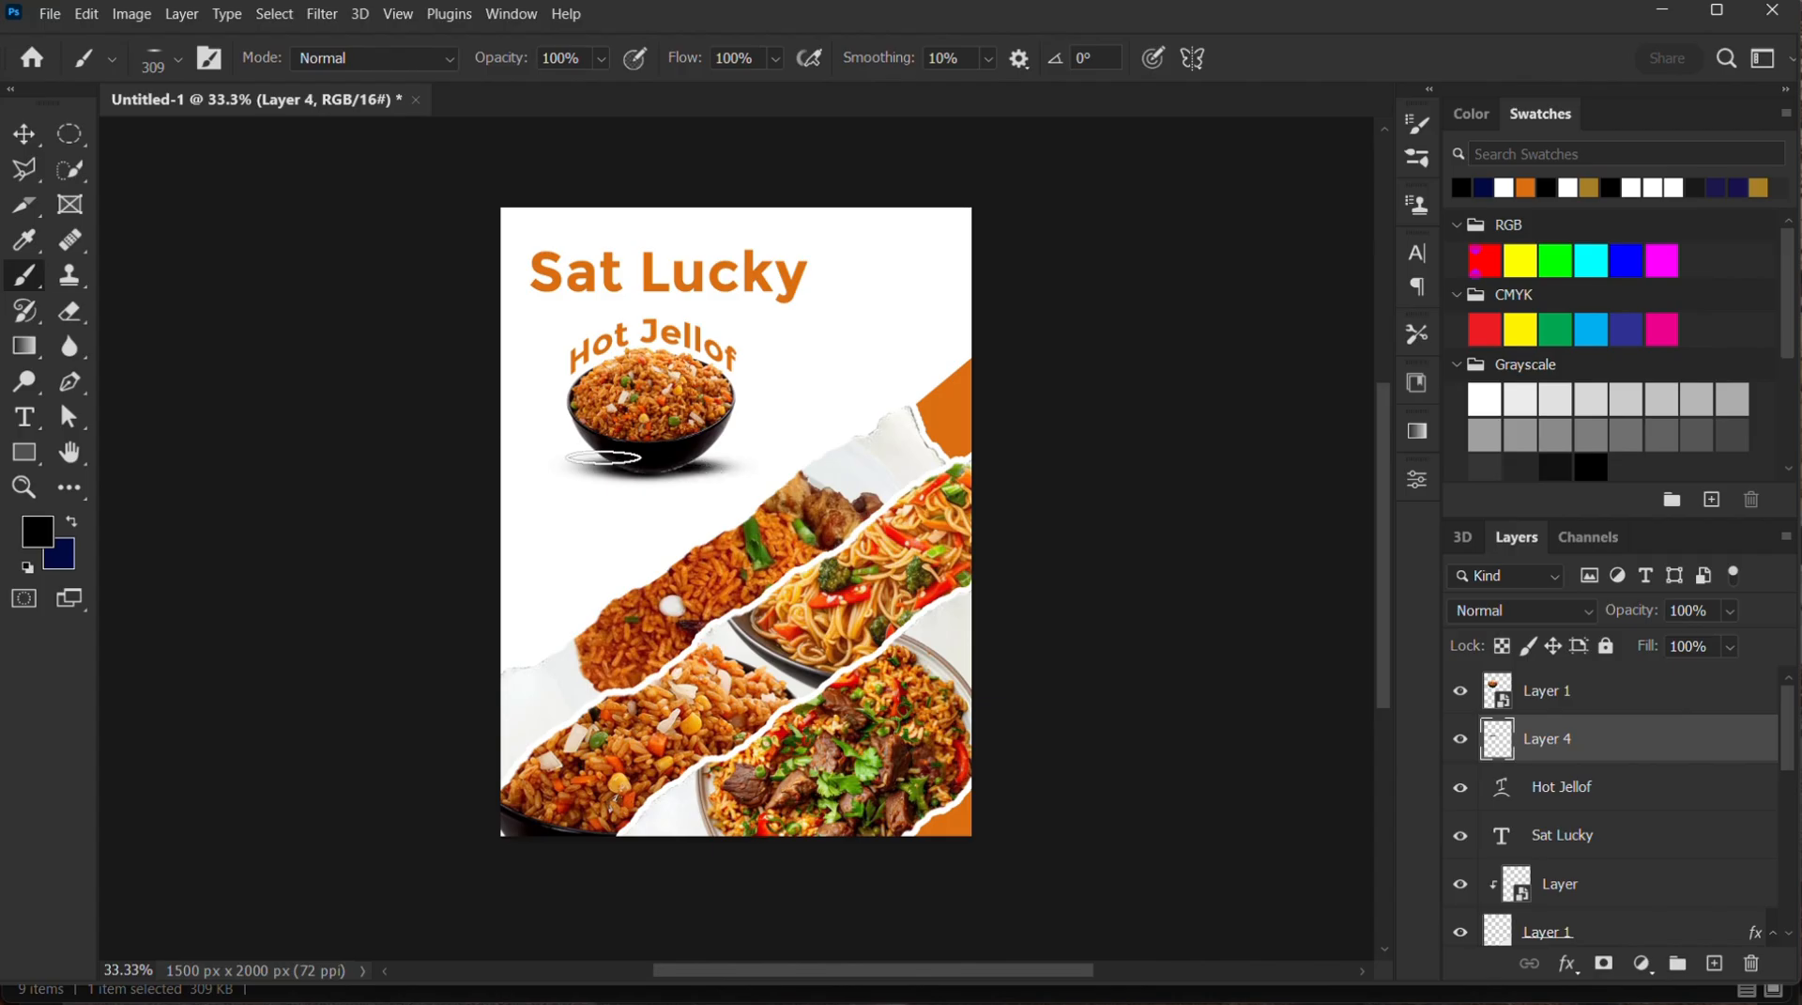
drag(602, 58, 564, 99)
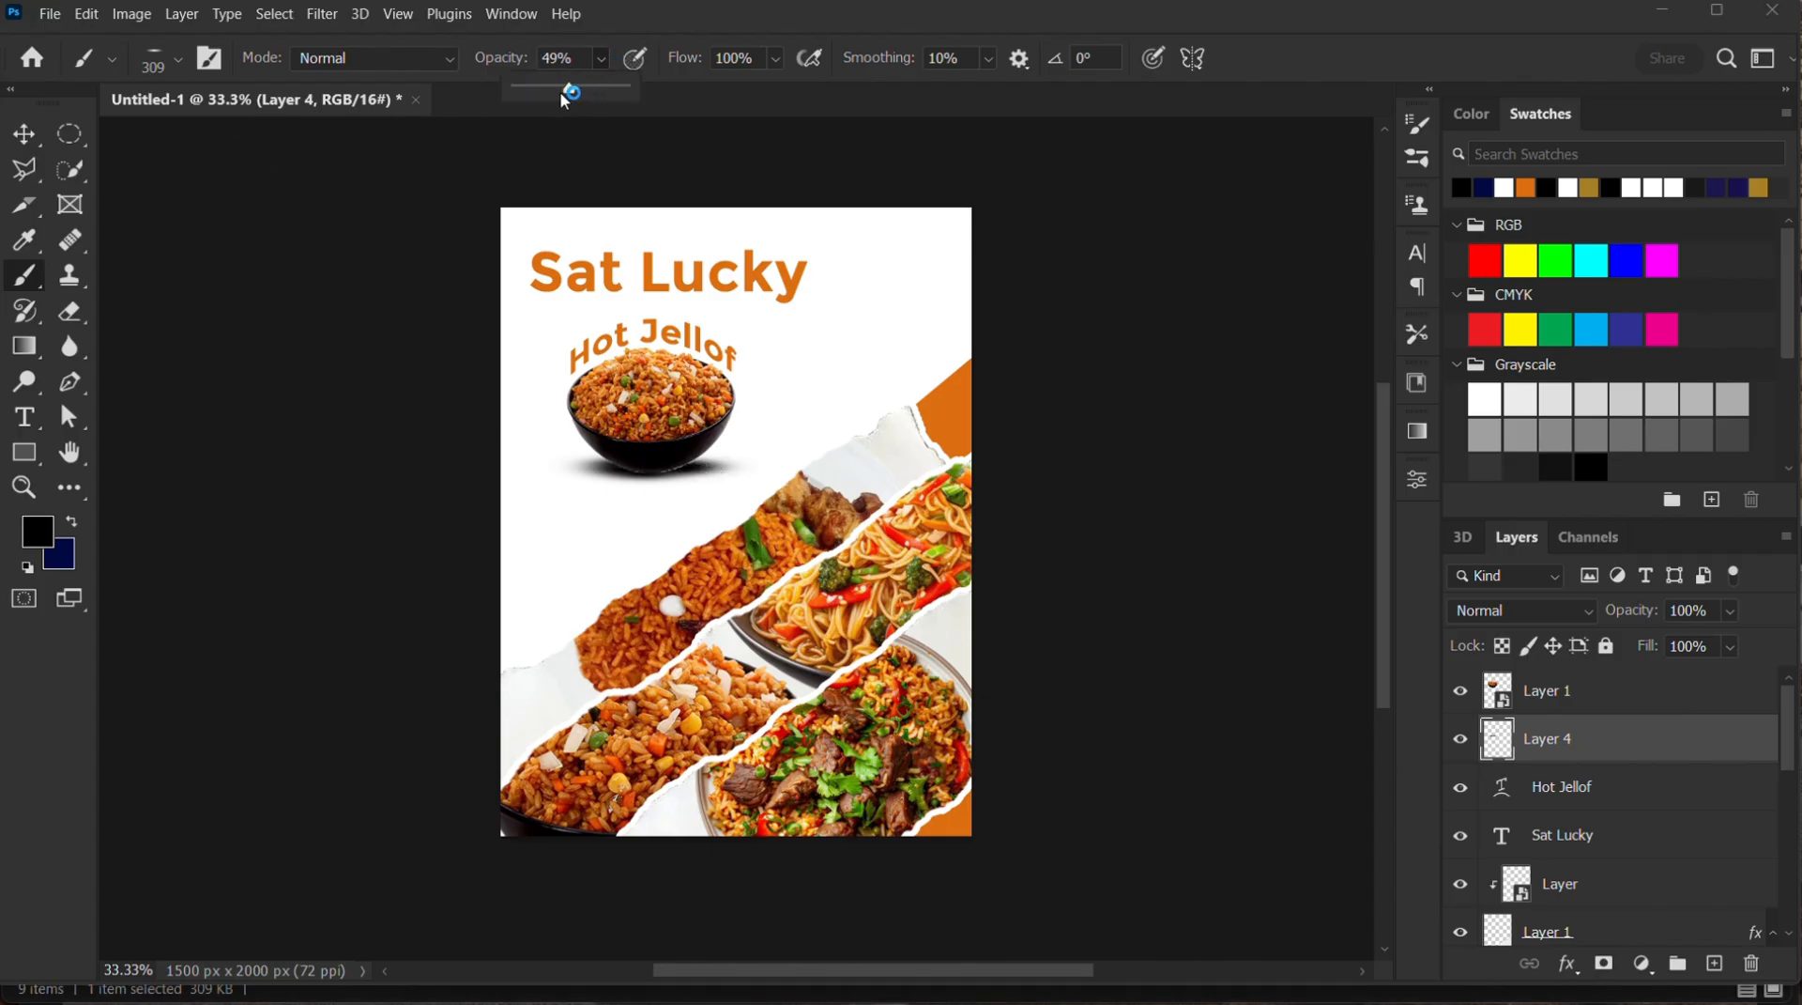
click(179, 63)
click(190, 133)
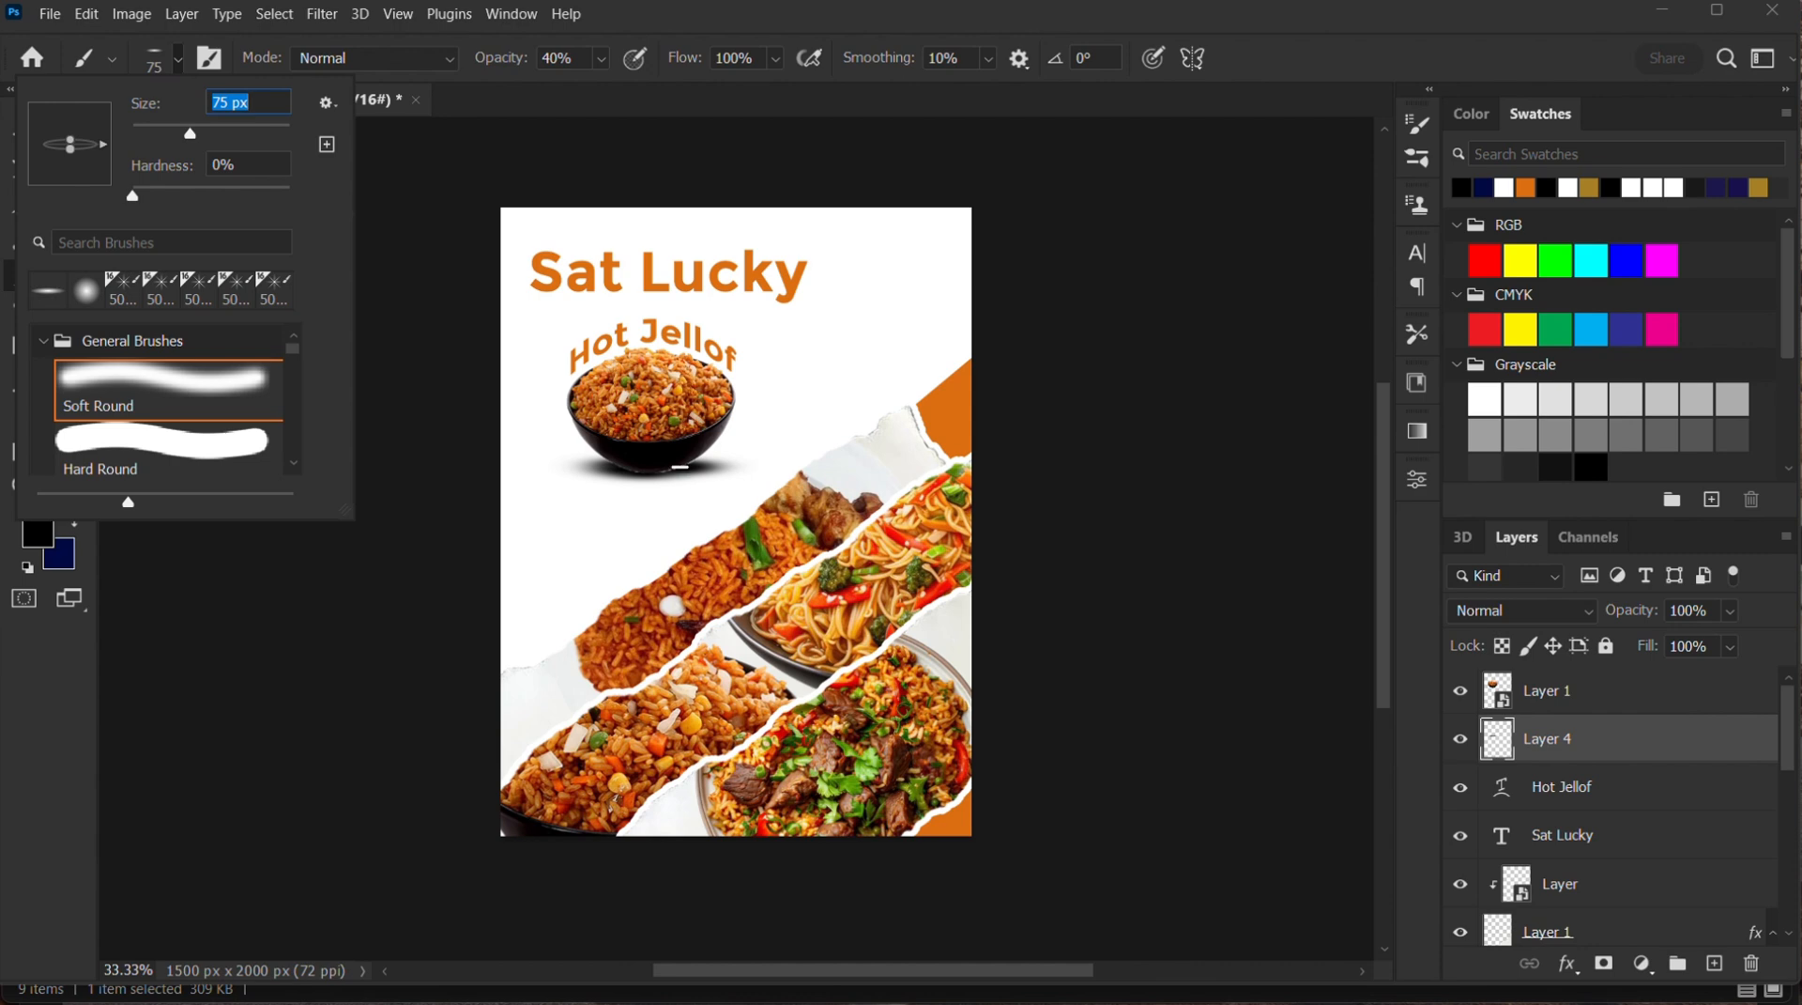
click(701, 470)
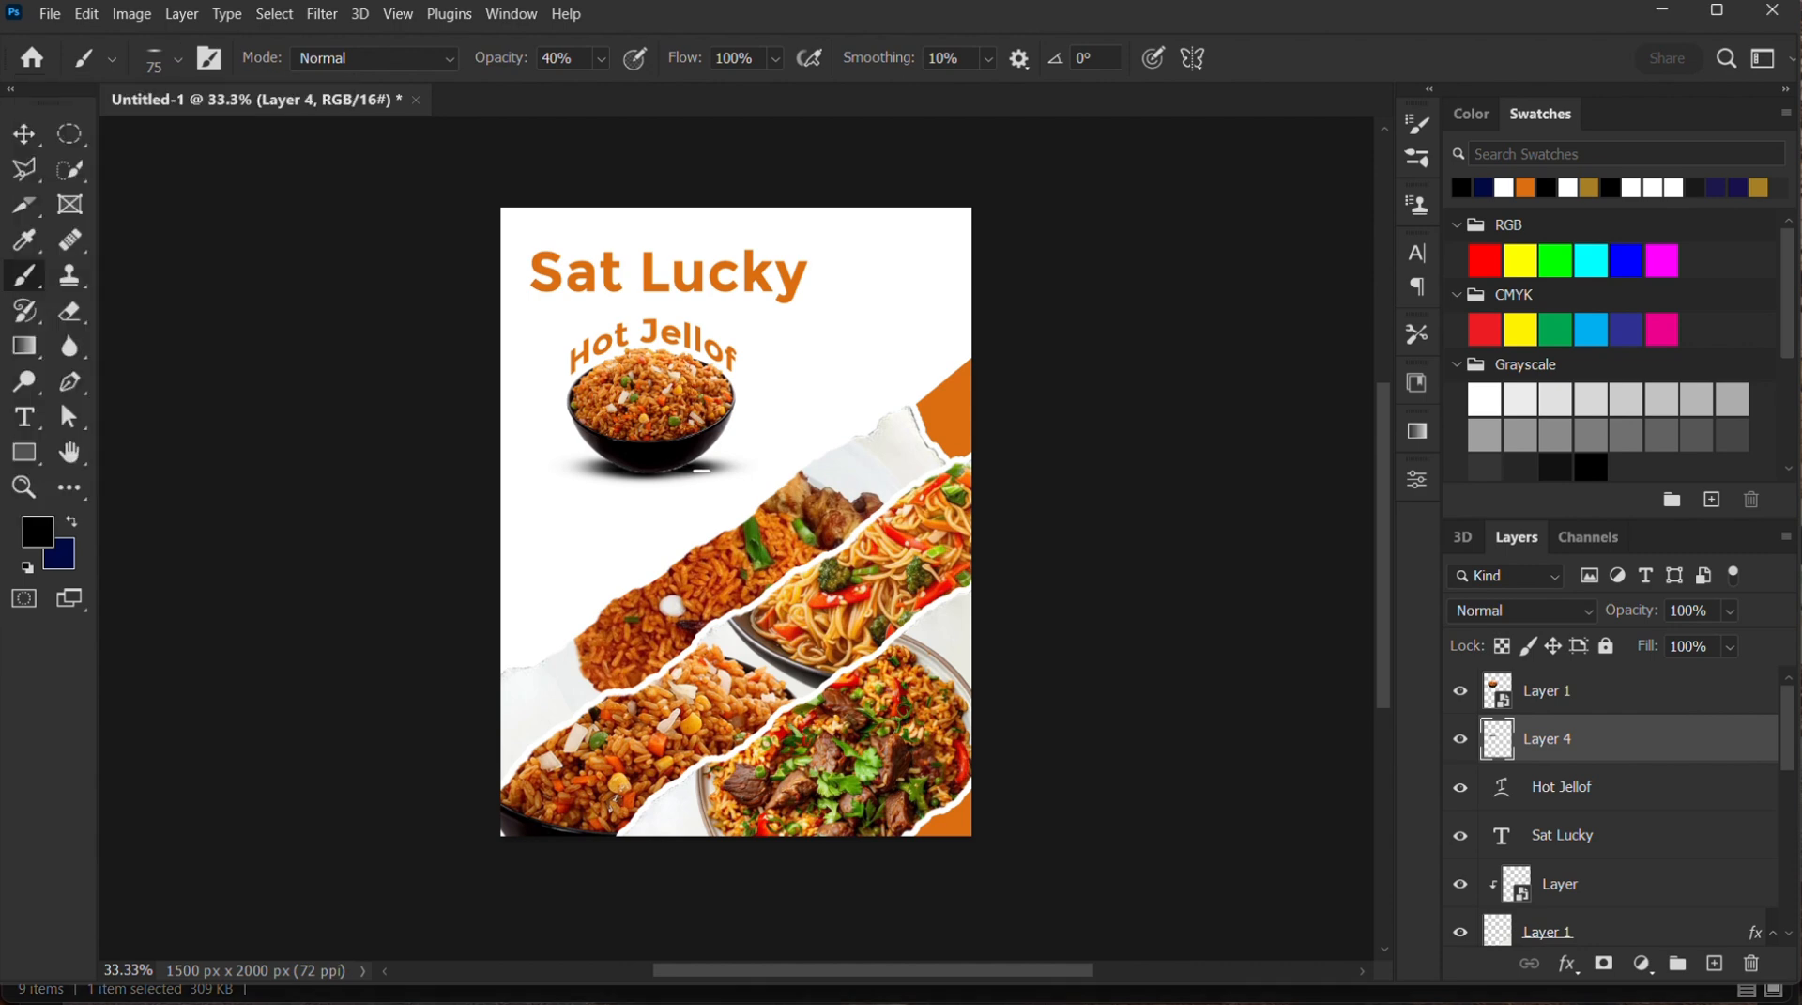
Add a new empty layer, move it above the rice bowl's layer and reselect the shadow layer
click(1579, 700)
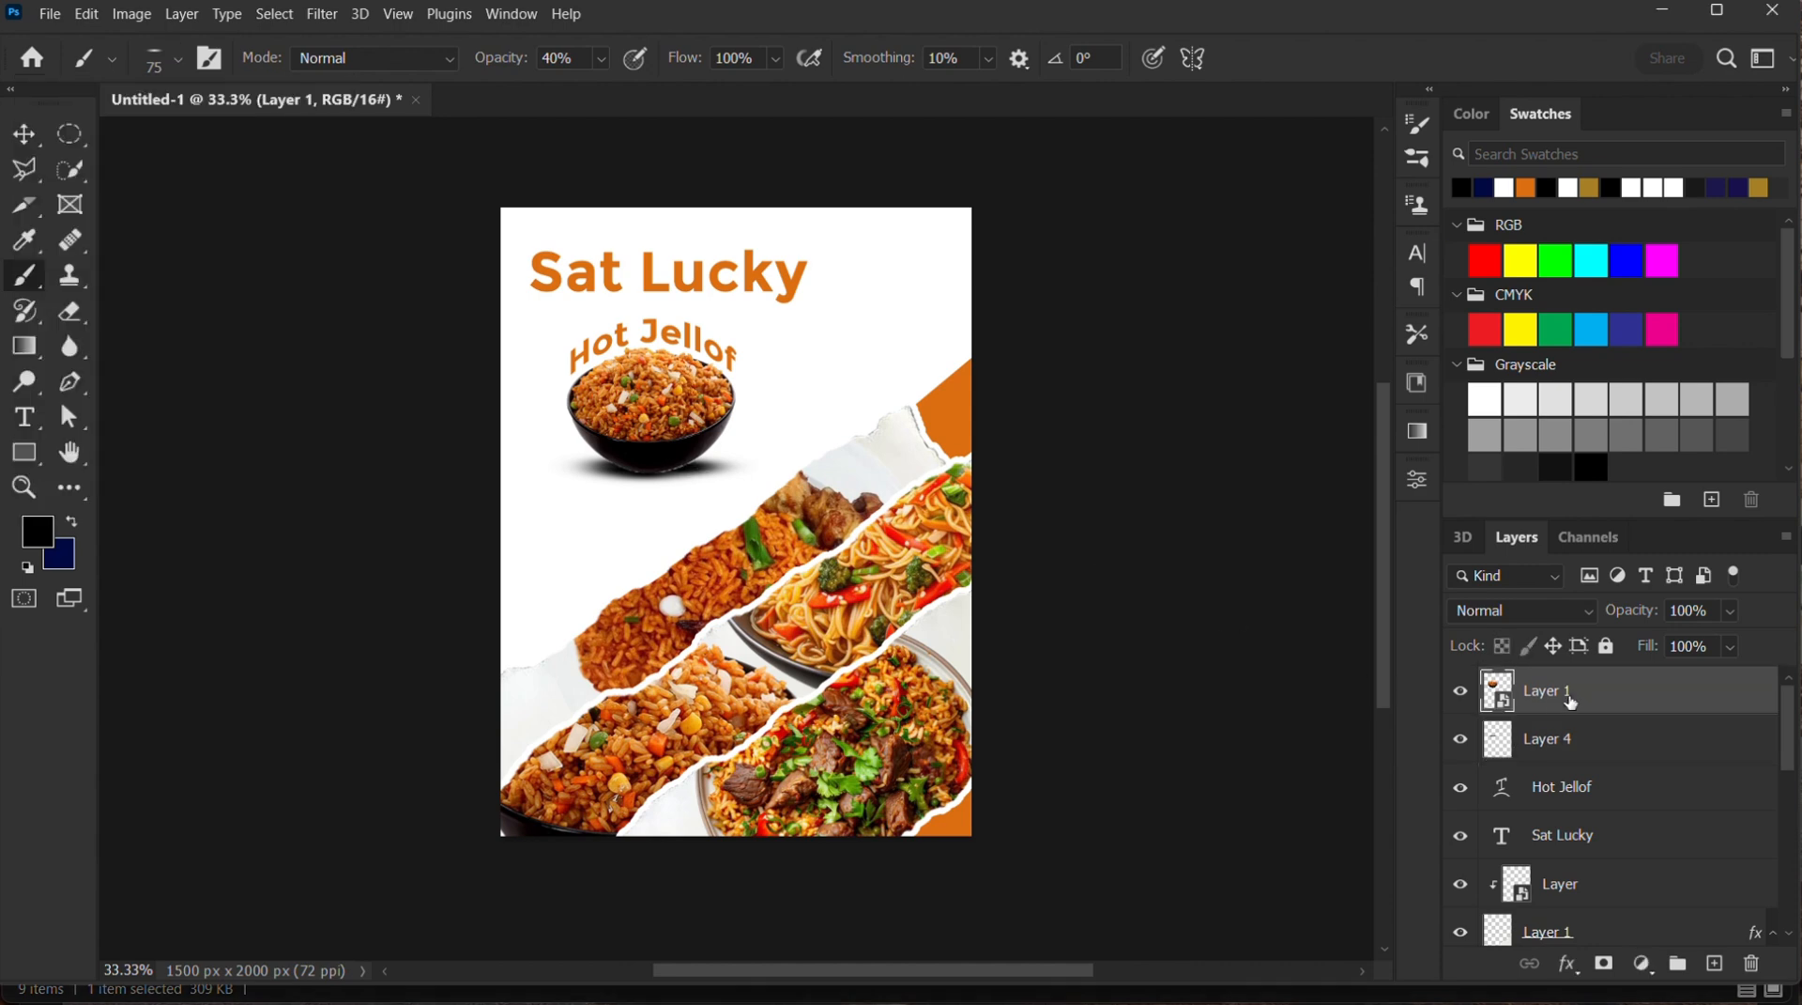
click(1591, 745)
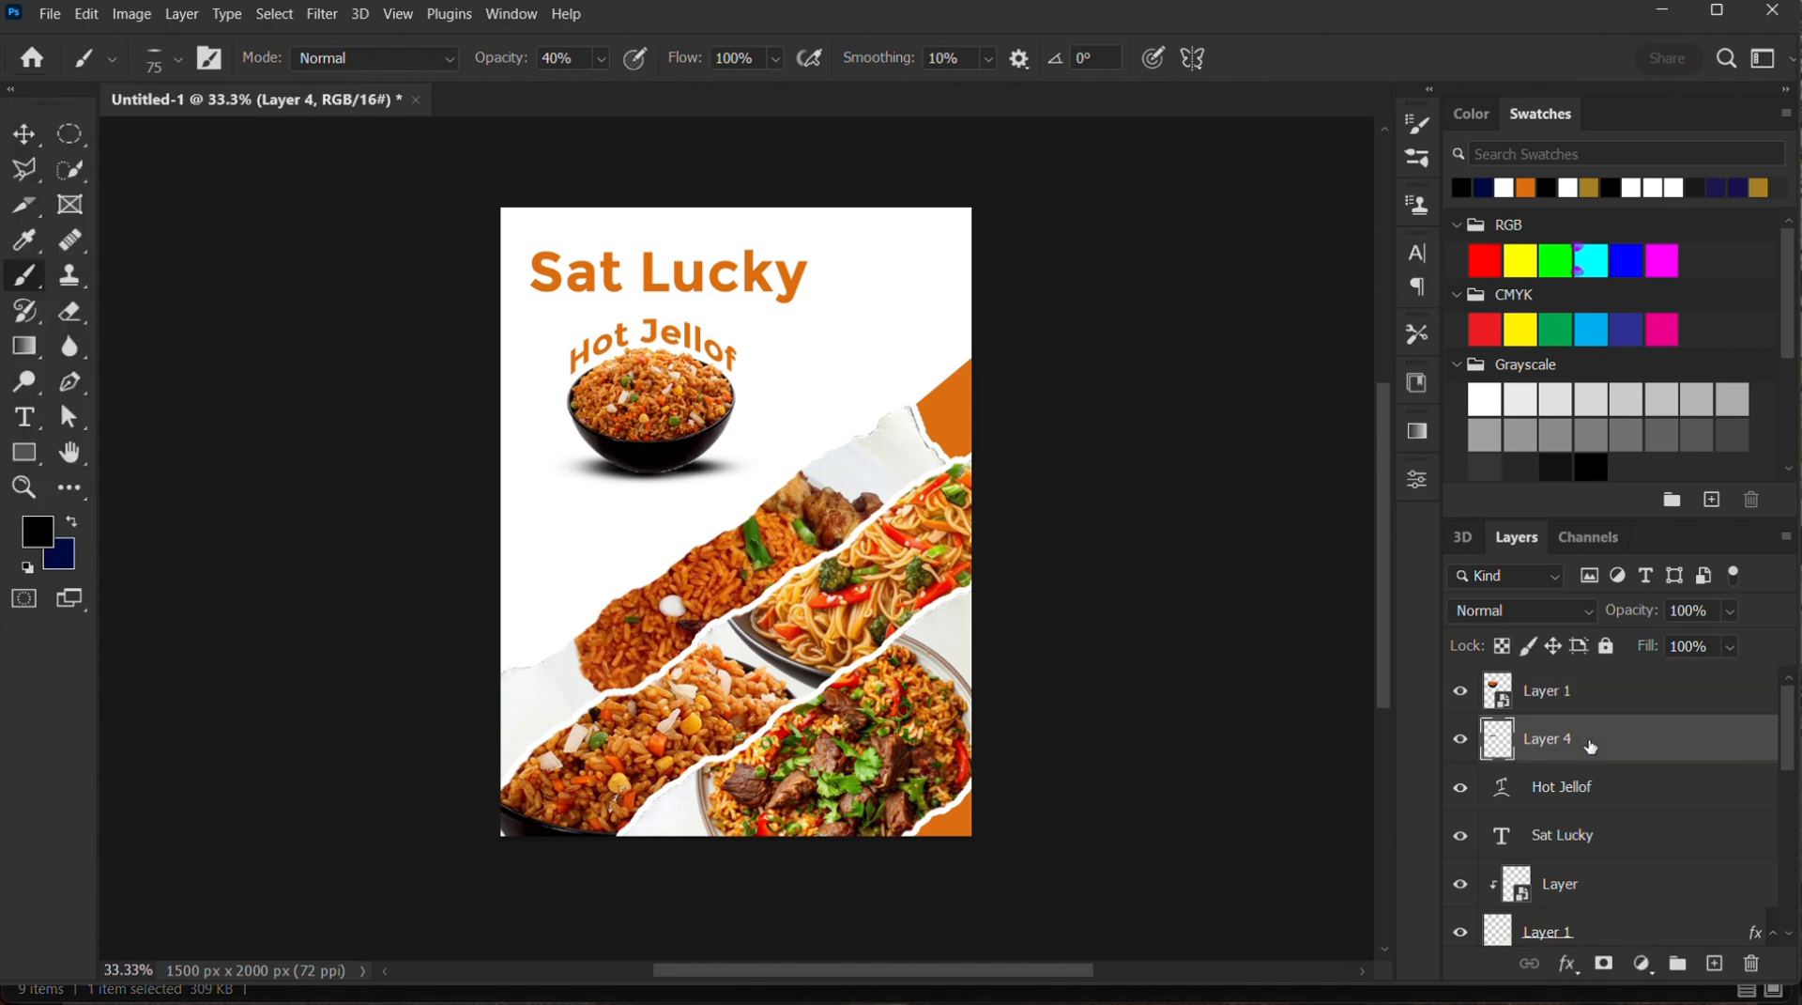
click(1722, 964)
drag(1587, 747, 1588, 682)
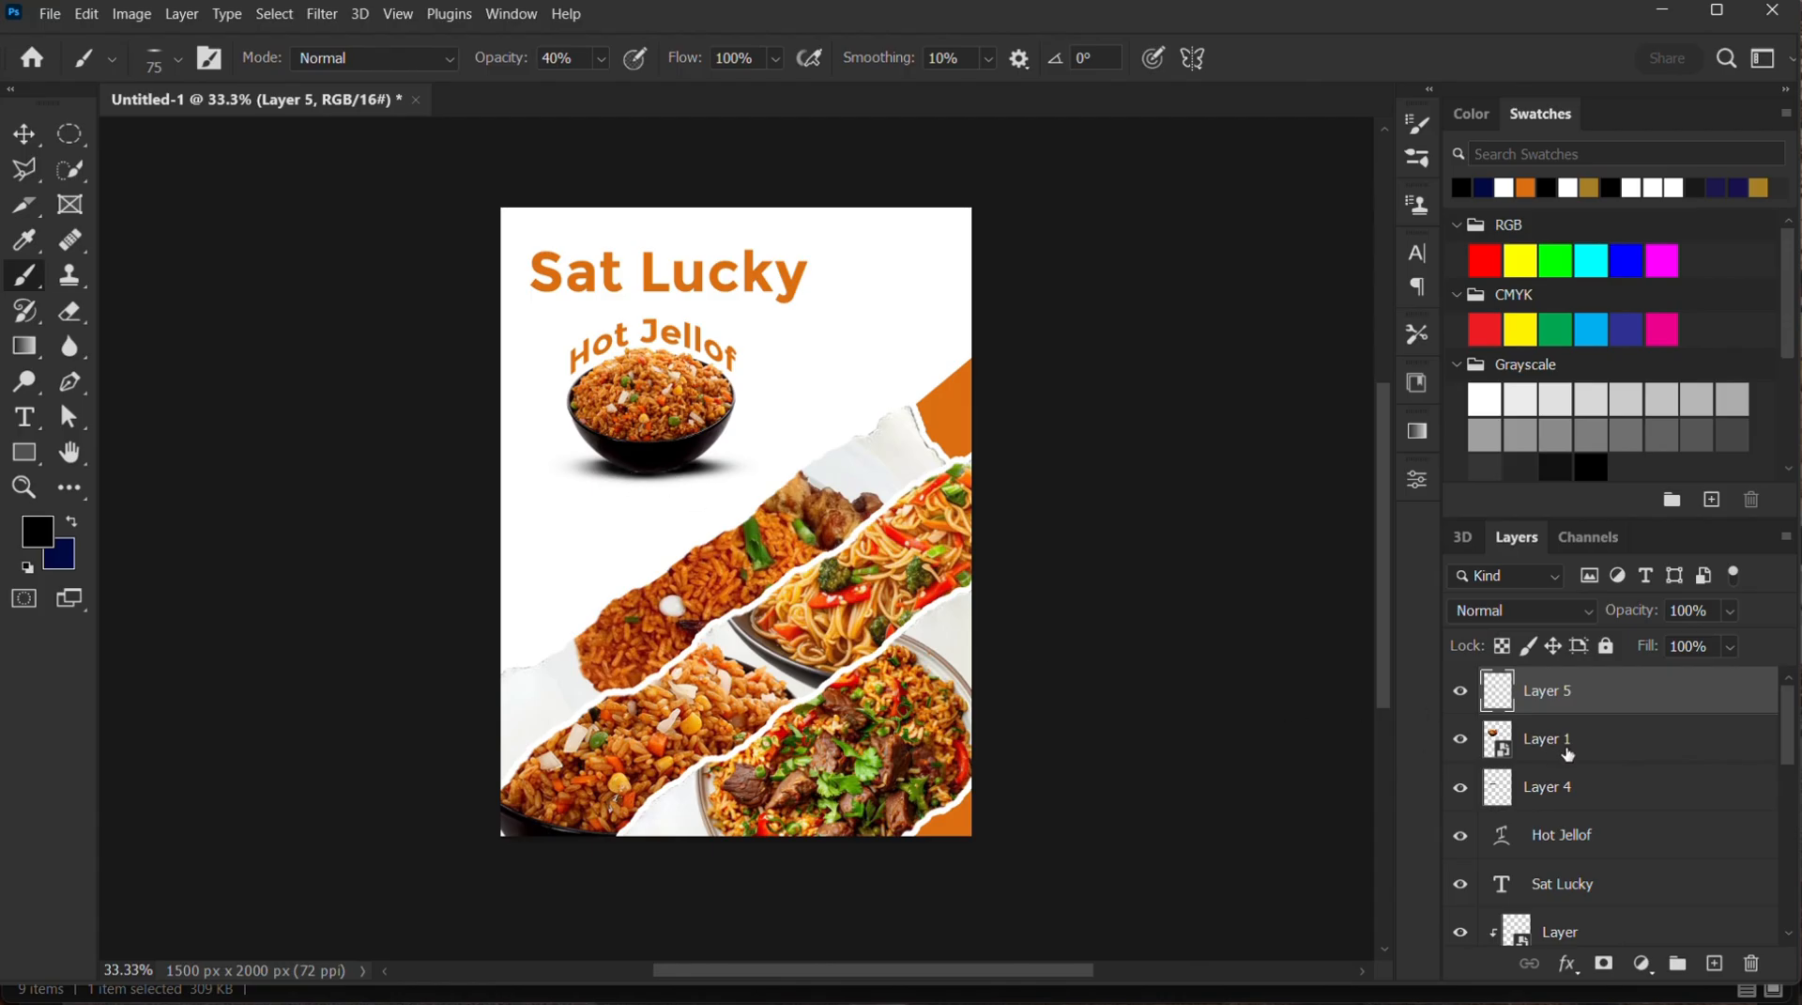
click(1553, 794)
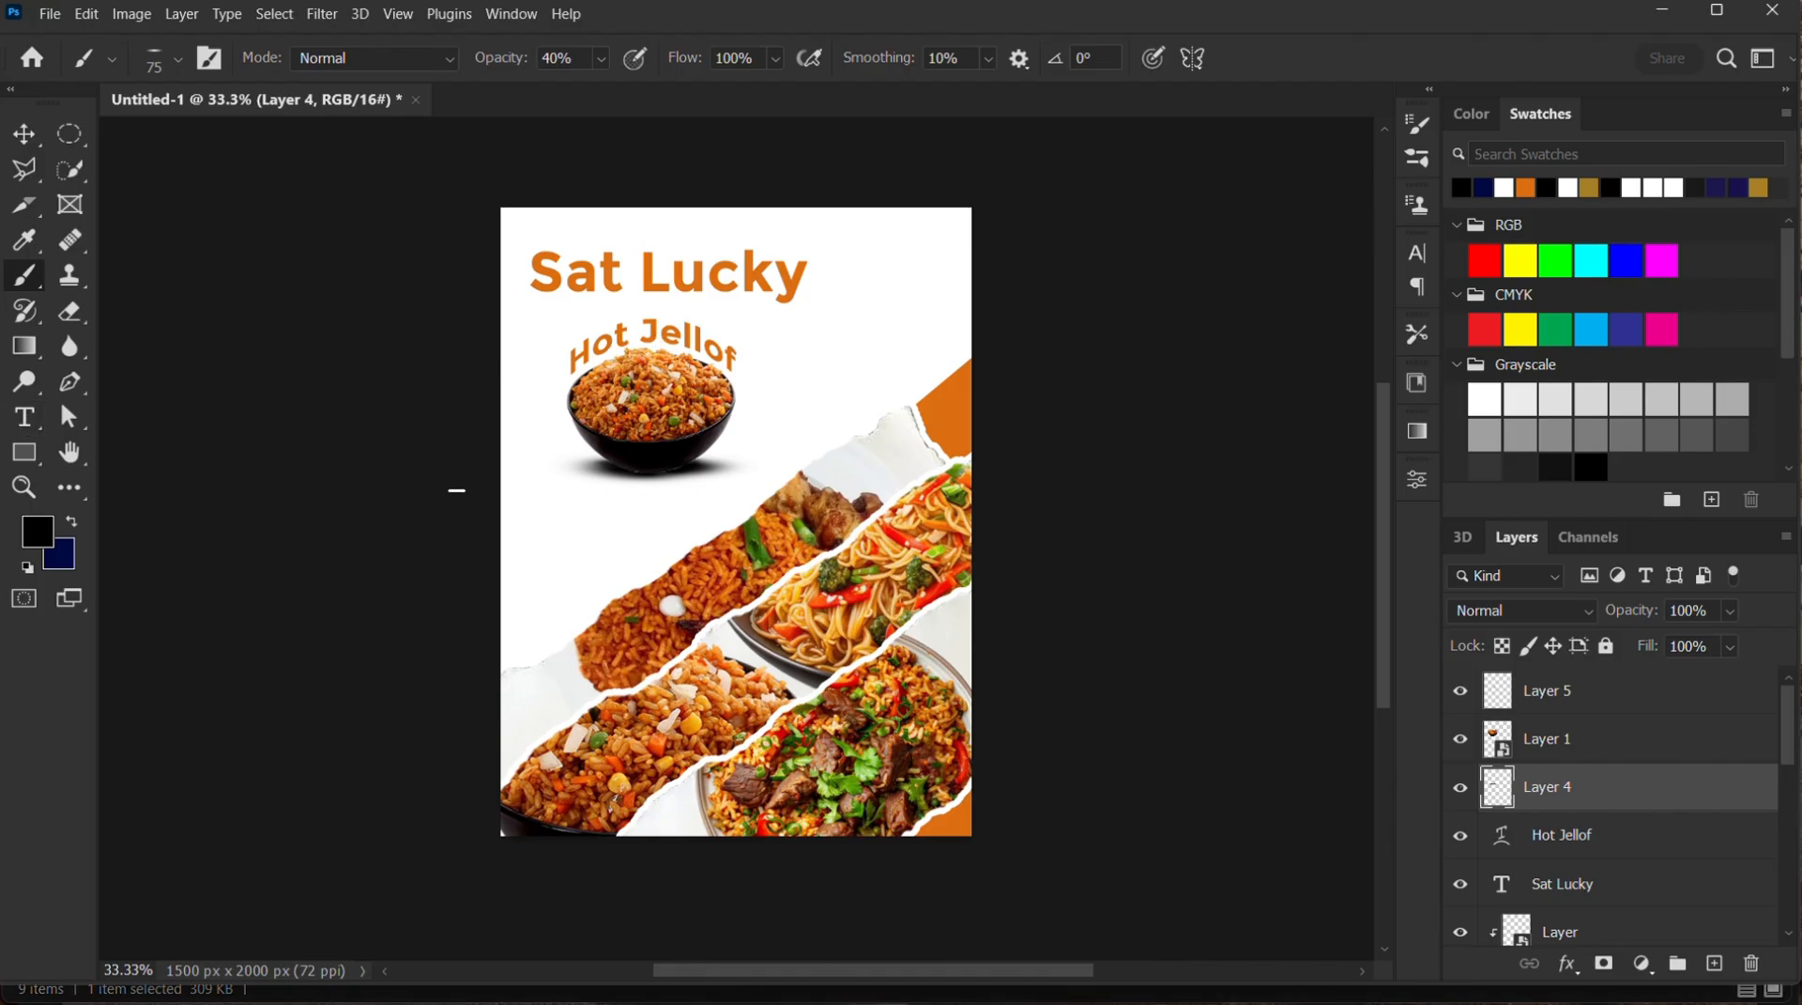
Add the text "Rice and Spag" in black Montserrat Bold at 72 pt in the white area below the rice bowl
key(t)
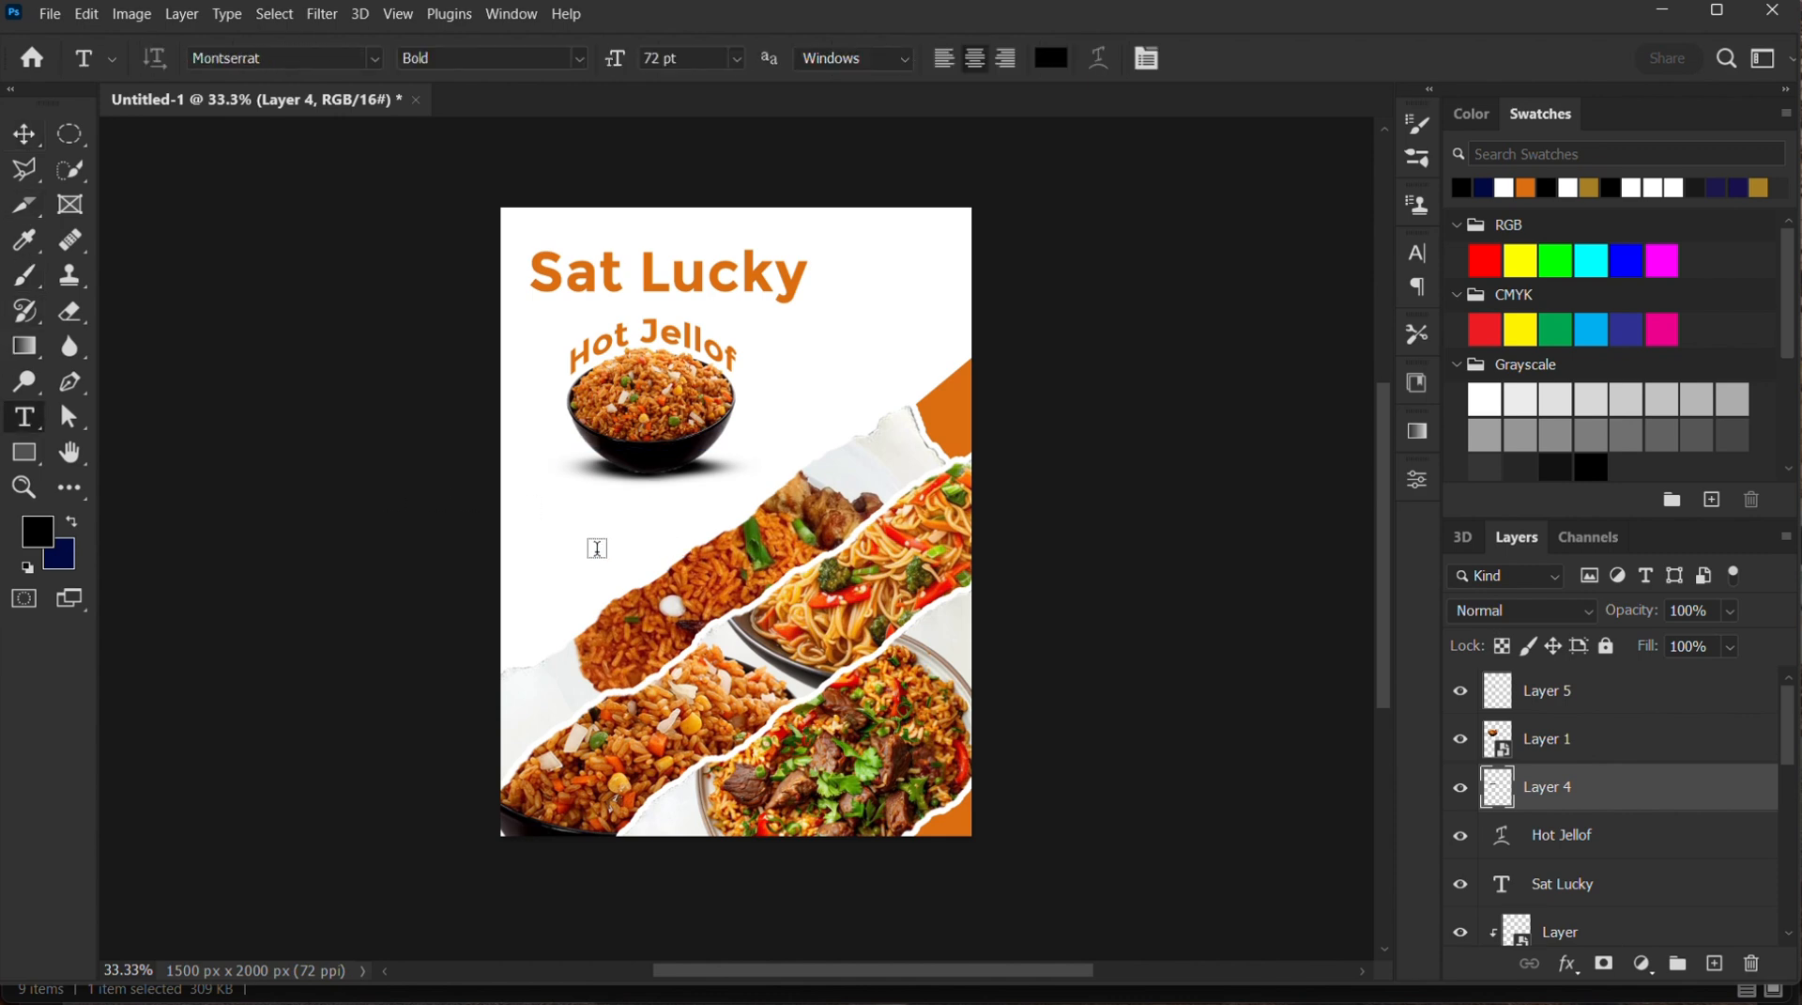
click(597, 547)
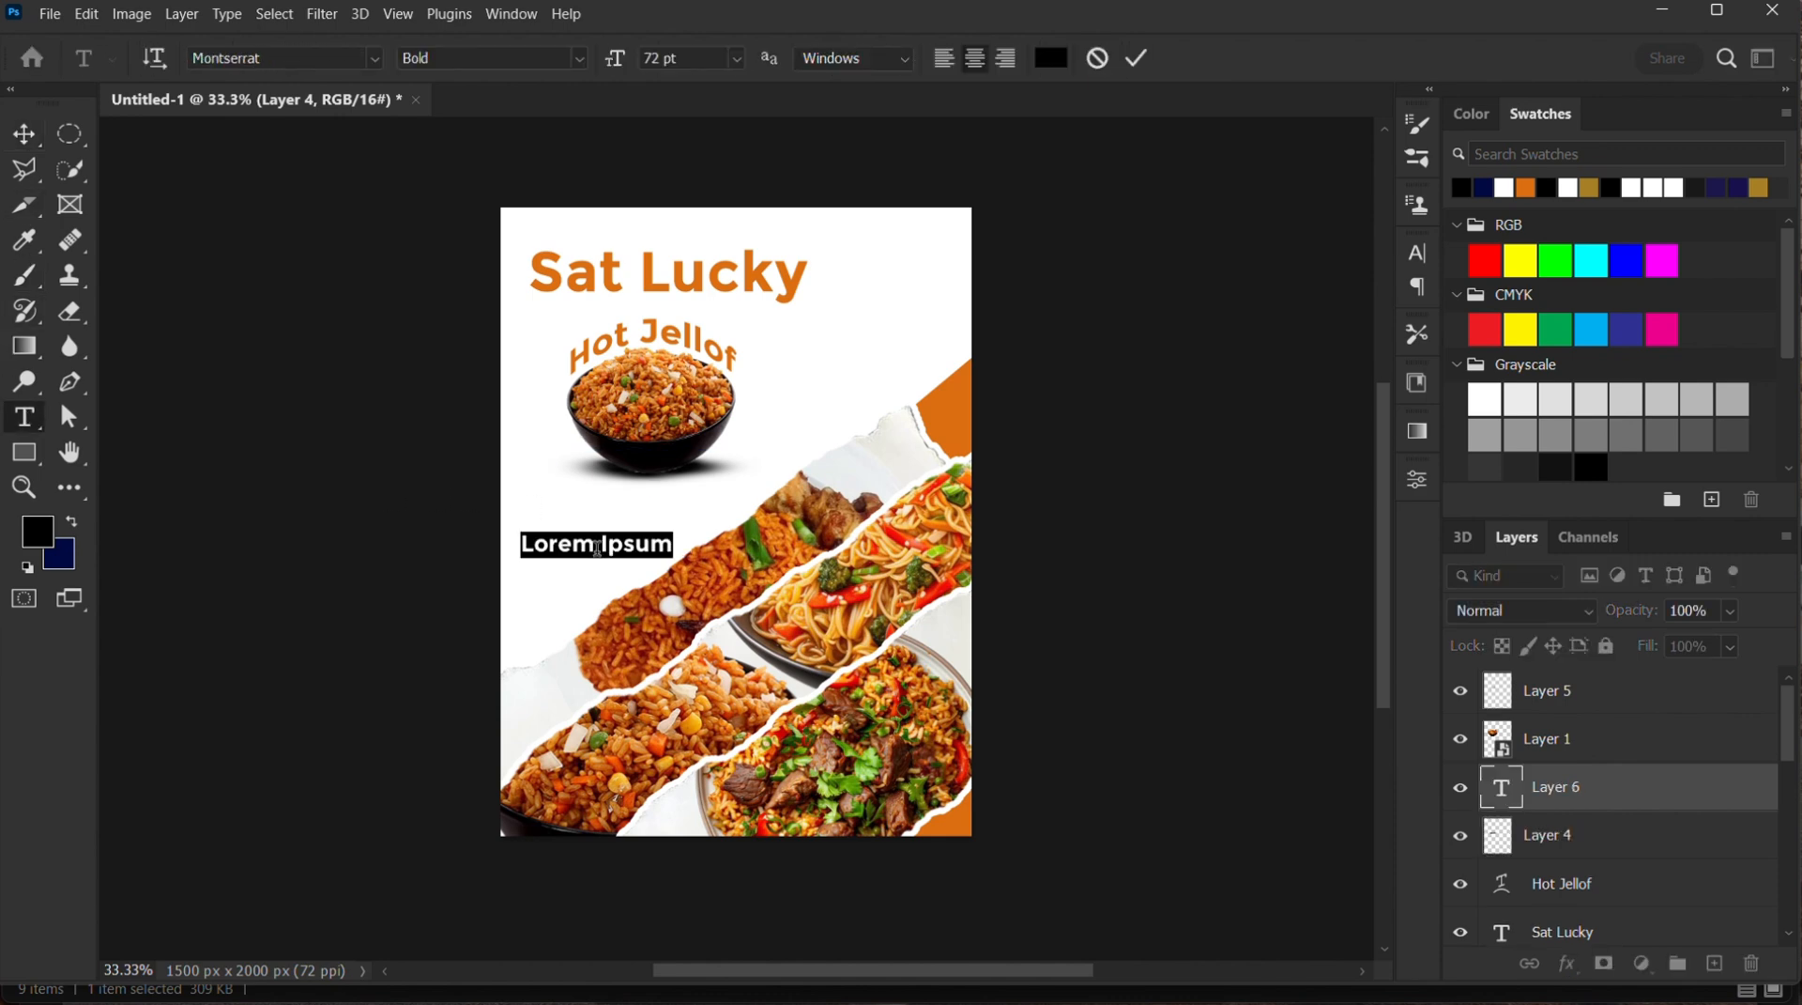
text(R)
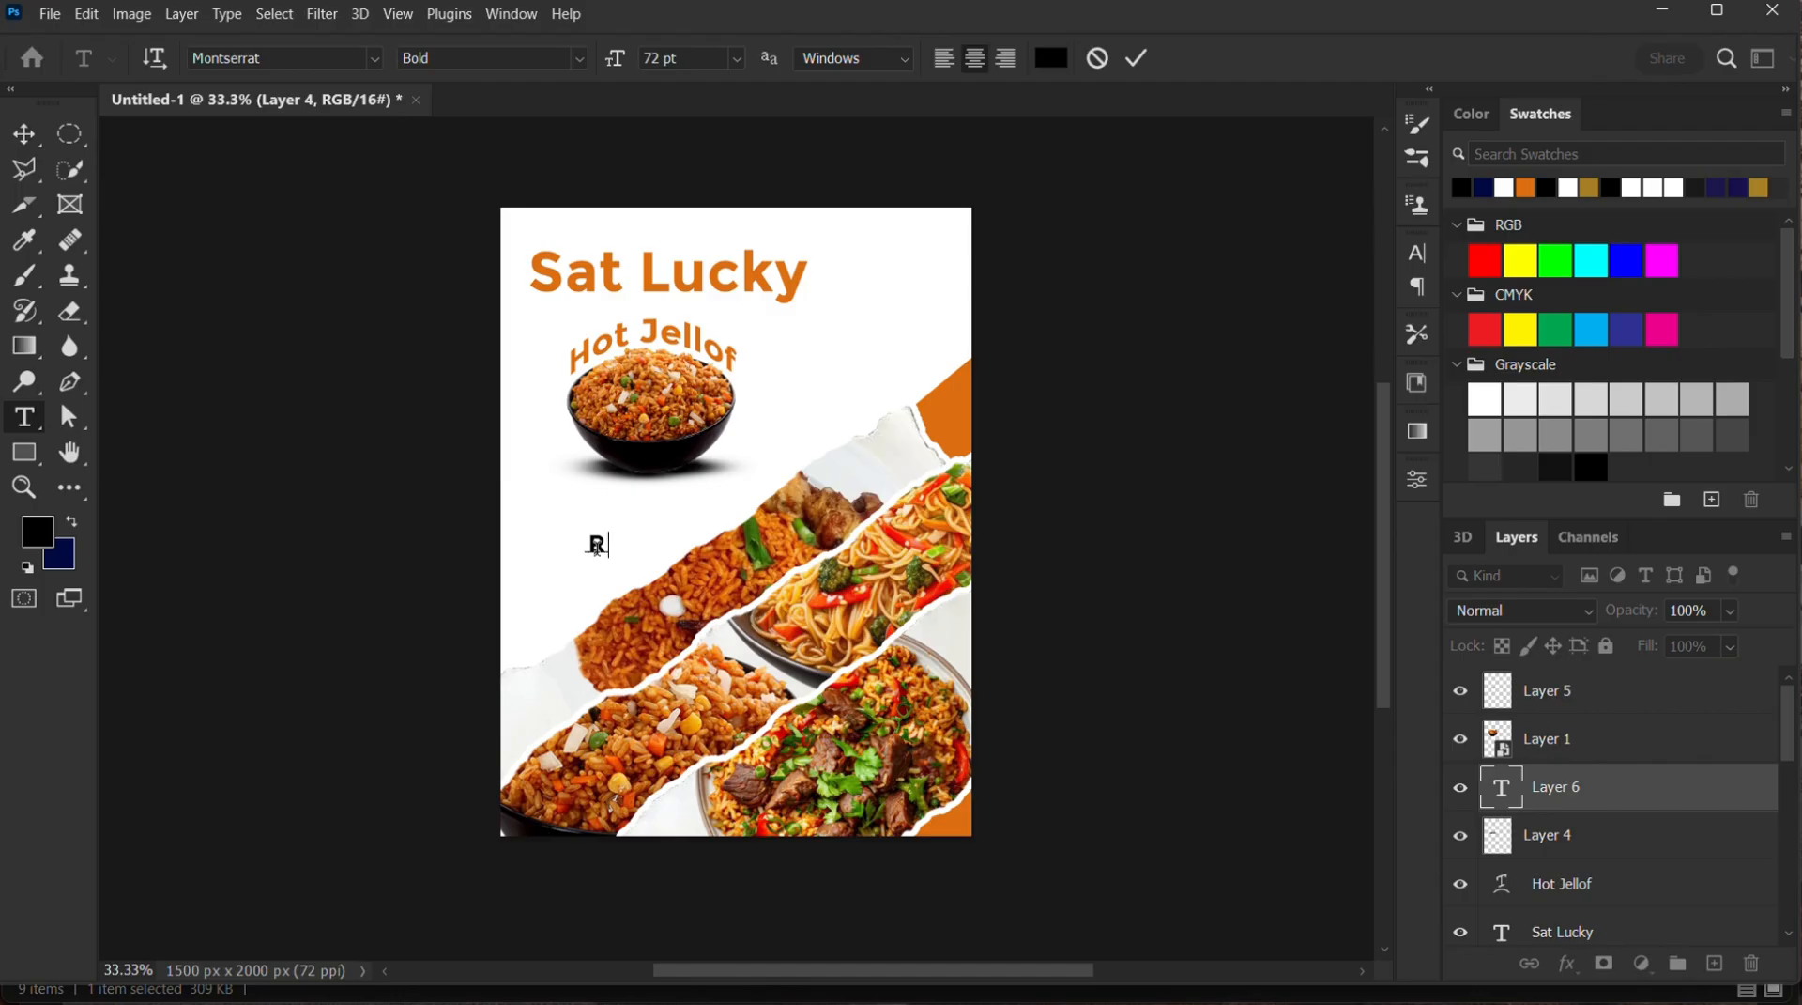
text(ice and S)
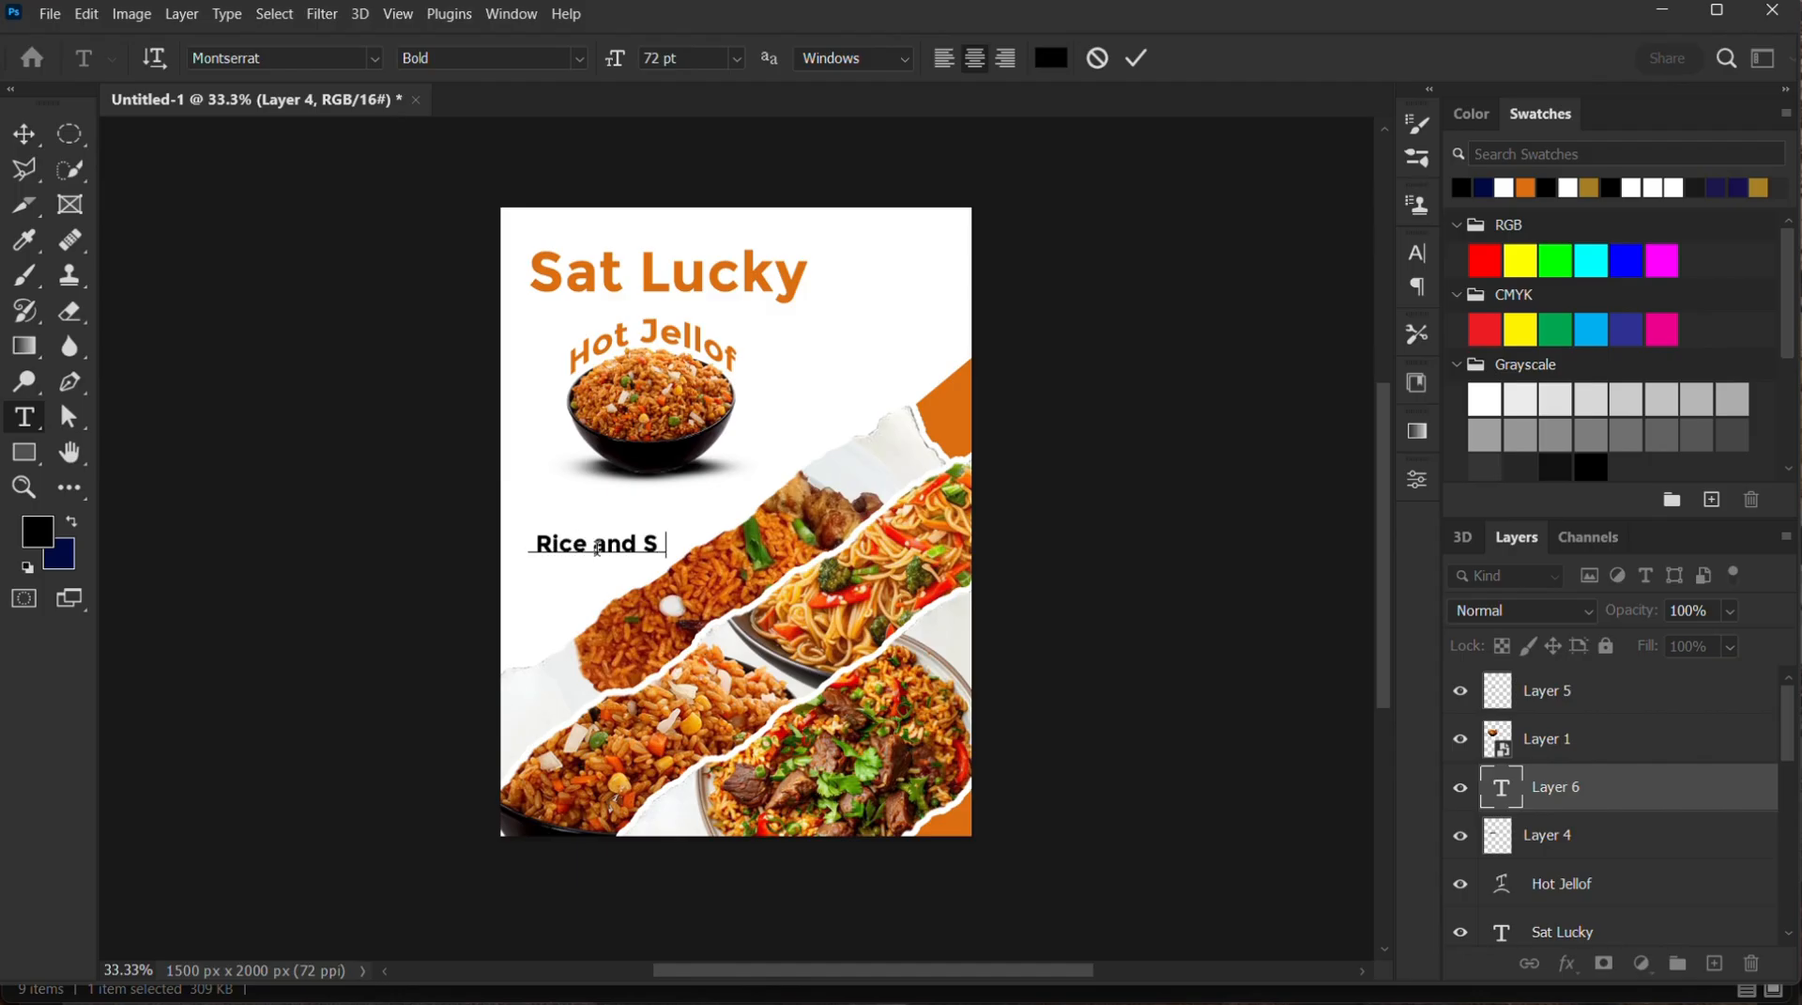
text(pag)
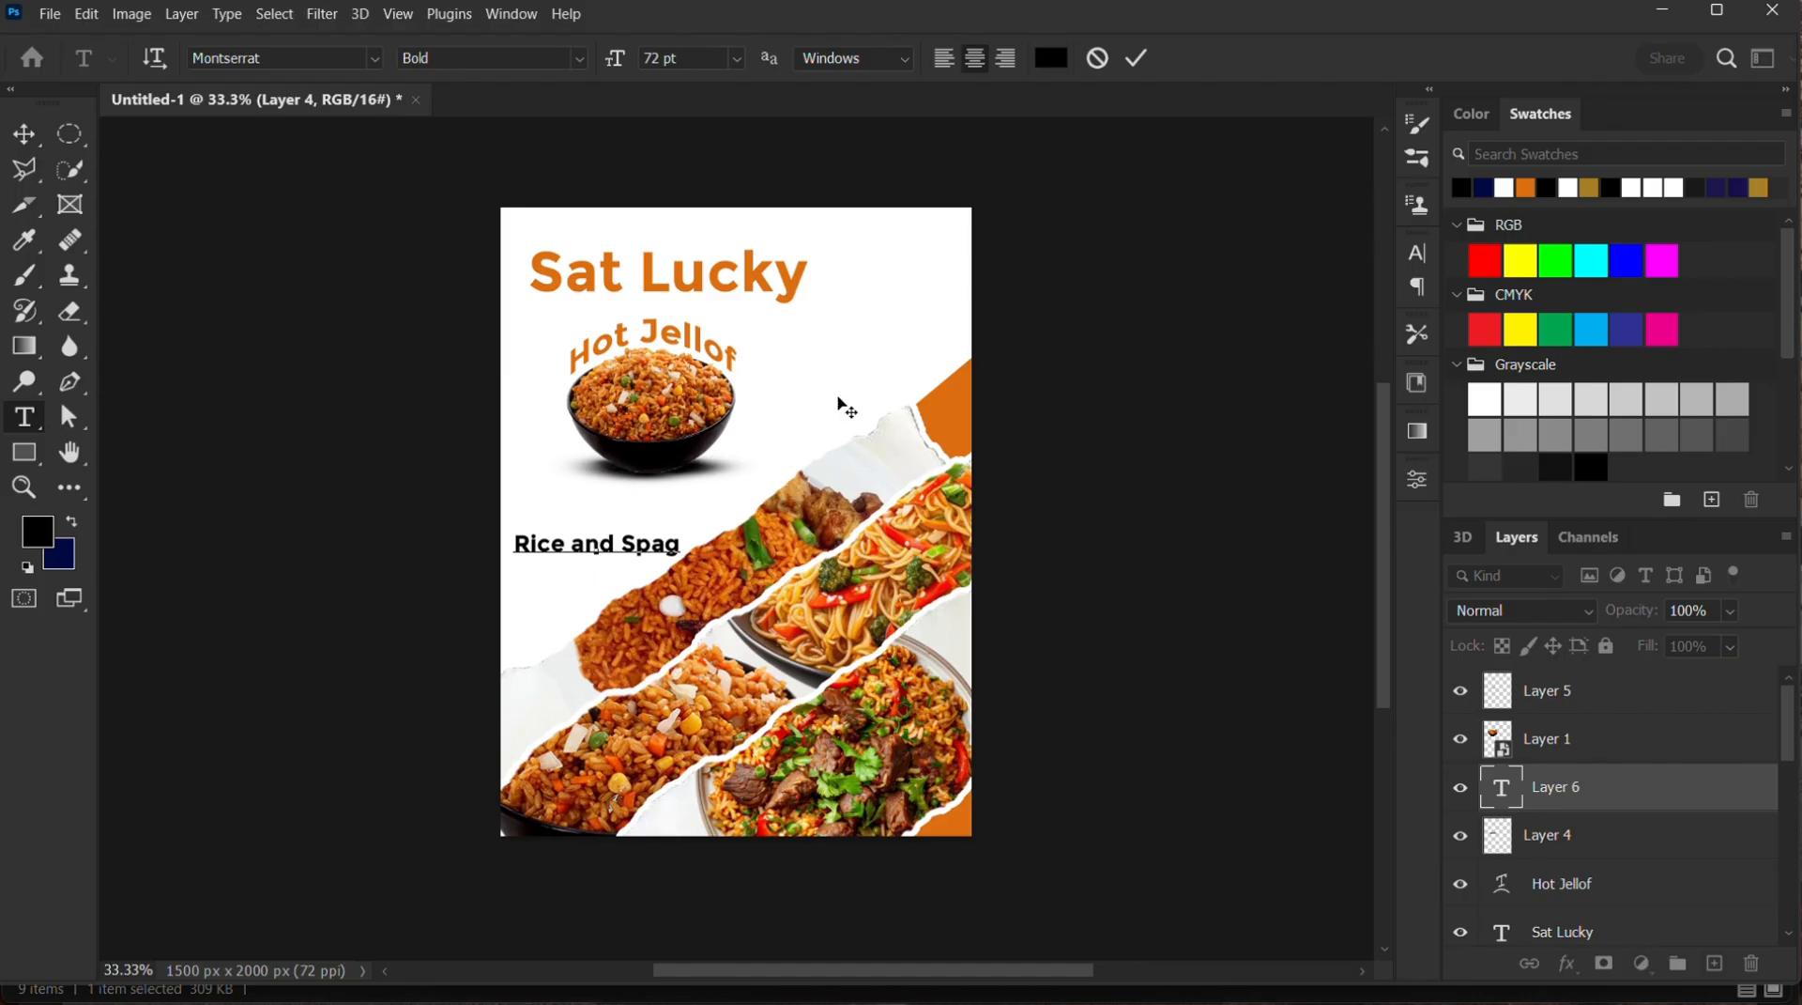
click(1137, 58)
Scale the "Rice and Spag" text to about 222% and rotate it to about -34° to follow the torn-paper strip
click(25, 133)
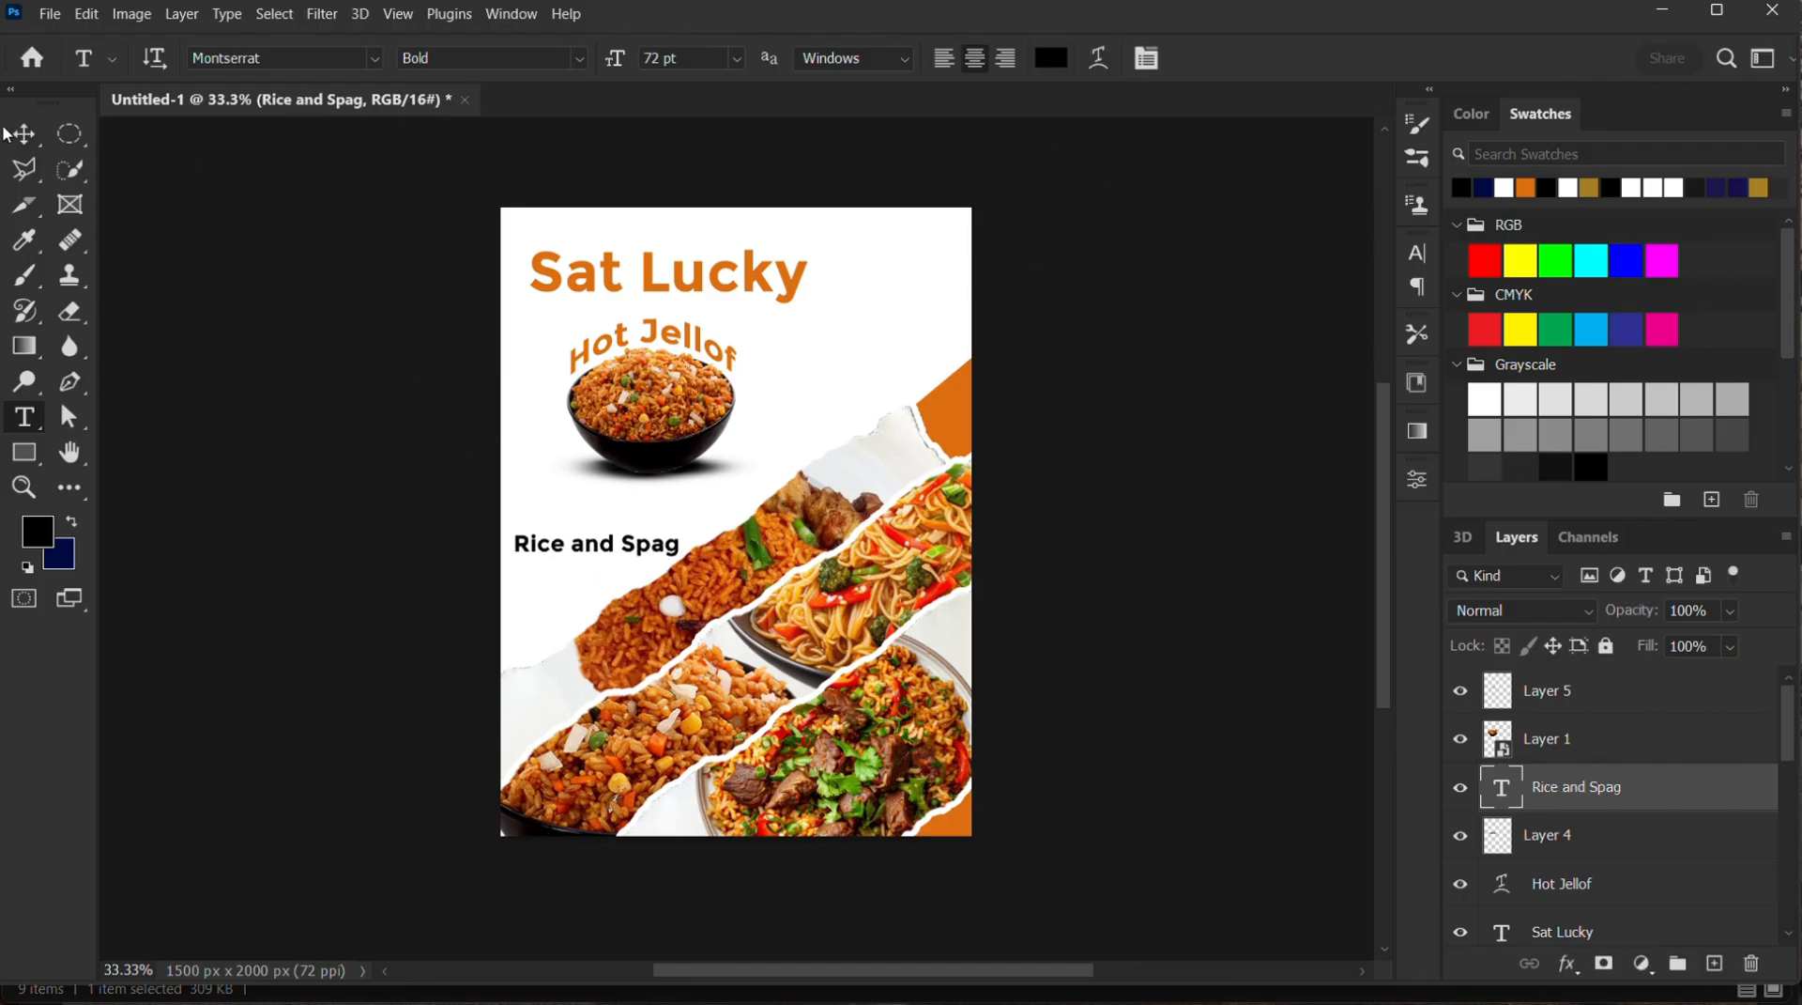
drag(678, 548, 883, 542)
drag(895, 605, 919, 476)
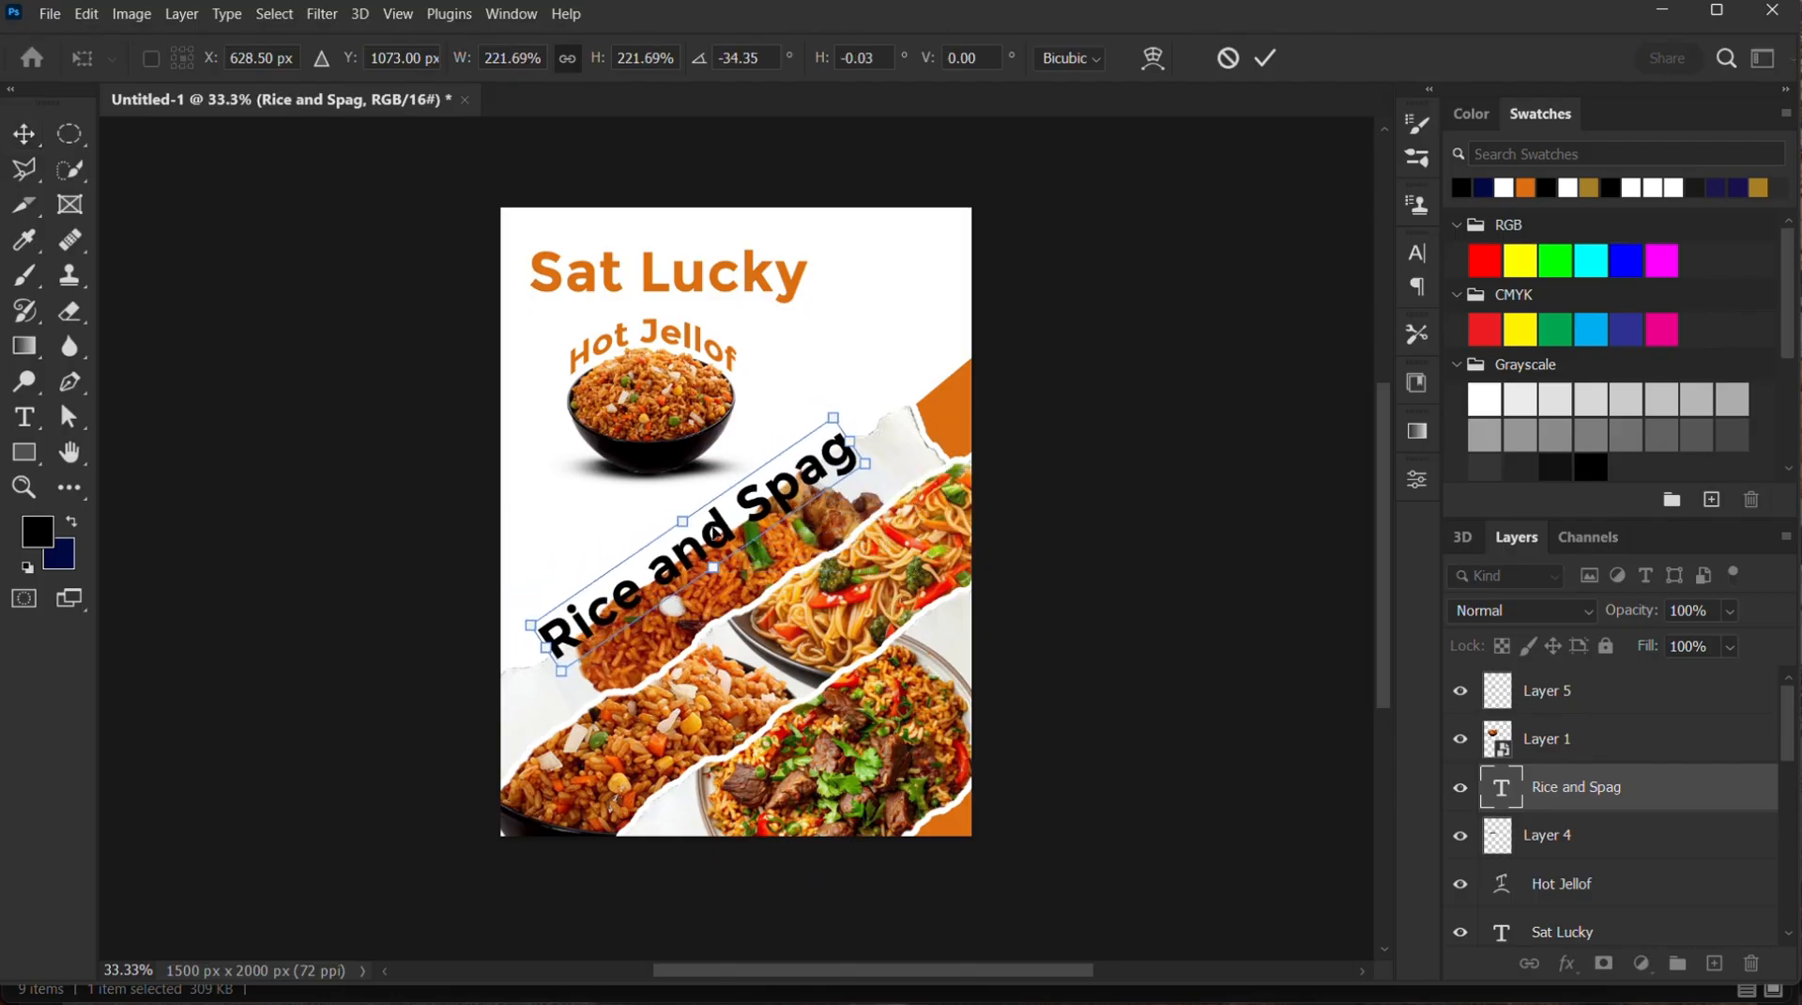
Move the rotated "Rice and Spag" text up and slightly left so it sits along the upper edge of the top dish strip
drag(715, 543, 711, 520)
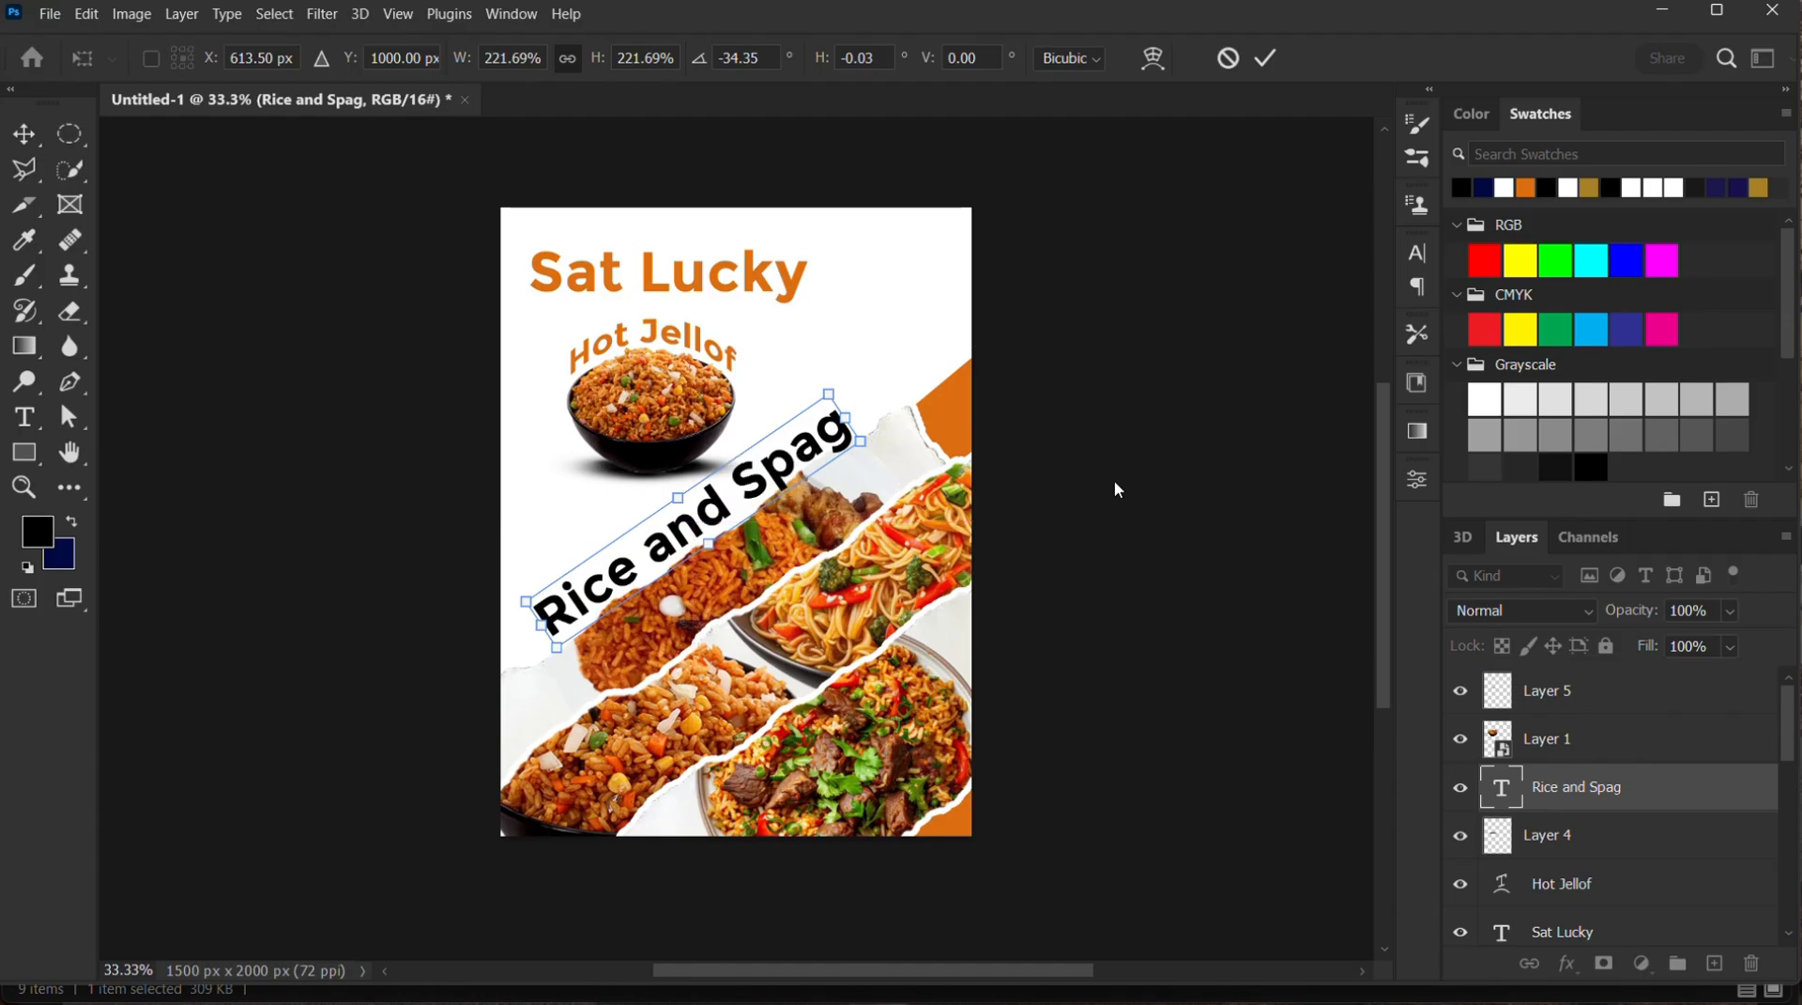
key(Up)
key(Up)
key(Up)
key(Up)
key(Up)
key(Up)
key(Up)
key(Up)
key(Up)
key(Left)
key(Left)
key(Left)
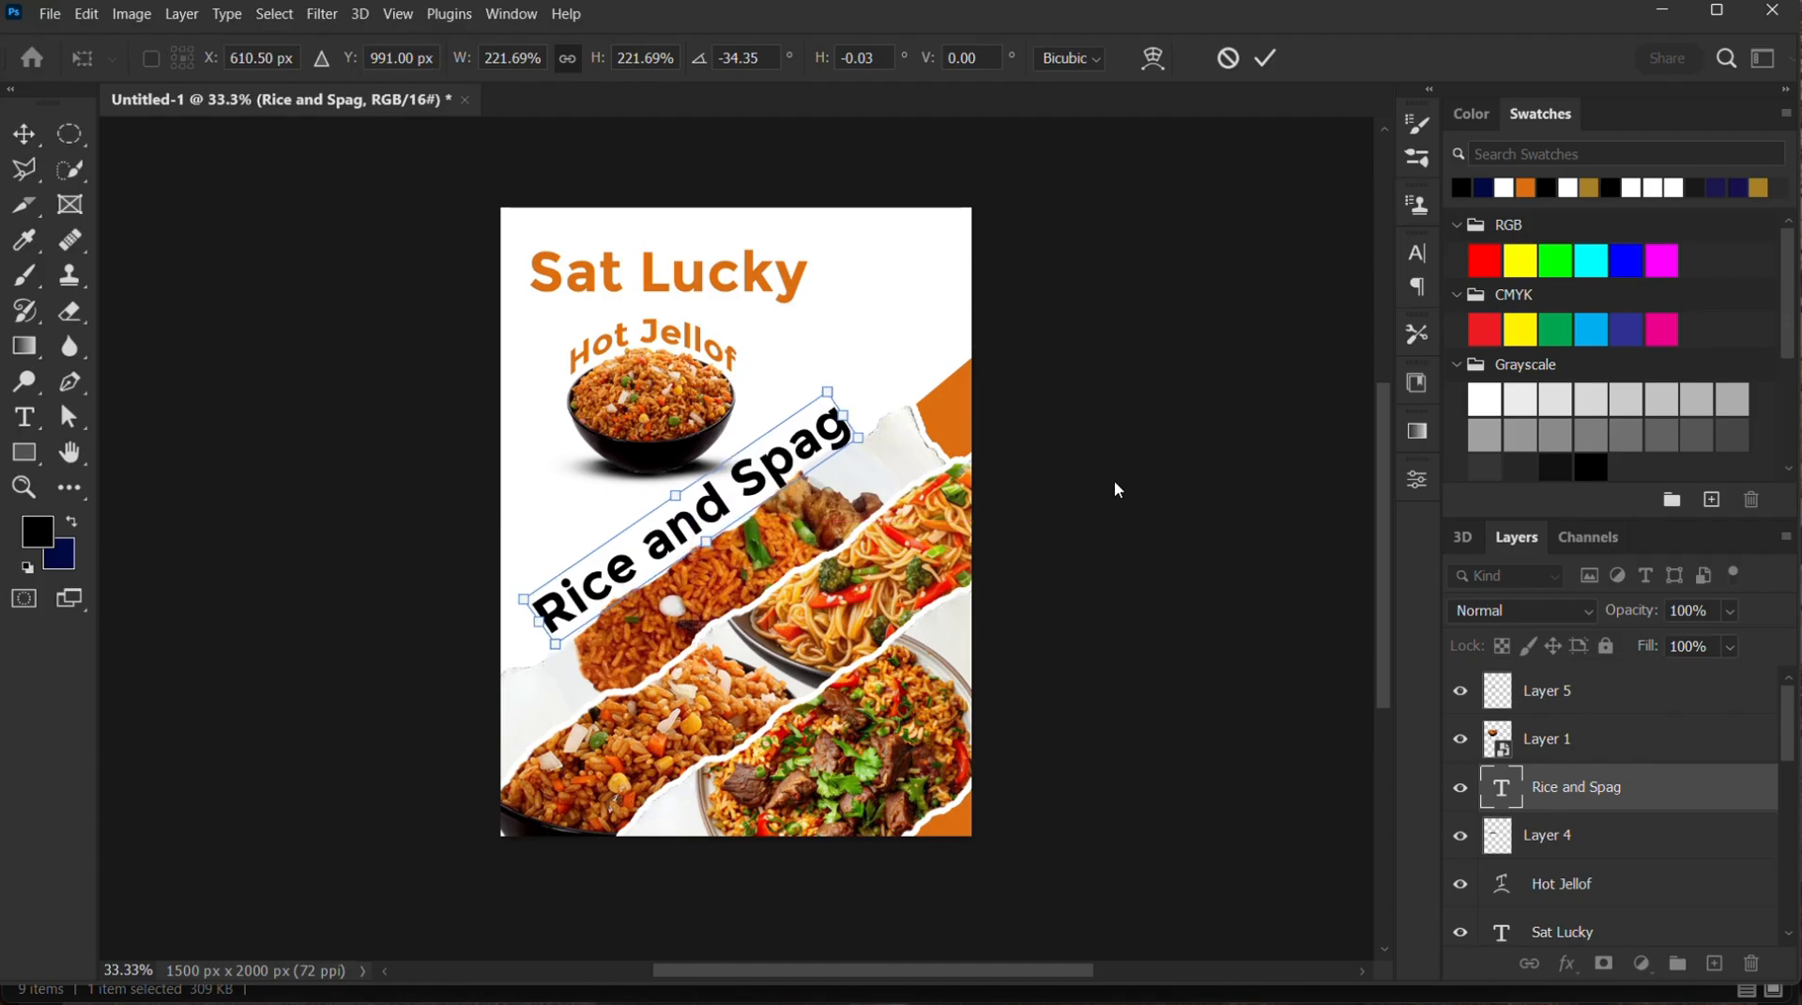
key(Left)
key(Left)
key(Left)
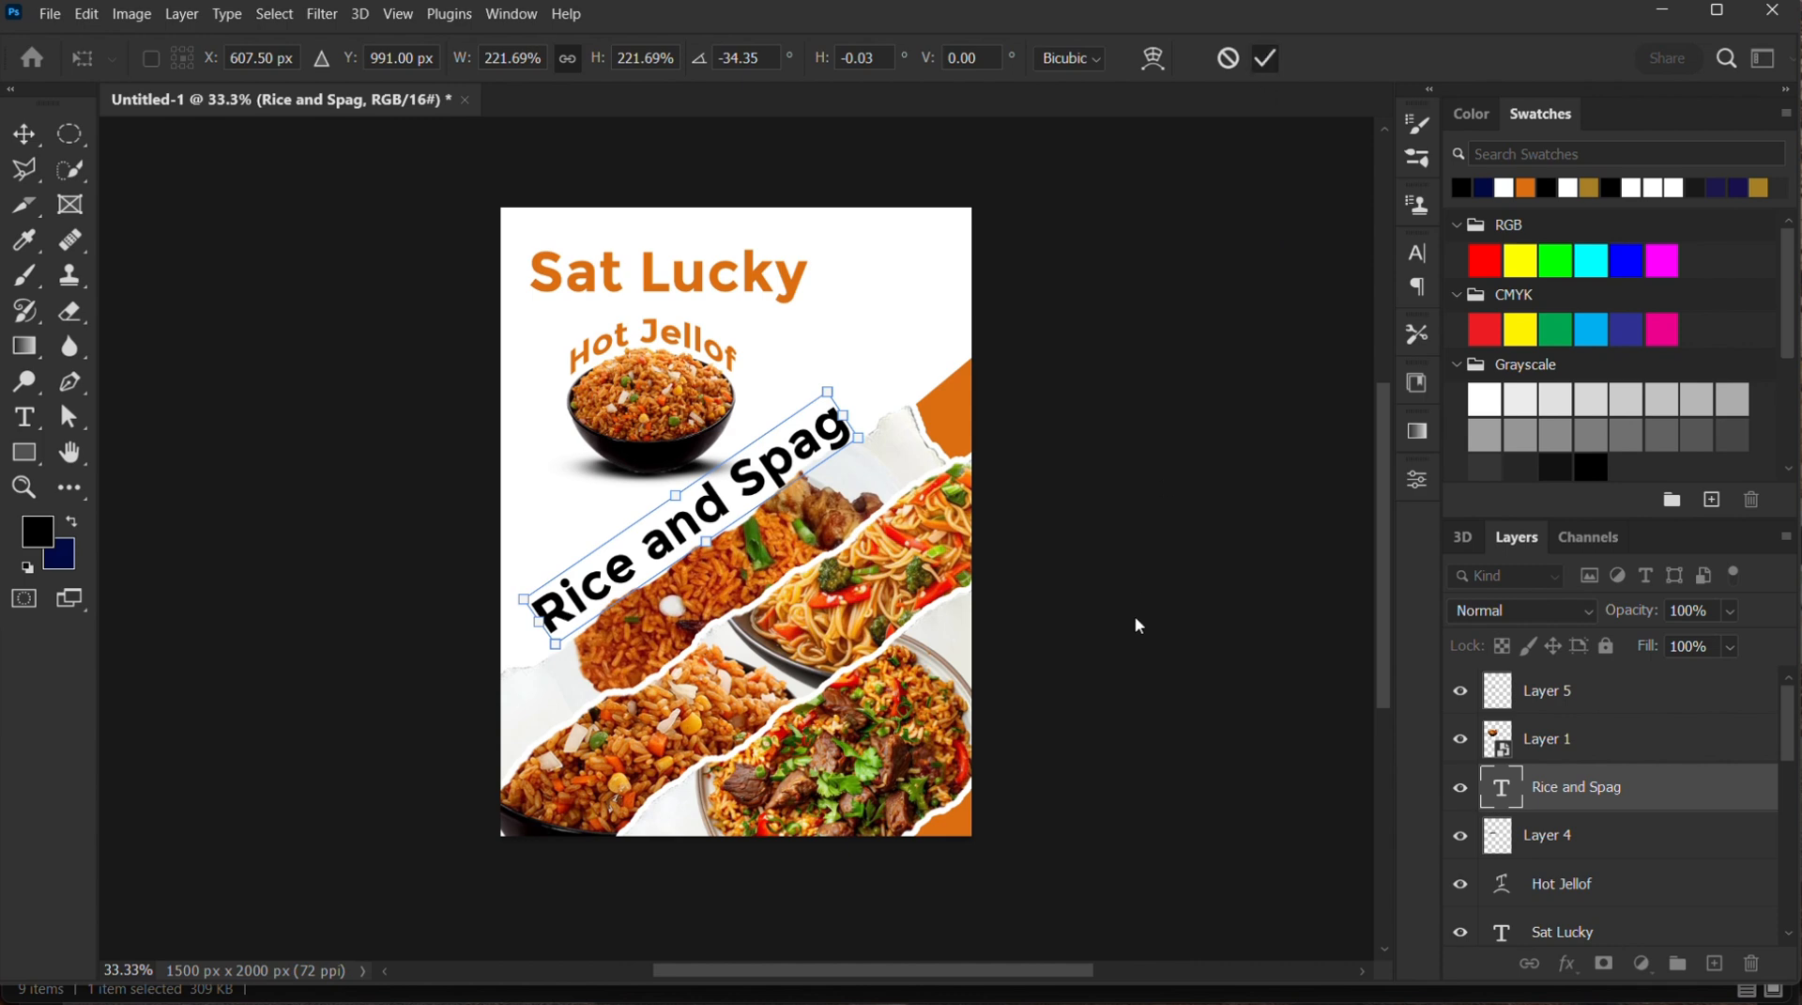
key(Return)
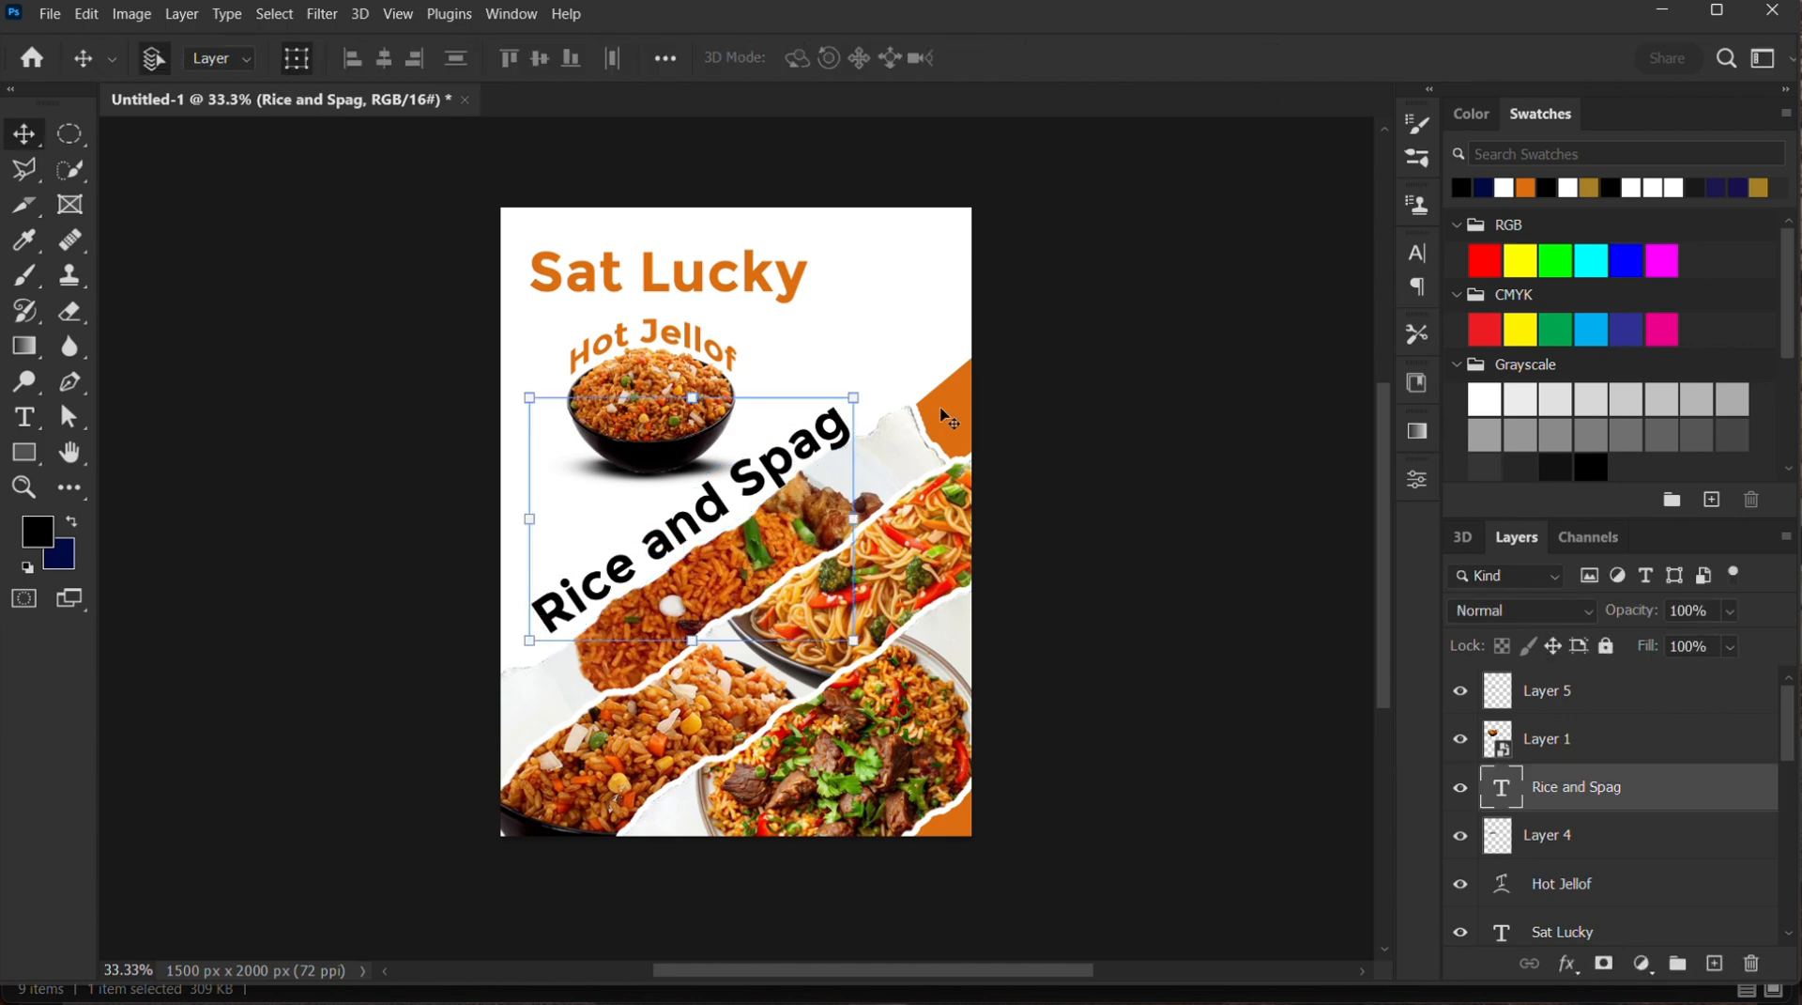
Change the font of the "Rice and Spag" text to Berlin Sans FB Demi and deselect the layer
click(1419, 259)
click(1215, 289)
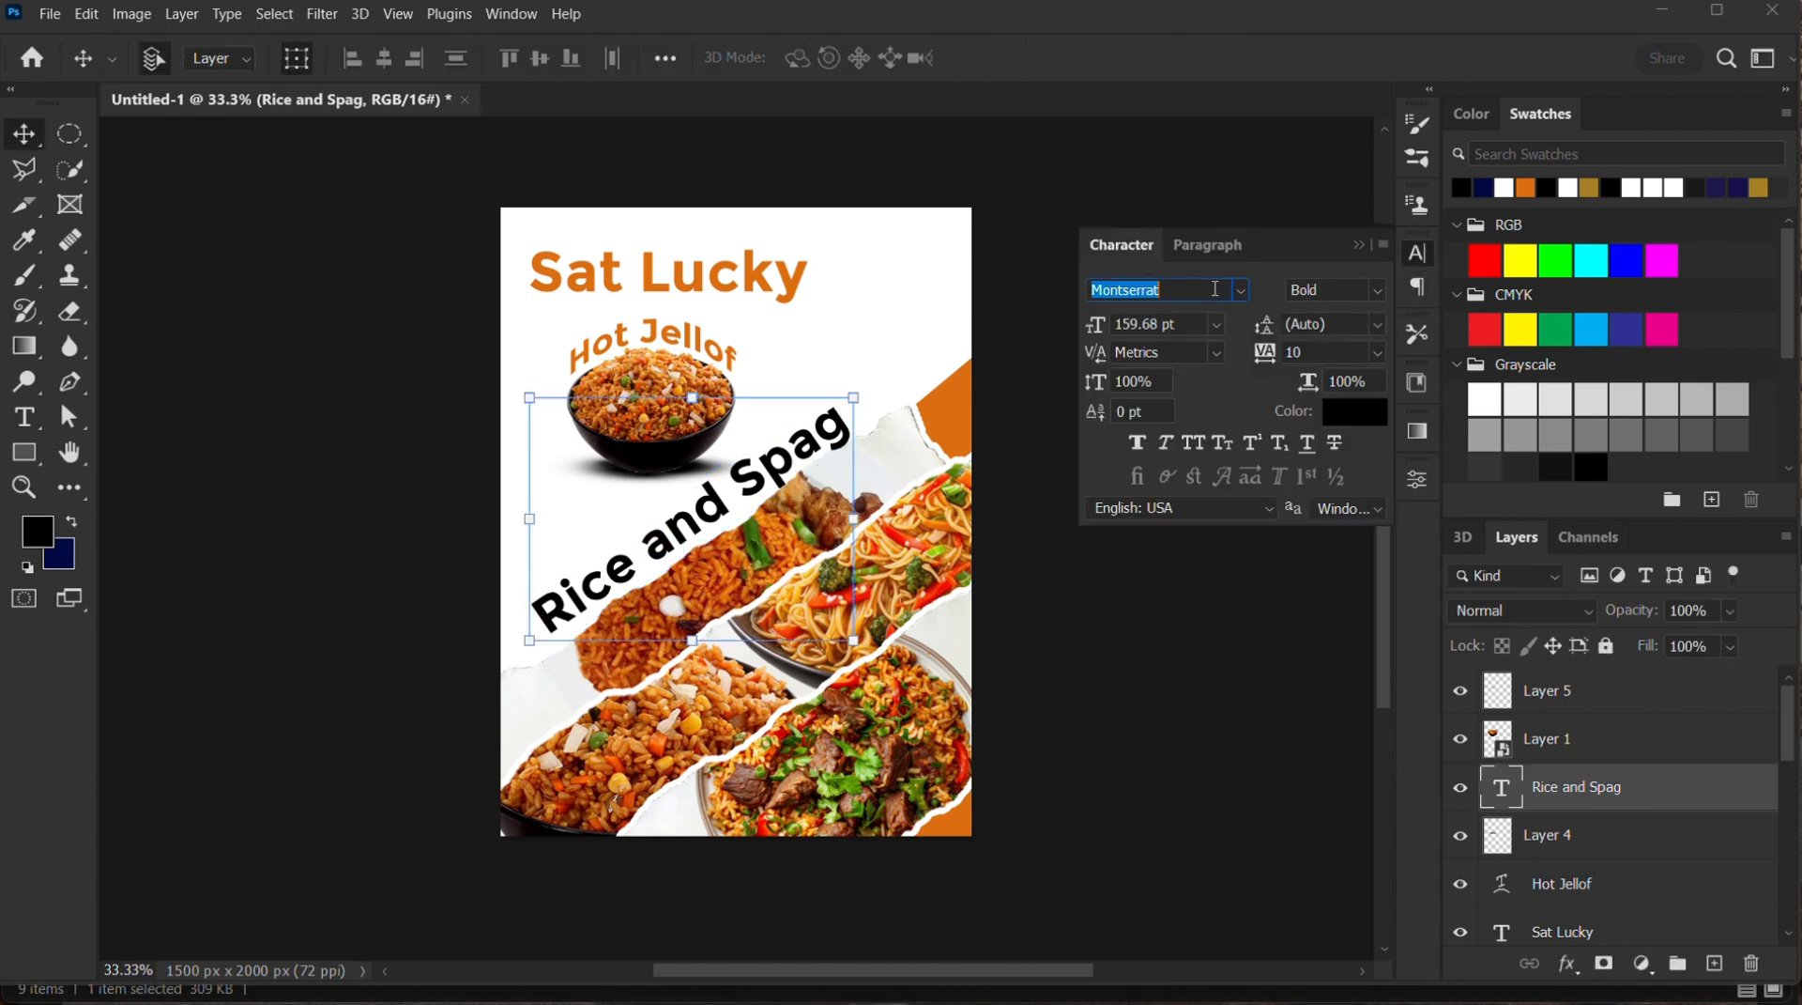
click(1240, 291)
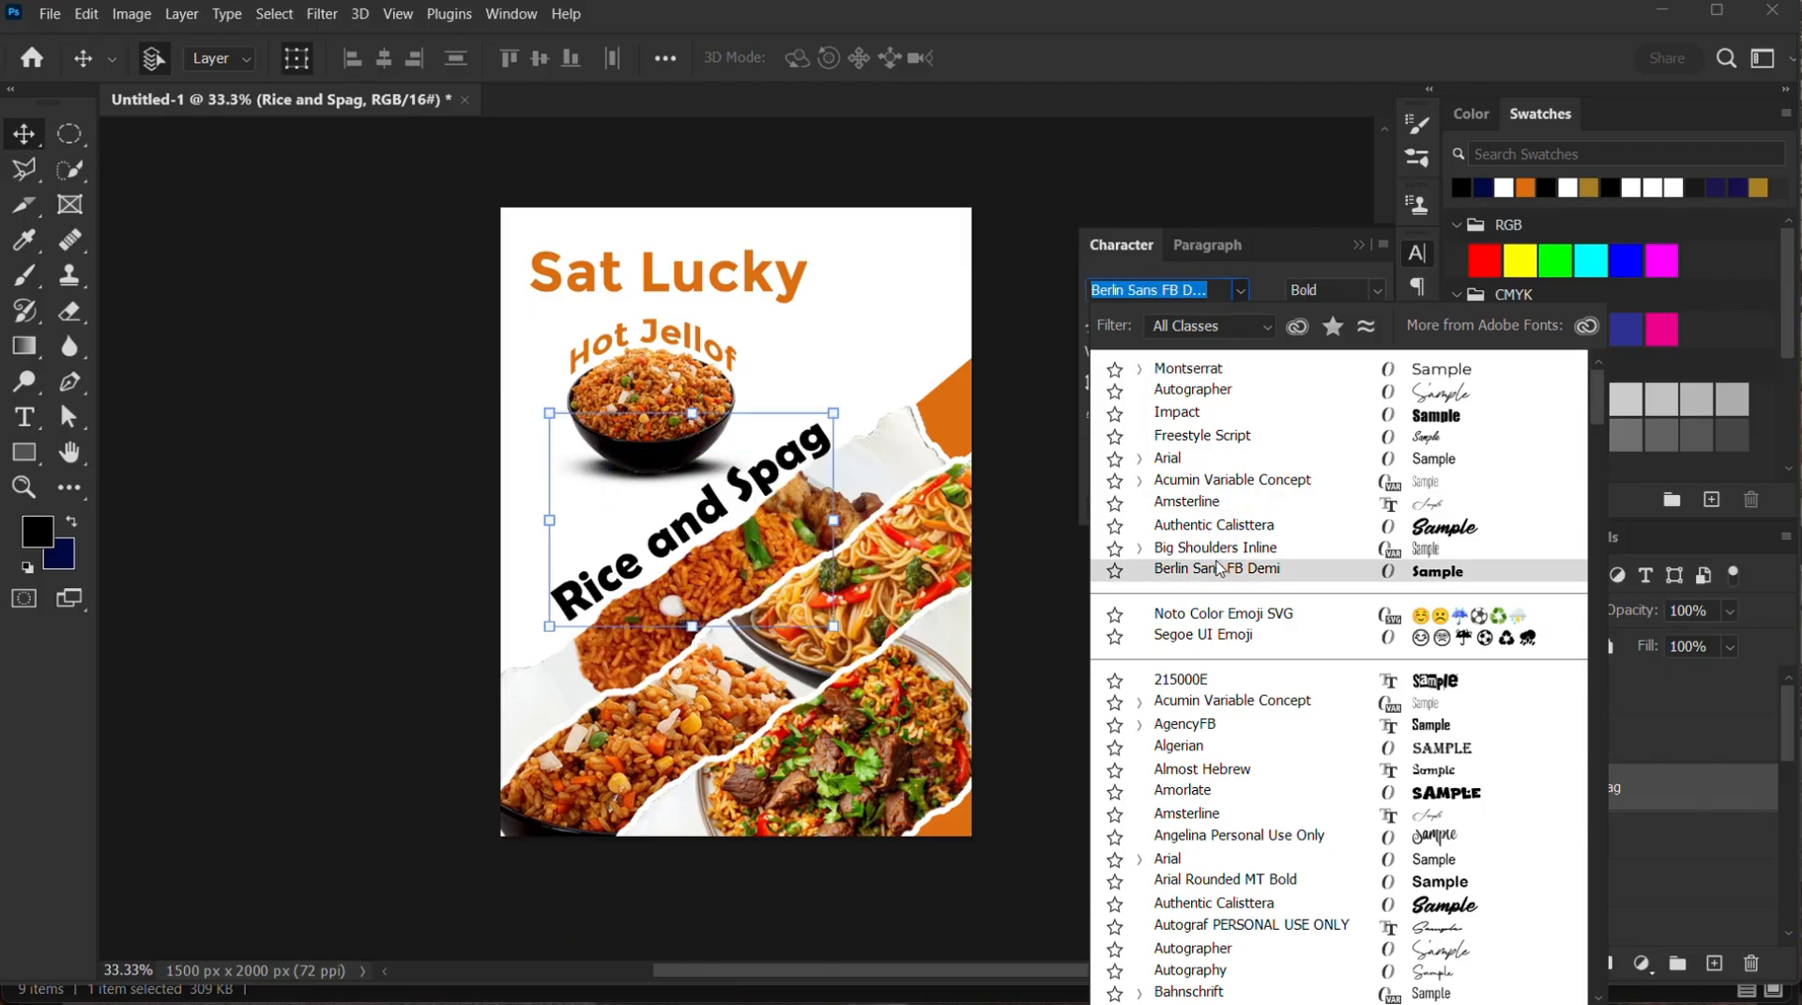
click(1218, 569)
click(1159, 690)
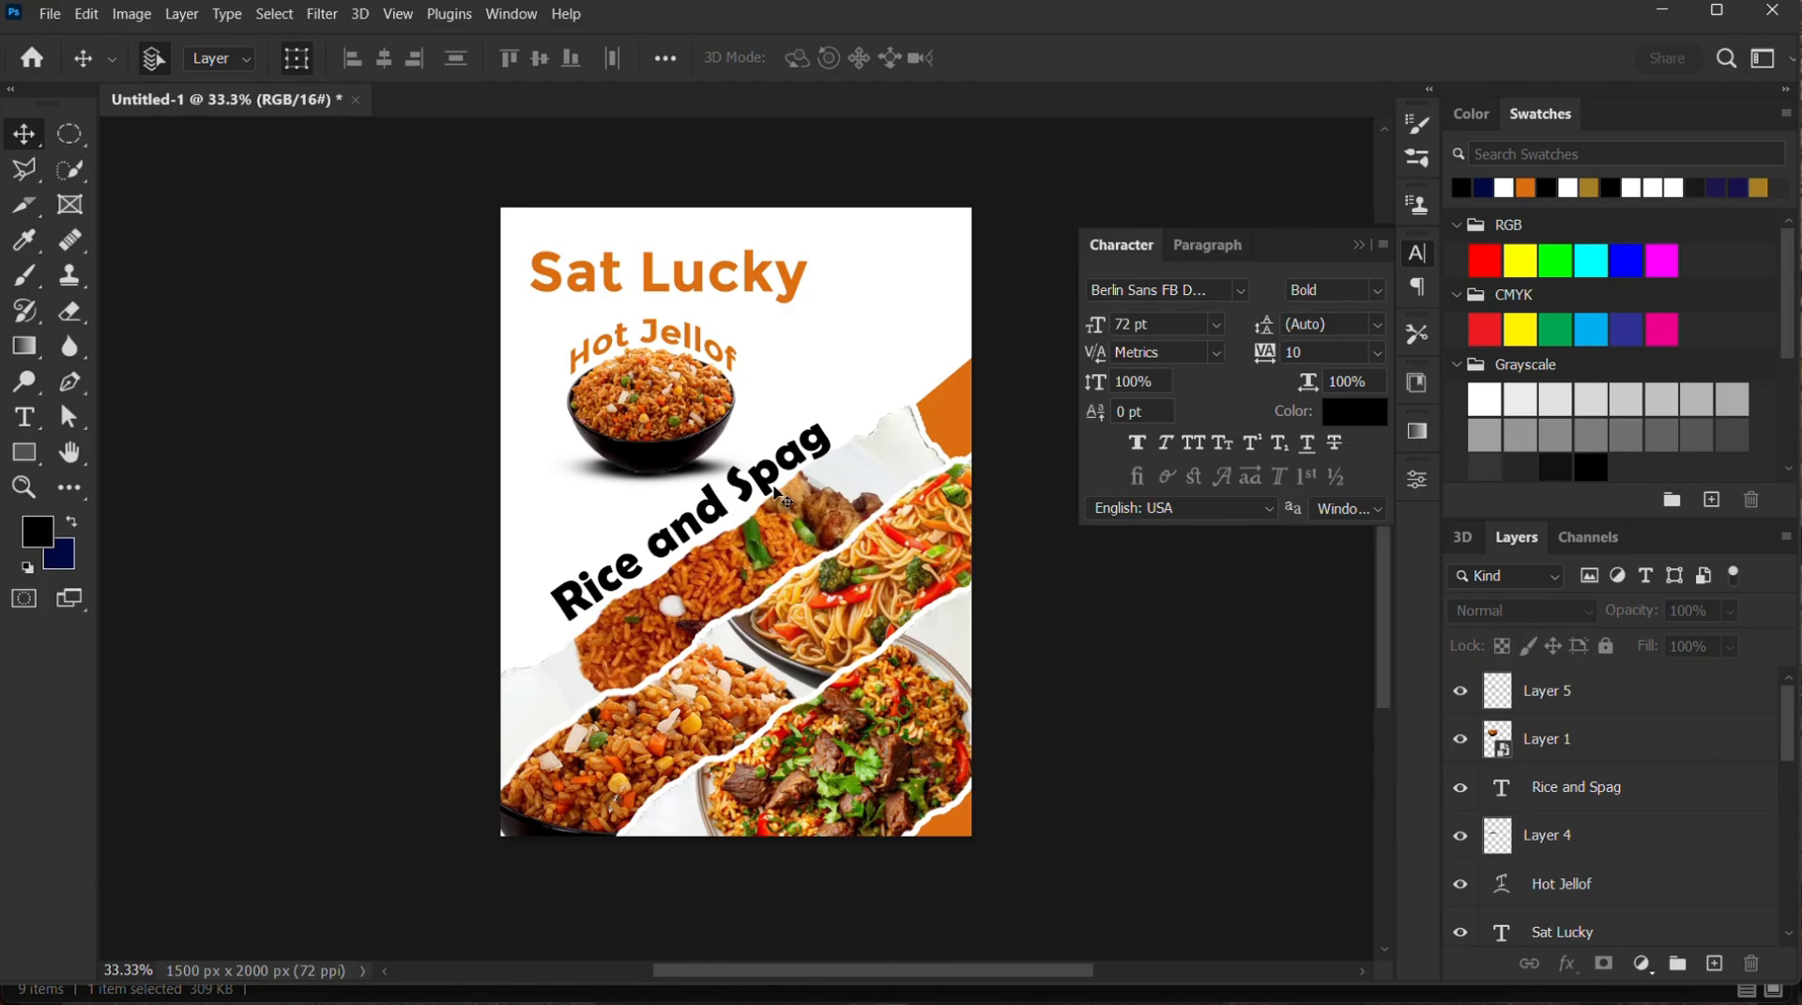
Set the text colour to the orange db6e10 sampled from the shape at the flyer's right edge
click(1366, 418)
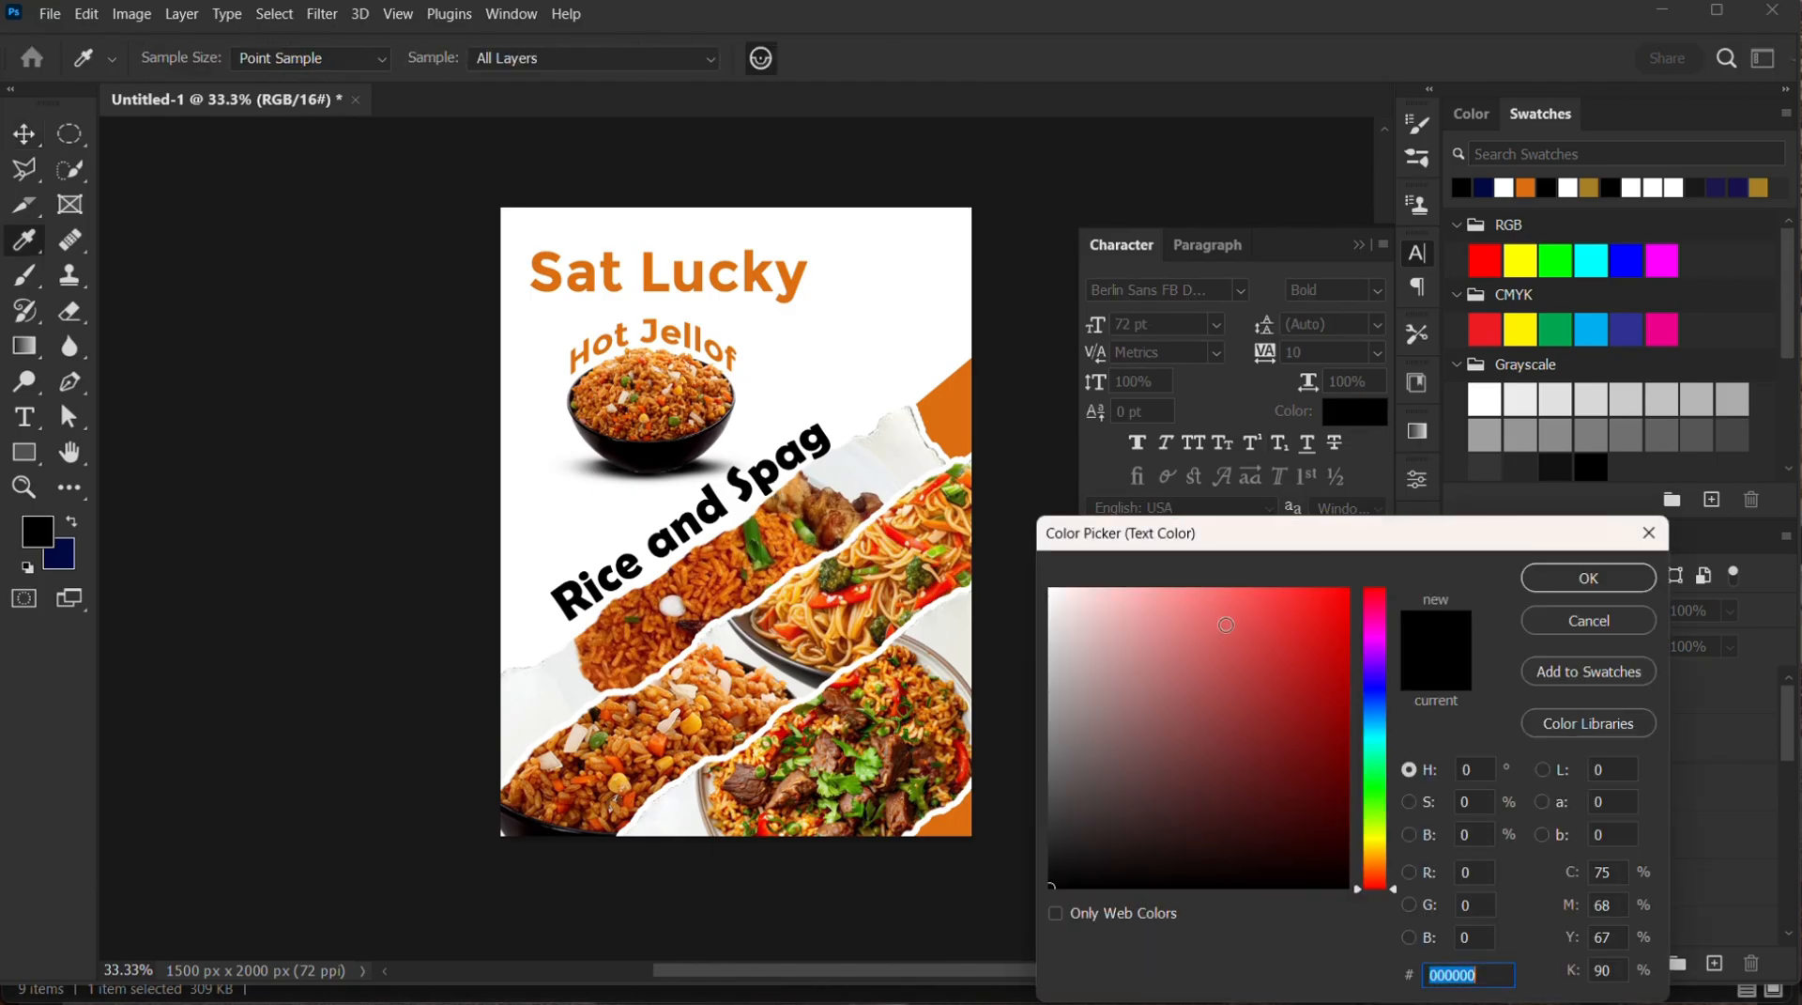
click(964, 407)
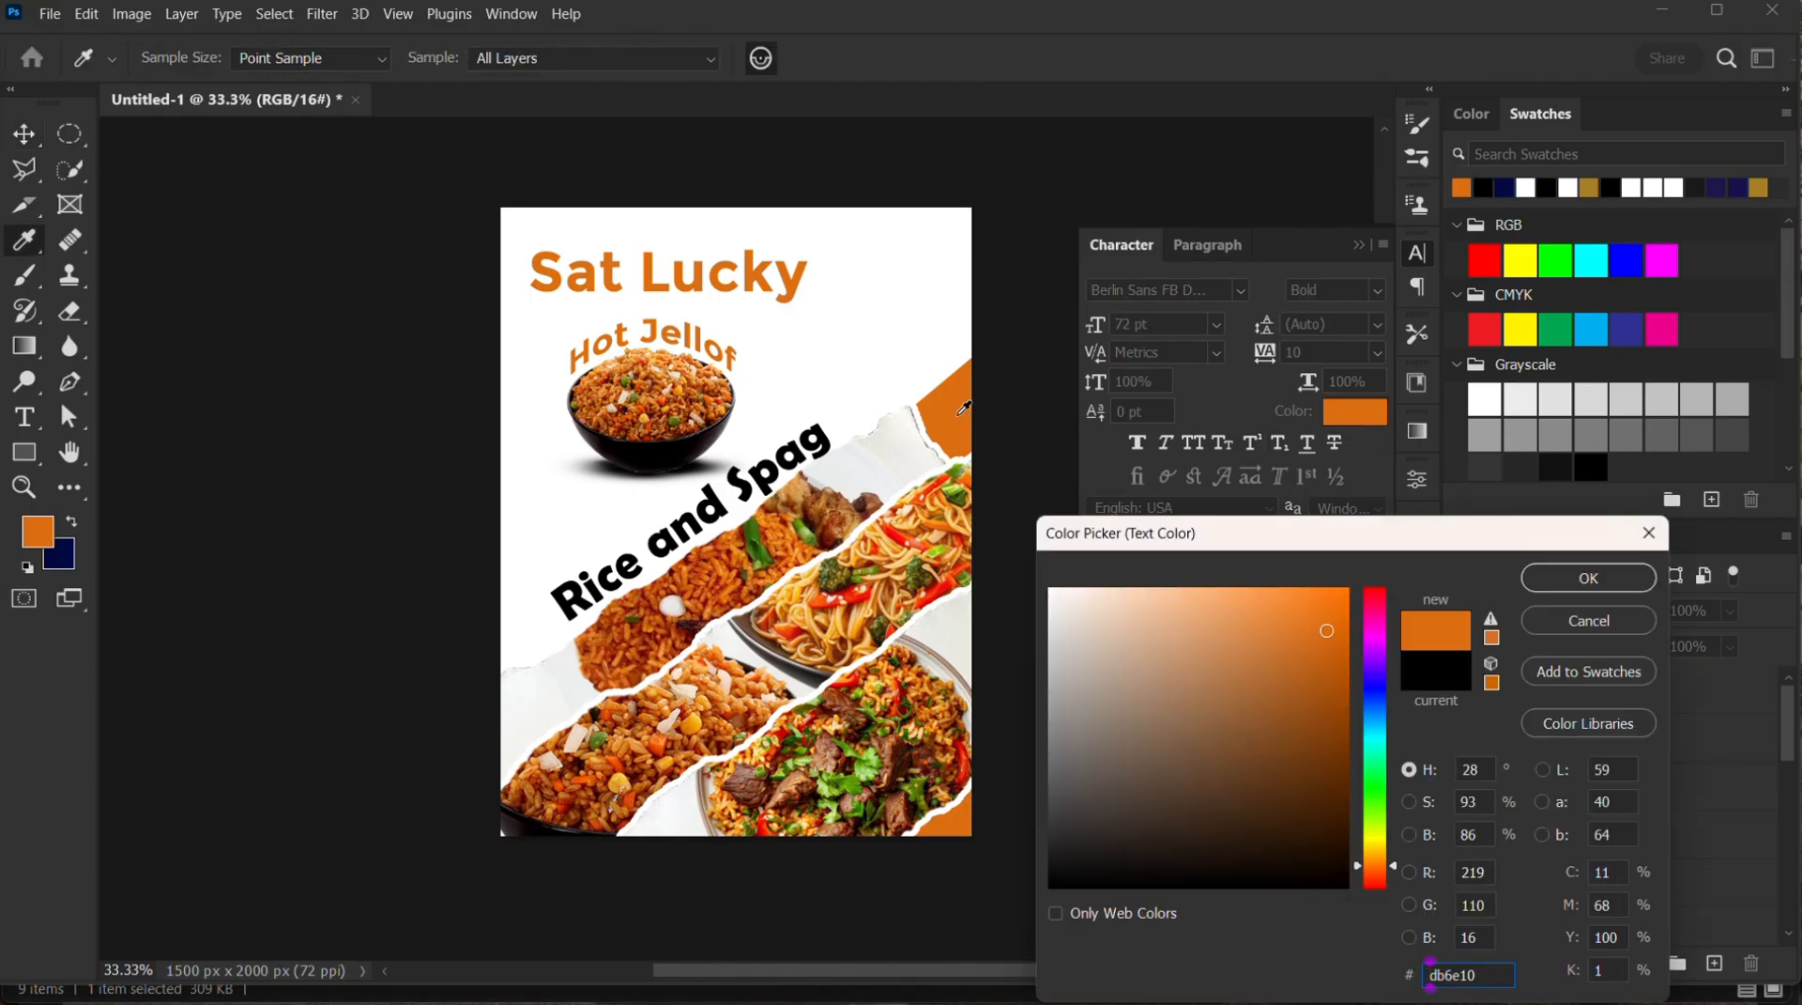
click(1587, 578)
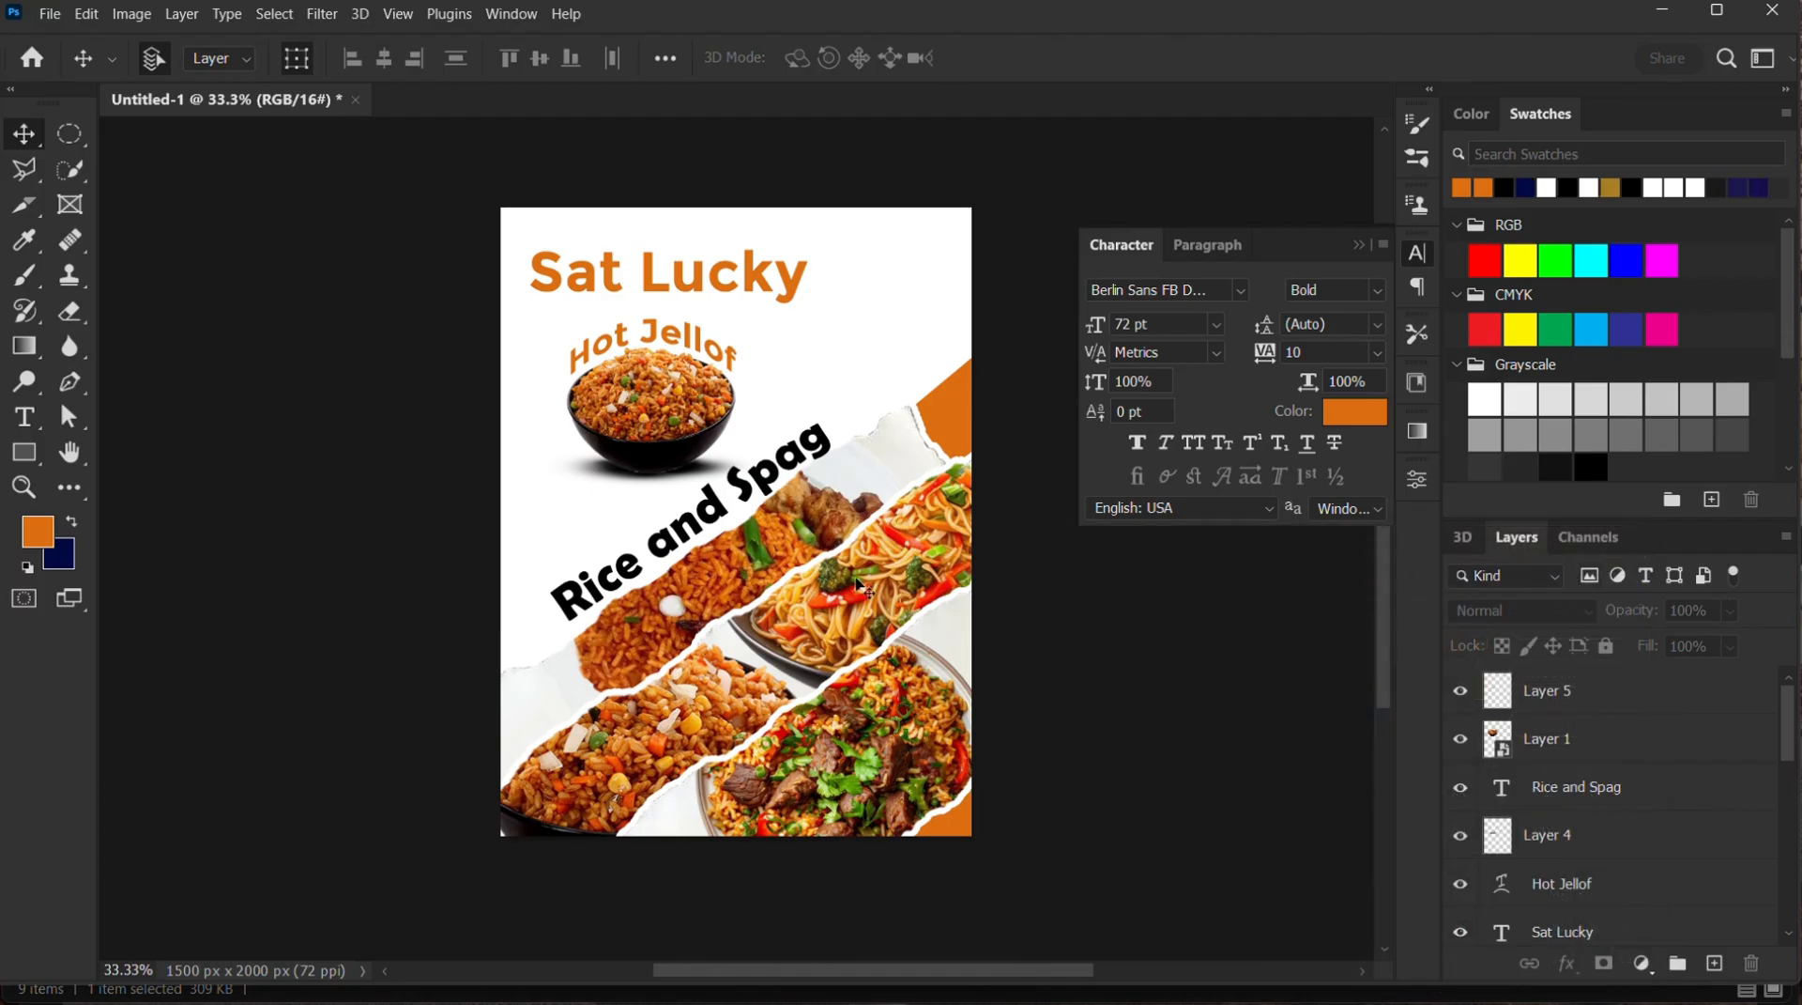
Recolour the black "Rice and Spag" text with the orange db6e10 sampled from the shape at the flyer's right edge
click(770, 502)
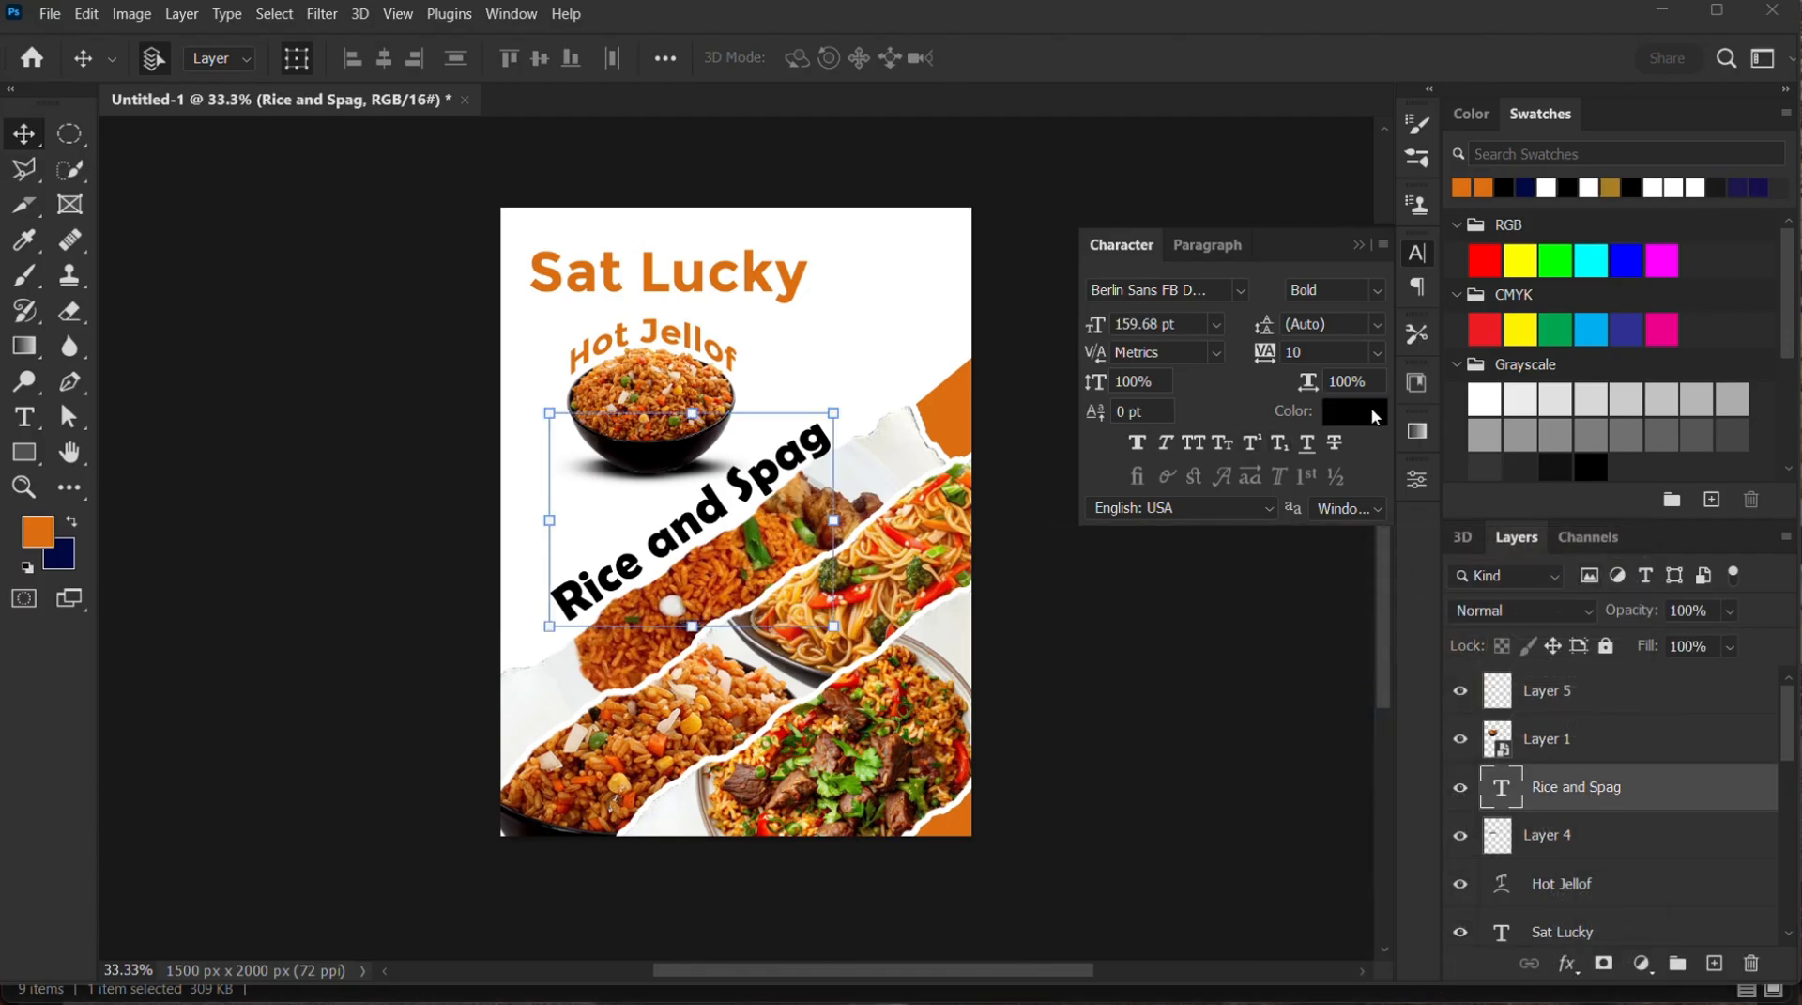
click(1366, 409)
click(966, 418)
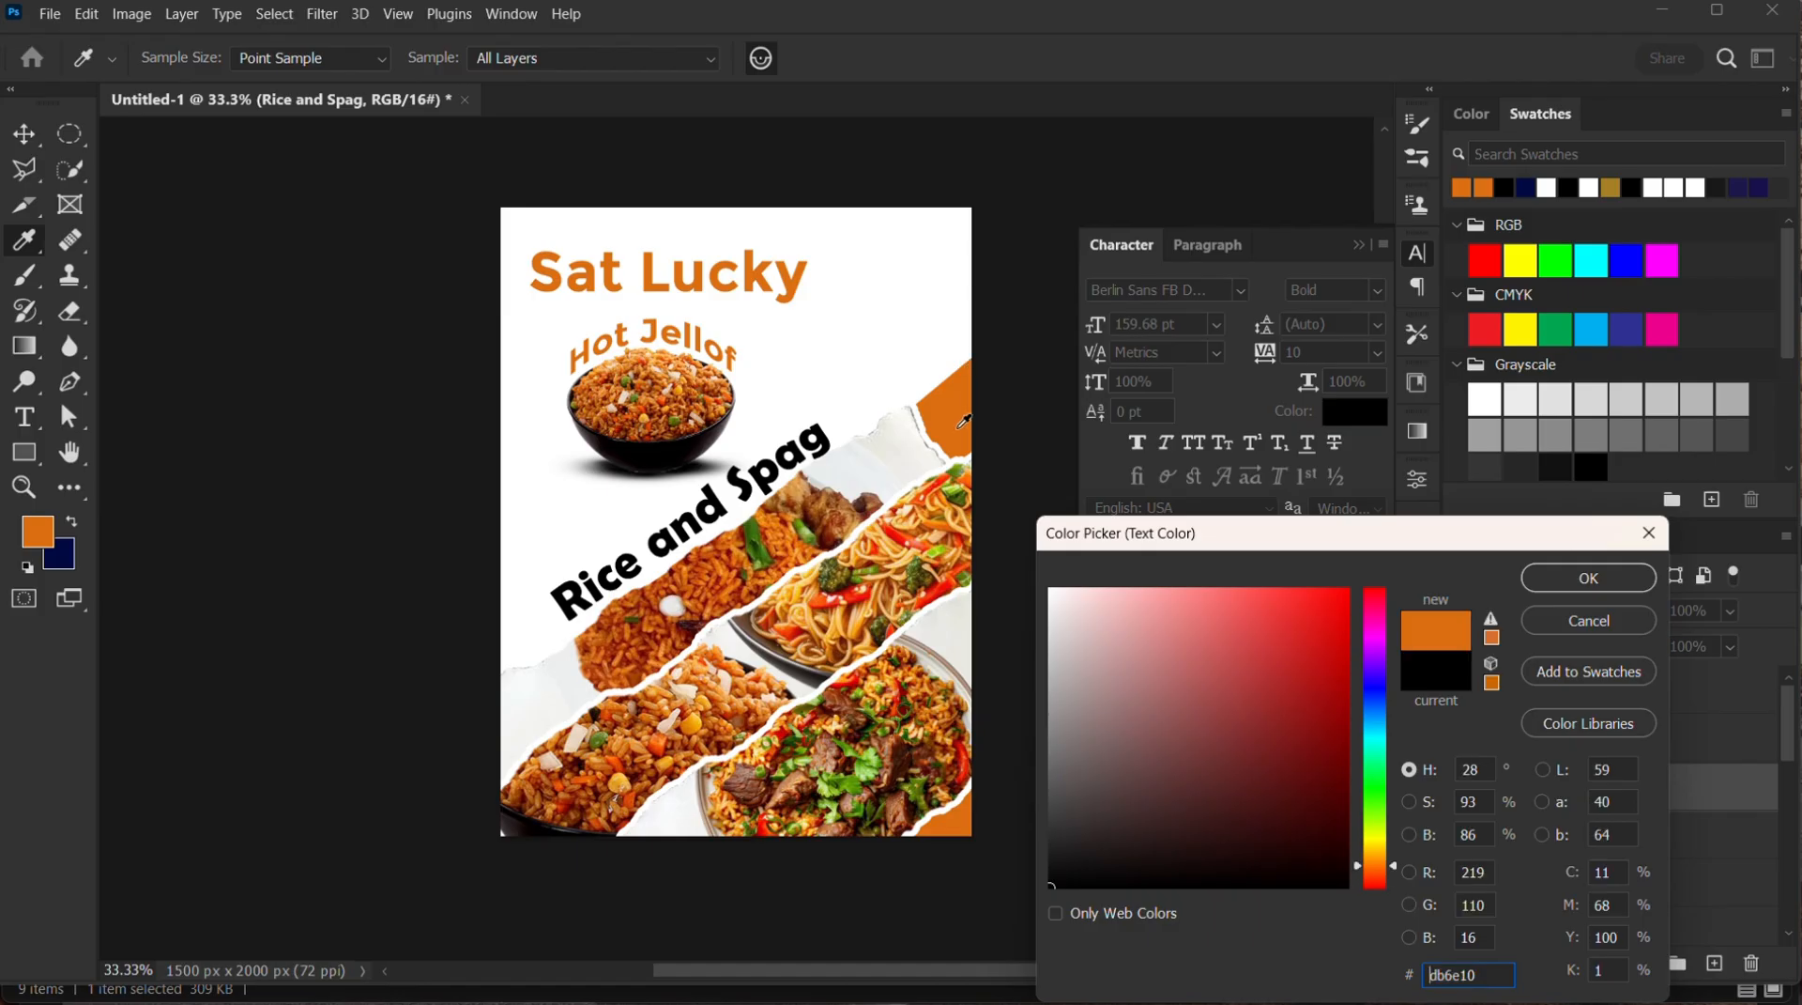
click(1588, 577)
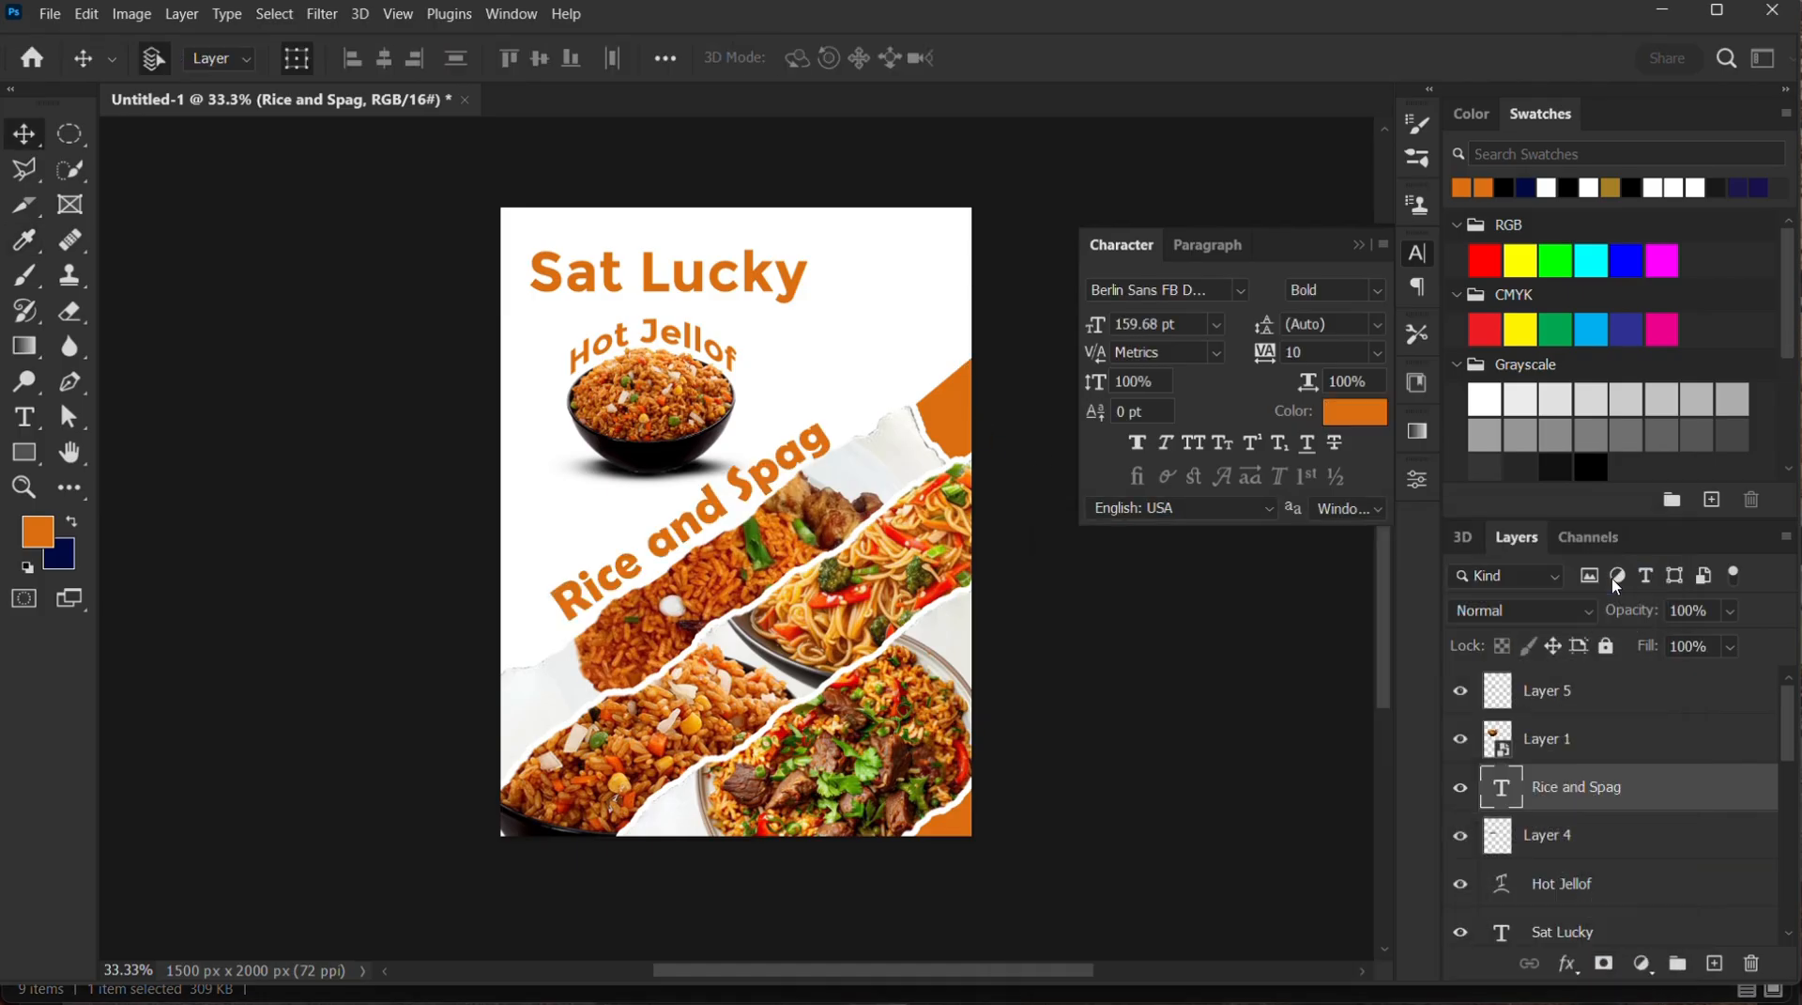
Enlarge the "Rice and Spag" text to about 113%, nudge it slightly up above the torn-paper strip, and collapse the character settings
drag(857, 401, 883, 377)
drag(544, 627, 526, 643)
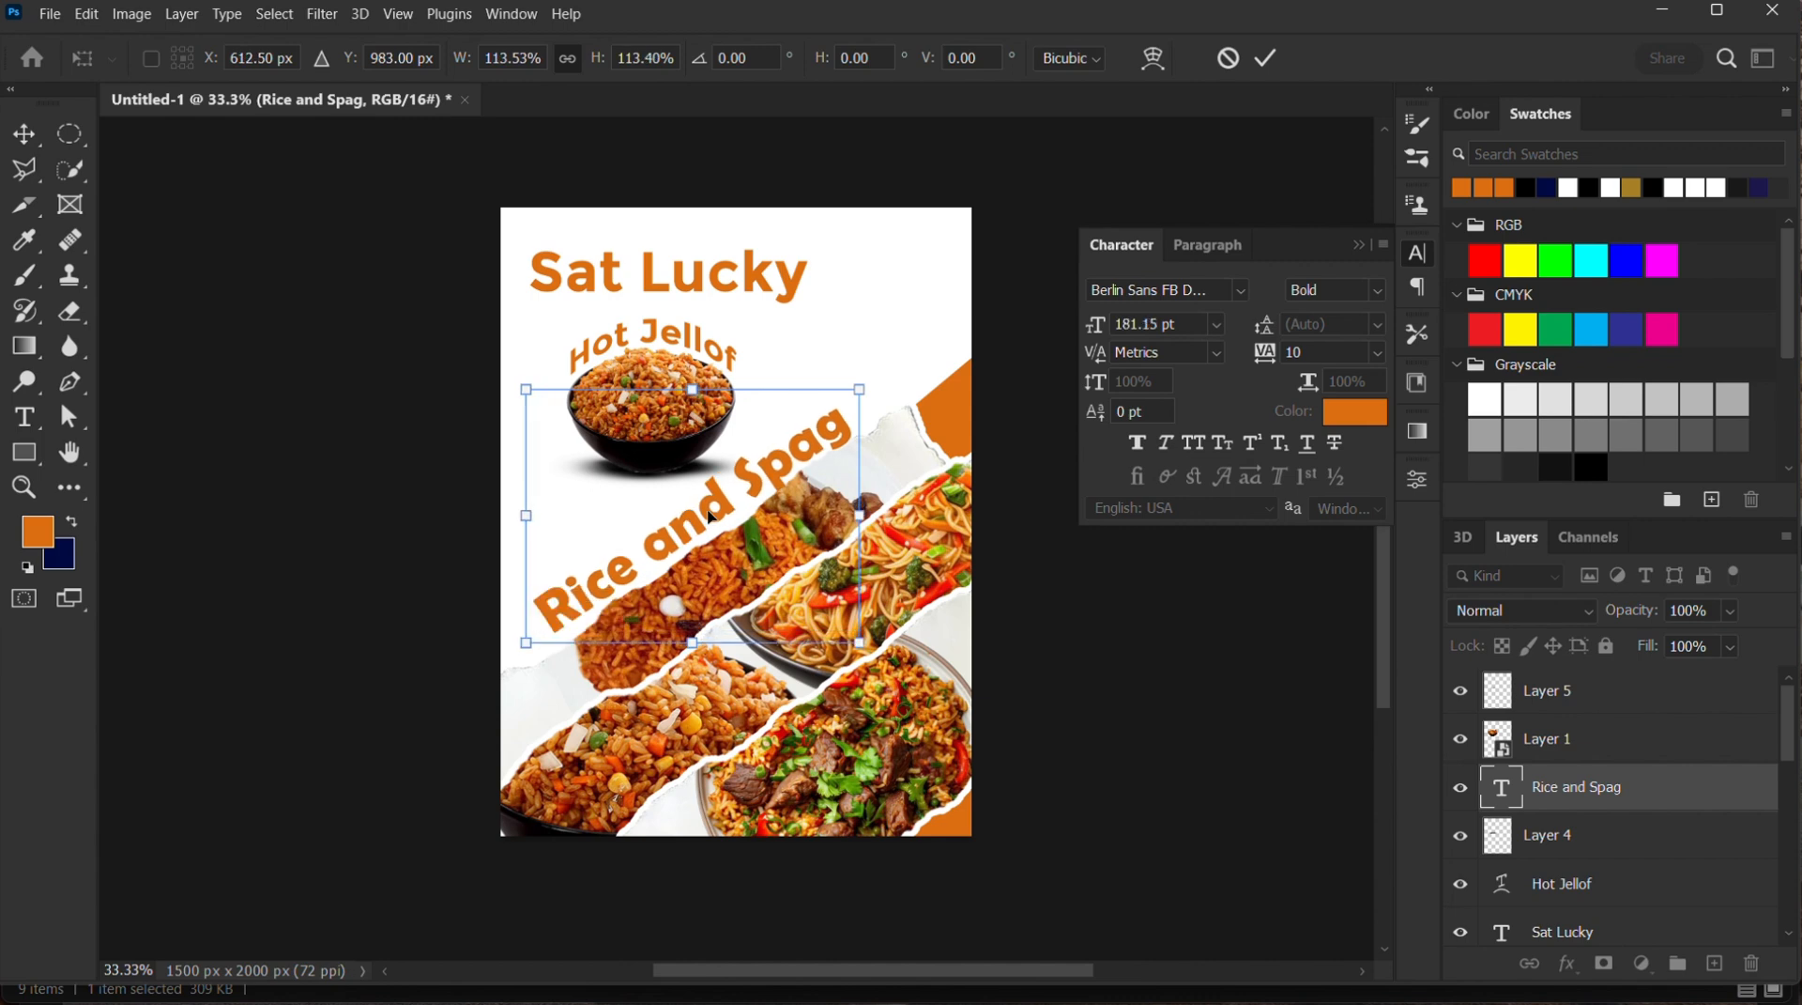
drag(708, 513, 709, 499)
click(1266, 58)
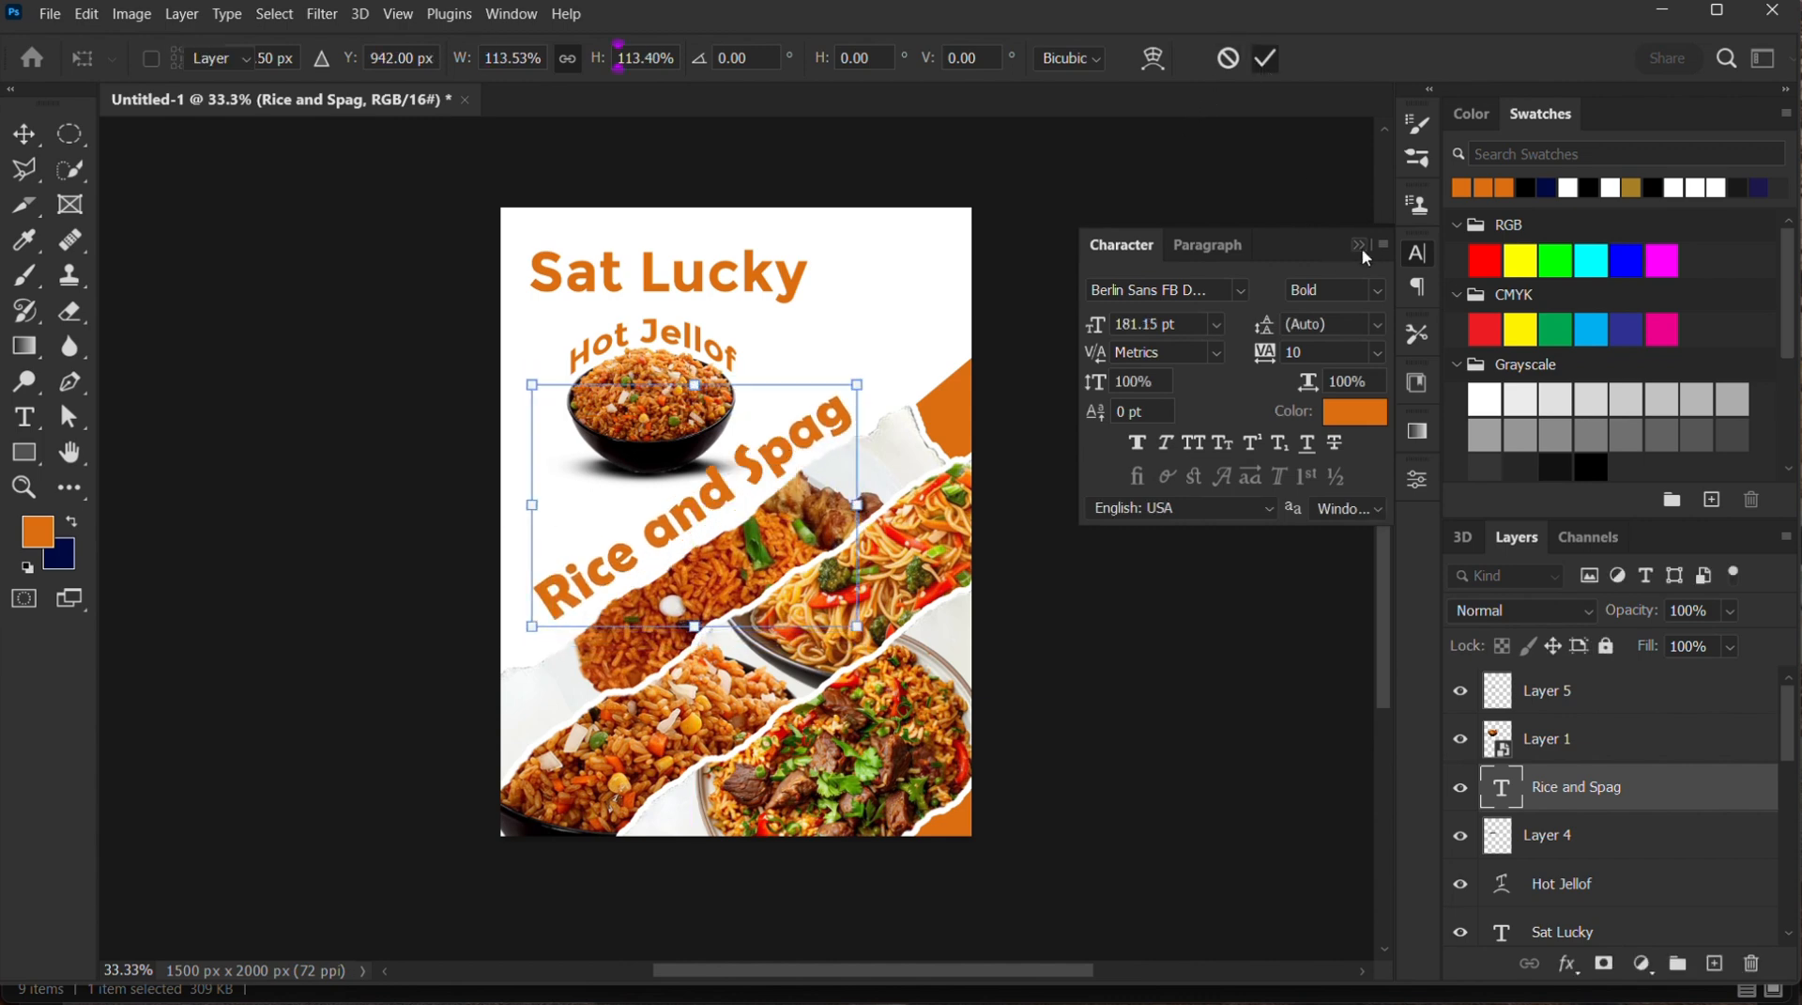
click(1358, 244)
Place the red chili image "download (42)" from the Source files folder, reduced and rotated, partly off the flyer's upper right edge
mouse_move(954, 1003)
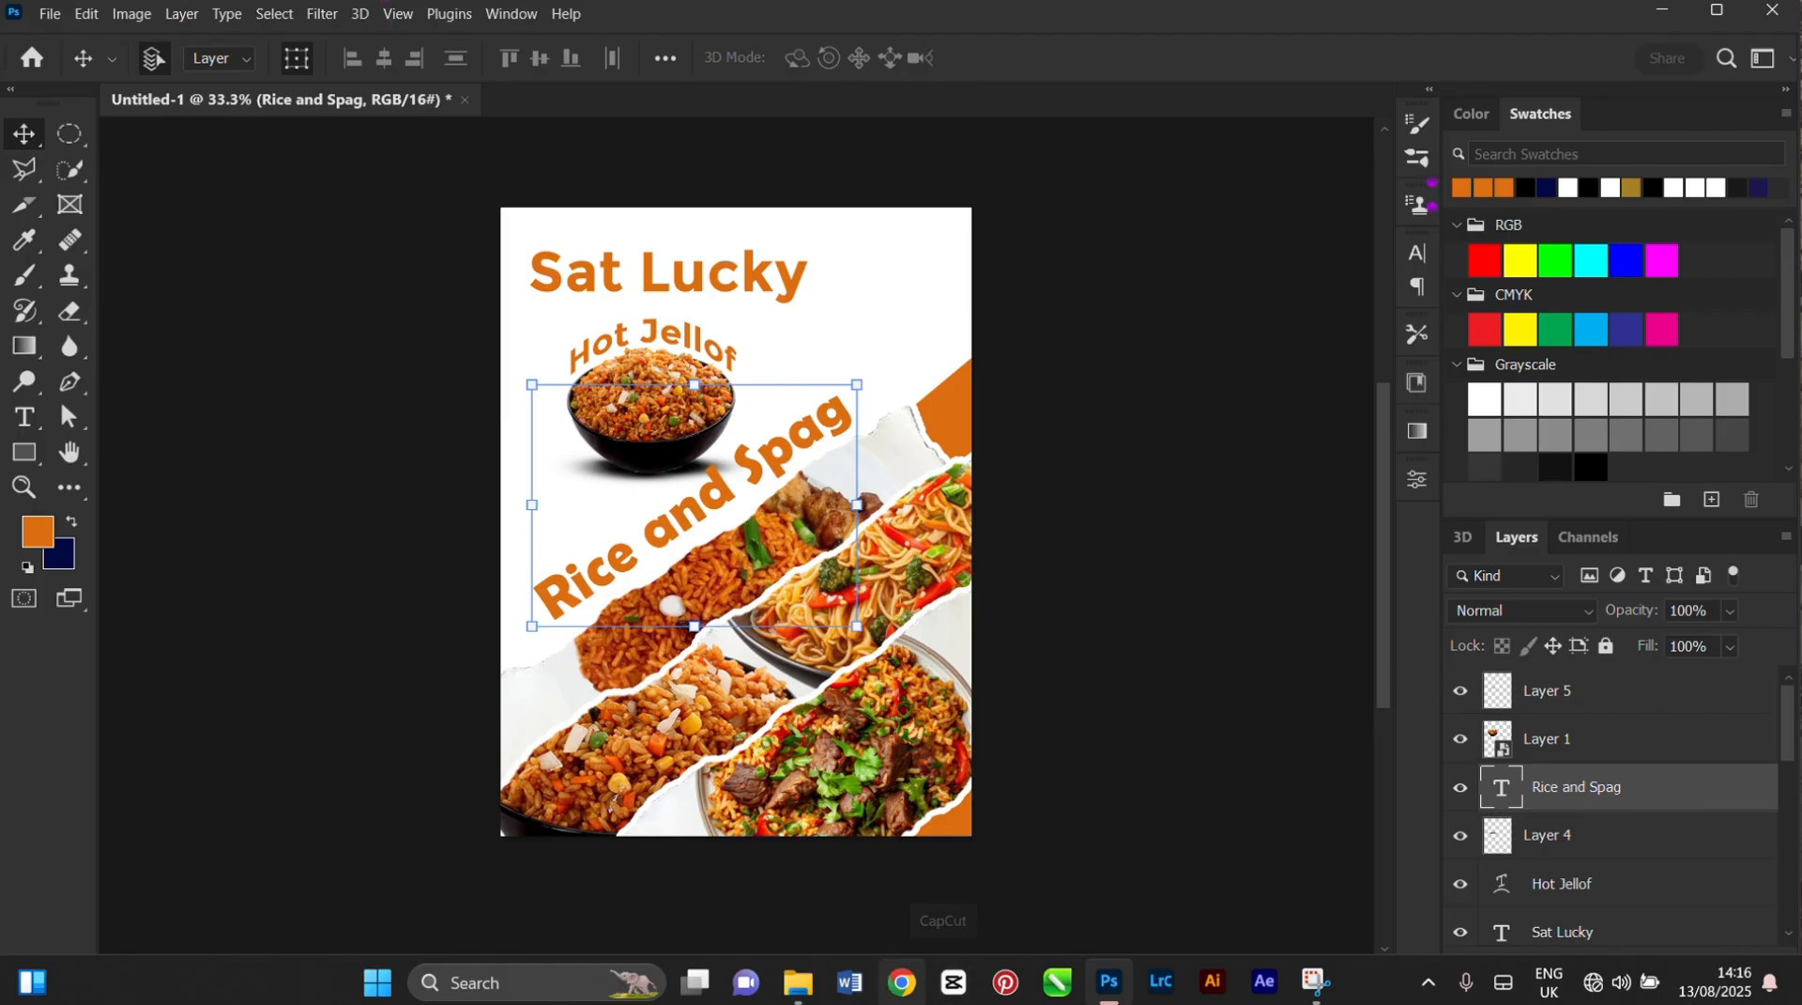
click(800, 997)
click(291, 322)
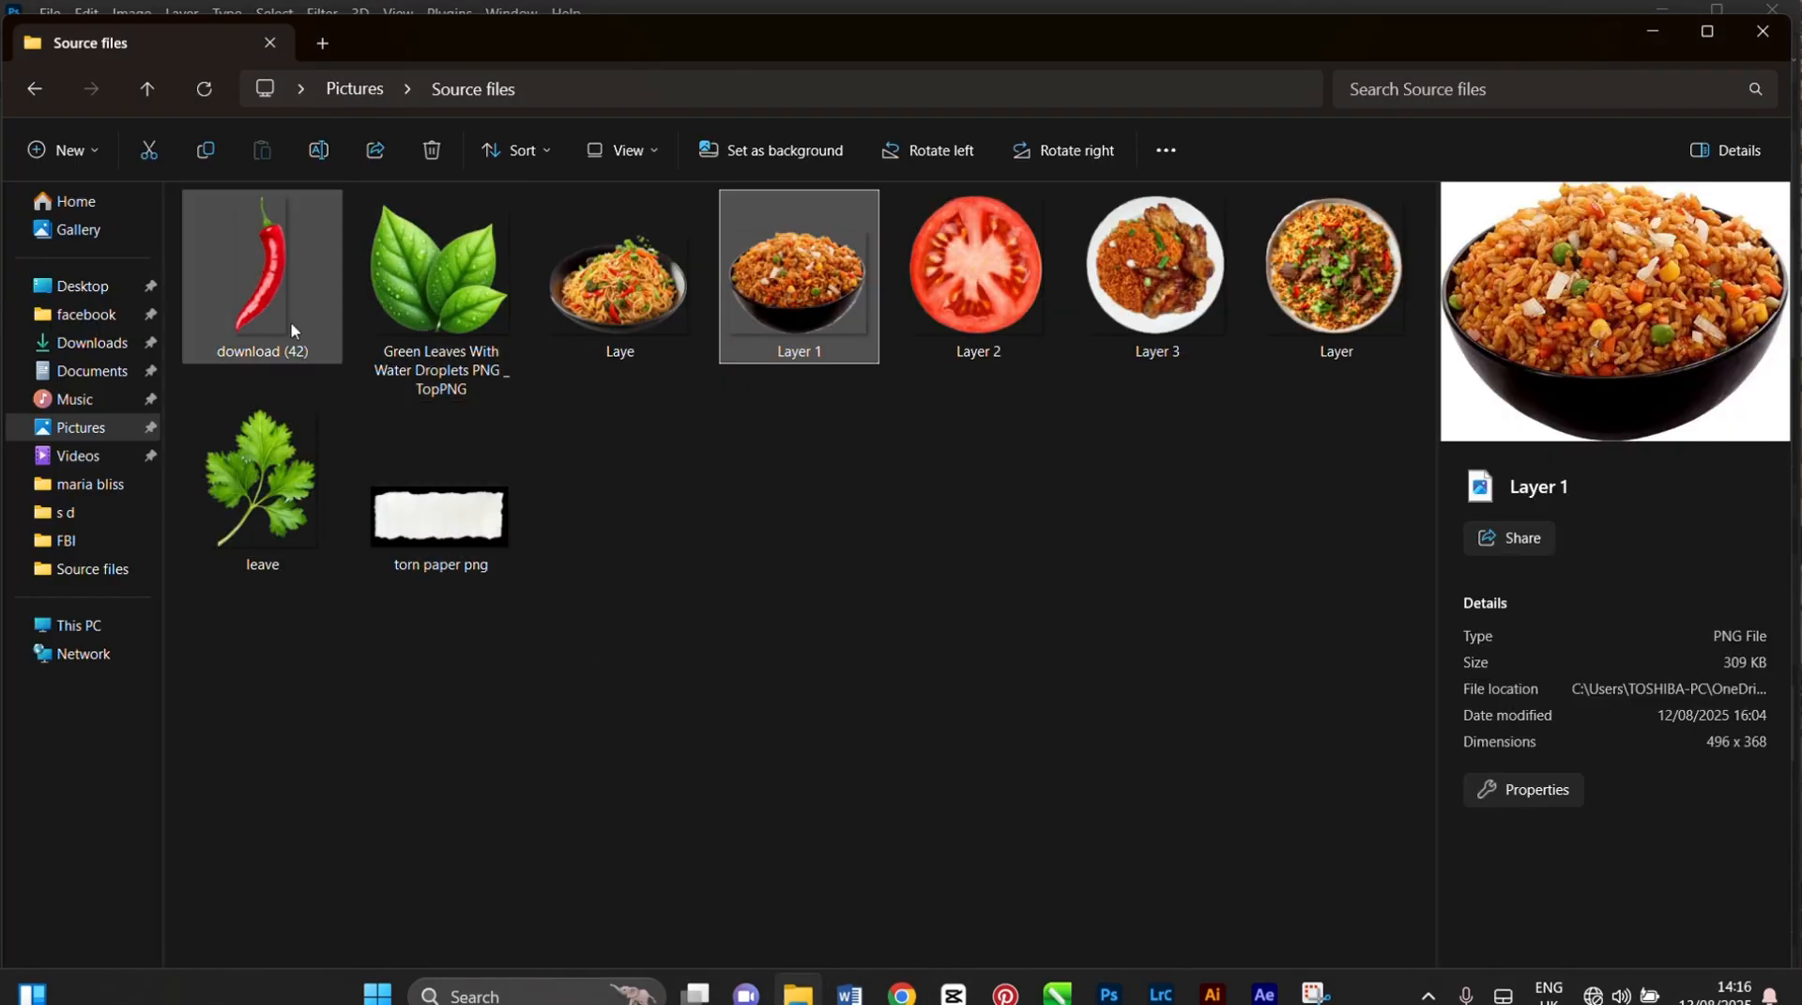
drag(267, 286, 942, 446)
drag(906, 355, 906, 355)
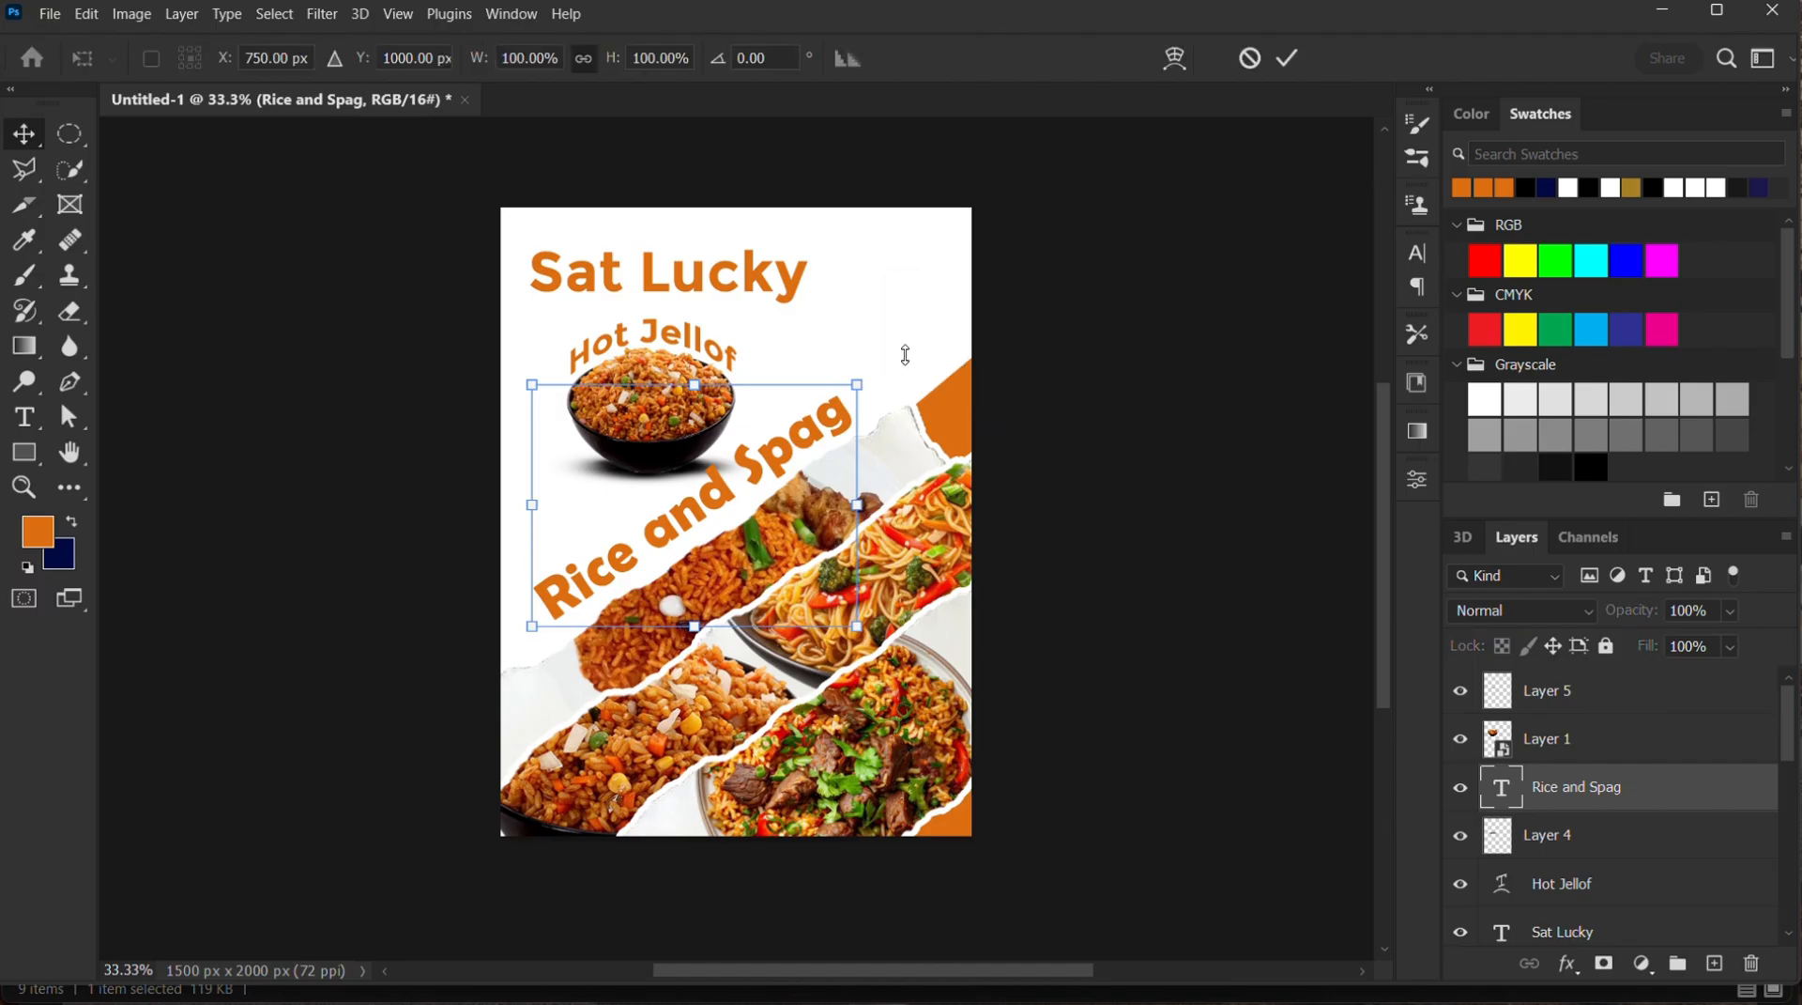
drag(750, 533, 1047, 216)
click(1288, 59)
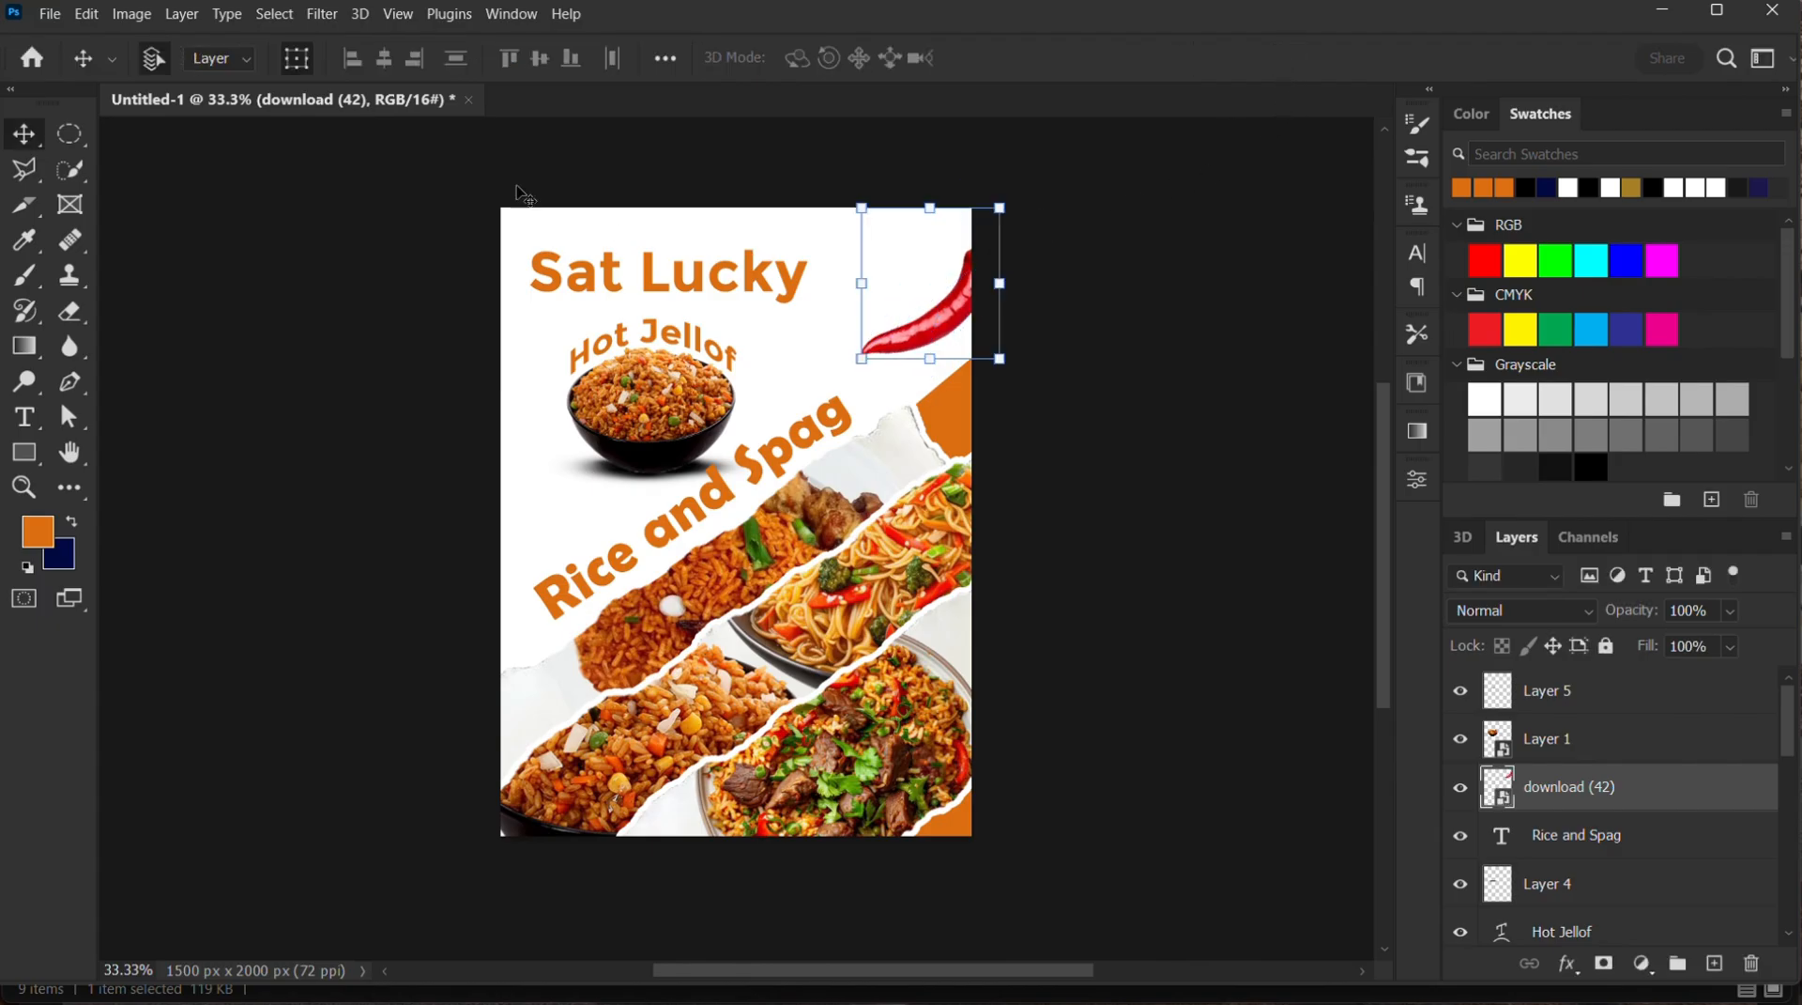
Apply a Motion Blur to the chili with a 5° angle and a distance of about 141 pixels
click(322, 14)
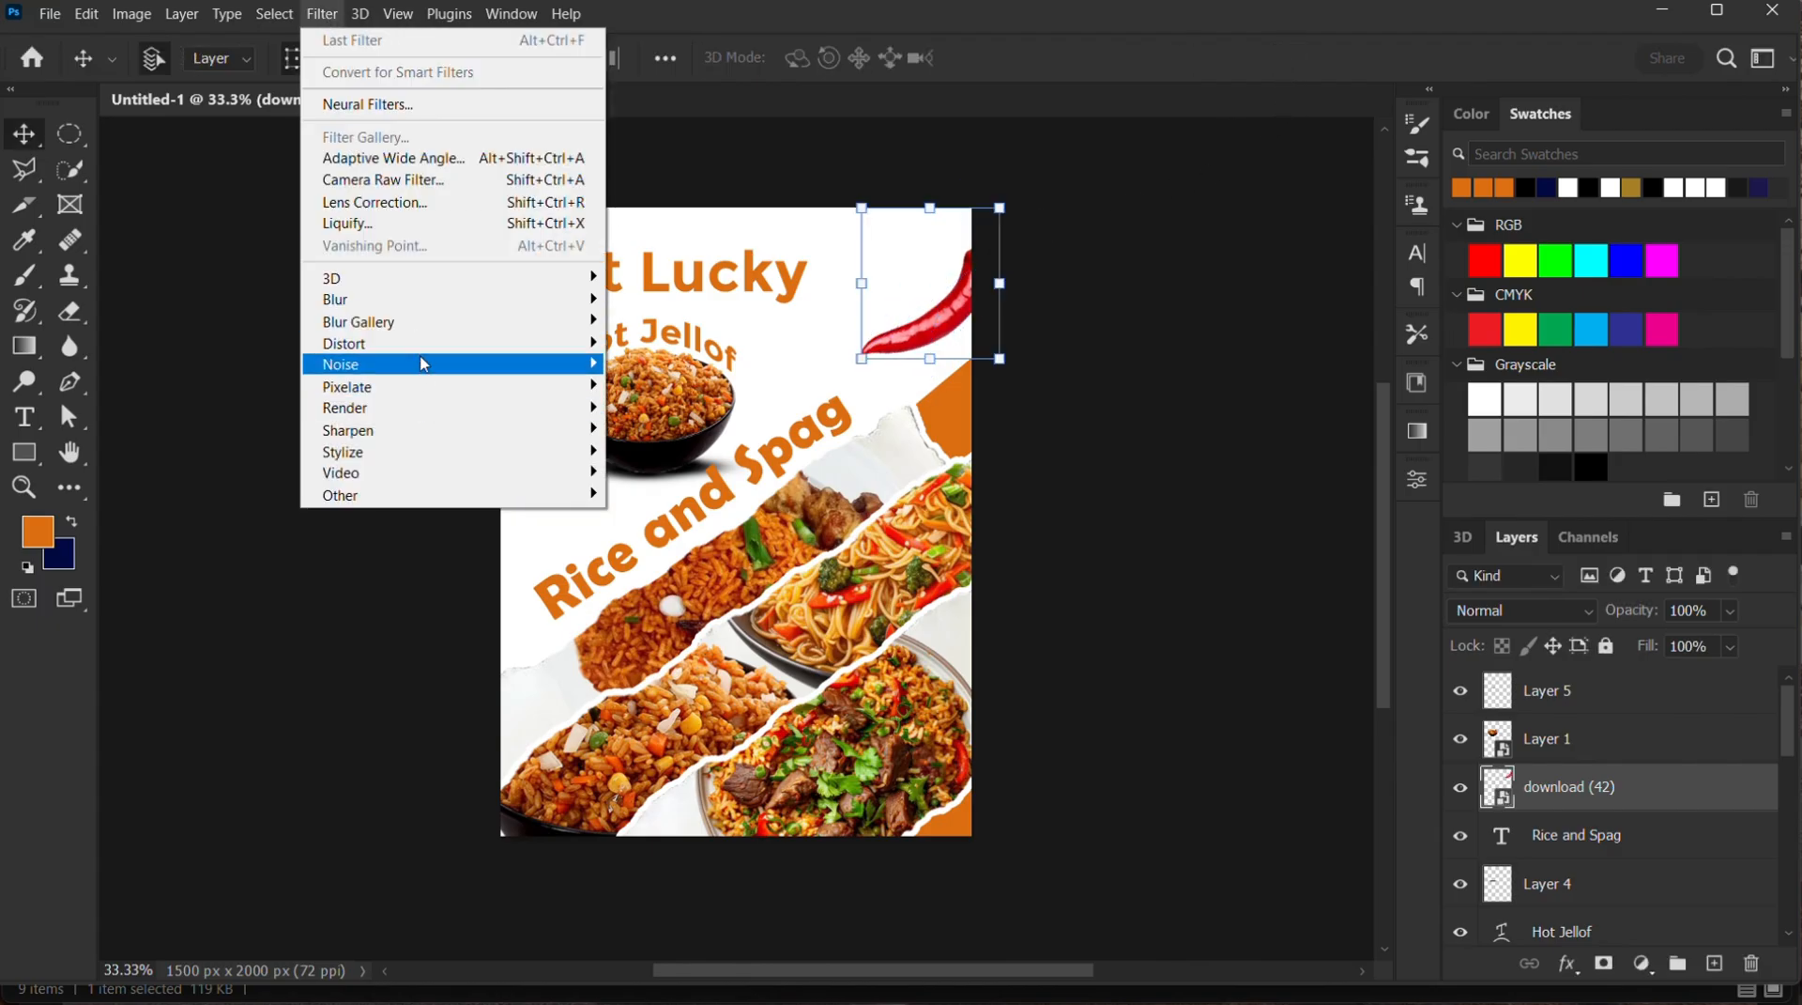
mouse_move(490, 308)
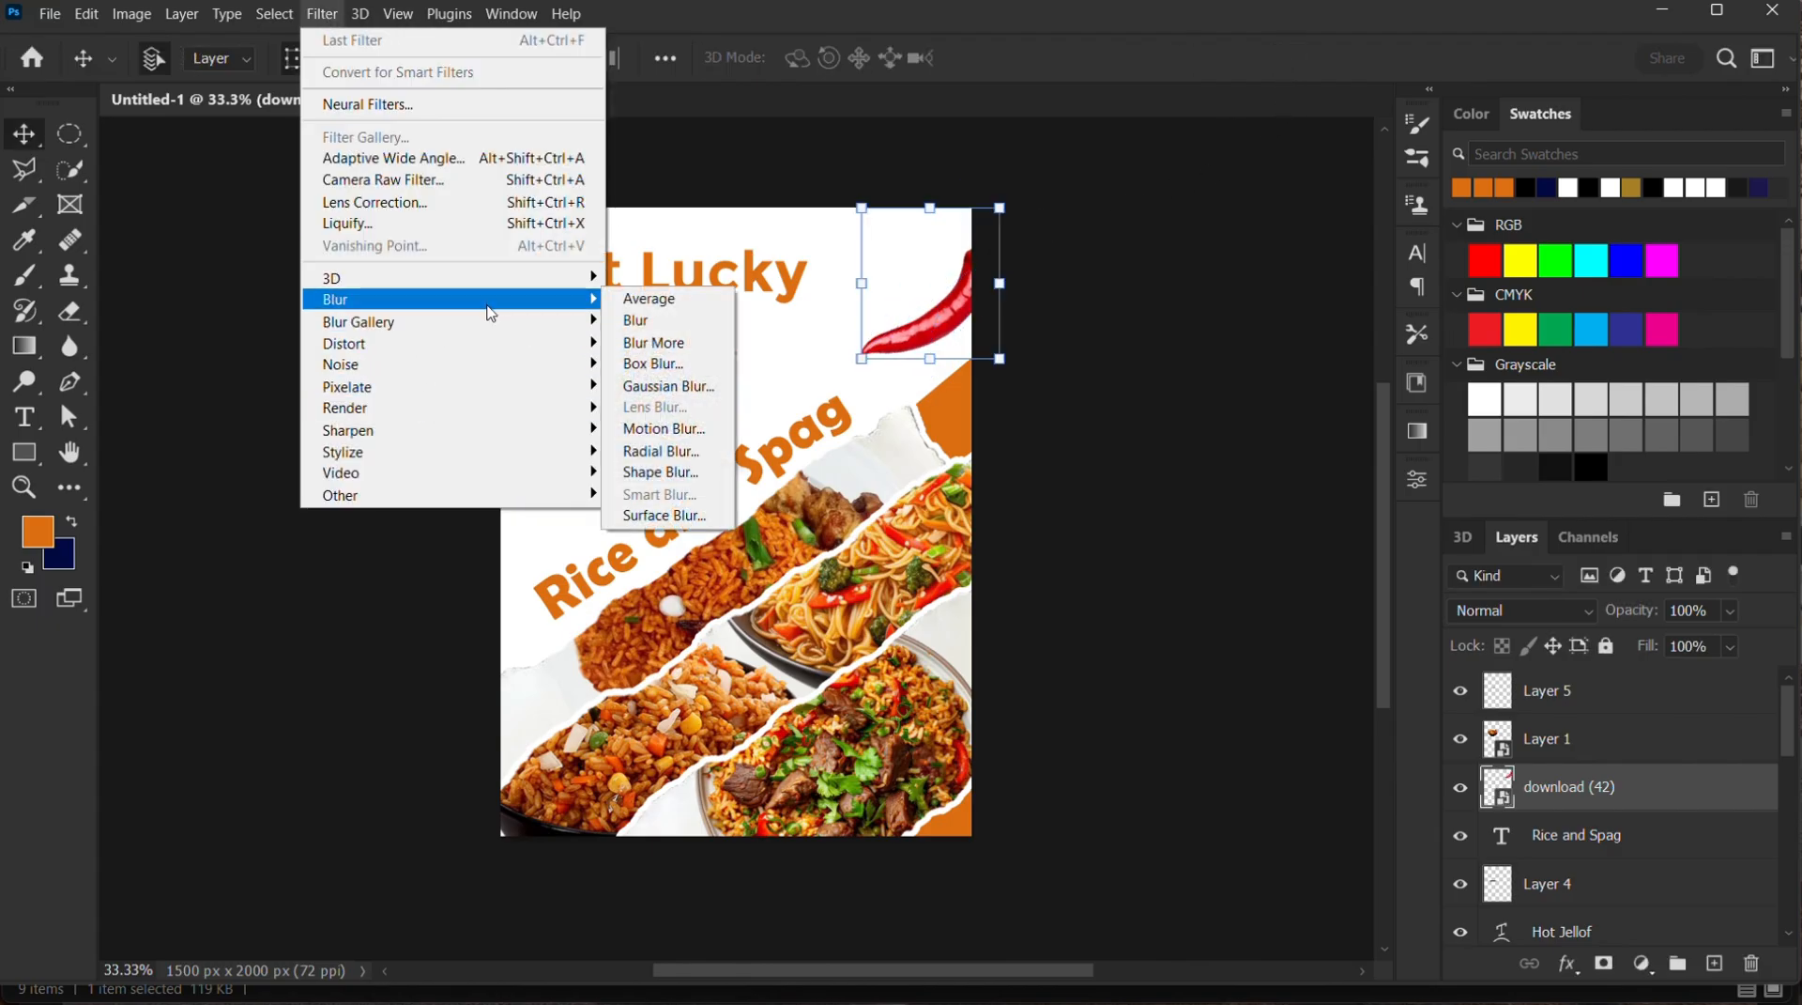
click(699, 430)
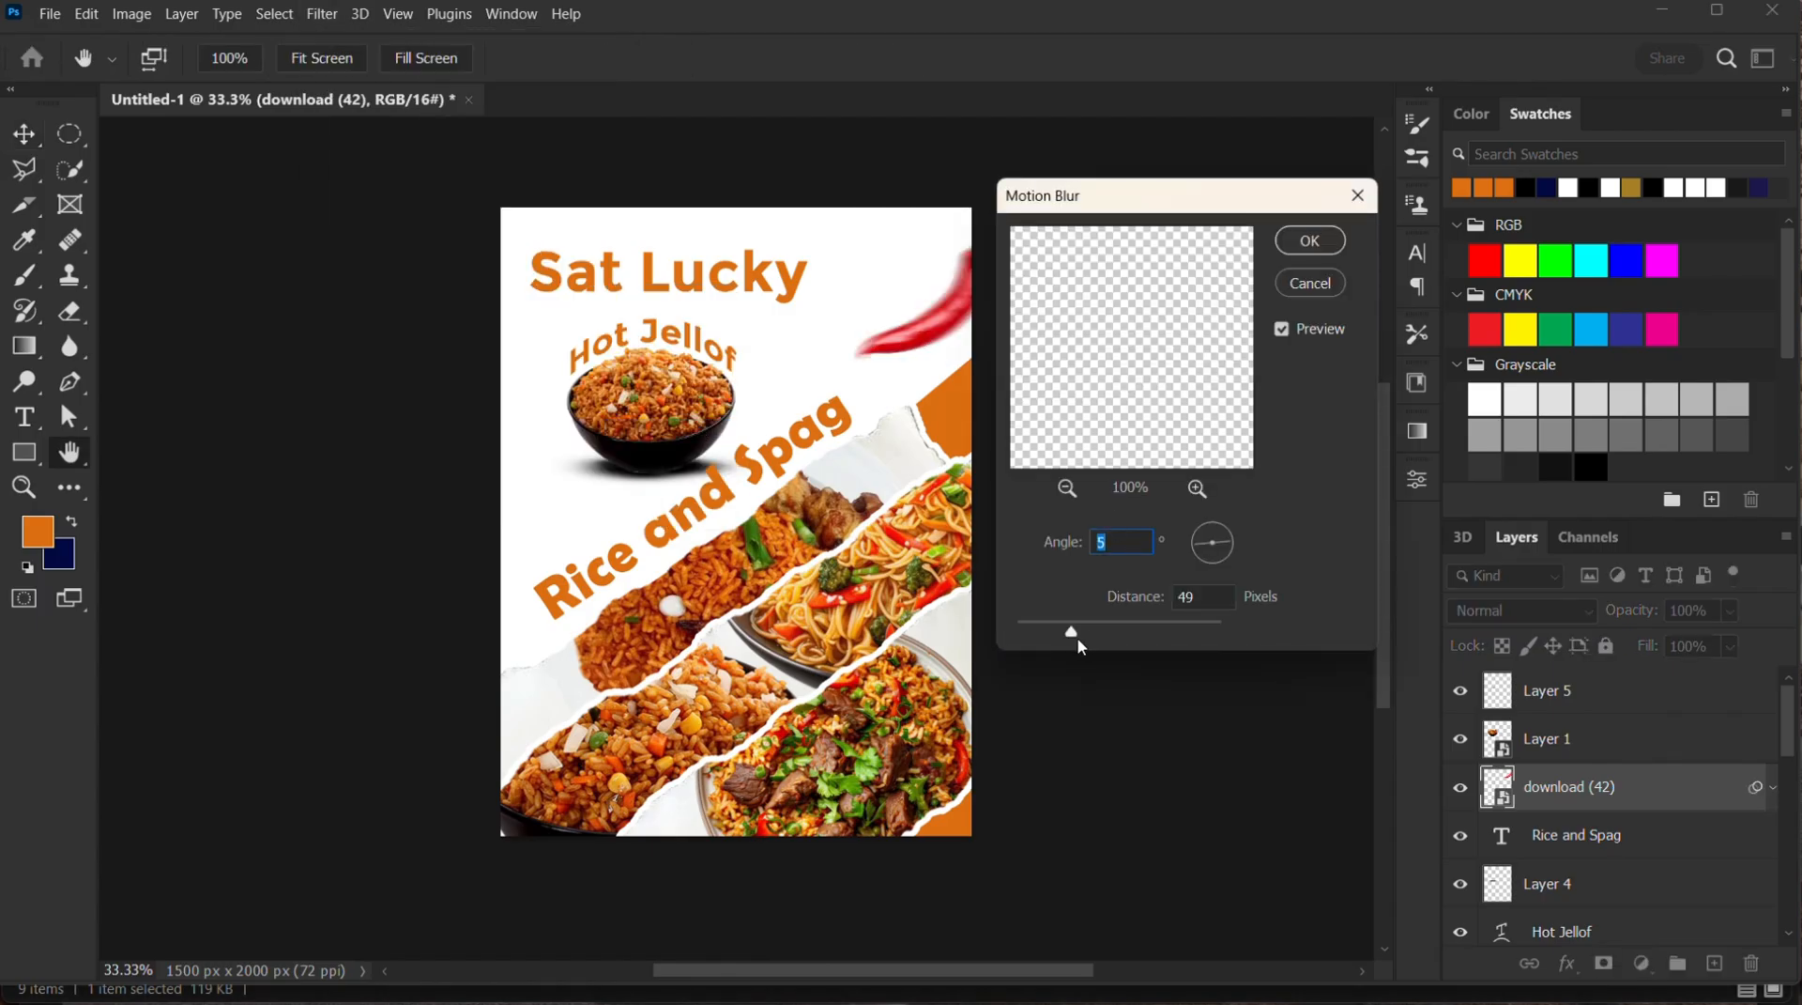
drag(1093, 639, 1108, 644)
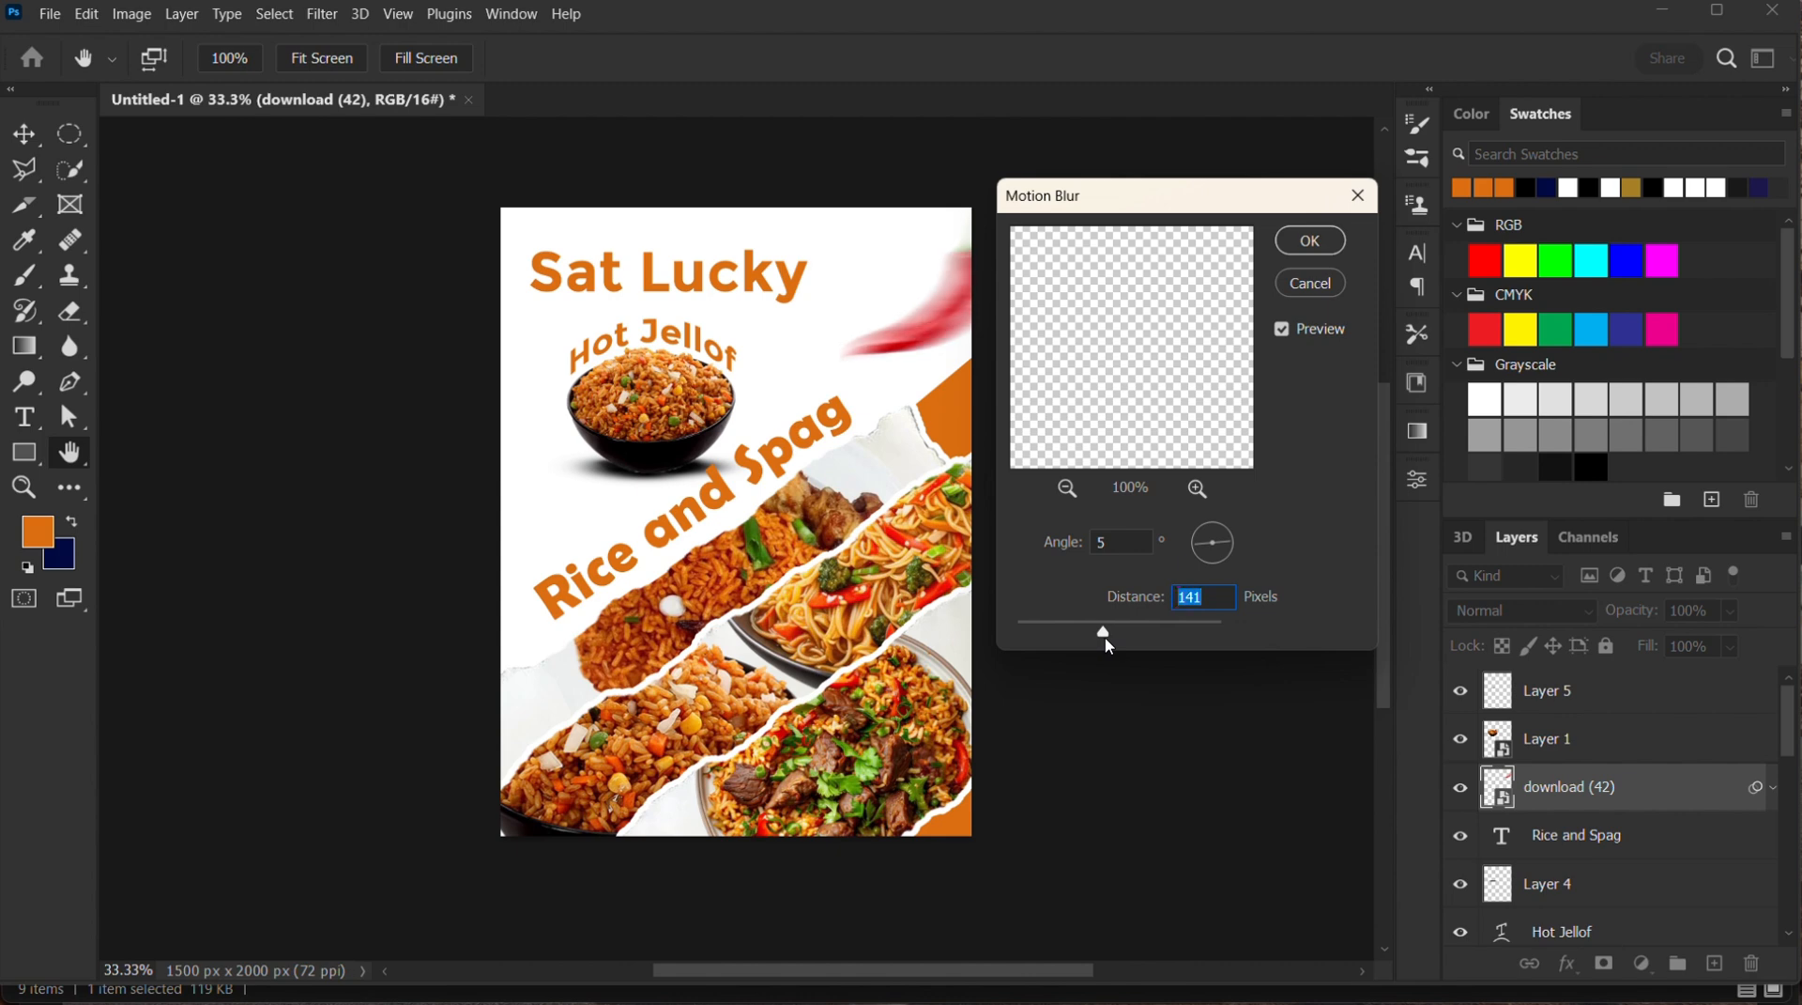
click(1310, 241)
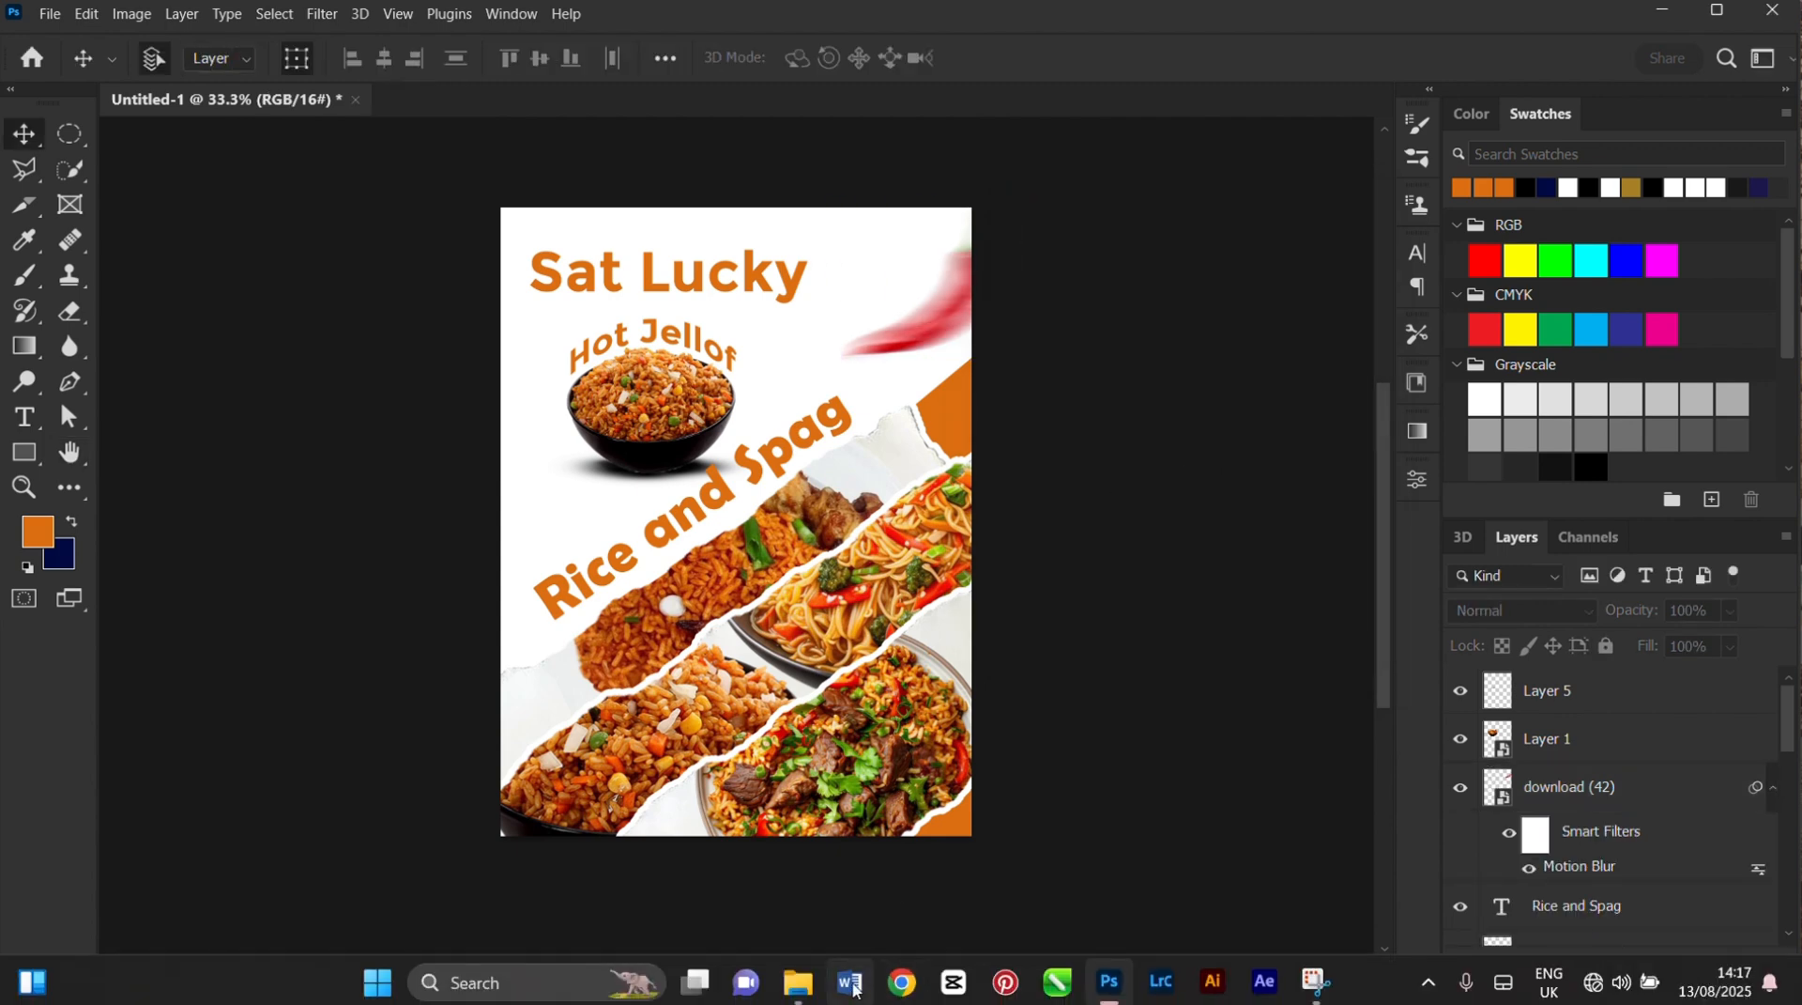
Place the tomato slice image "Layer 2" from the source folder half off the flyer's left edge, beside the rice bowl
click(798, 995)
drag(1001, 291, 491, 535)
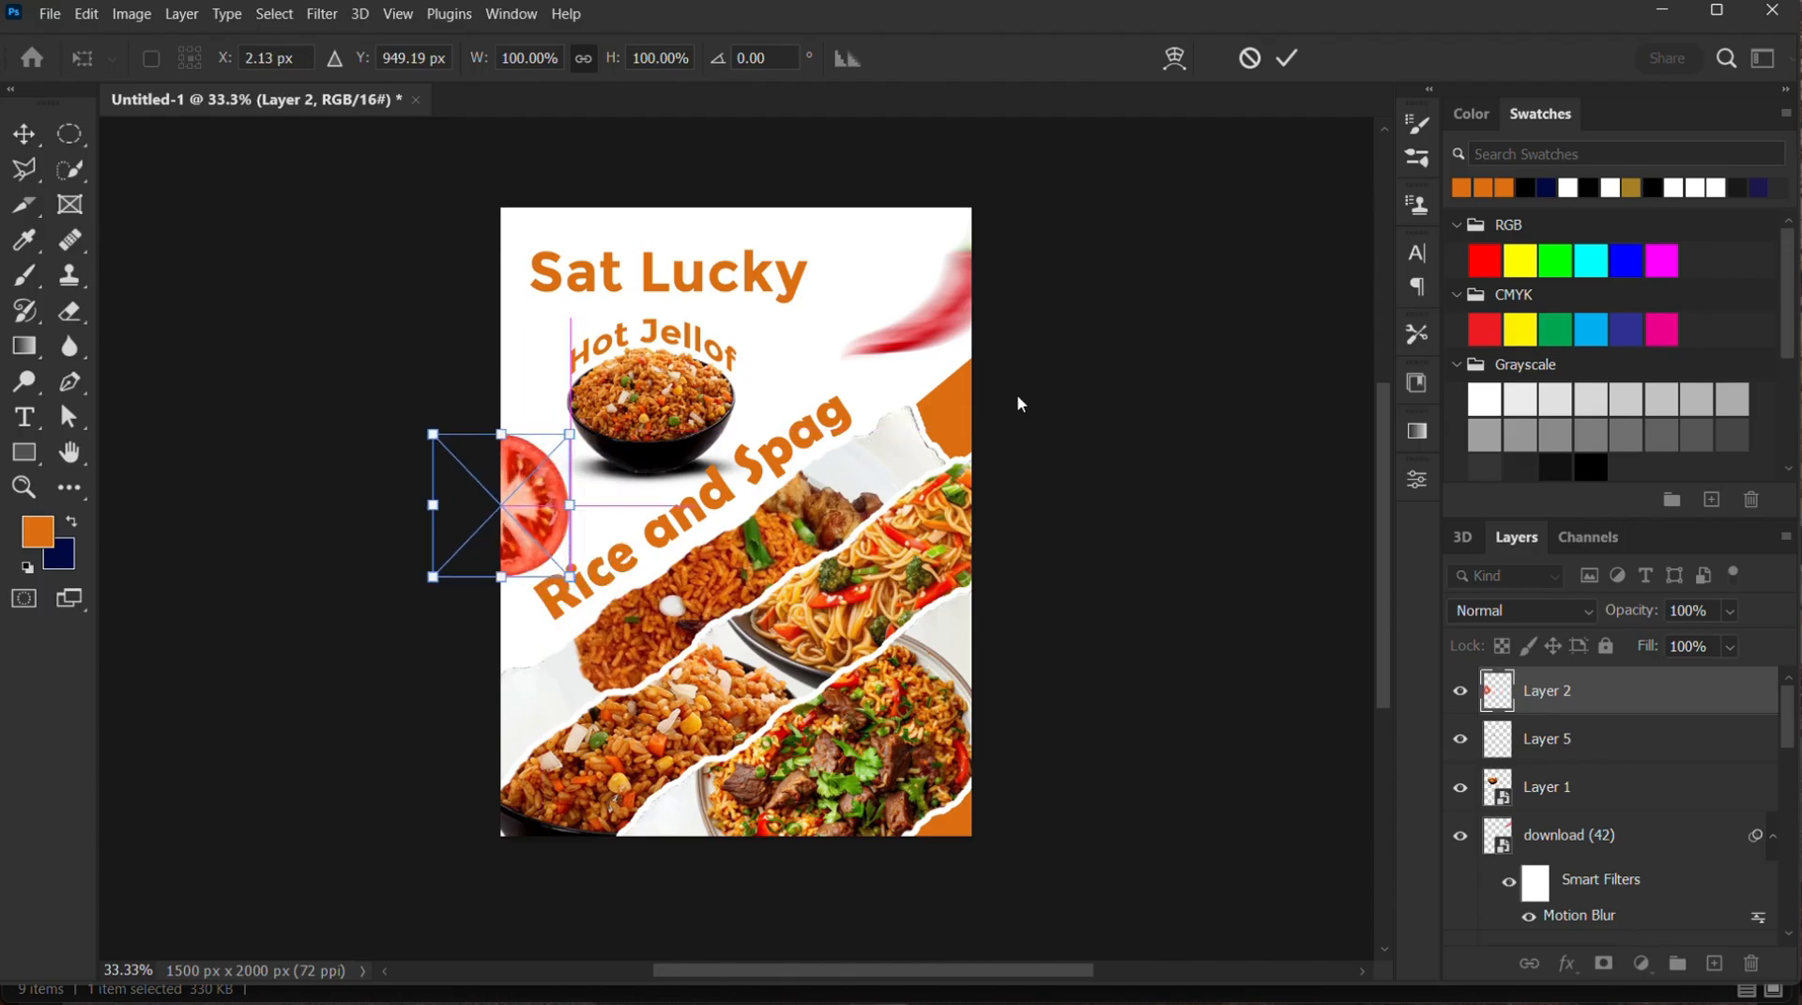
click(1294, 61)
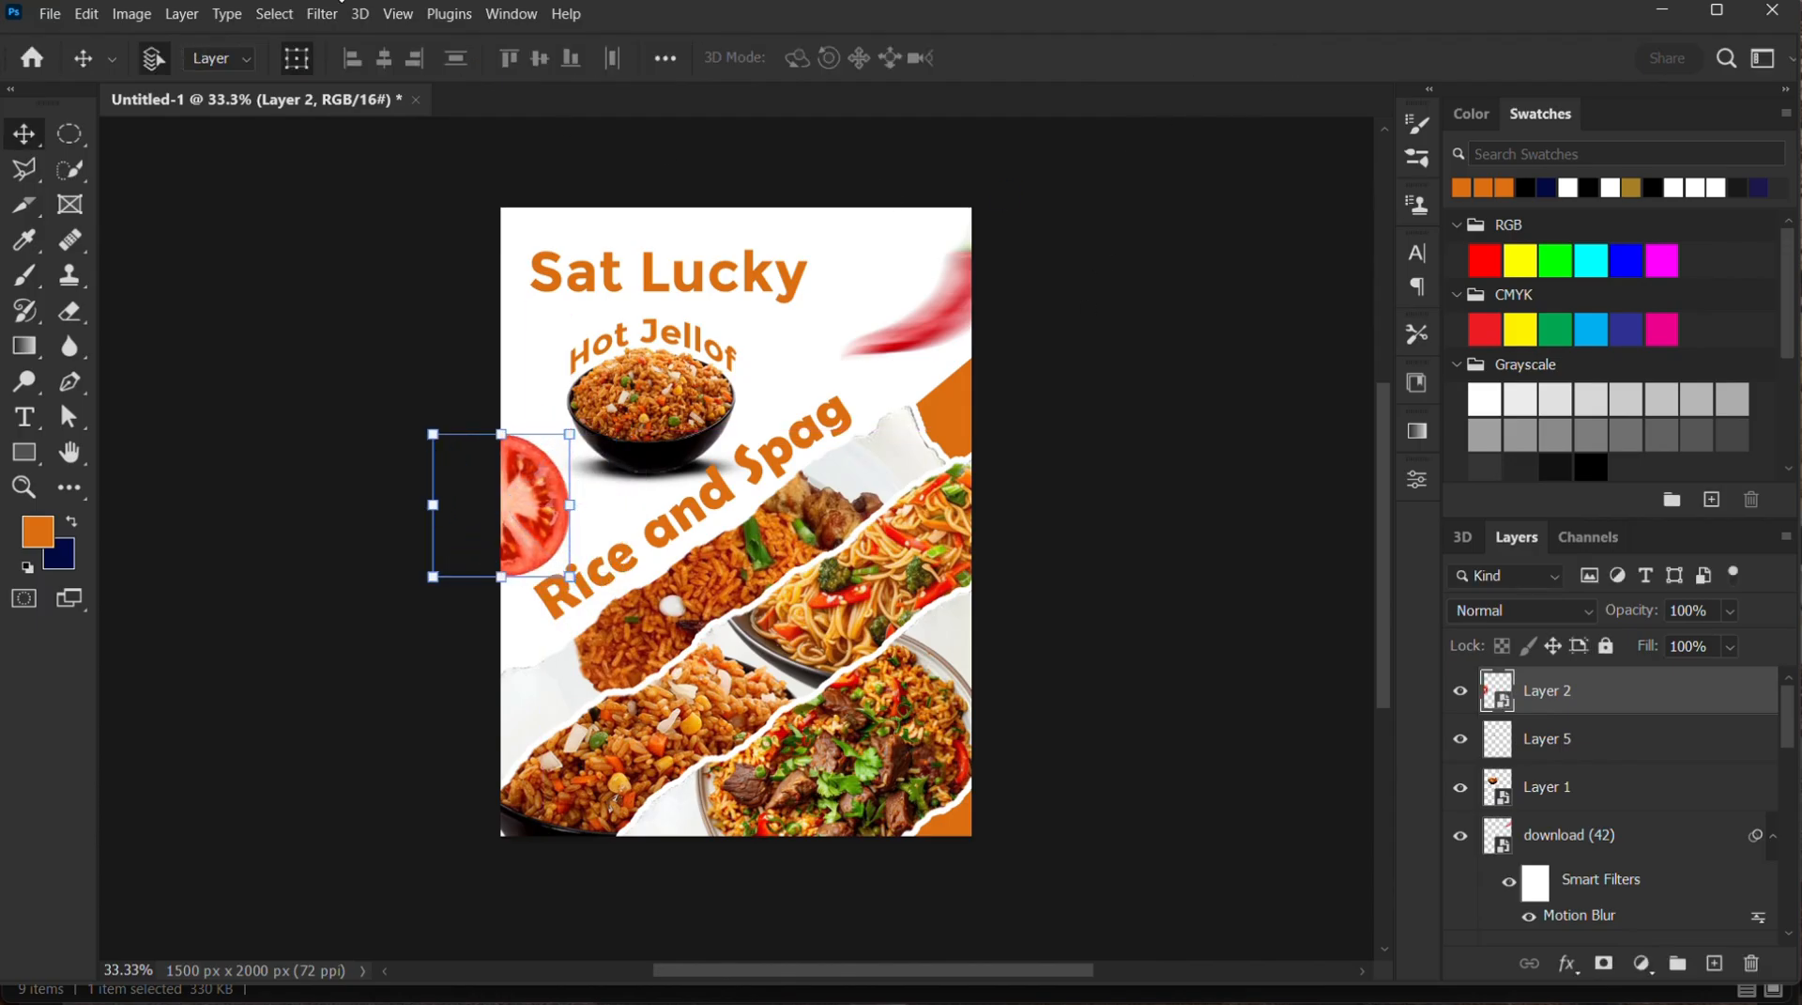
Apply a Gaussian Blur with a radius of 7.6 pixels to the tomato slice
click(322, 13)
mouse_move(563, 299)
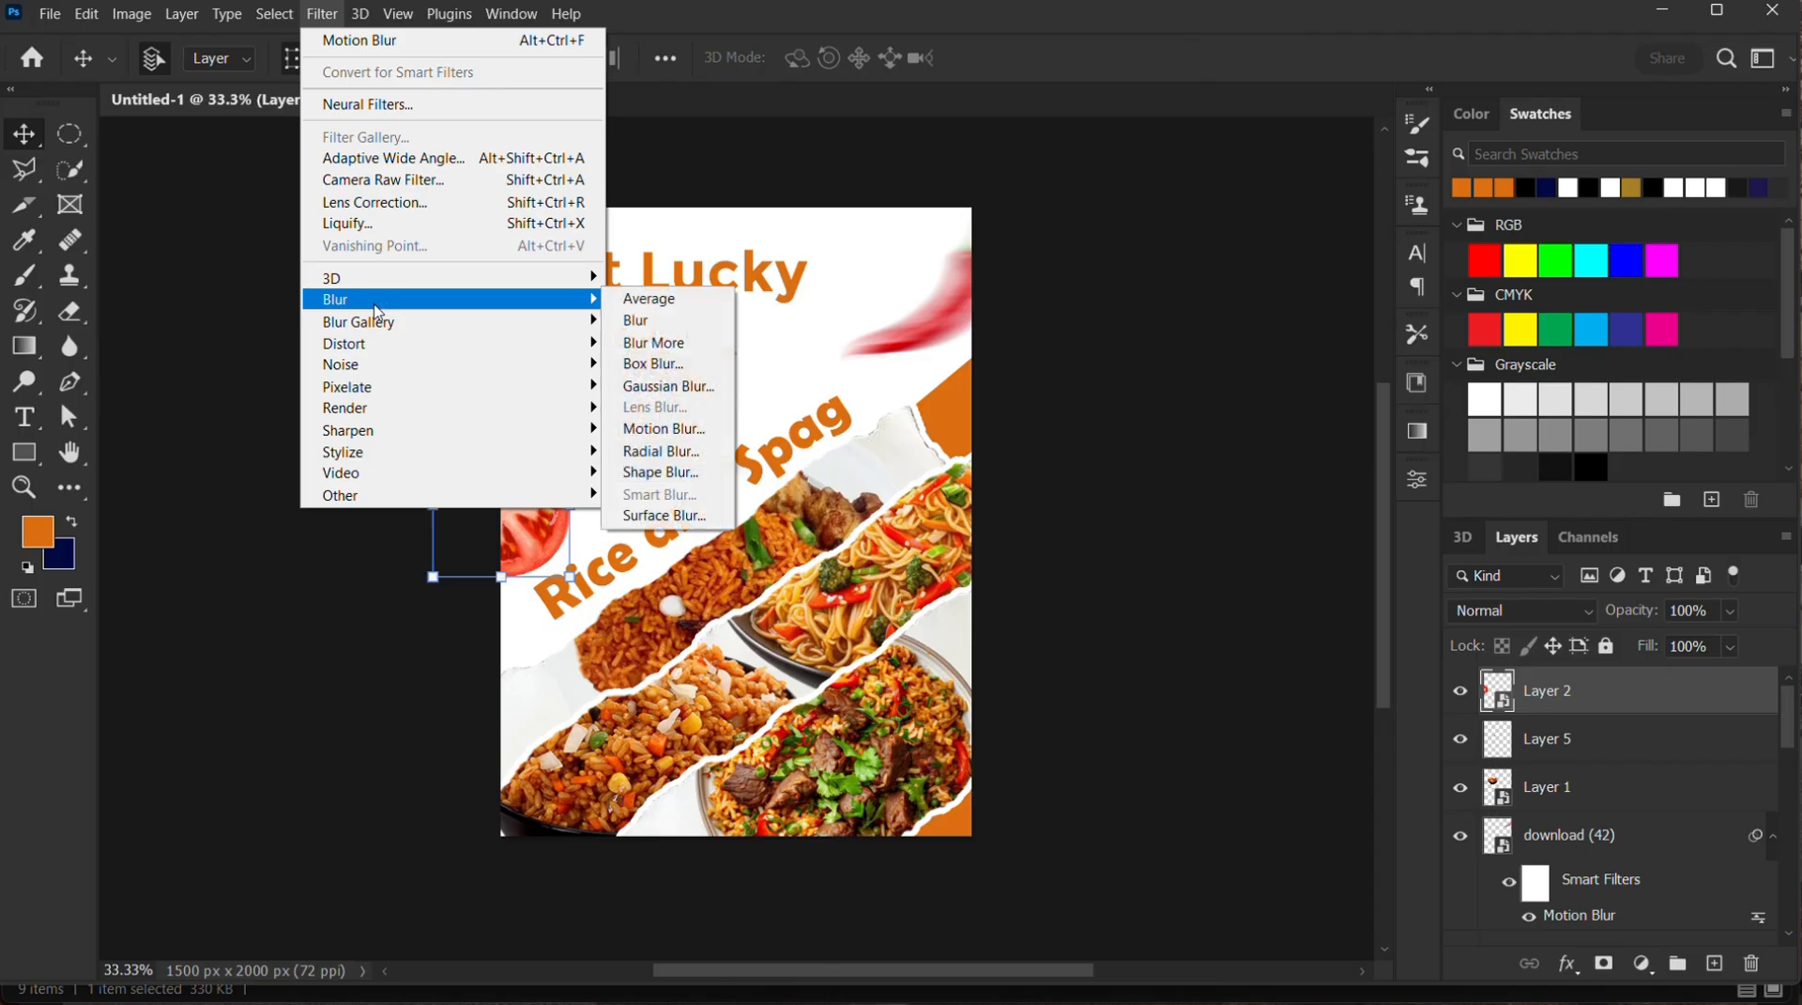
click(669, 386)
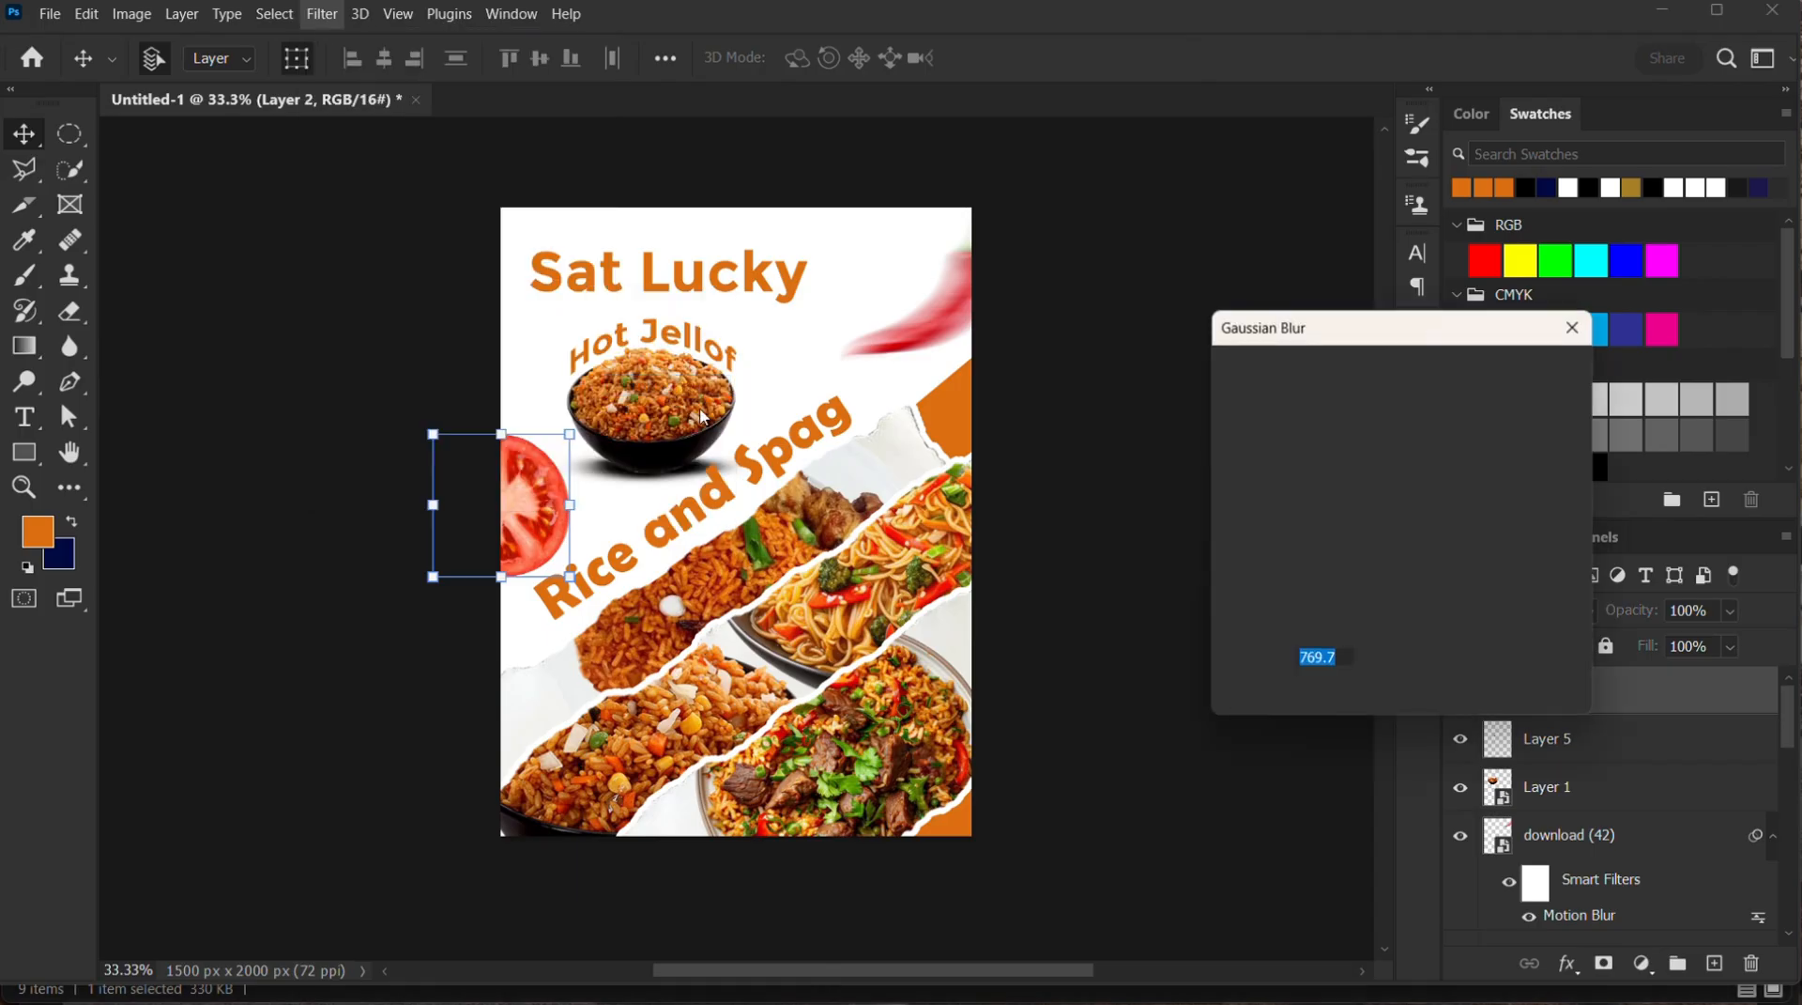
drag(1449, 702, 1322, 702)
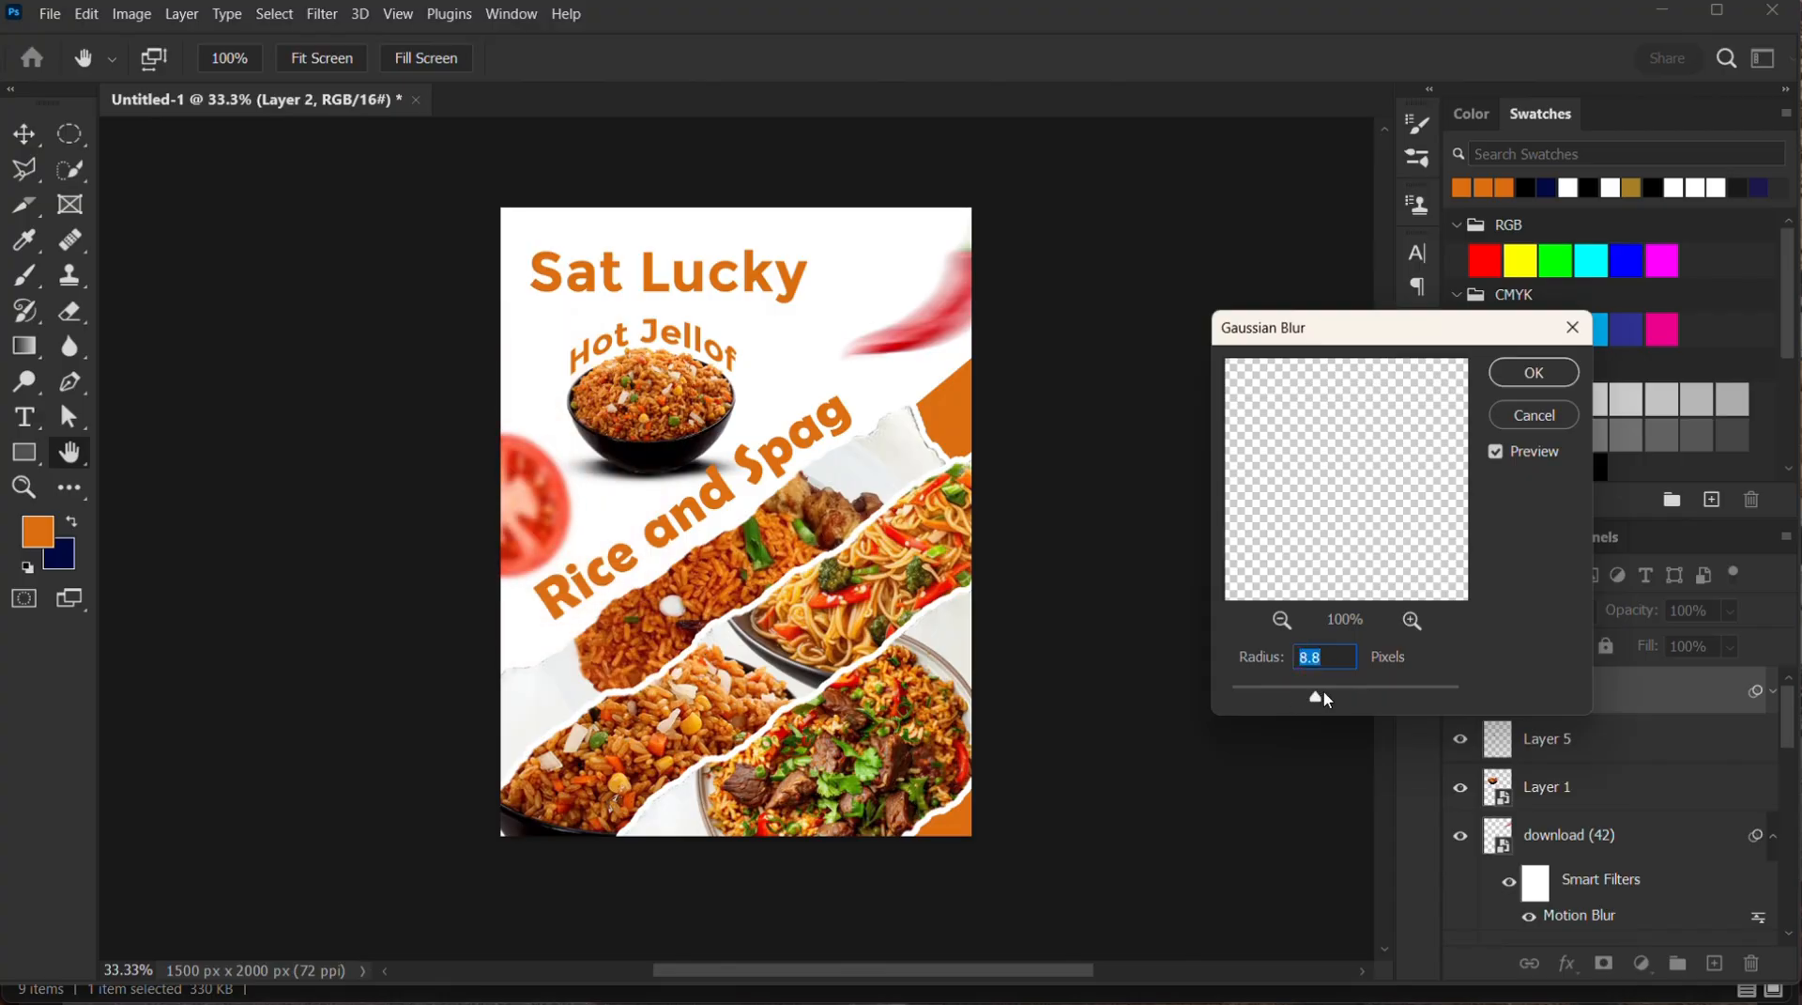
click(1535, 374)
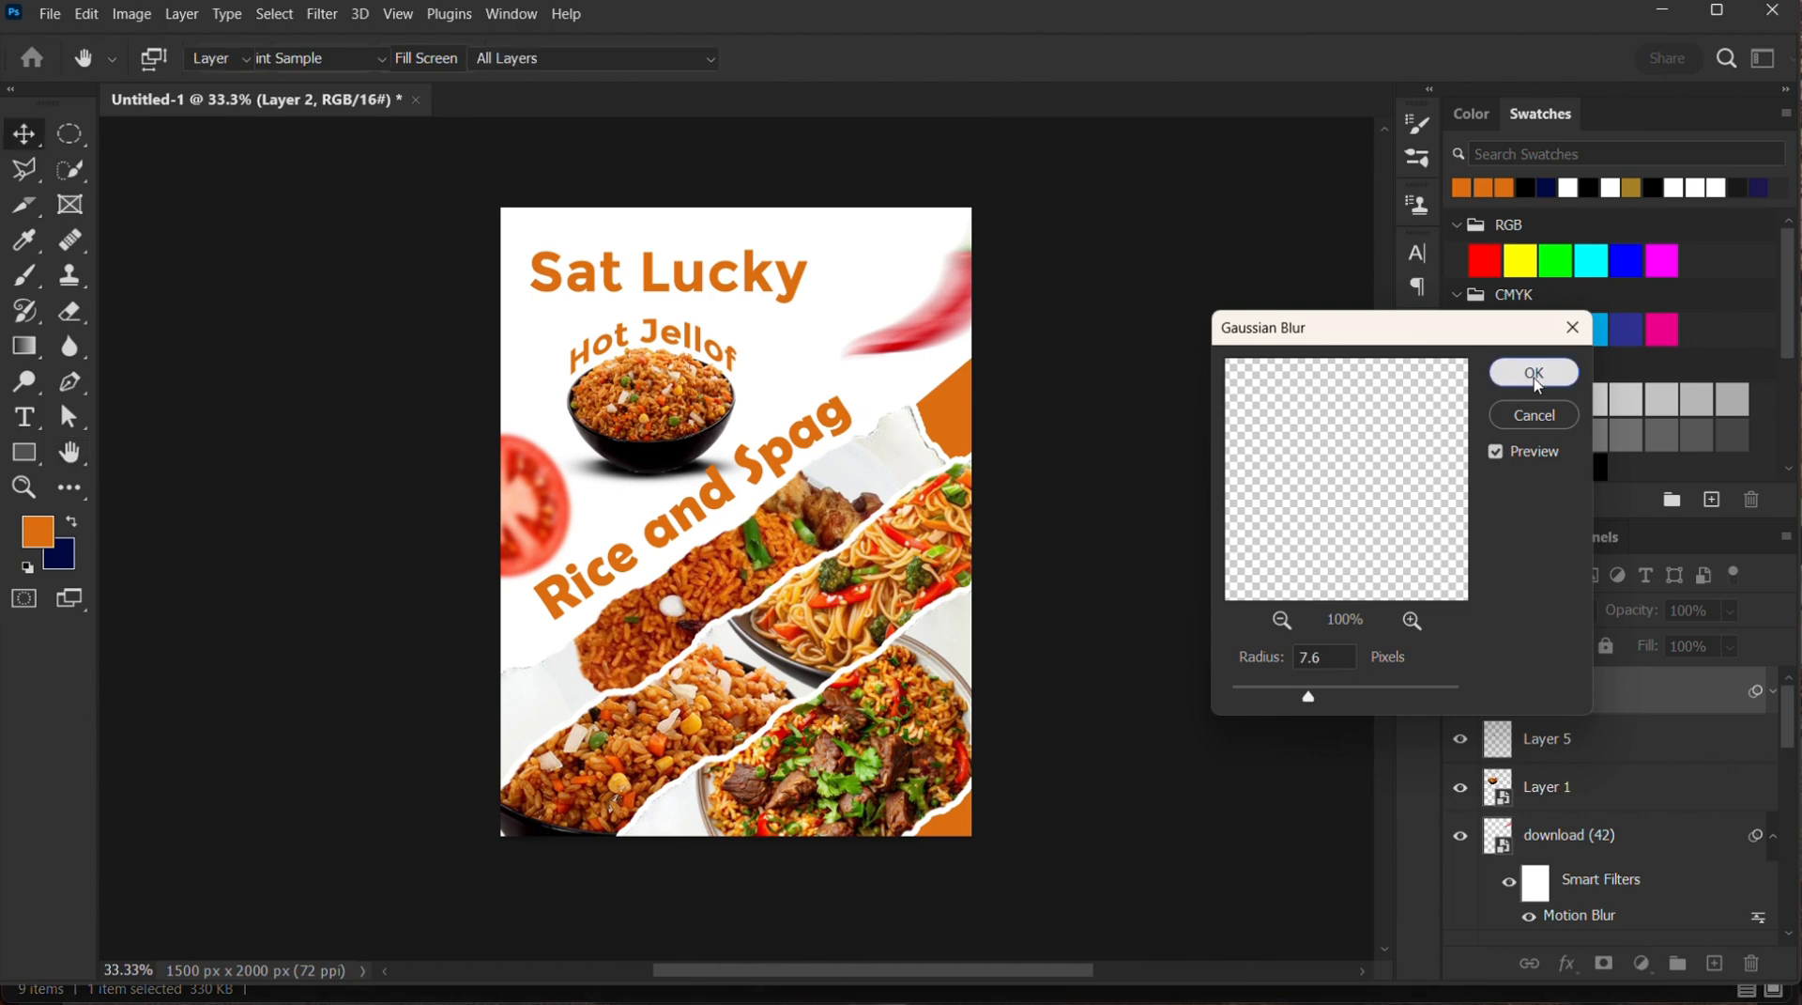
Bring the "leave" parsley image from the Source files folder into the flyer
mouse_move(917, 981)
mouse_move(798, 981)
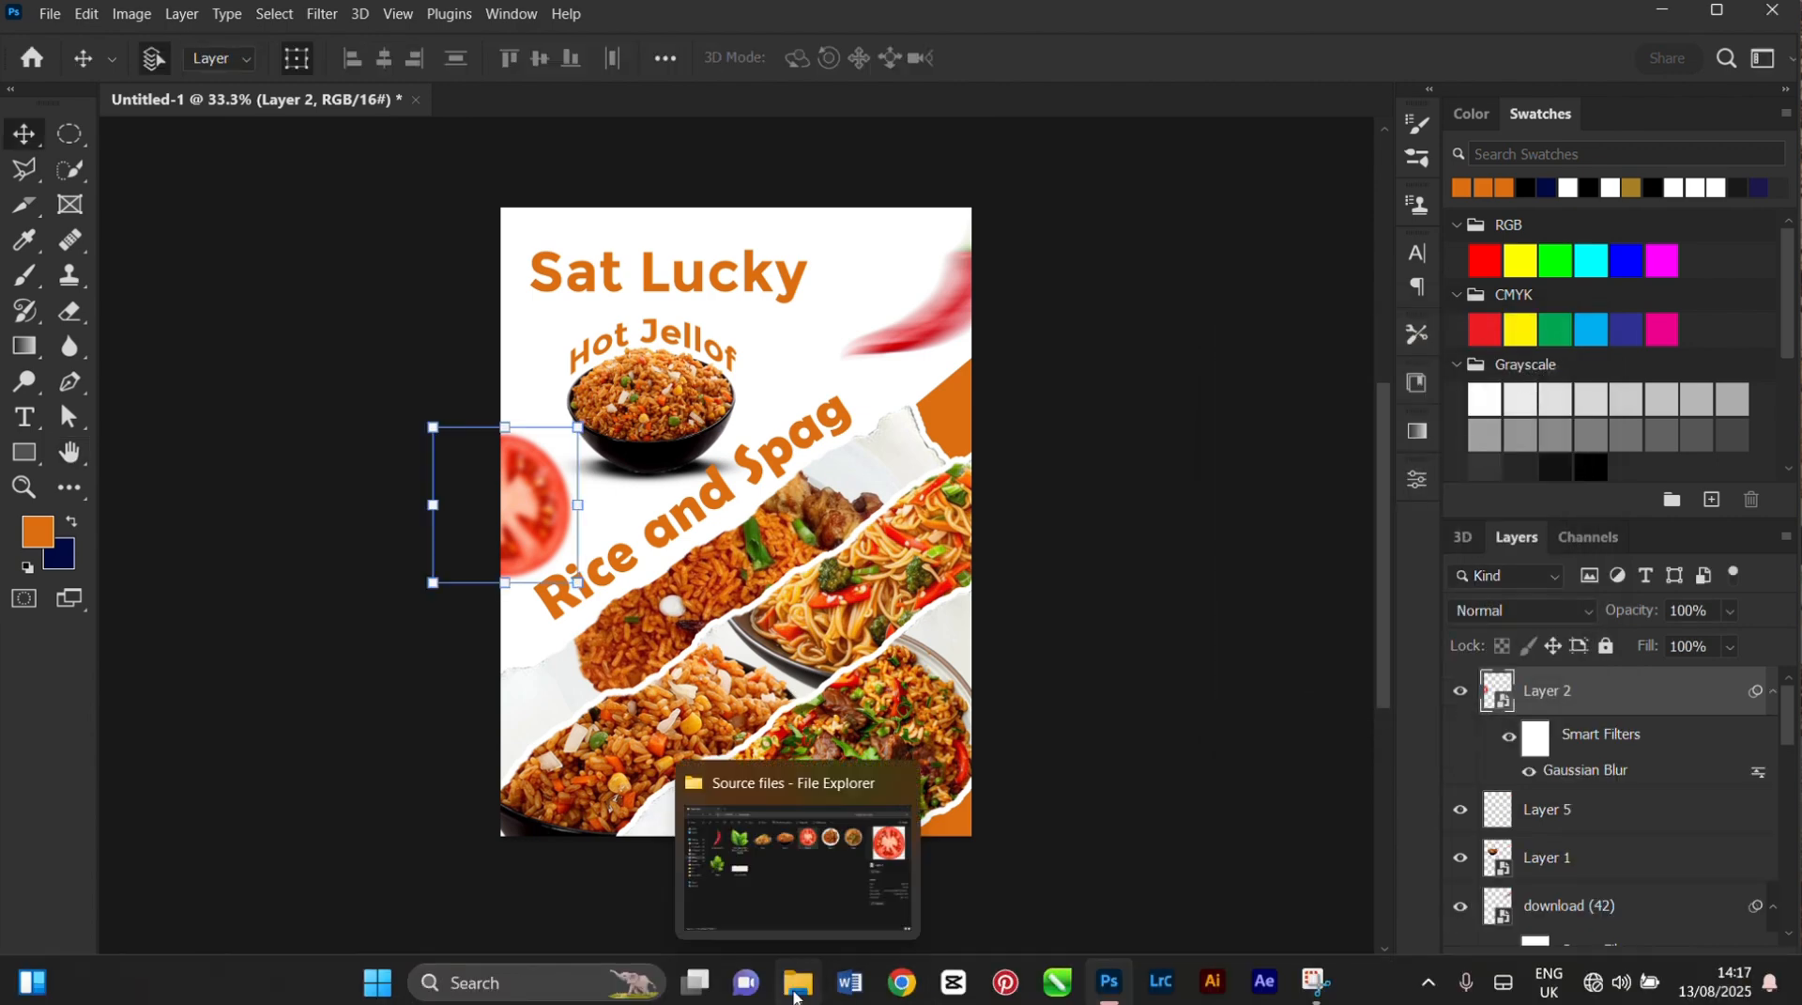
click(798, 836)
click(230, 450)
drag(246, 481, 567, 707)
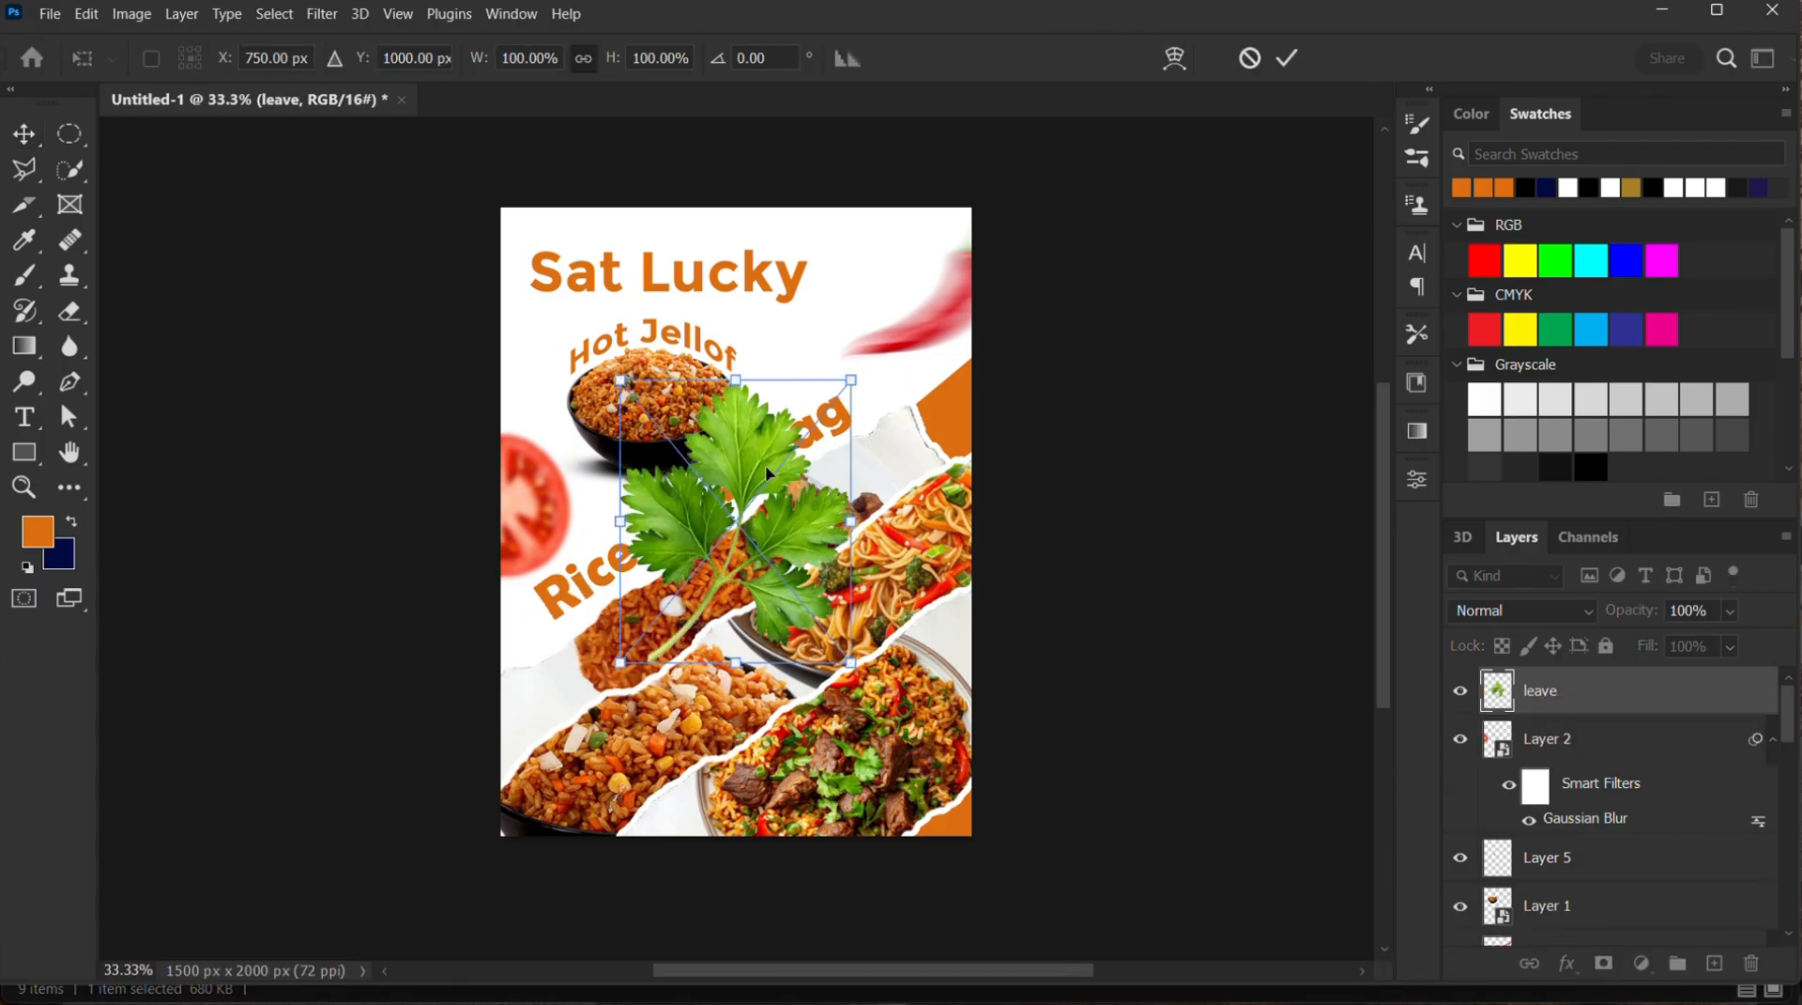
Scale the parsley leaf to about 67%, rotate it about 30° and position it at the flyer's left edge below the tomato
drag(738, 508, 589, 689)
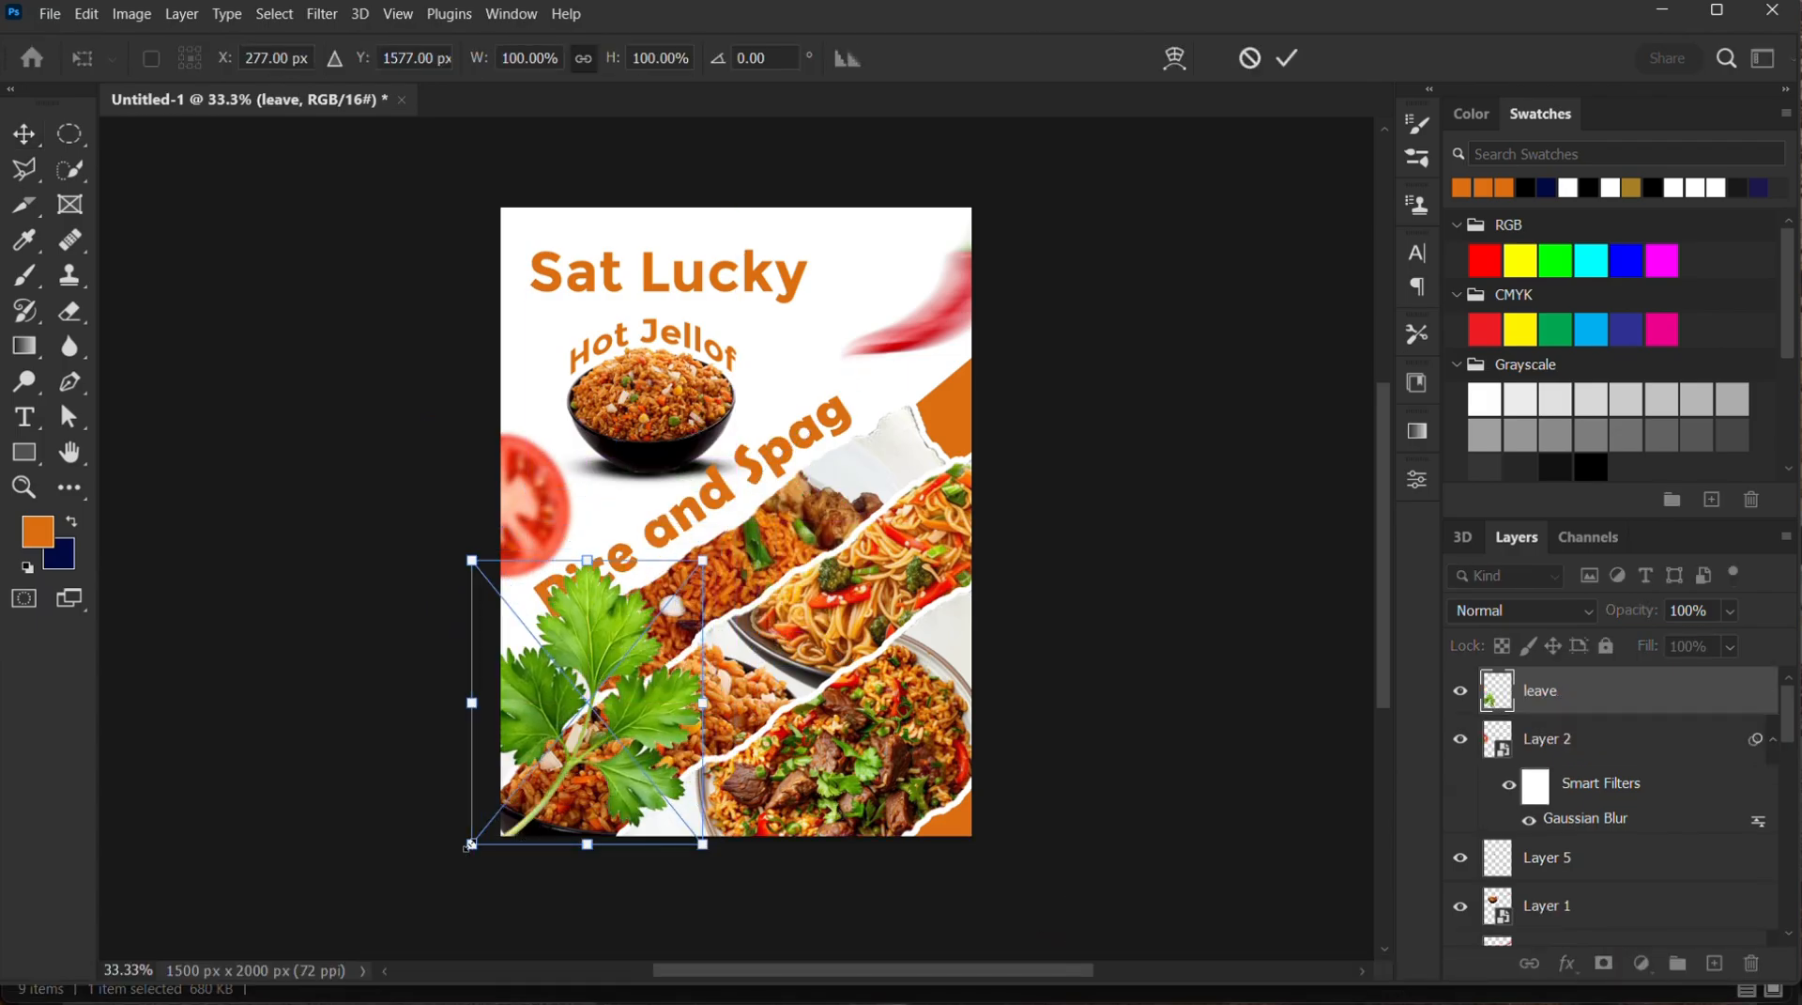
drag(467, 846, 542, 757)
drag(605, 691, 537, 718)
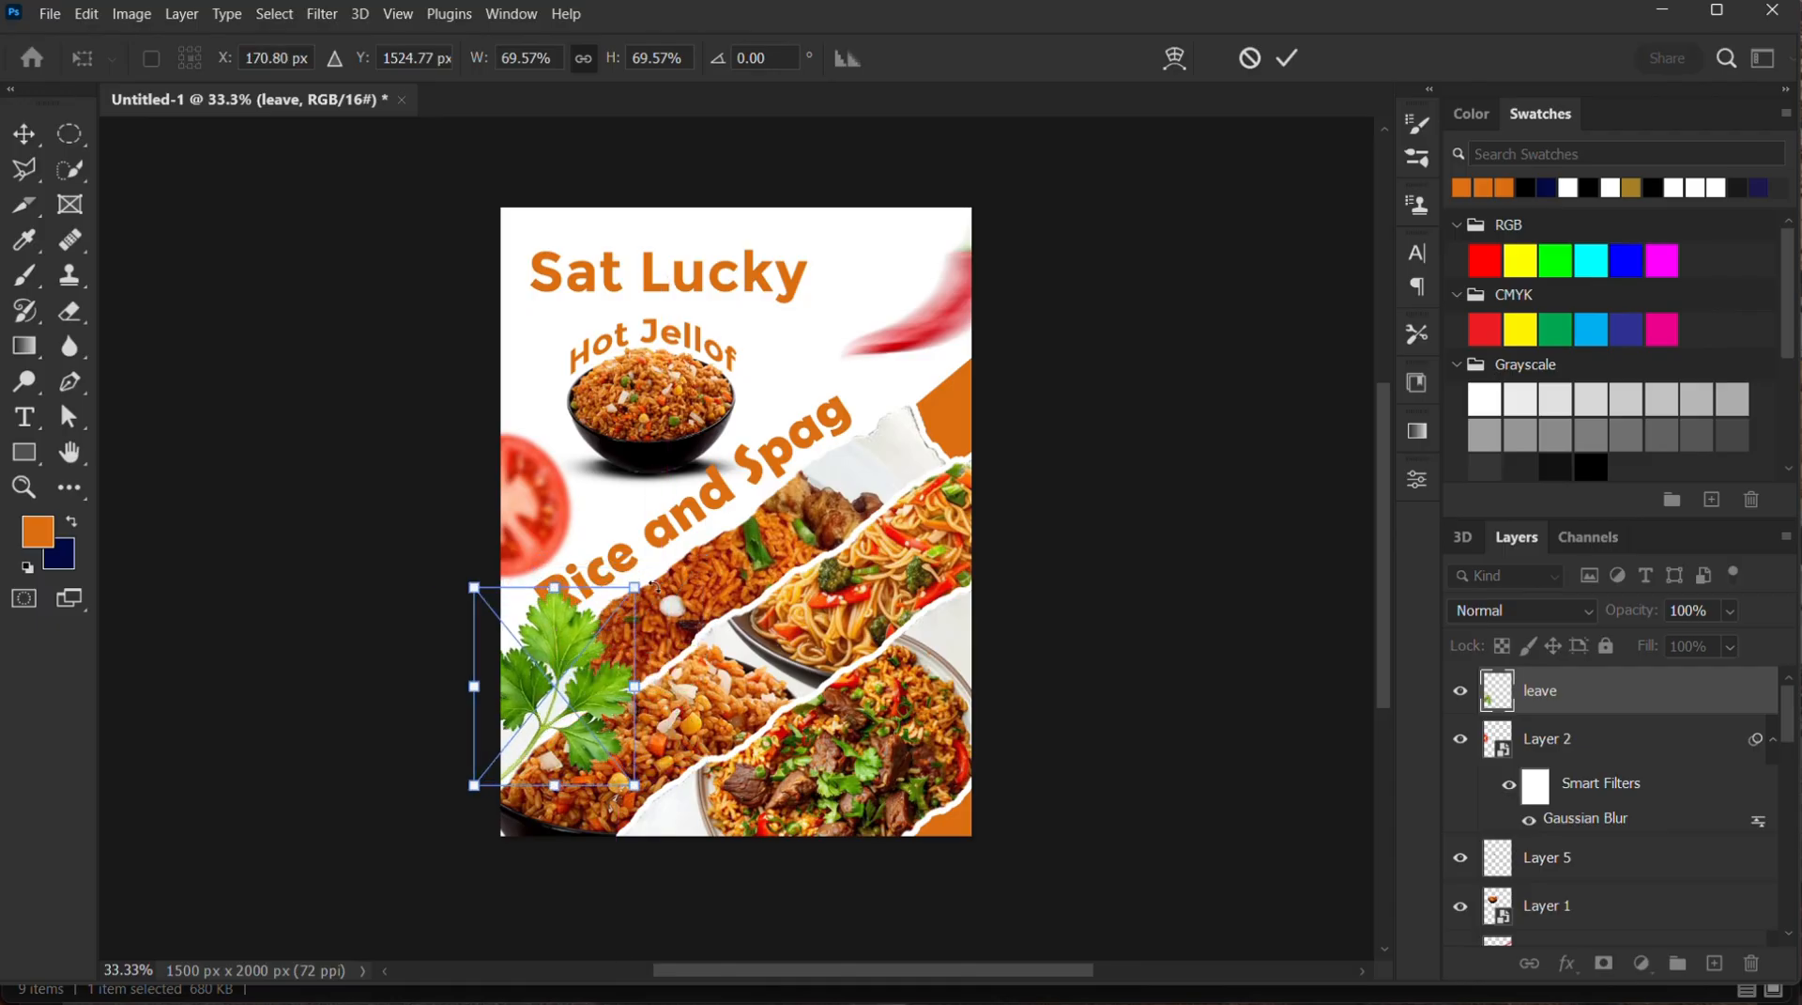
drag(655, 586, 665, 645)
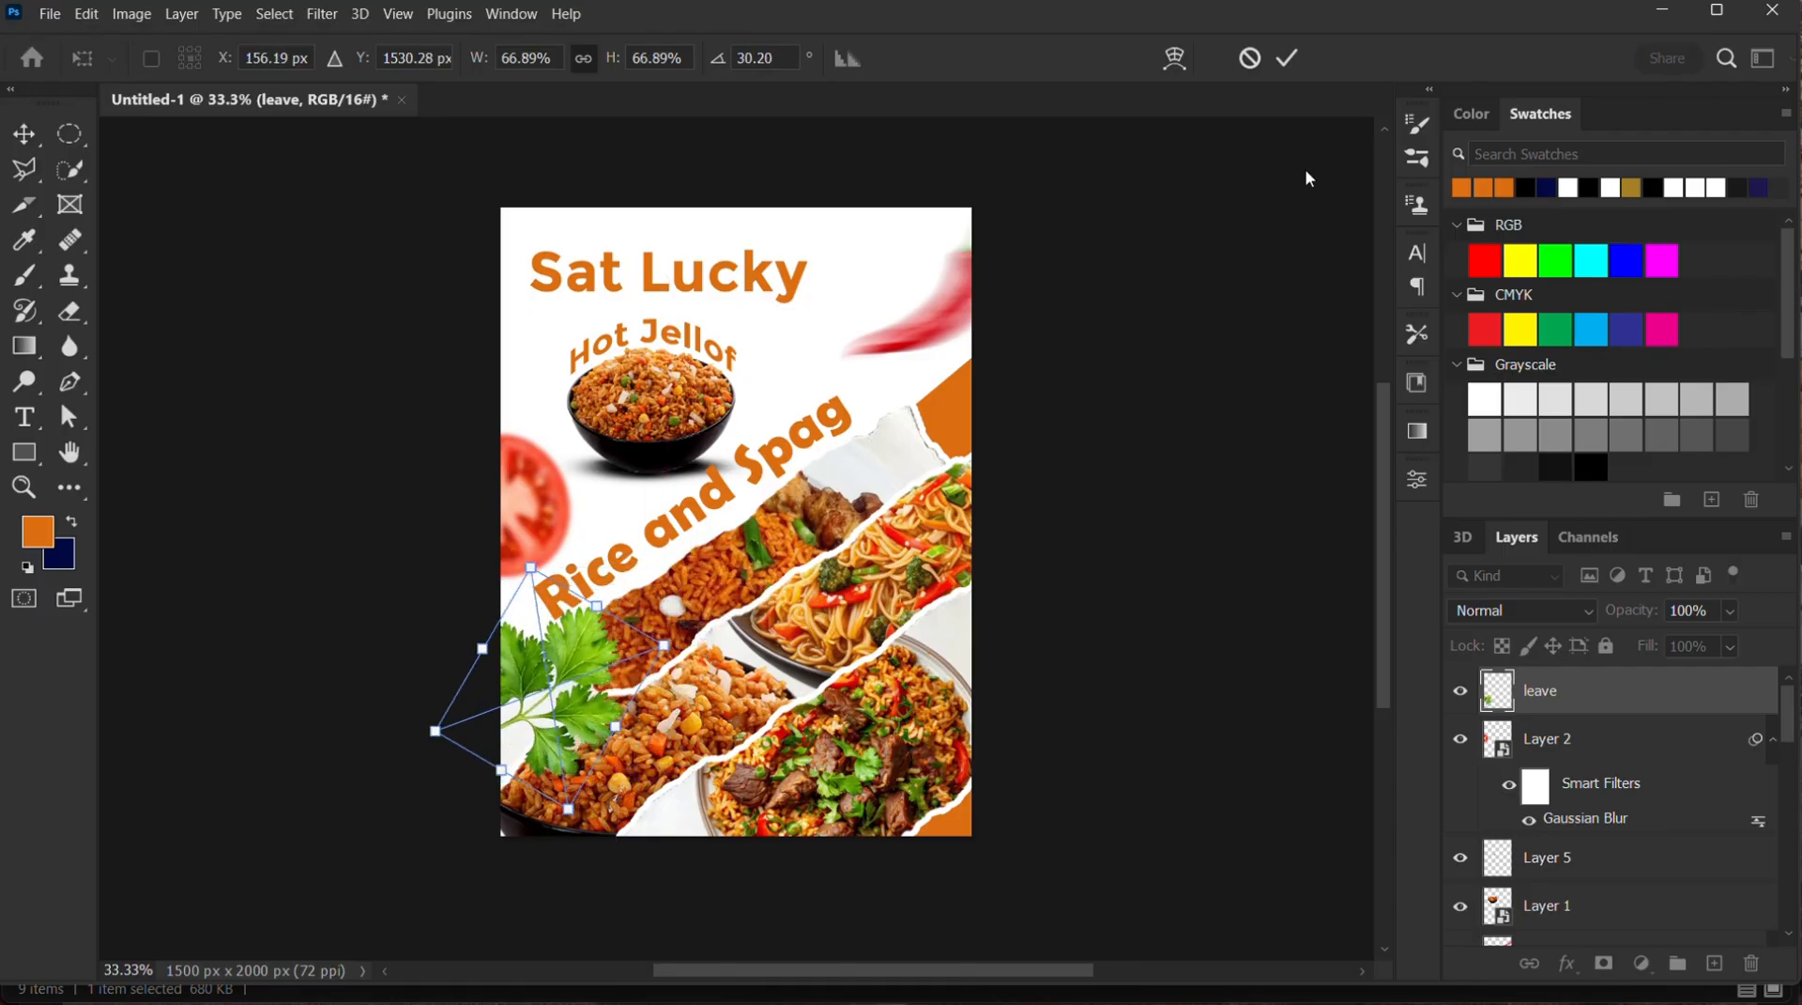
click(1288, 59)
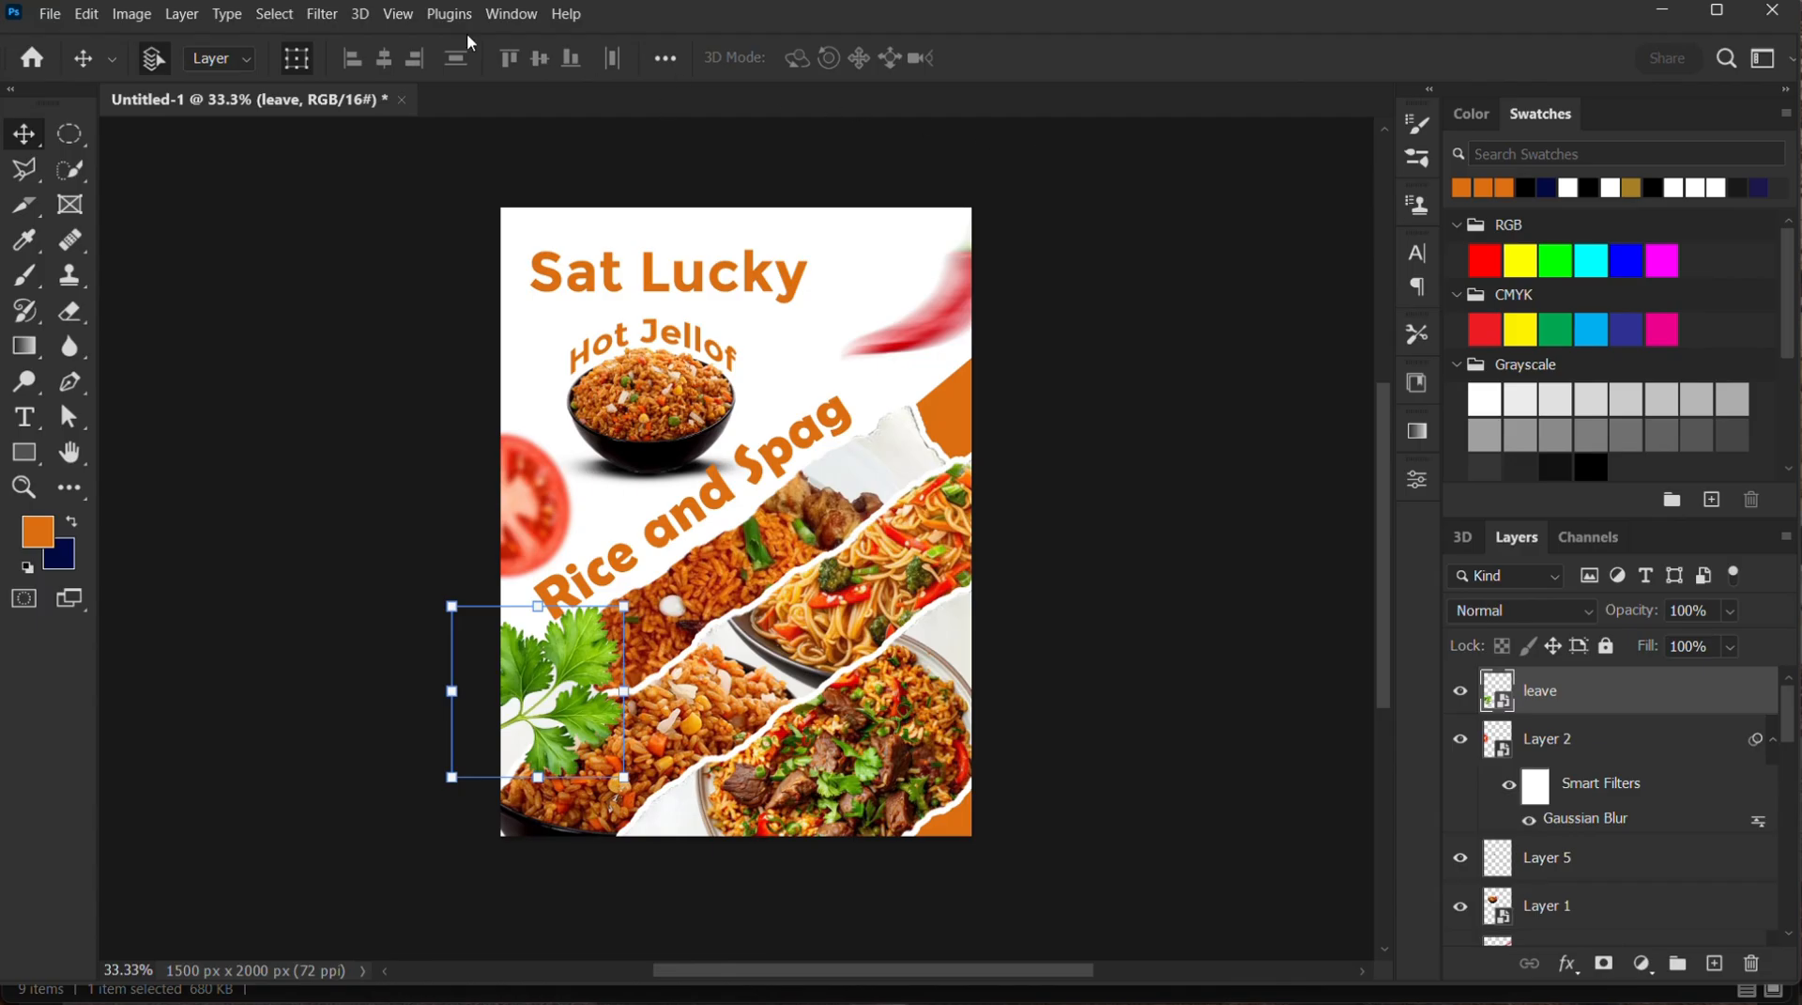
Apply a Gaussian Blur to the parsley leaf, raising the radius slightly above 7.6 pixels
click(322, 13)
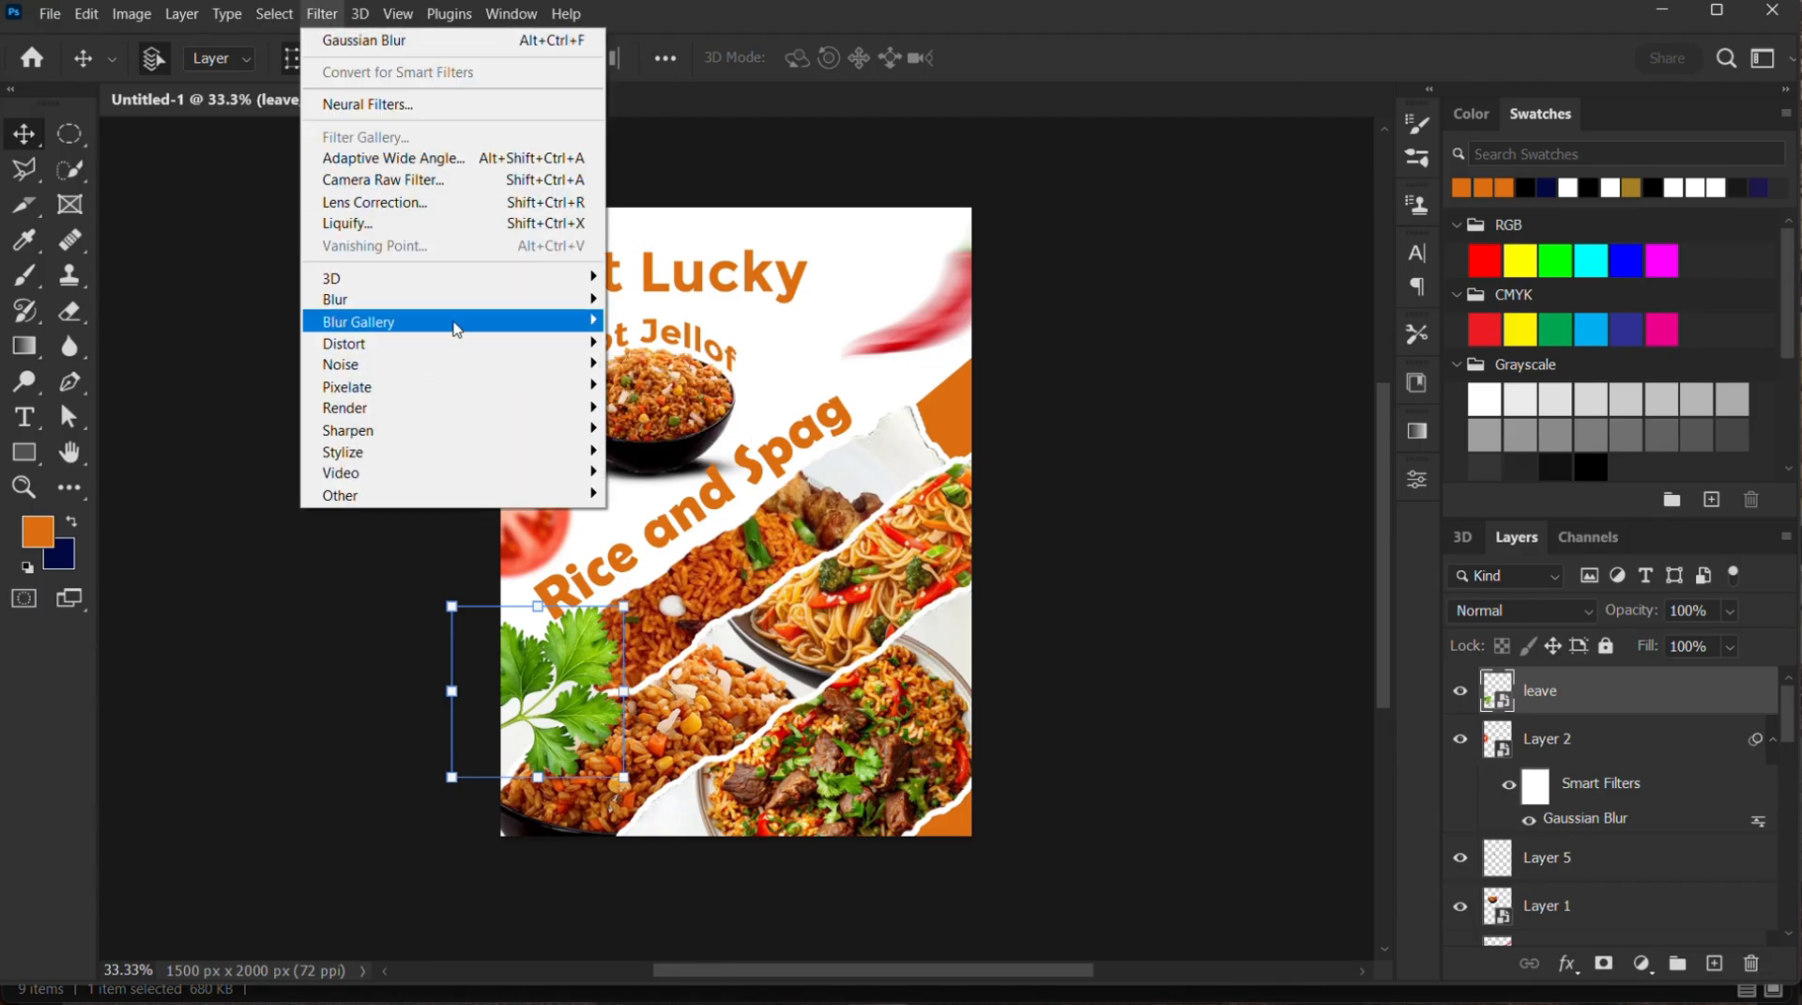
mouse_move(460, 300)
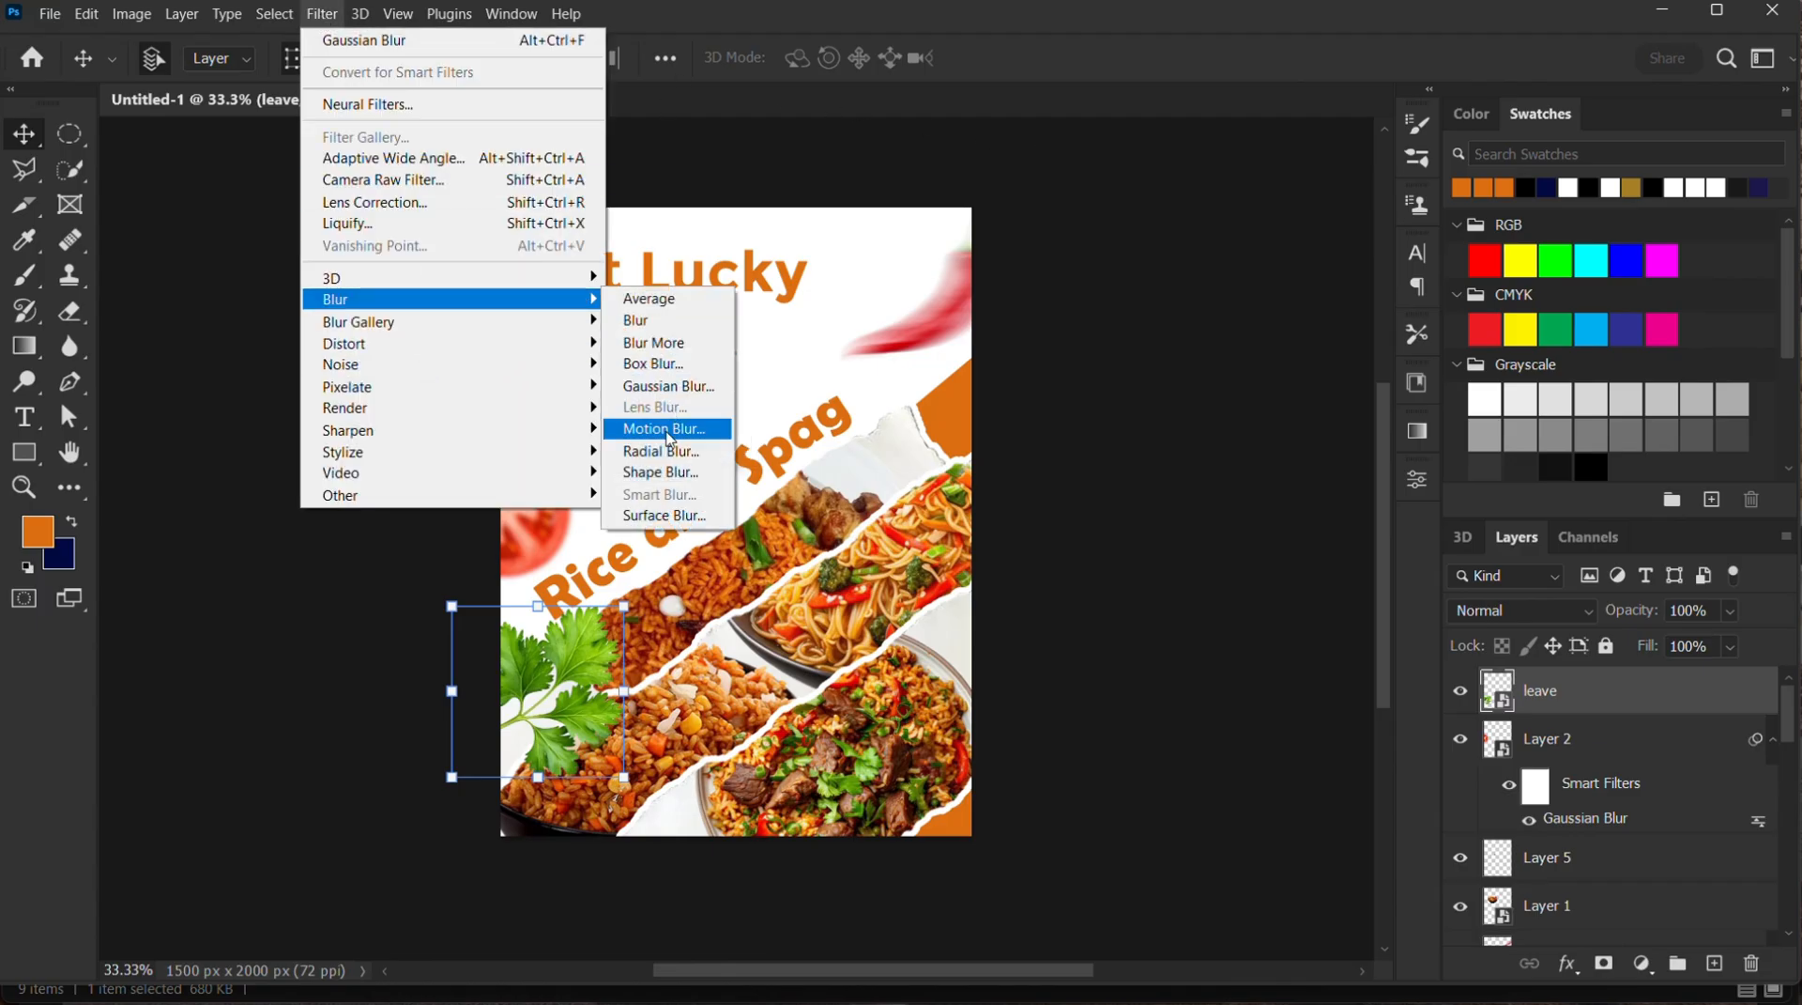
click(669, 386)
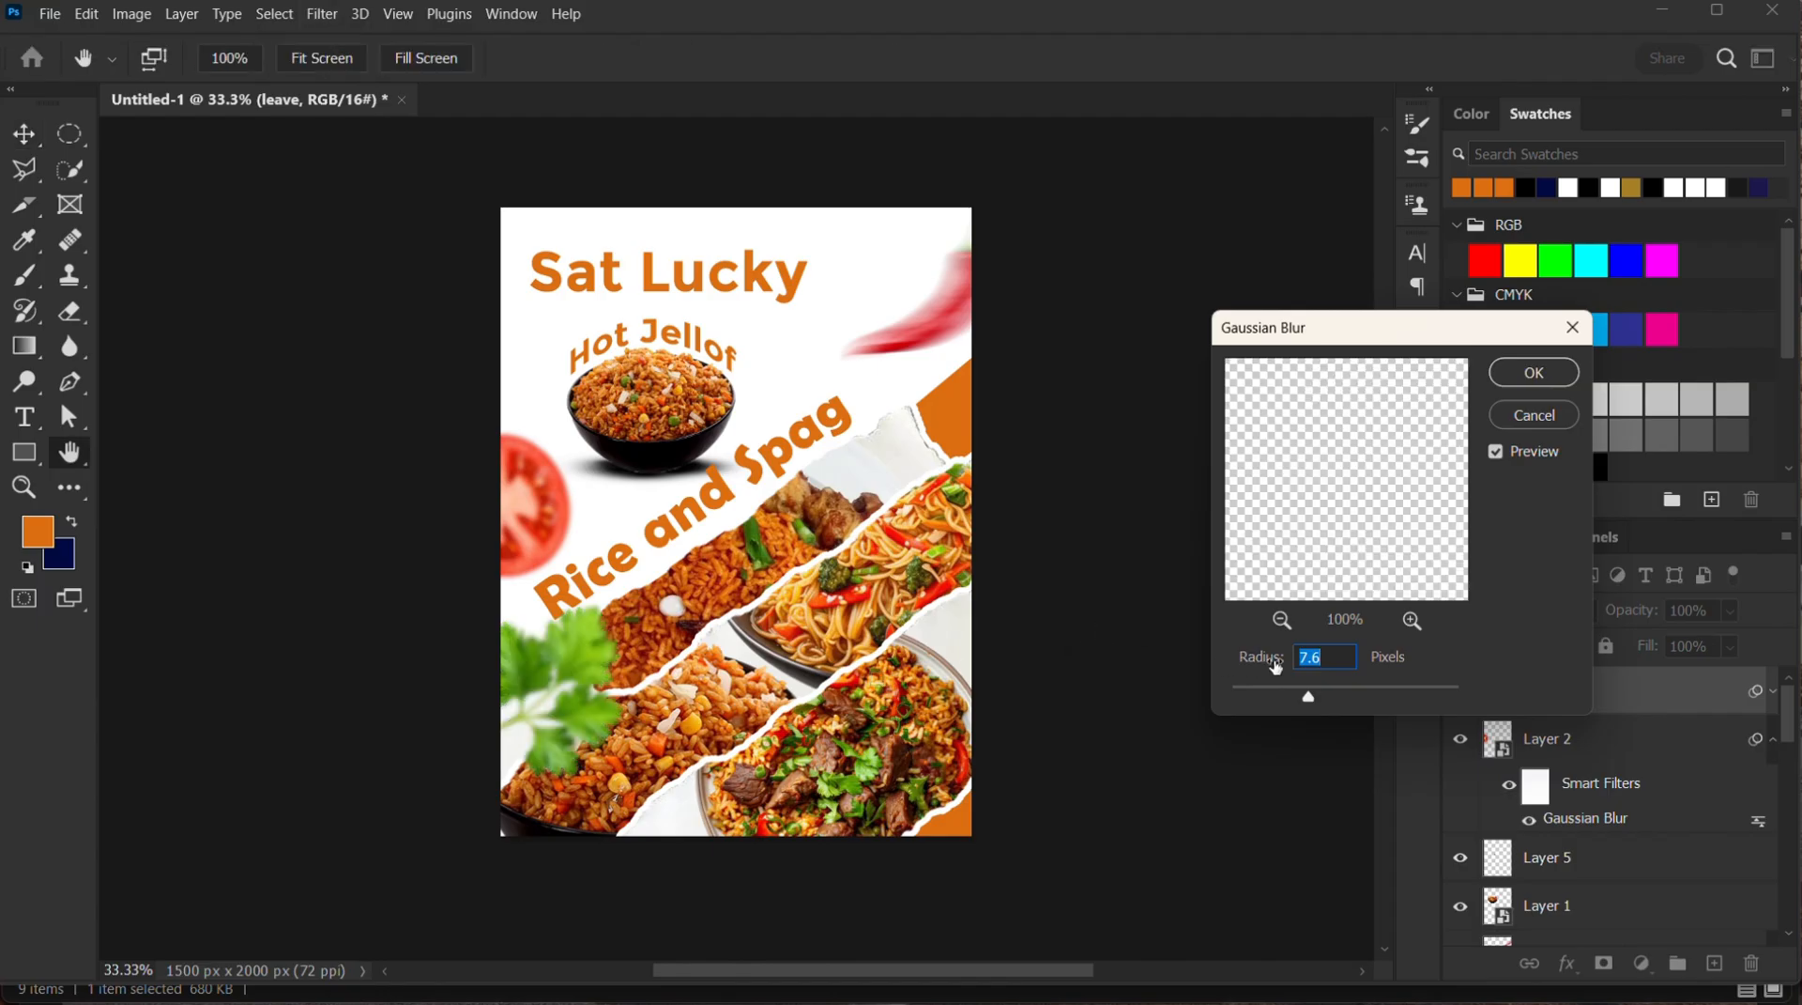
mouse_move(1307, 697)
mouse_down()
mouse_move(1338, 704)
mouse_move(1314, 700)
mouse_up()
drag(1308, 702, 1319, 702)
drag(1313, 700, 1324, 701)
click(1534, 372)
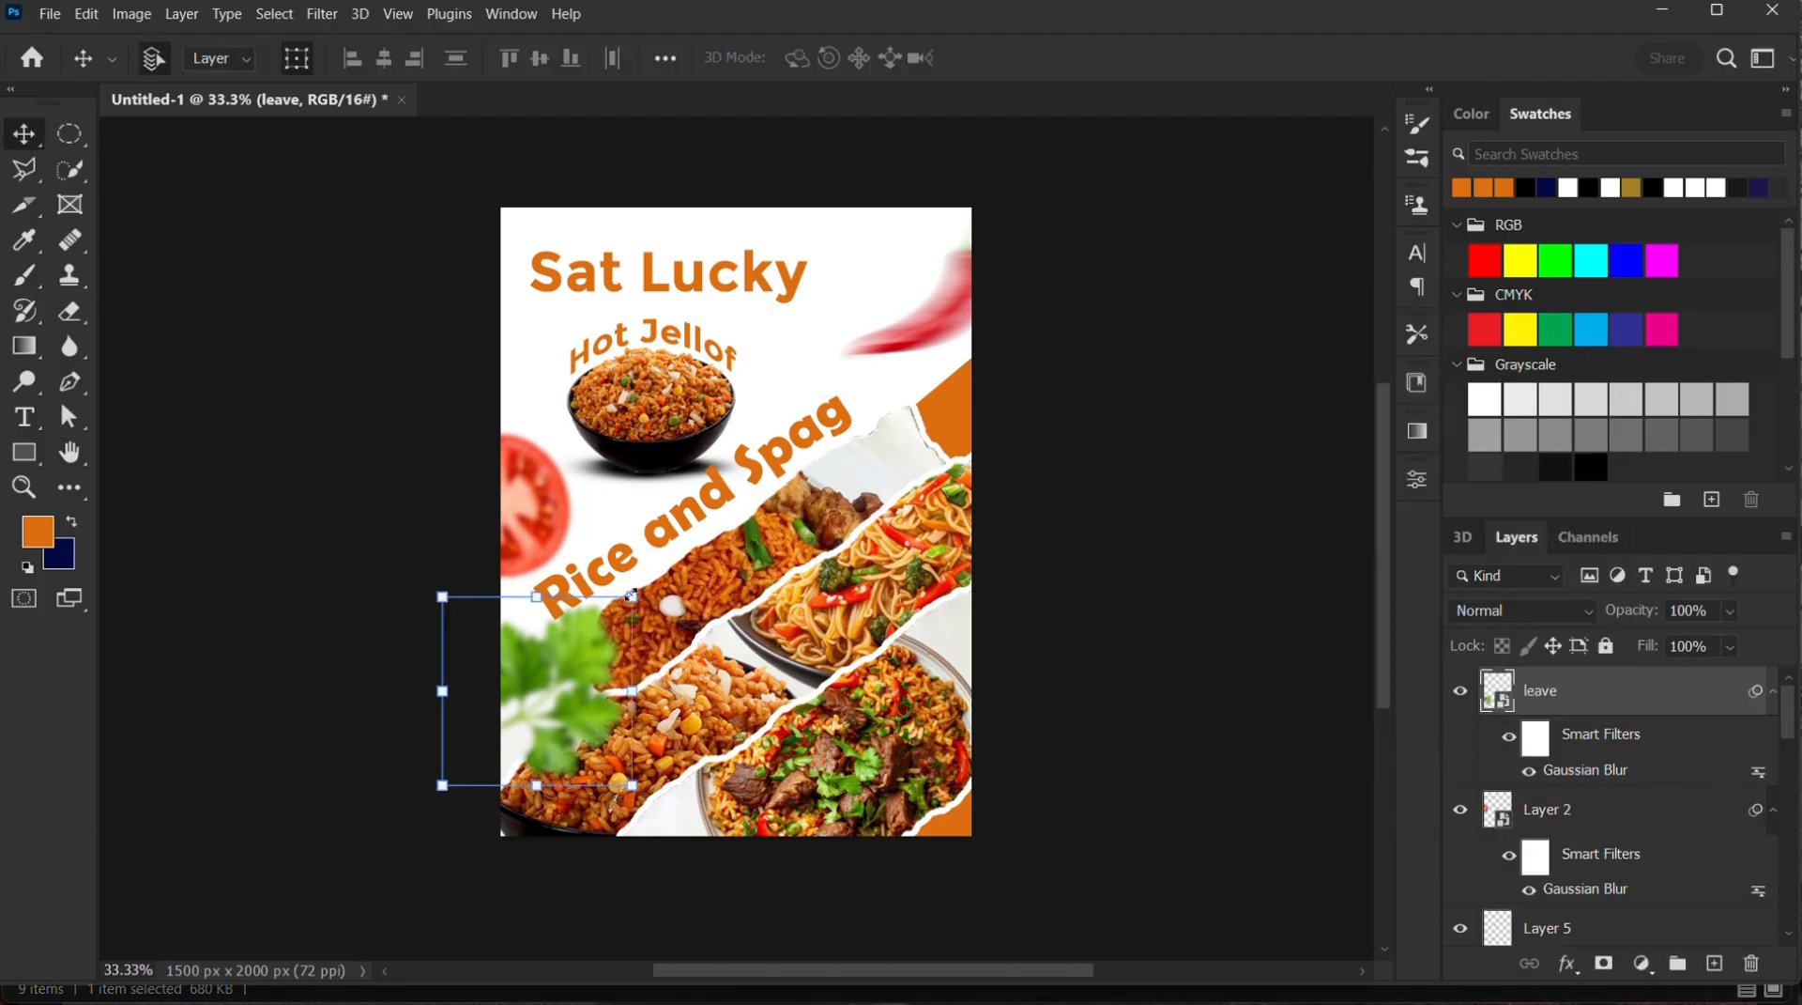
Scale the blurred parsley leaf down to about 50% at the flyer's left edge and deselect it
click(630, 595)
click(967, 411)
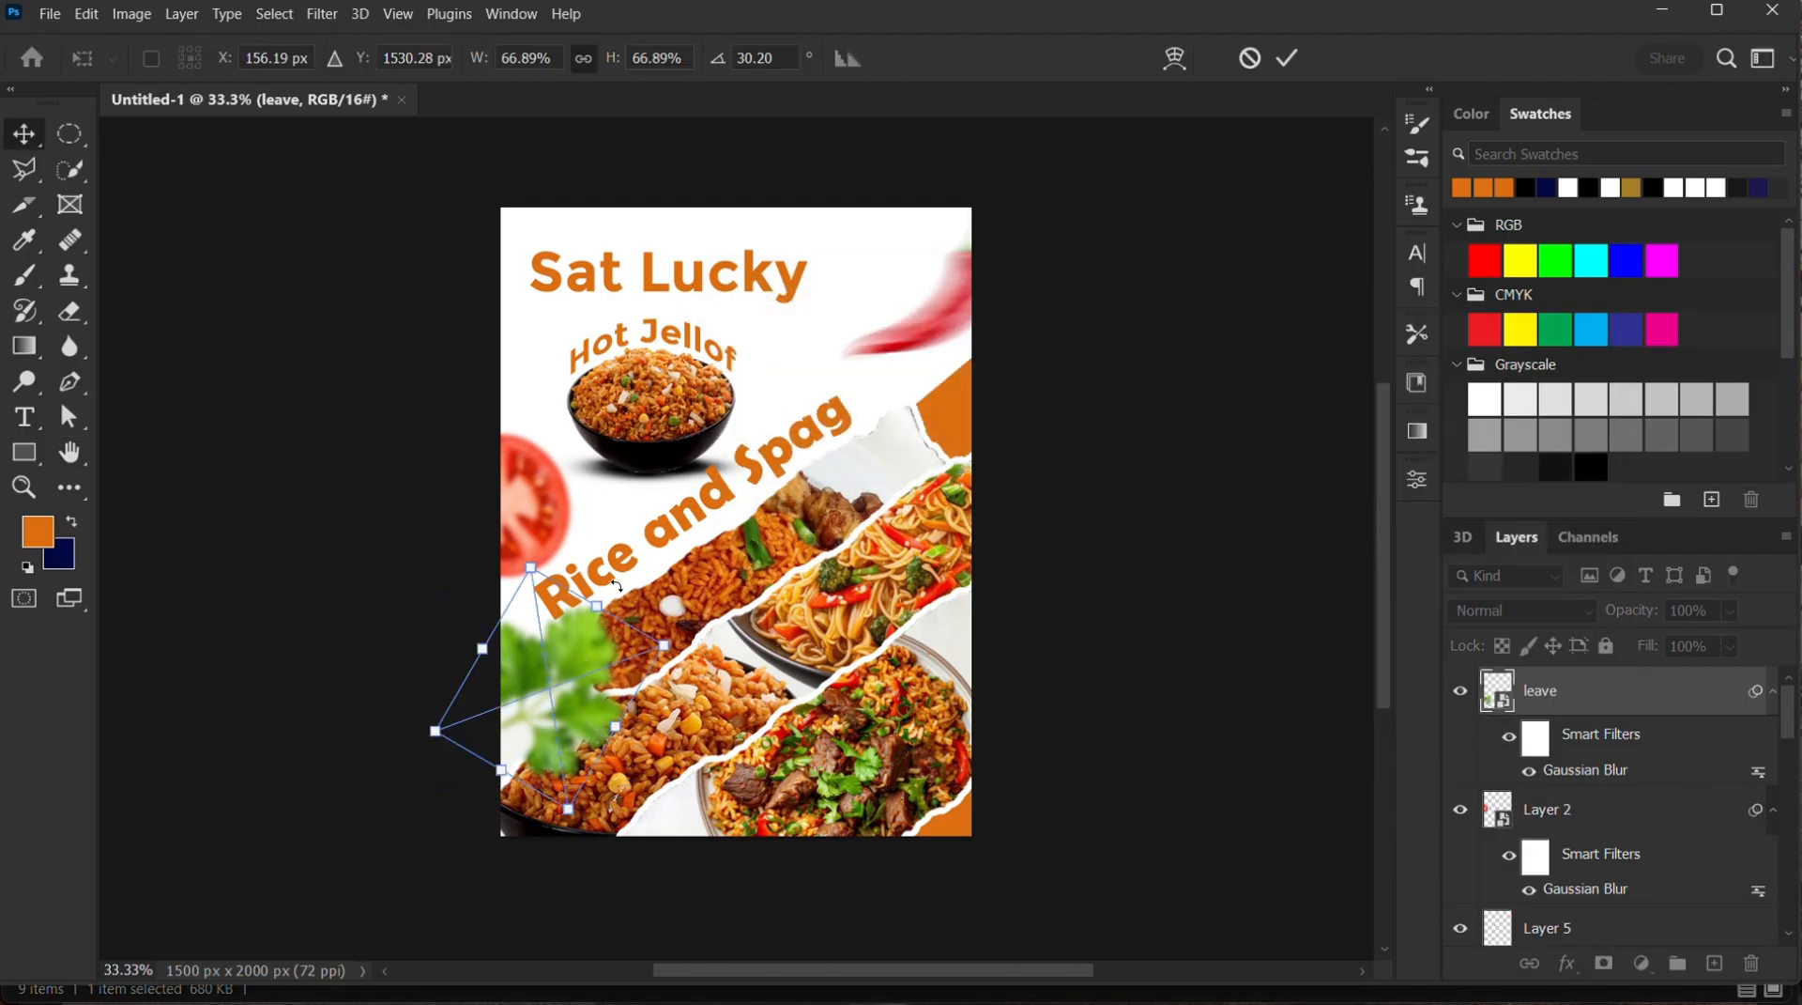
drag(666, 645, 669, 635)
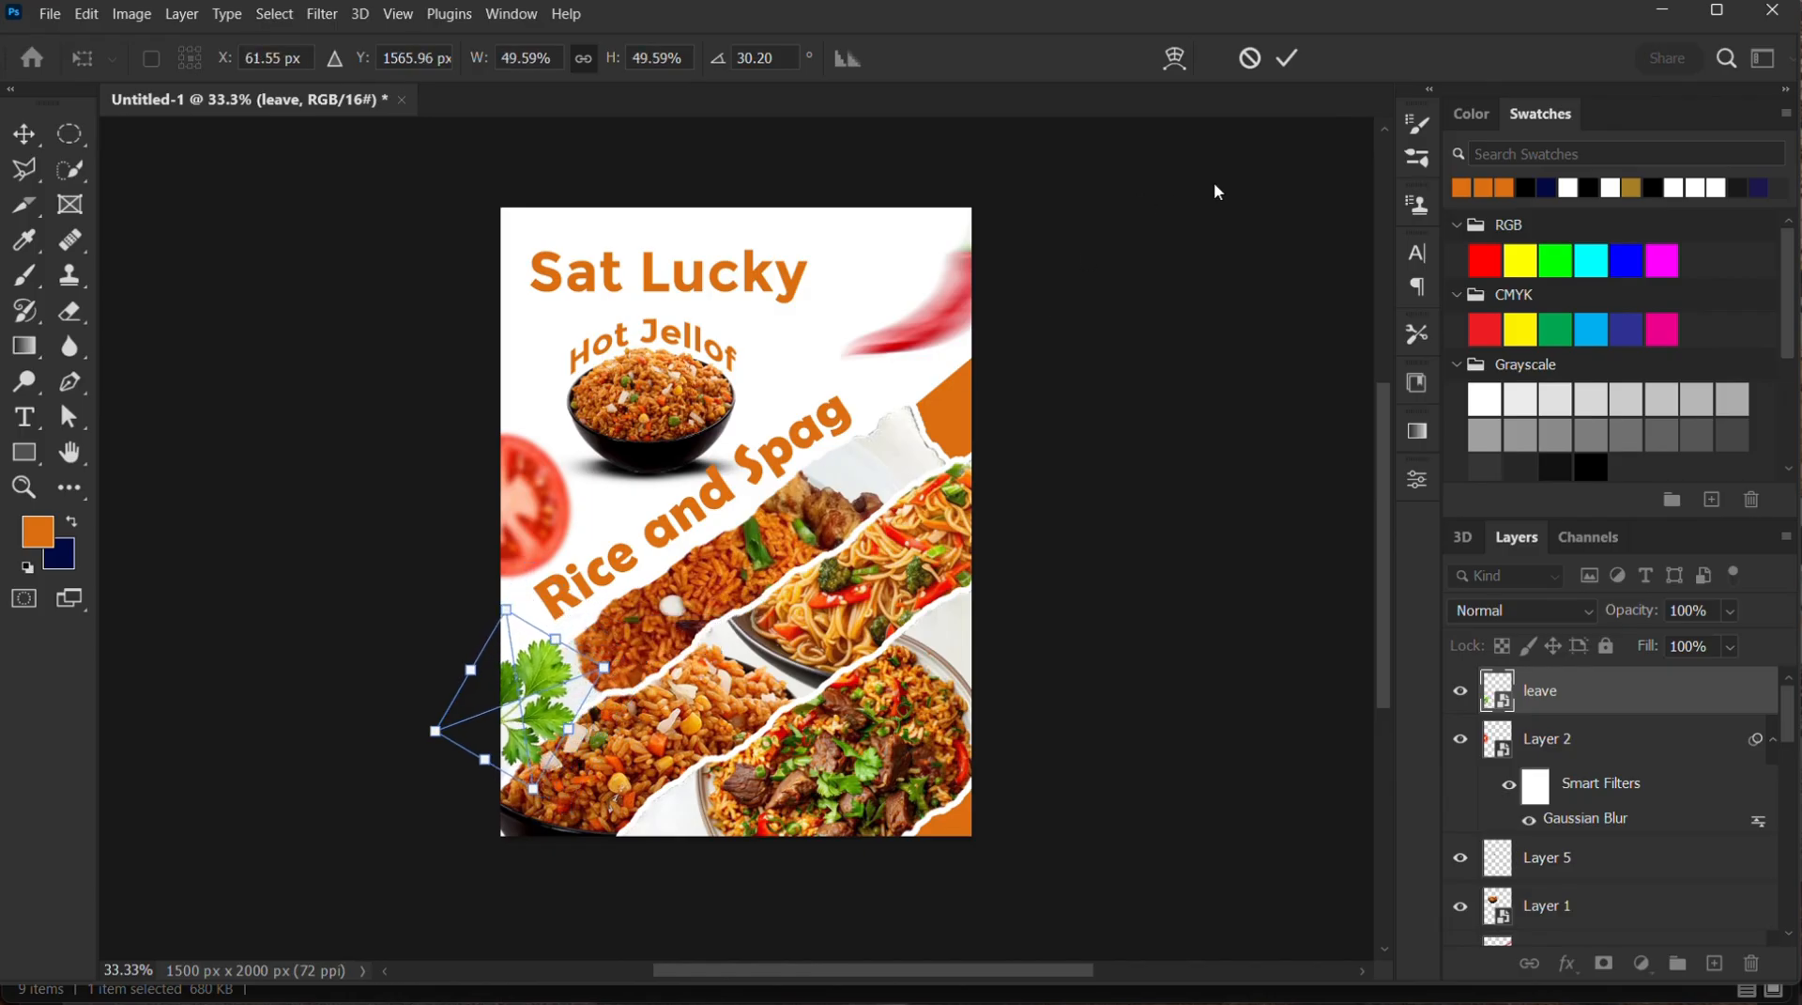
click(1286, 62)
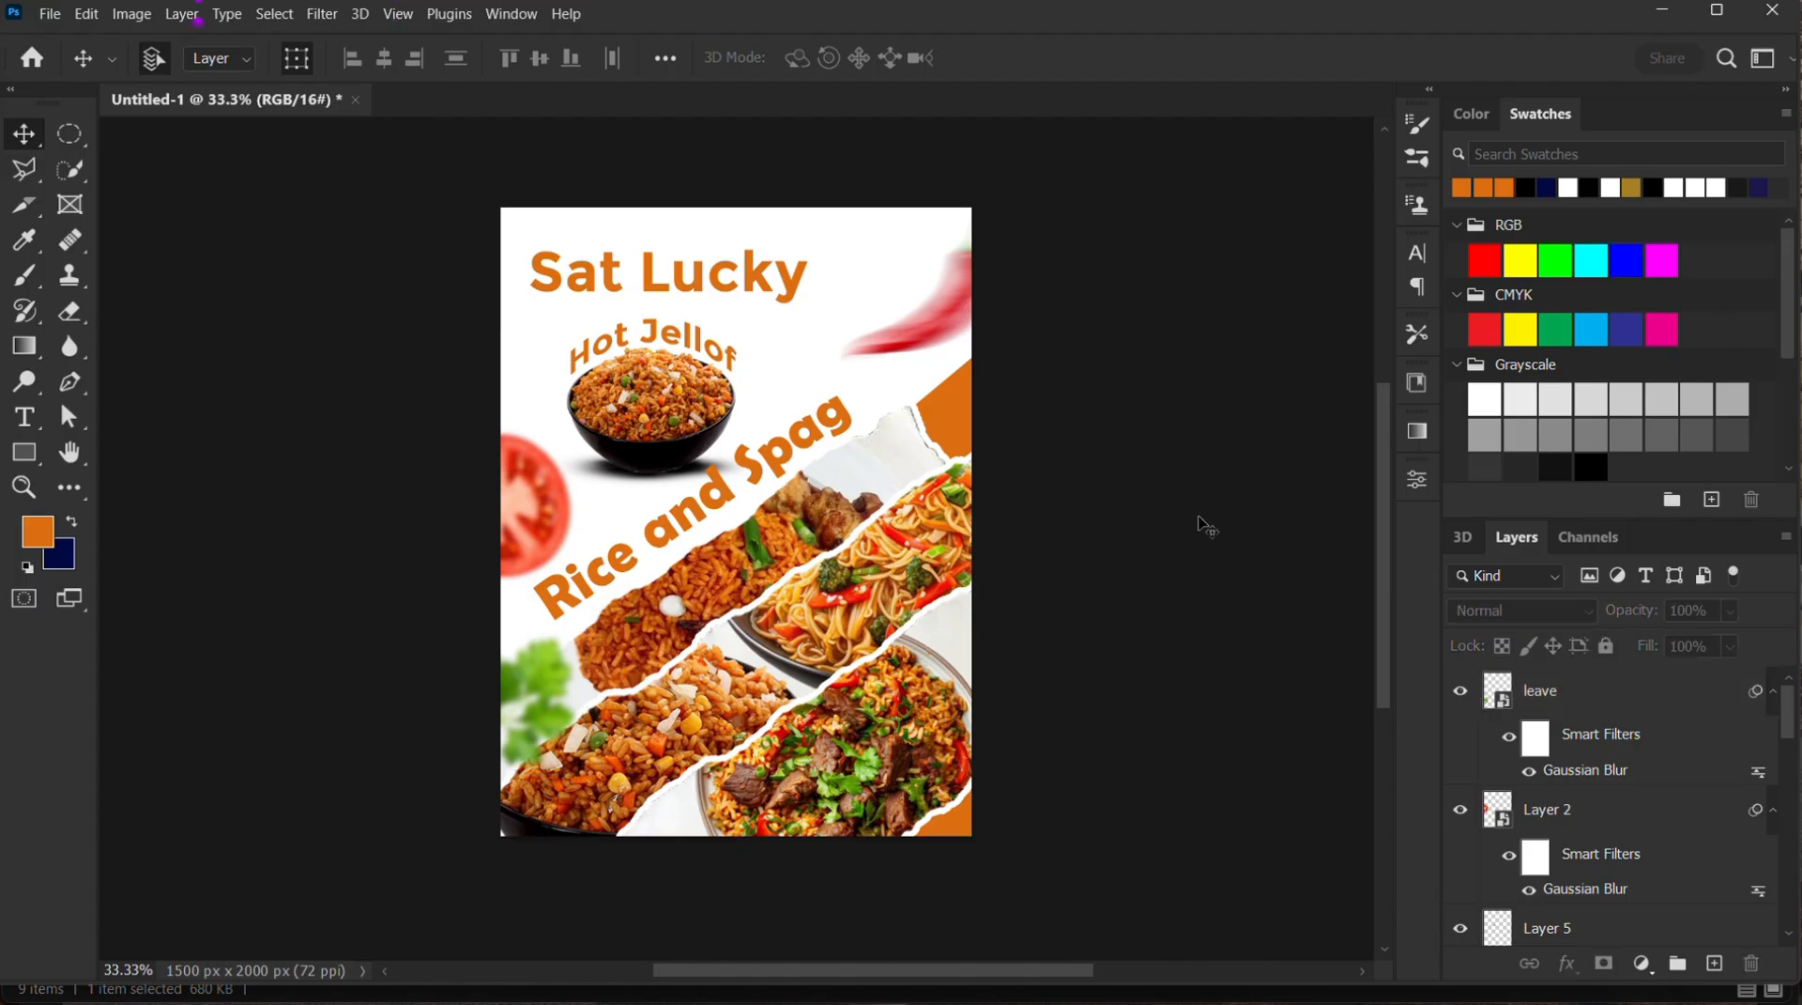
Bring the green leaves image from the Source files folder beside the rice bowl, scaled to about 55% and rotated about 28.5° counter-clockwise
click(789, 993)
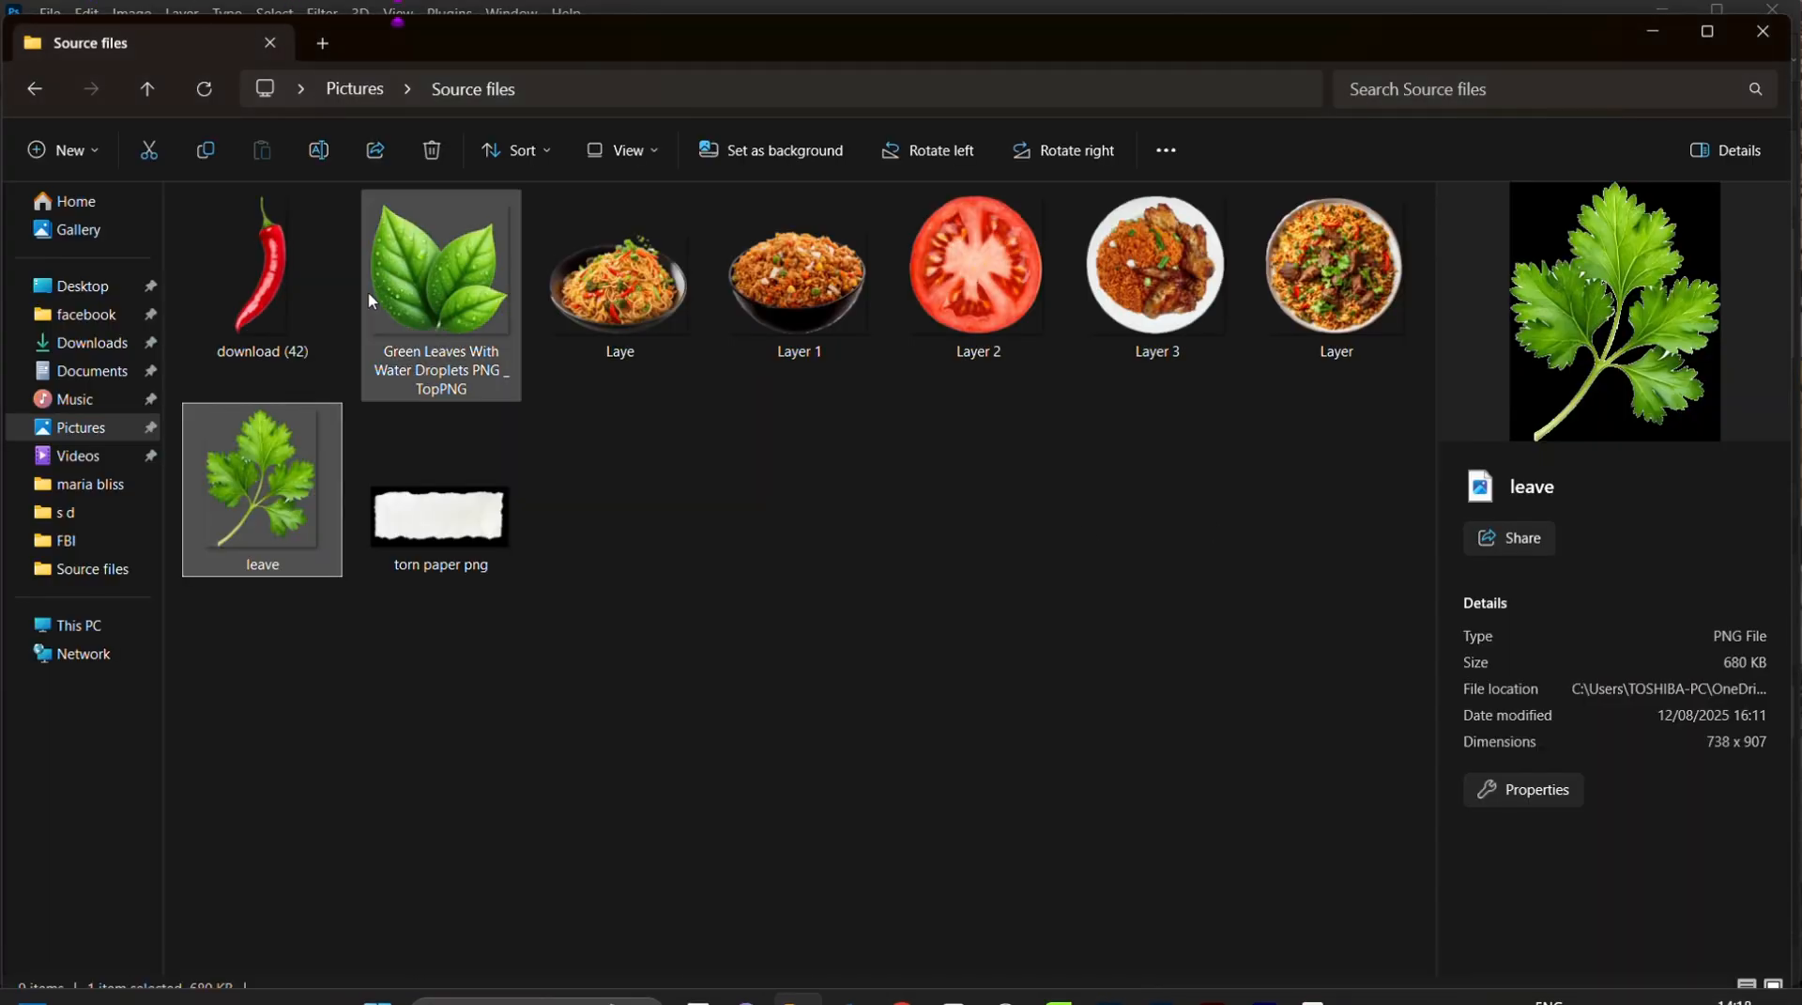
drag(442, 281, 779, 351)
drag(710, 230, 791, 308)
drag(854, 360, 816, 362)
drag(876, 415, 825, 371)
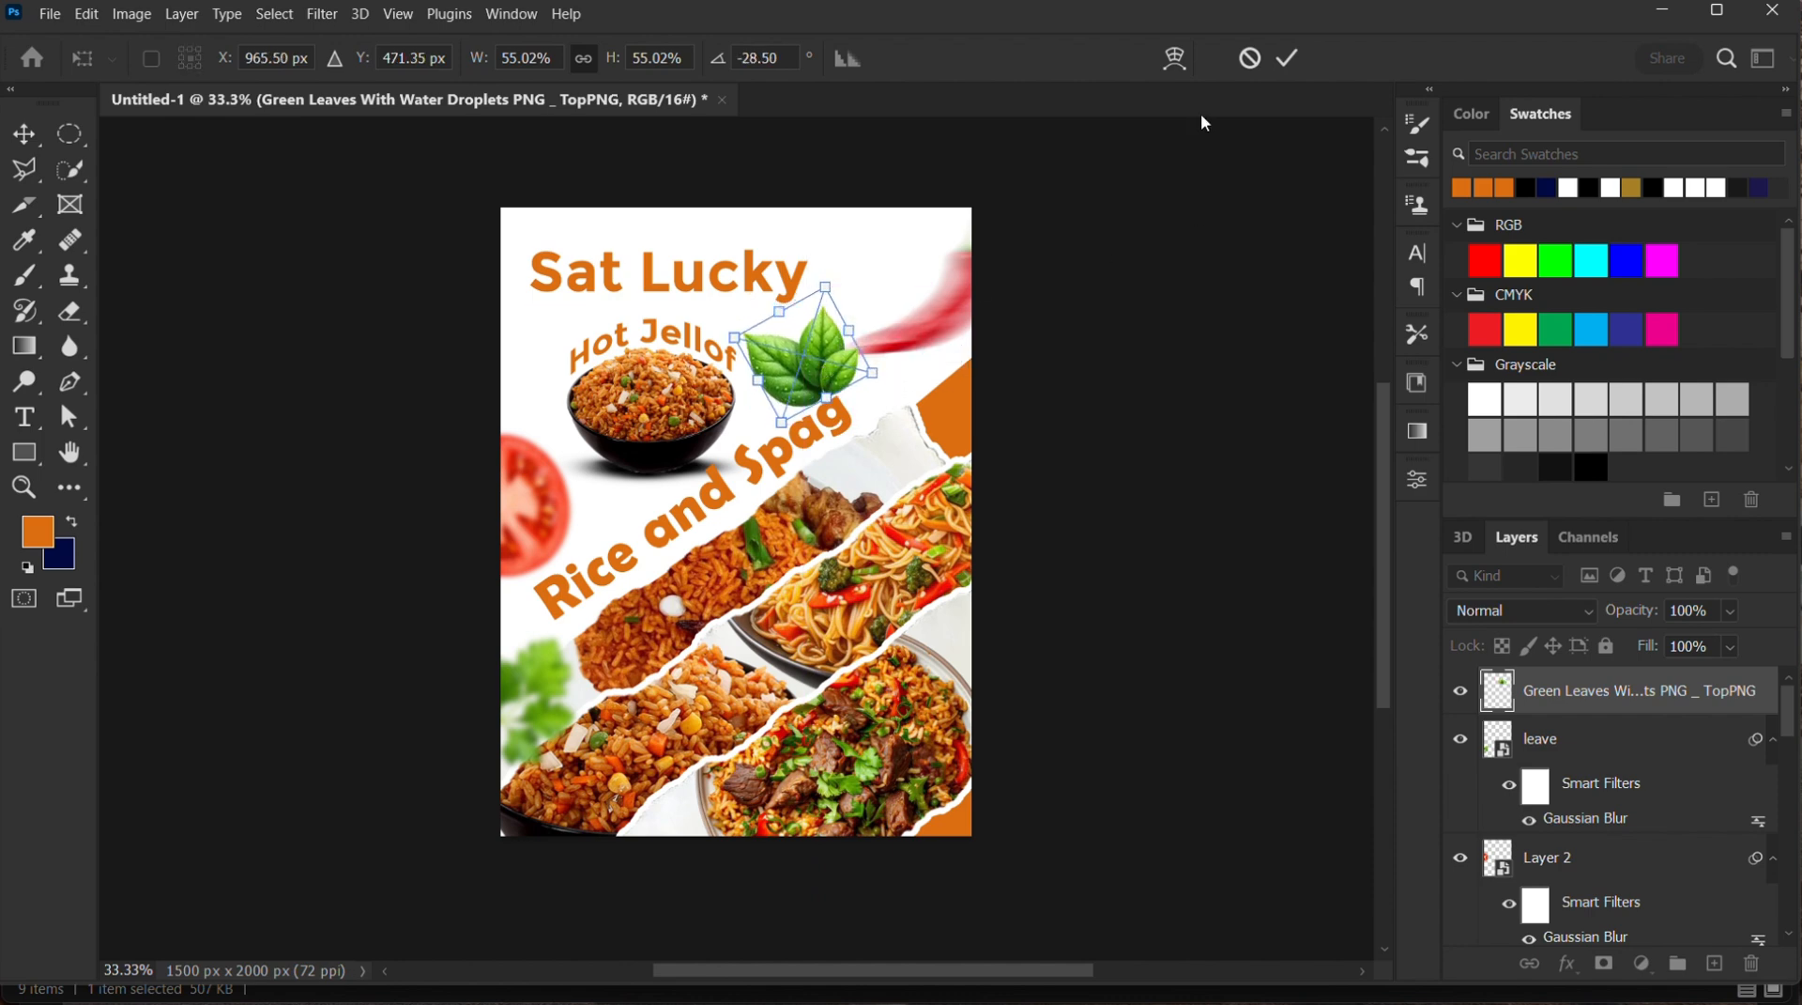
click(1287, 58)
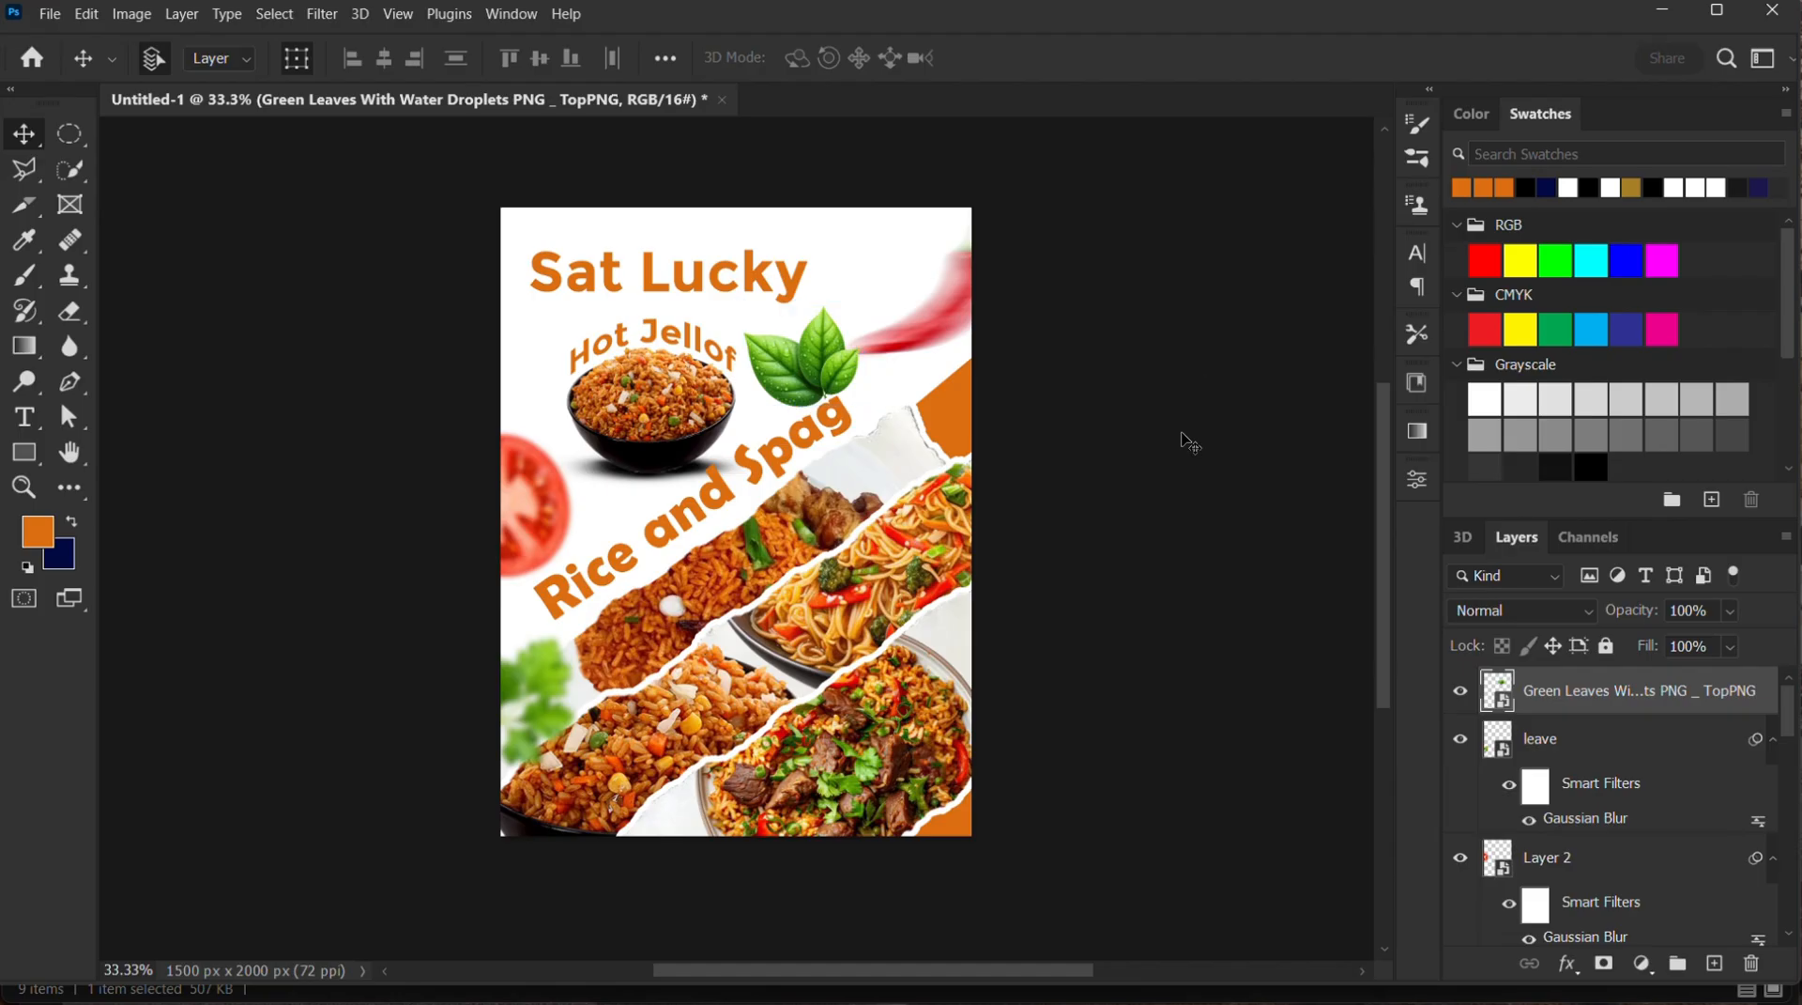
Apply a Motion Blur at a 5° angle with a distance slightly above 35 pixels to the green leaves, and nudge them closer to the bowl
click(322, 14)
mouse_move(443, 312)
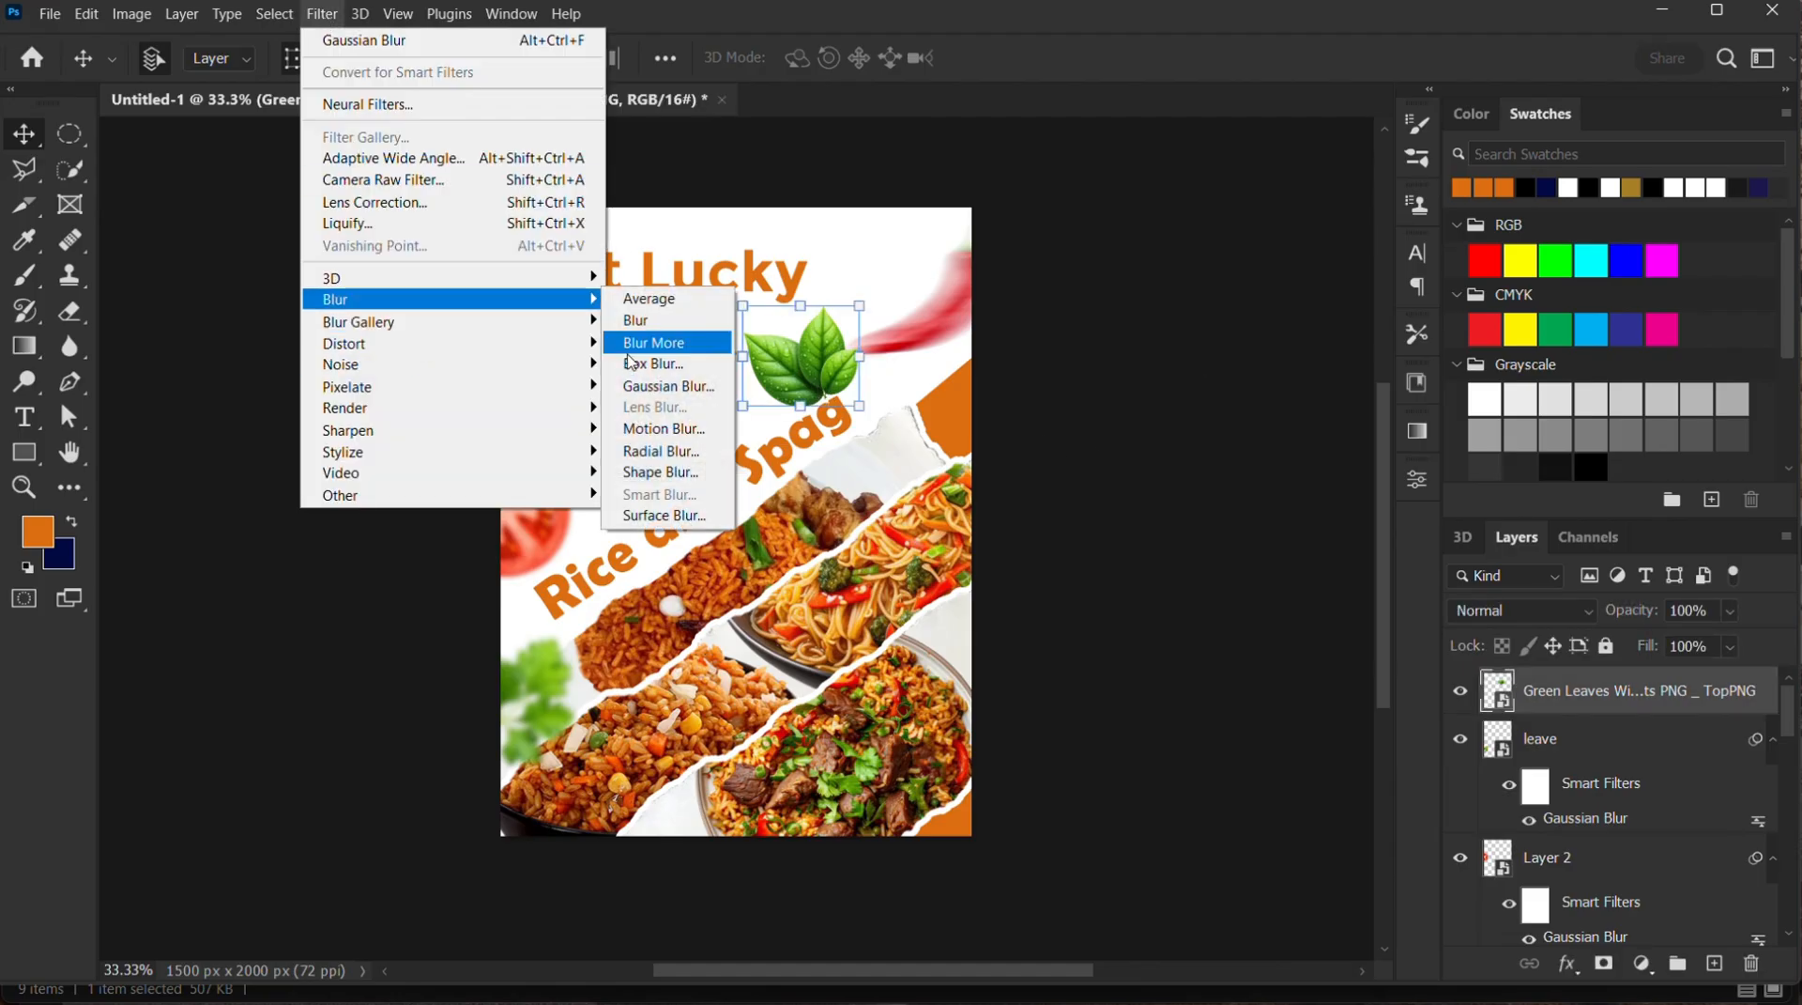
click(664, 428)
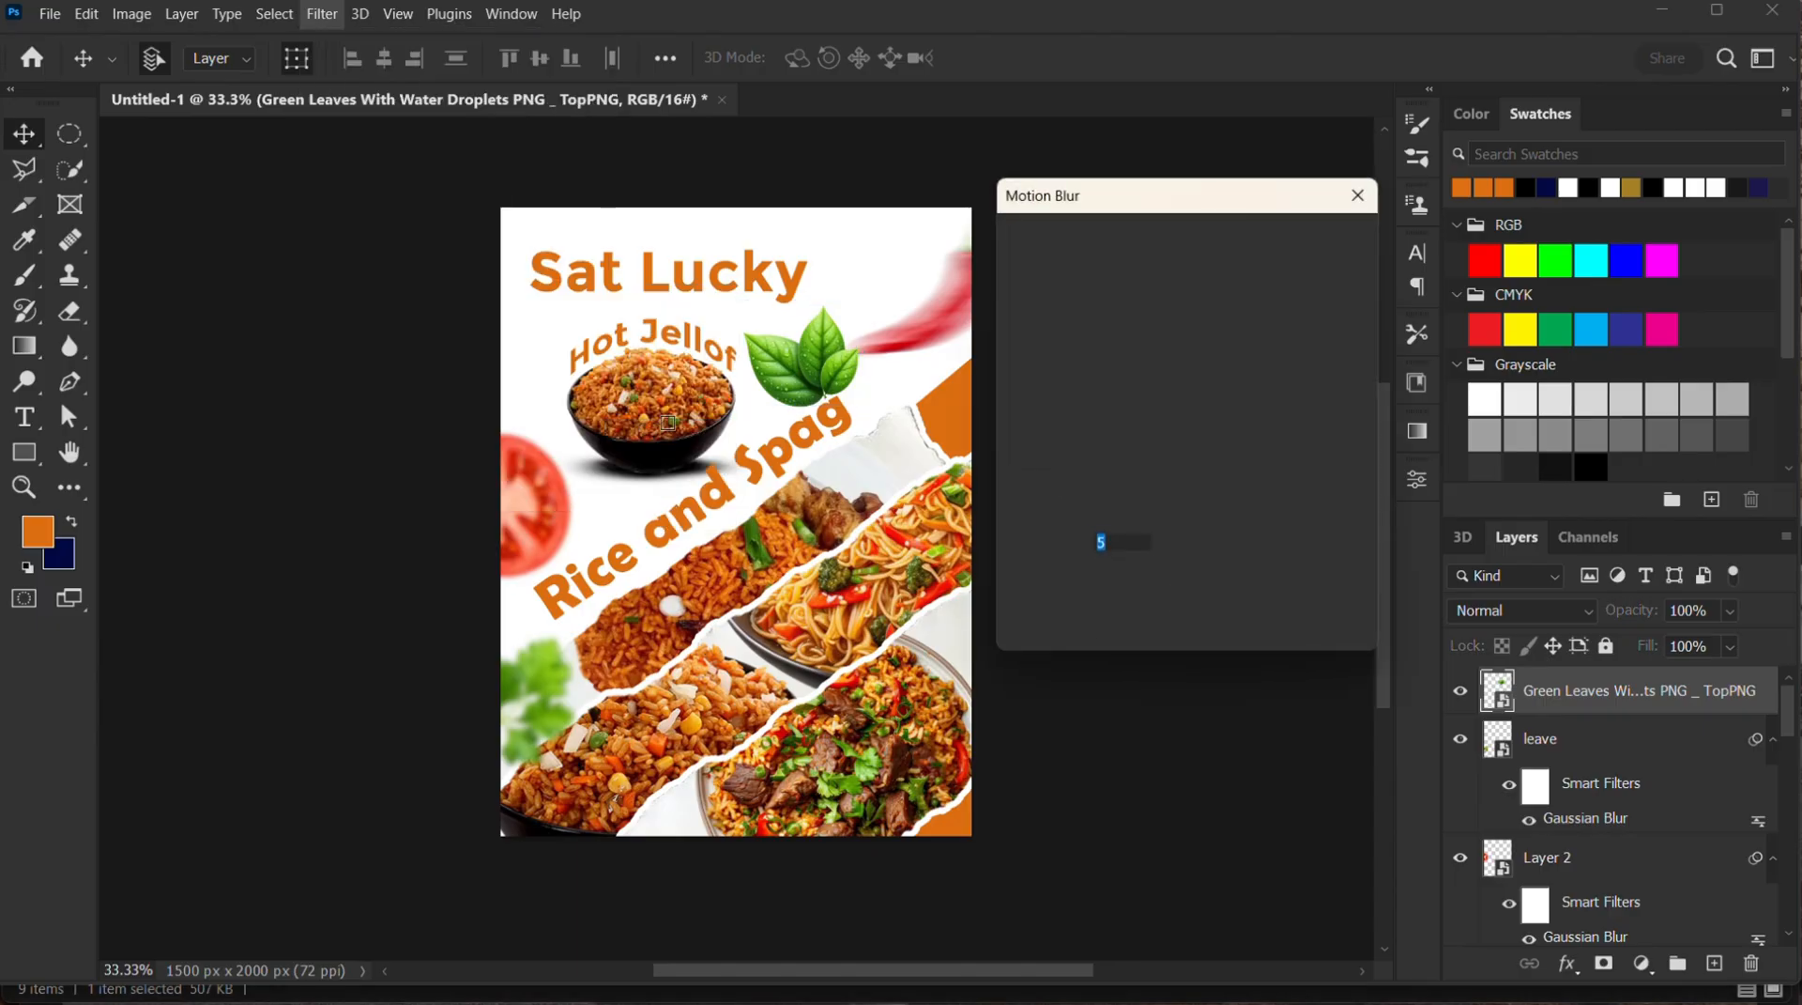
key(Tab)
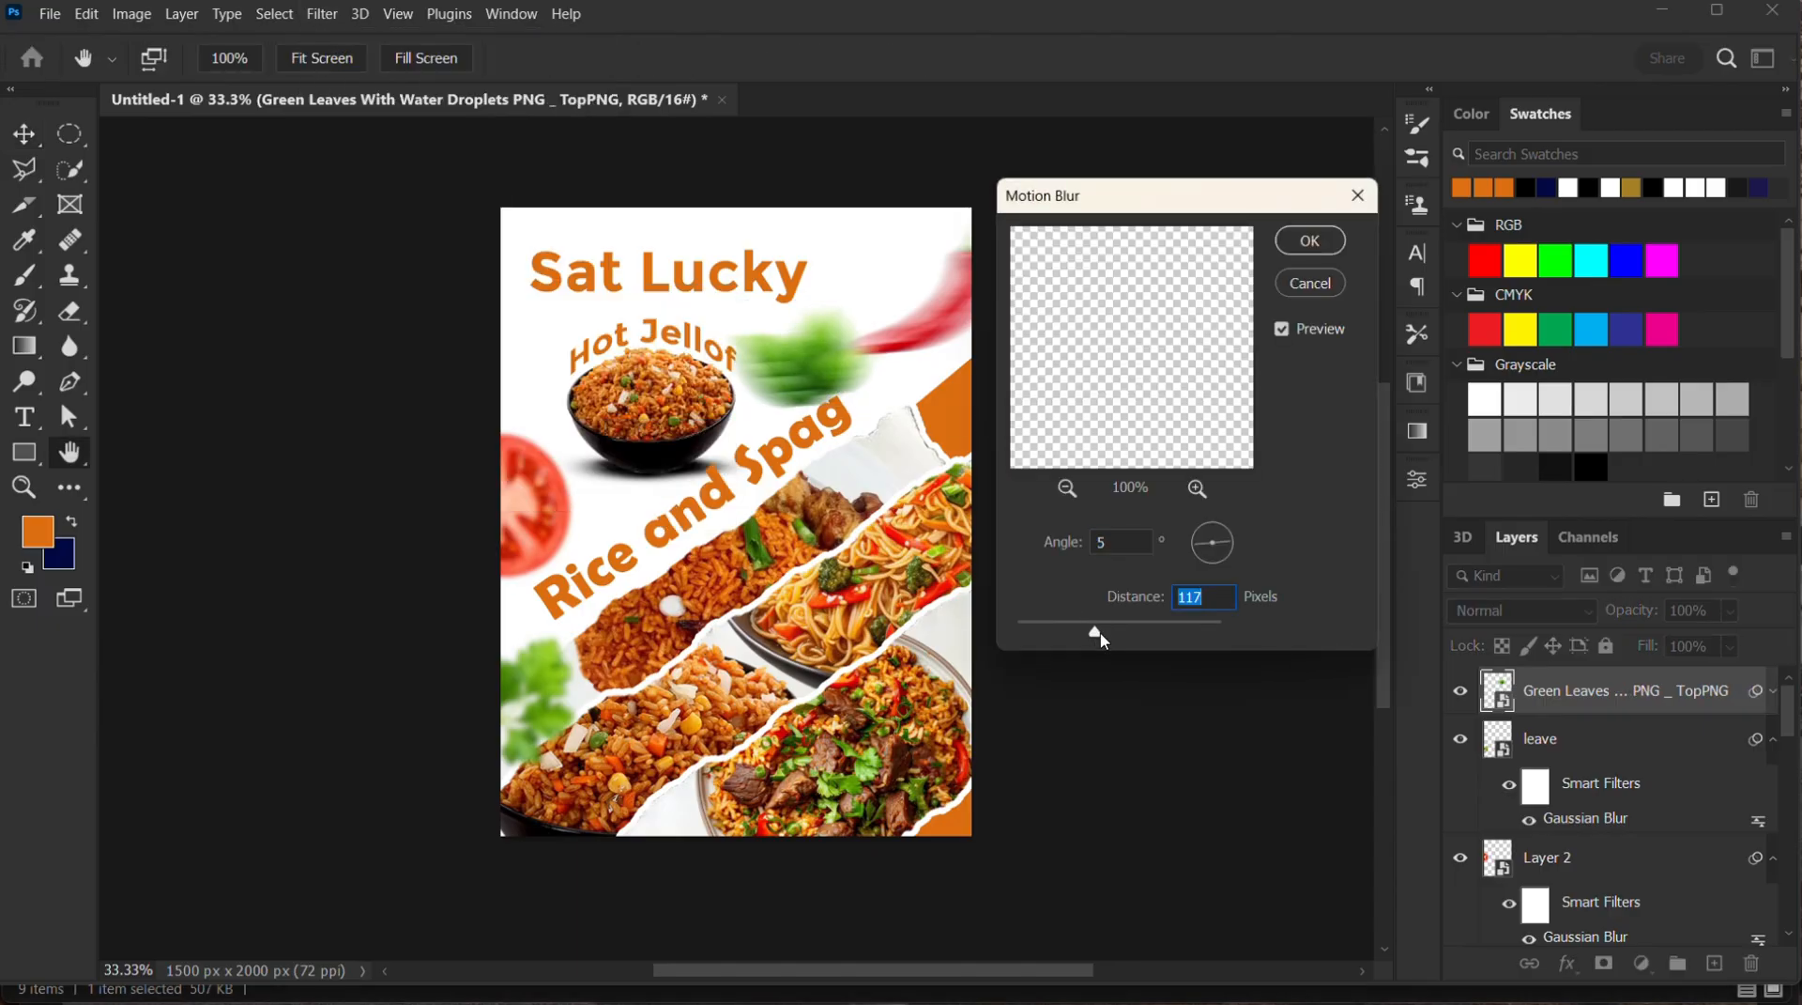
drag(1094, 637, 1074, 638)
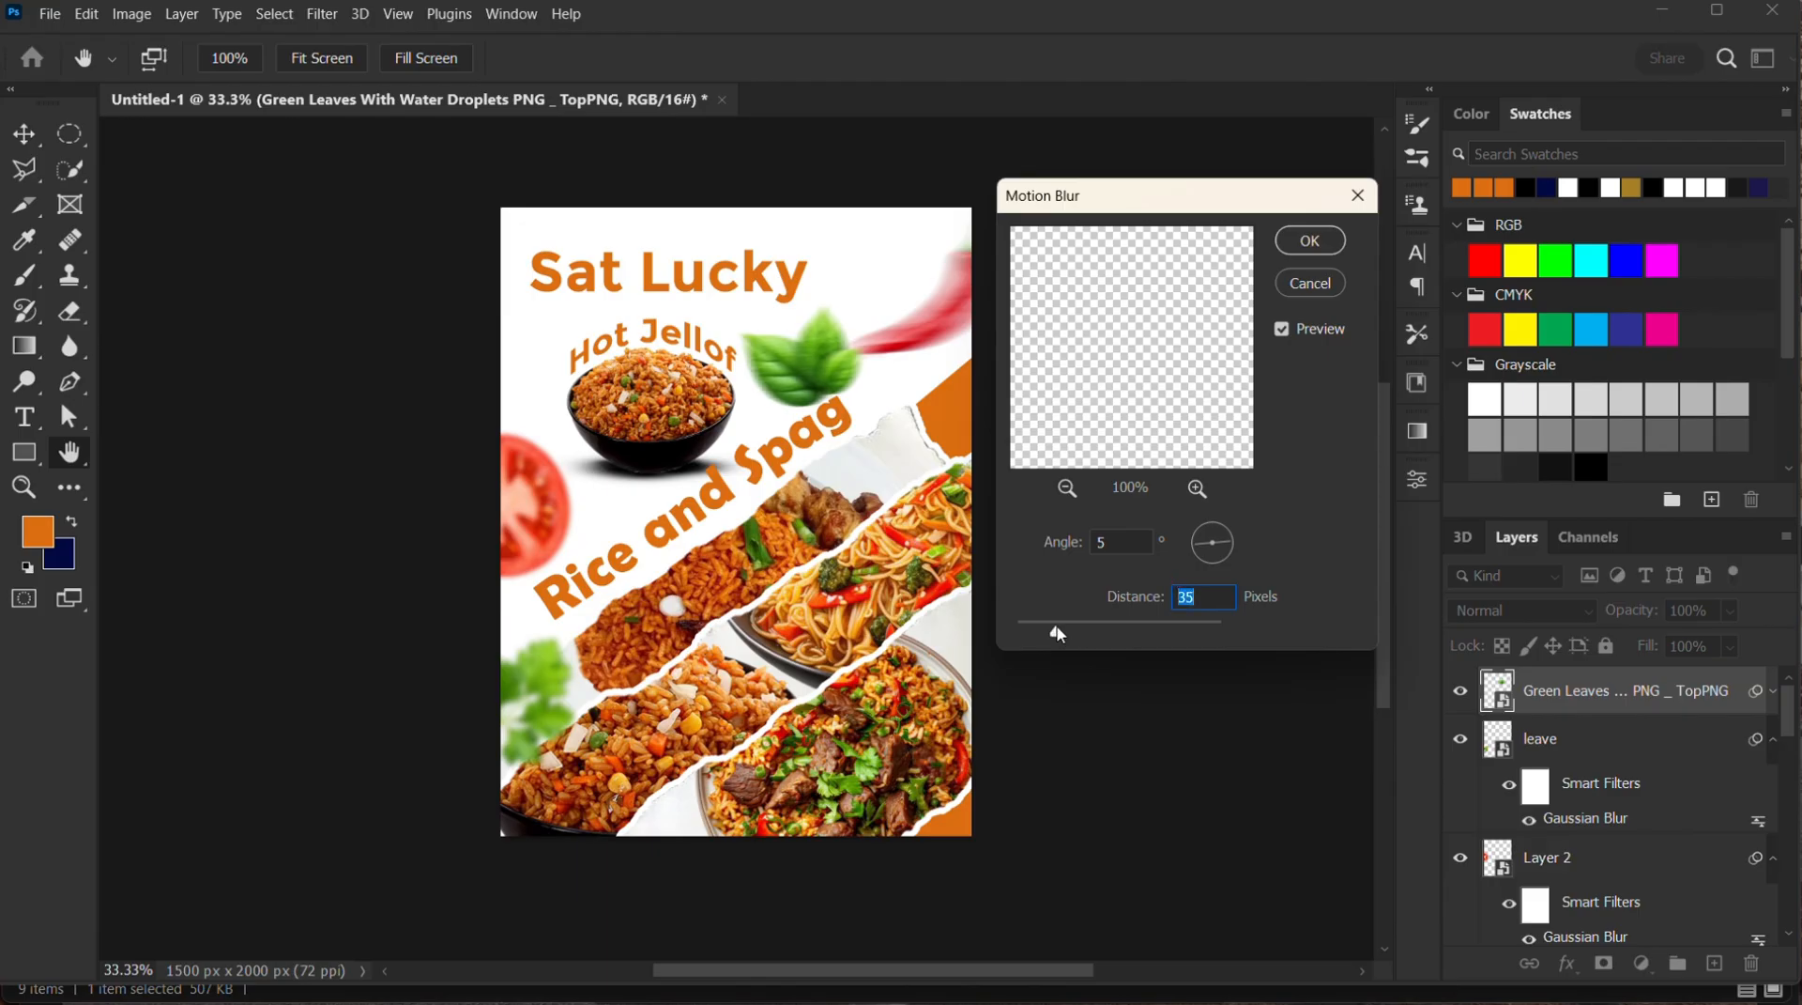
drag(1059, 635, 1075, 637)
click(1311, 241)
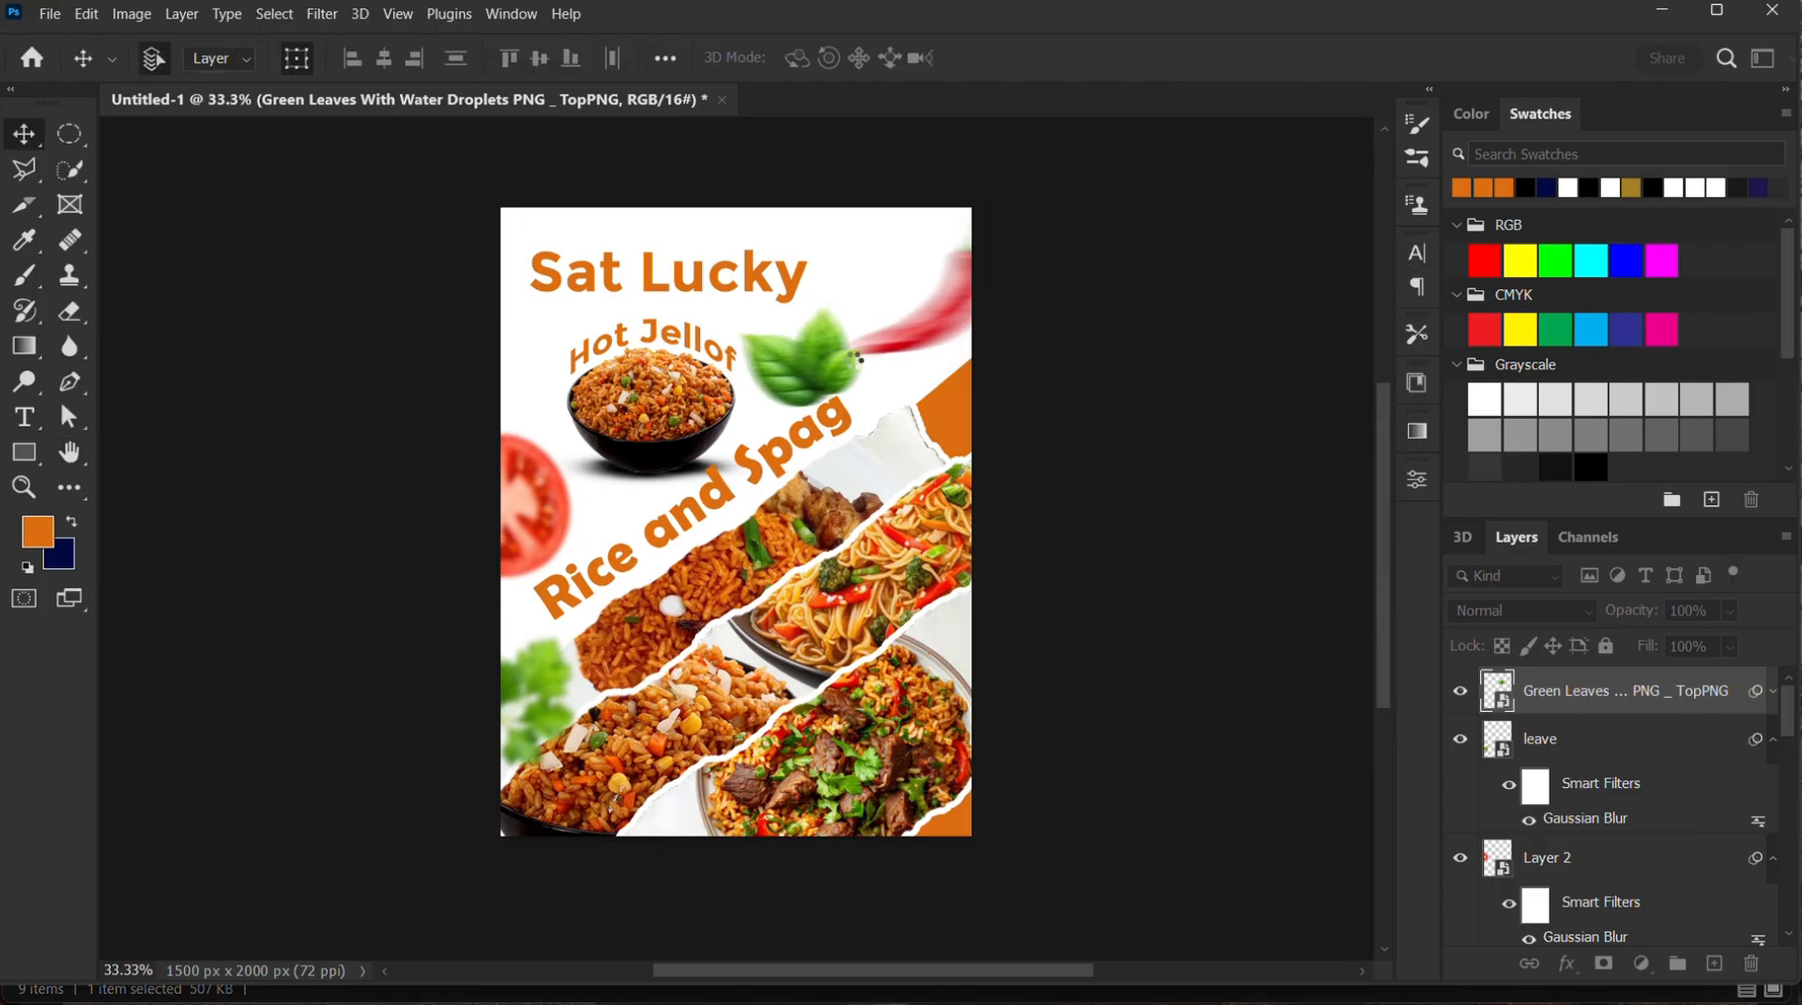
drag(814, 364, 813, 372)
click(1225, 449)
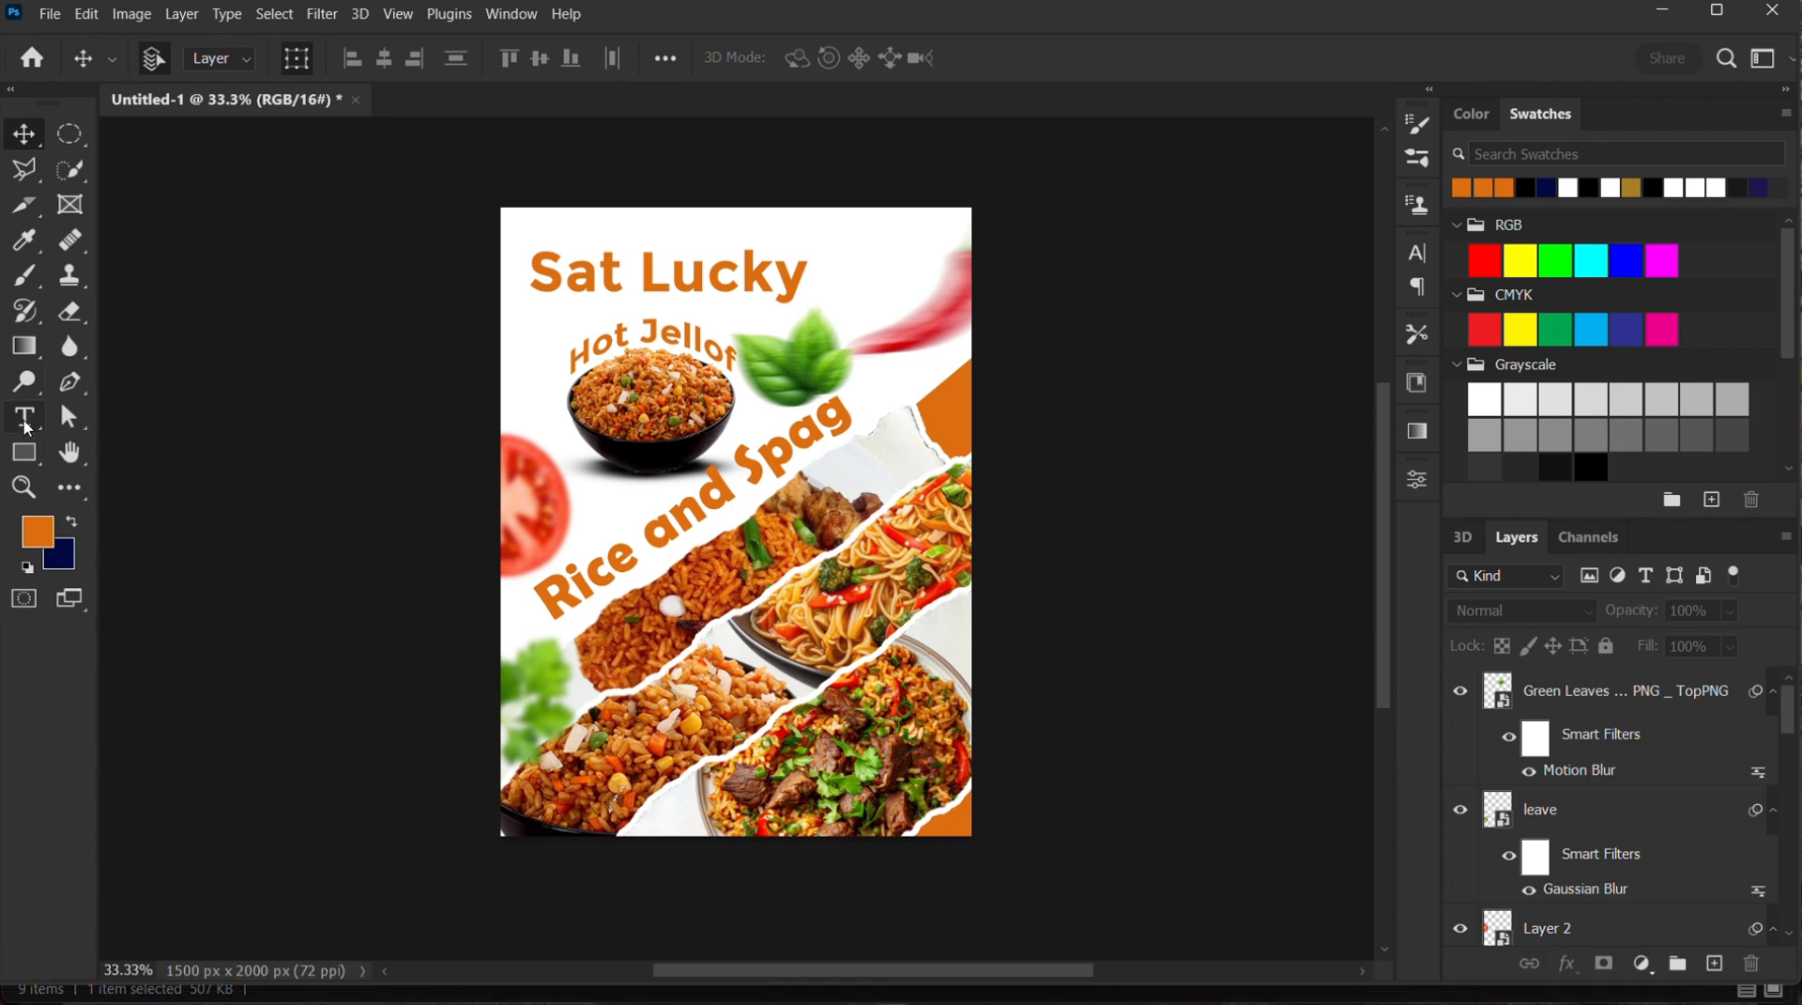
Add a new 72 pt orange text line reading "Your taste bud deserves a treat" beside the Sat Lucky title
click(26, 427)
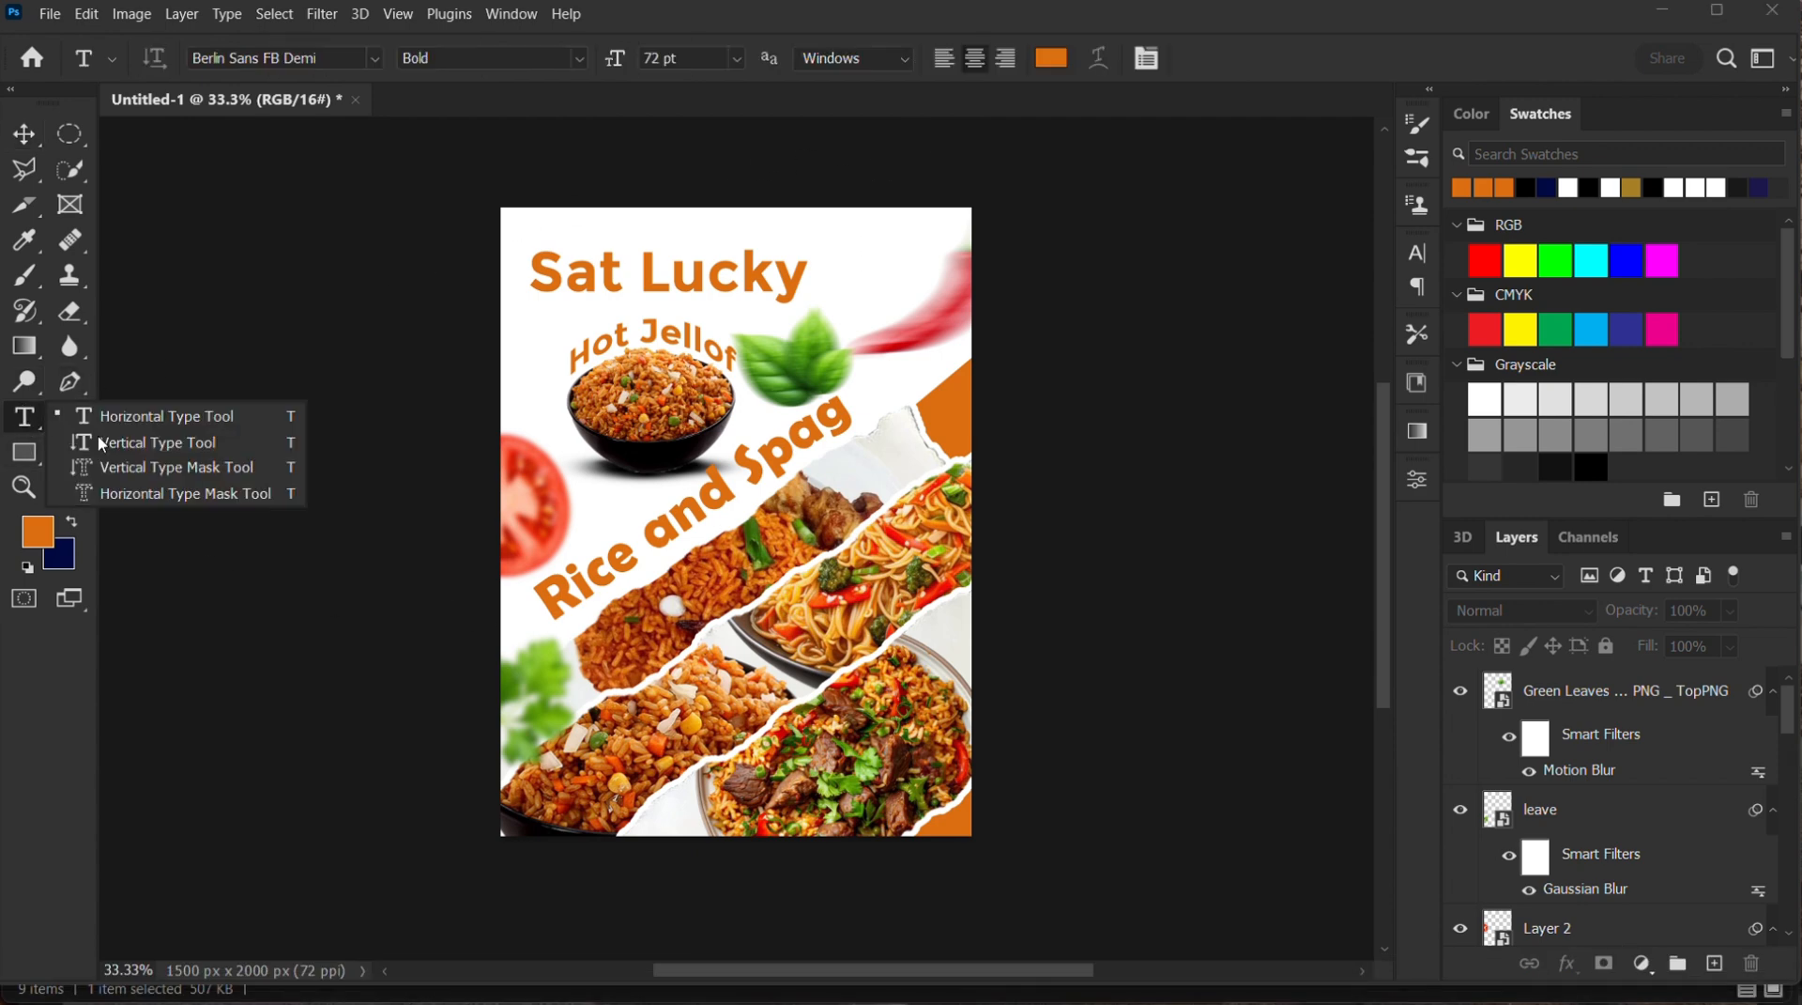
click(600, 502)
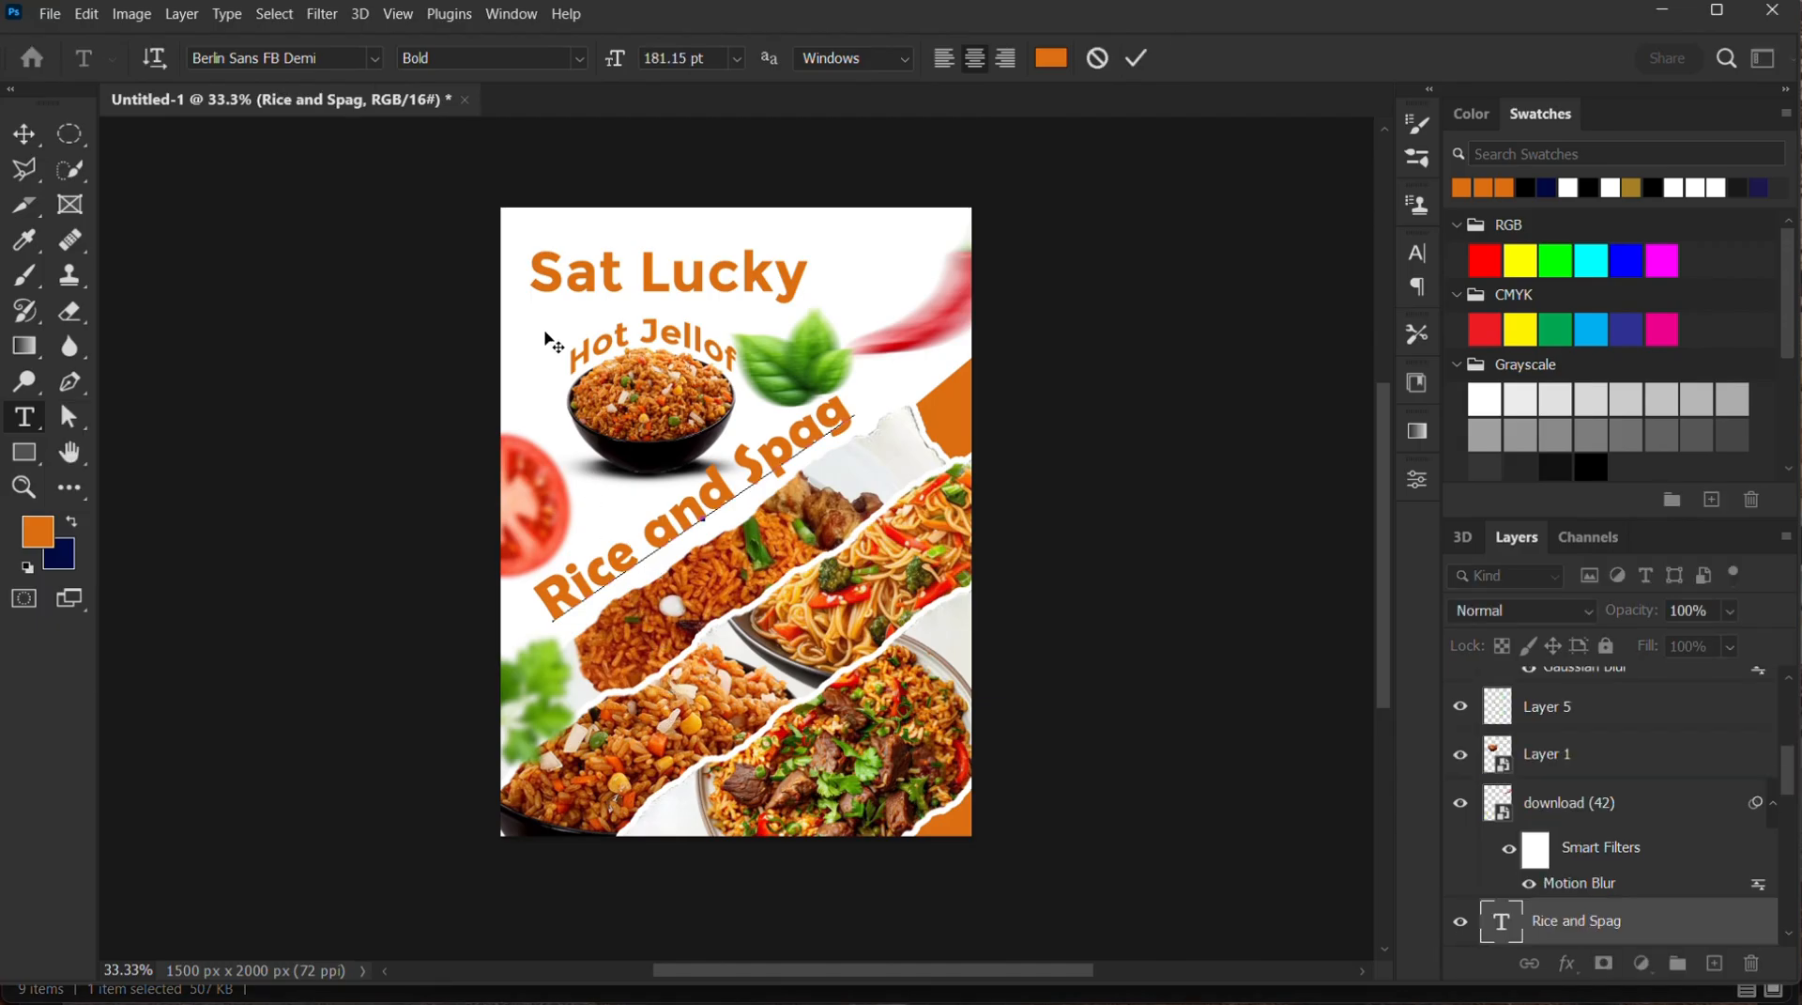
click(1137, 62)
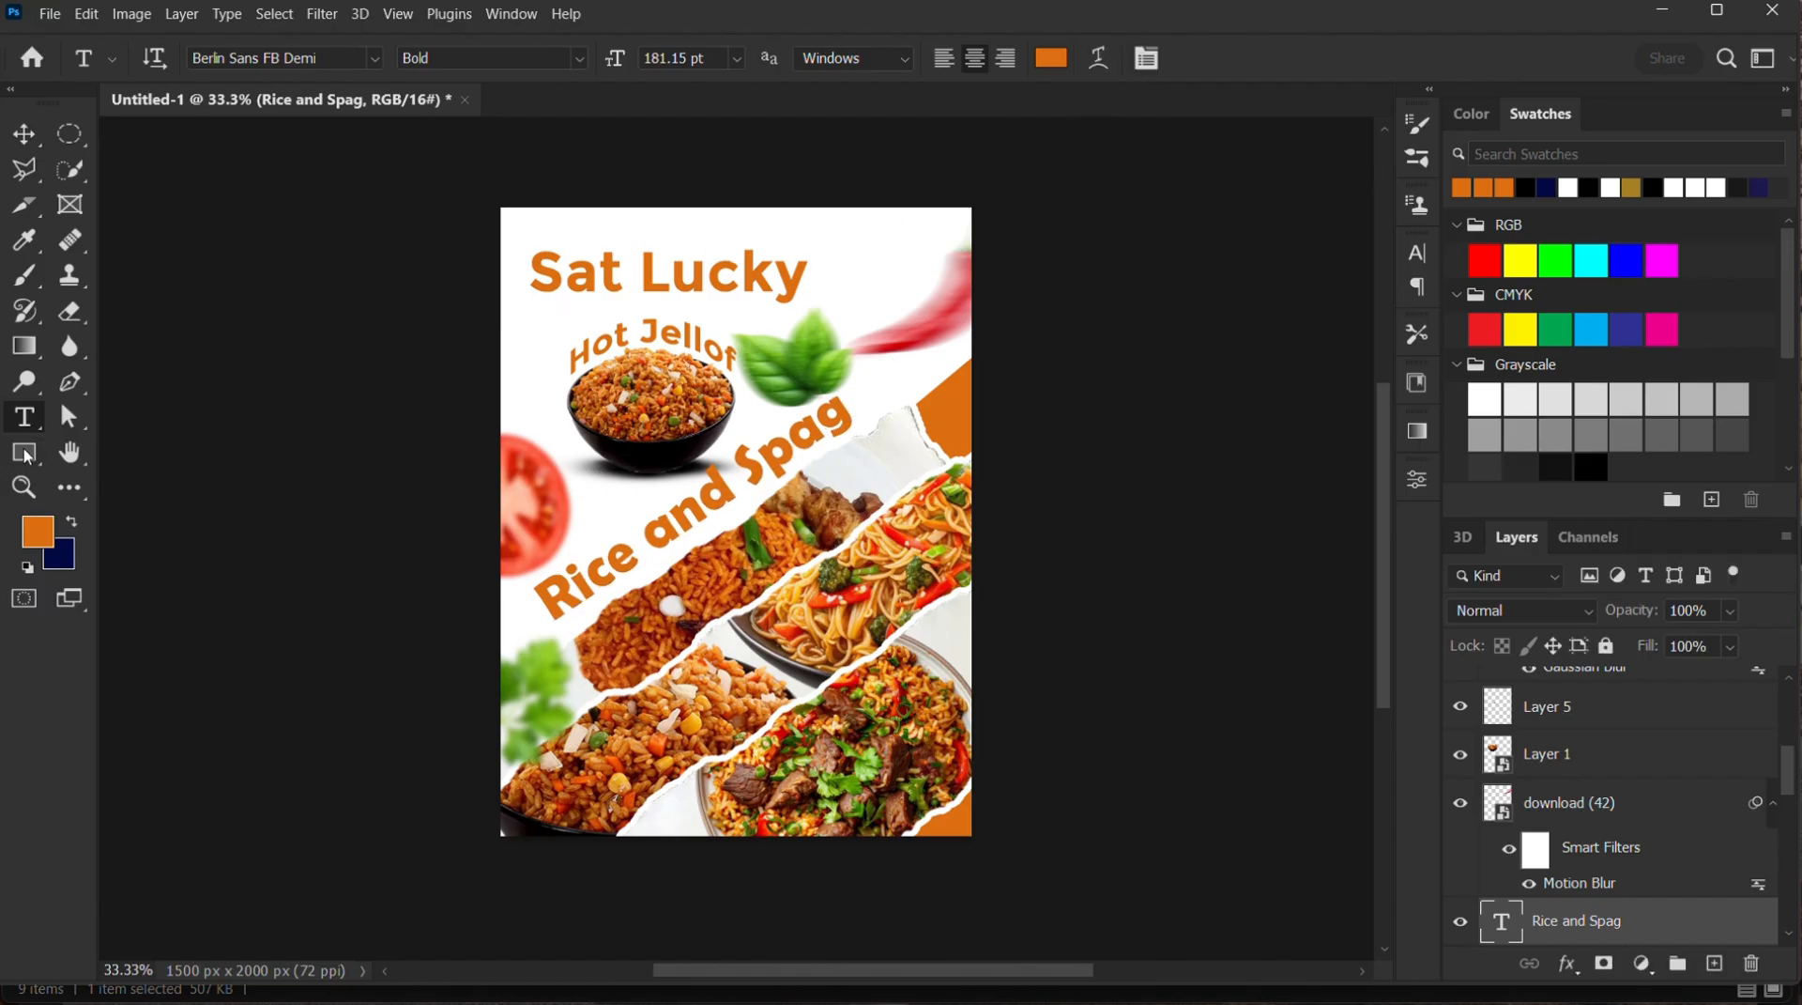
click(854, 268)
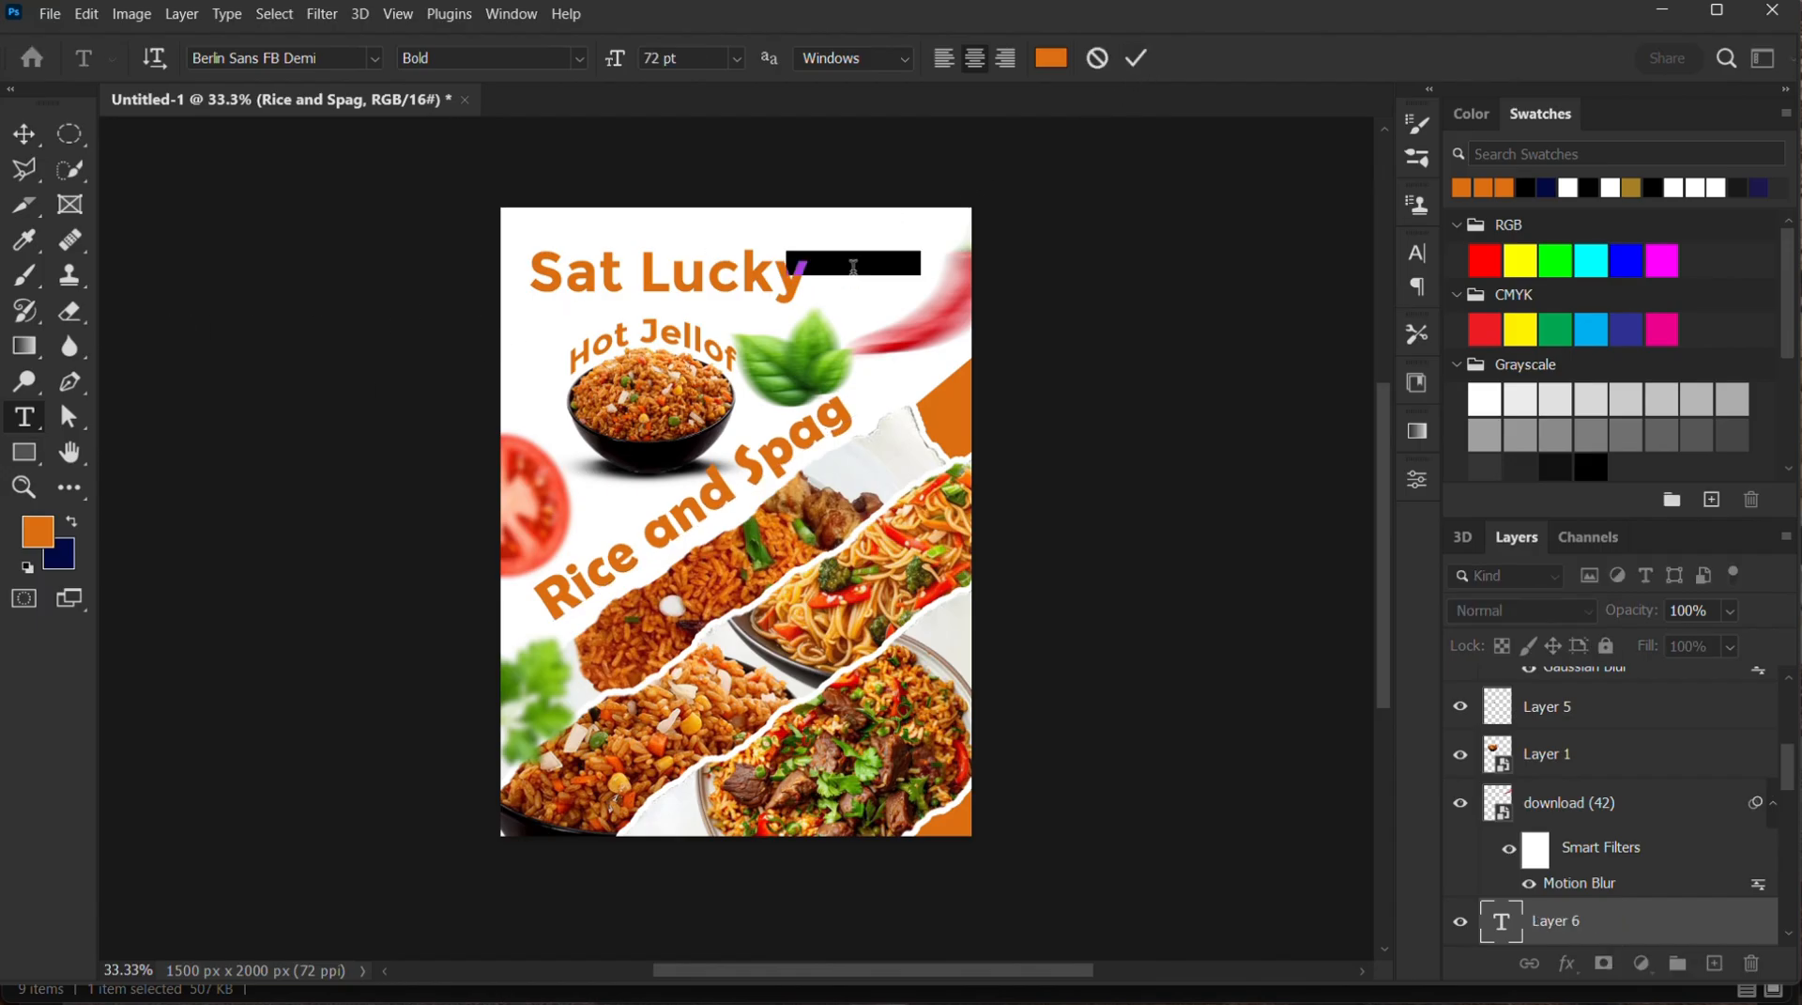
text(Y)
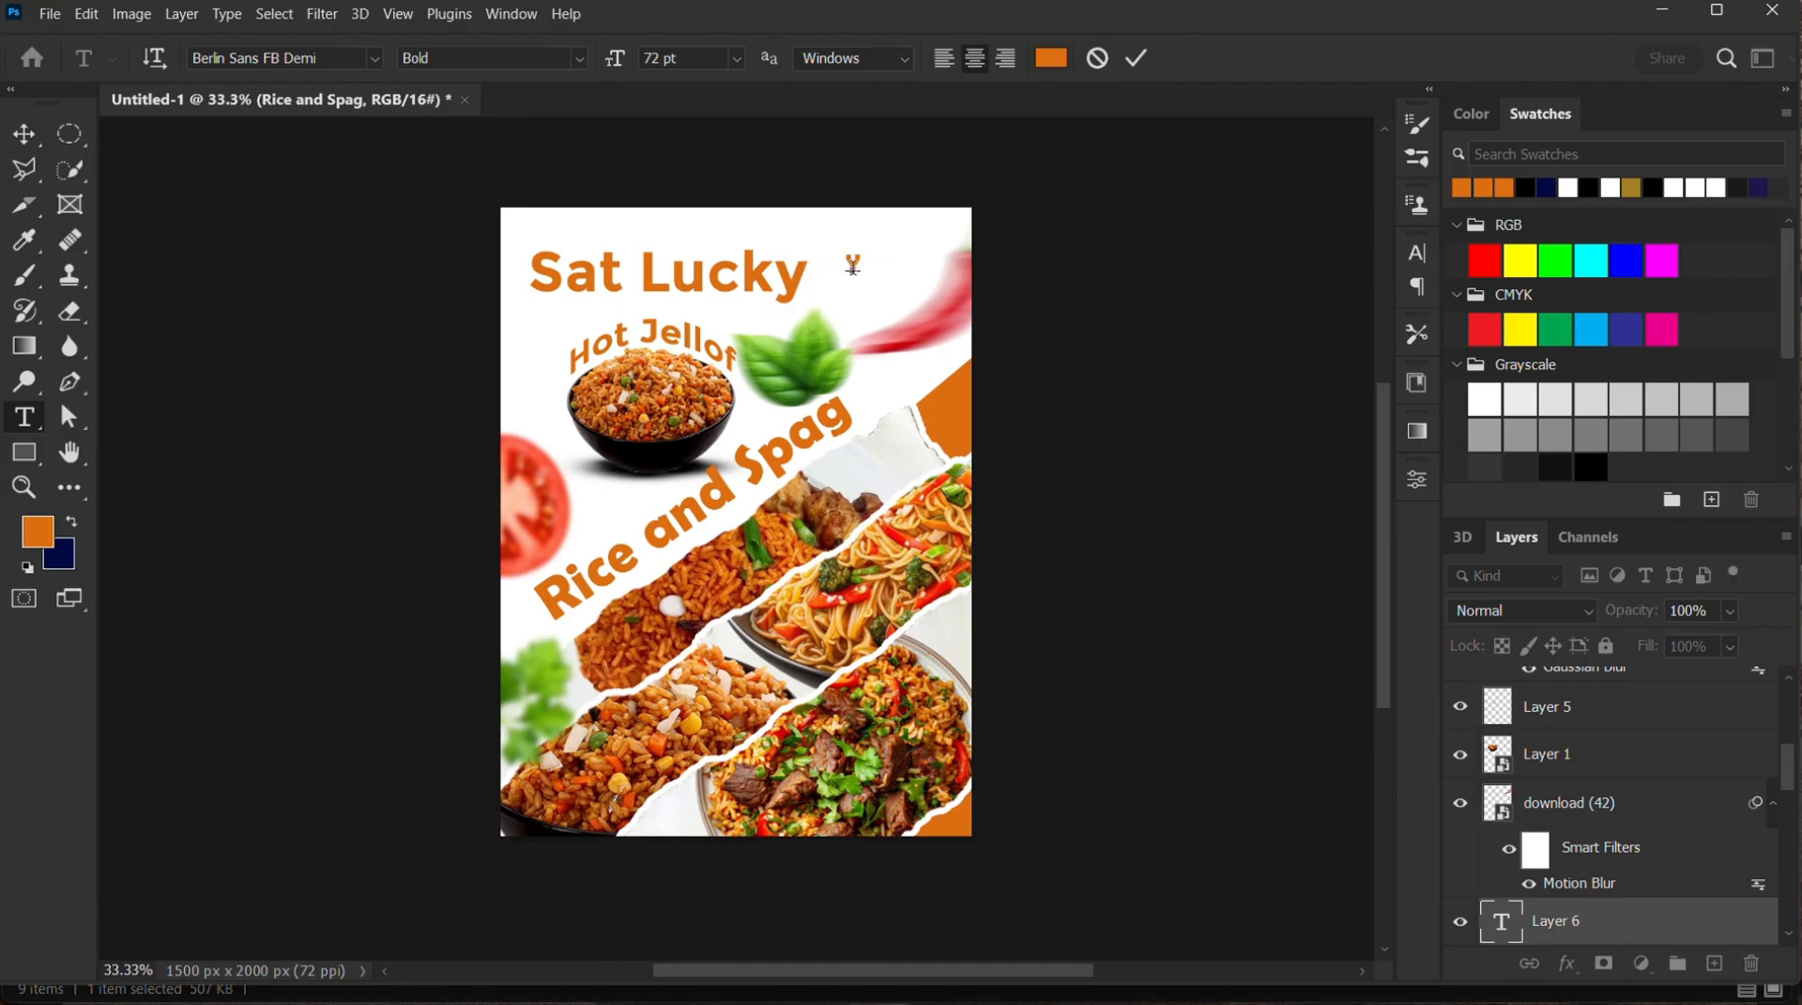
text(our taste)
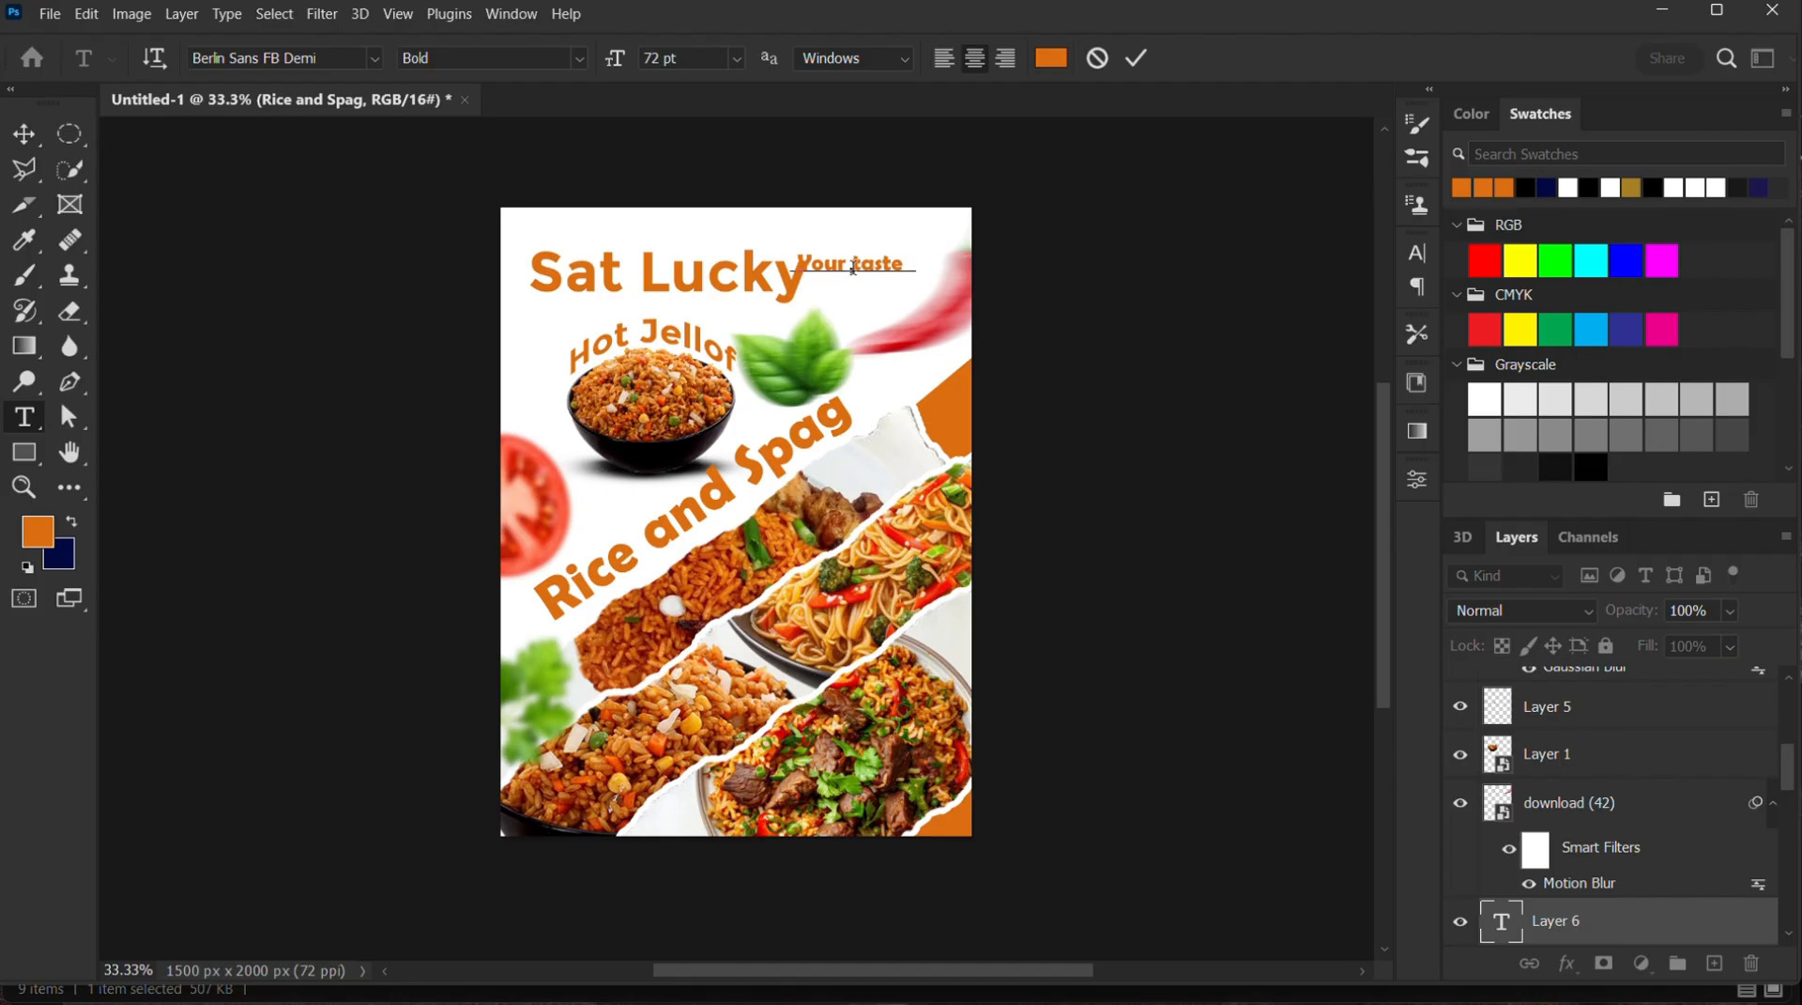
text( bud deserve)
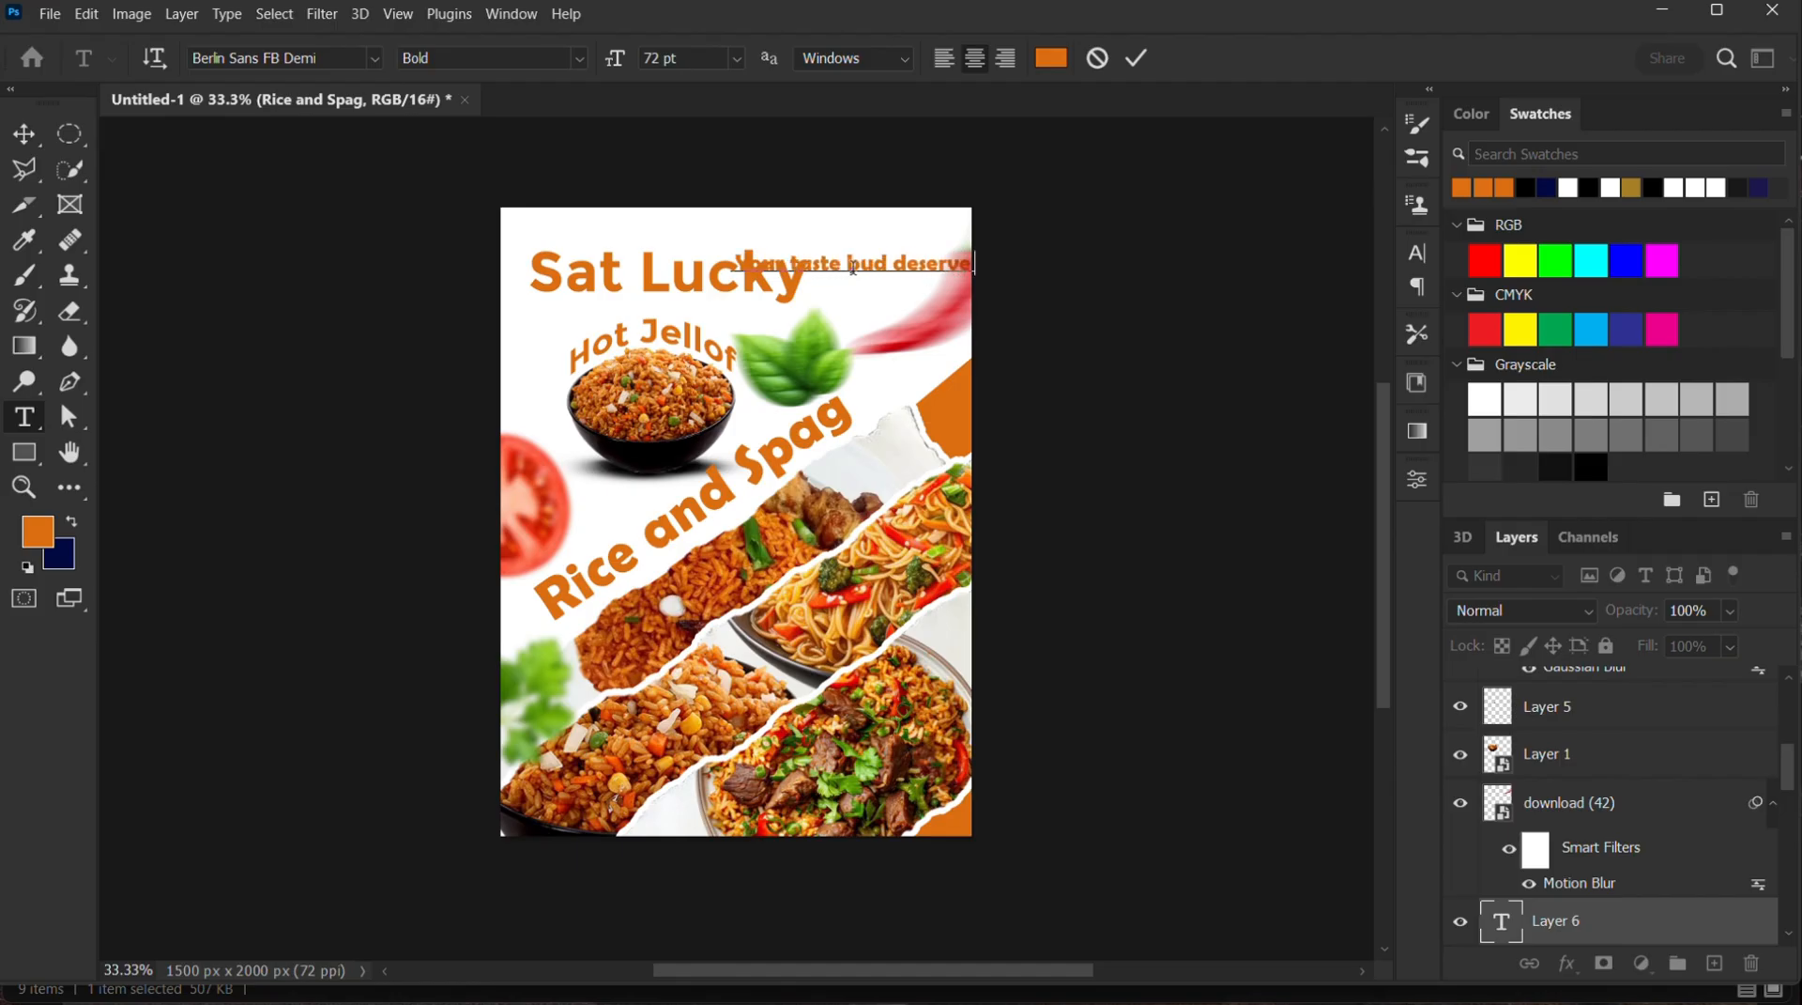
text(s a t)
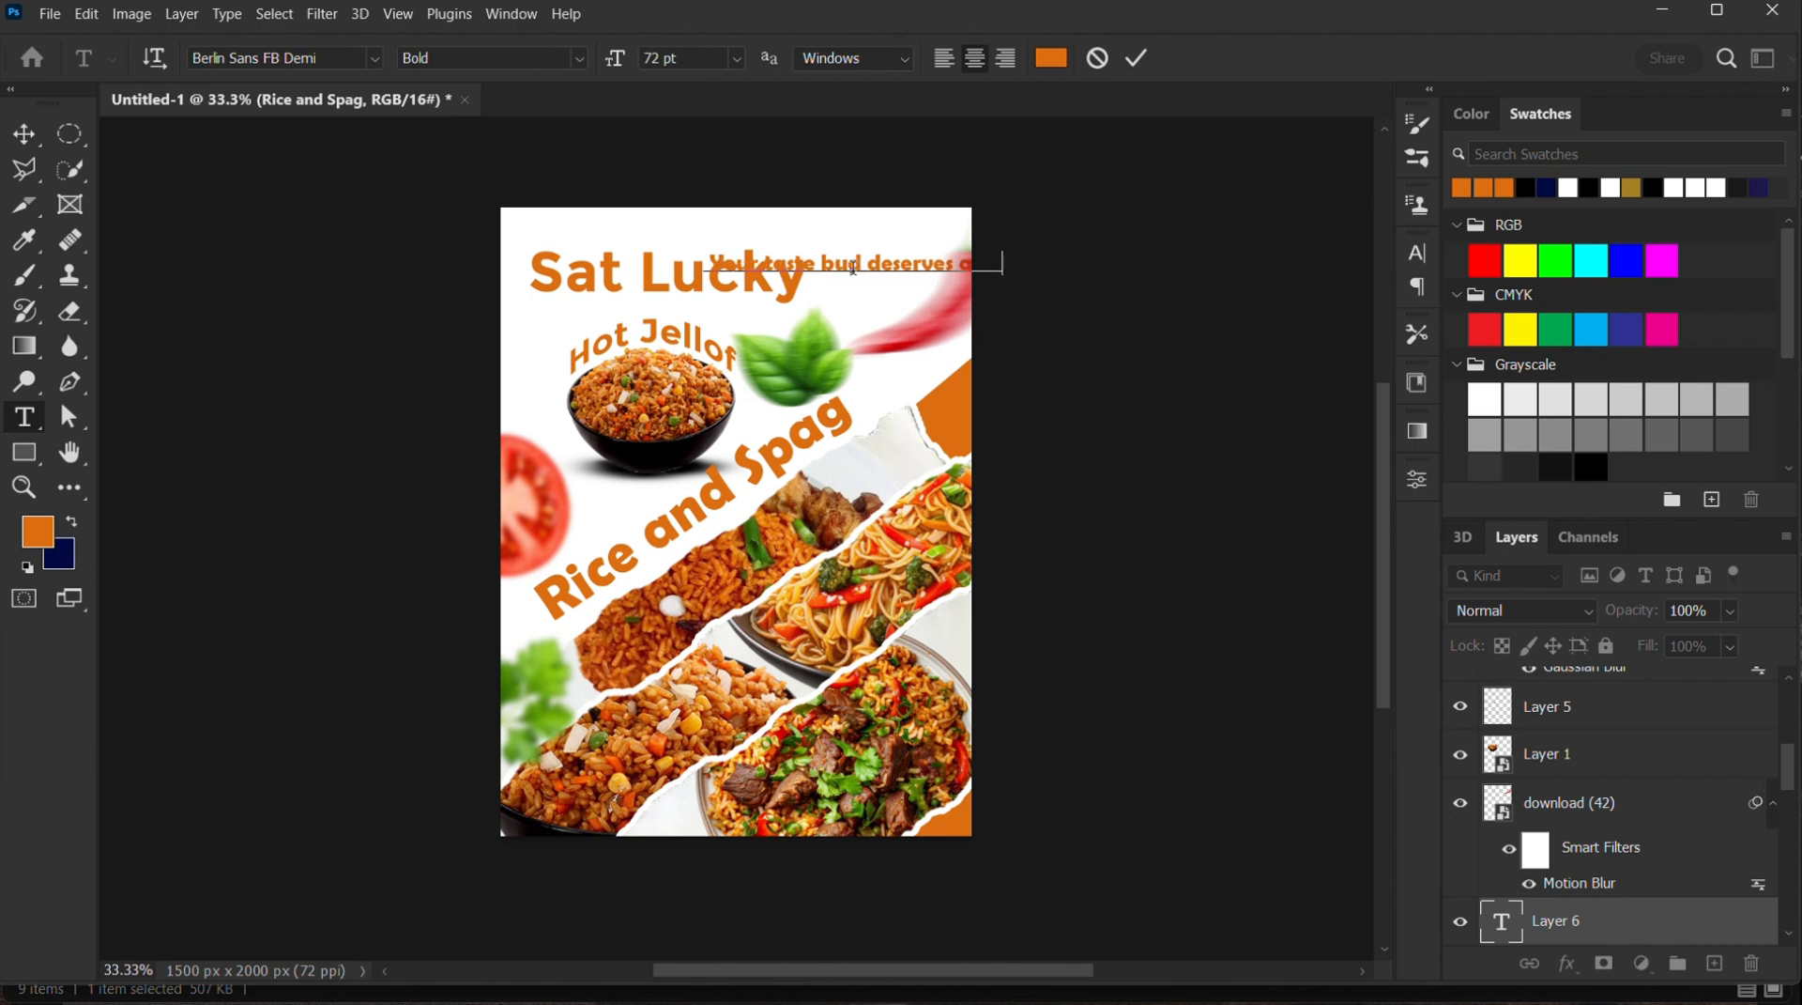
click(1136, 59)
Move the tagline beneath "Rice and Spag", rotating it about 35° counter-clockwise and scaling it to about 93%
click(25, 134)
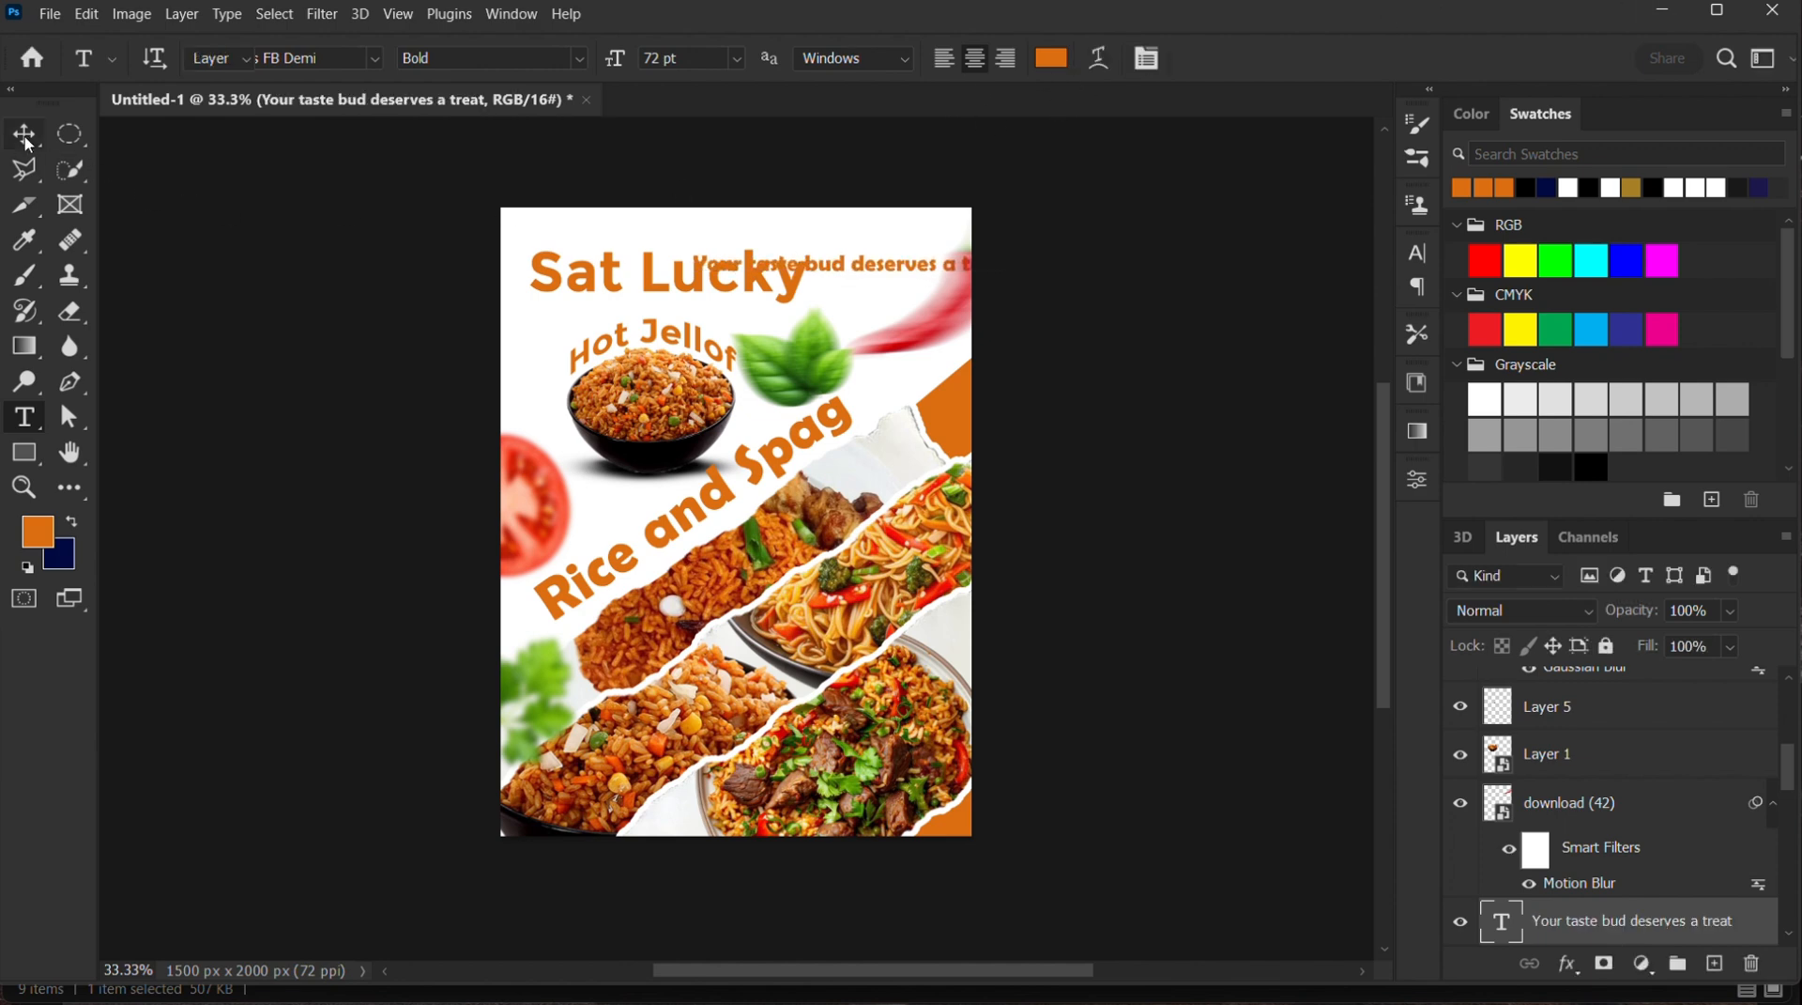
drag(873, 268, 751, 543)
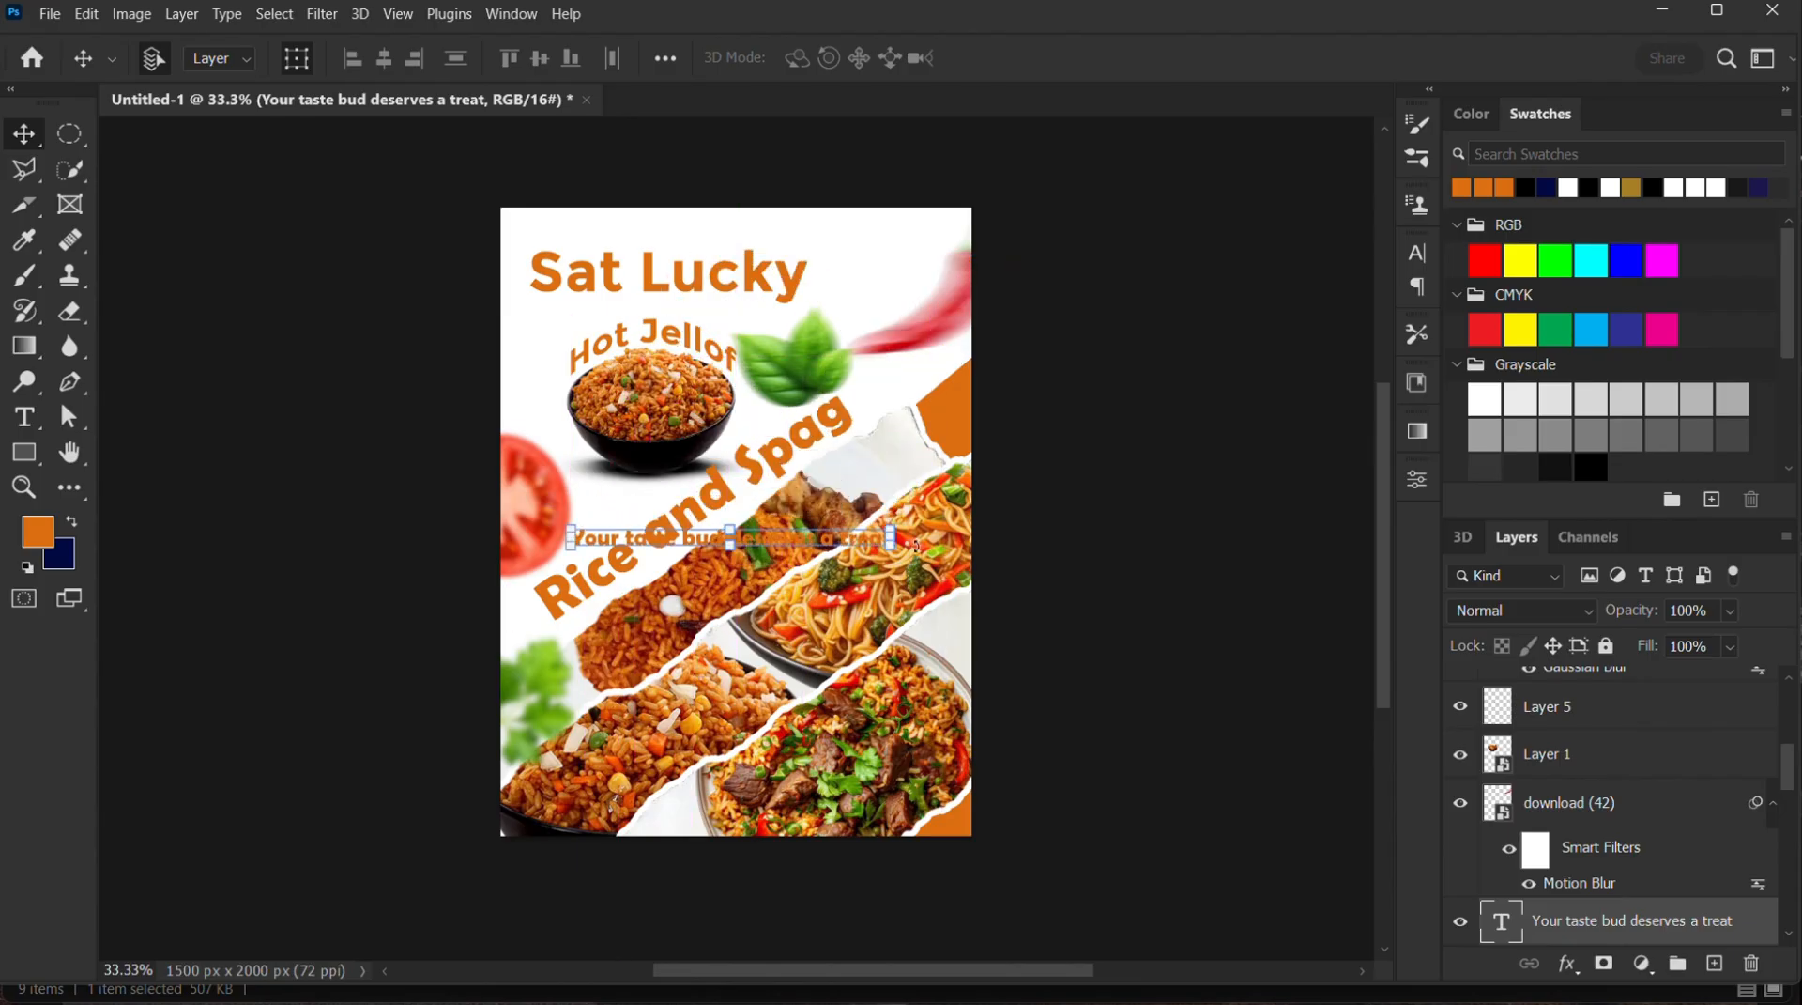
drag(907, 565, 941, 413)
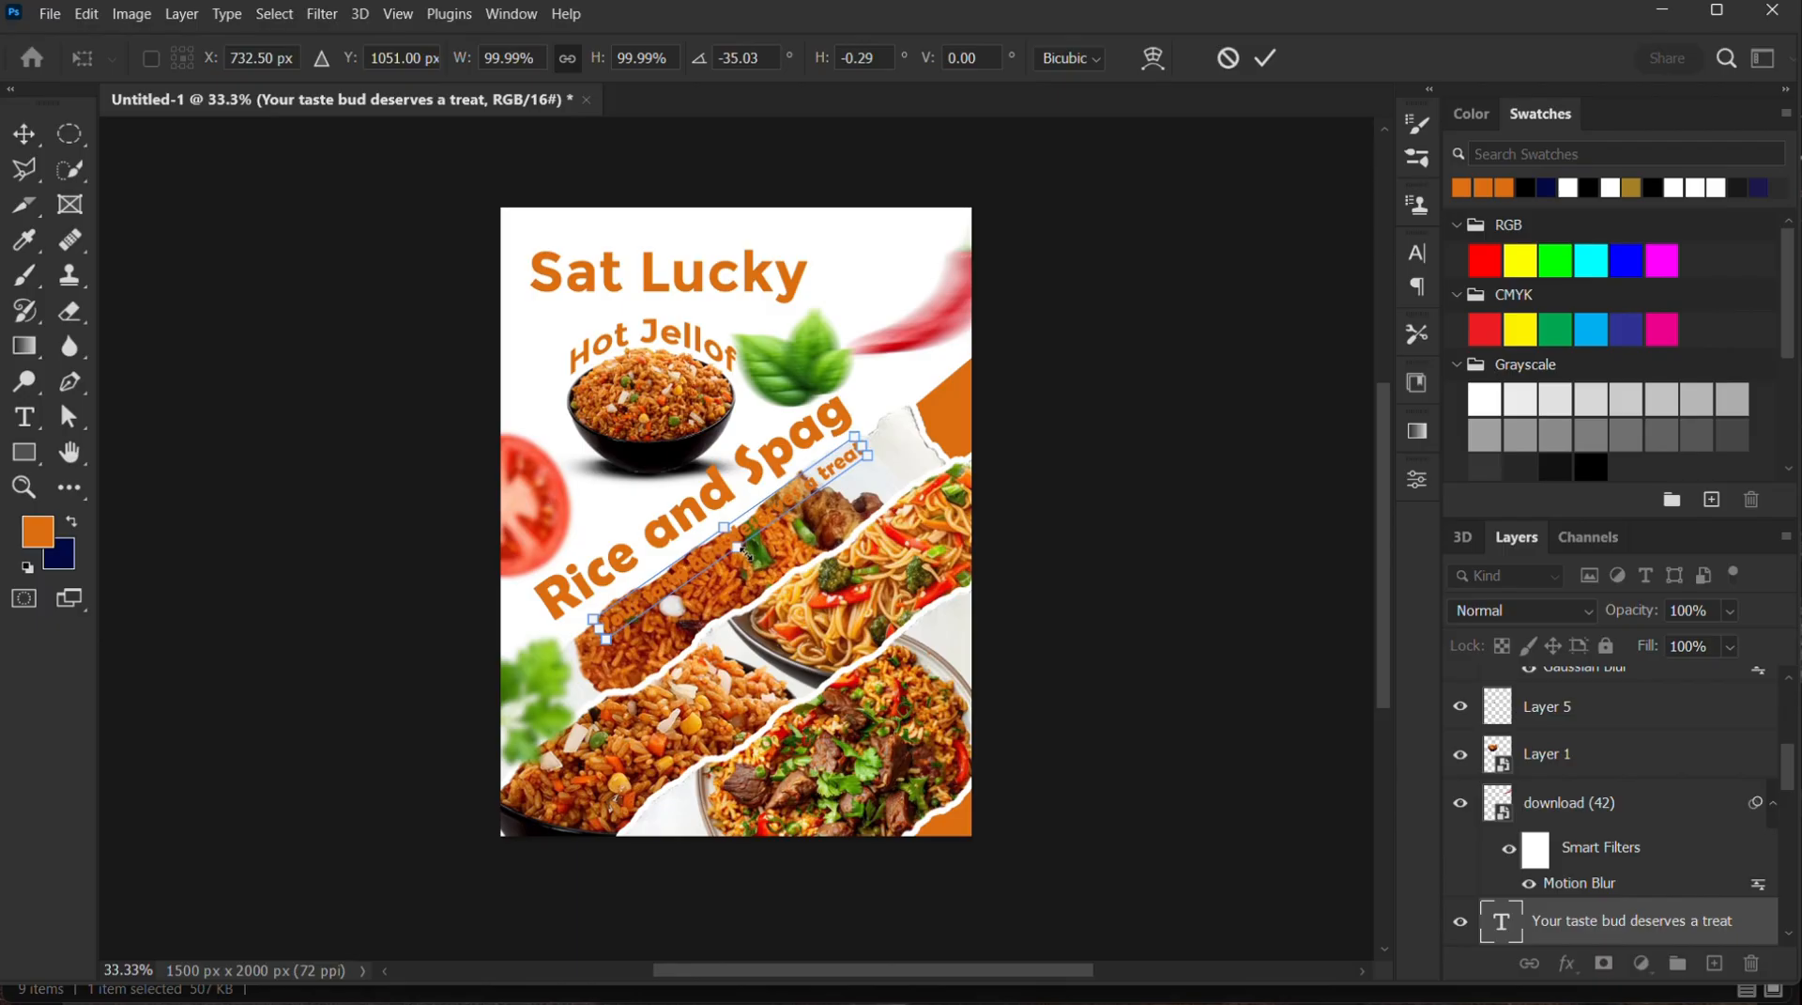
drag(749, 552, 739, 514)
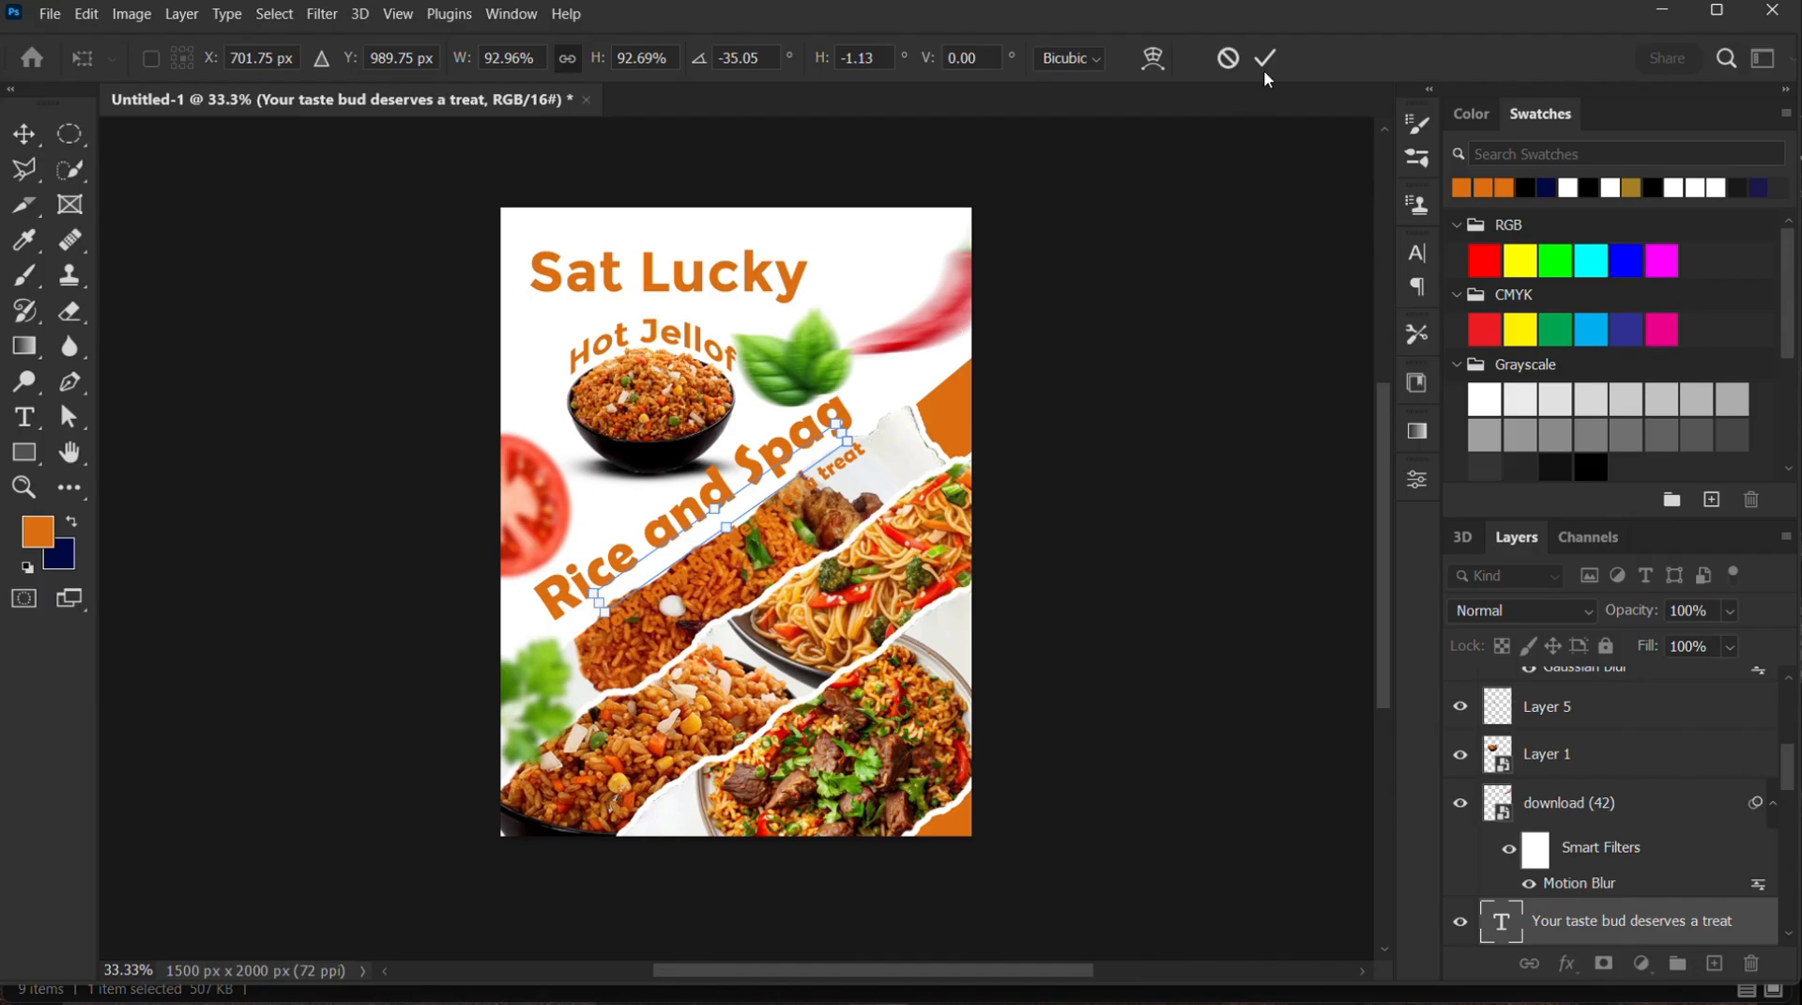
key(Return)
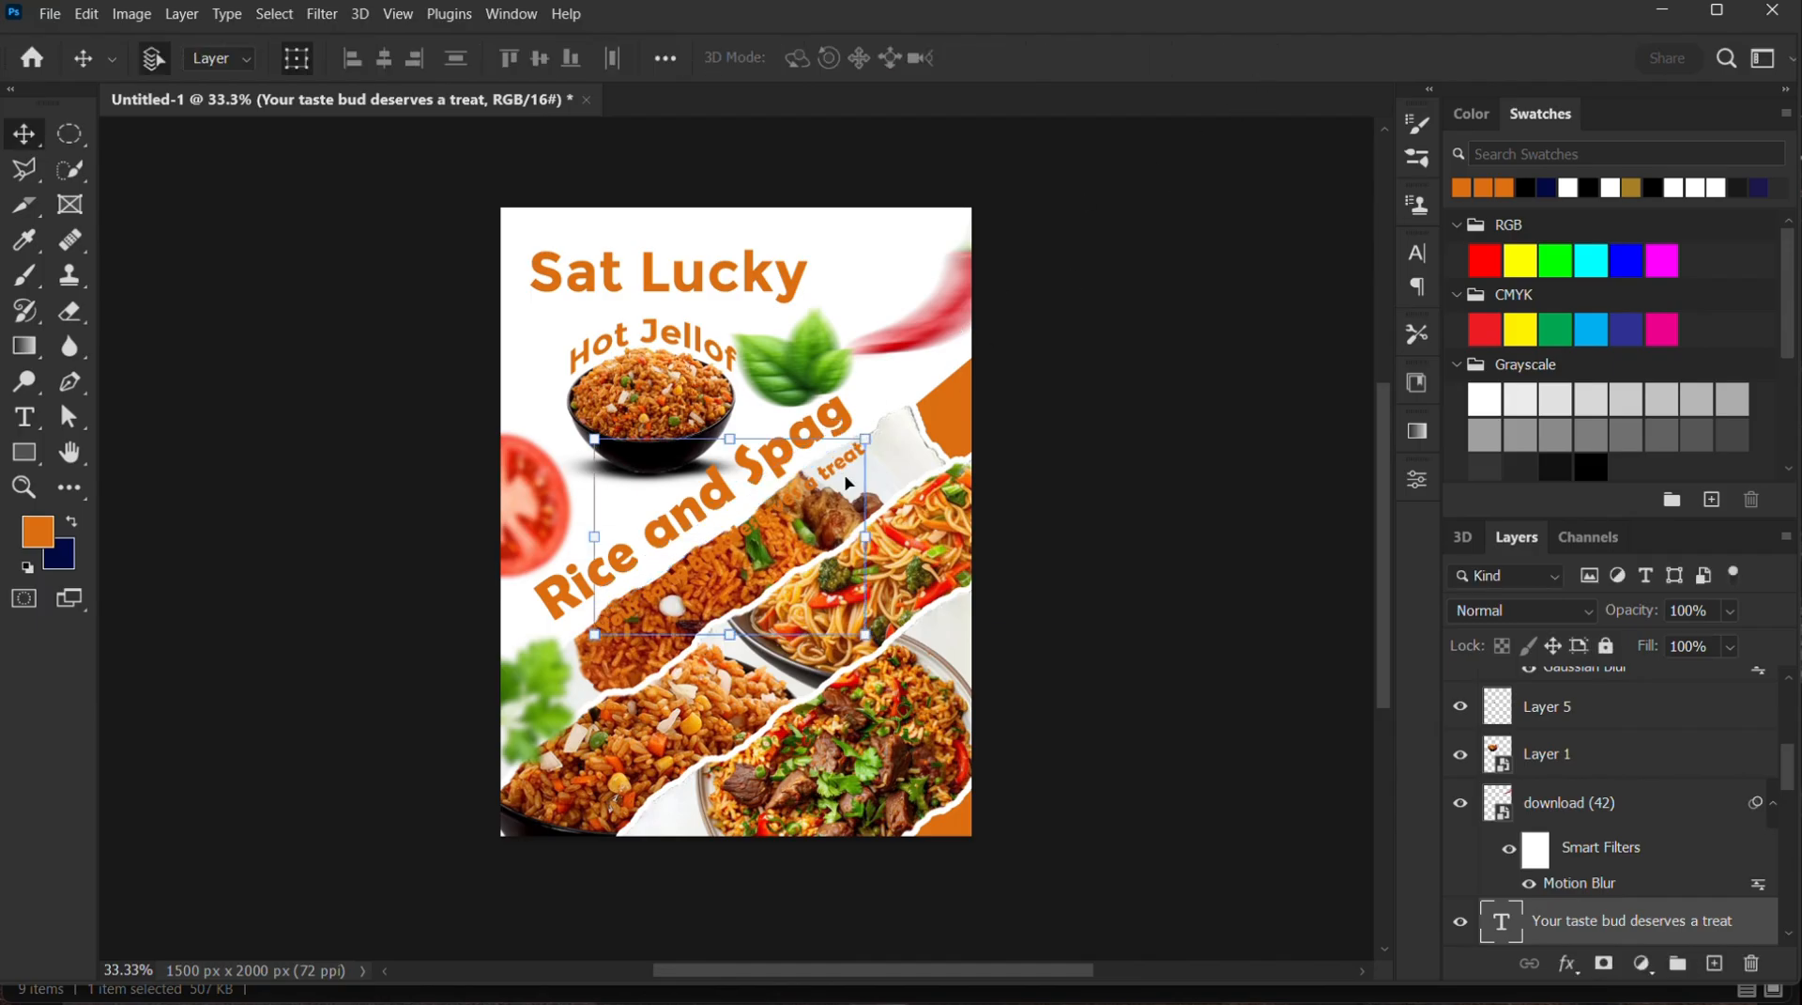
Raise the tagline layer to the top of the layer stack and shift the text closer to "Rice and Spag"
drag(1596, 931, 1582, 686)
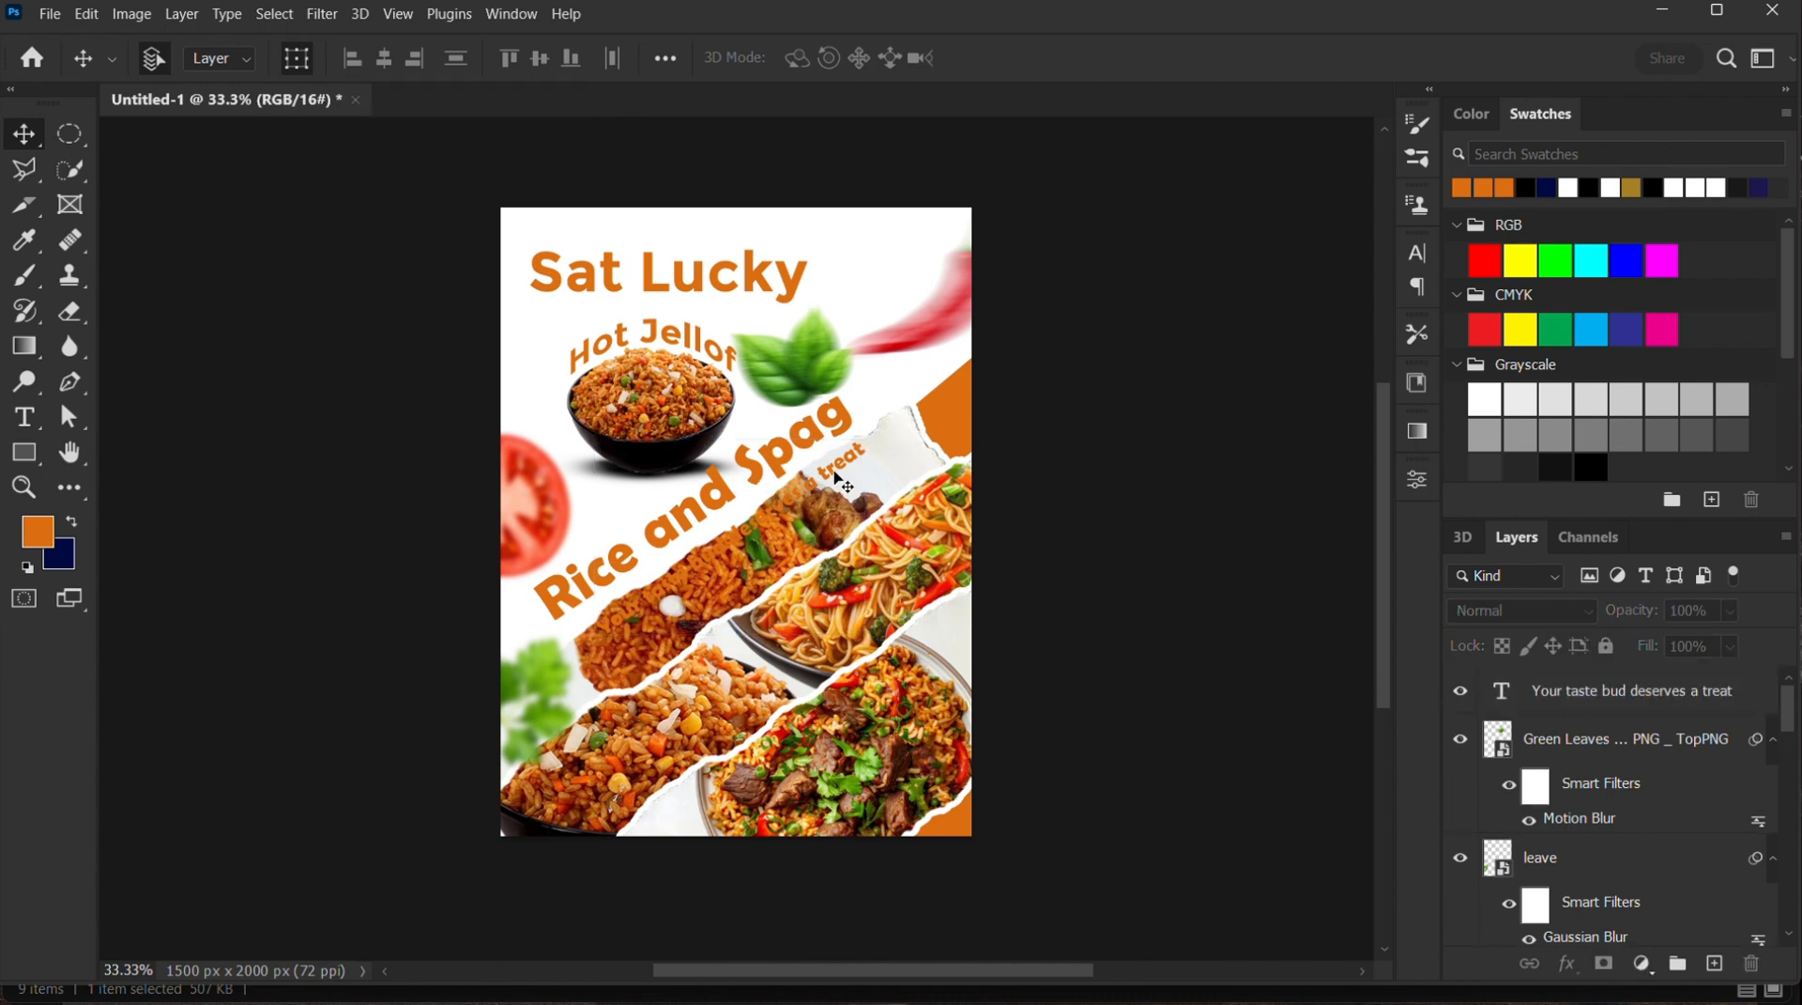
drag(833, 466, 822, 458)
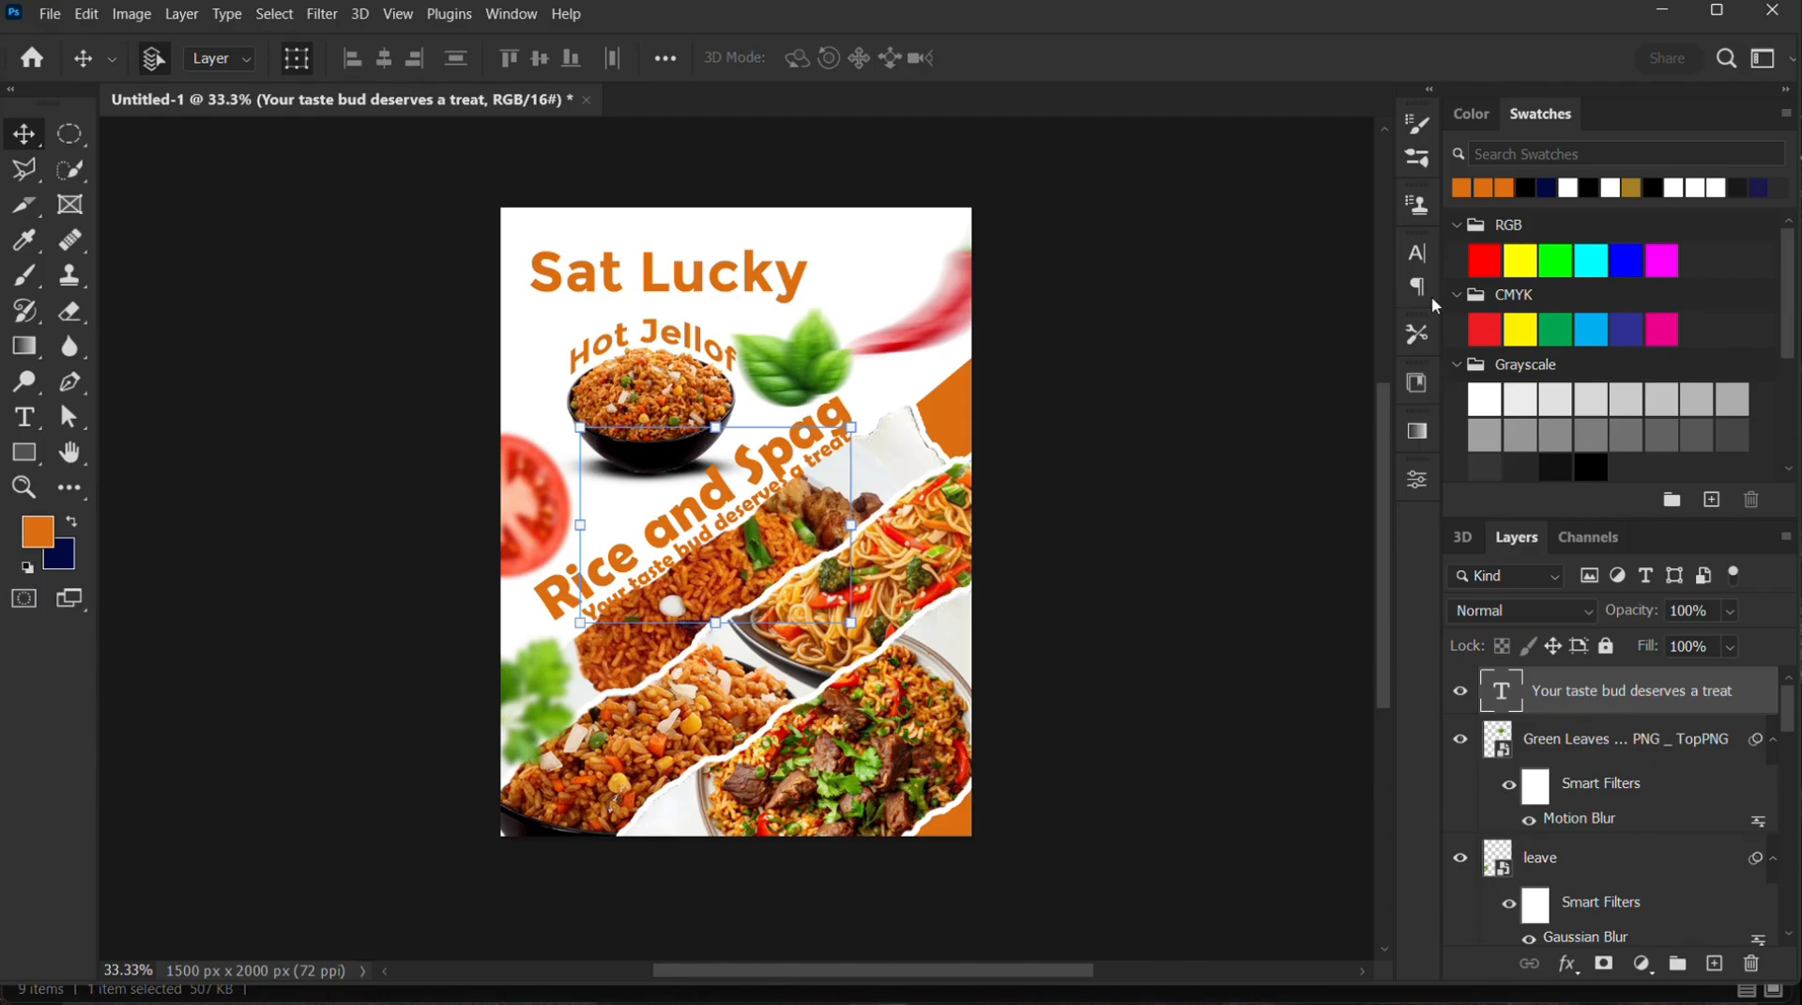
Change the tagline's text color to black (000000)
click(1419, 253)
click(1363, 420)
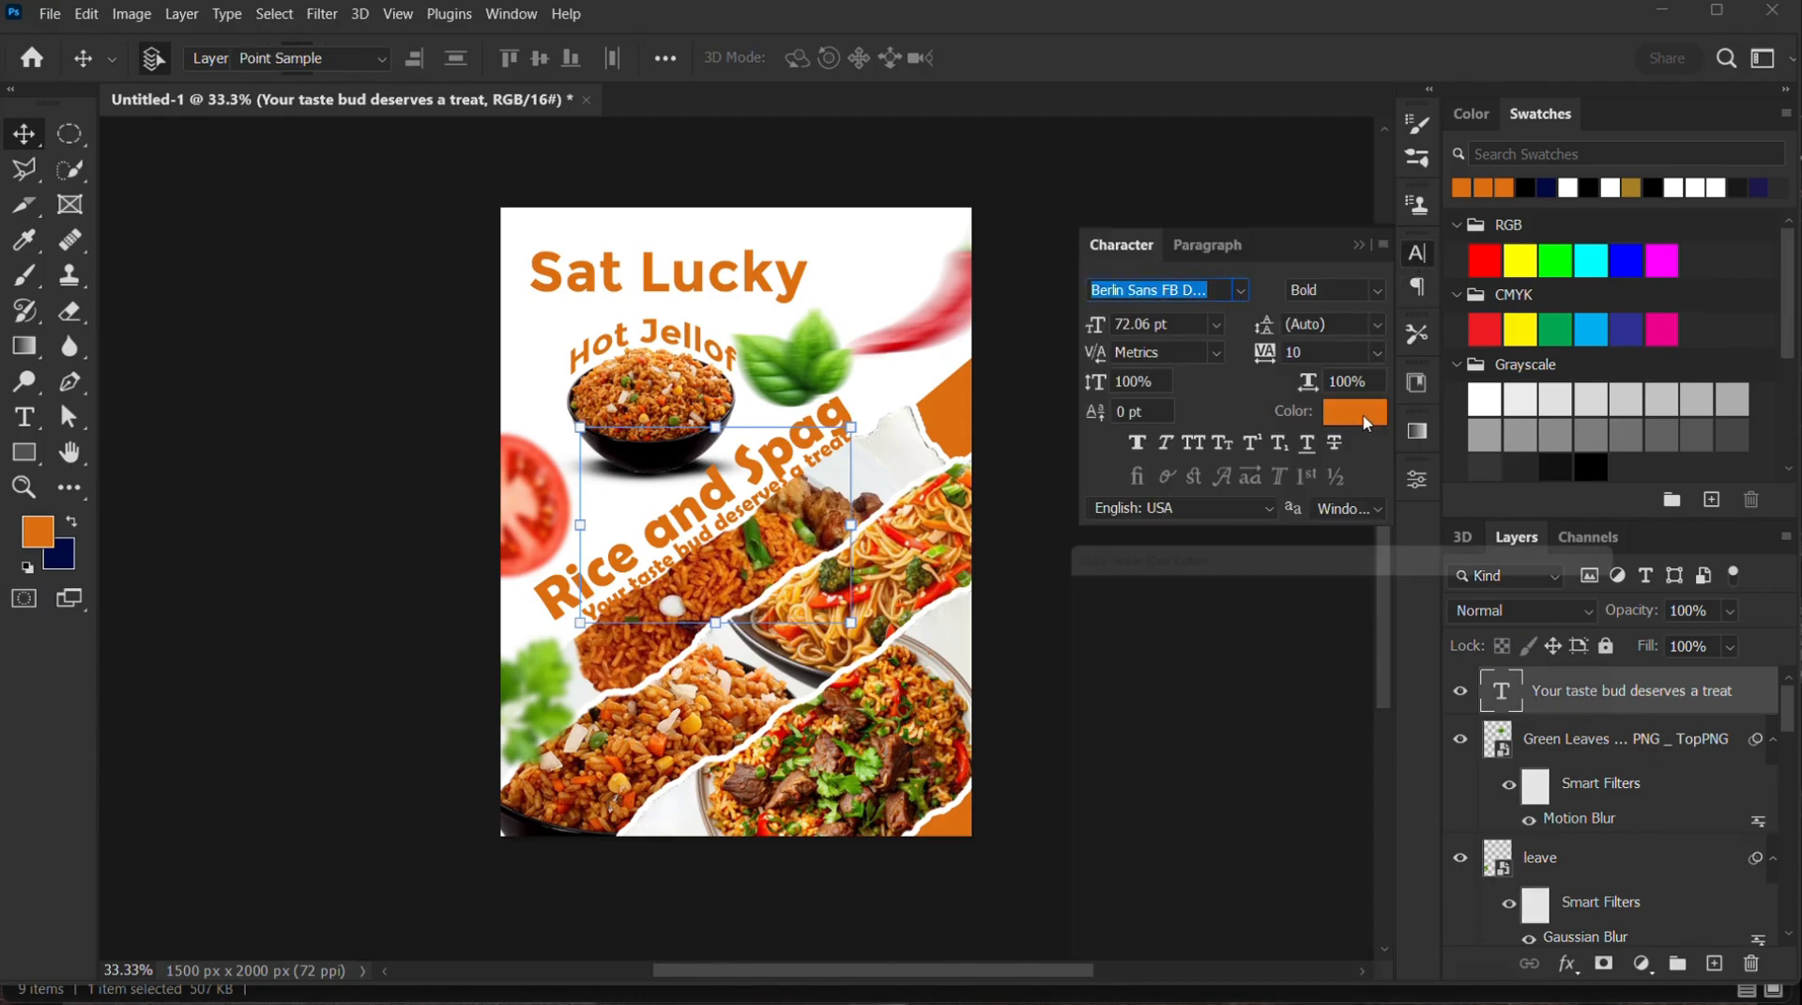
drag(1064, 888, 1028, 918)
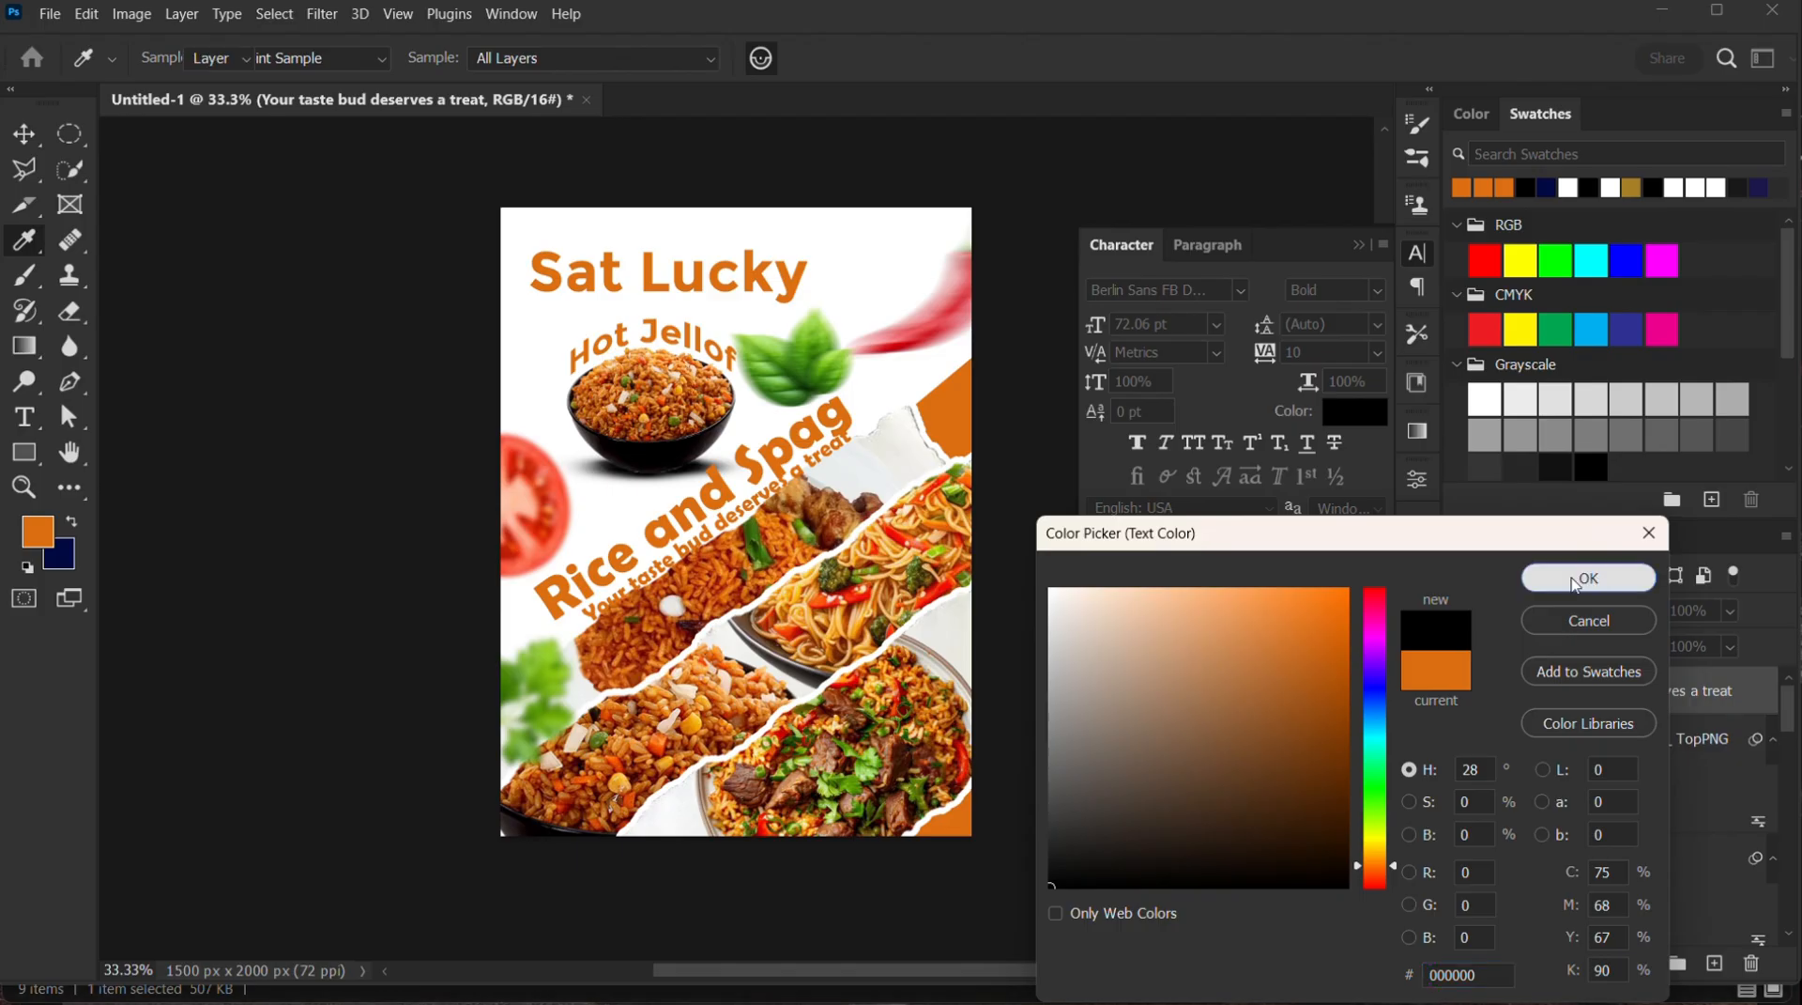
click(1611, 576)
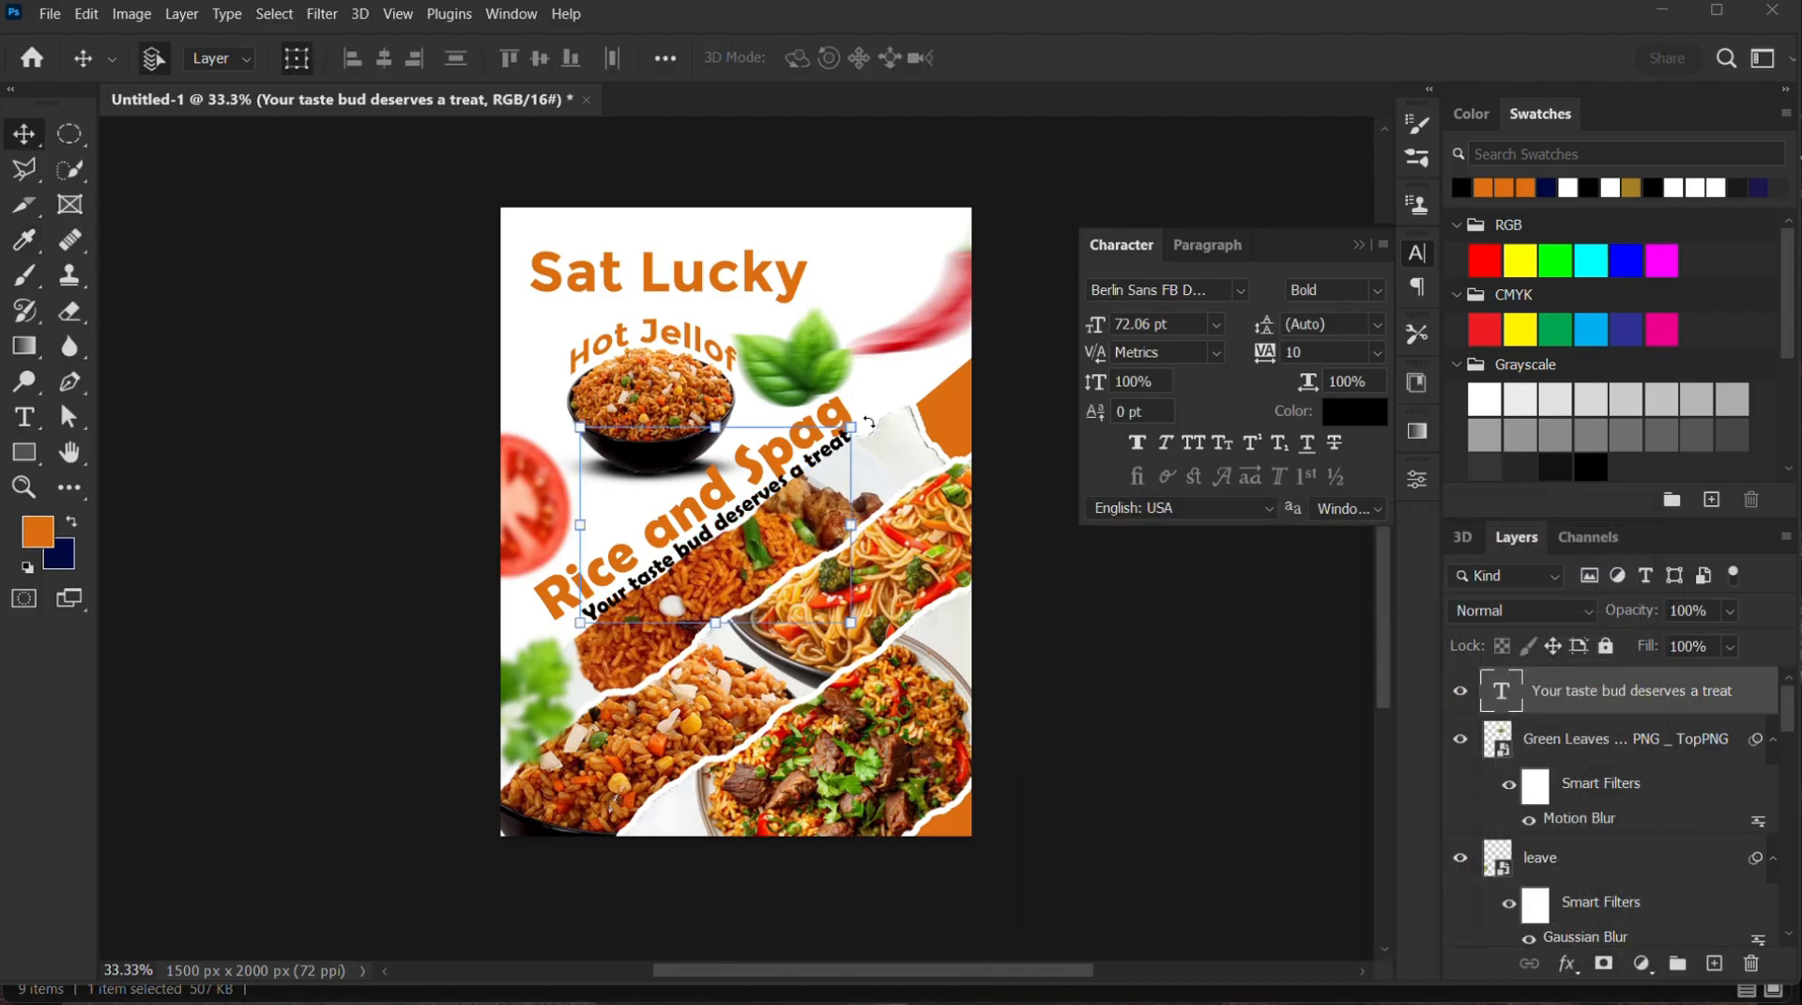
Scale the tagline to about 80% and position it along the underside of "Rice and Spag", starting below the word "Rice"
drag(850, 427, 853, 426)
drag(579, 624, 630, 589)
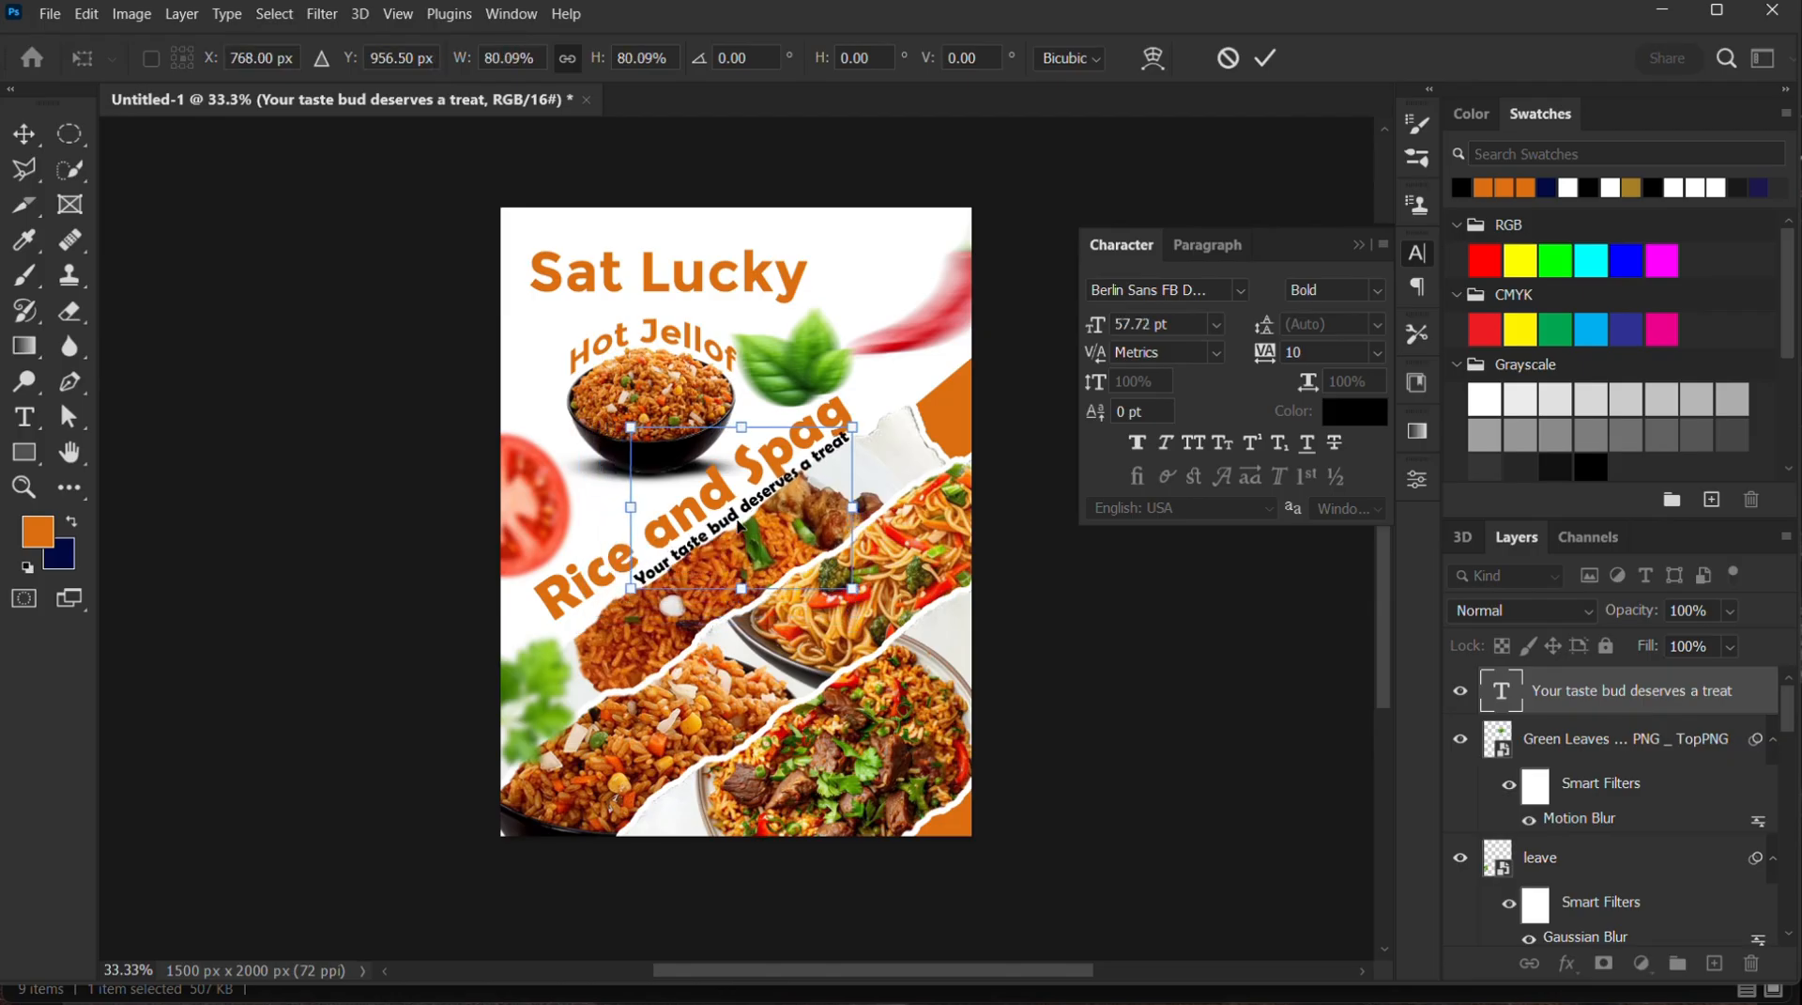
drag(732, 523, 725, 529)
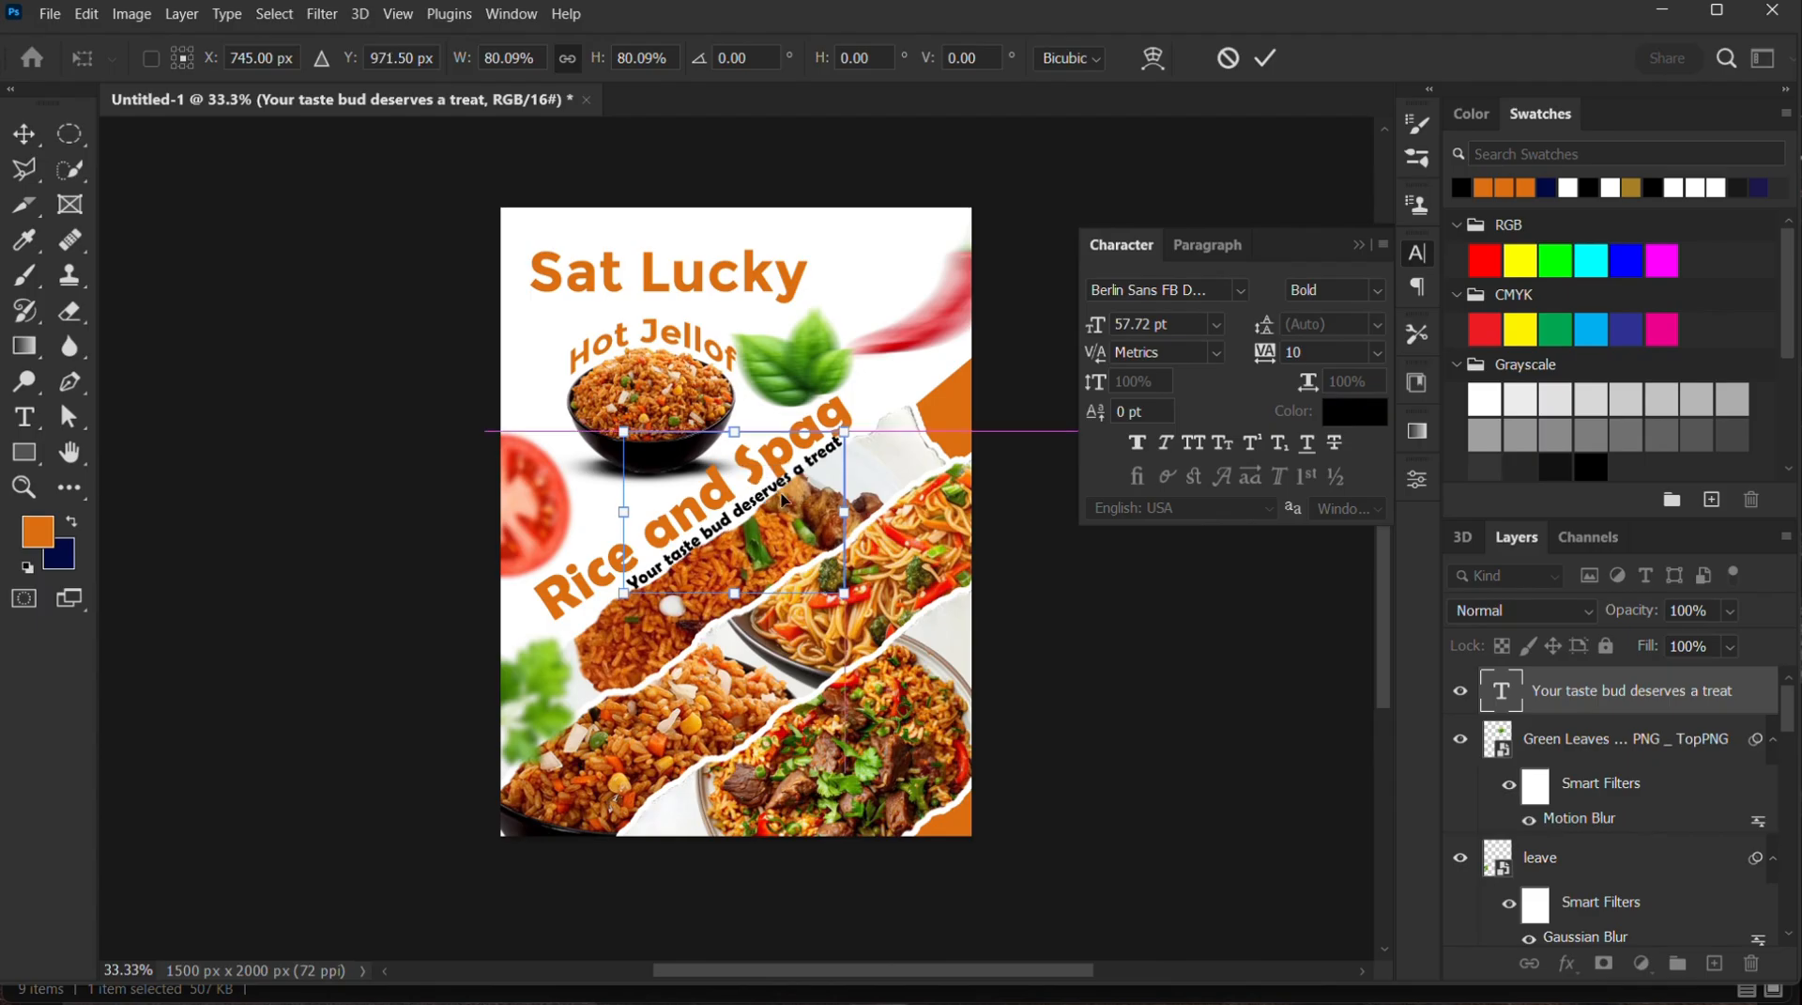
drag(865, 422, 868, 414)
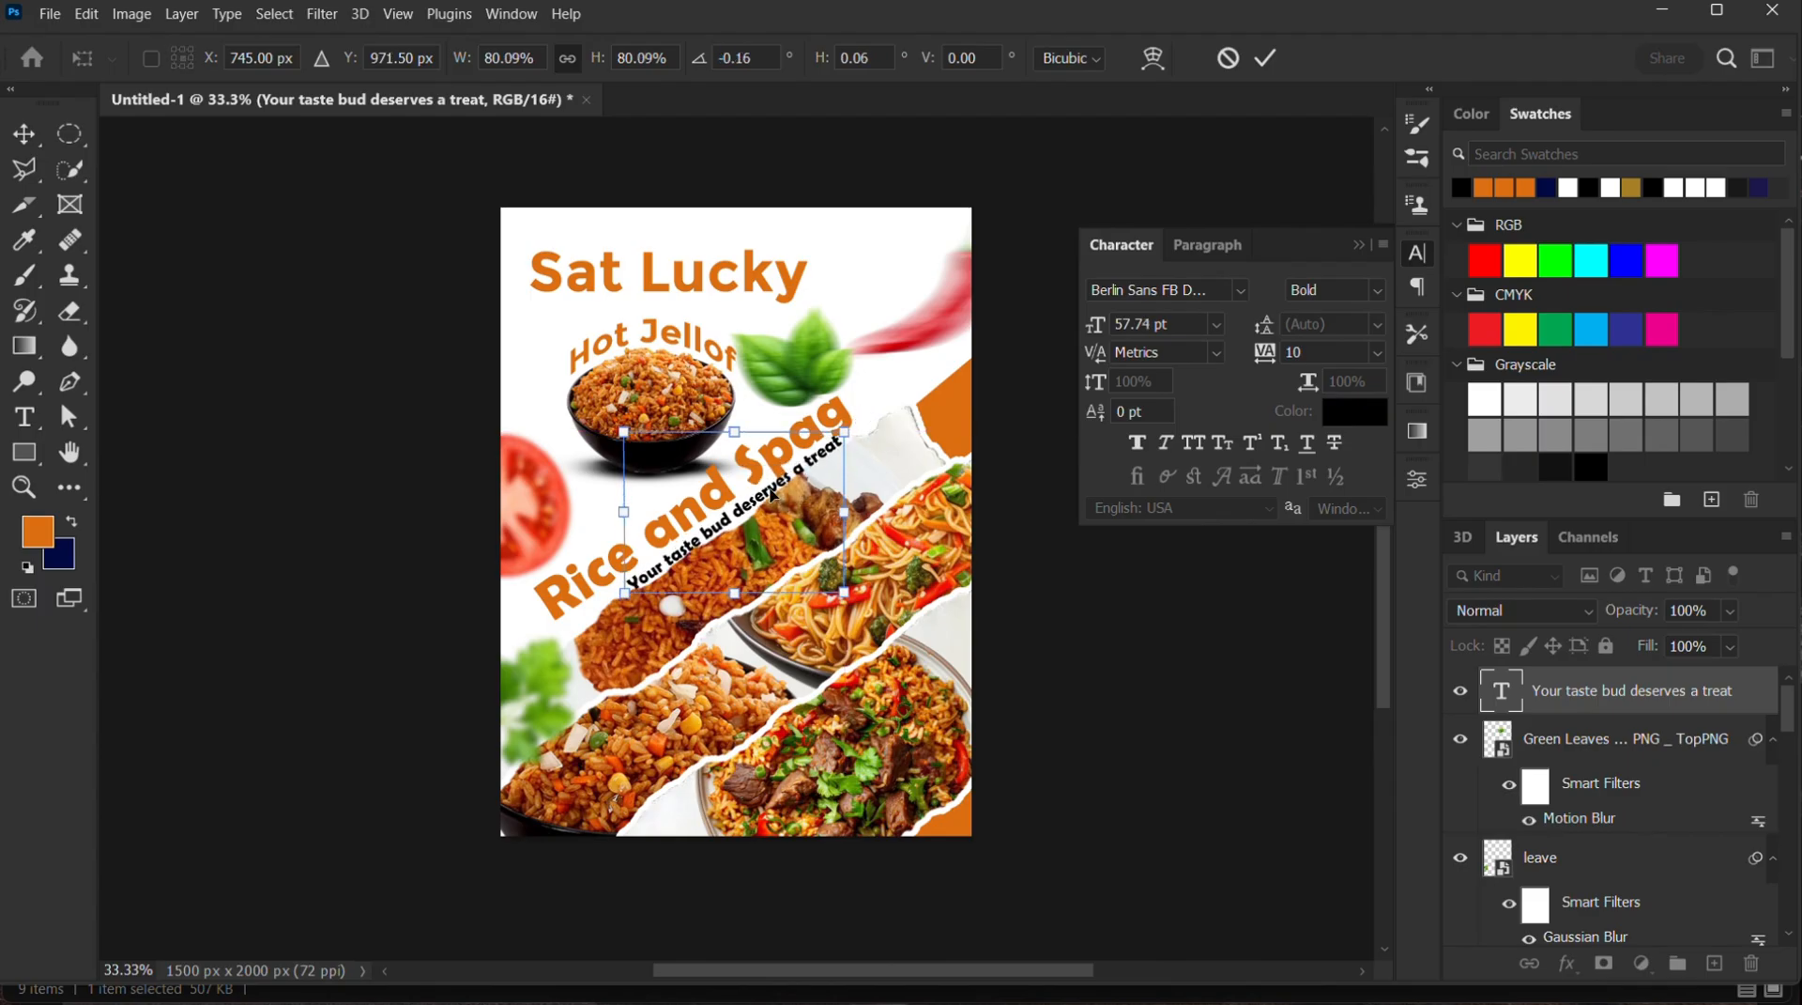
drag(765, 497, 706, 537)
key(Up)
key(Up)
key(Up)
key(Up)
key(Up)
key(Up)
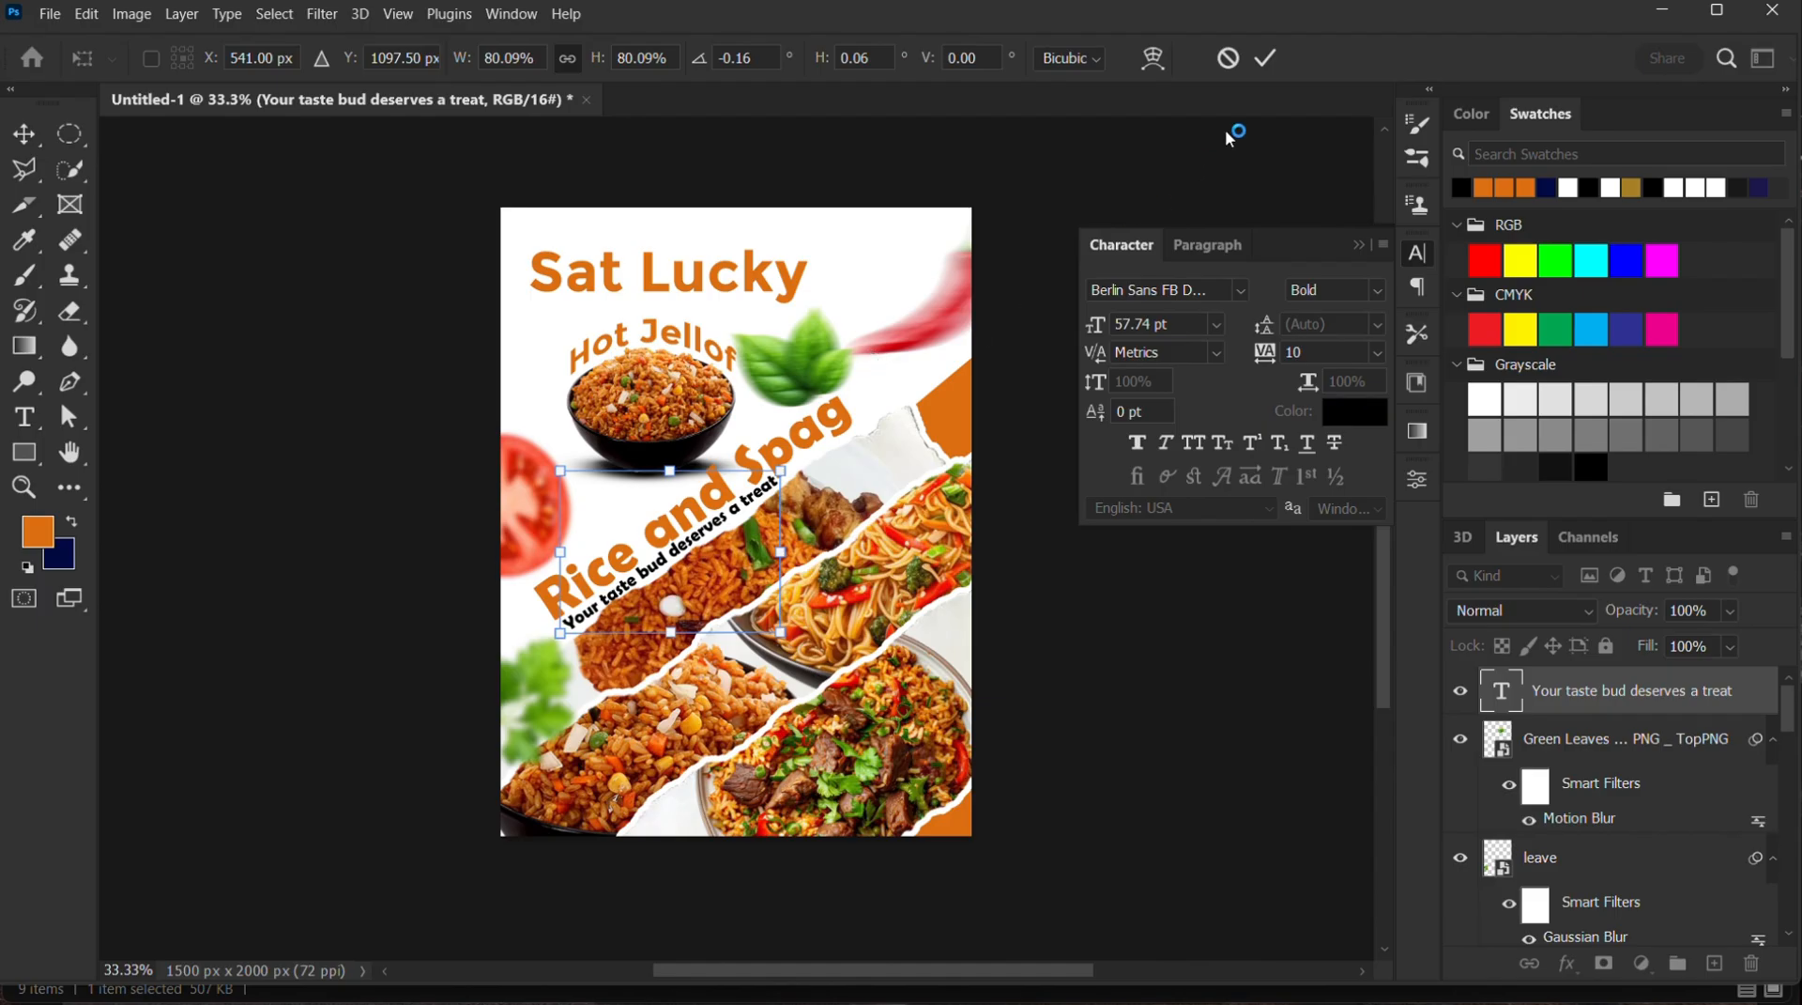
click(1265, 58)
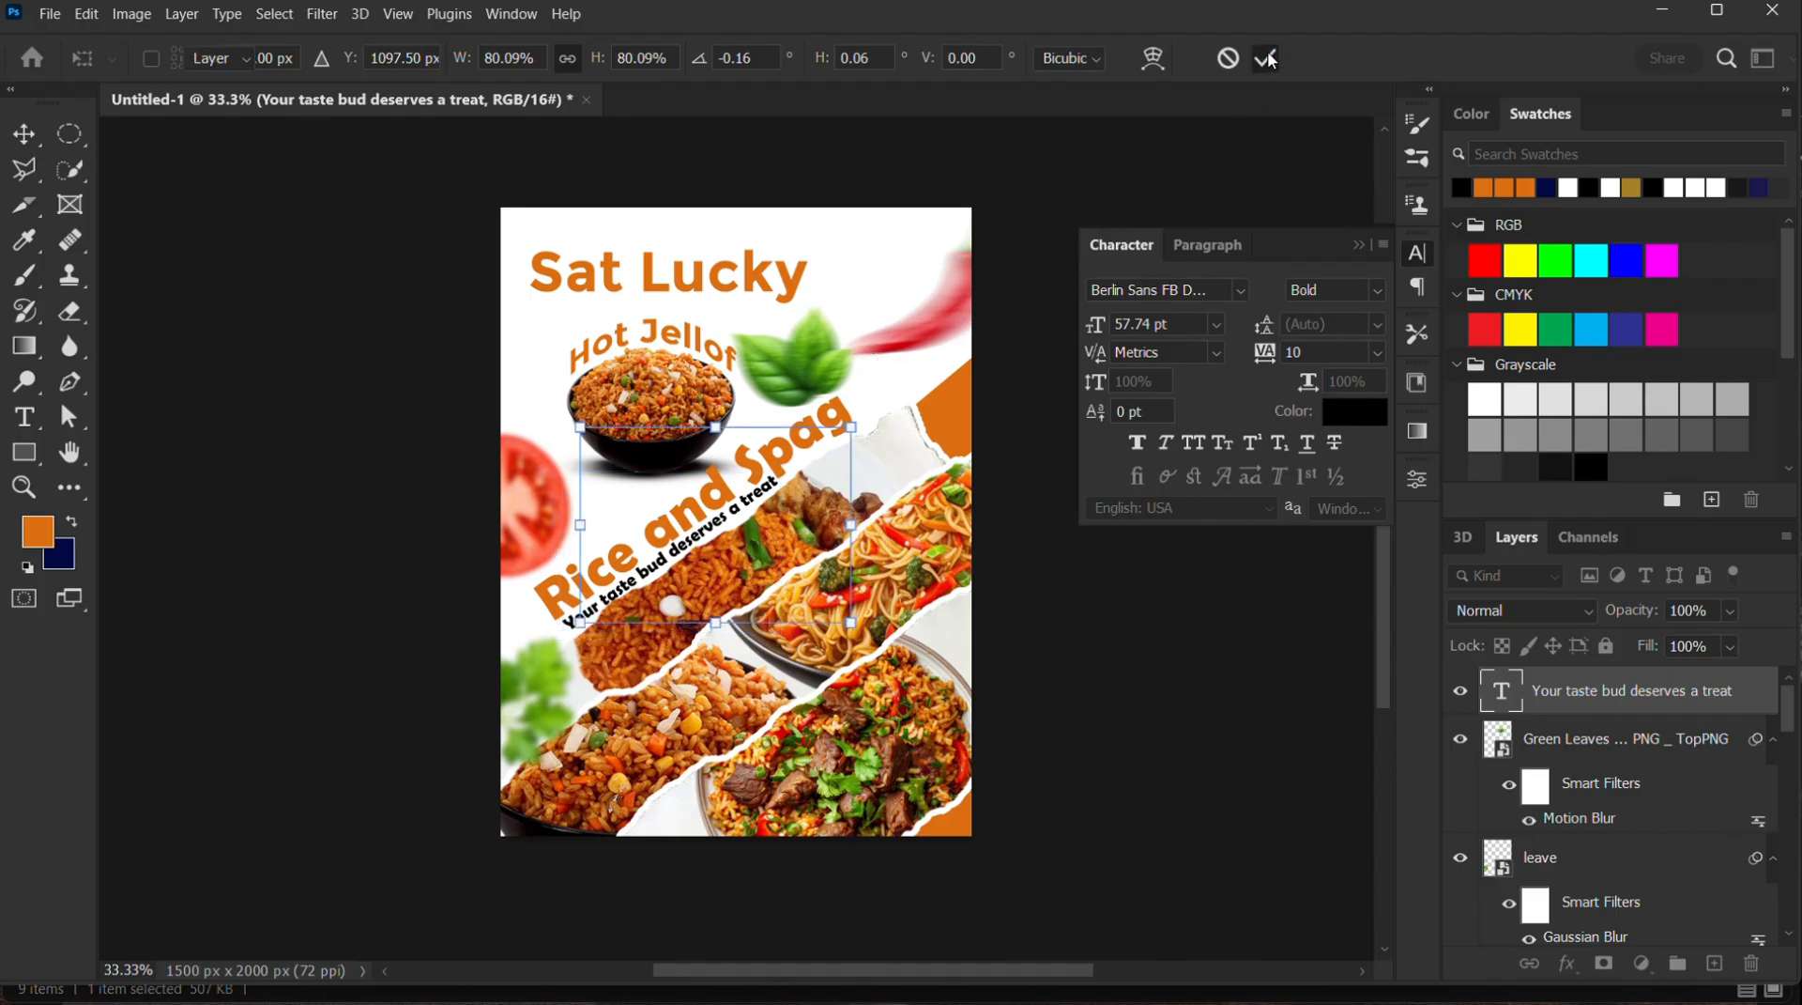
click(1129, 659)
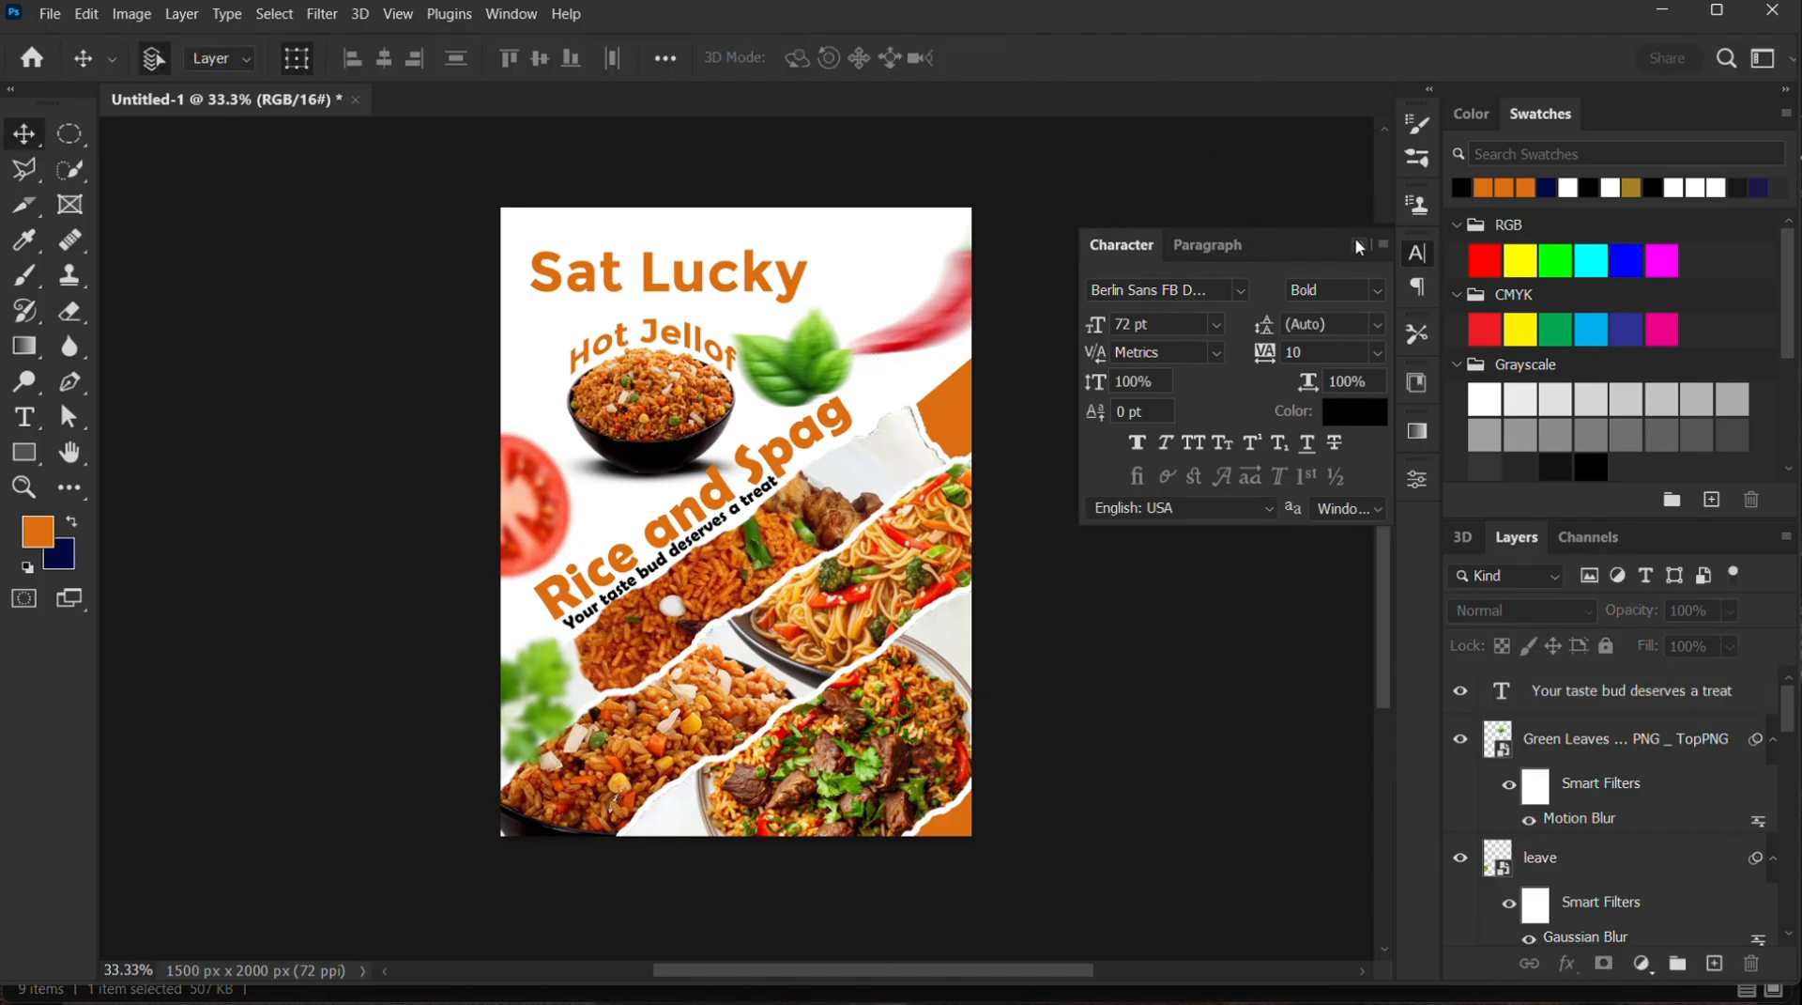
click(1359, 246)
mouse_move(798, 981)
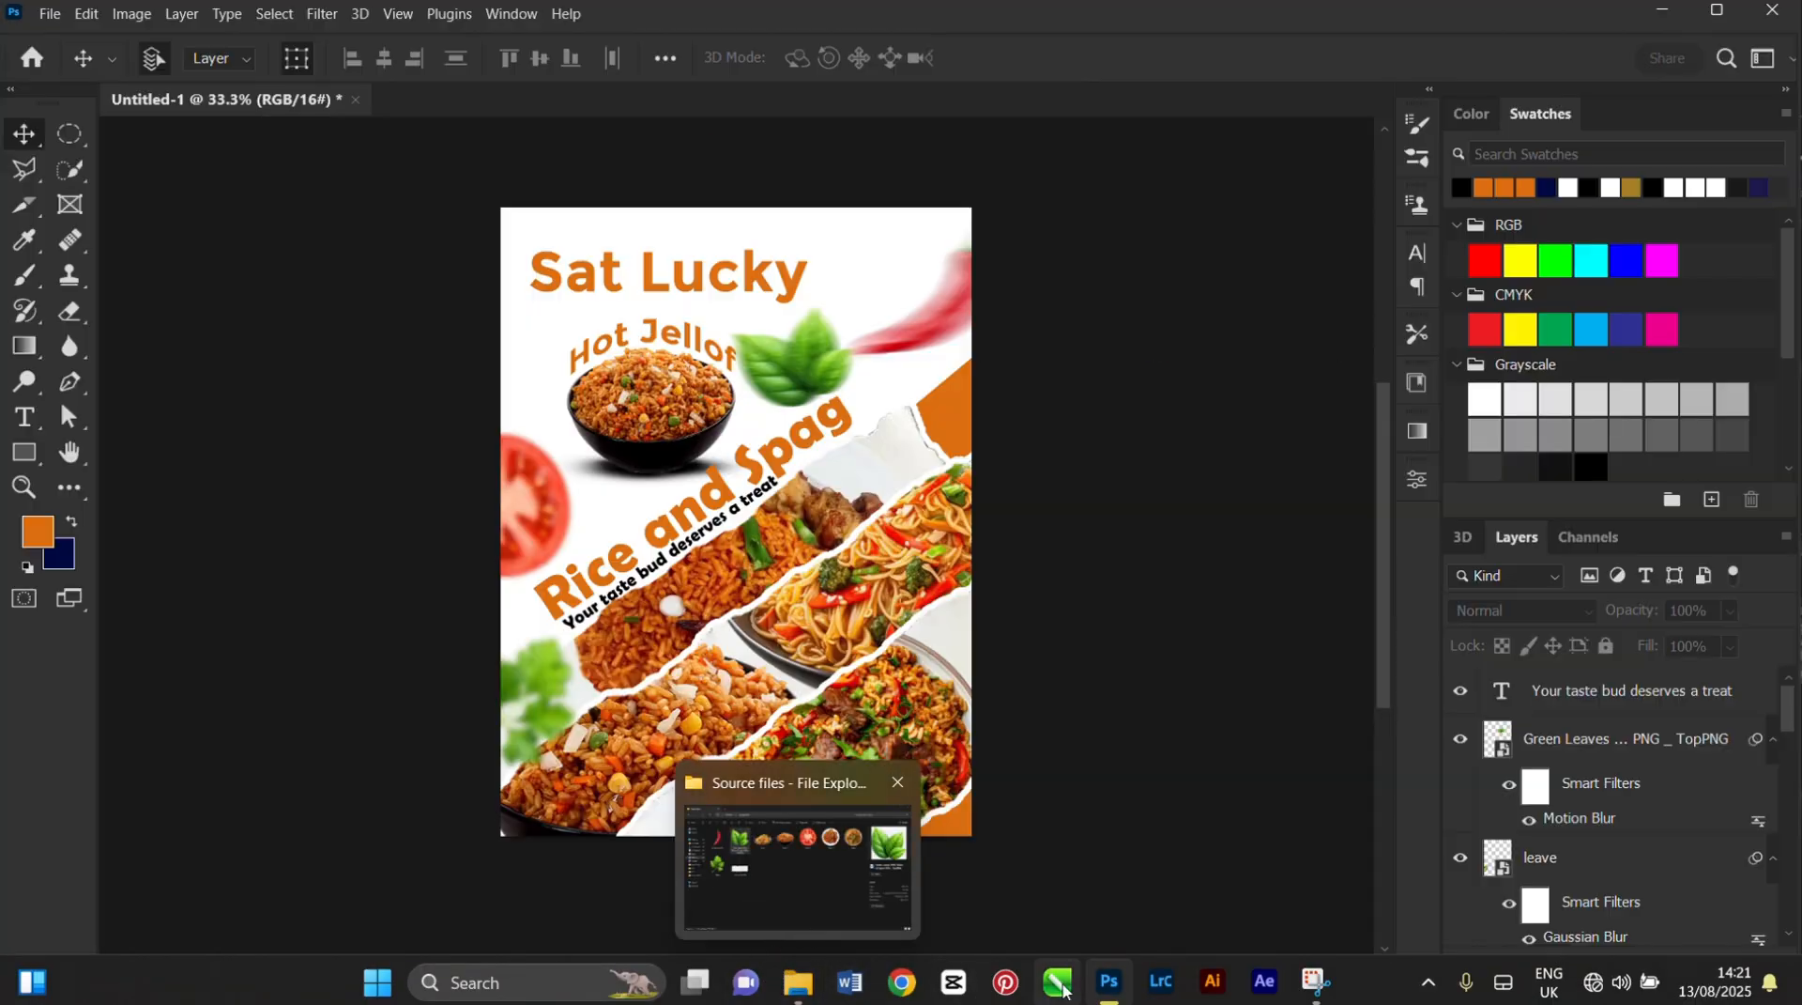
mouse_move(1115, 980)
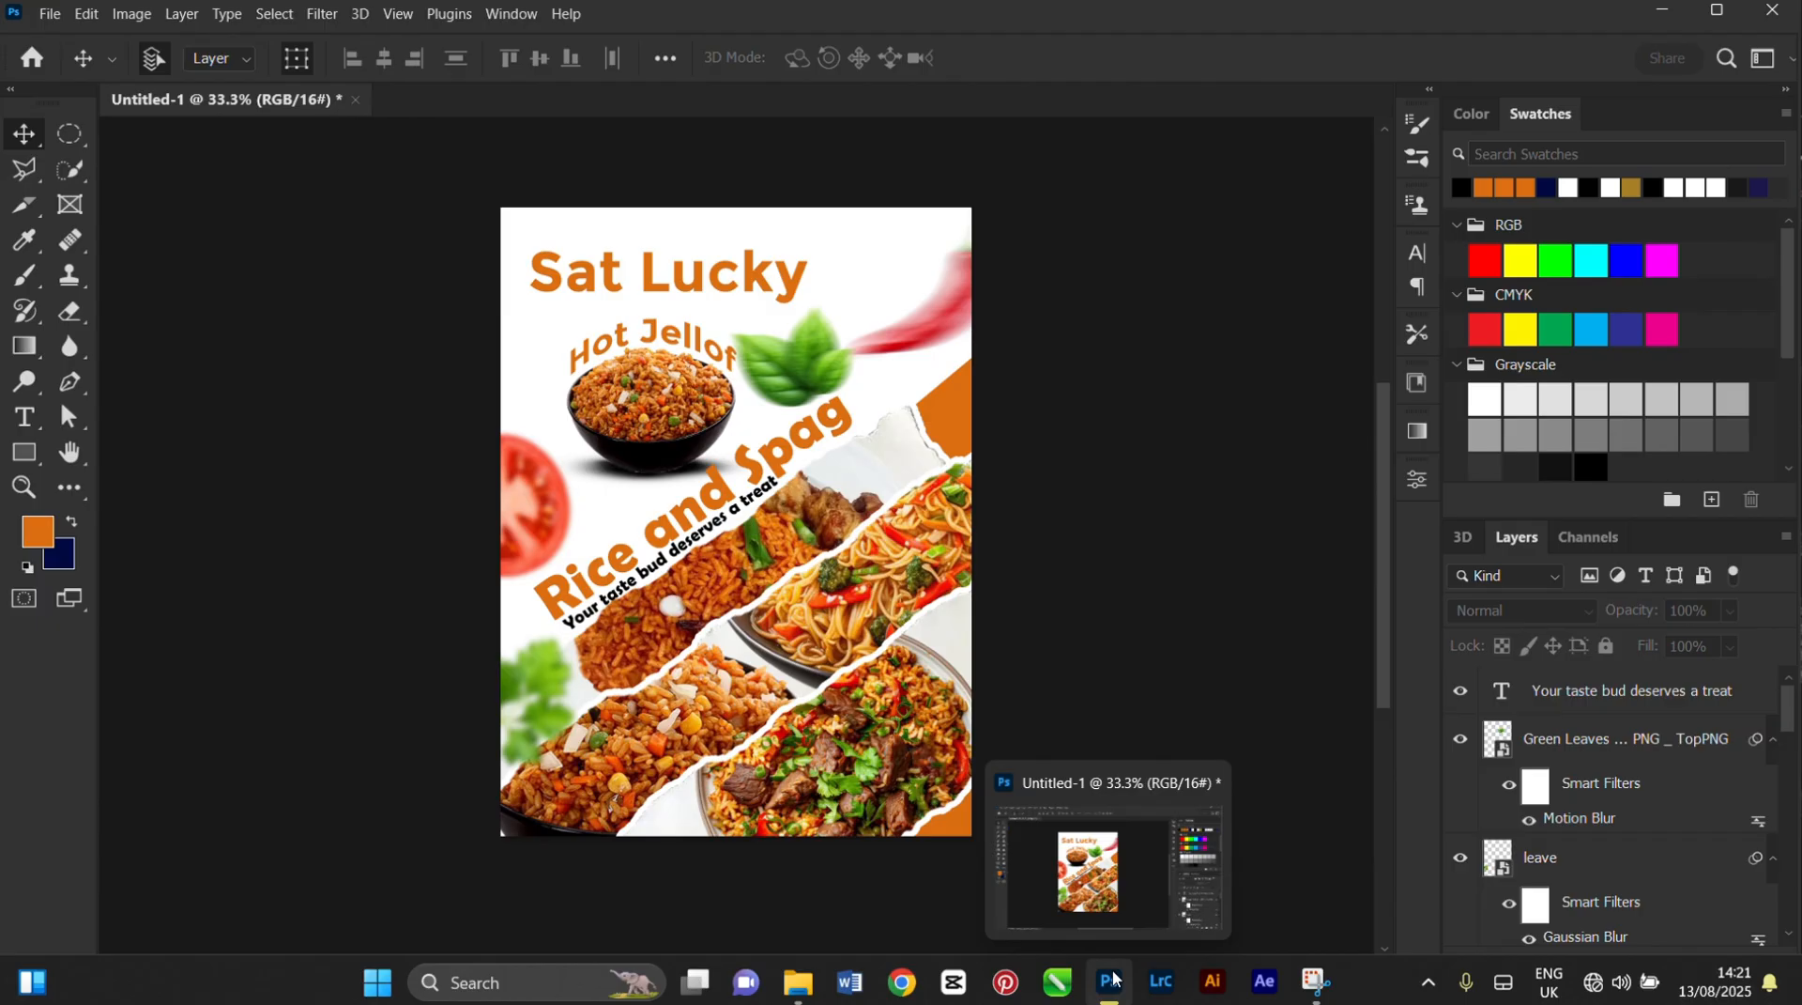